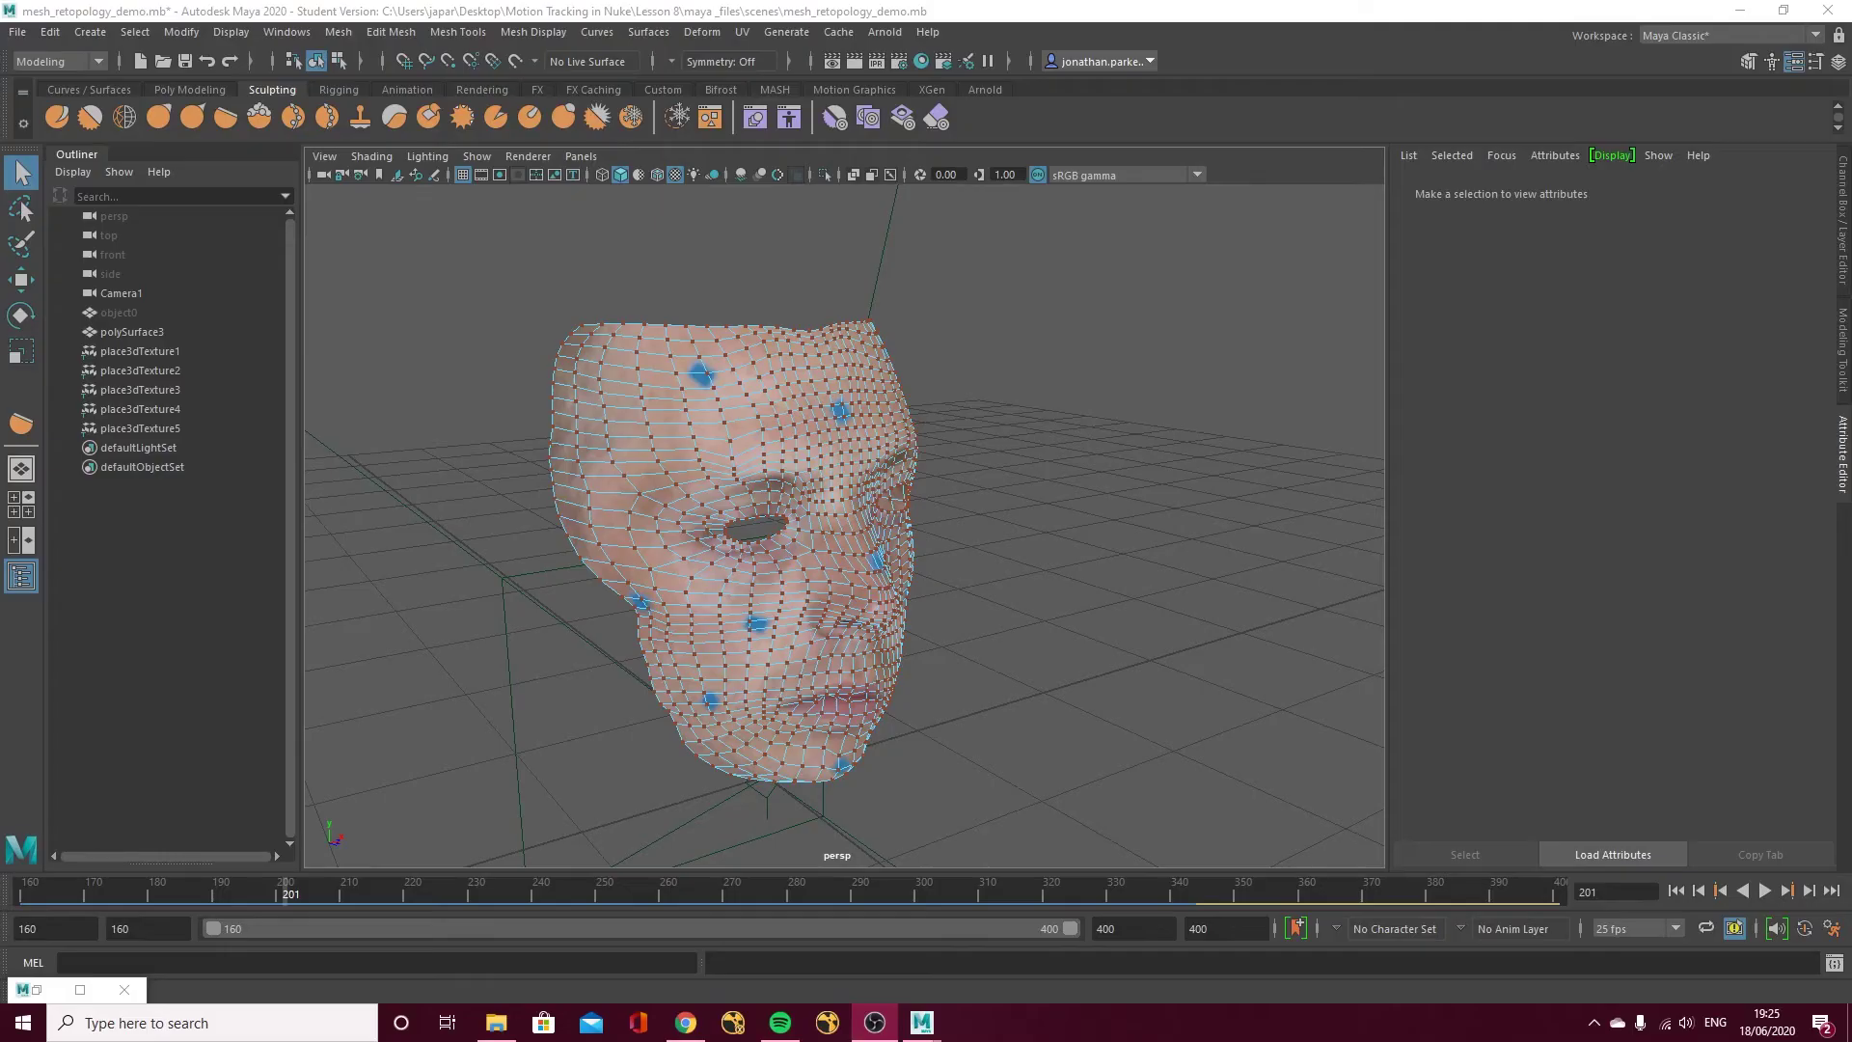
Deselect the face mesh and orbit round to the face's side profile.
right_click_drag(799, 461, 888, 421)
left_click(988, 458)
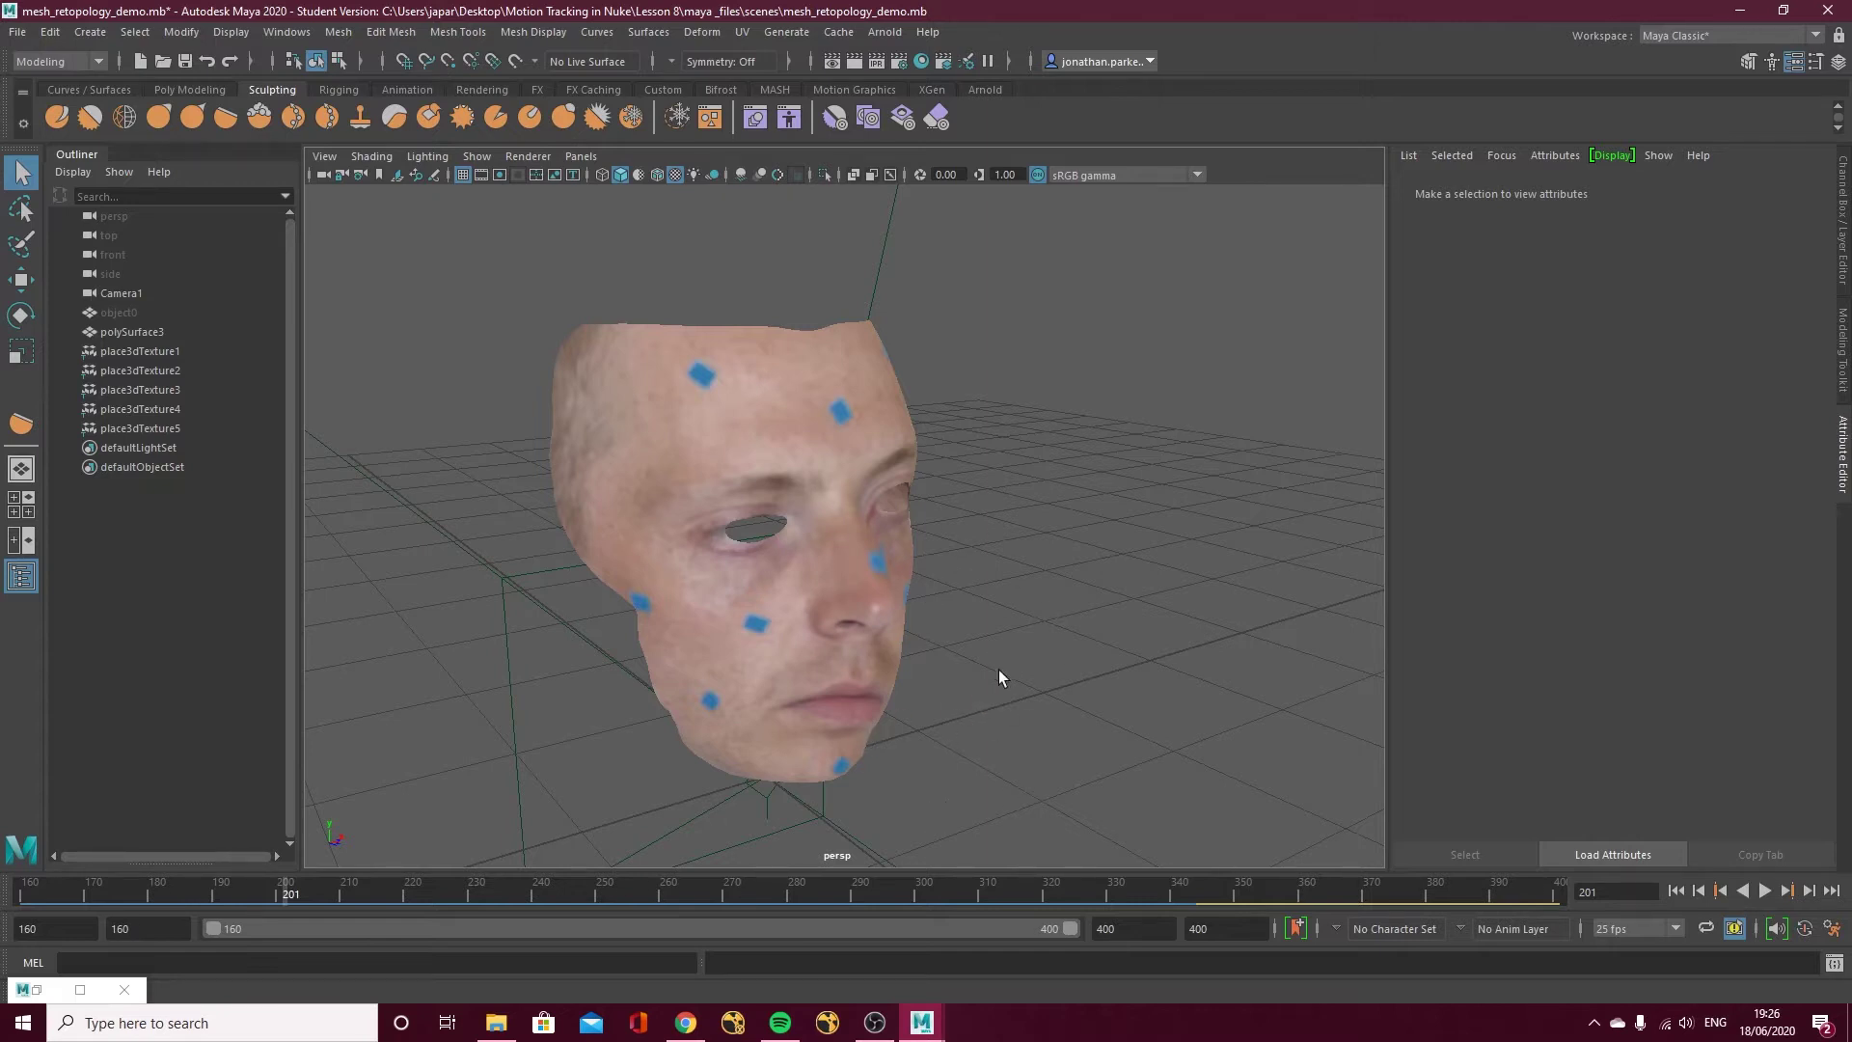
left_click_drag(842, 681, 1029, 571, "alt")
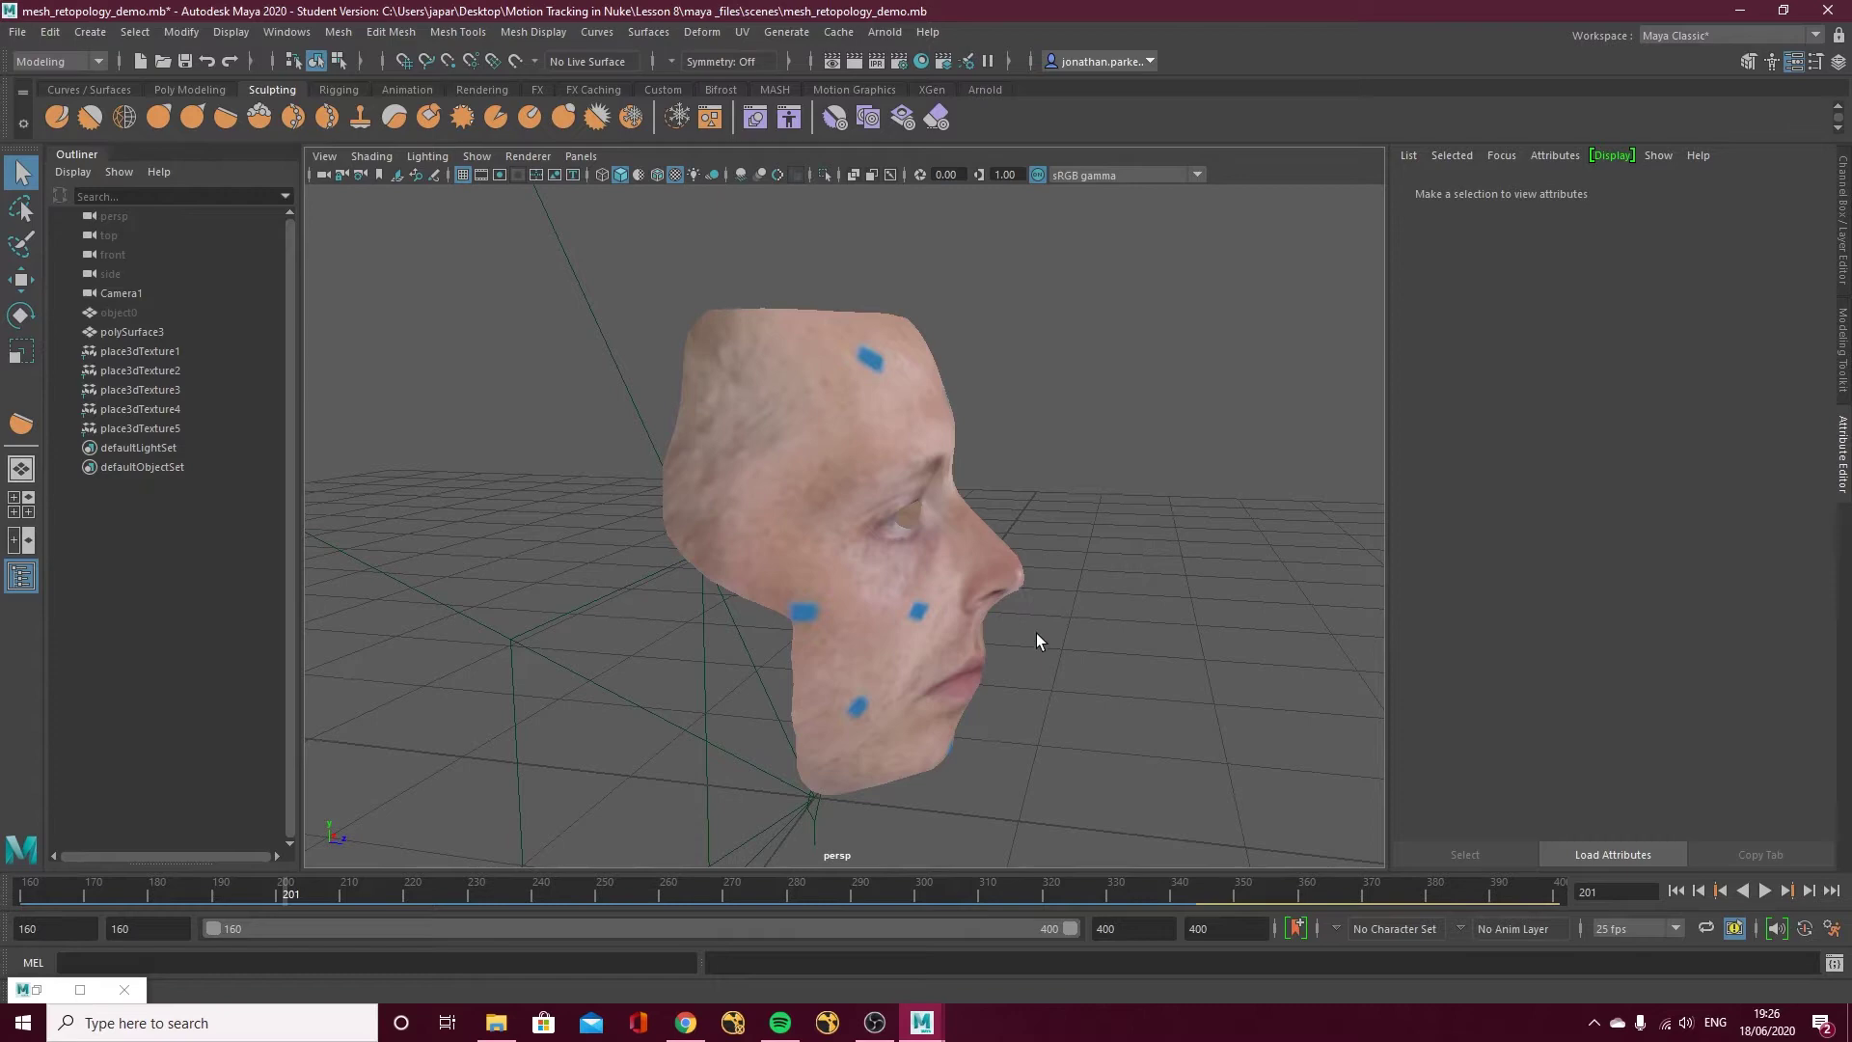
left_click_drag(1036, 642, 1004, 552, "alt")
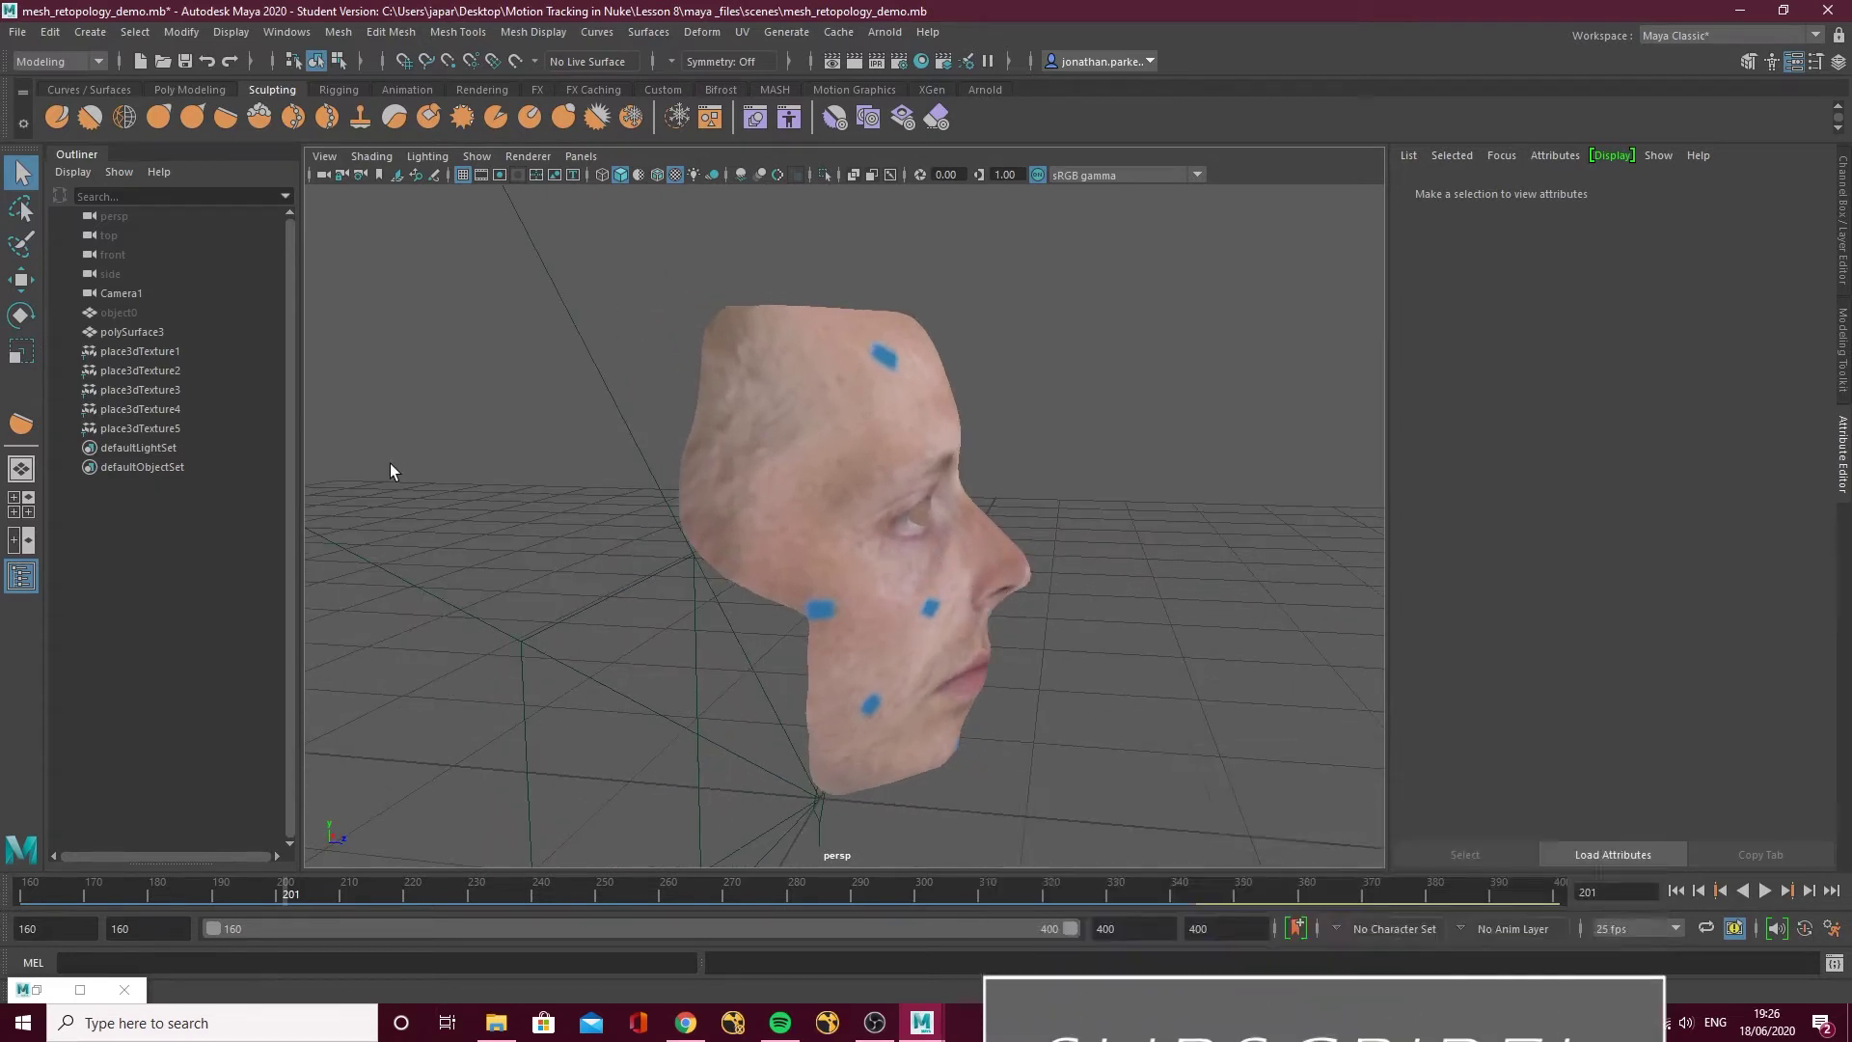
Flatten the nose with the Level sculpt brush, checking it from several angles, then return to Select.
left_click(226, 117)
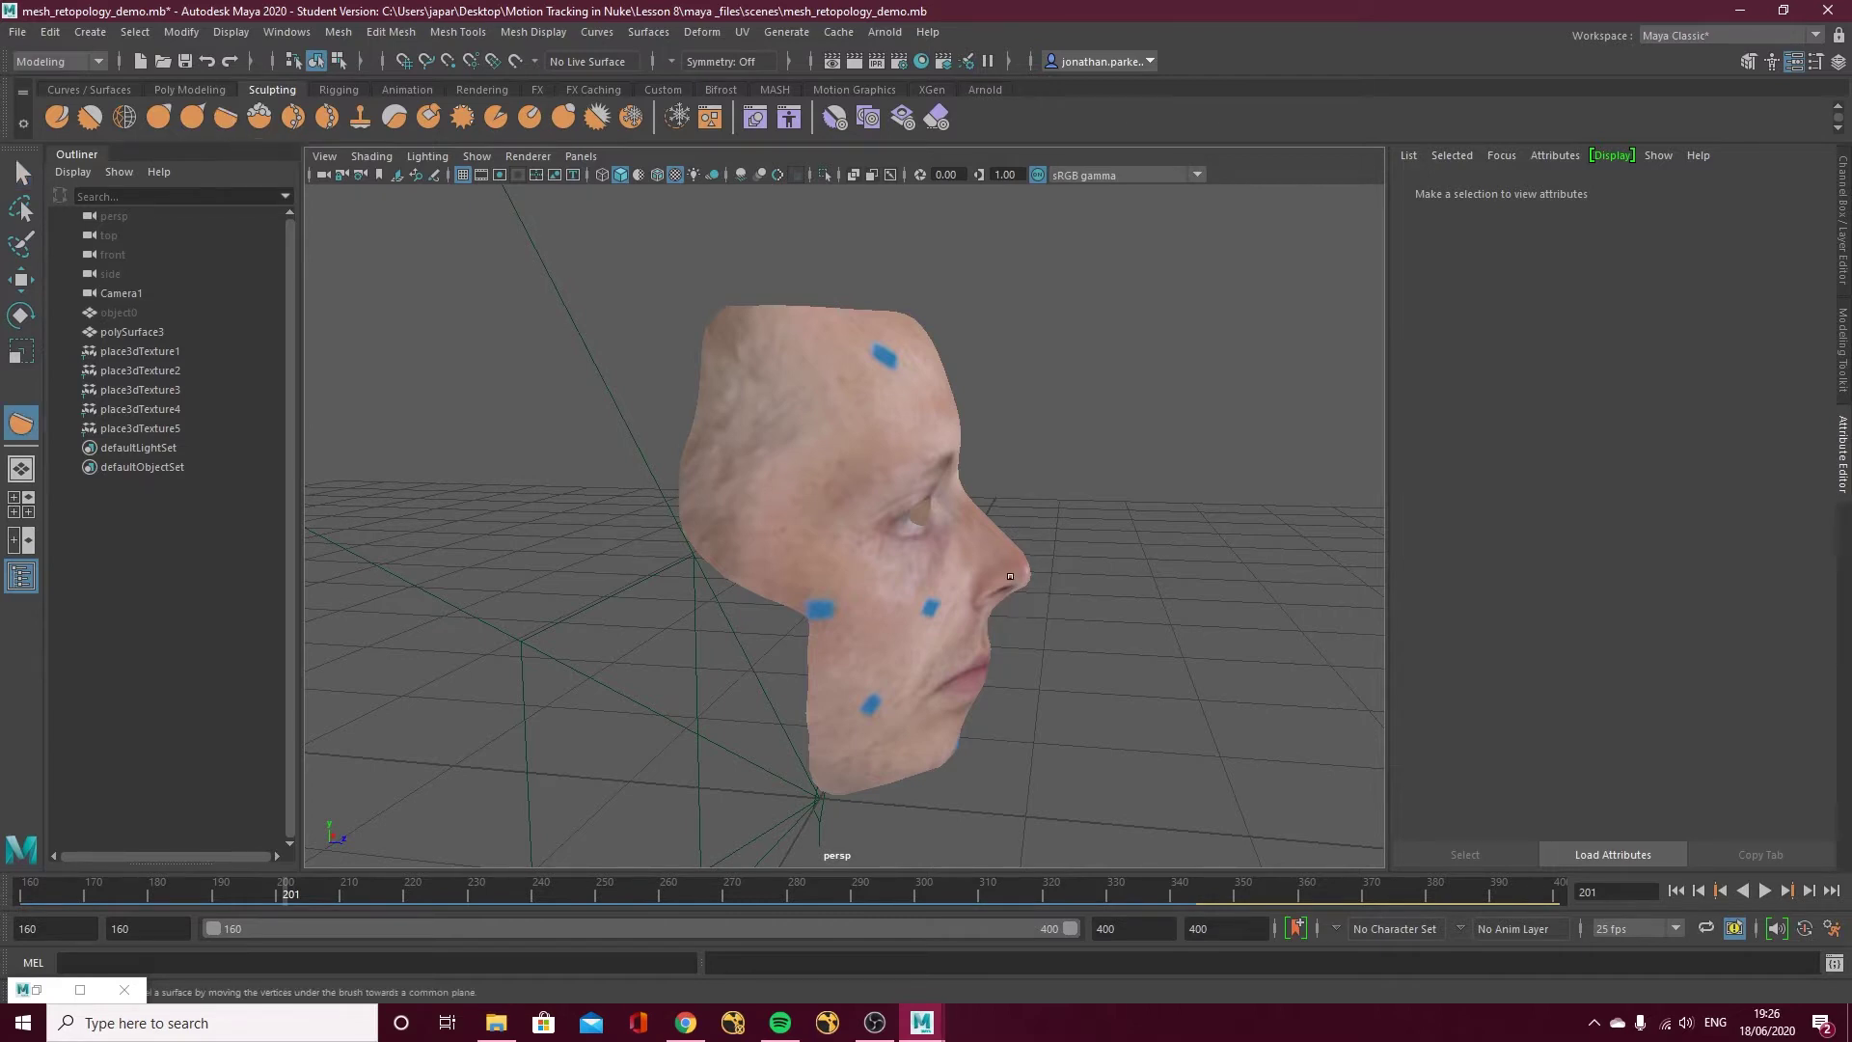
left_click_drag(926, 555, 737, 572, "alt")
left_click(838, 579)
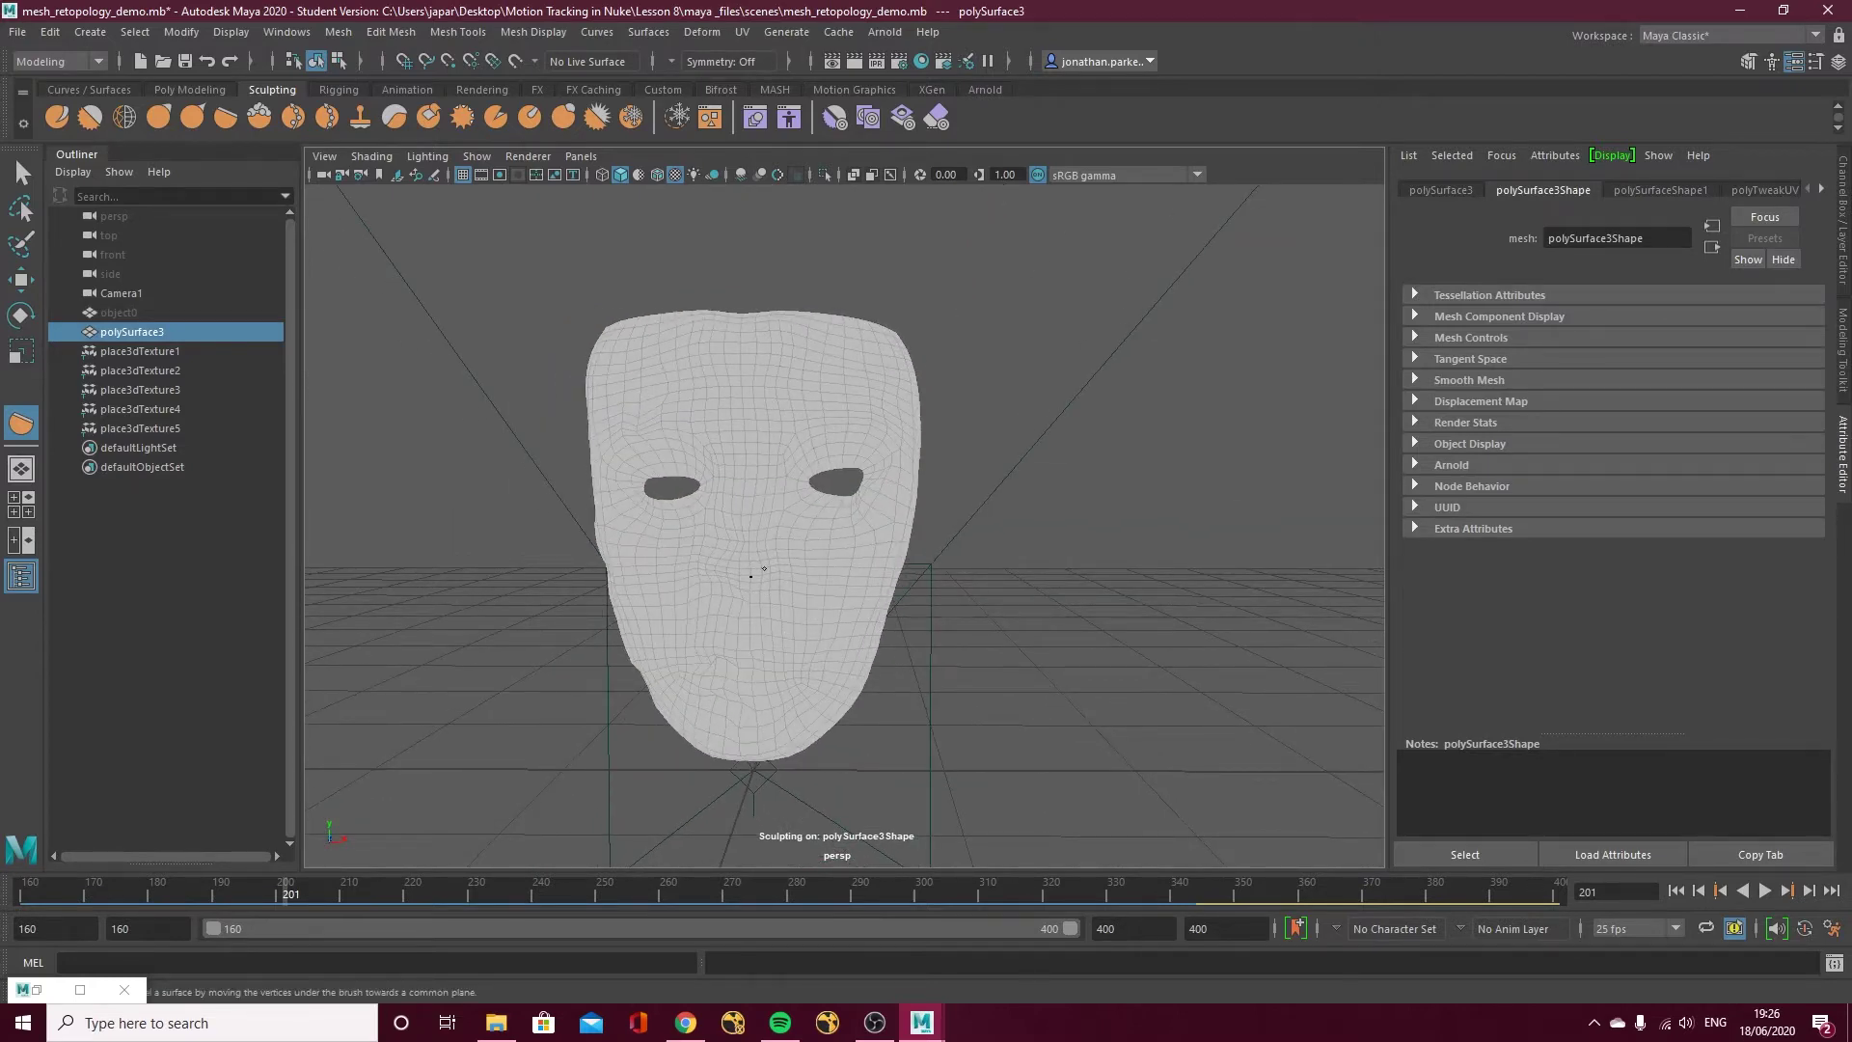
left_click_drag(745, 579, 969, 613, "alt")
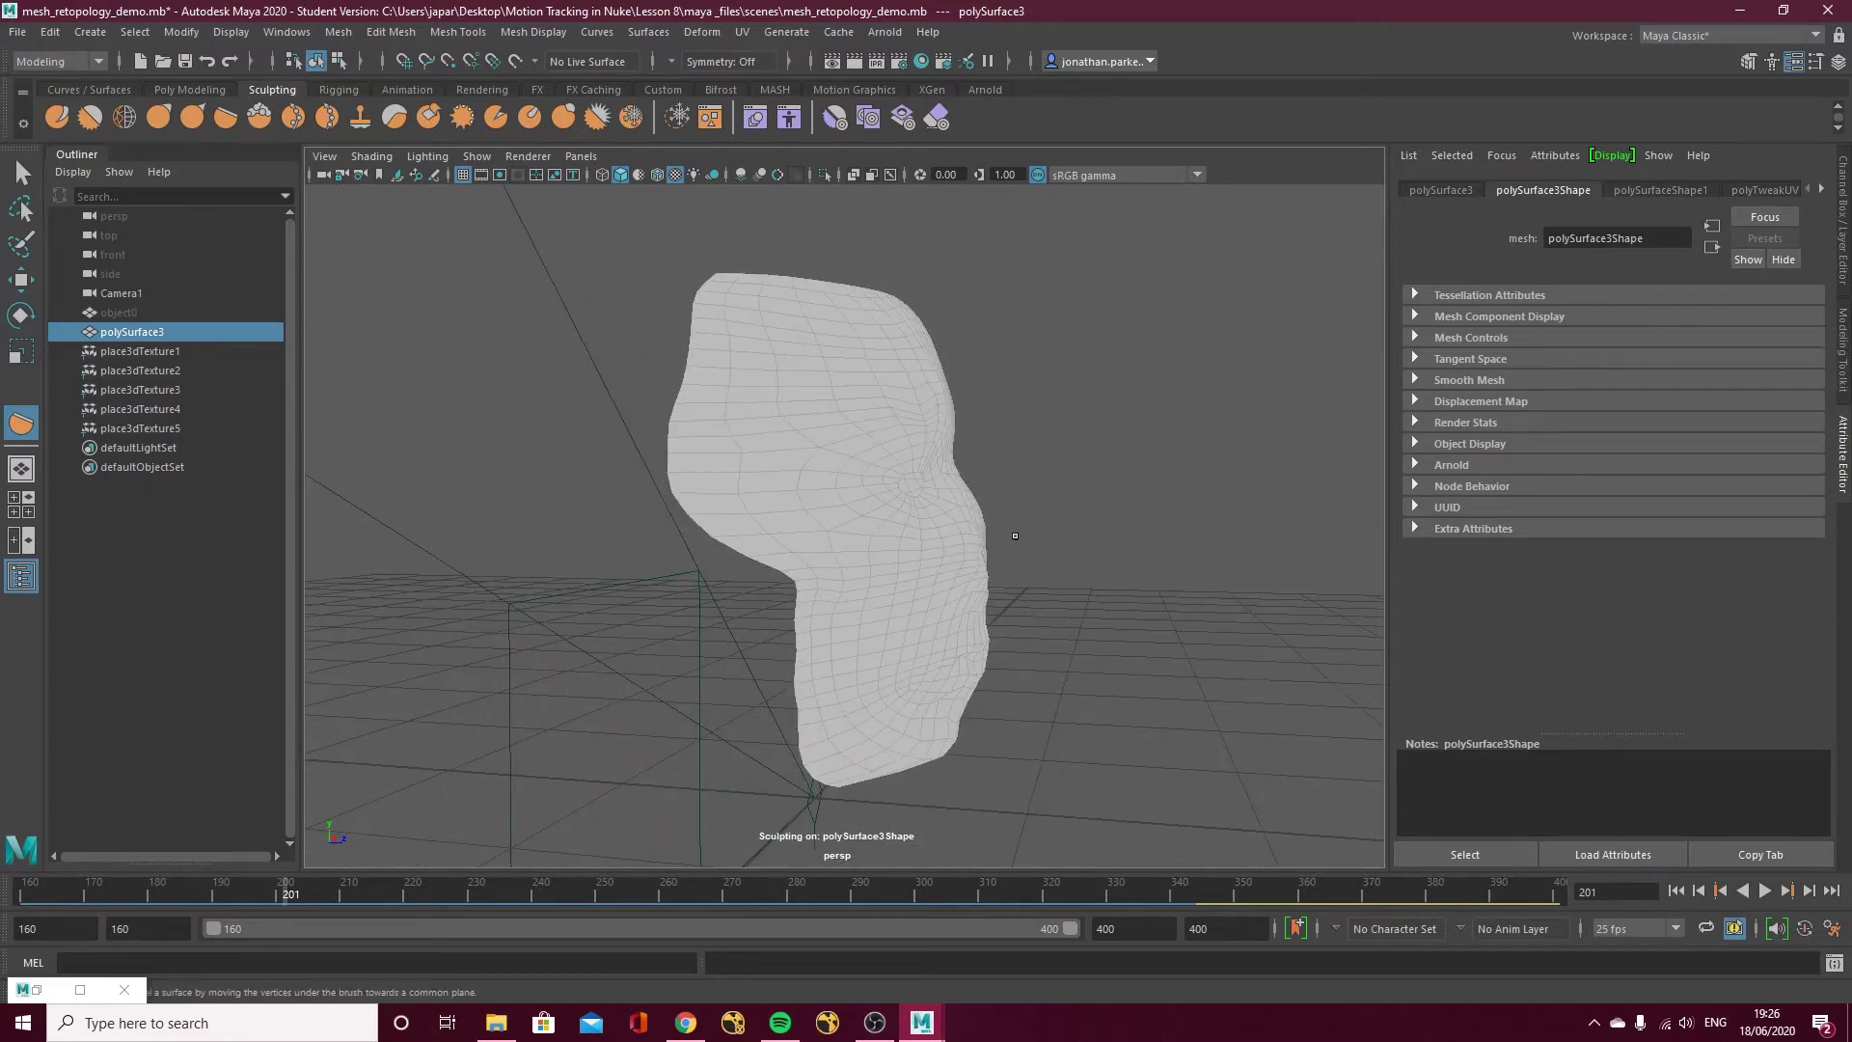
left_click_drag(1015, 536, 921, 532, "alt")
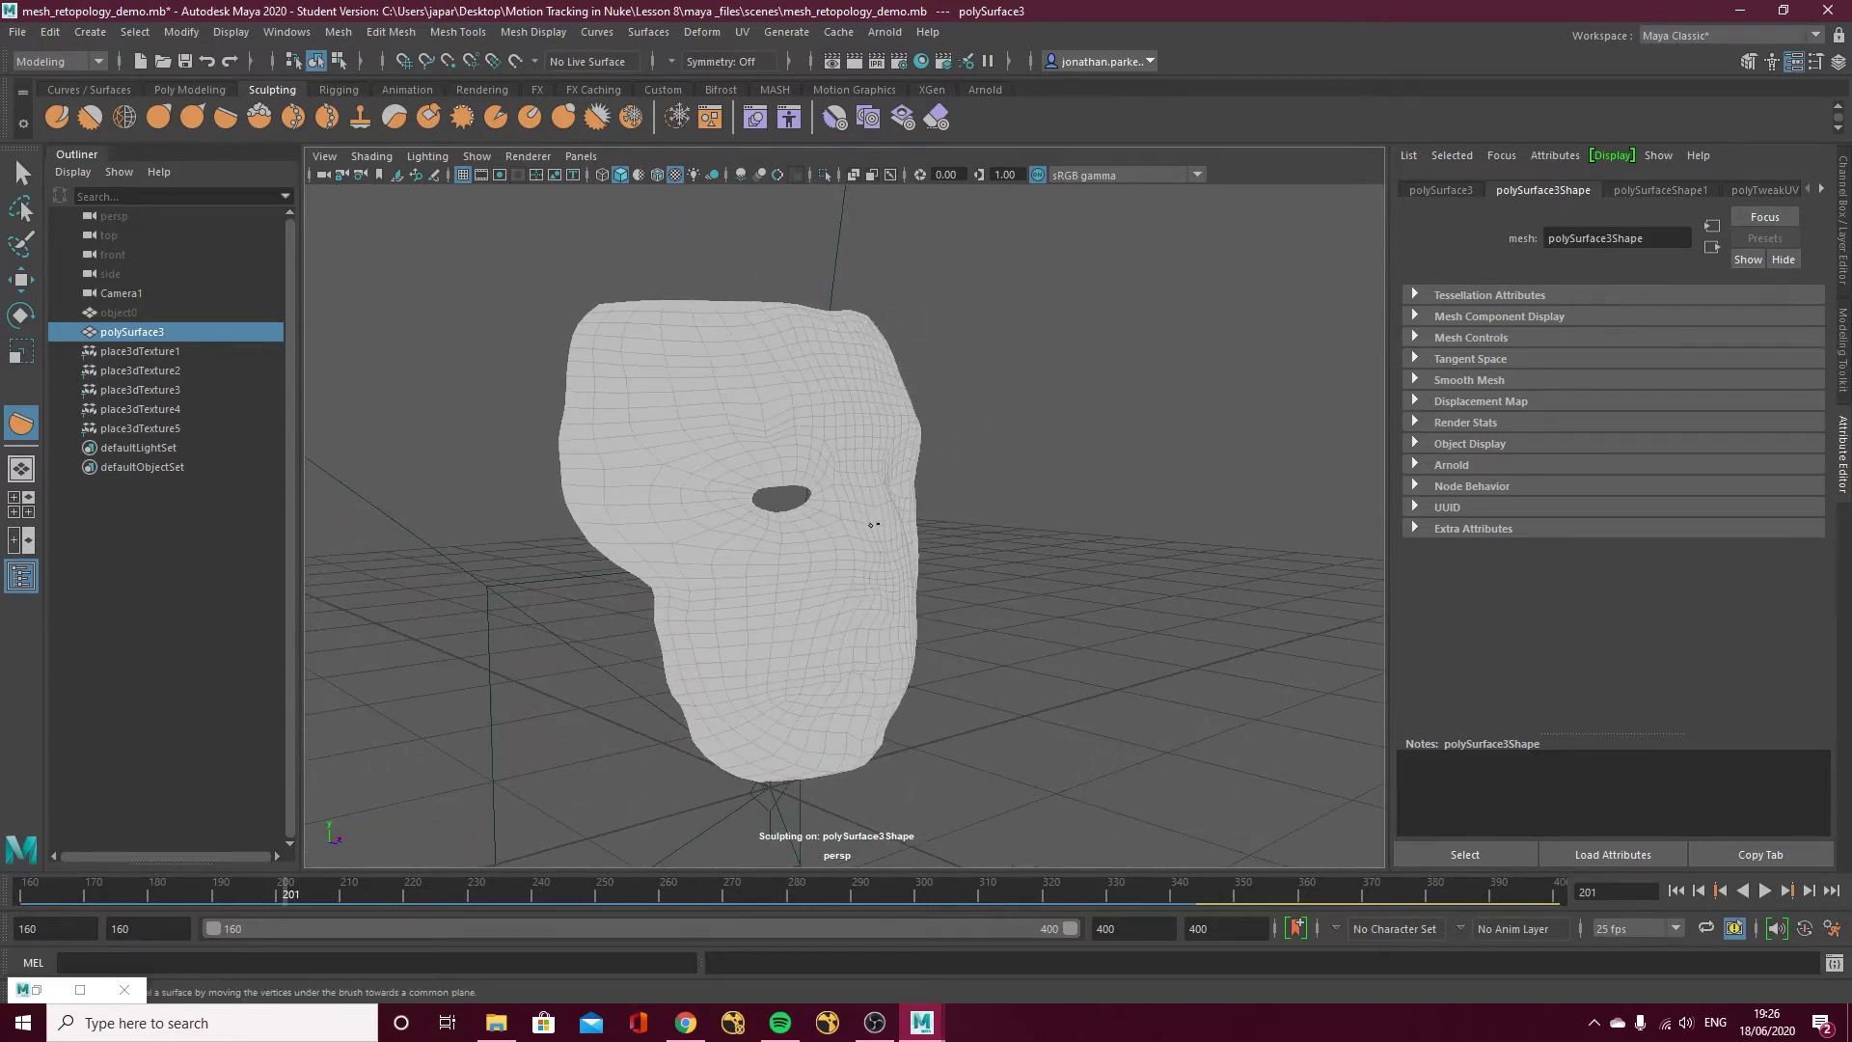
mouse_move(898, 552)
left_mouse_down("alt")
mouse_move(1033, 604)
mouse_move(840, 604)
left_mouse_up("alt")
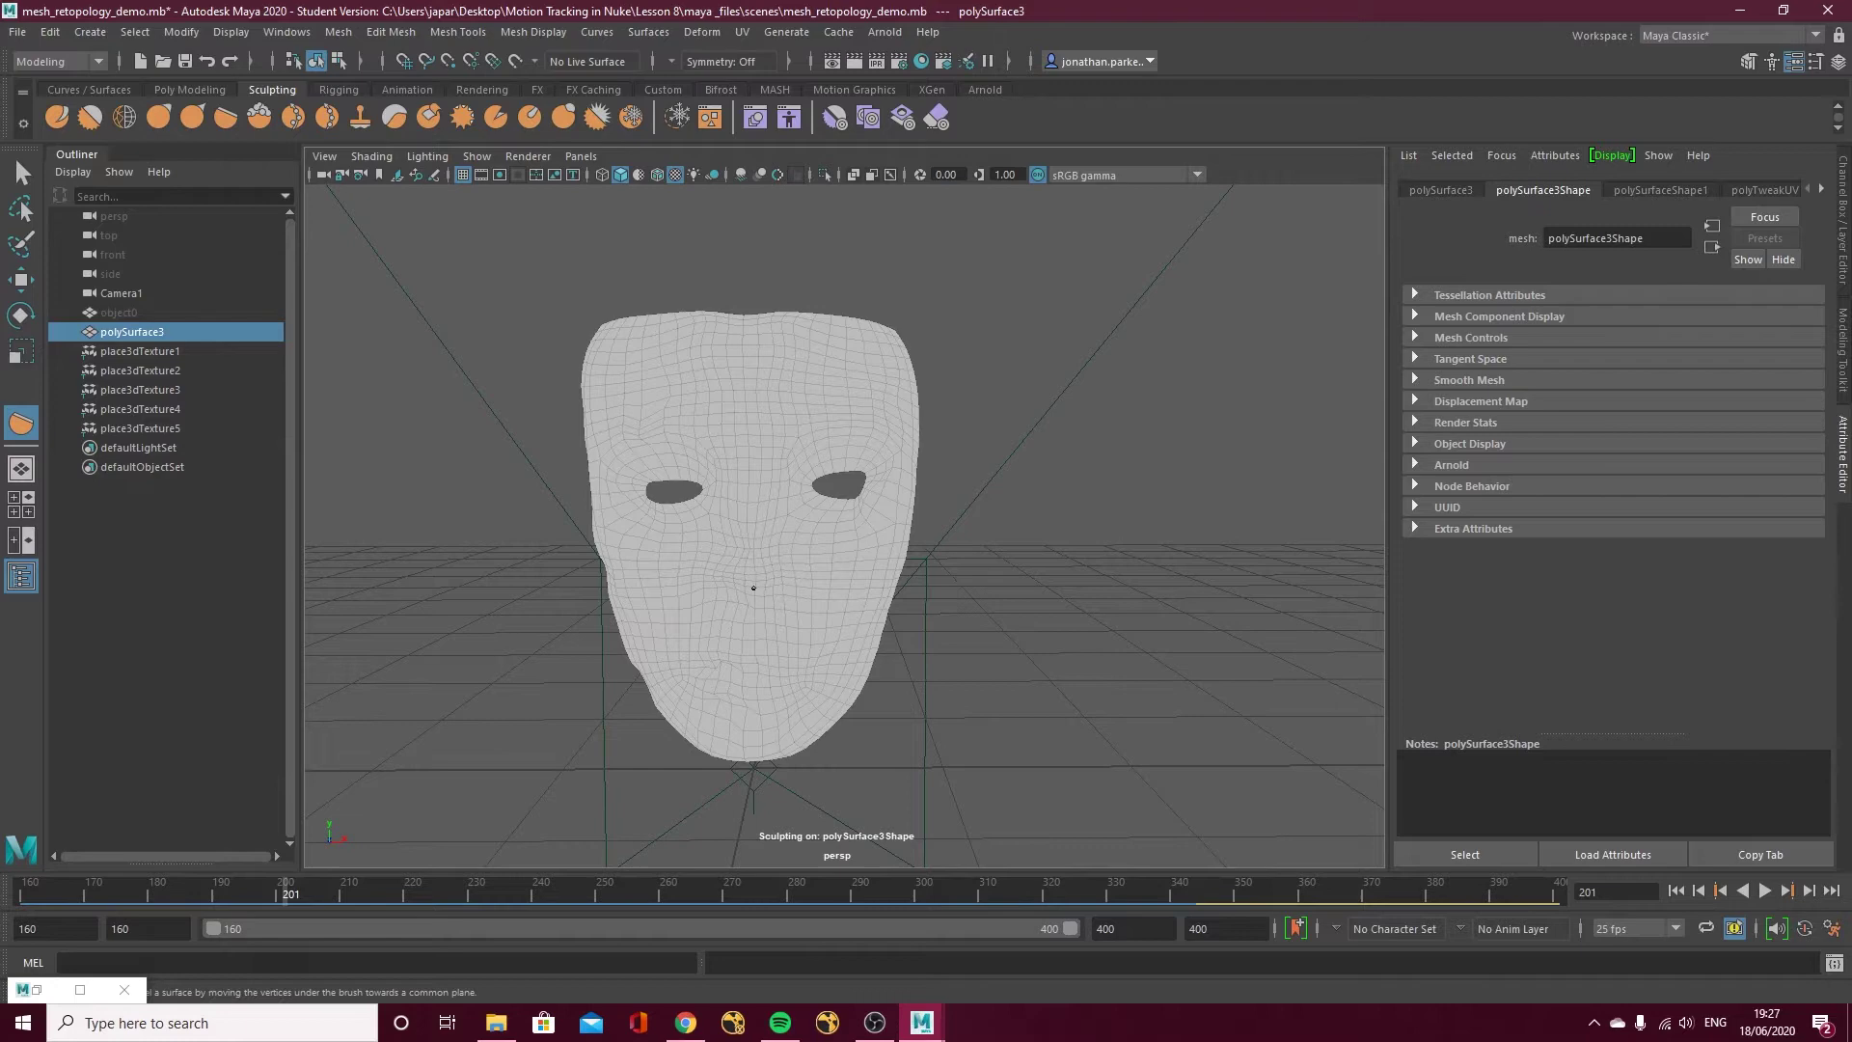
left_click_drag(754, 588, 881, 550, "alt")
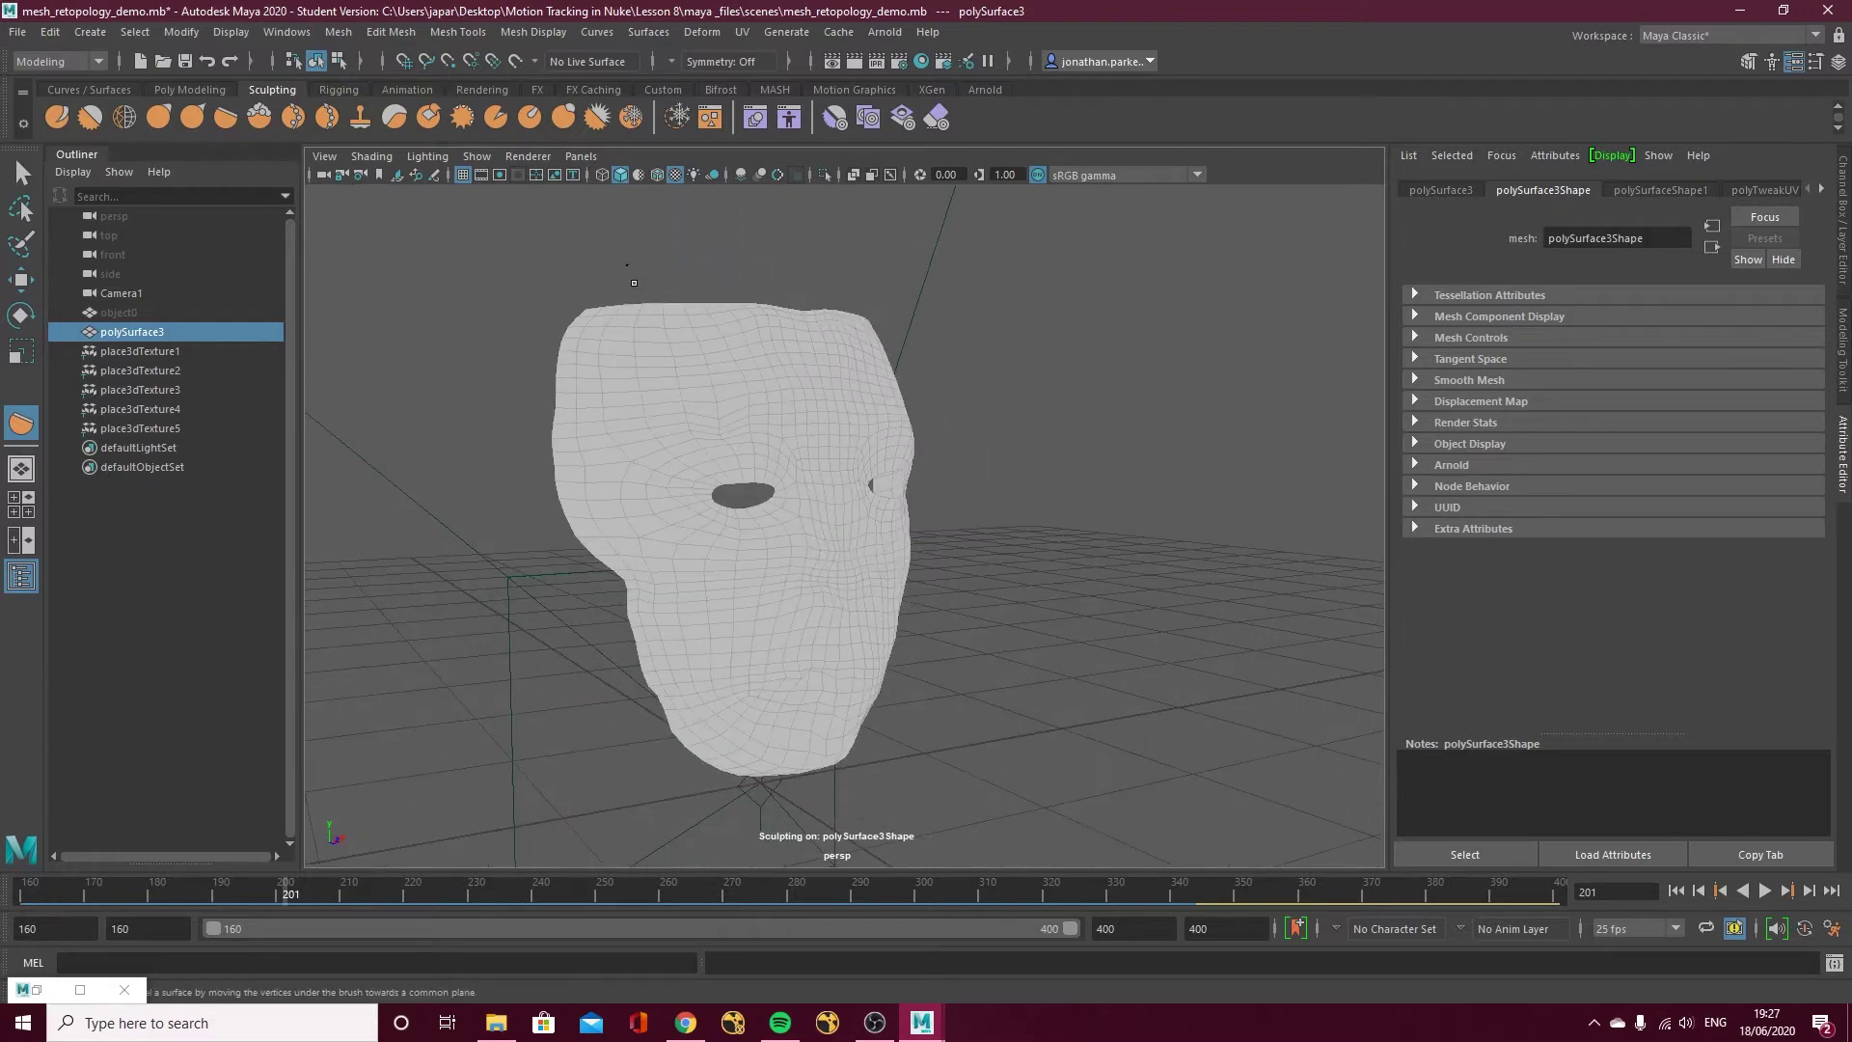
left_click(22, 173)
left_click_drag(512, 335, 763, 442, "alt")
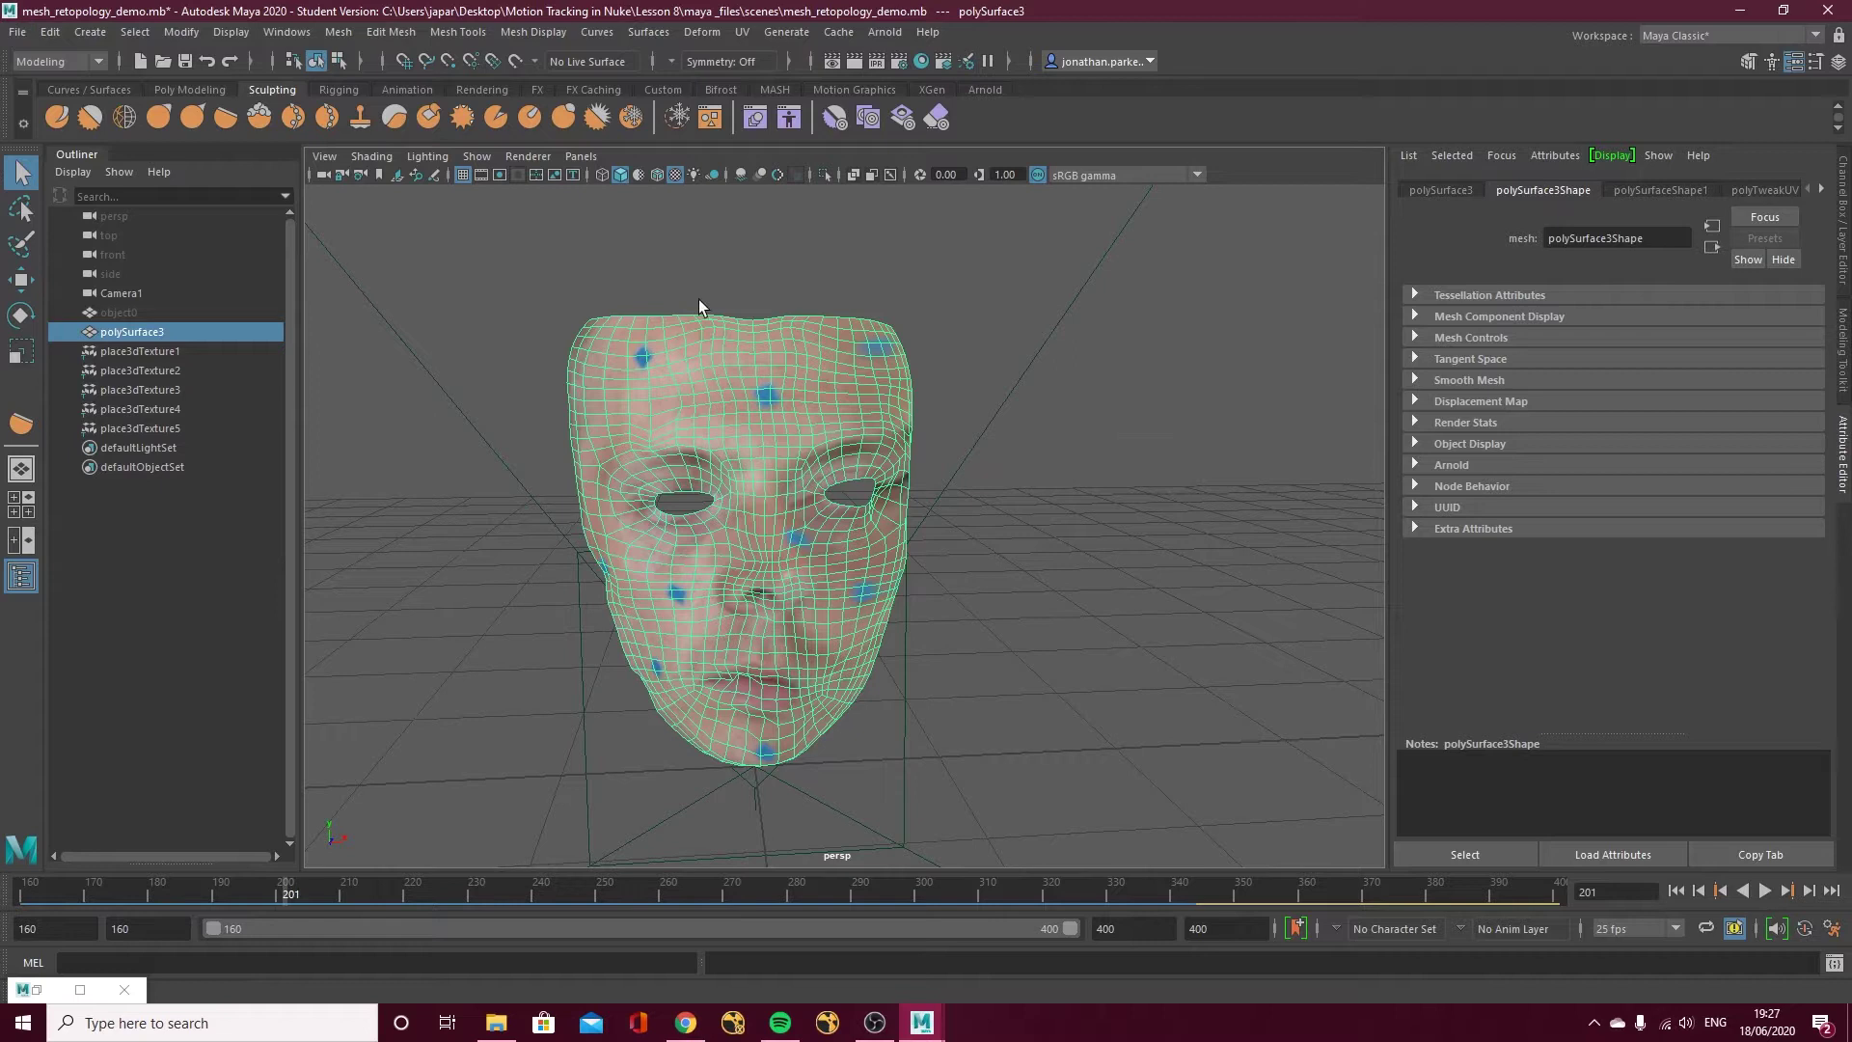
Open File > Export Selection and close the window without exporting.
left_click(18, 31)
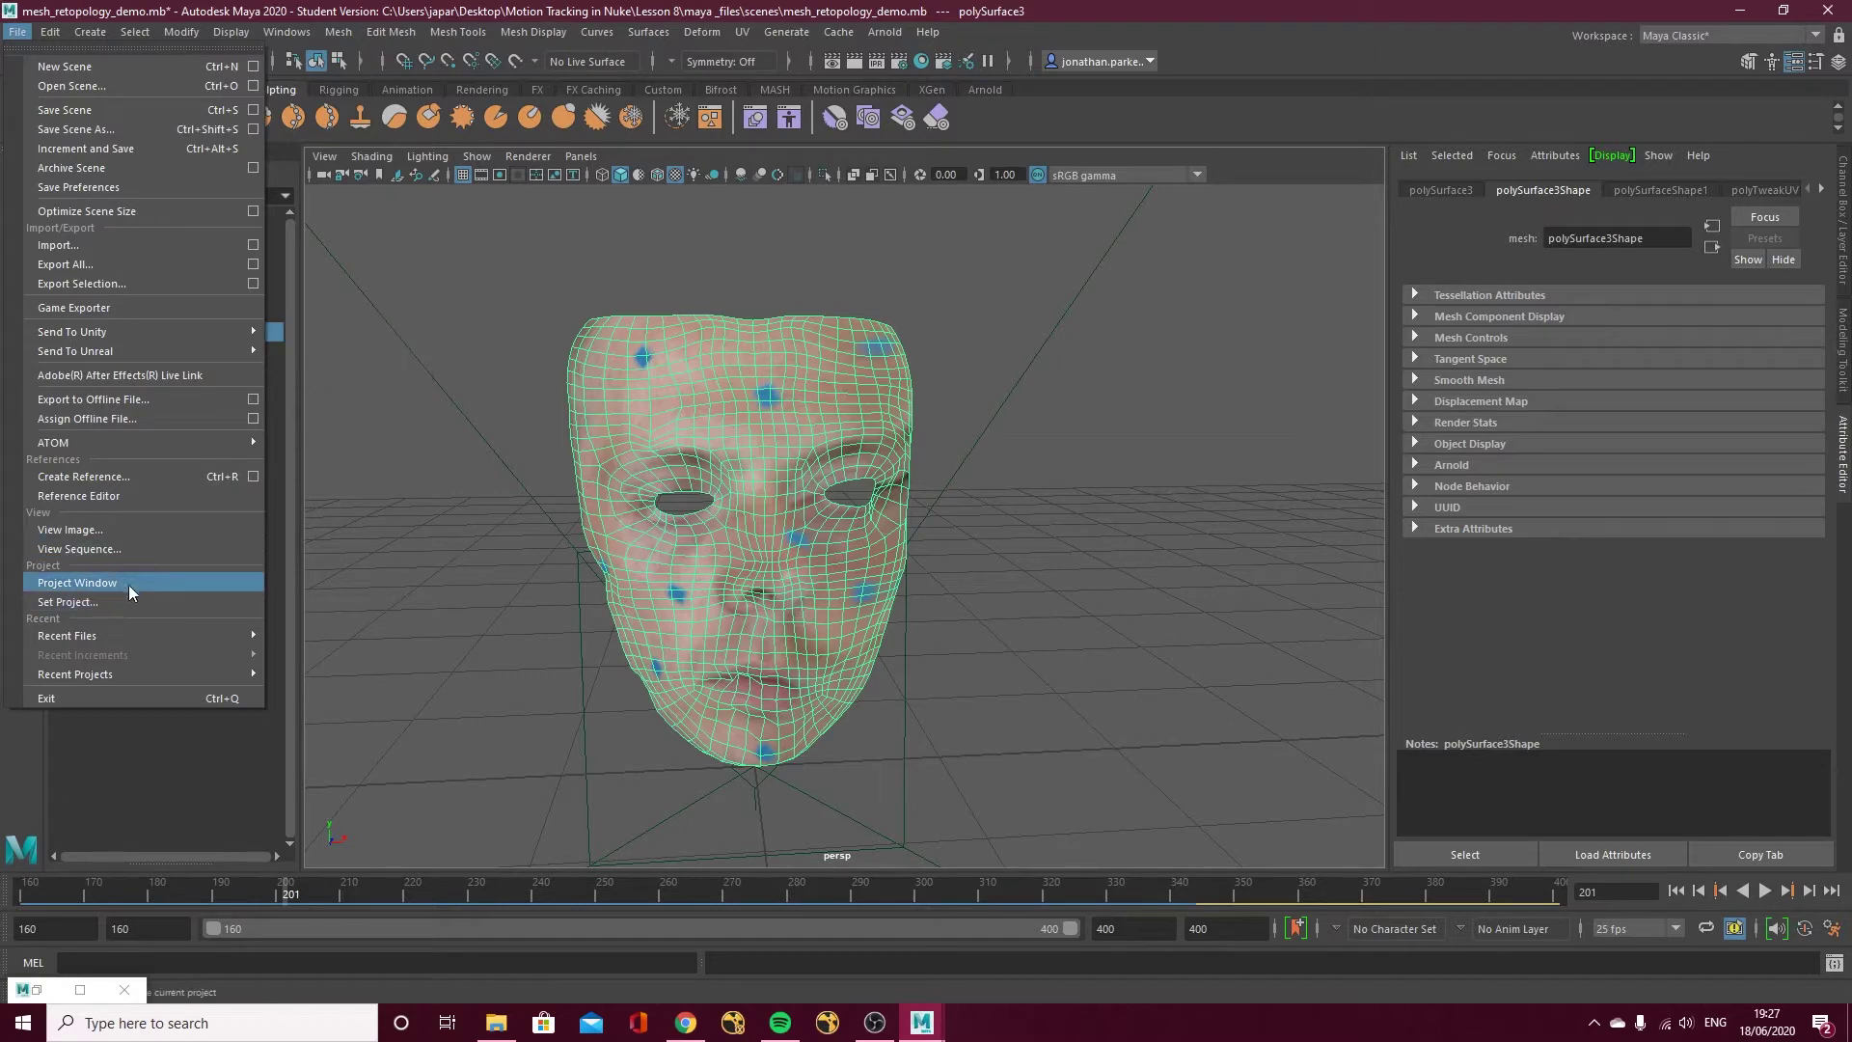
left_click(103, 288)
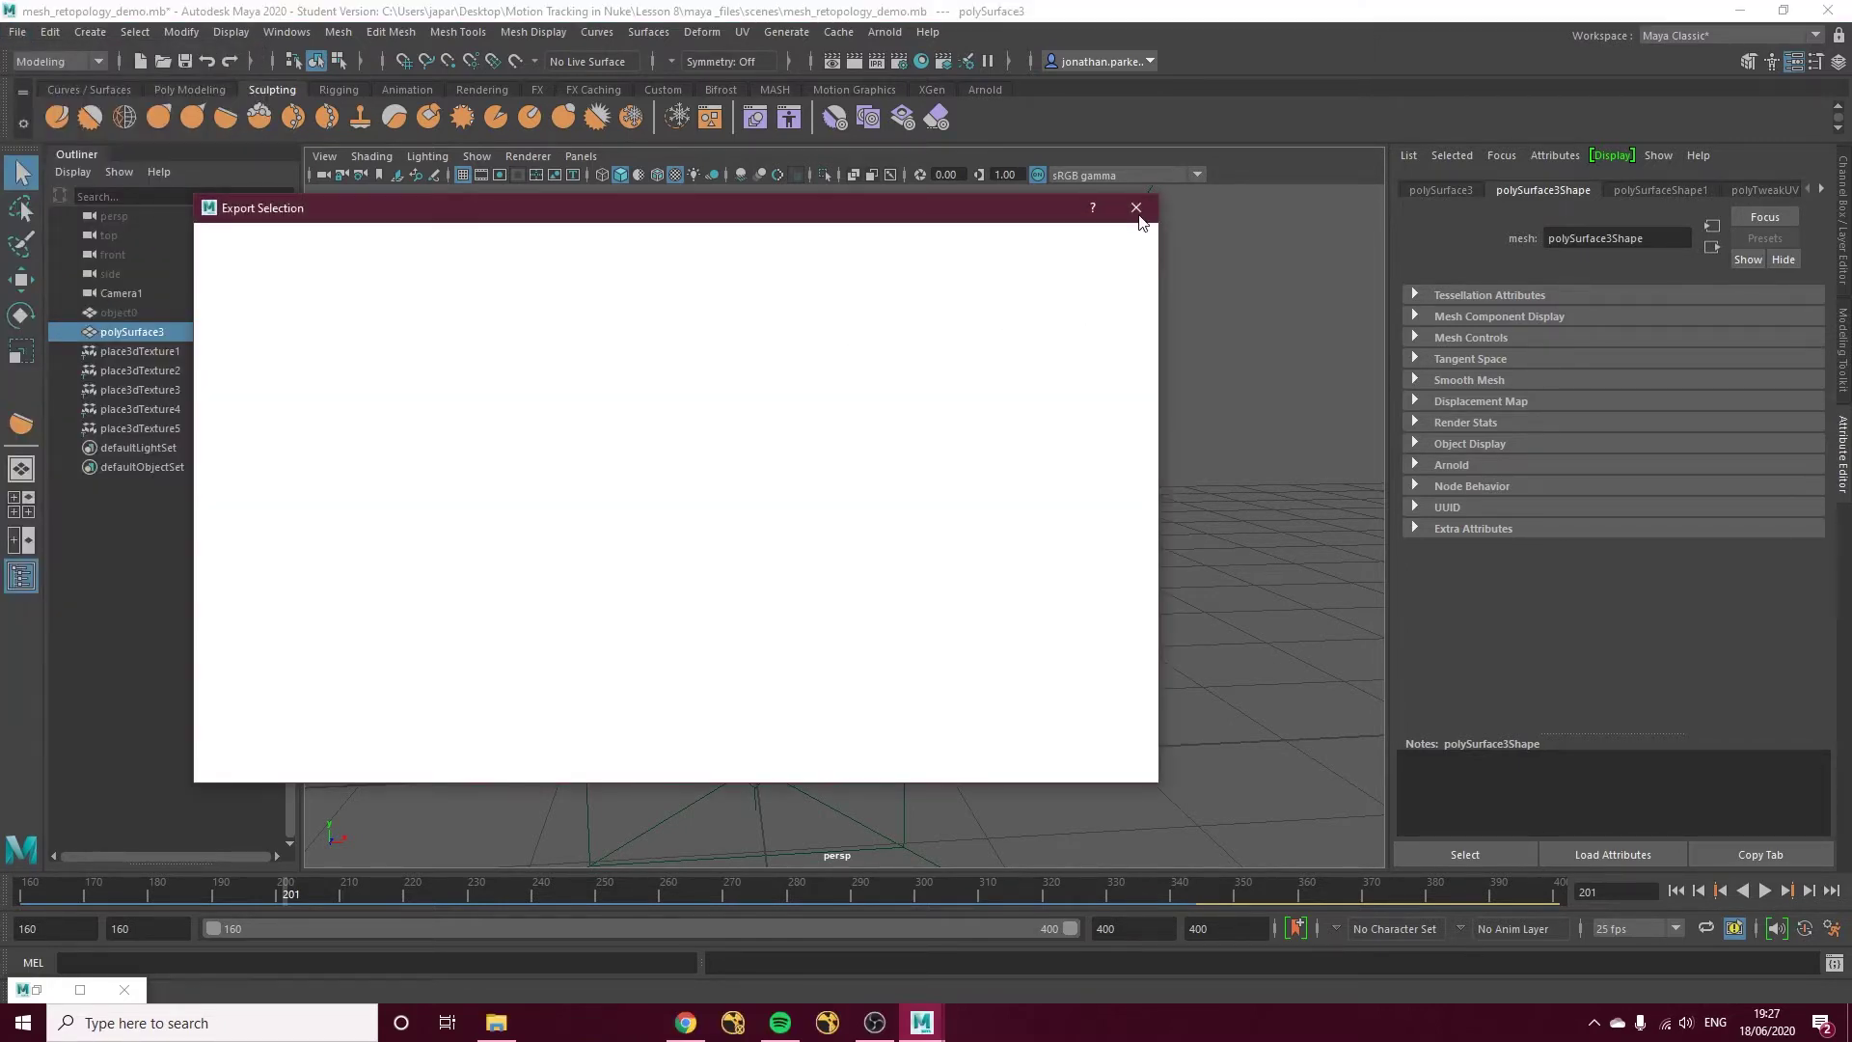
left_click(1137, 209)
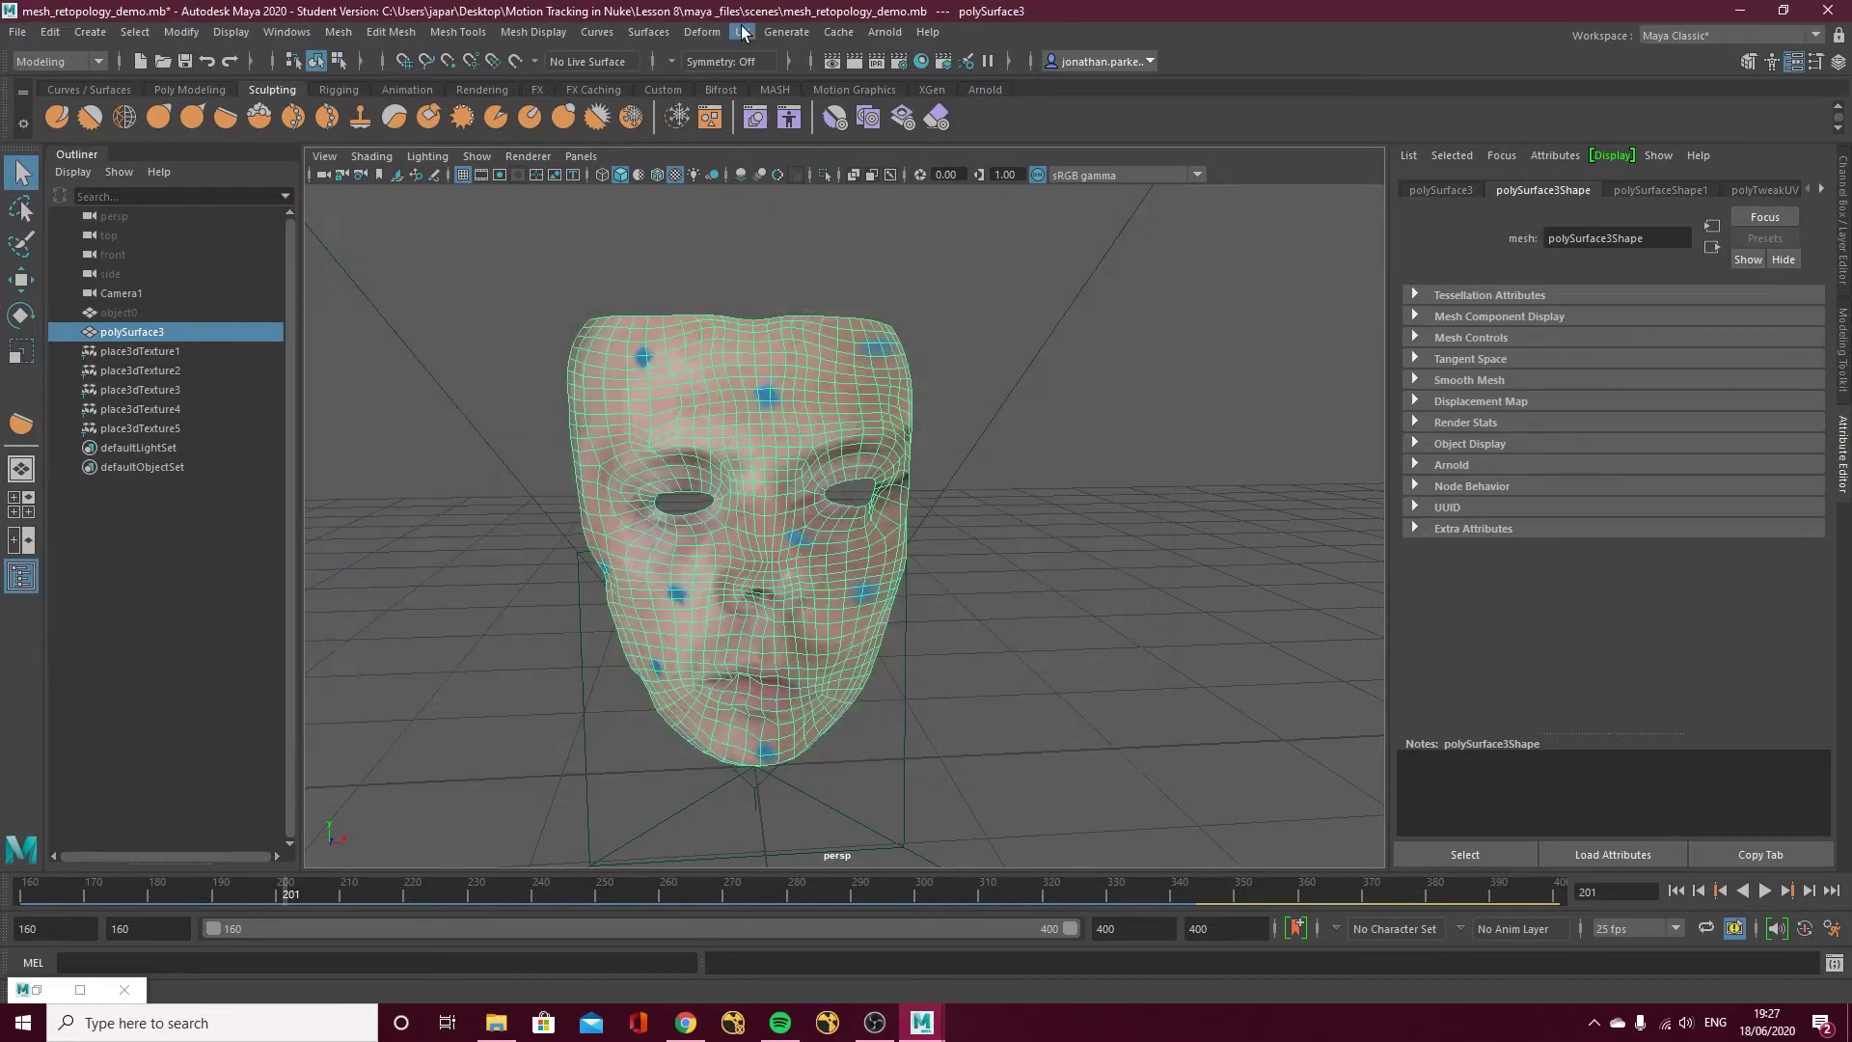
Look through Camera1 and play the animation, stopping at frame 235.
left_click(577, 156)
mouse_move(618, 173)
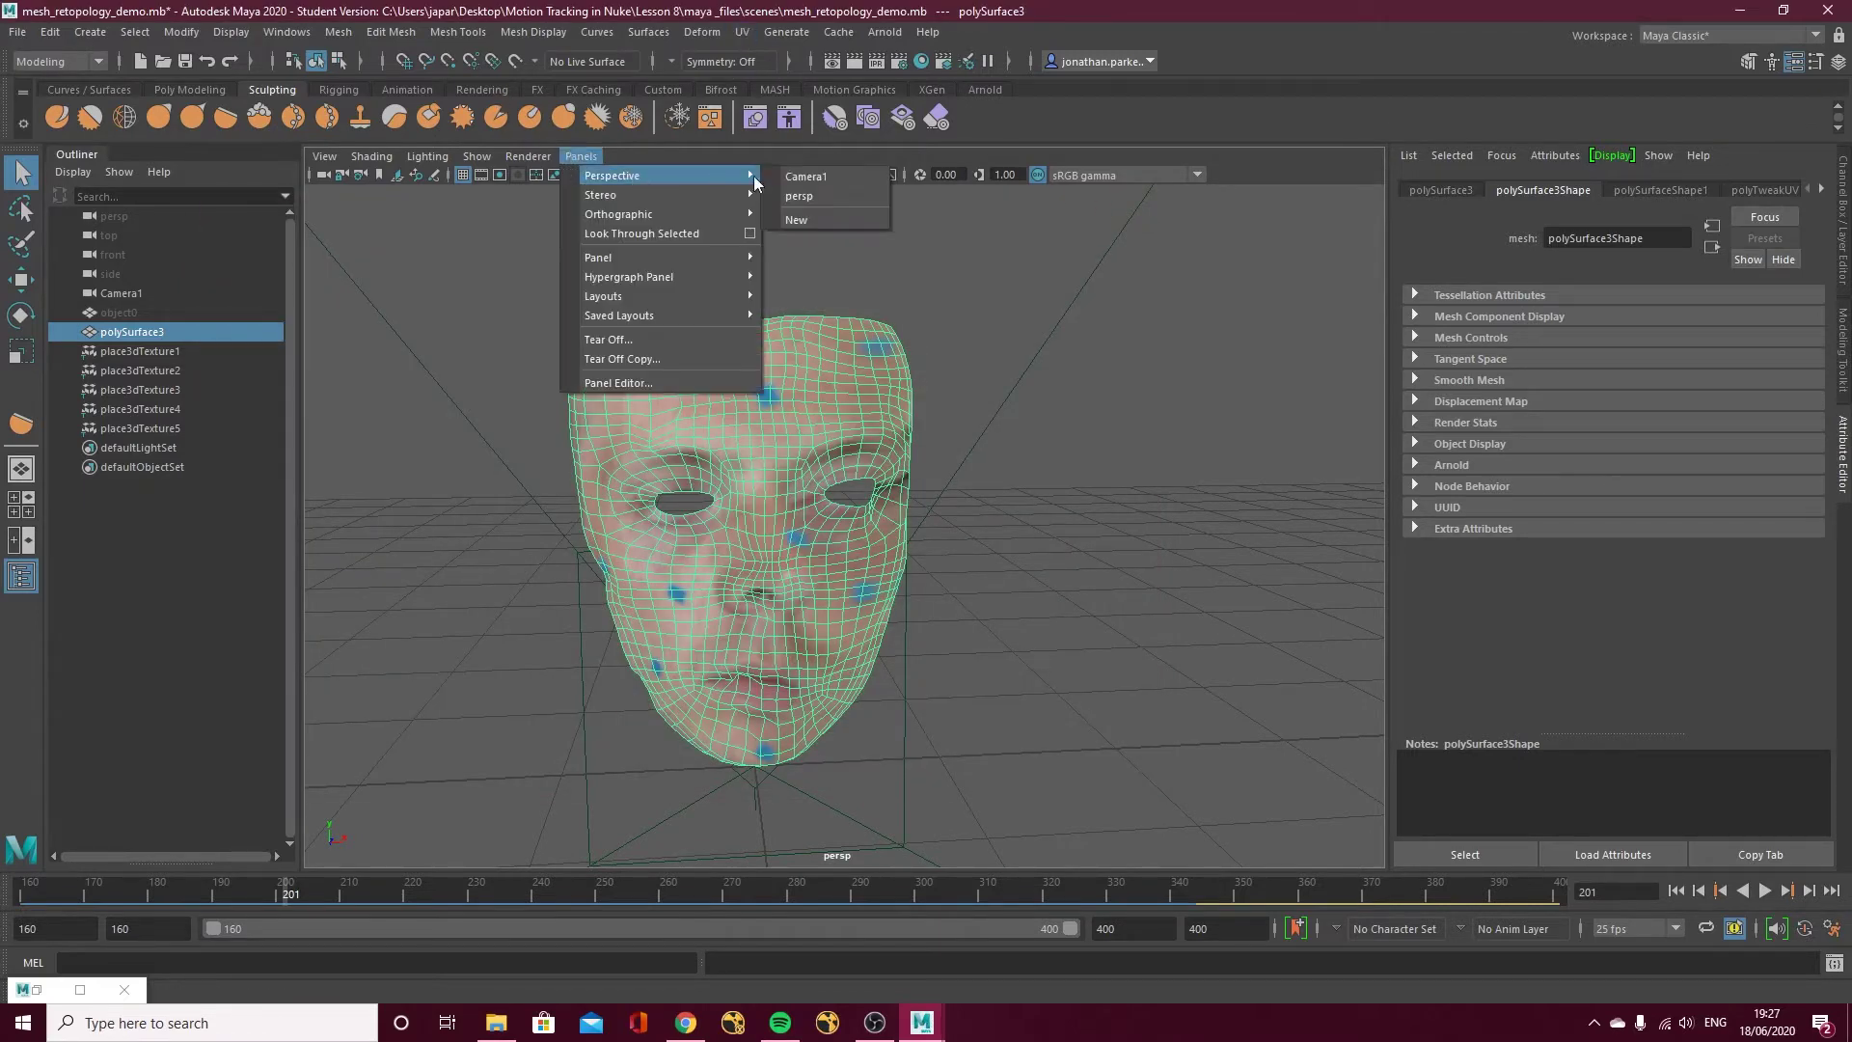
left_click(828, 174)
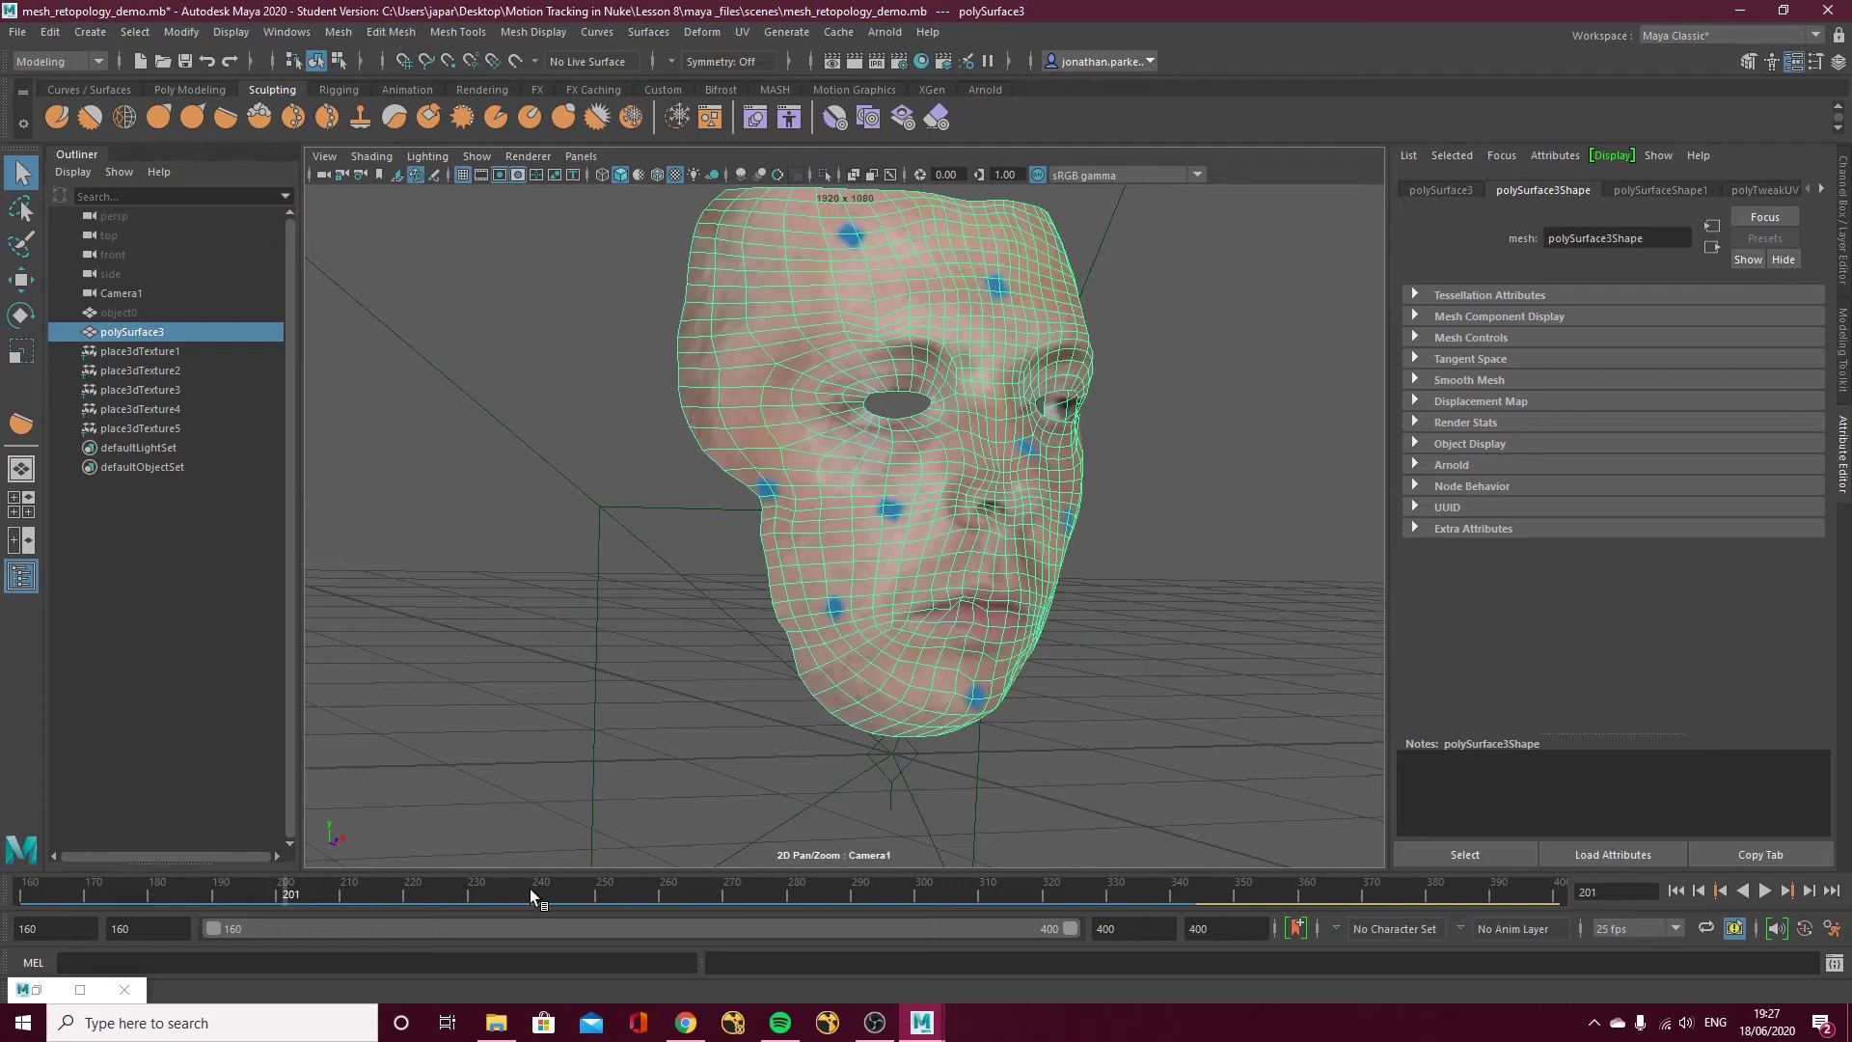
key("alt+v")
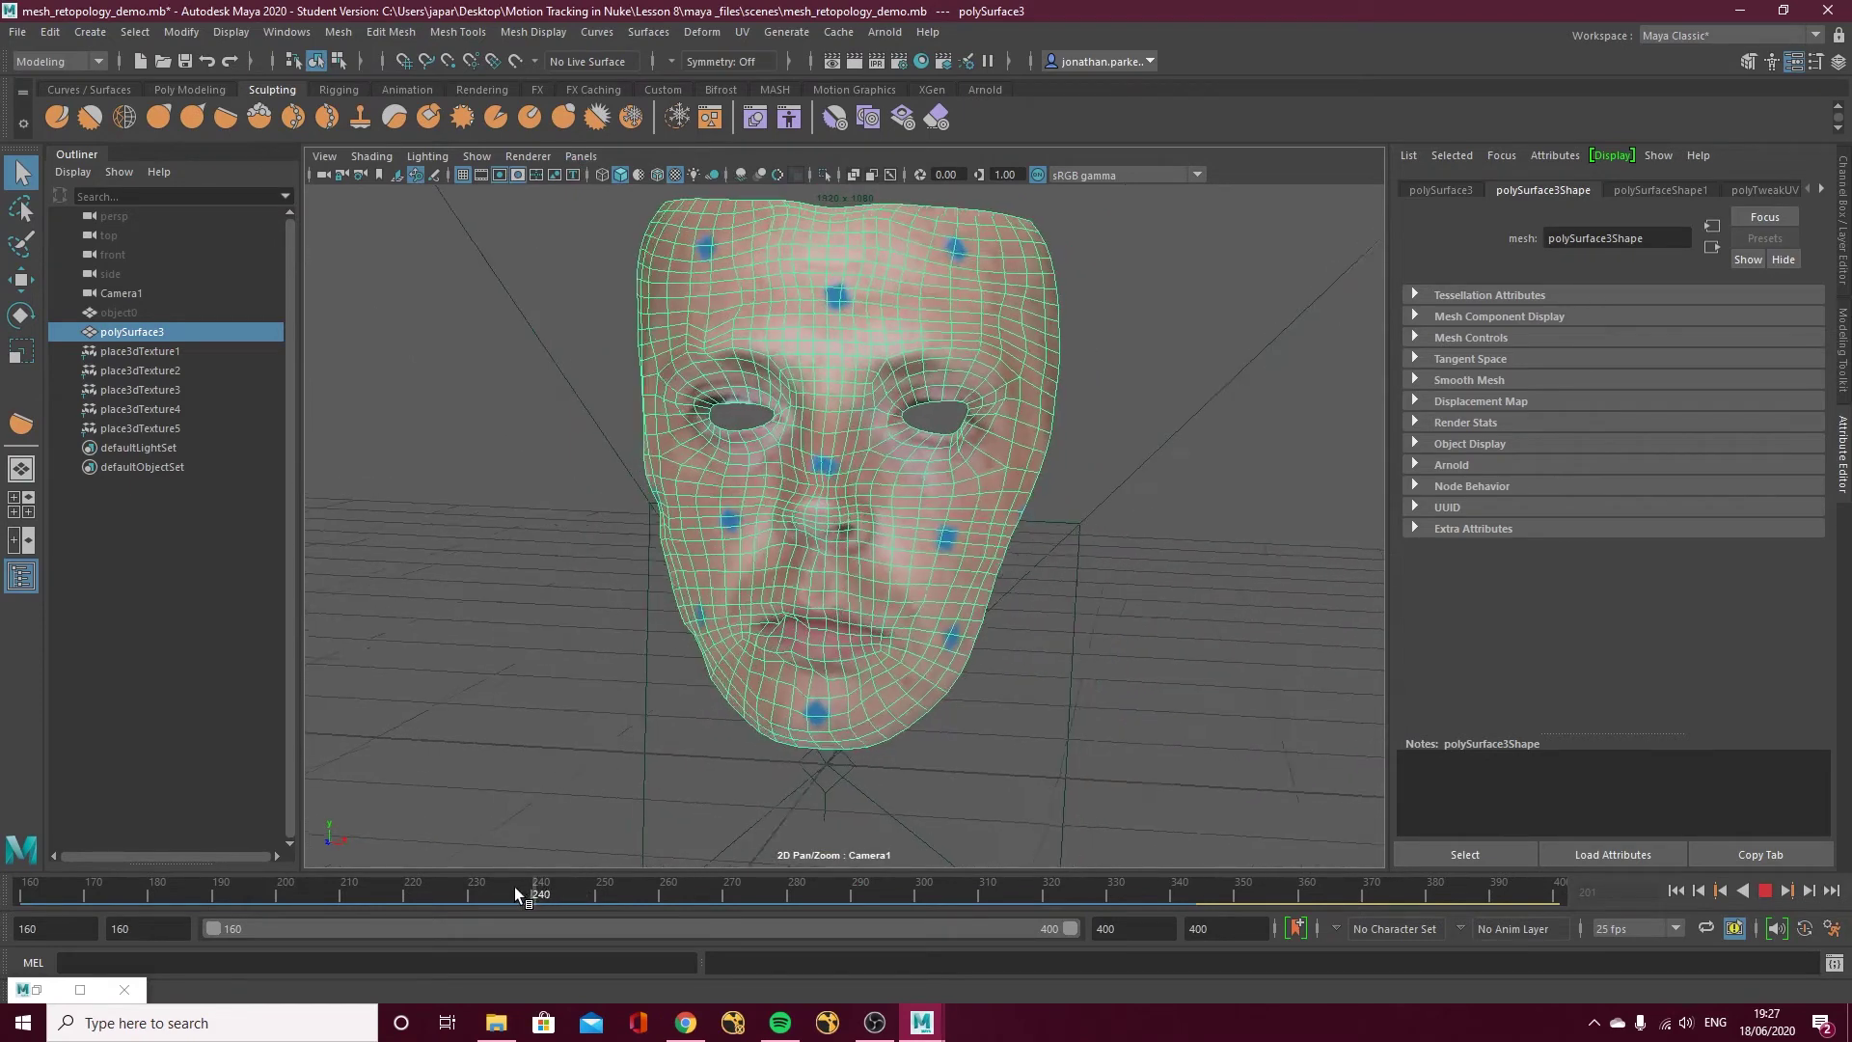
left_click(504, 889)
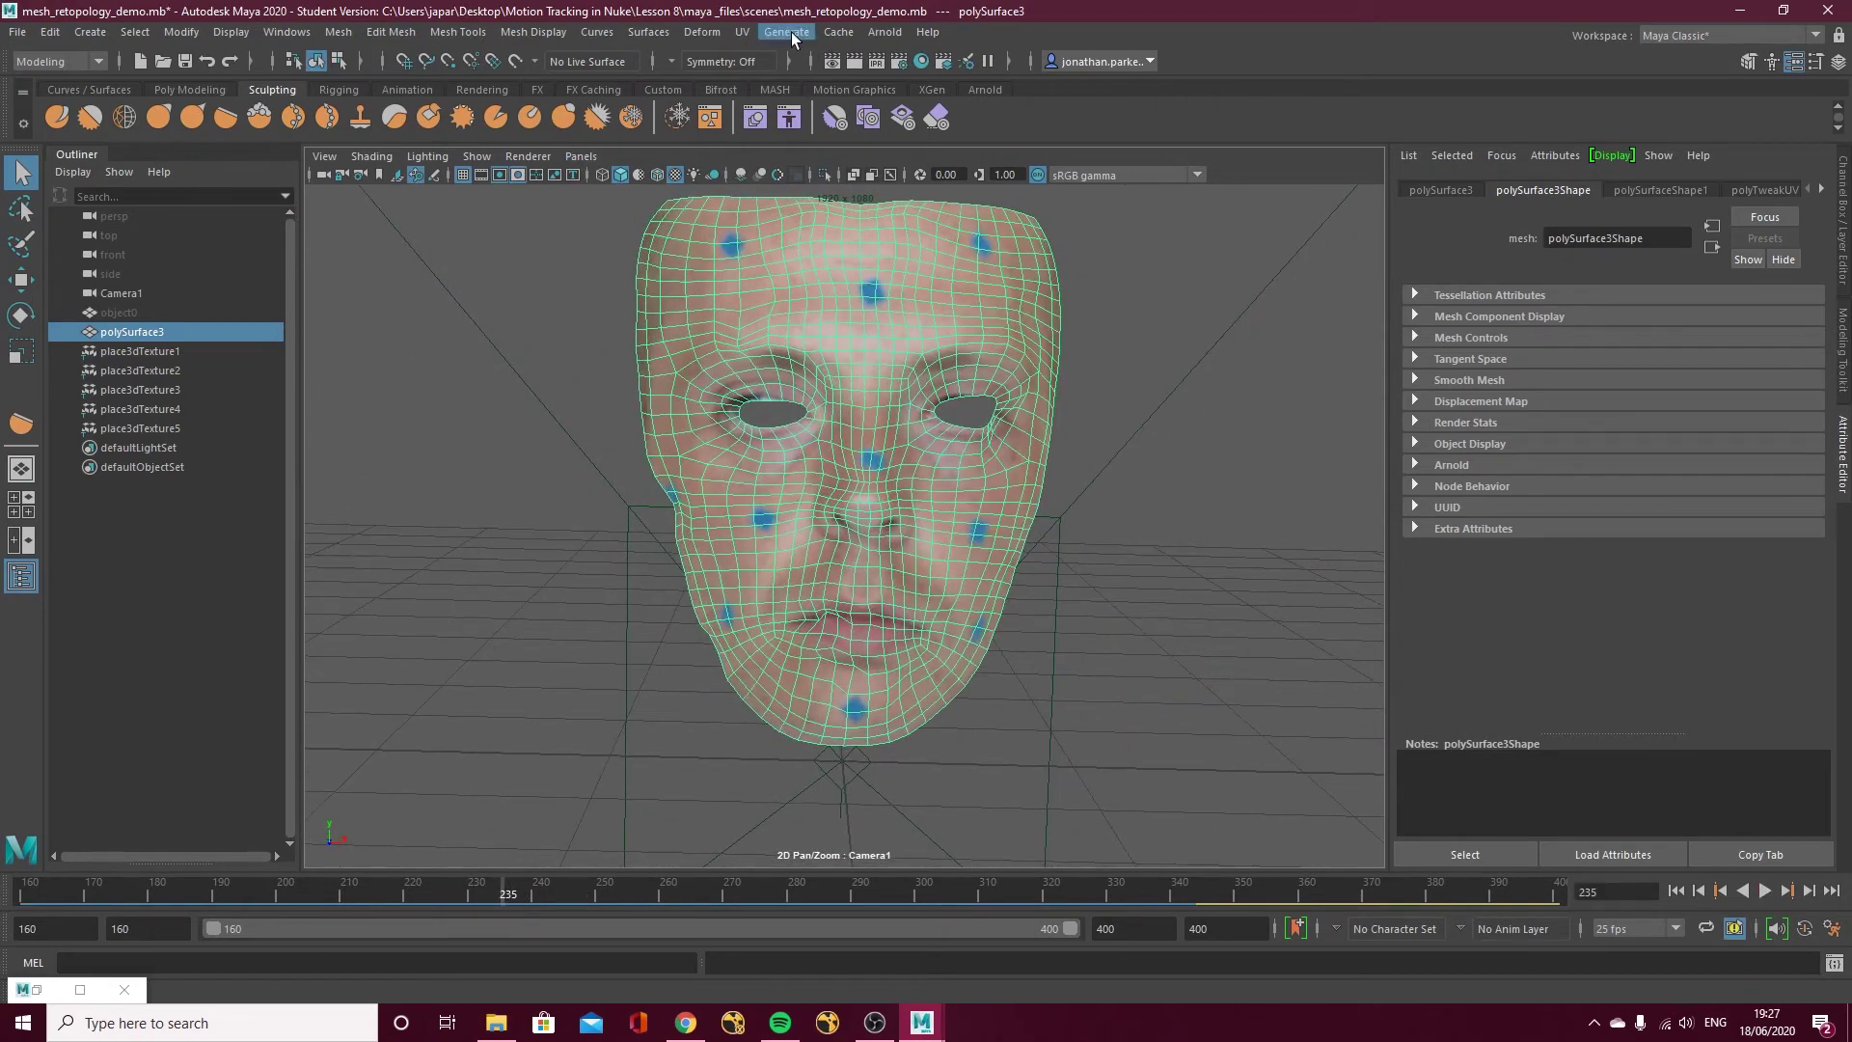
Project the face's UVs camera-based, then auto-layout them in the UV Editor.
left_click(742, 32)
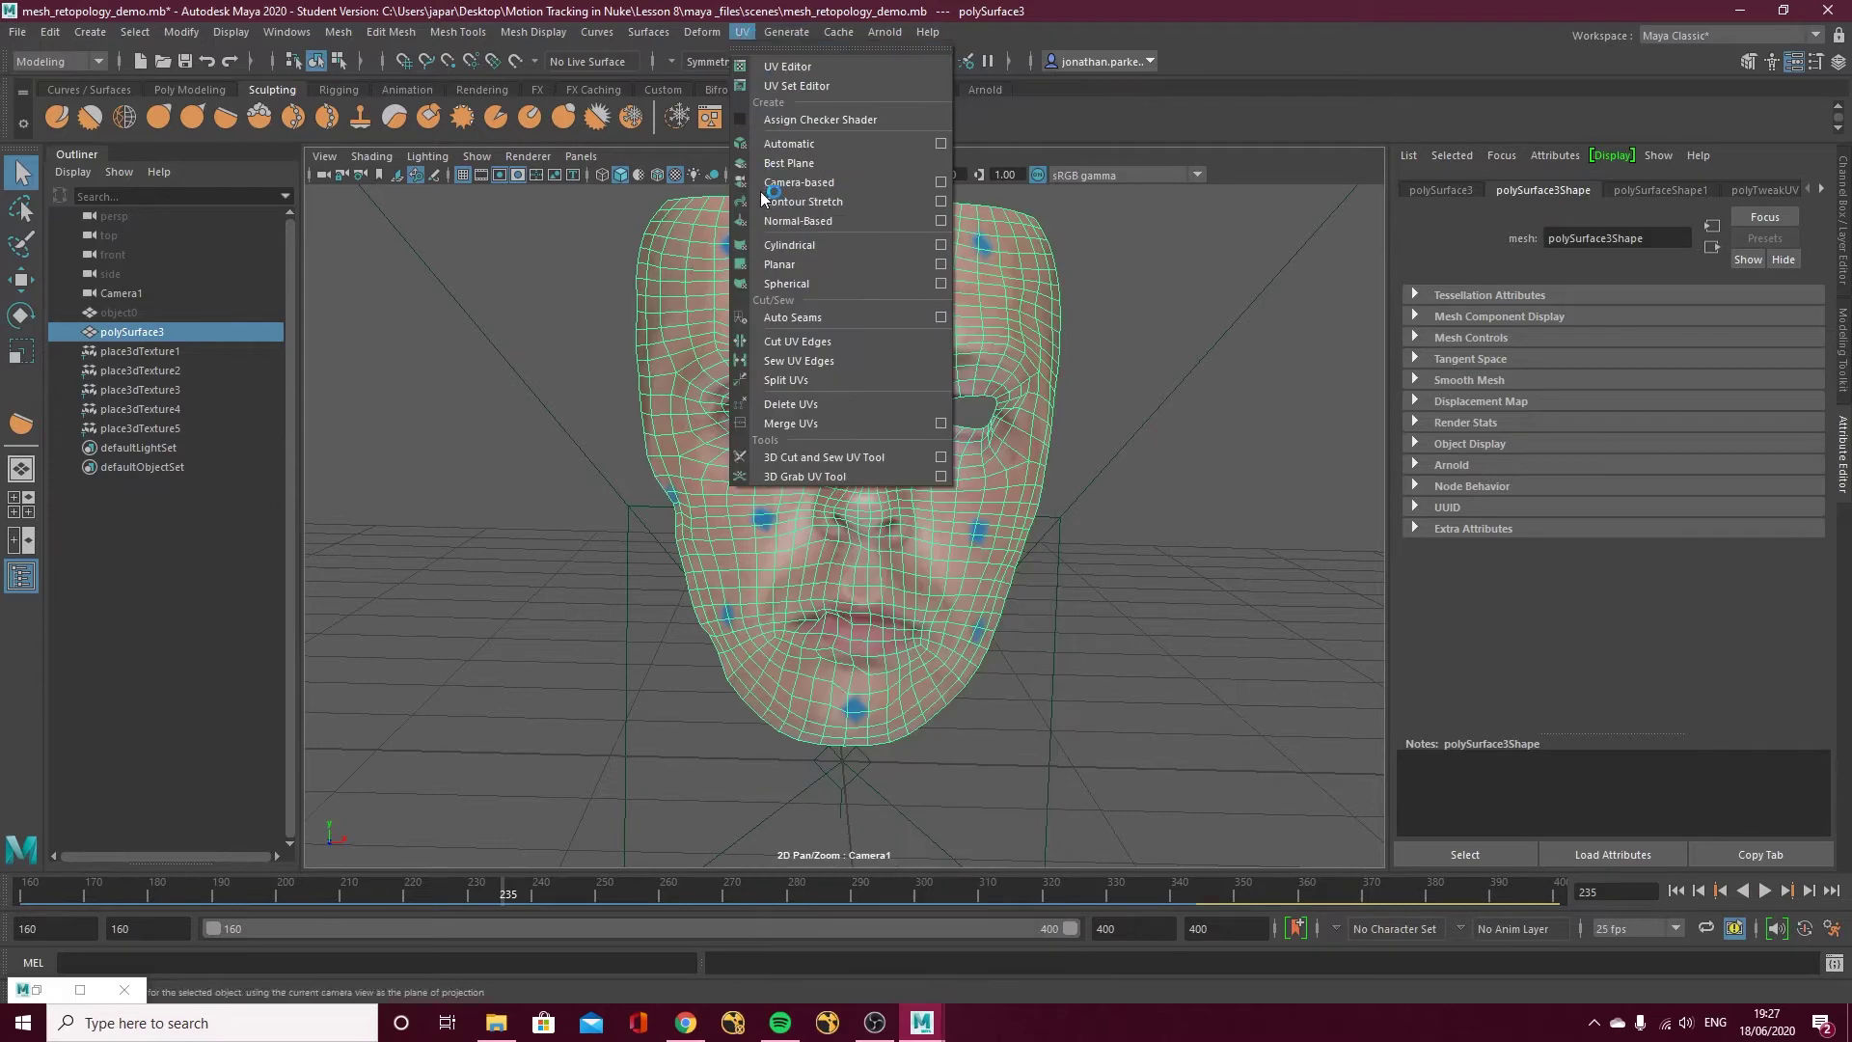
left_click(802, 183)
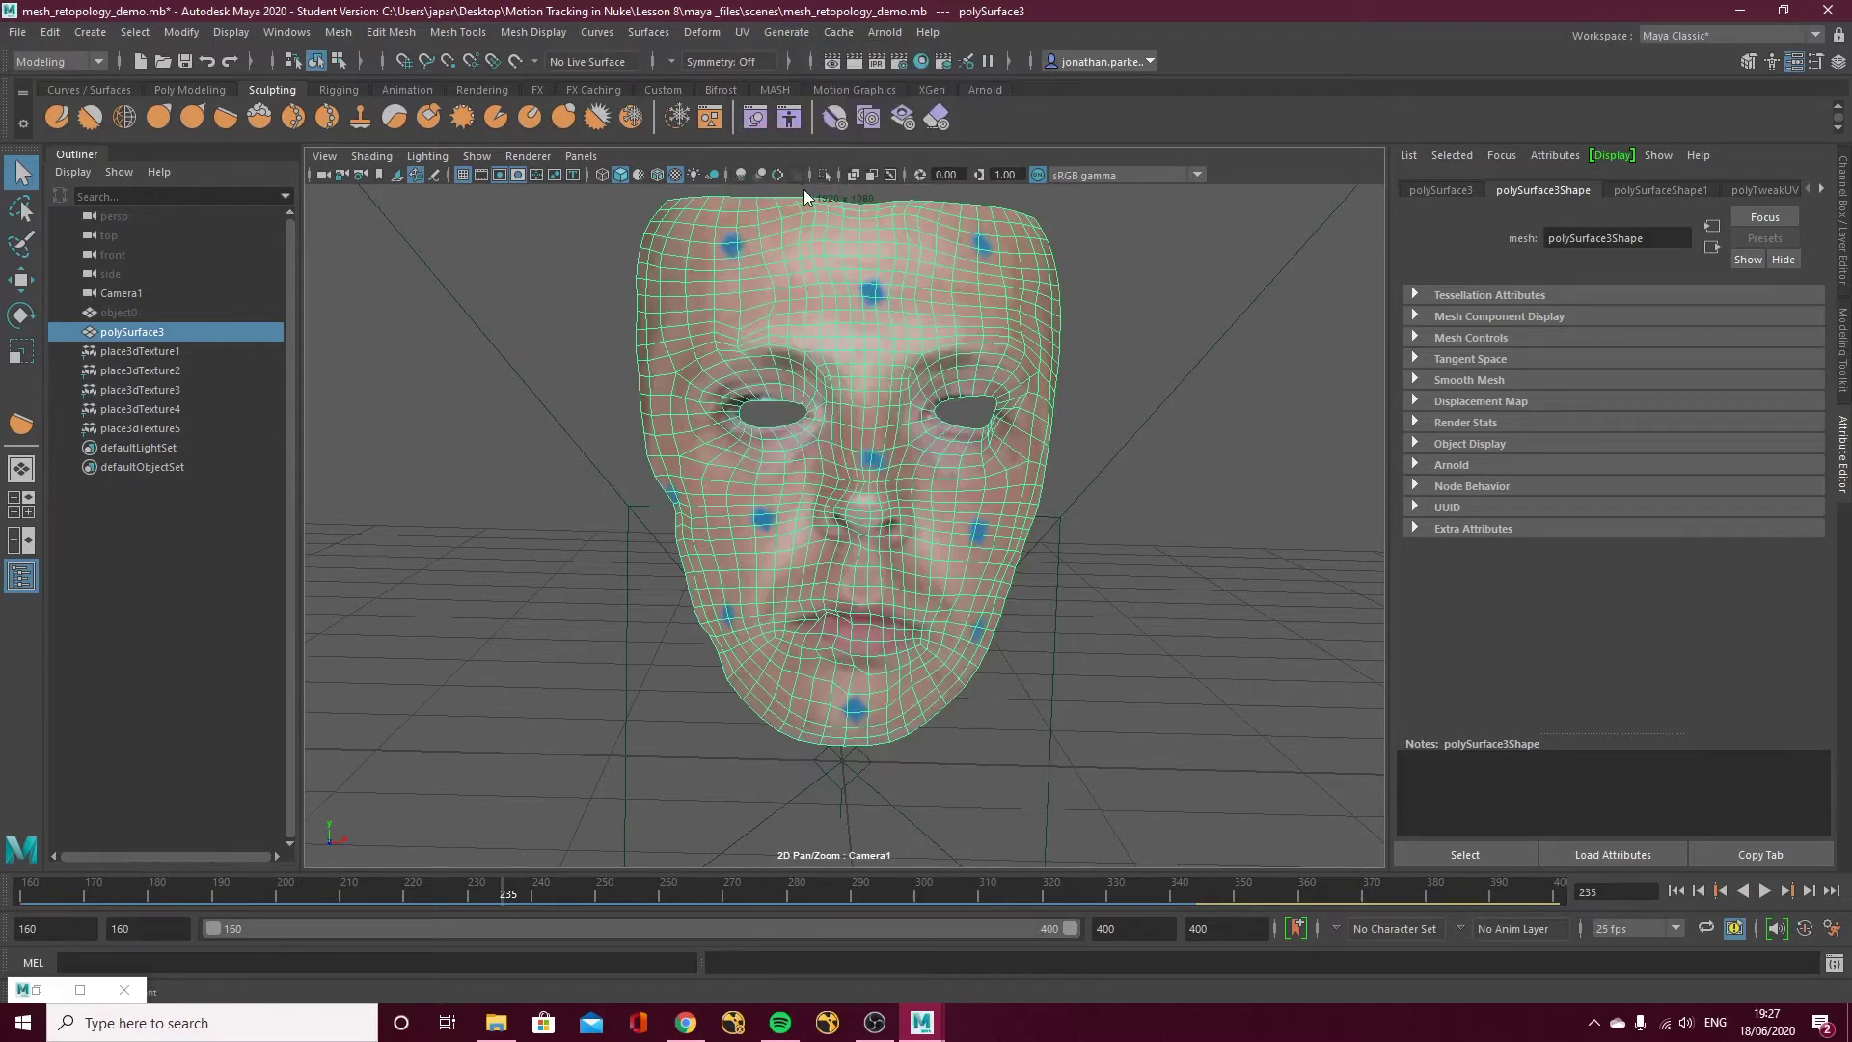
left_click(745, 32)
left_click(767, 66)
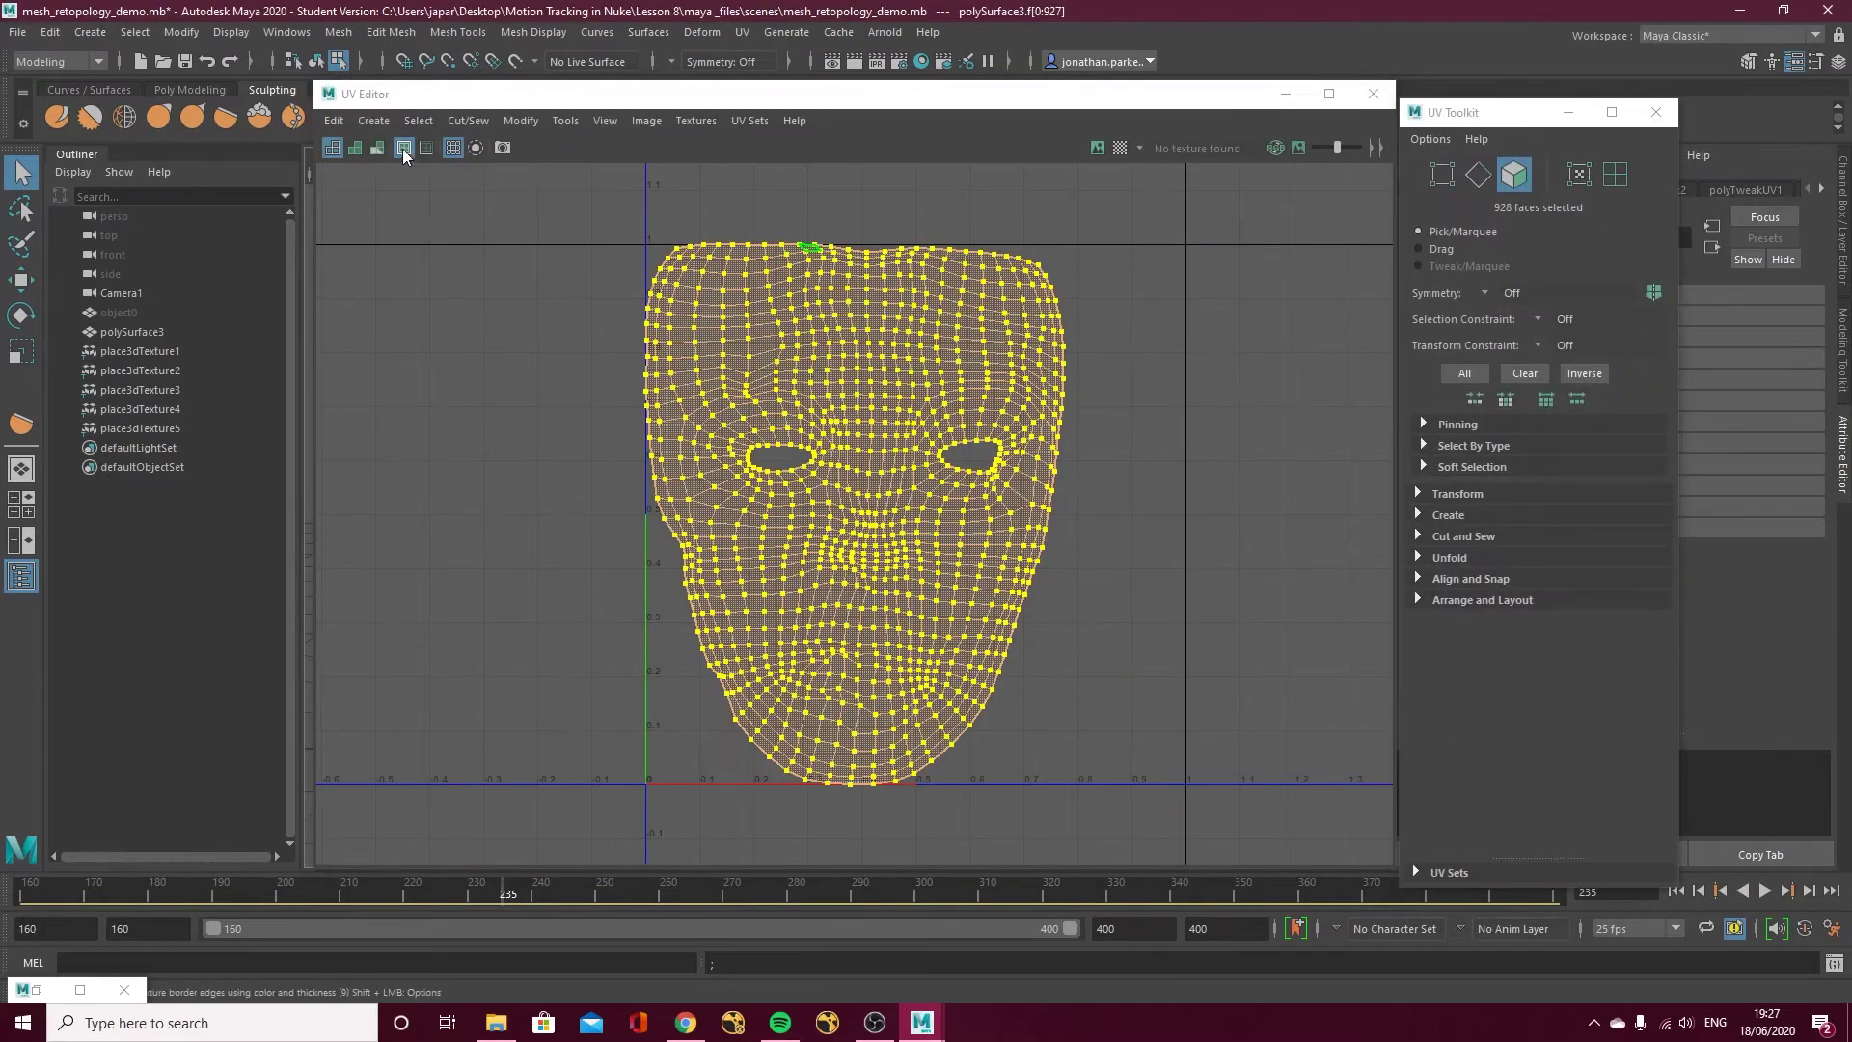
left_click(334, 121)
mouse_move(377, 125)
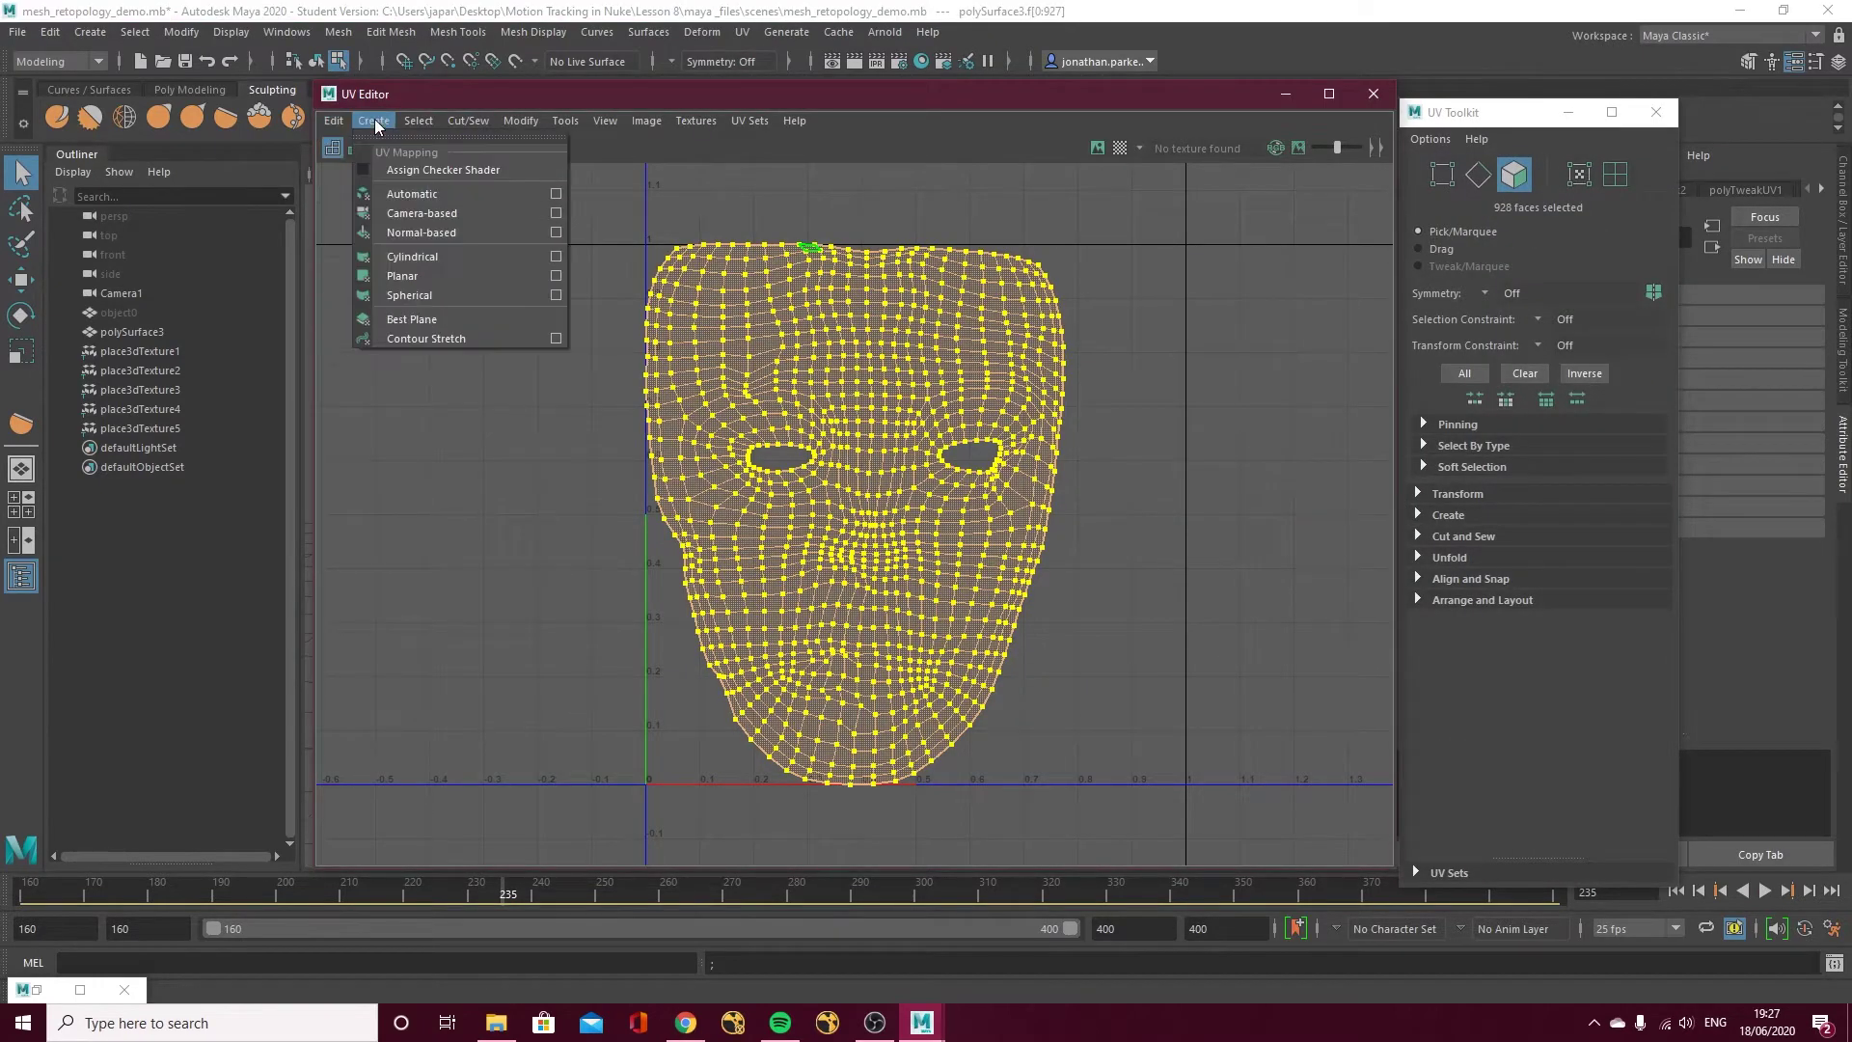
left_click(521, 121)
left_click(551, 725)
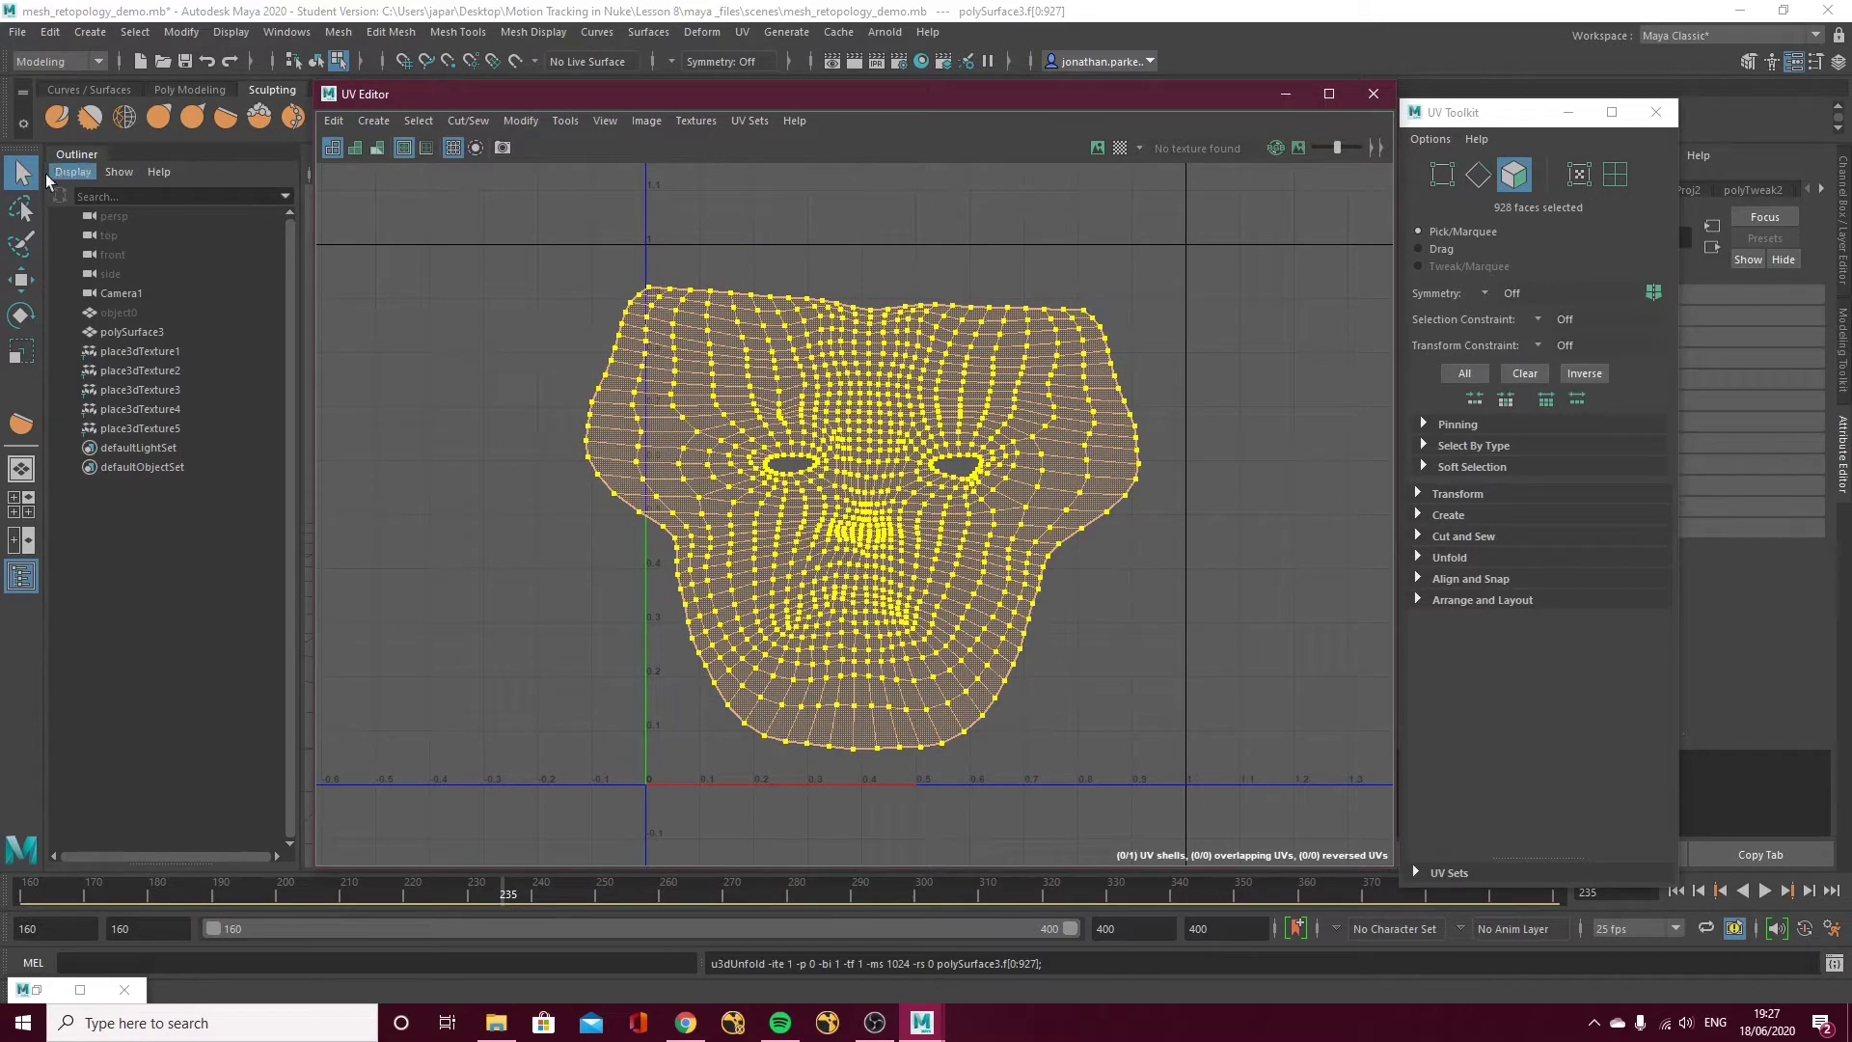
Shrink the UV shell and shift it right, then go back to object selection.
left_click(22, 350)
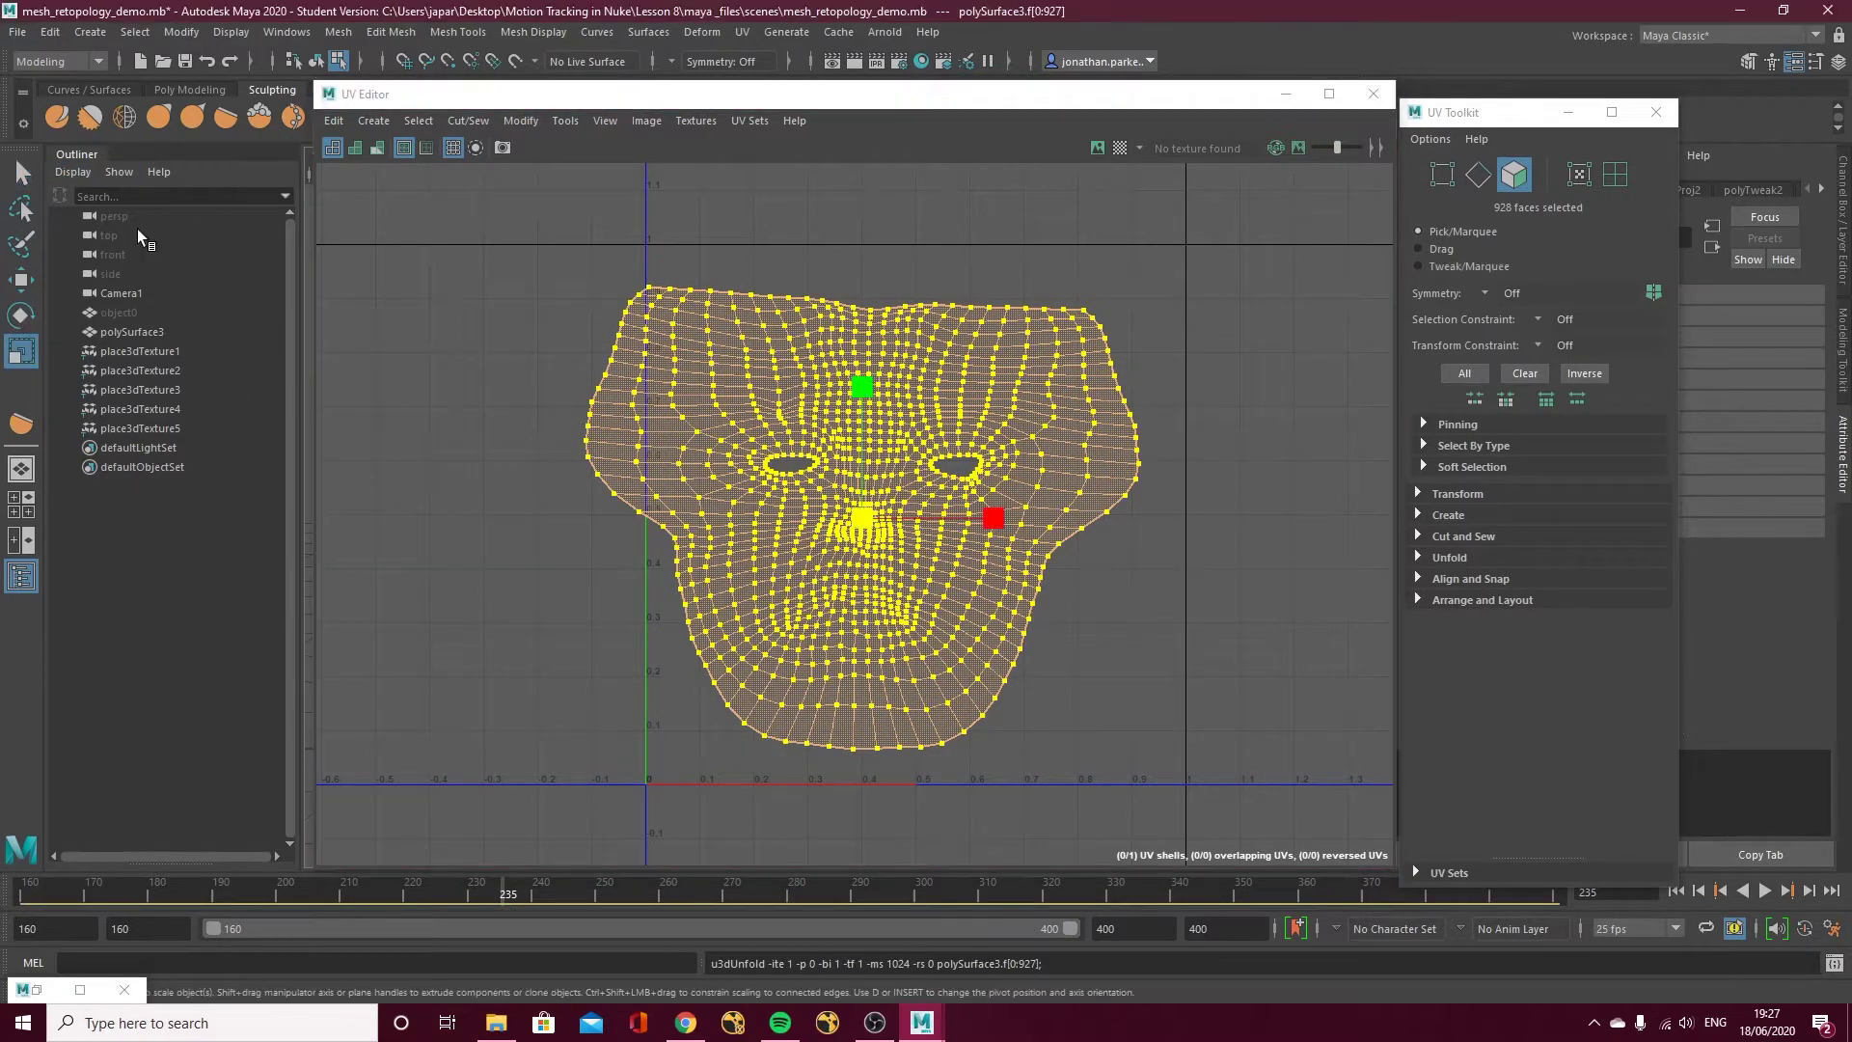
left_click_drag(853, 518, 840, 517)
key("w")
left_click_drag(1016, 526, 1058, 515)
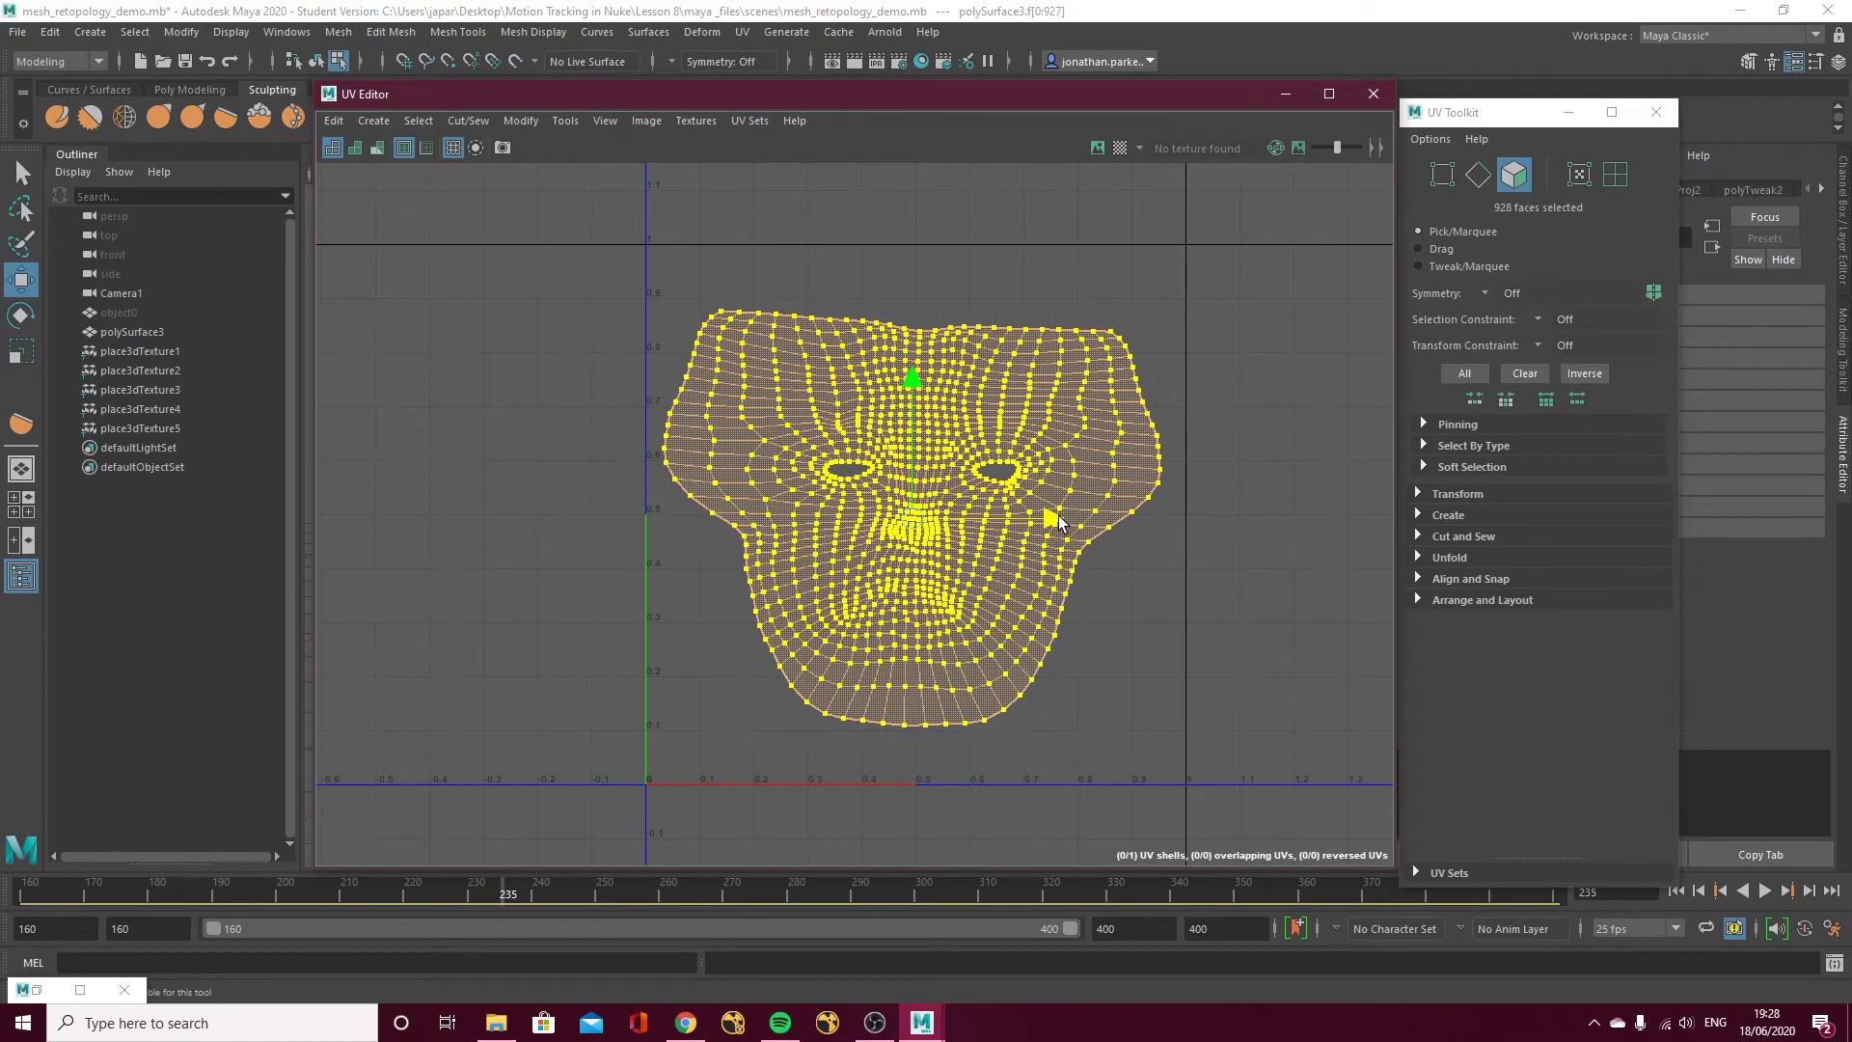
left_click(1370, 95)
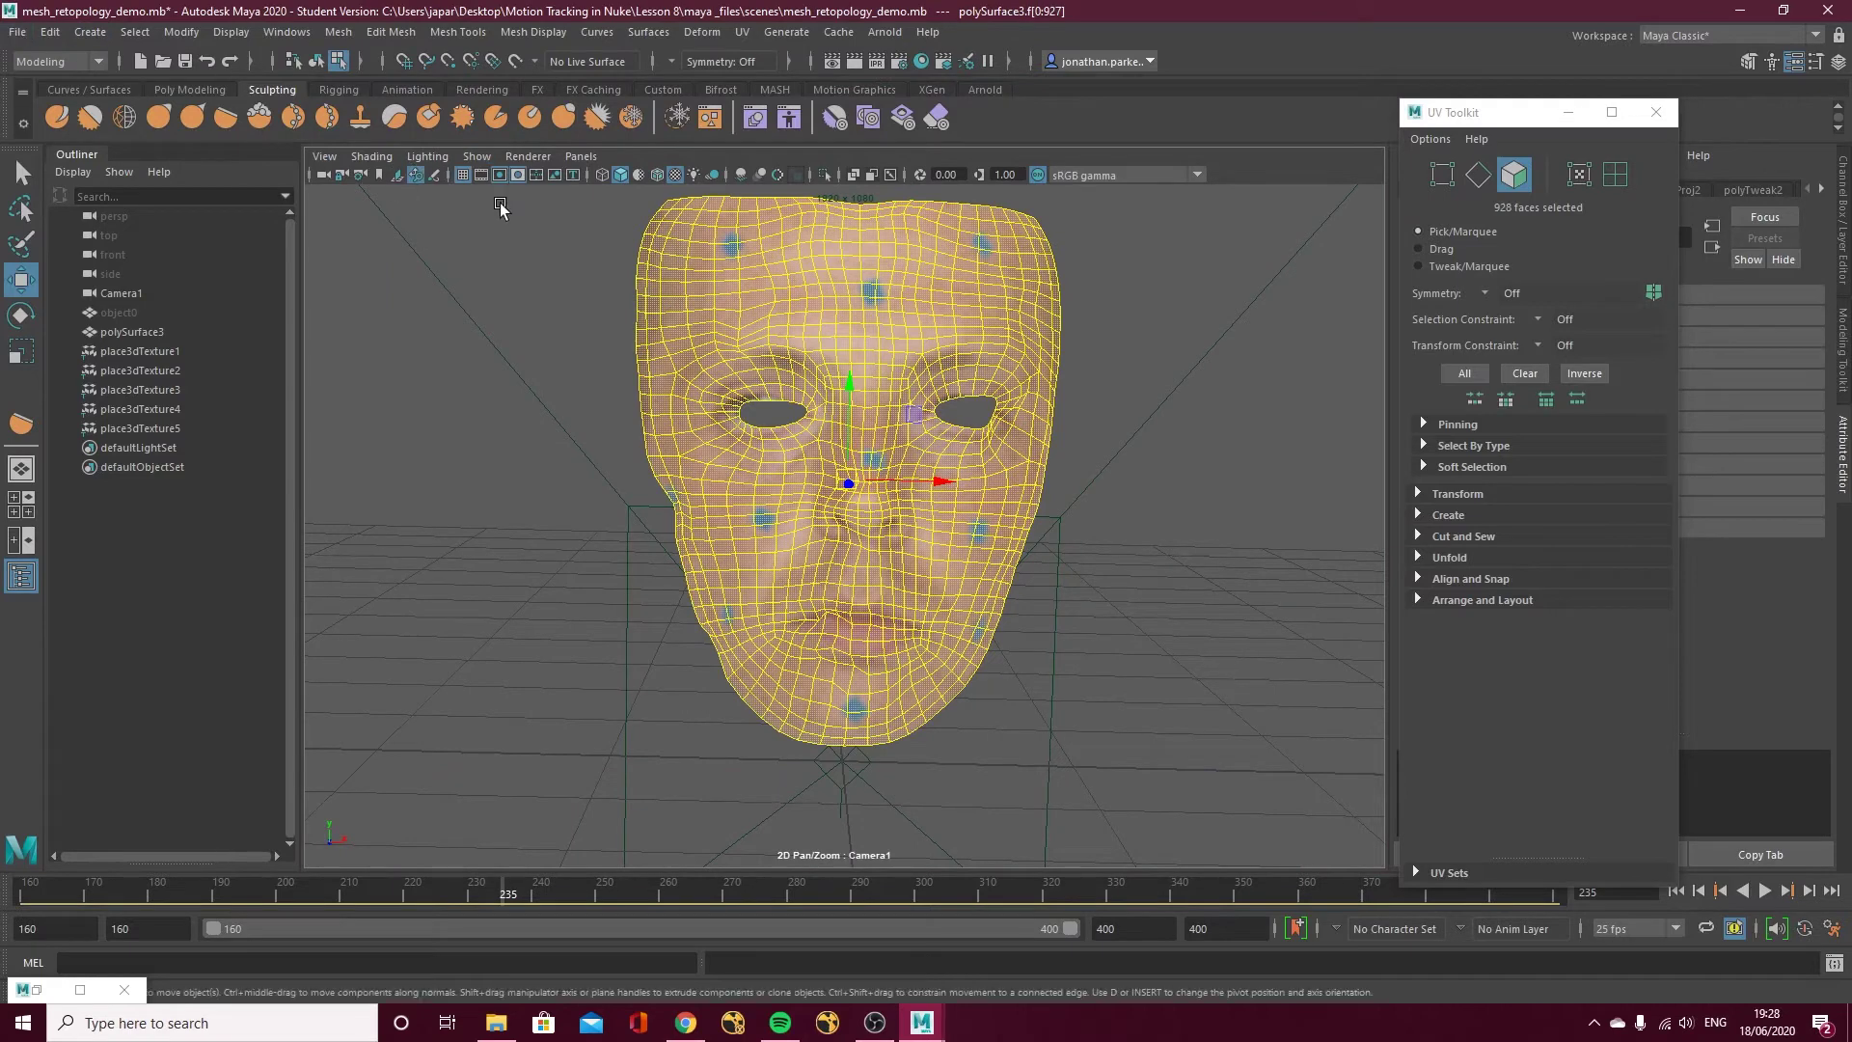
right_click_drag(680, 253, 540, 260)
Reselect the face mesh and cancel the earlier export window.
left_click(541, 261)
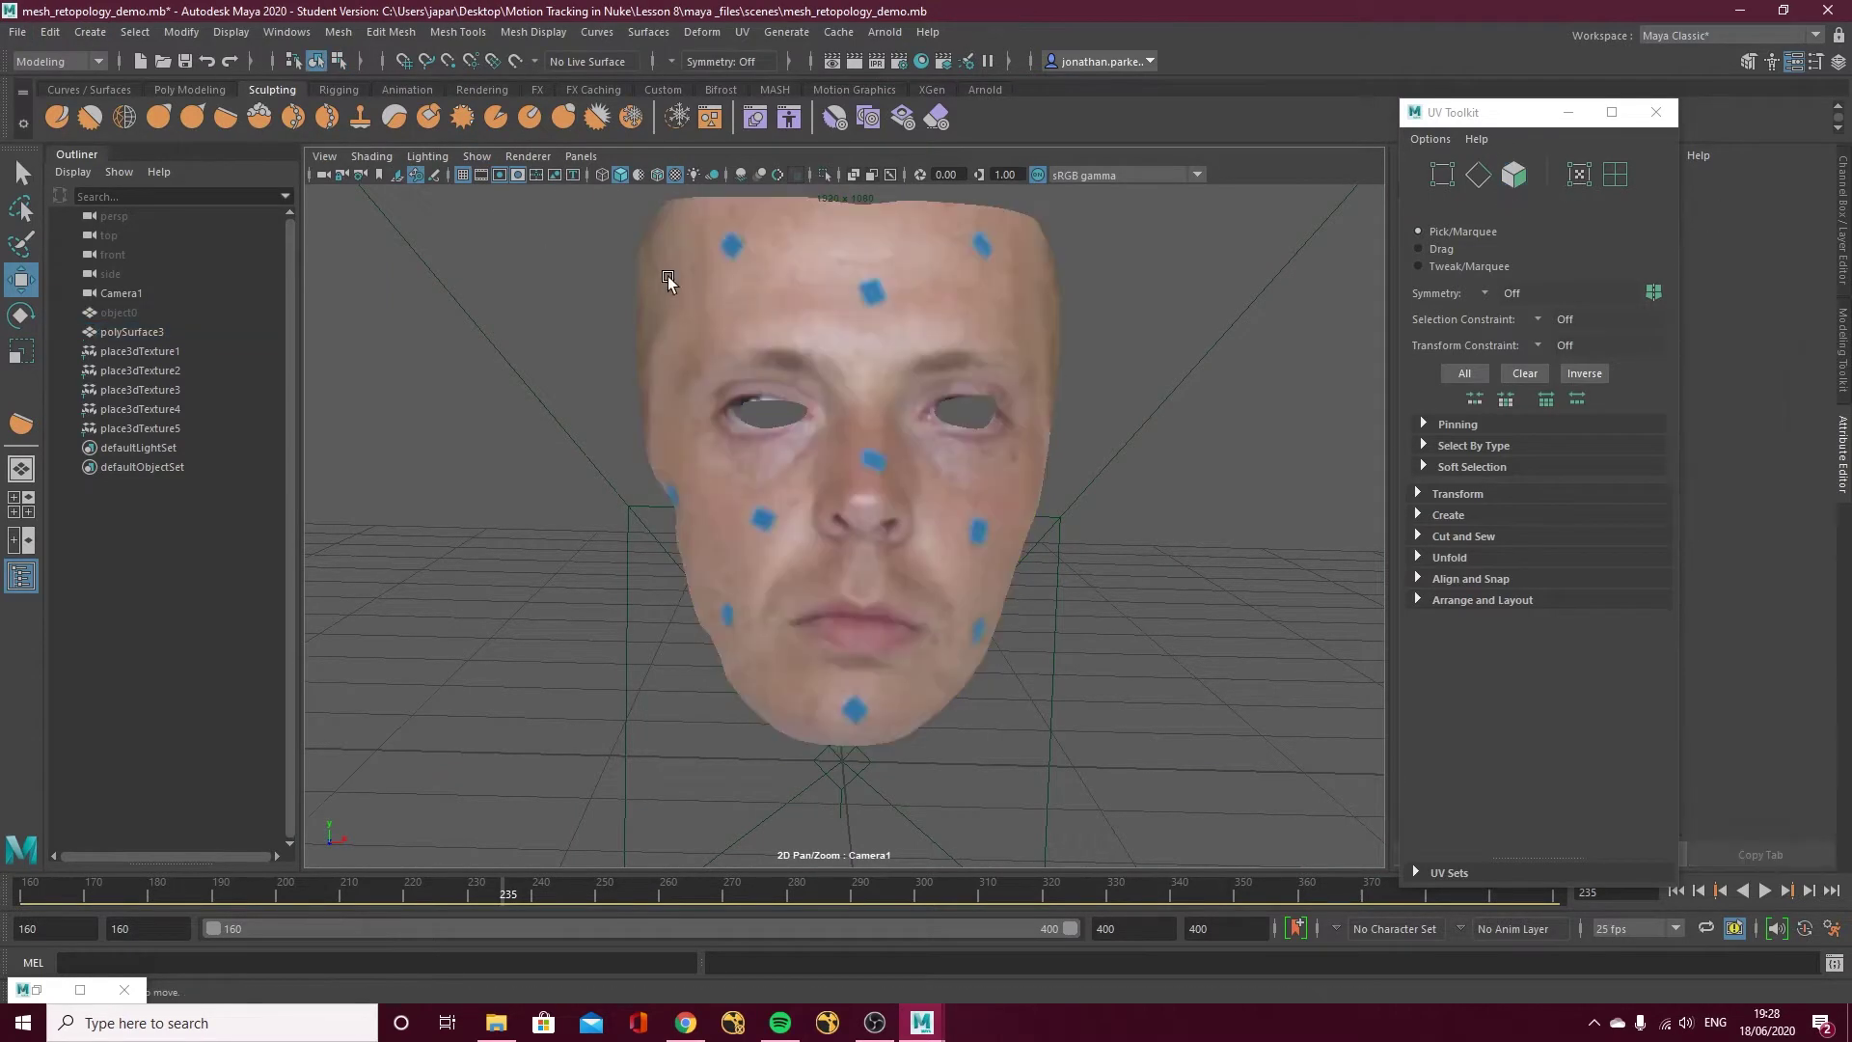
left_click(670, 282)
left_click(18, 31)
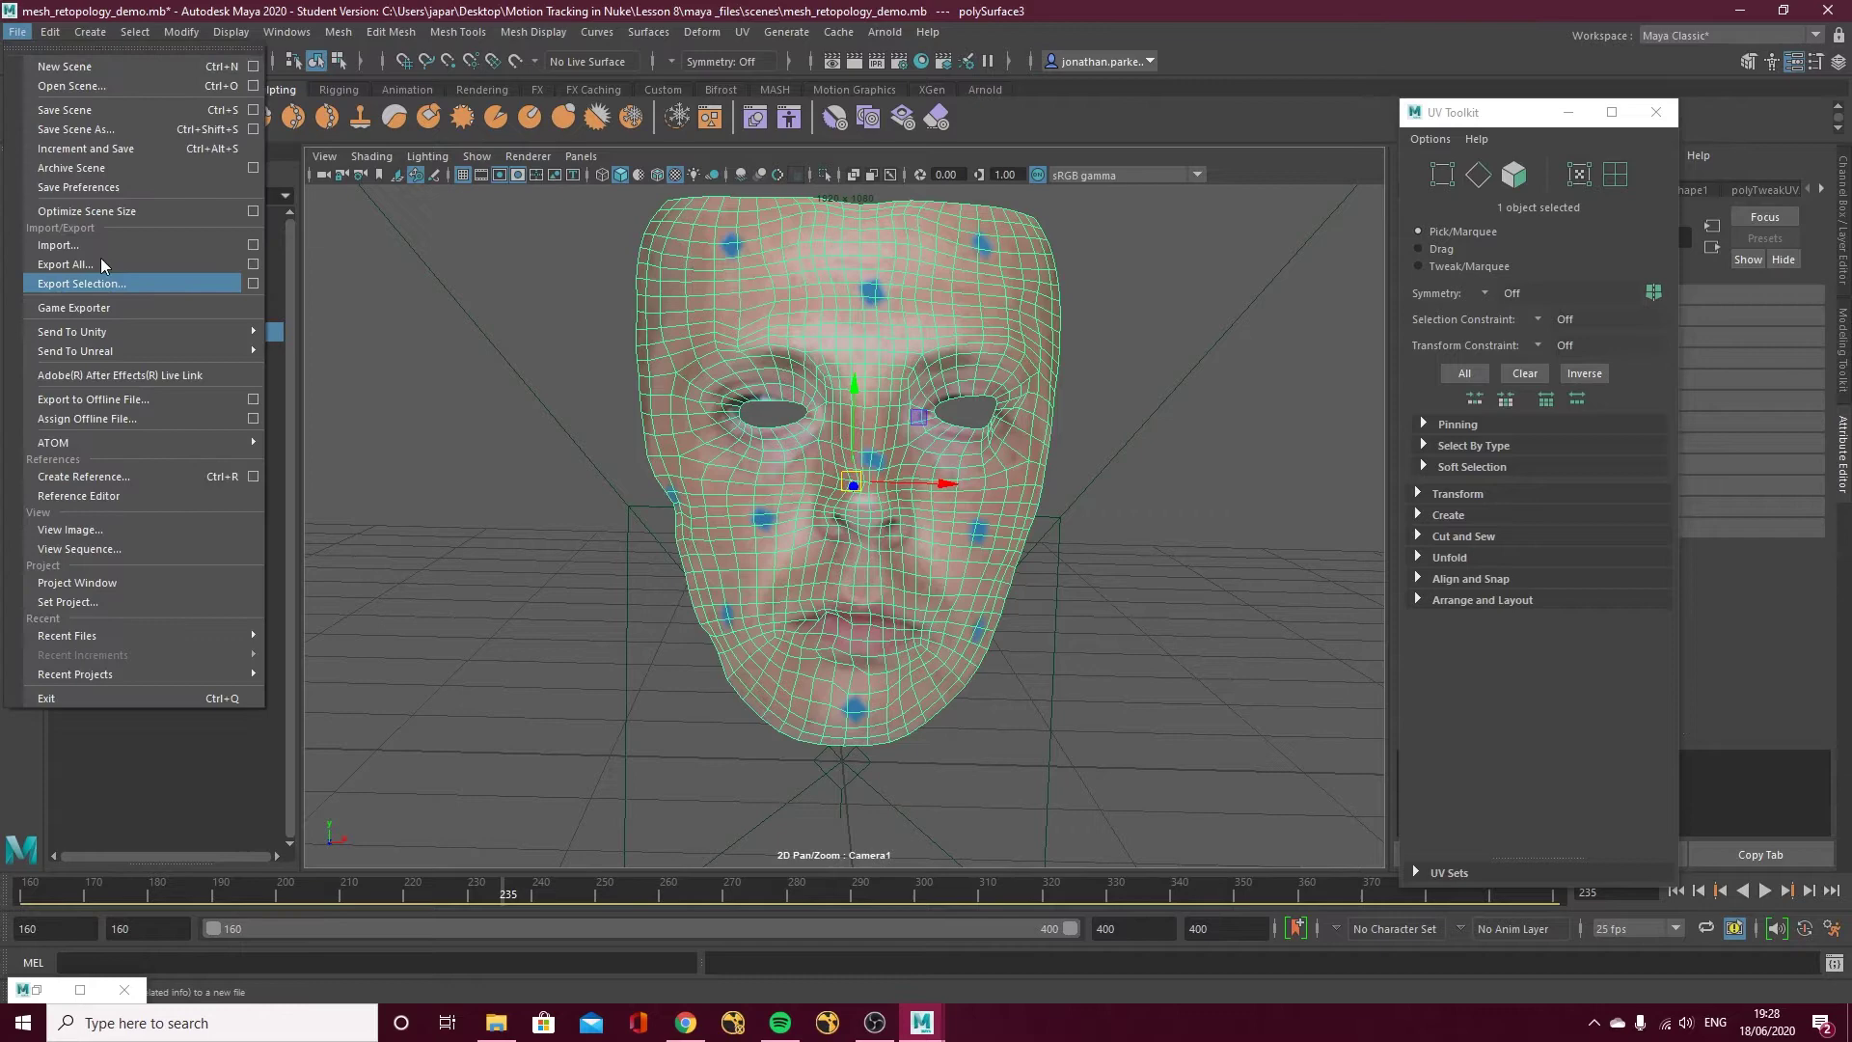
left_click(81, 284)
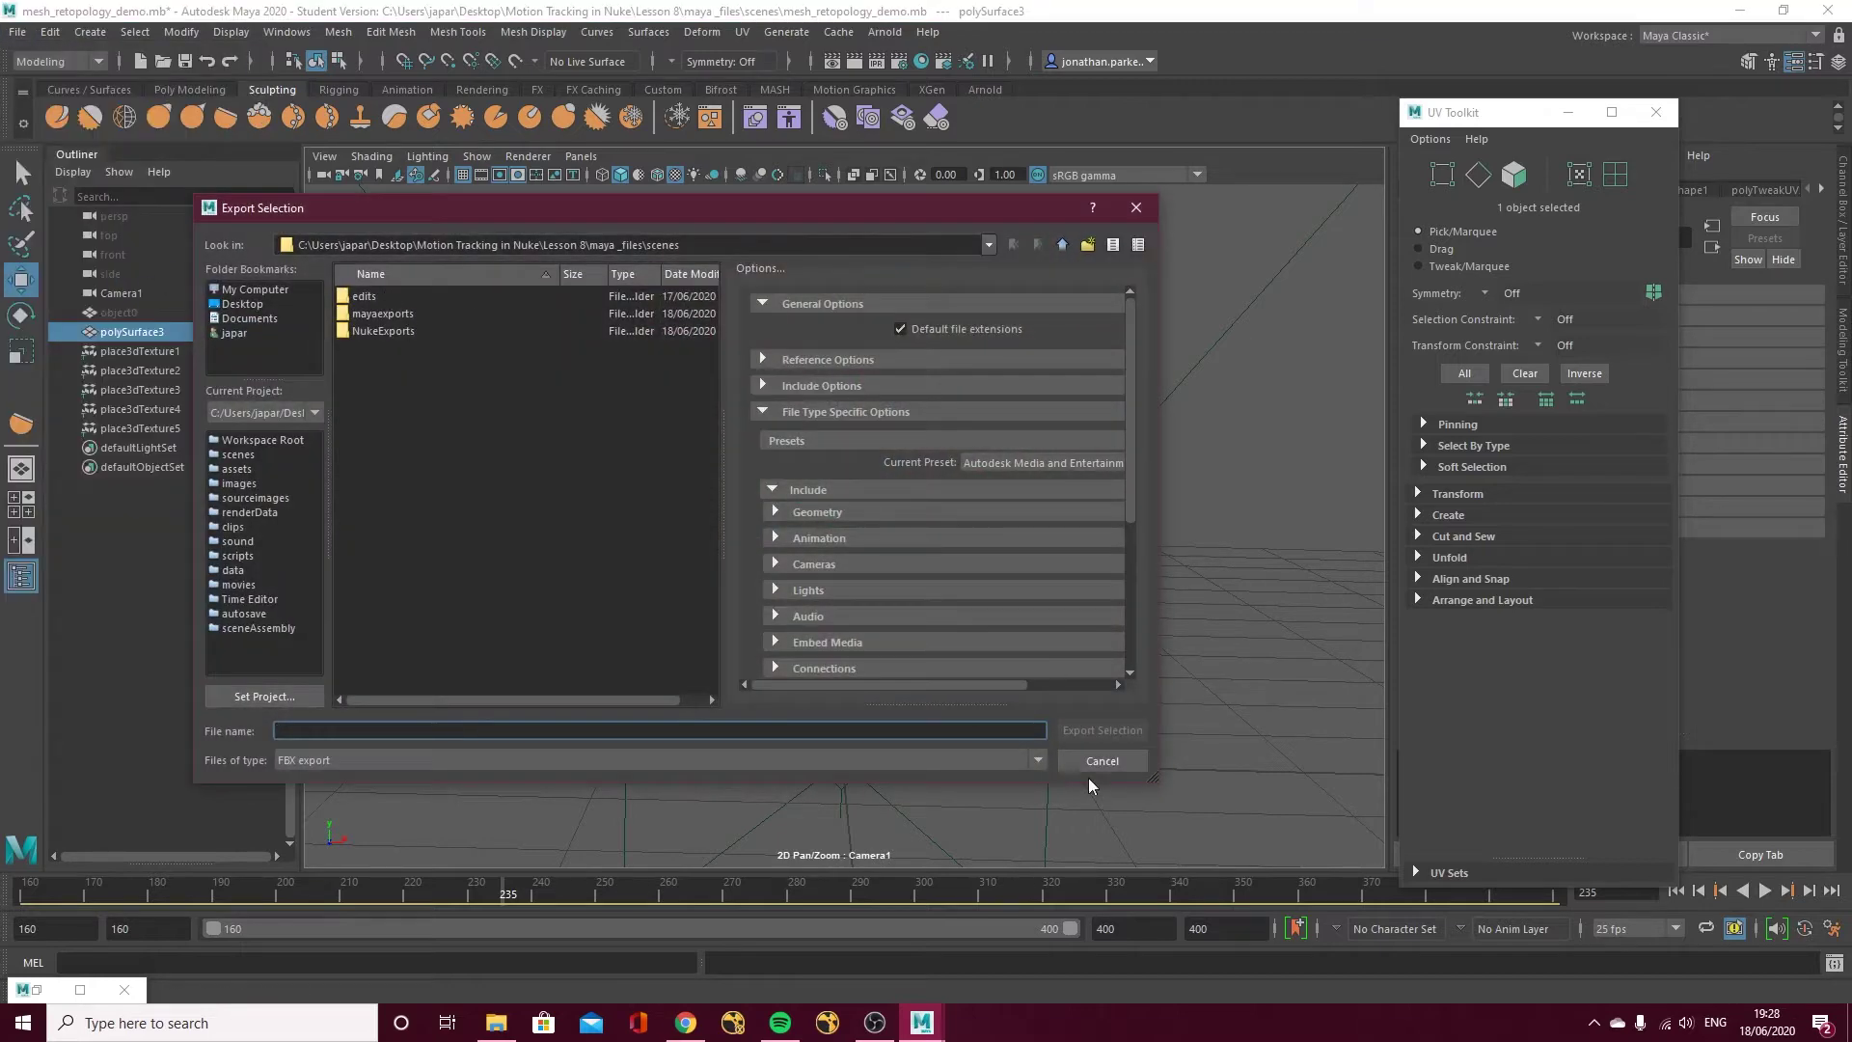
left_click(1102, 762)
Export the selection as OBJ named face_mesh_voldermort into the mayaexports folder.
left_click(18, 32)
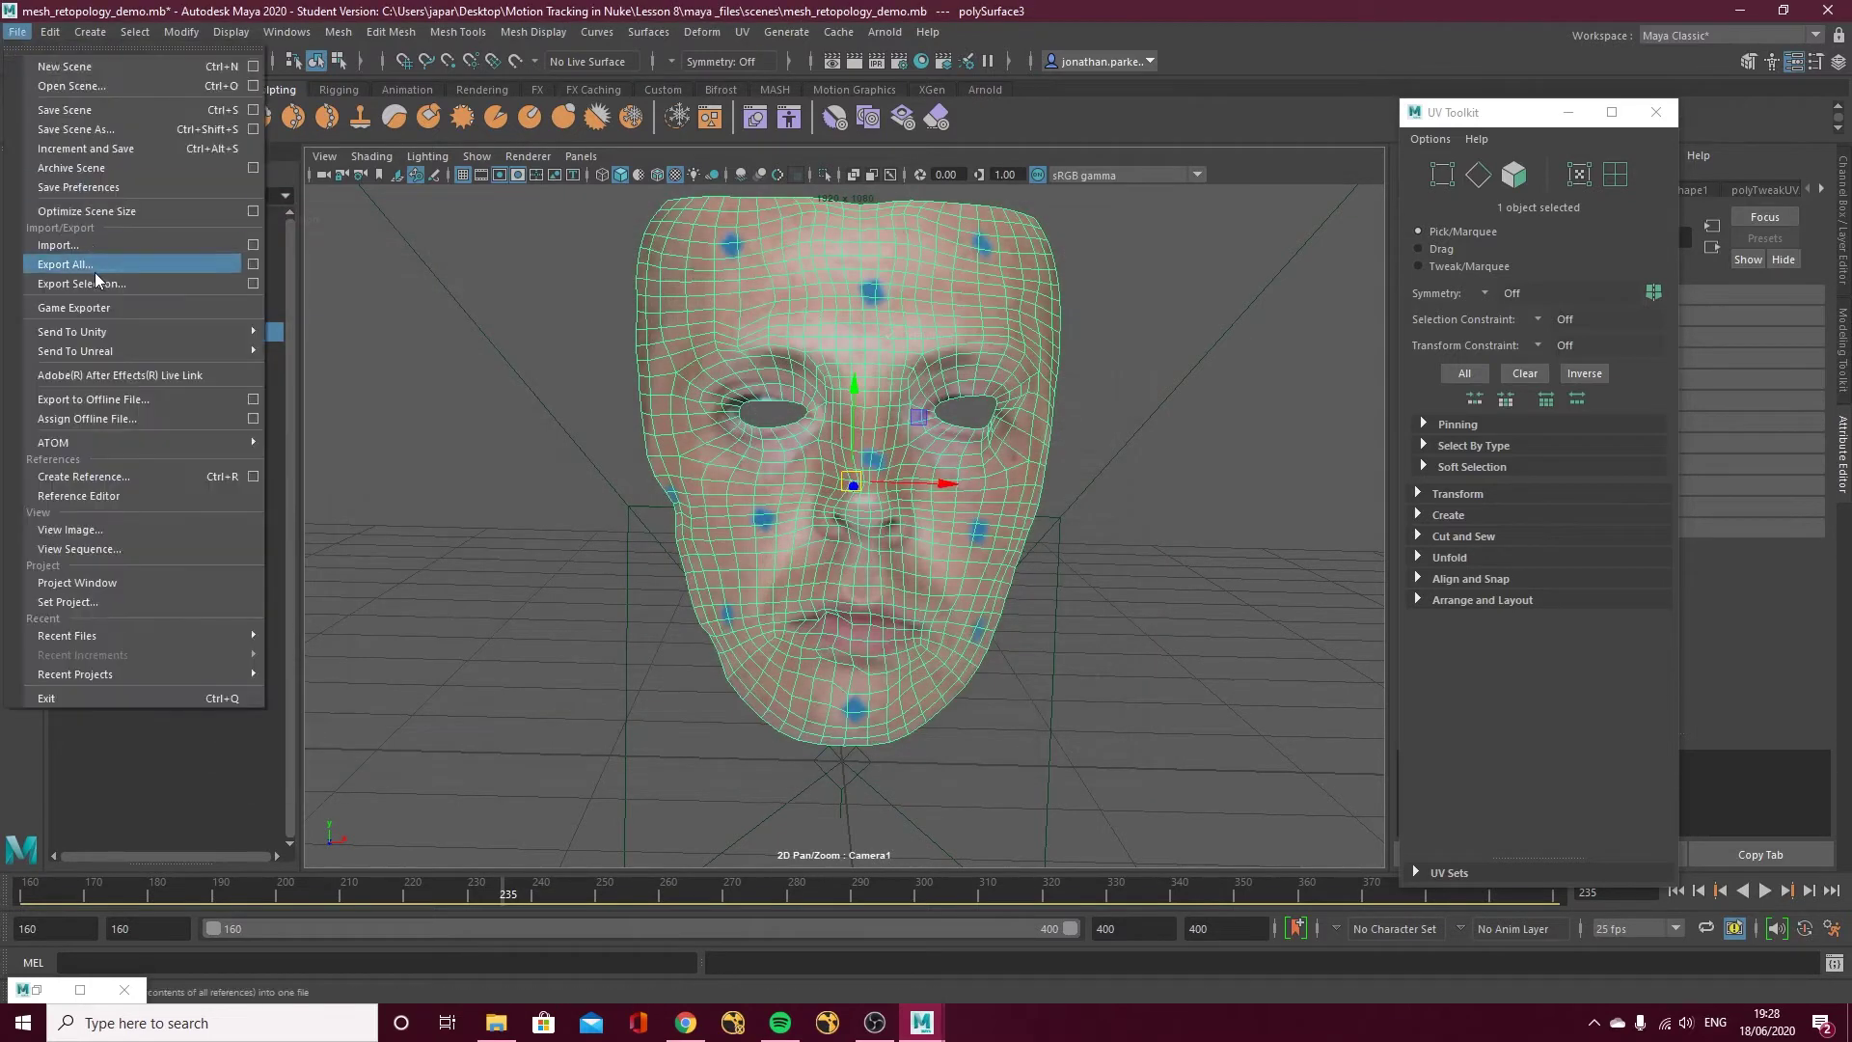
left_click(253, 284)
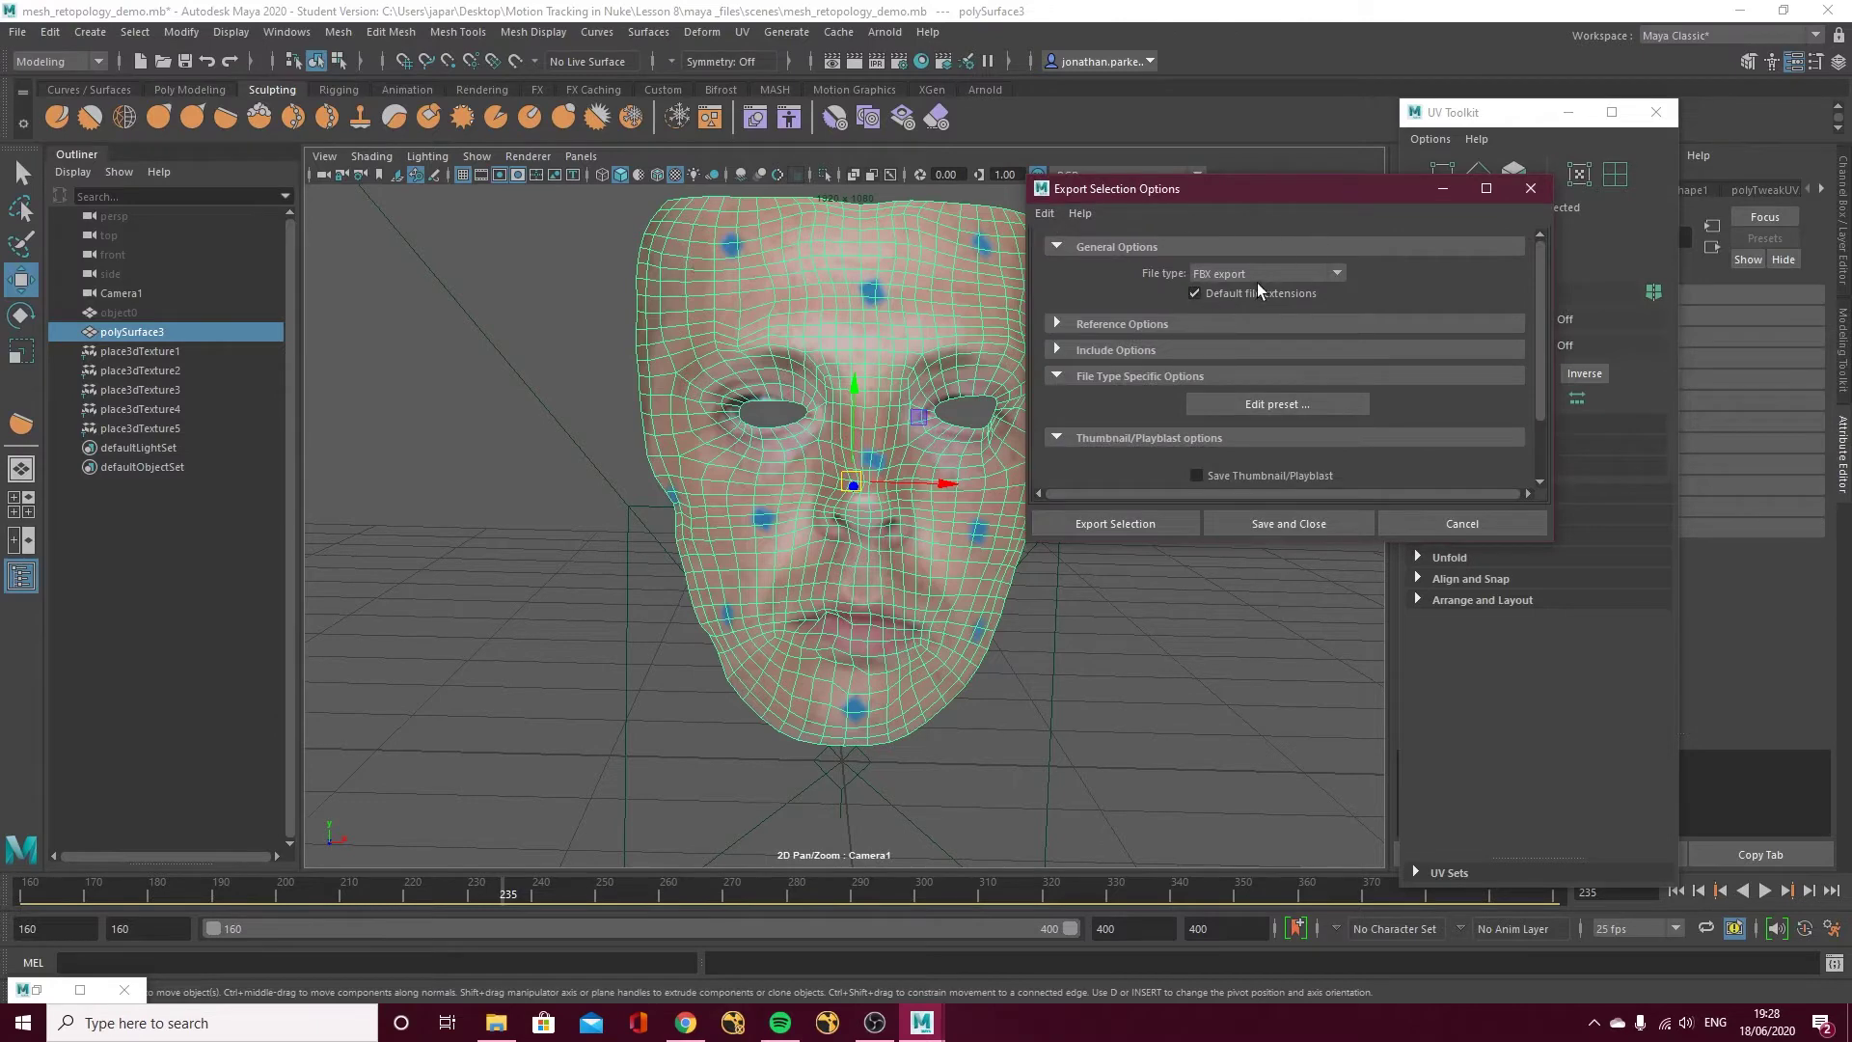
left_click(1257, 278)
left_click(1253, 447)
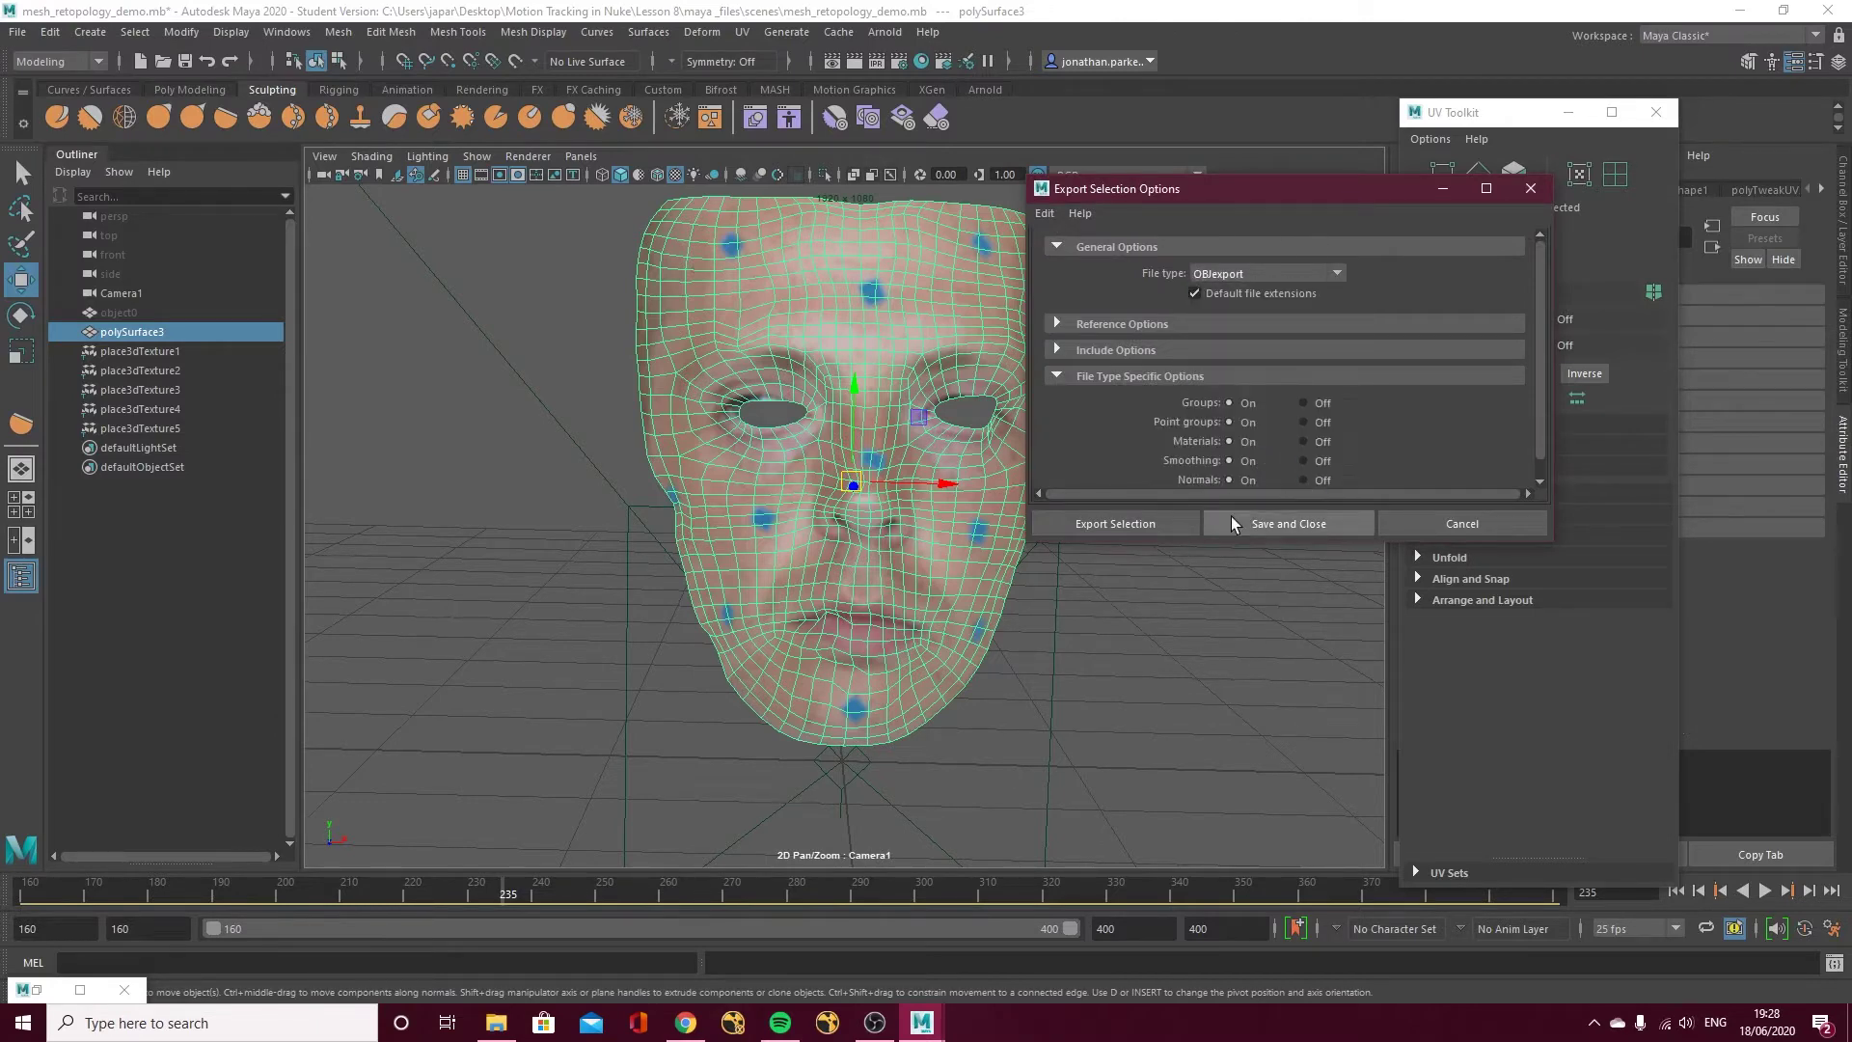
left_click(1152, 529)
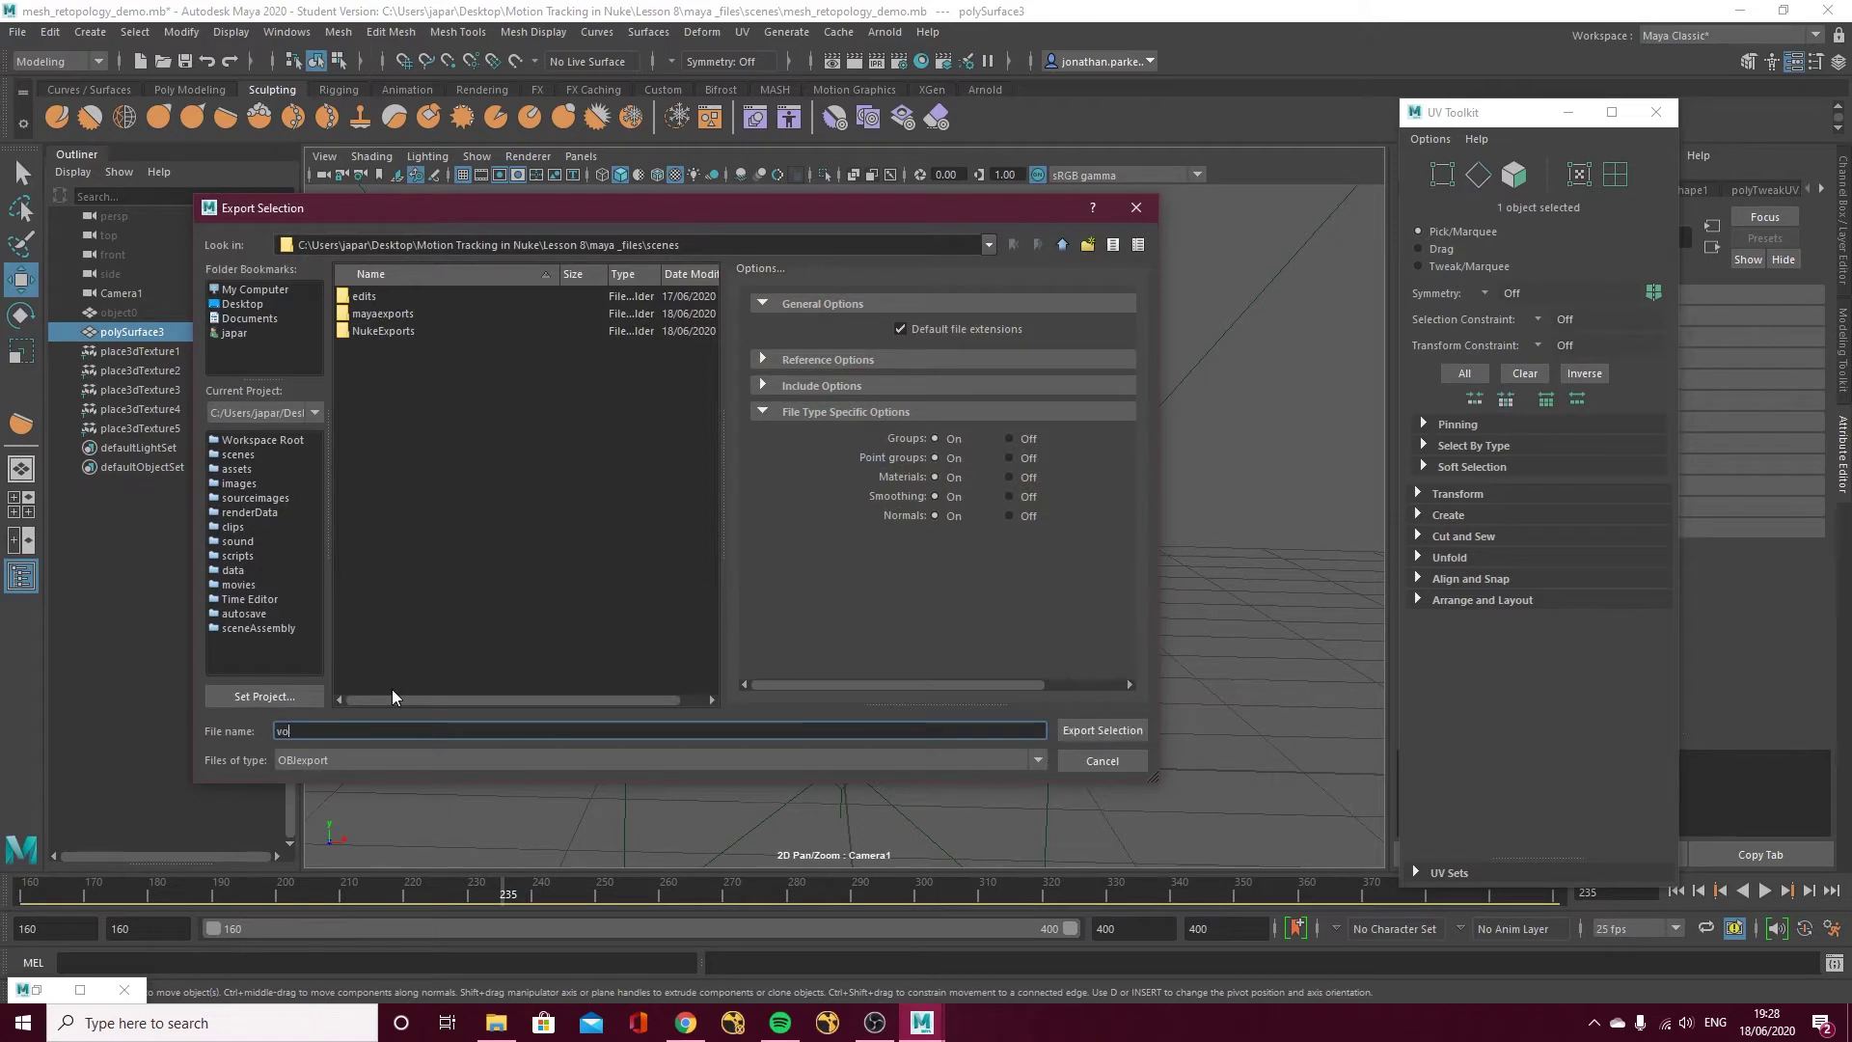
type("face_mesh_voldermort")
double_click(382, 313)
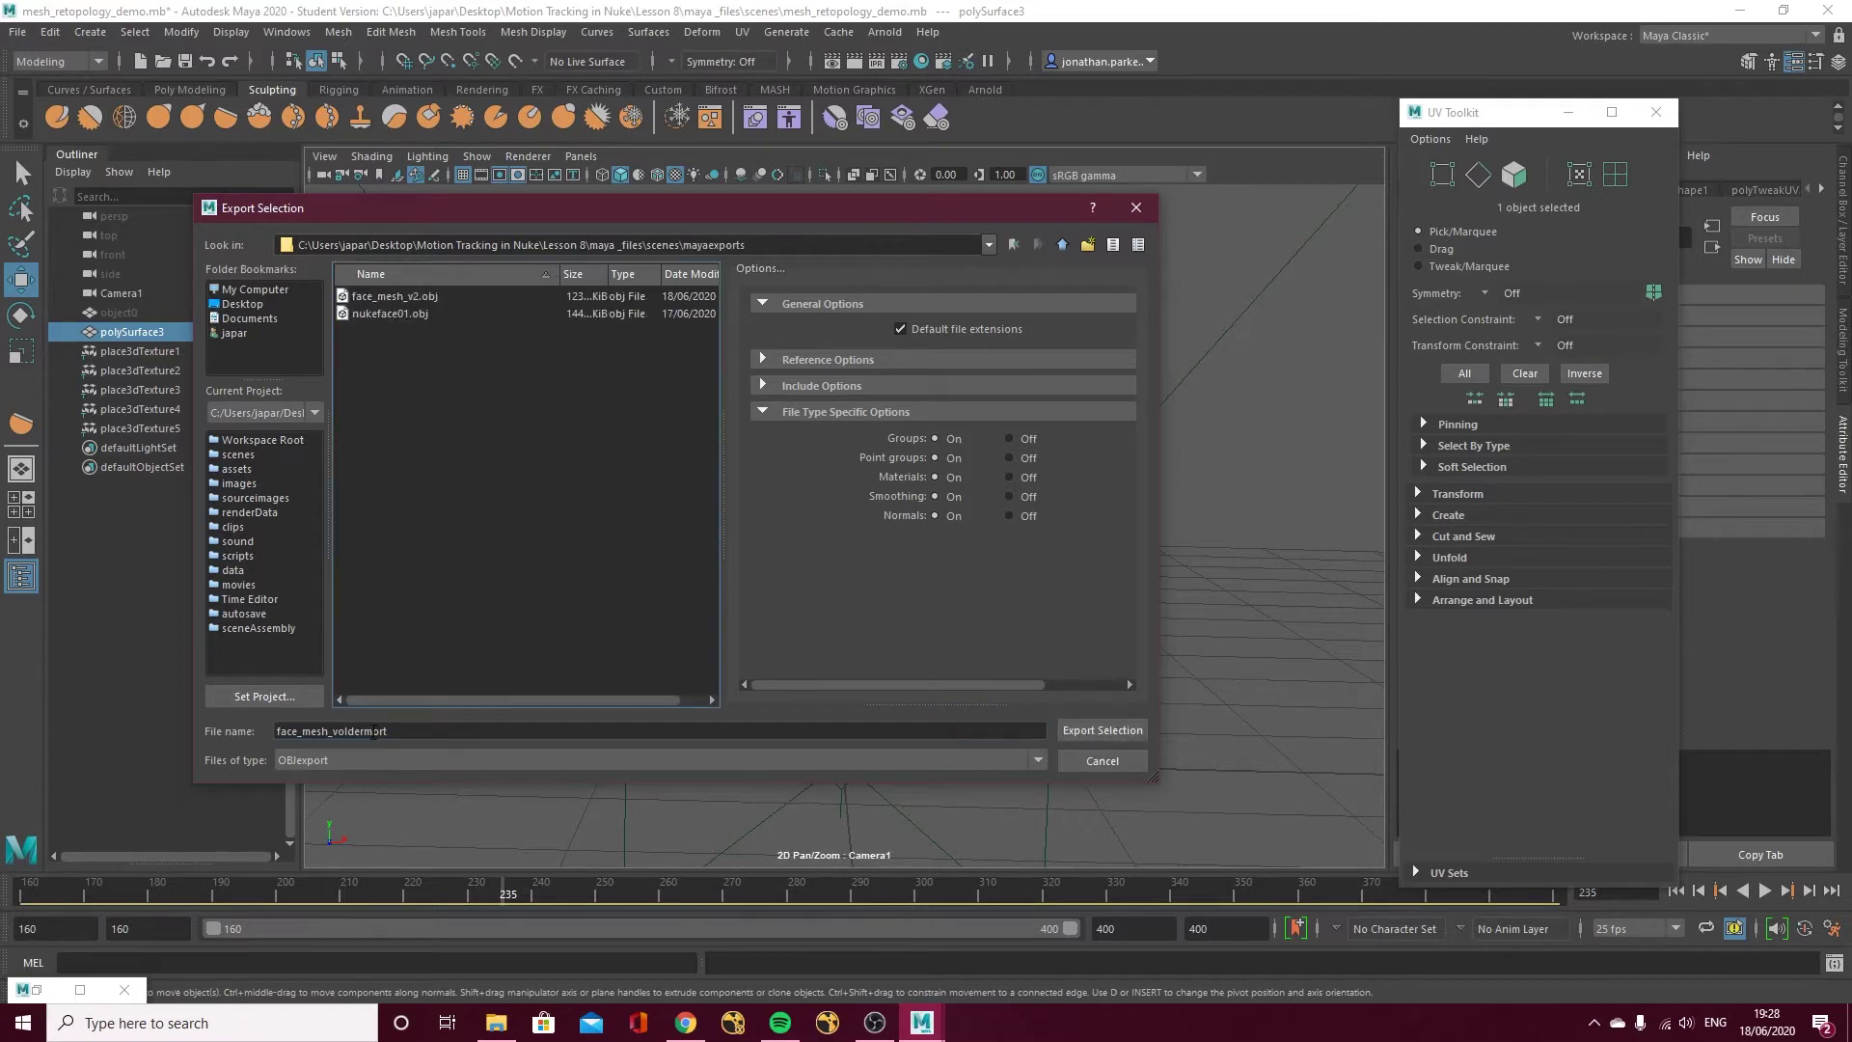
left_click(1100, 731)
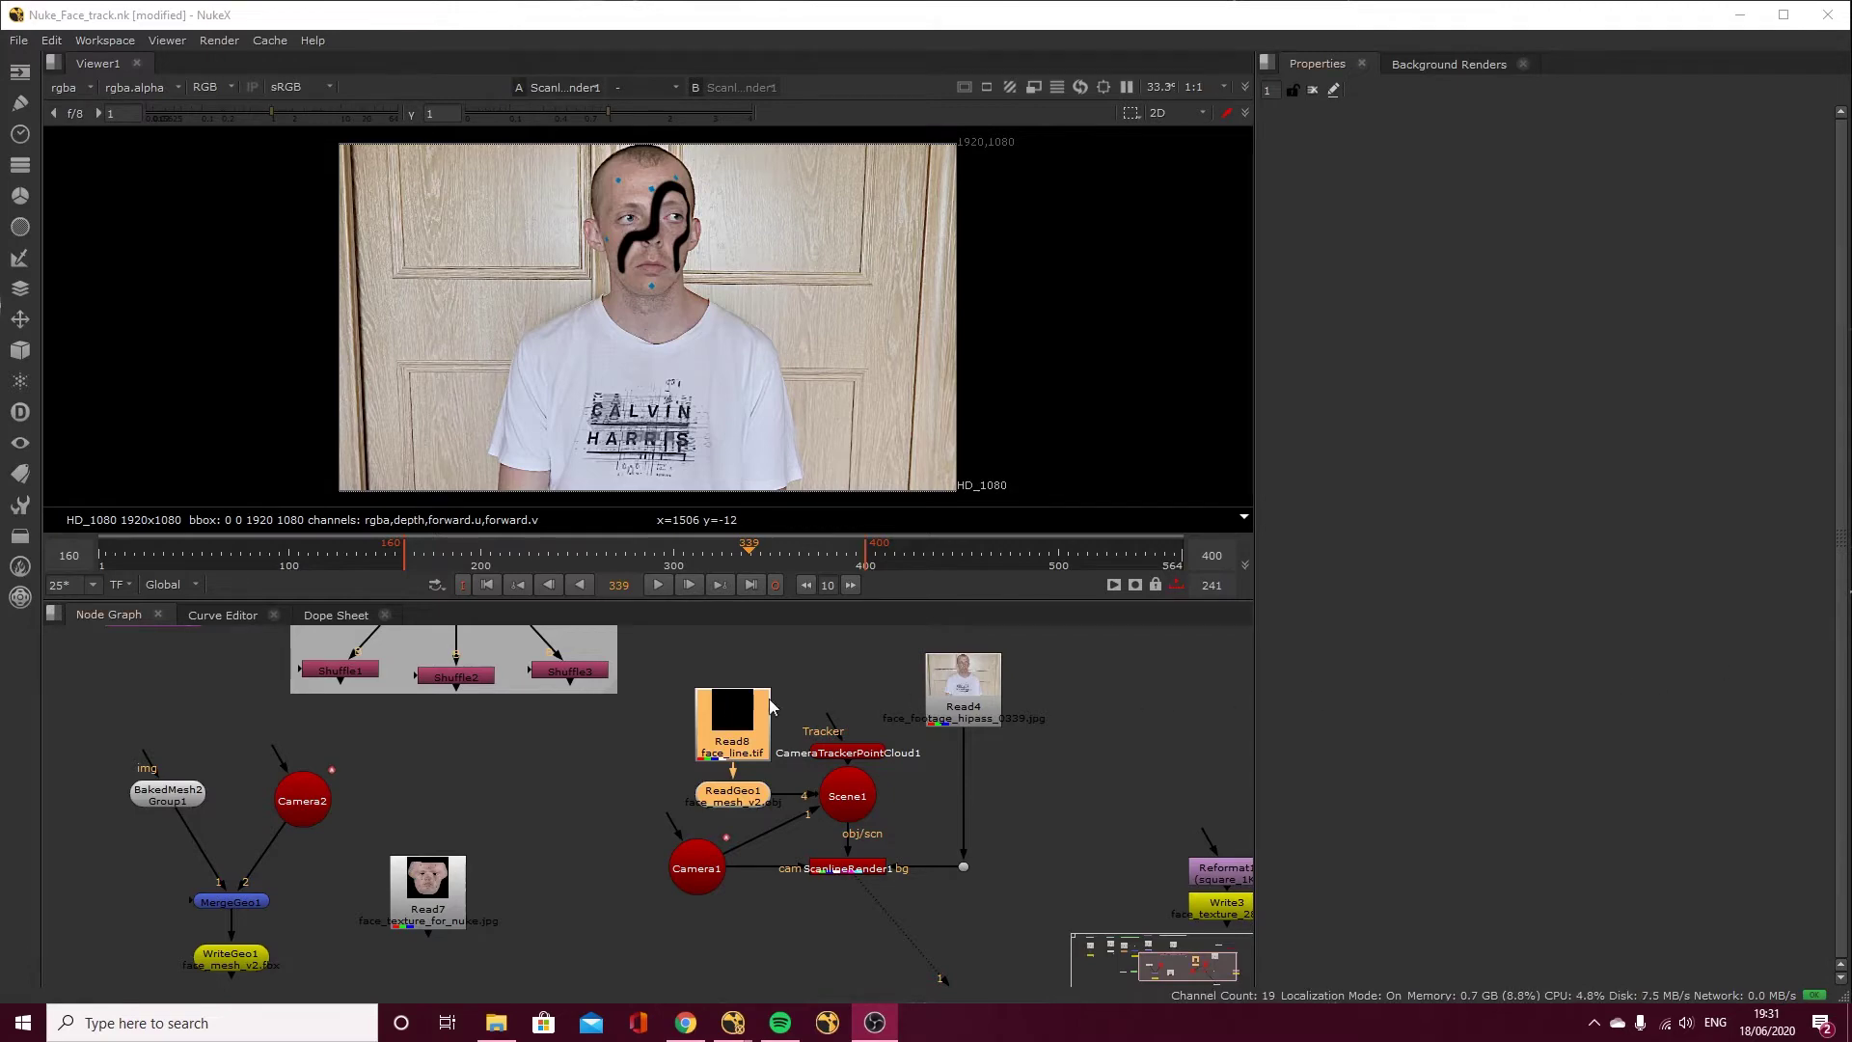
Move the old Read8 and ReadGeo1 face nodes away from Scene1.
left_click(783, 803)
left_click_drag(772, 798, 581, 879)
left_click_drag(442, 886, 387, 888)
left_click_drag(541, 811, 467, 824)
left_click(646, 754)
Read face_mesh_voldermort.obj from mayaexports as ReadGeo2 and connect it into Scene1.
key("r")
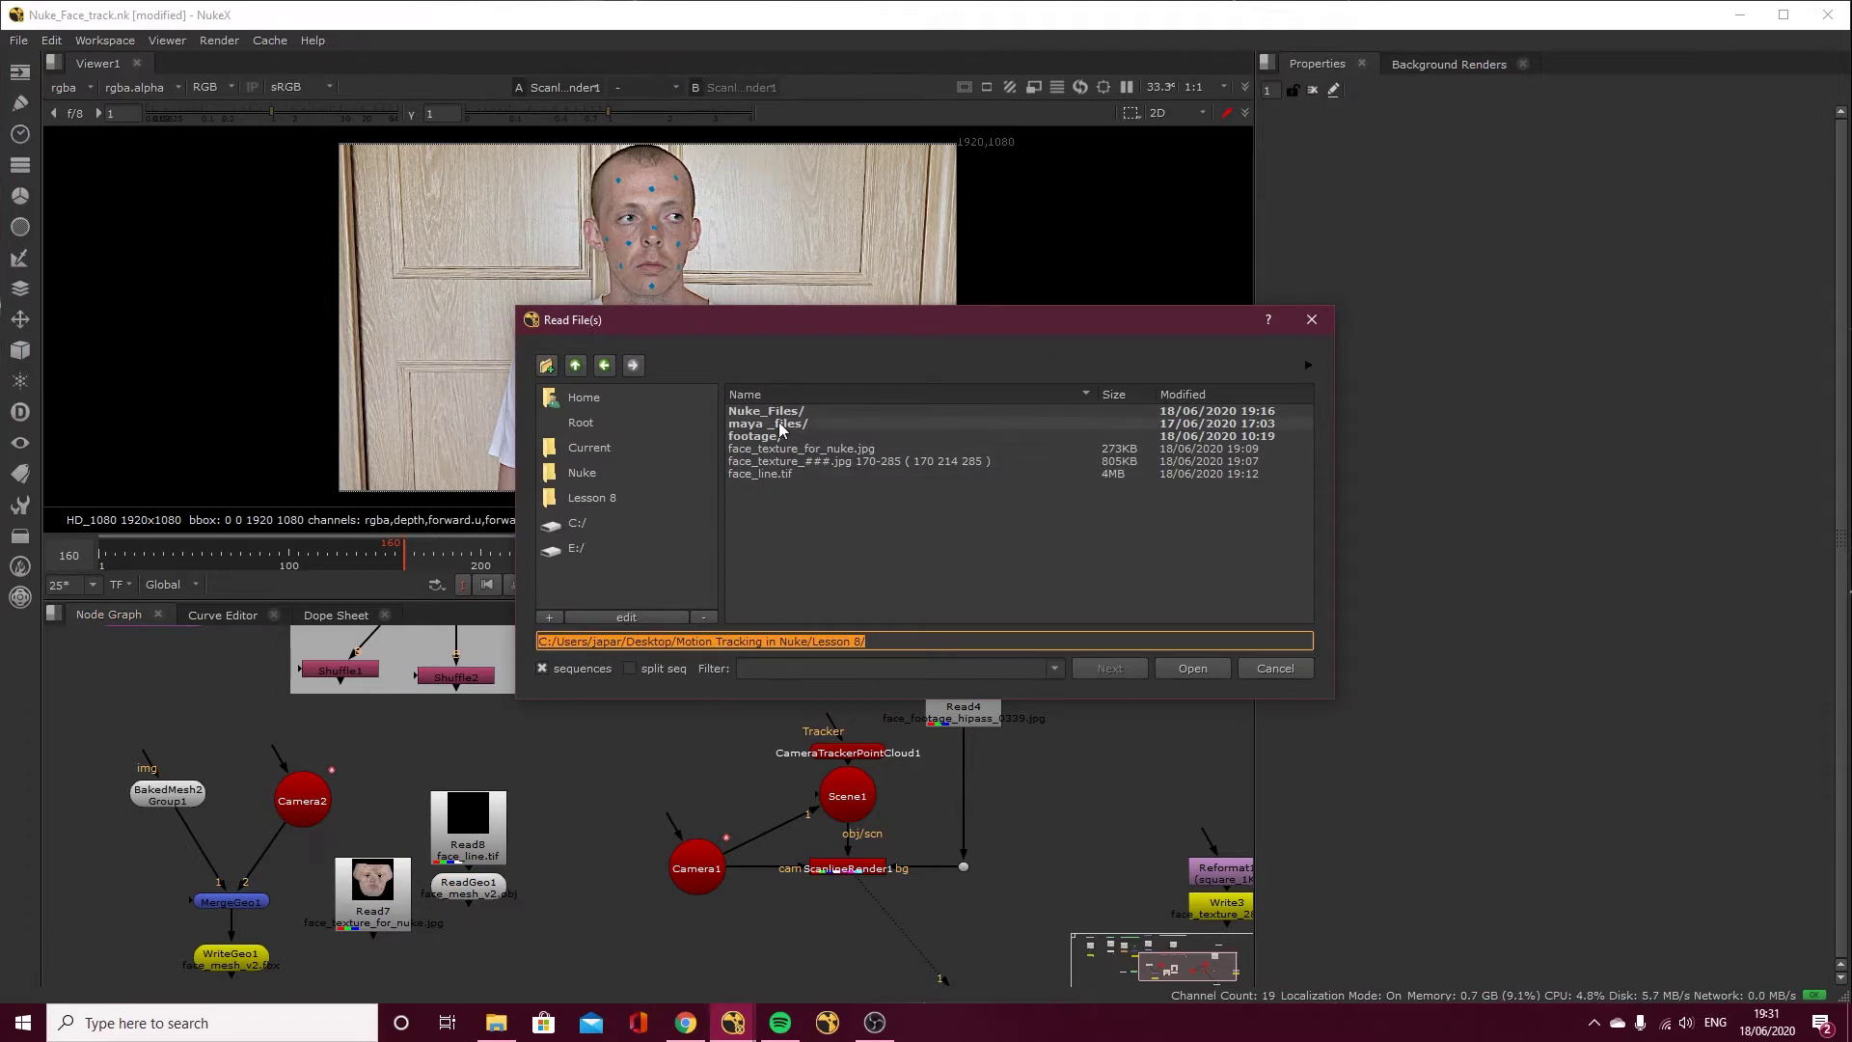
double_click(771, 425)
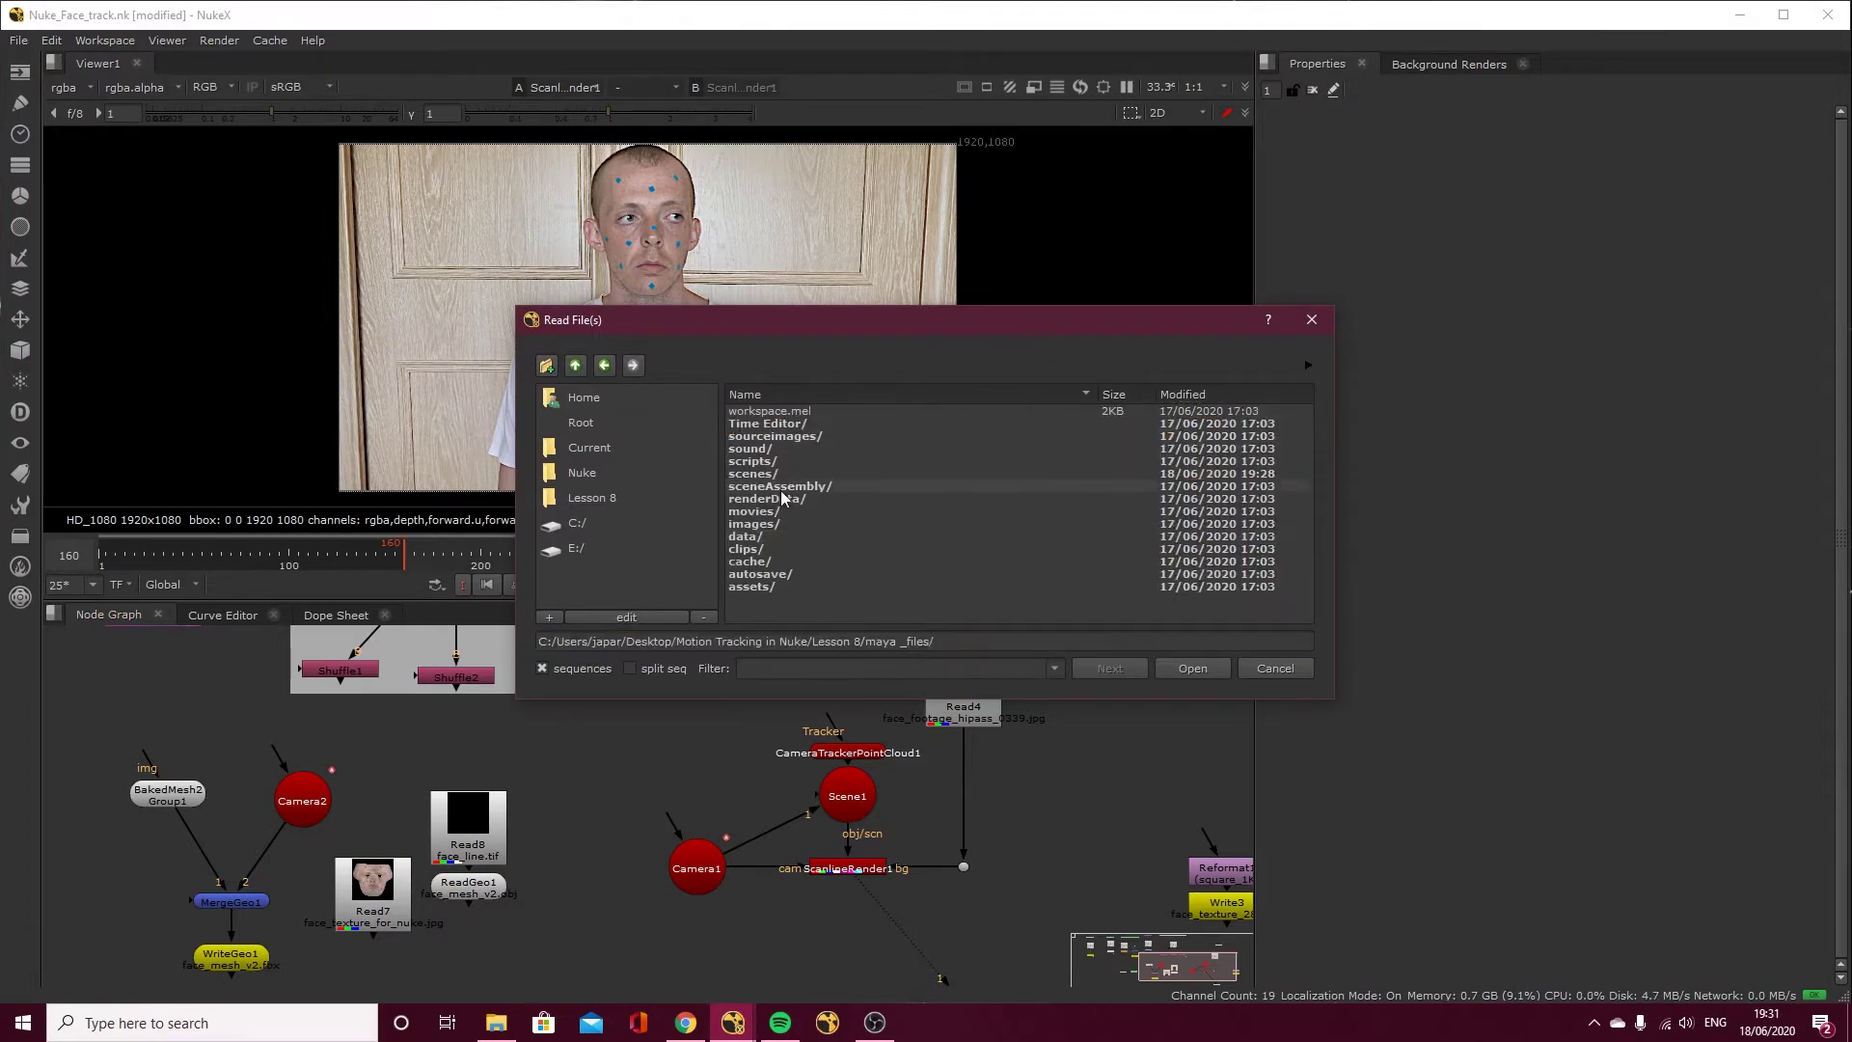
double_click(779, 473)
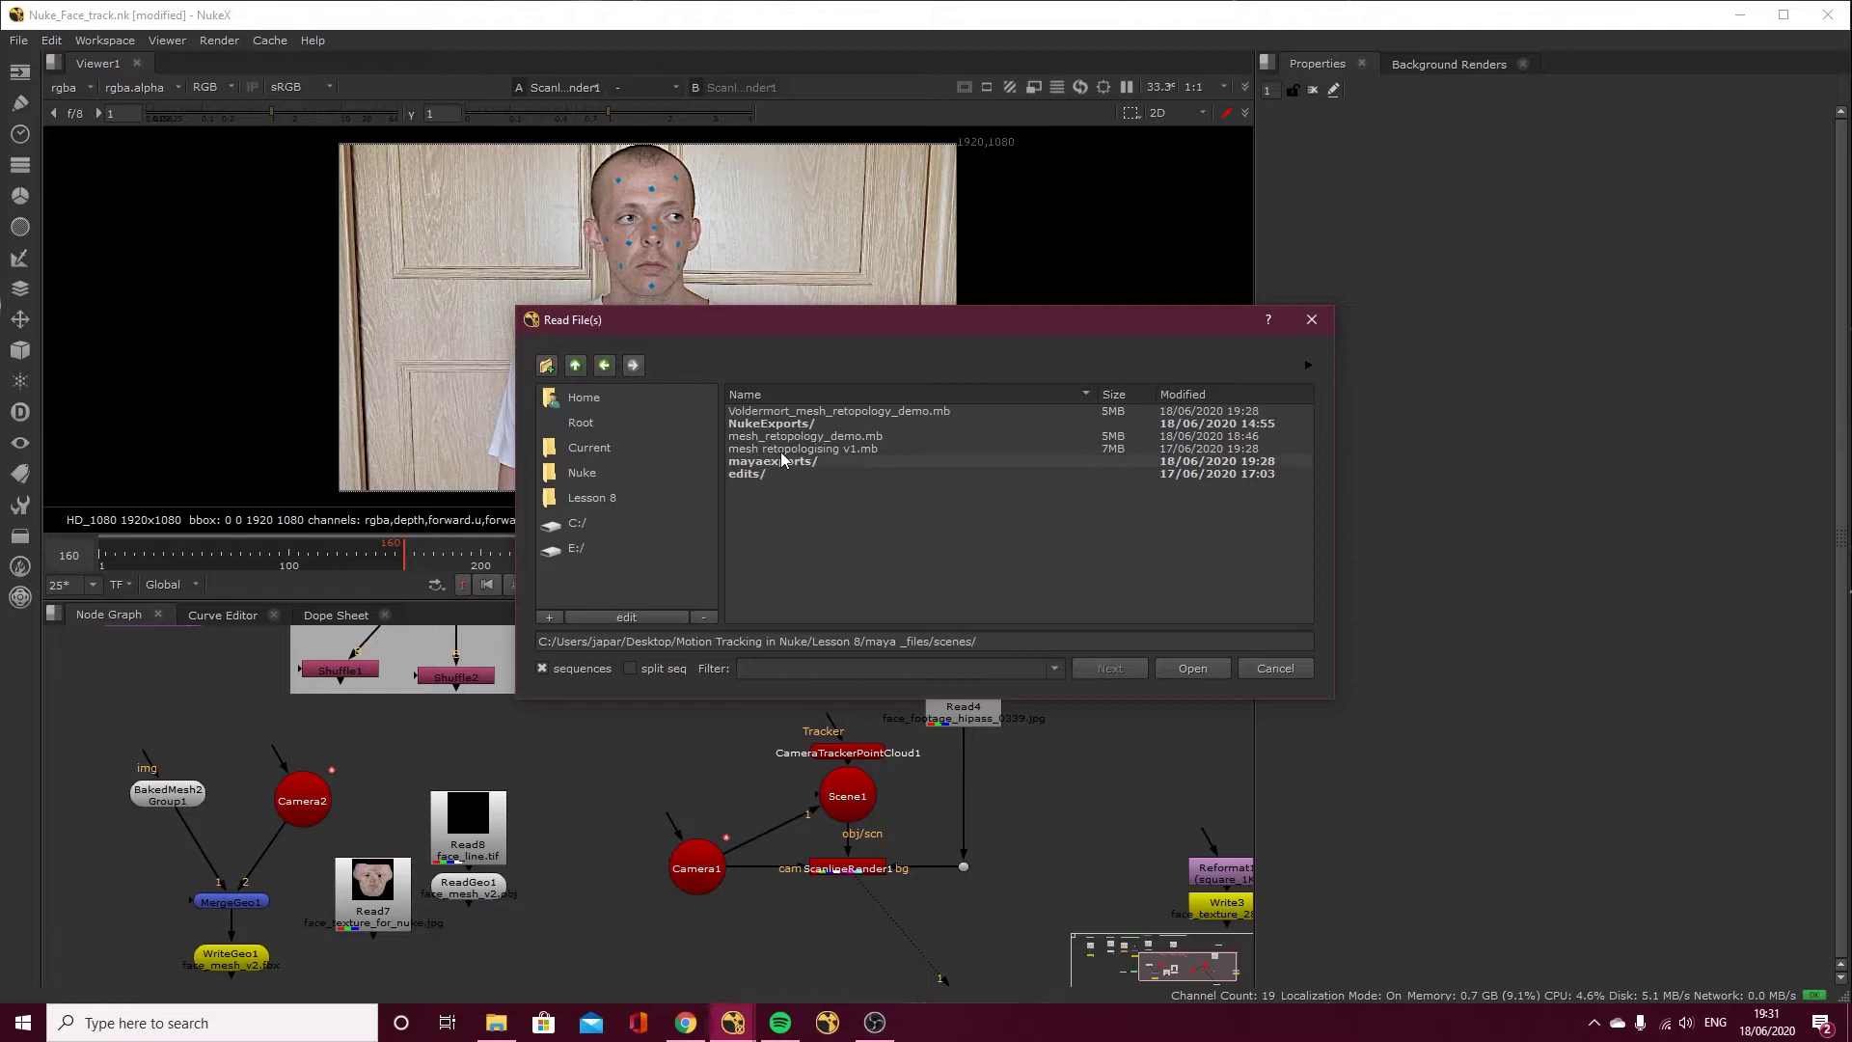
double_click(775, 462)
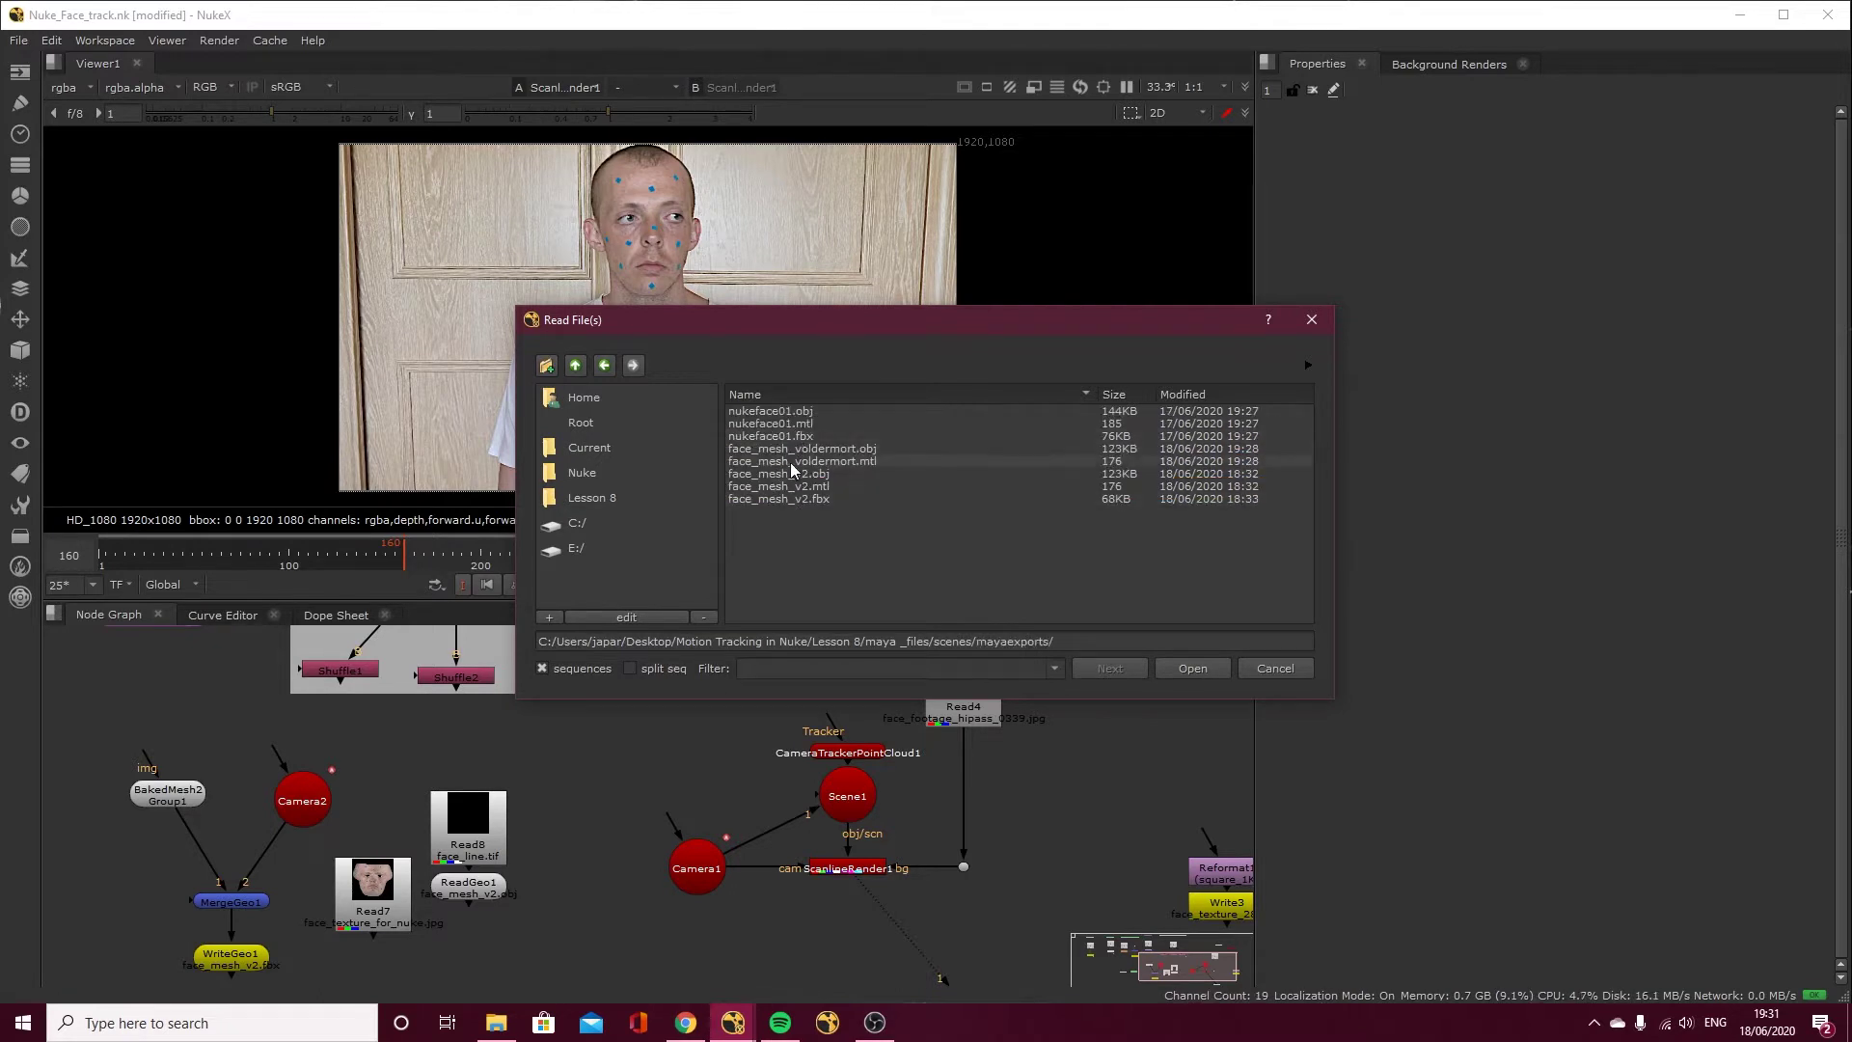
left_click(789, 449)
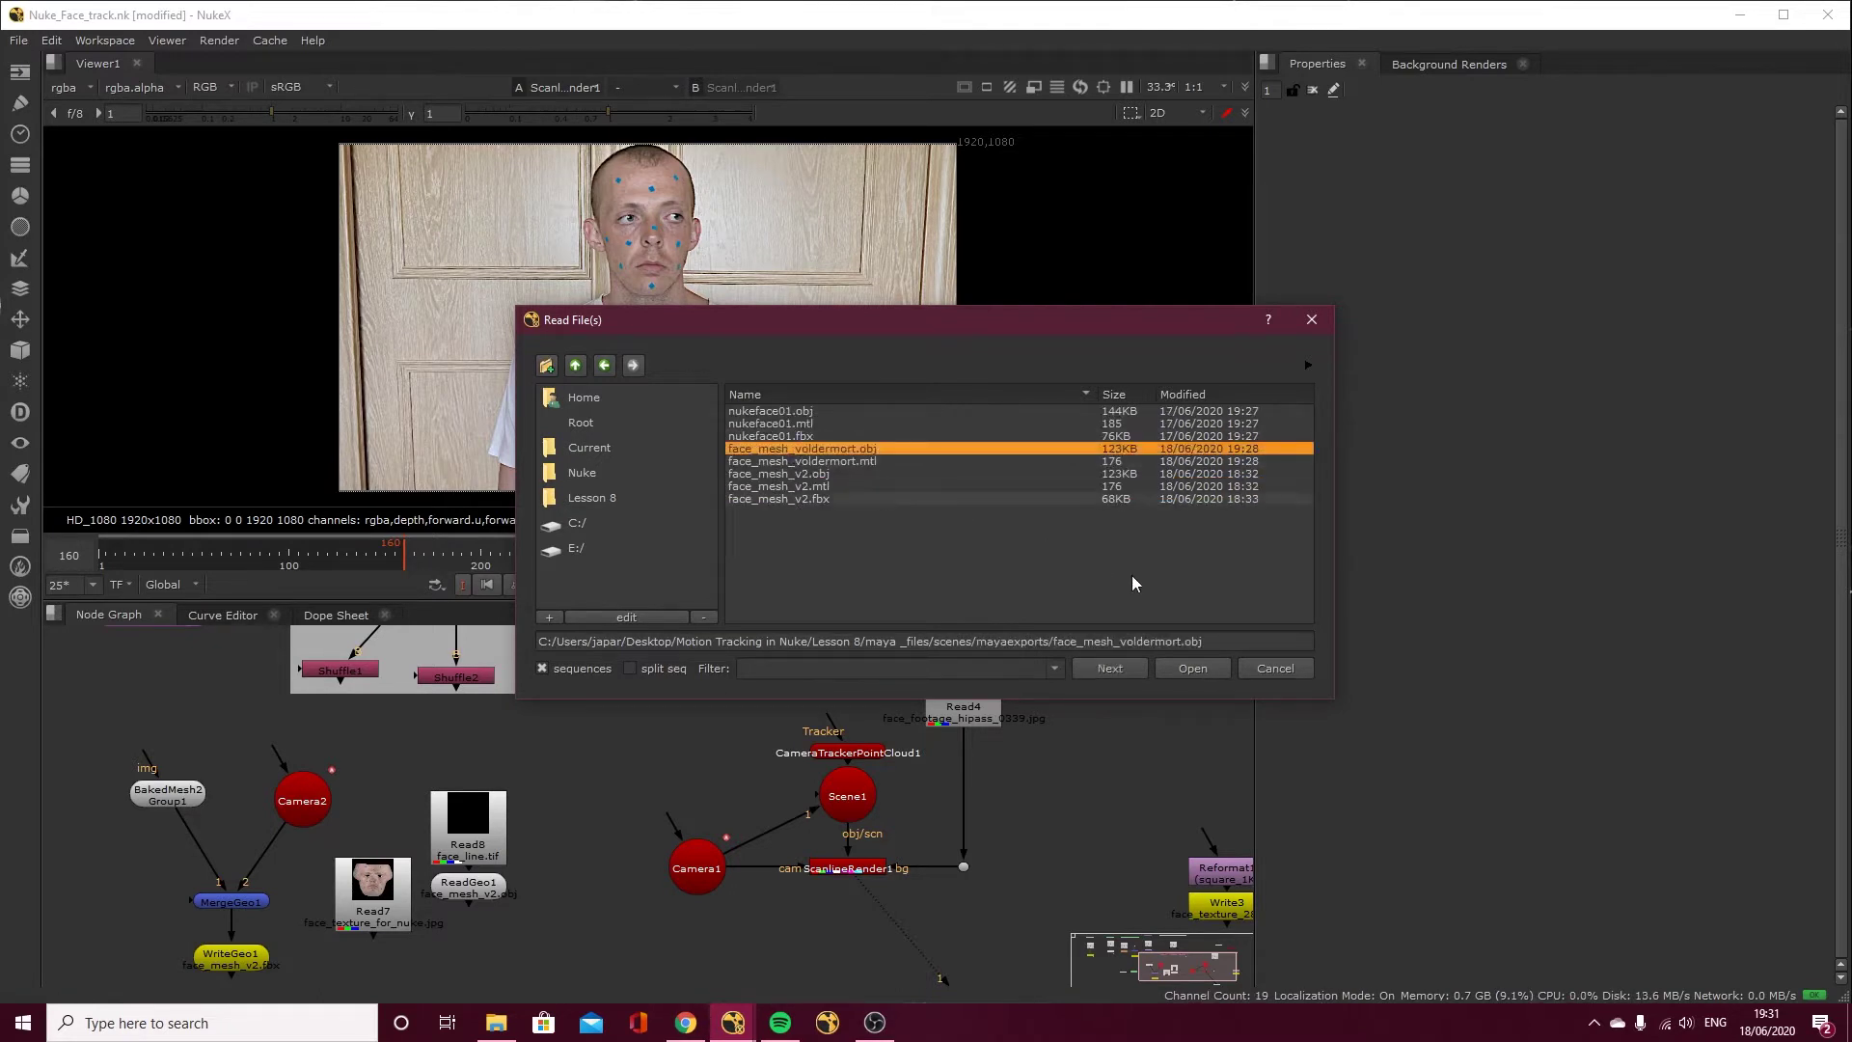
left_click(1194, 669)
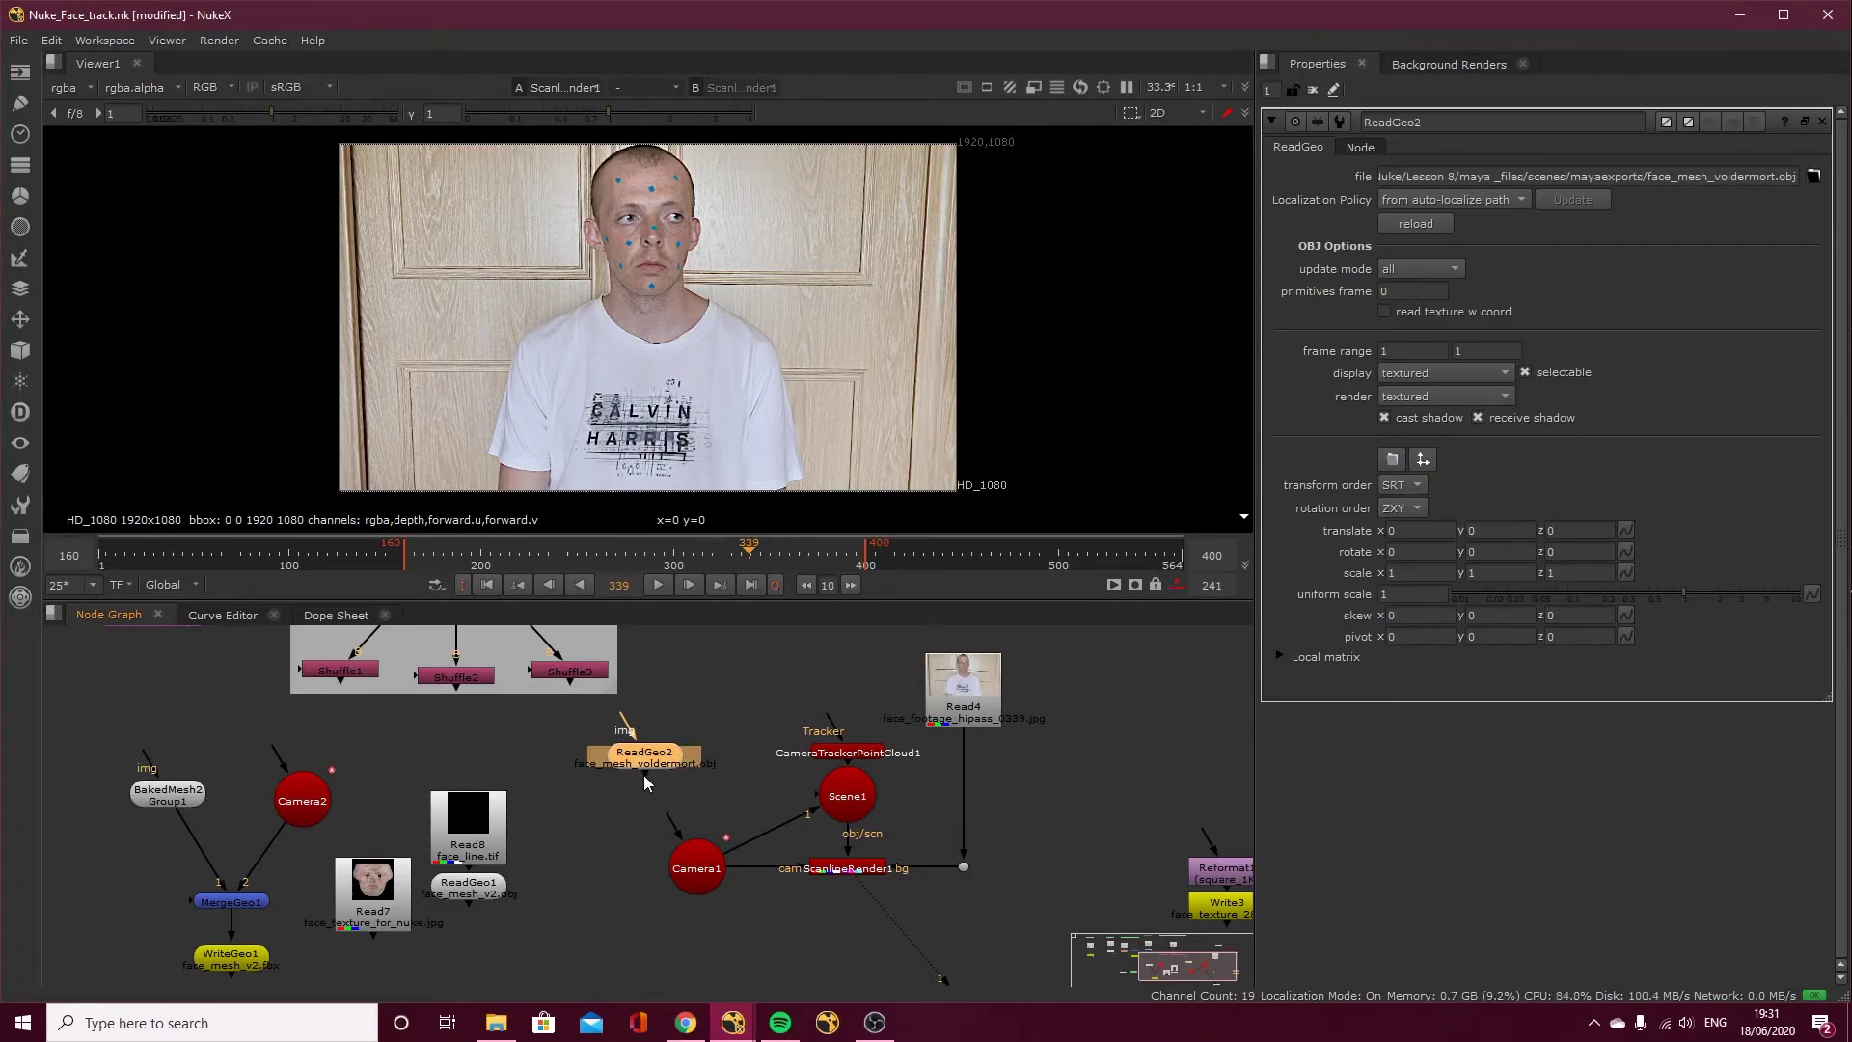
left_click_drag(645, 773, 832, 797)
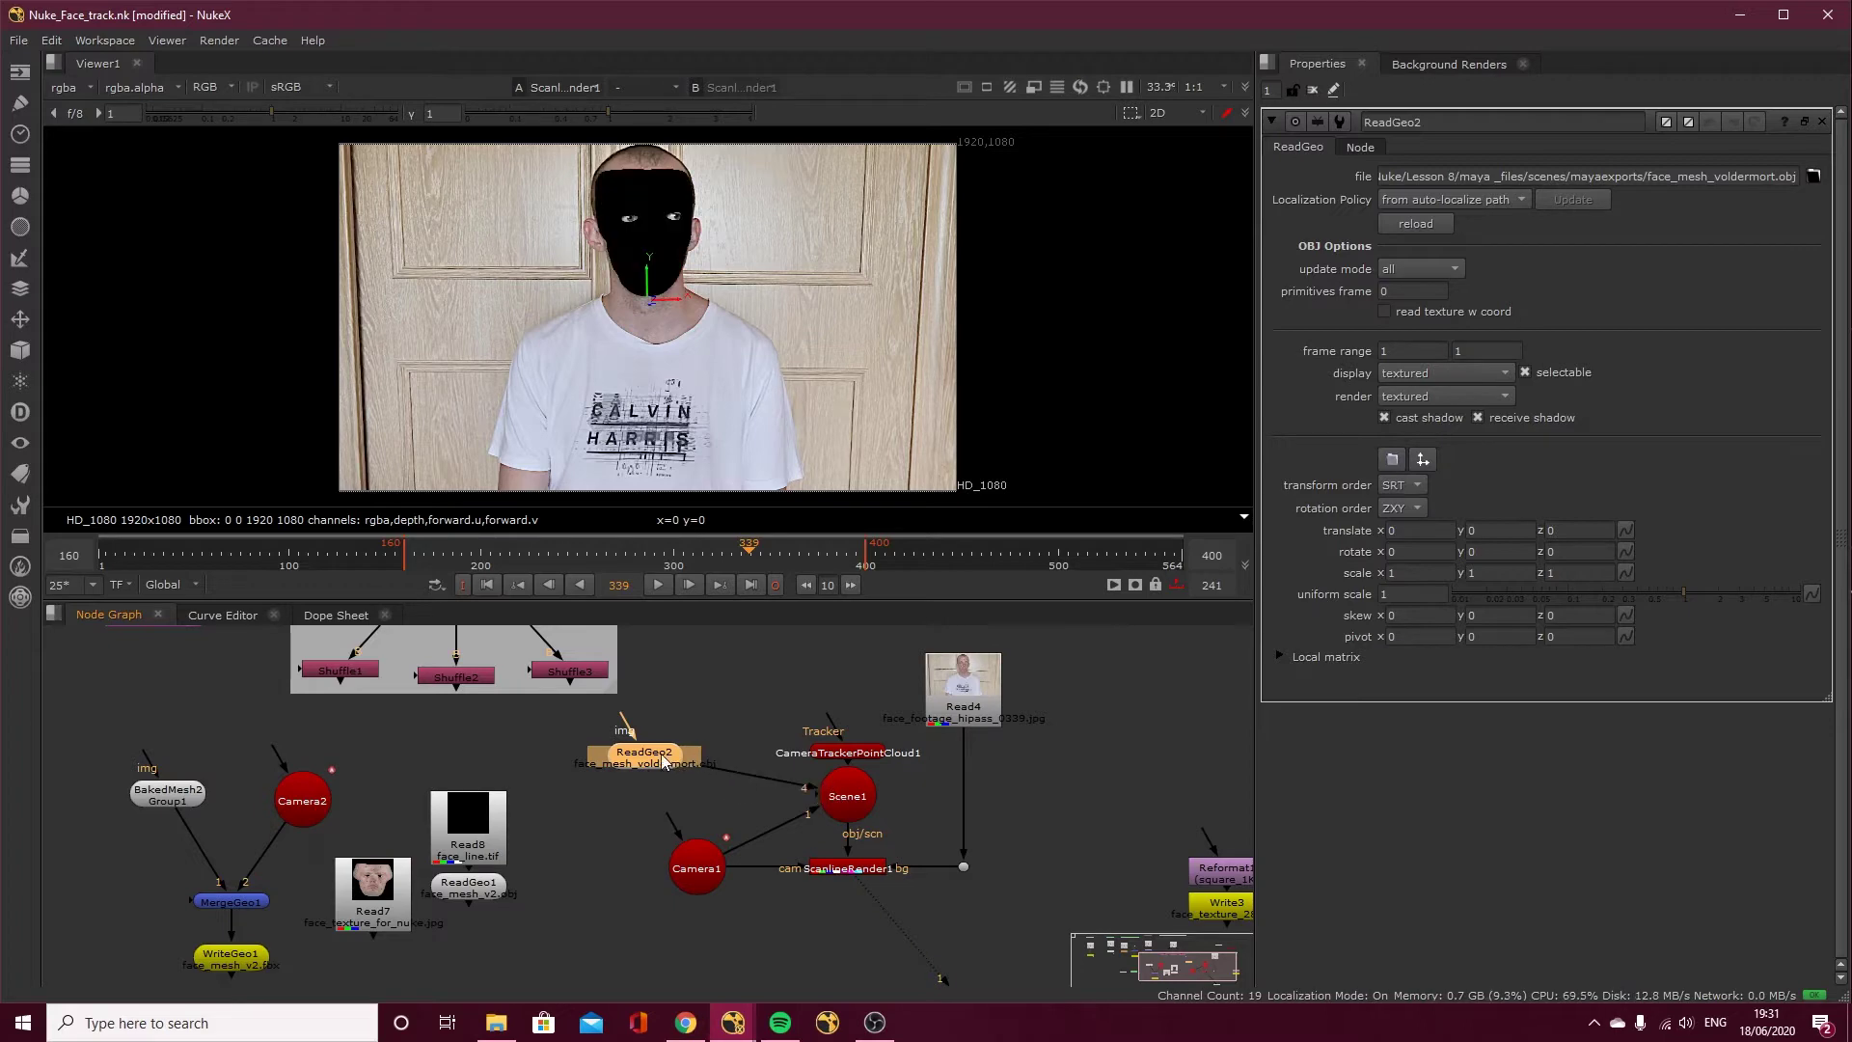
left_click_drag(663, 763, 716, 796)
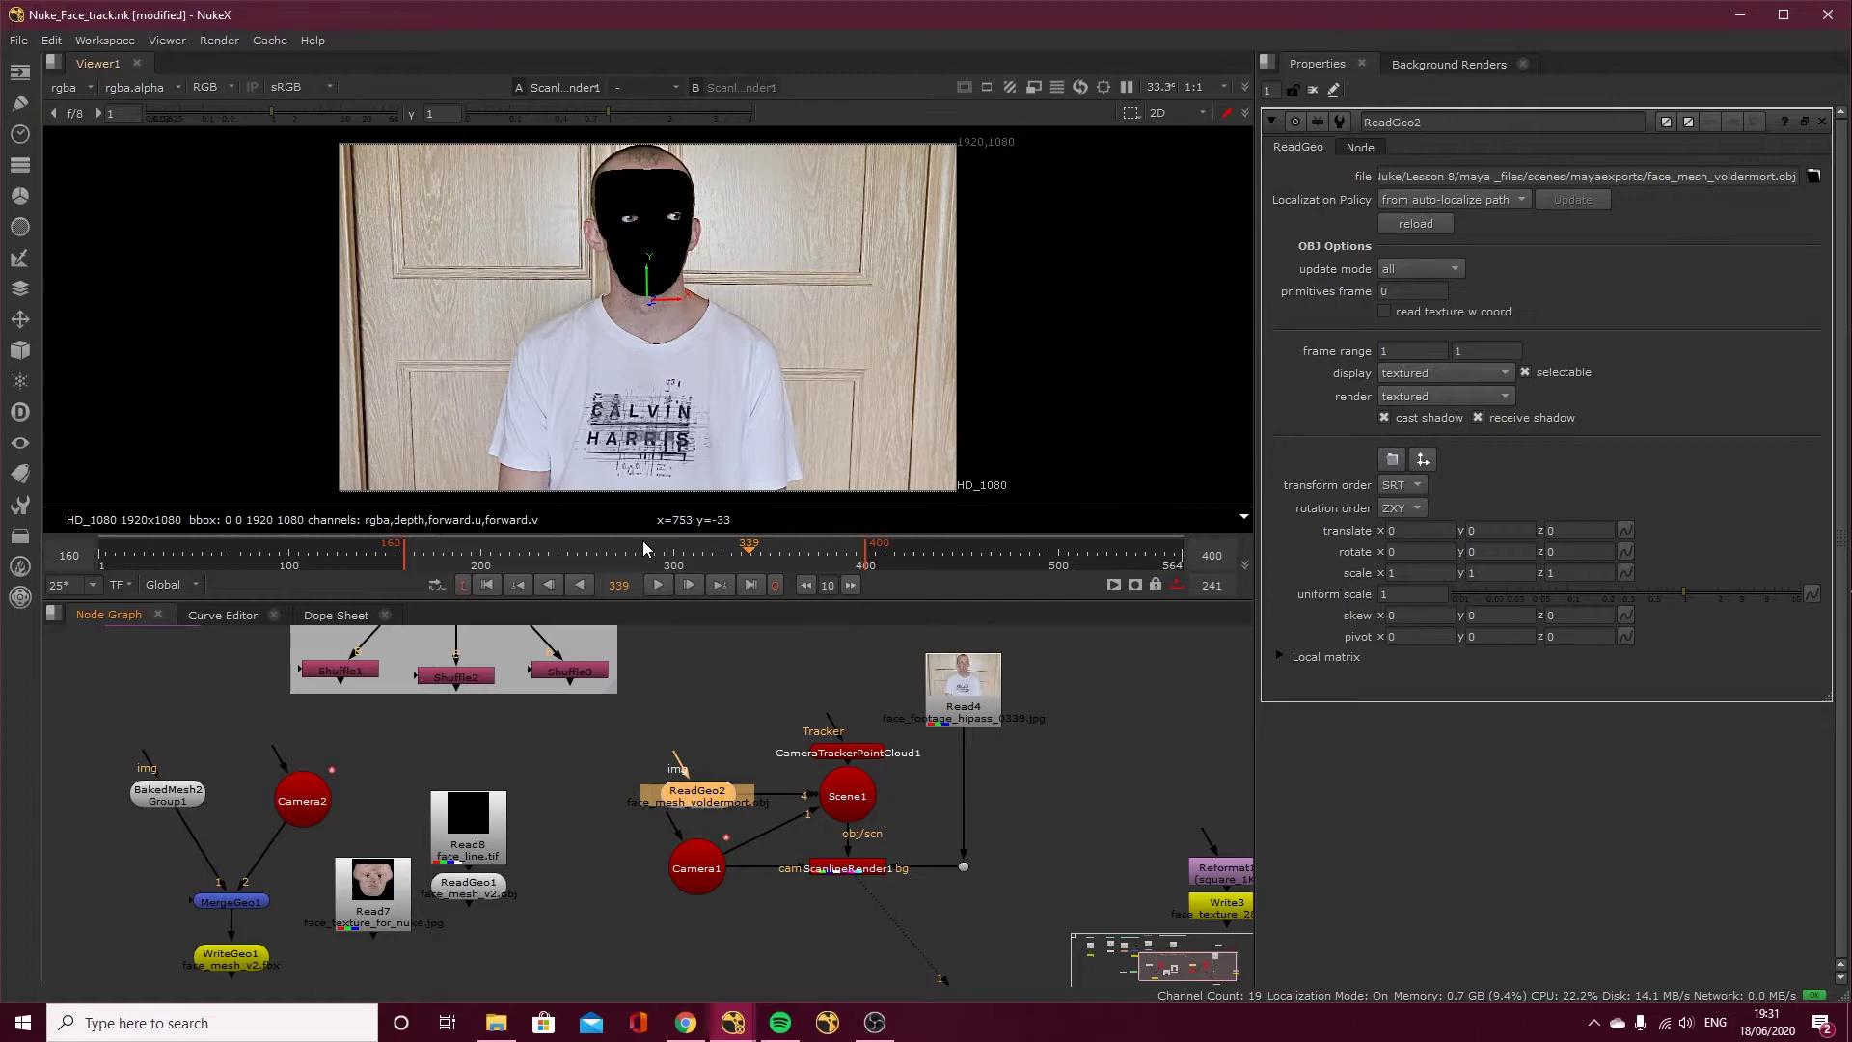
Create a Project3D node from the node search.
left_click(722, 686)
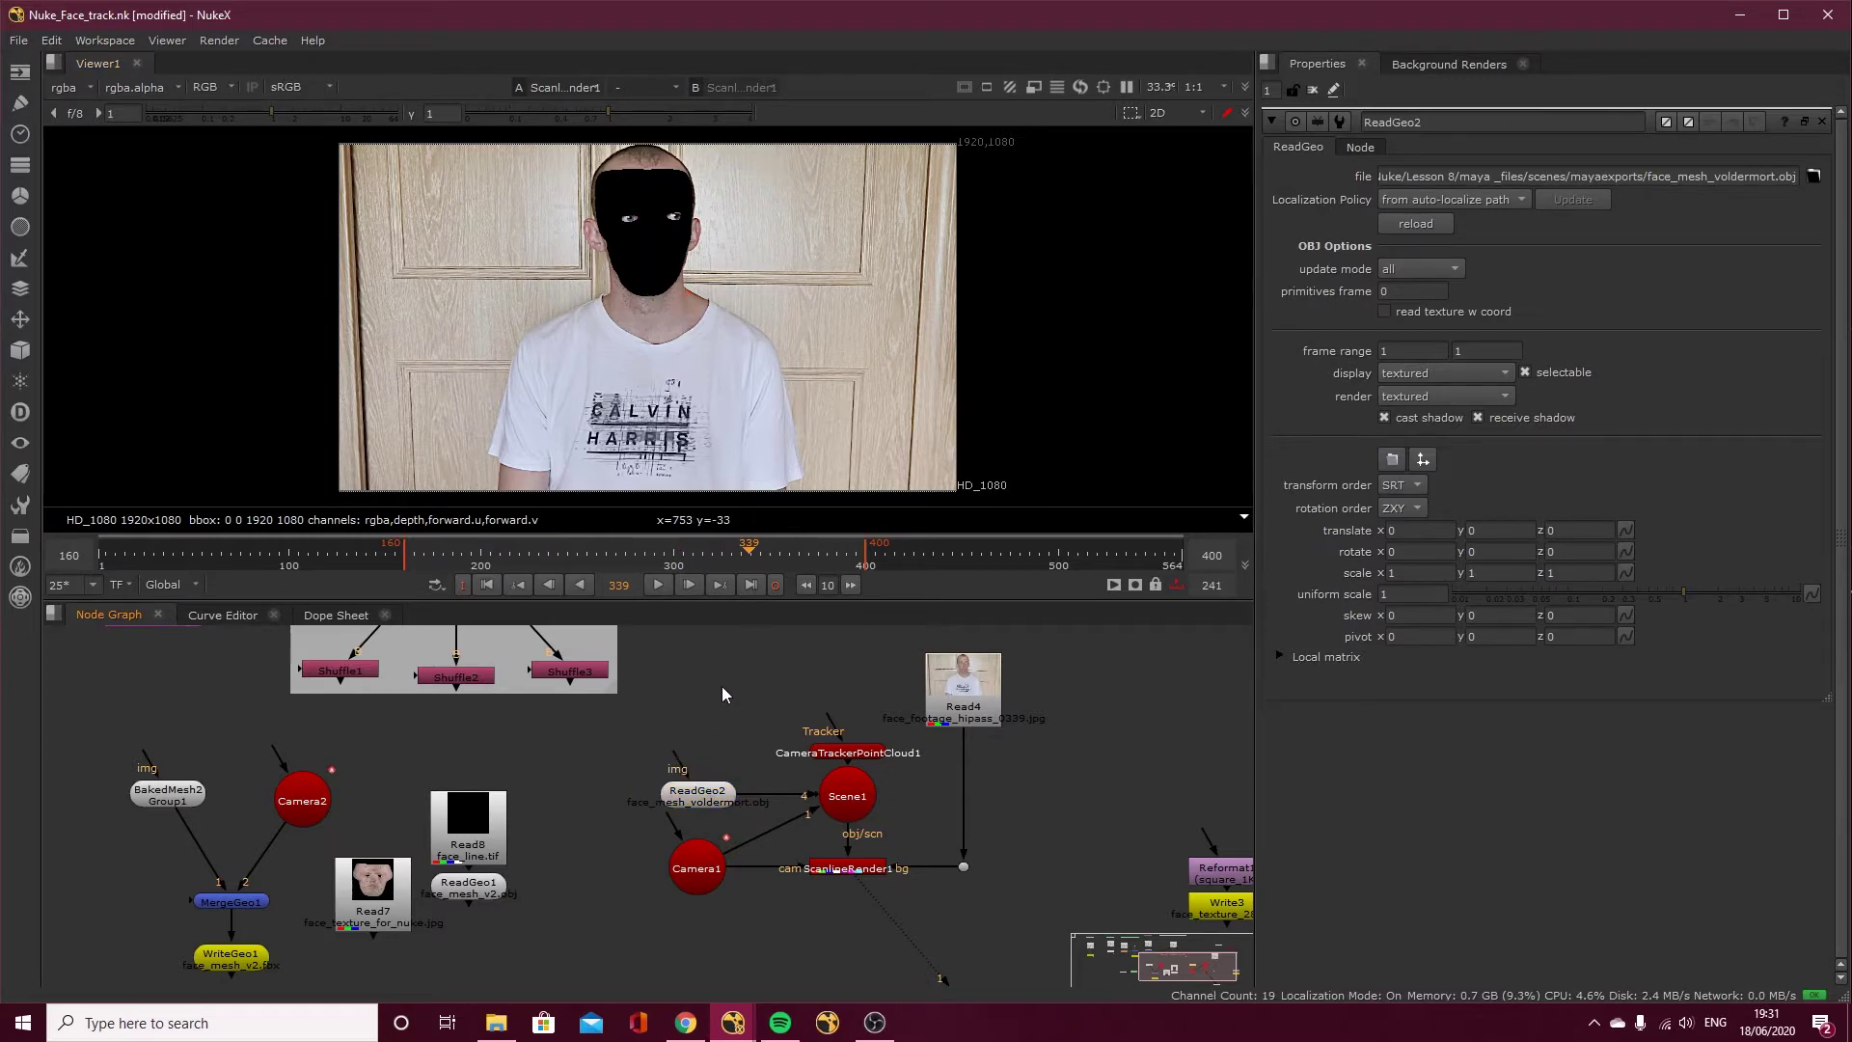
key("Tab")
type("pr")
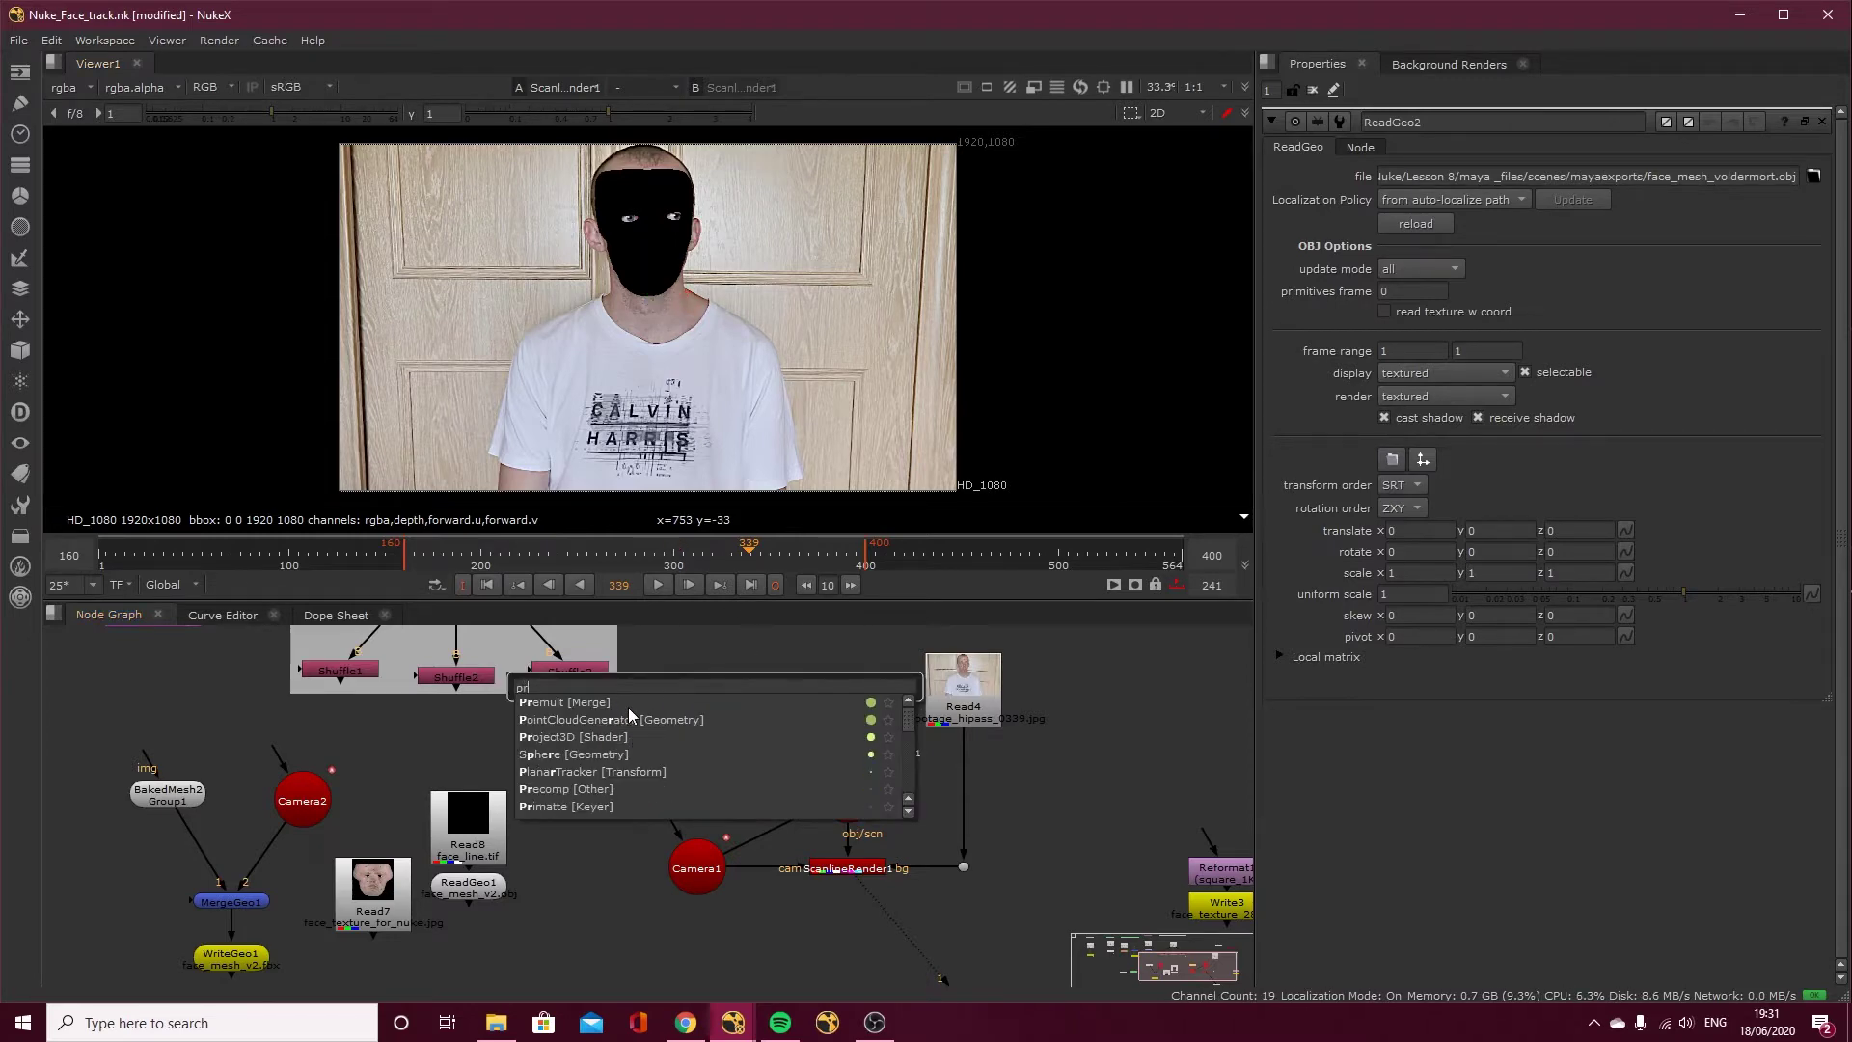
type("oject")
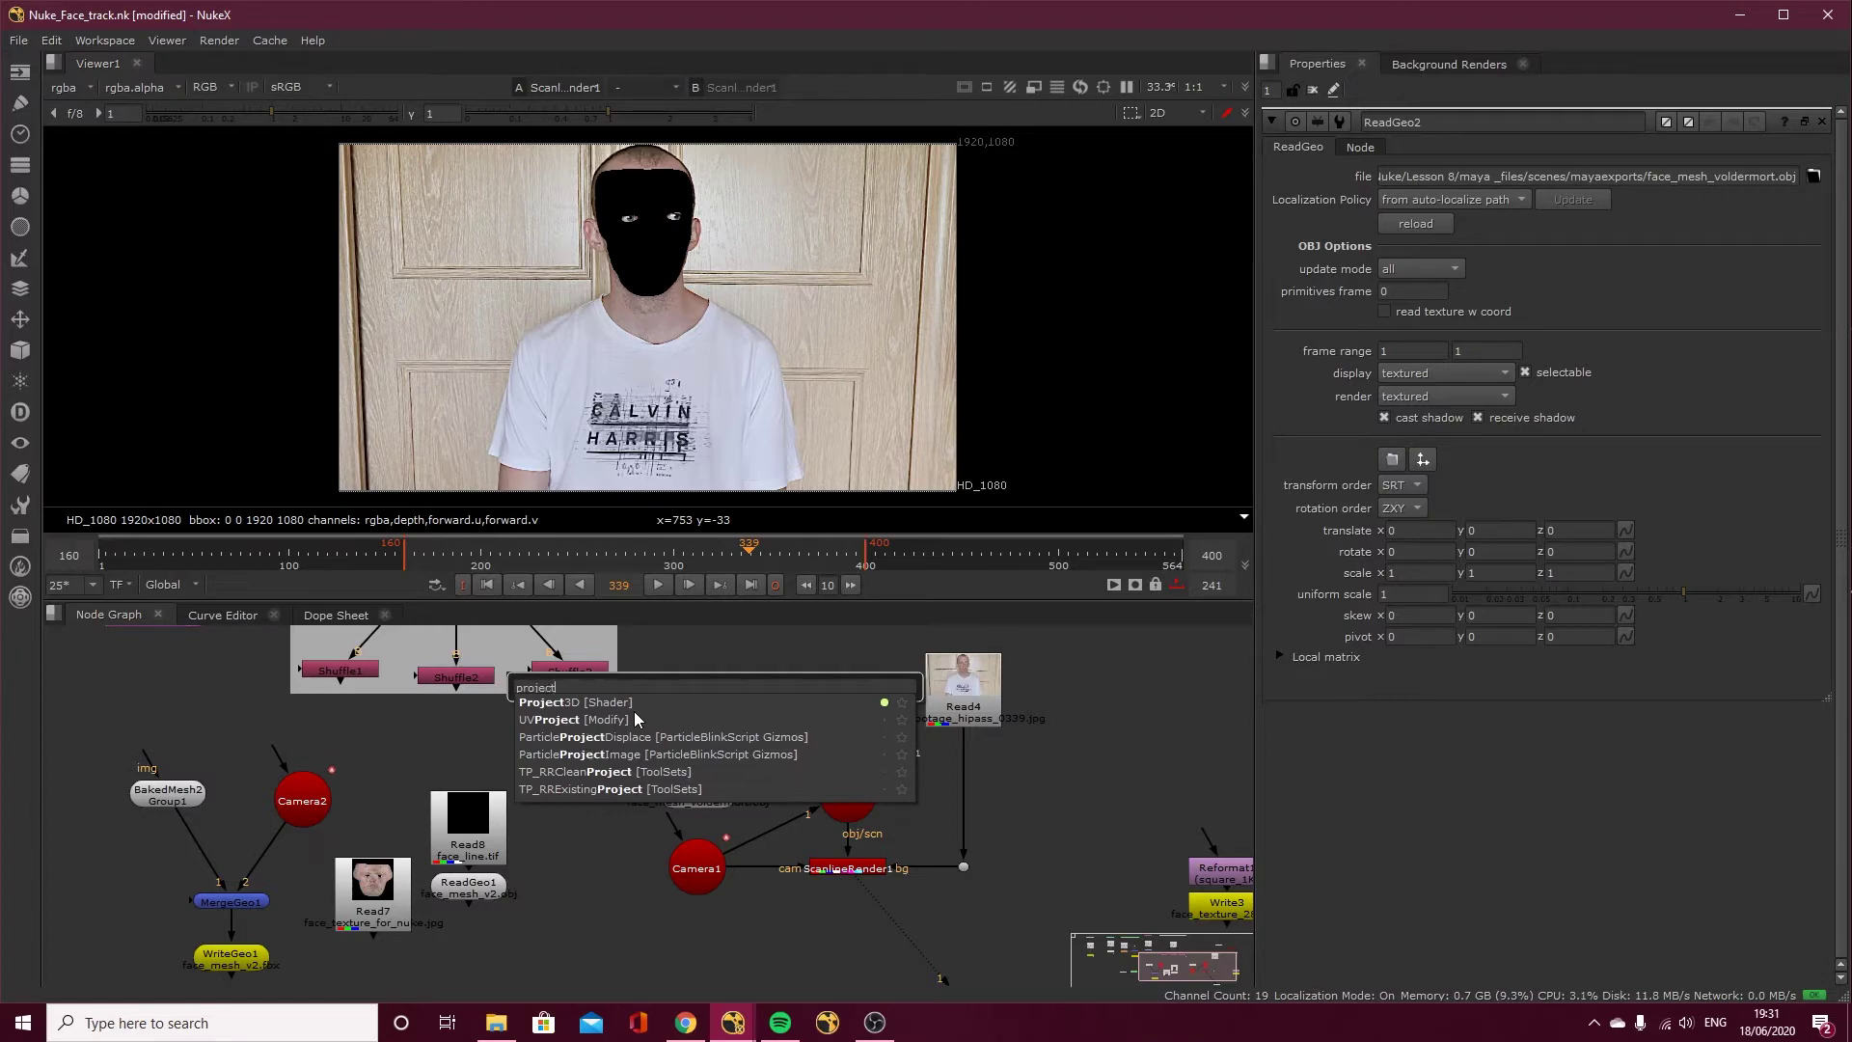
key("BackSpace")
type("3d")
key("Return")
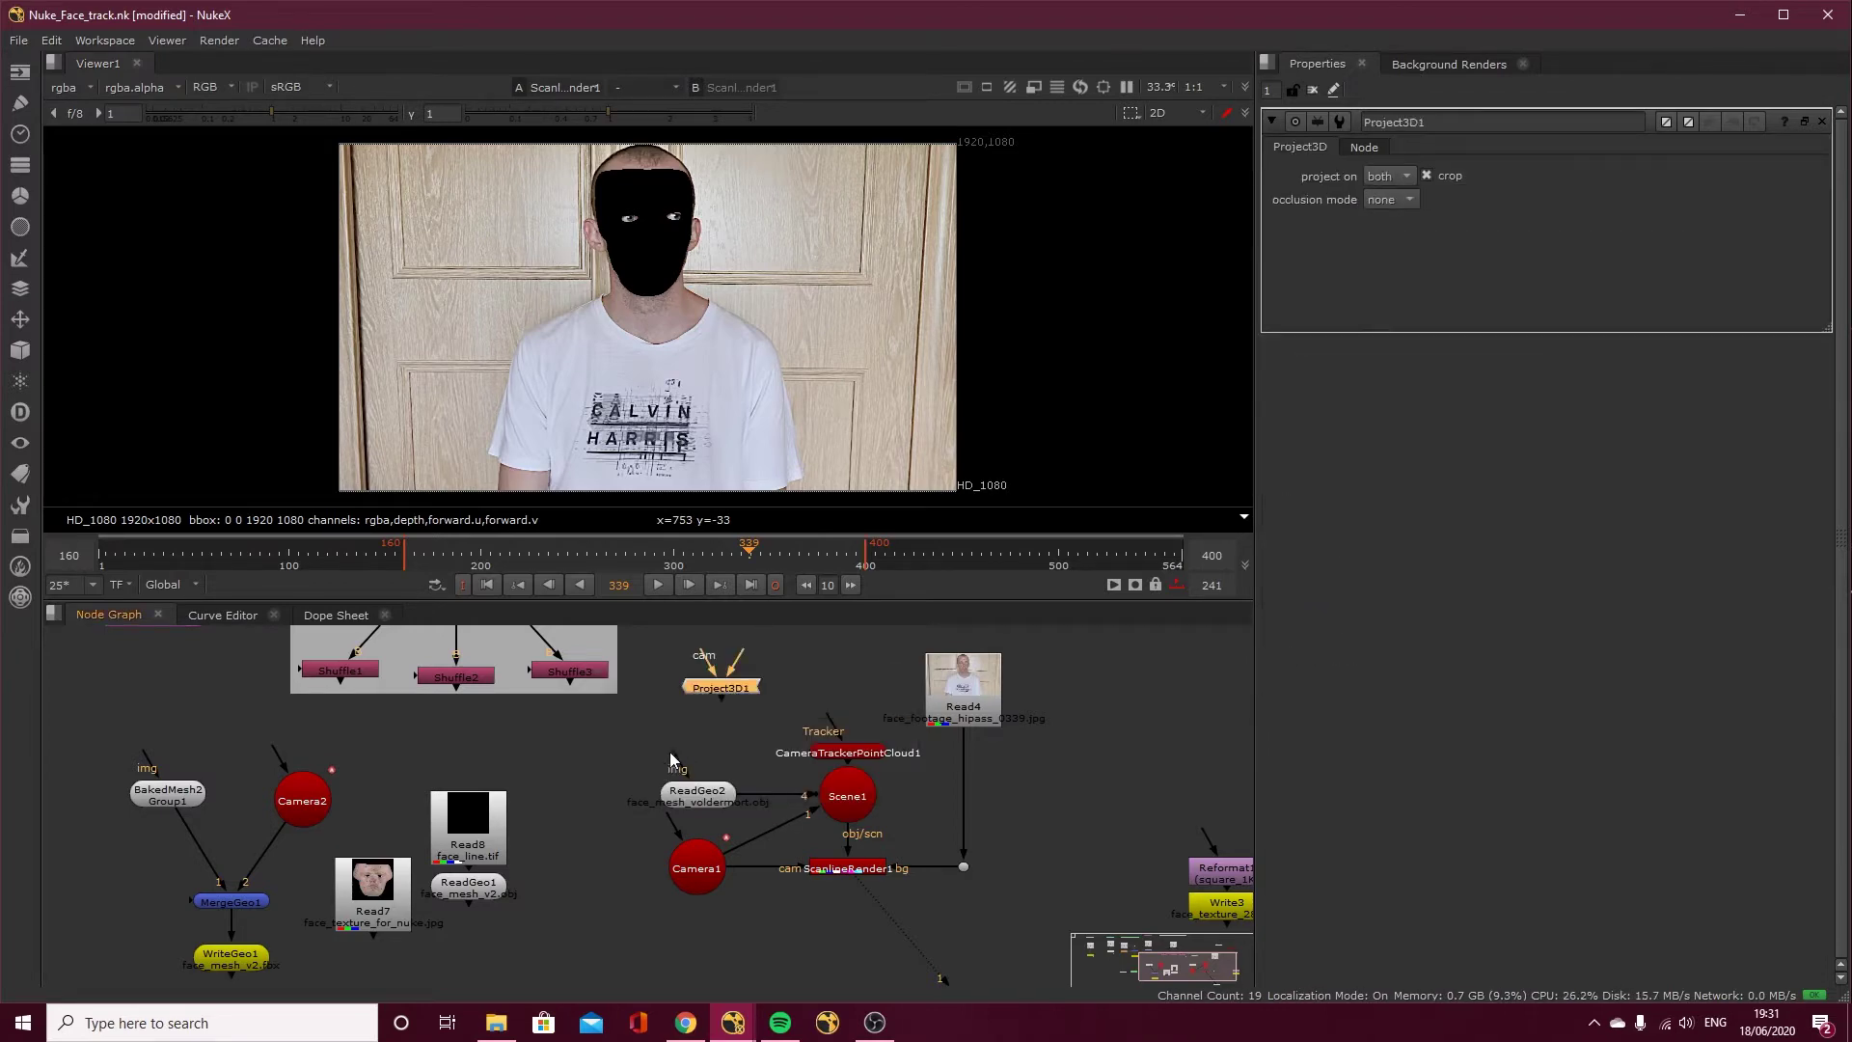
Feed Project3D into ReadGeo2 with Camera1 as projector, and drop ScanlineRender1's background.
left_click_drag(670, 750, 950, 677)
left_click_drag(700, 797, 775, 779)
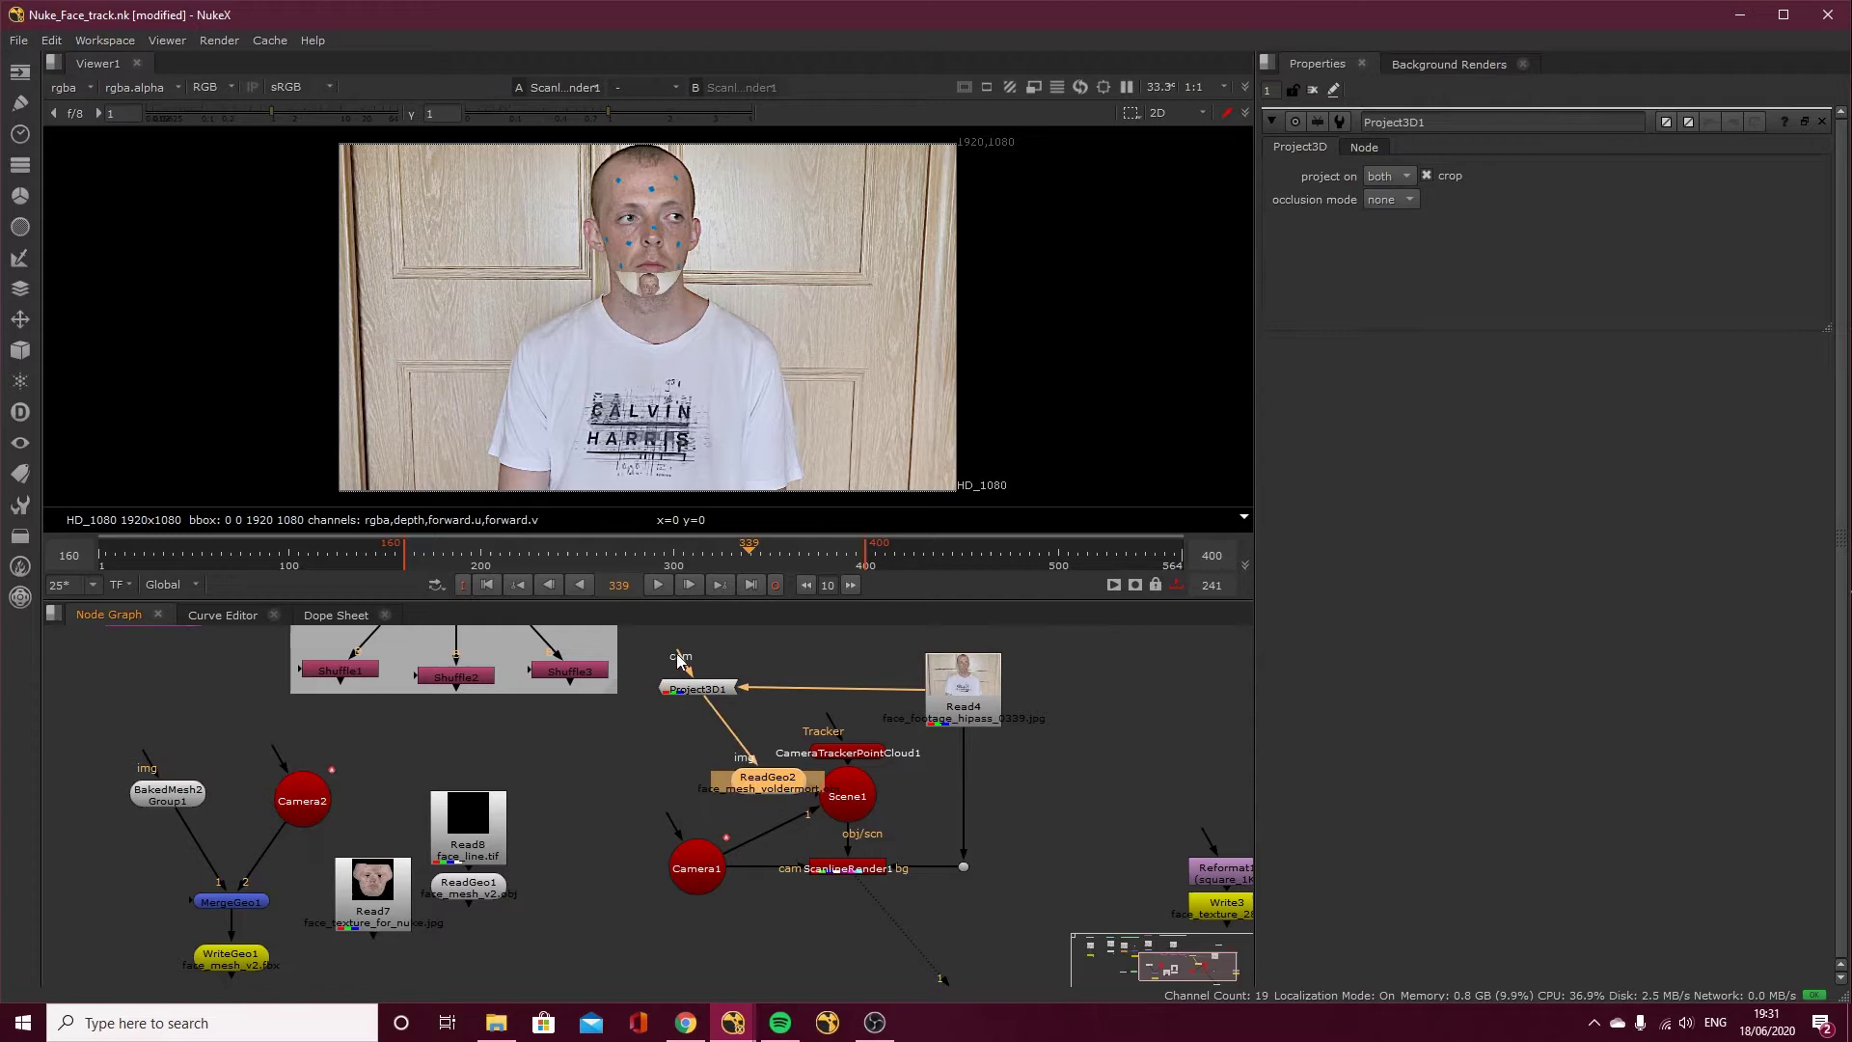
left_click_drag(680, 661, 705, 868)
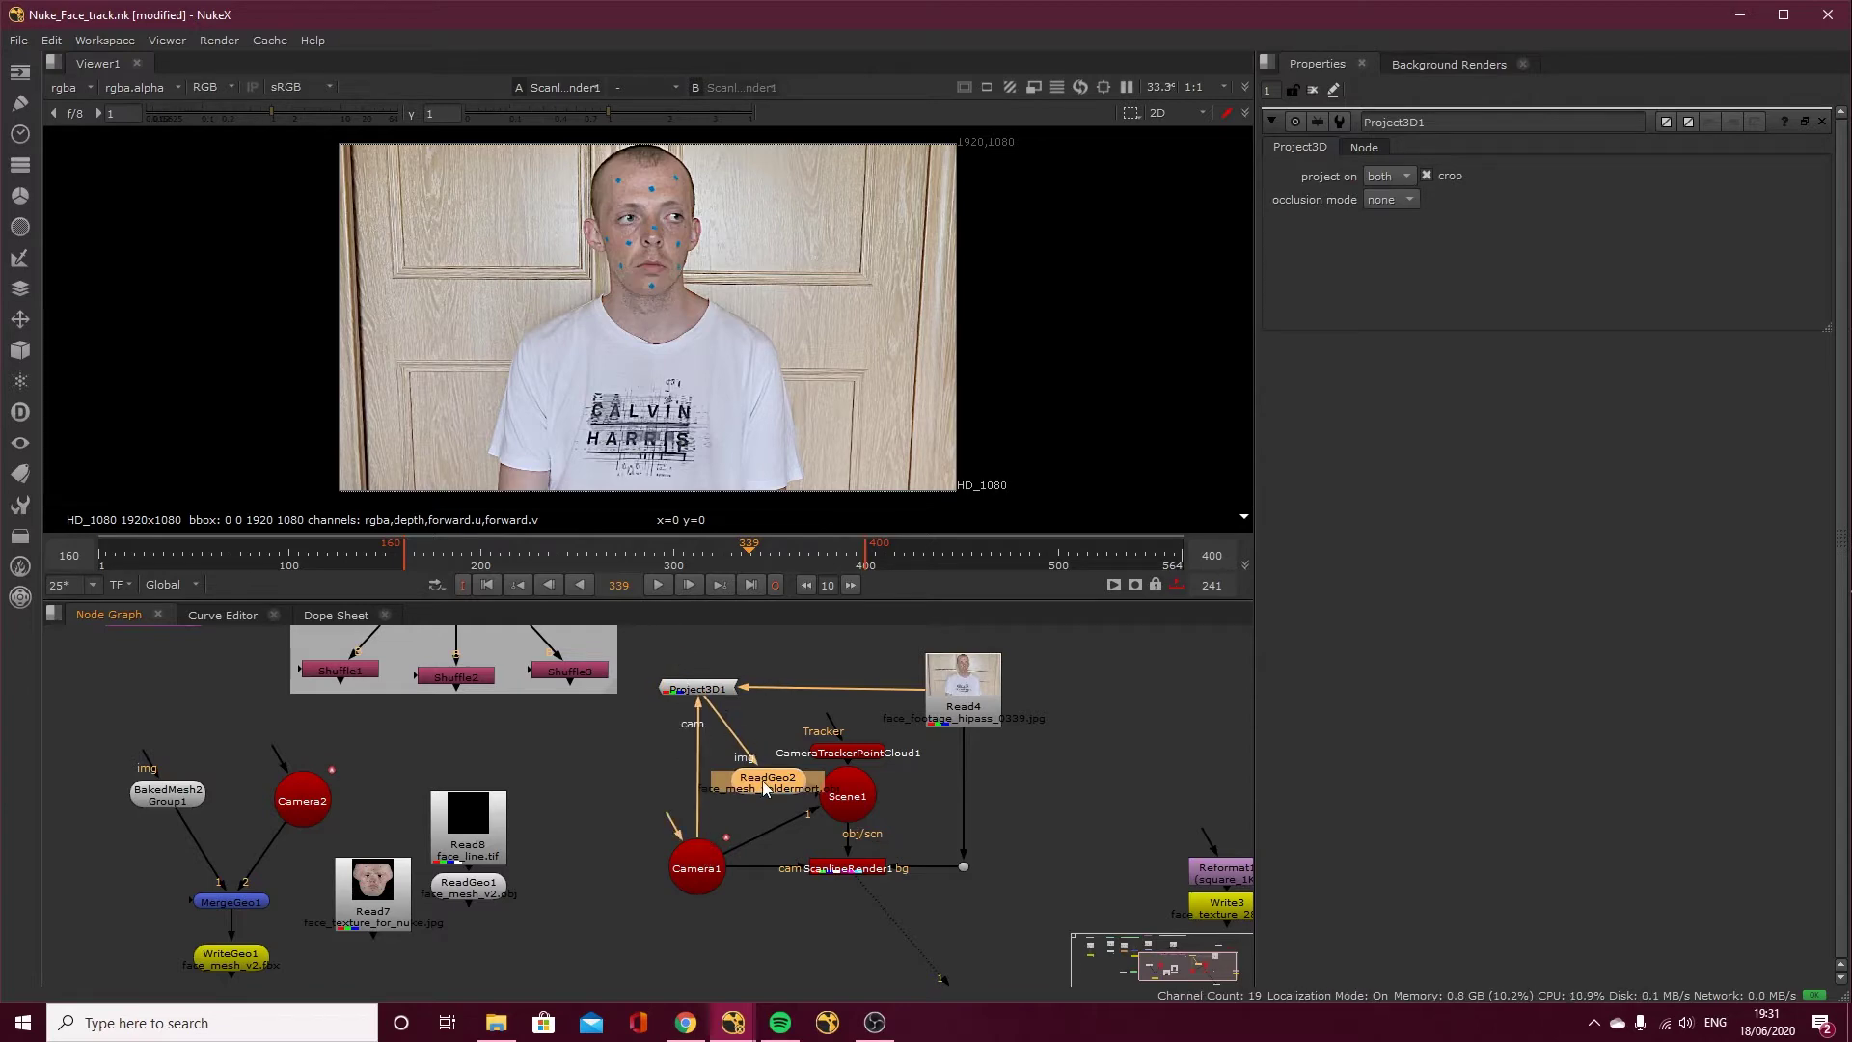
left_click_drag(765, 788, 764, 782)
left_click_drag(945, 868, 906, 868)
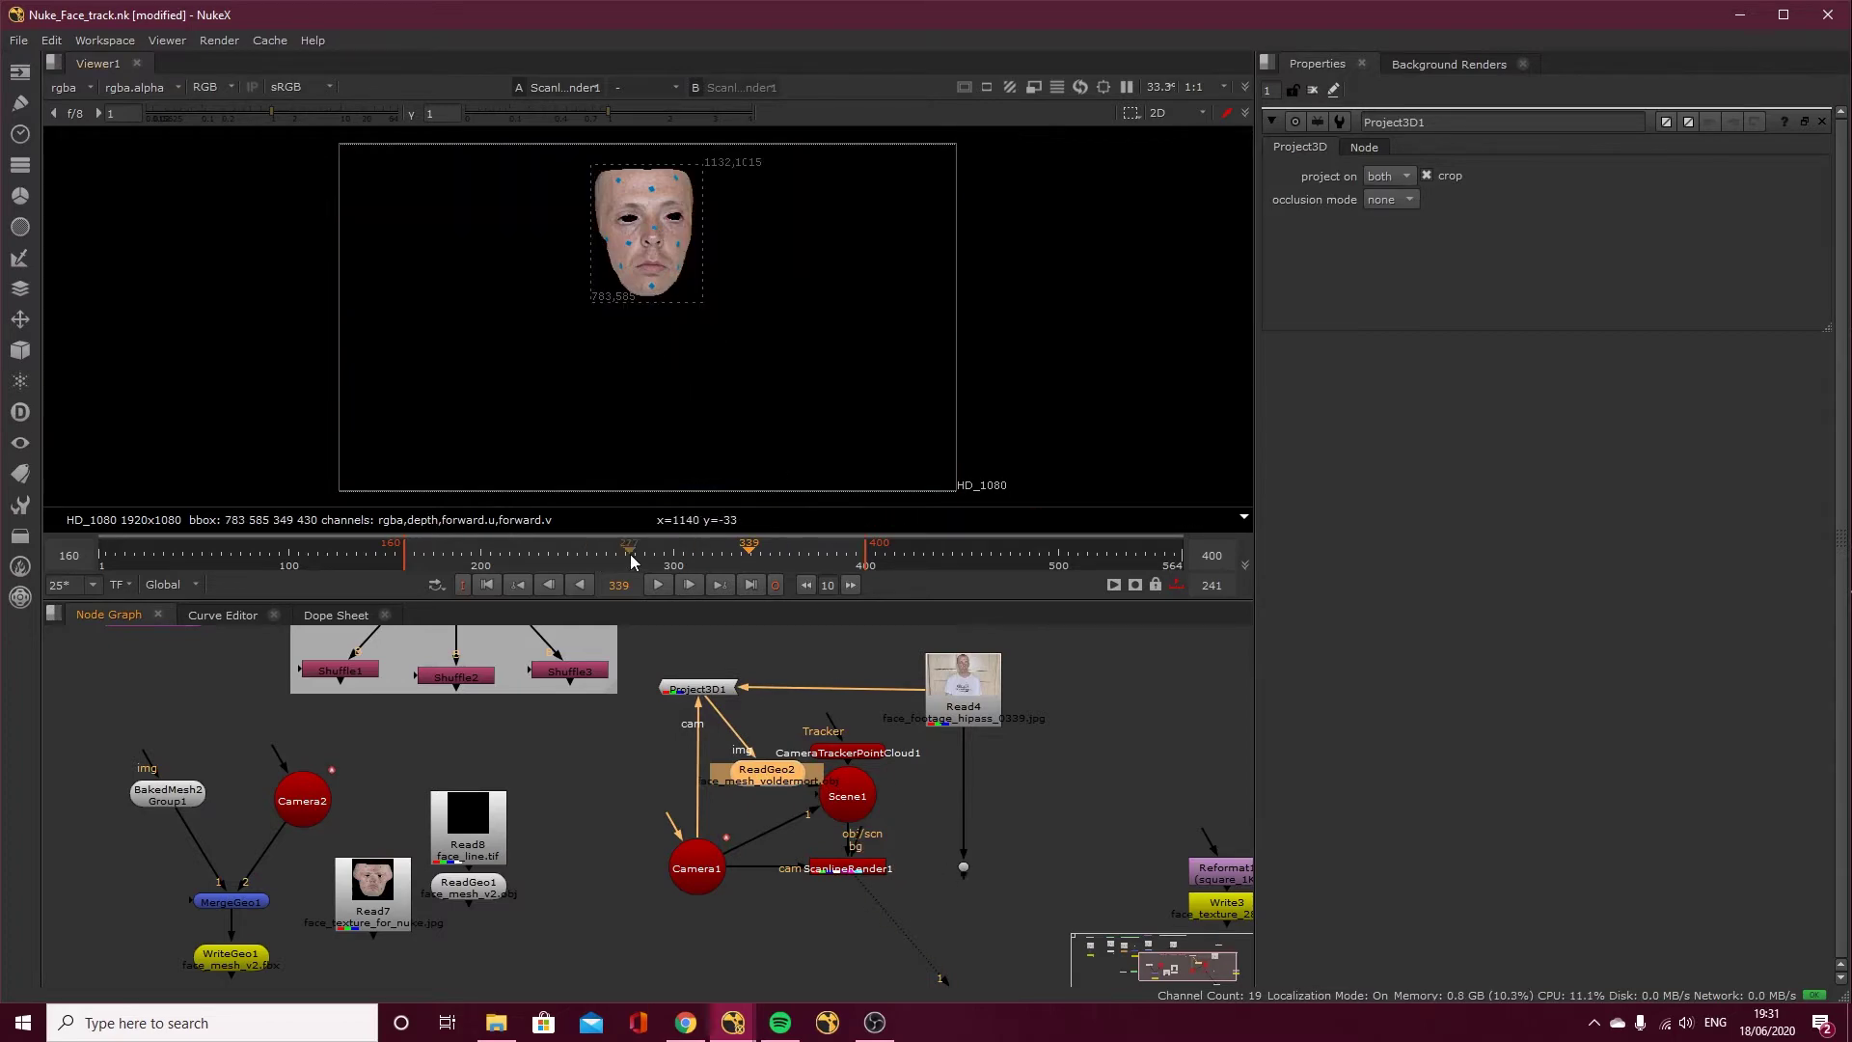
double_click(847, 867)
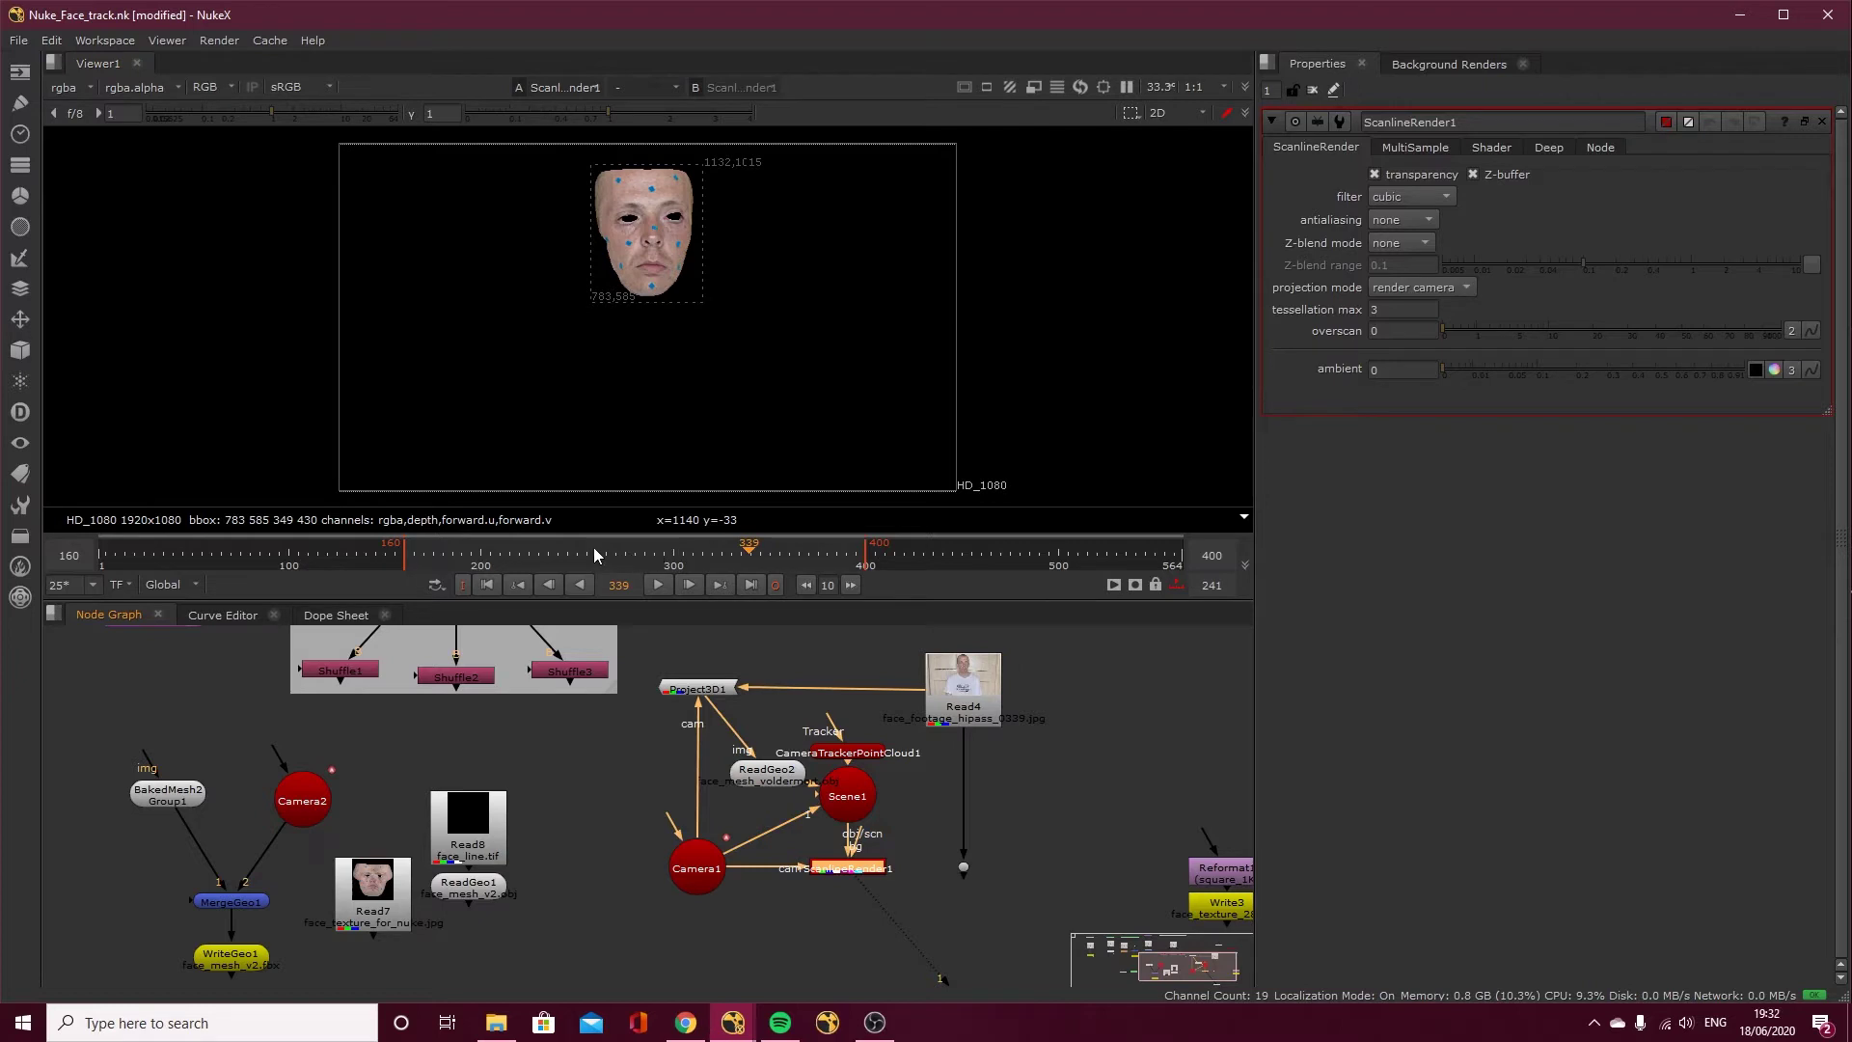
Scrub the timeline around frame 239 to check the projected face.
left_click_drag(603, 564, 647, 569)
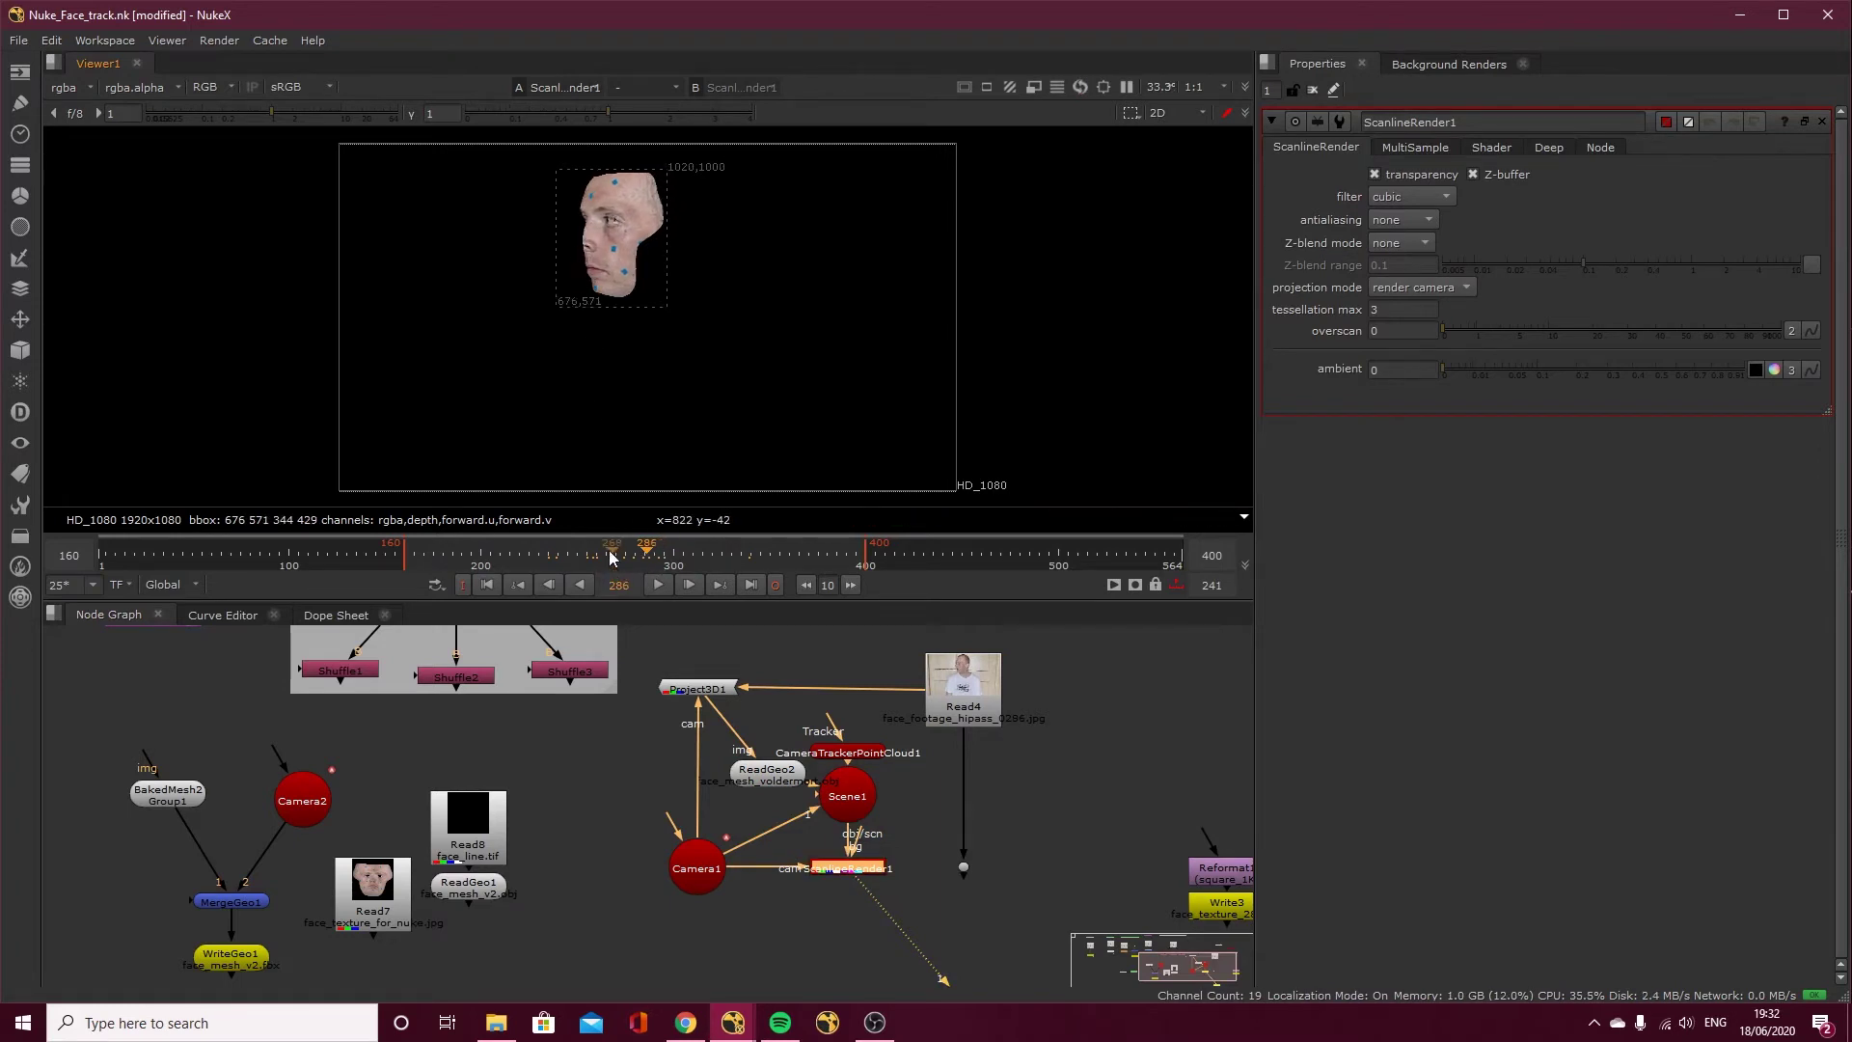
left_click(557, 557)
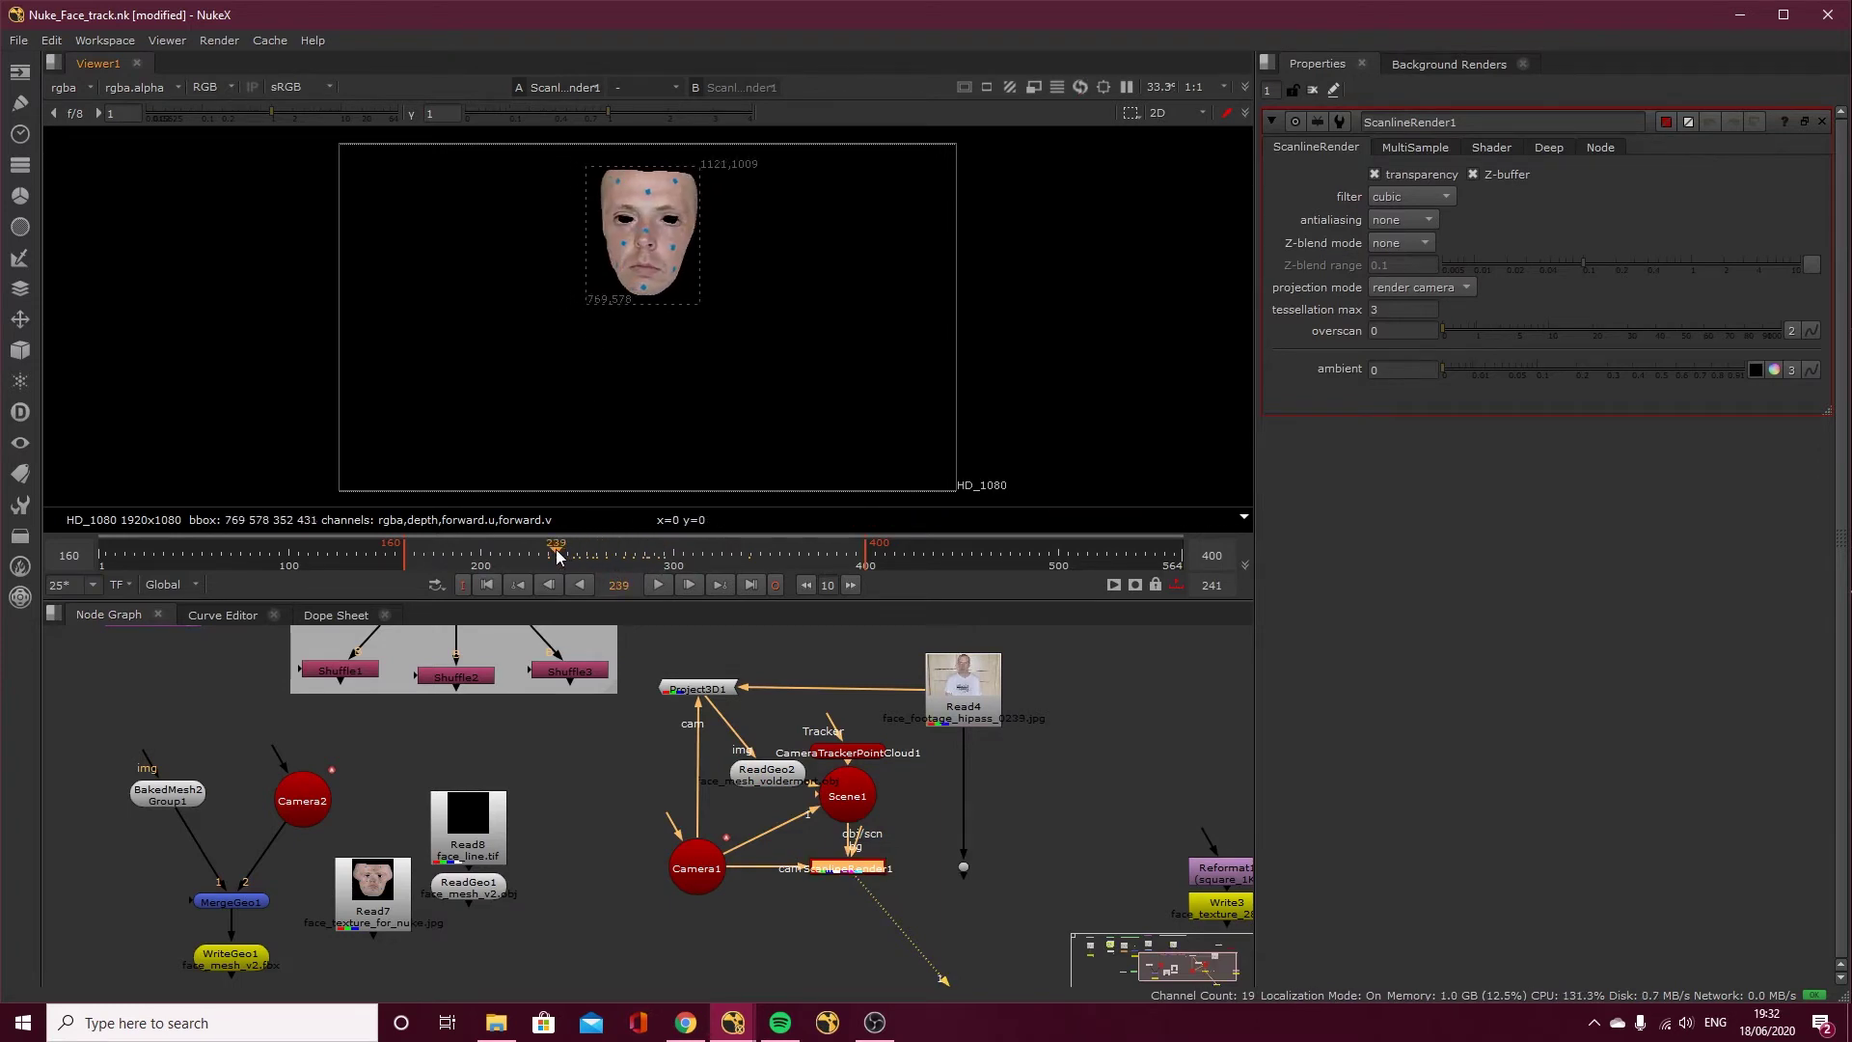
left_click_drag(556, 557, 424, 561)
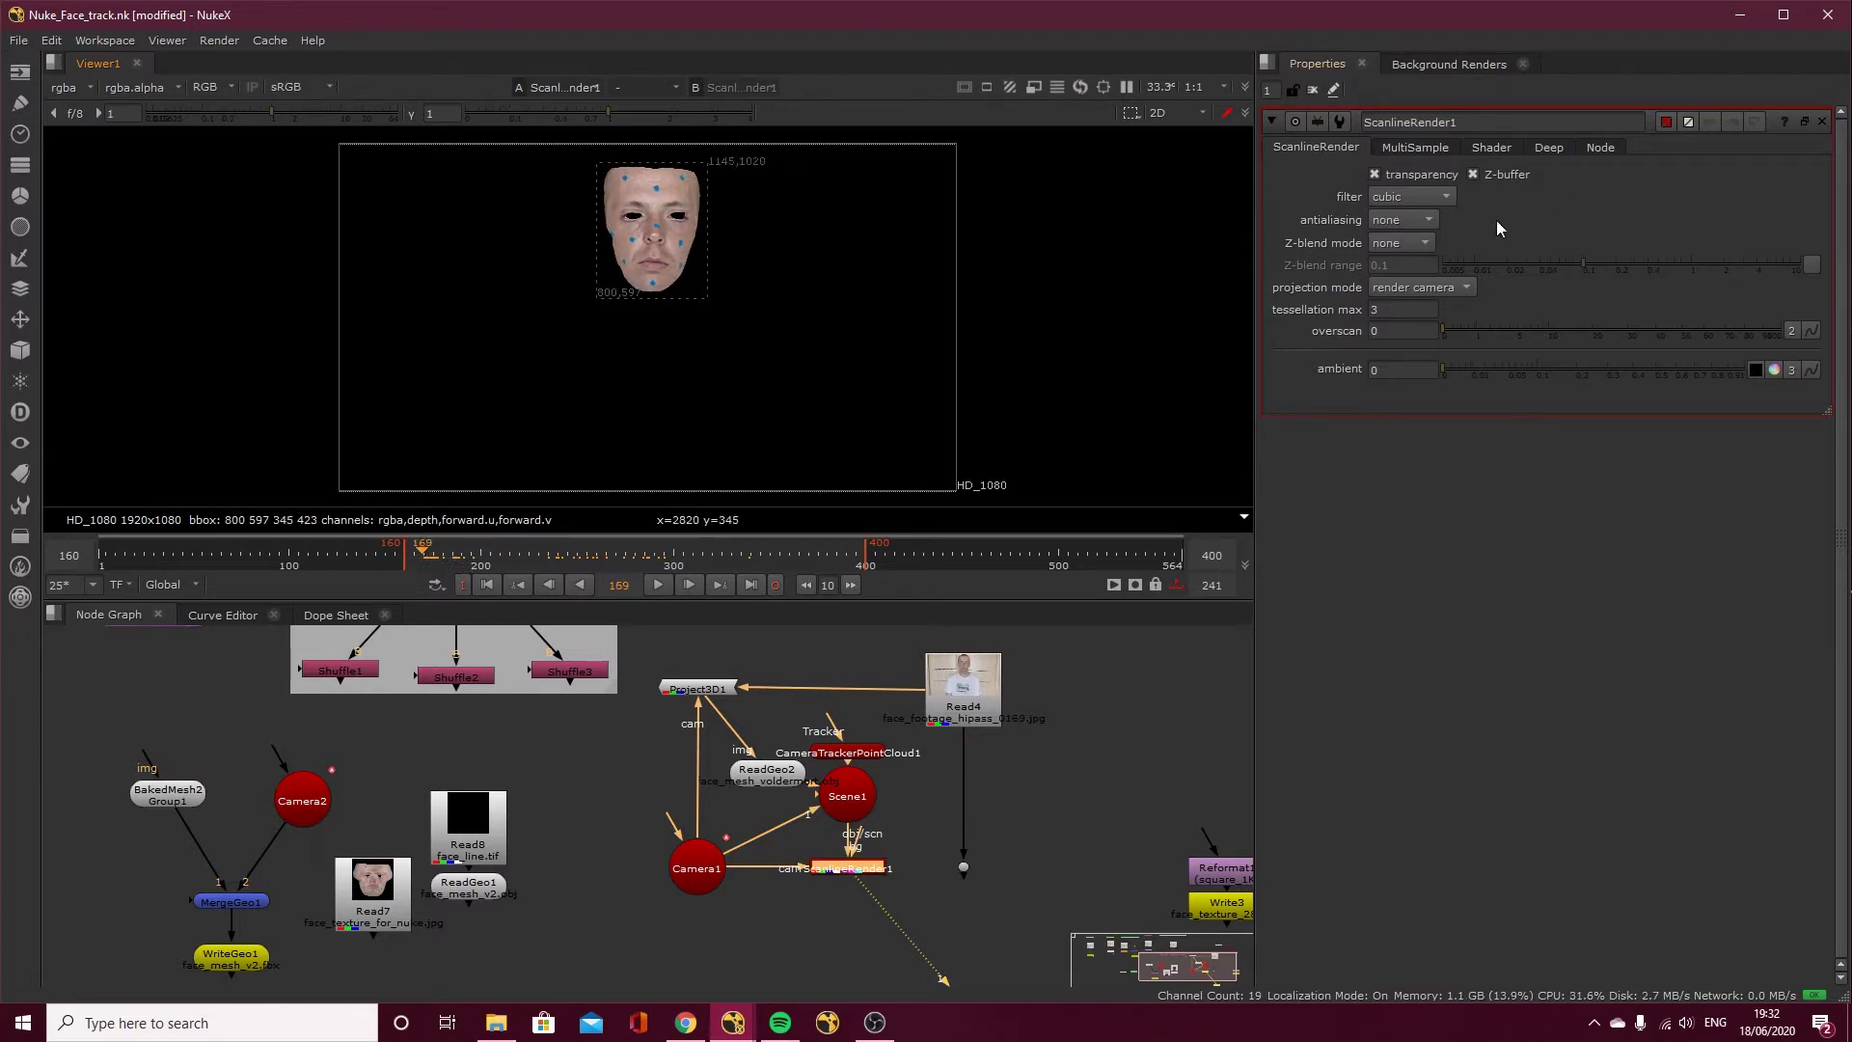
Switch ScanlineRender1 projection to uv and route it into Reformat1 for a square texture.
left_click(1409, 282)
left_click(1412, 241)
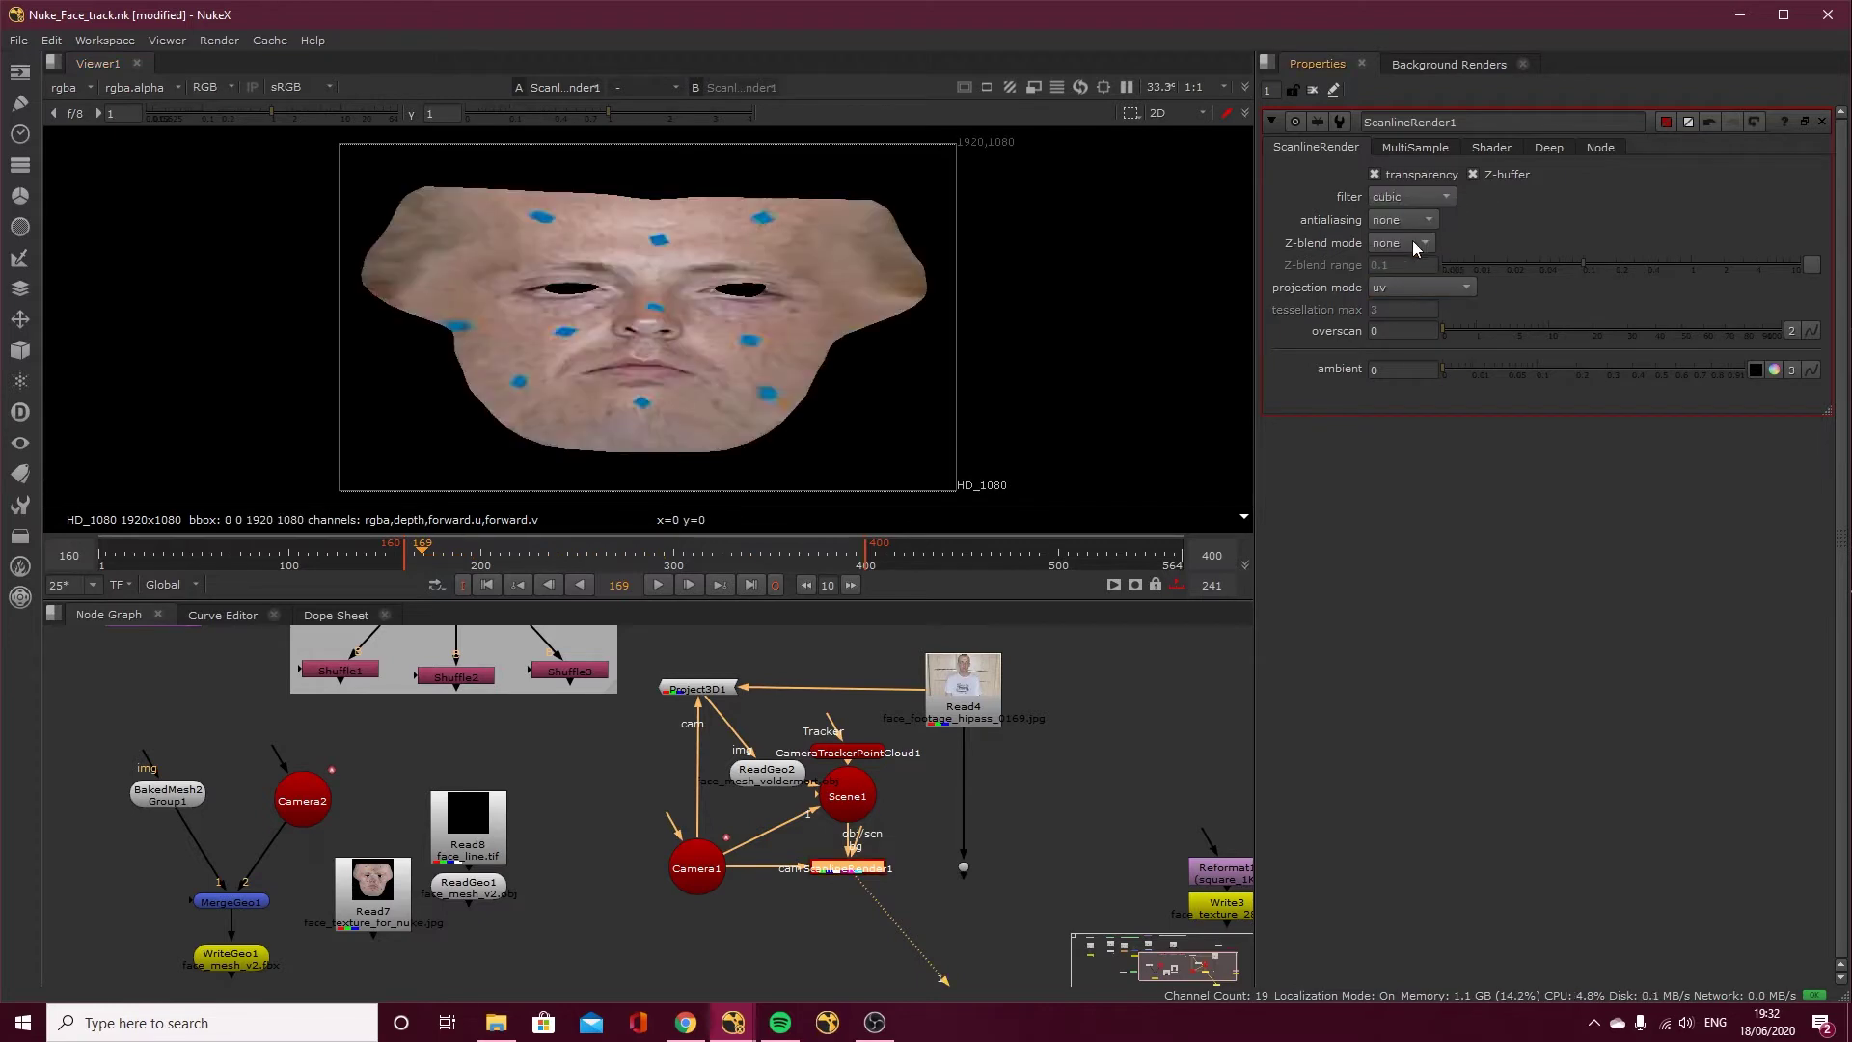
left_click_drag(1208, 837, 888, 871)
left_click_drag(1200, 871, 829, 922)
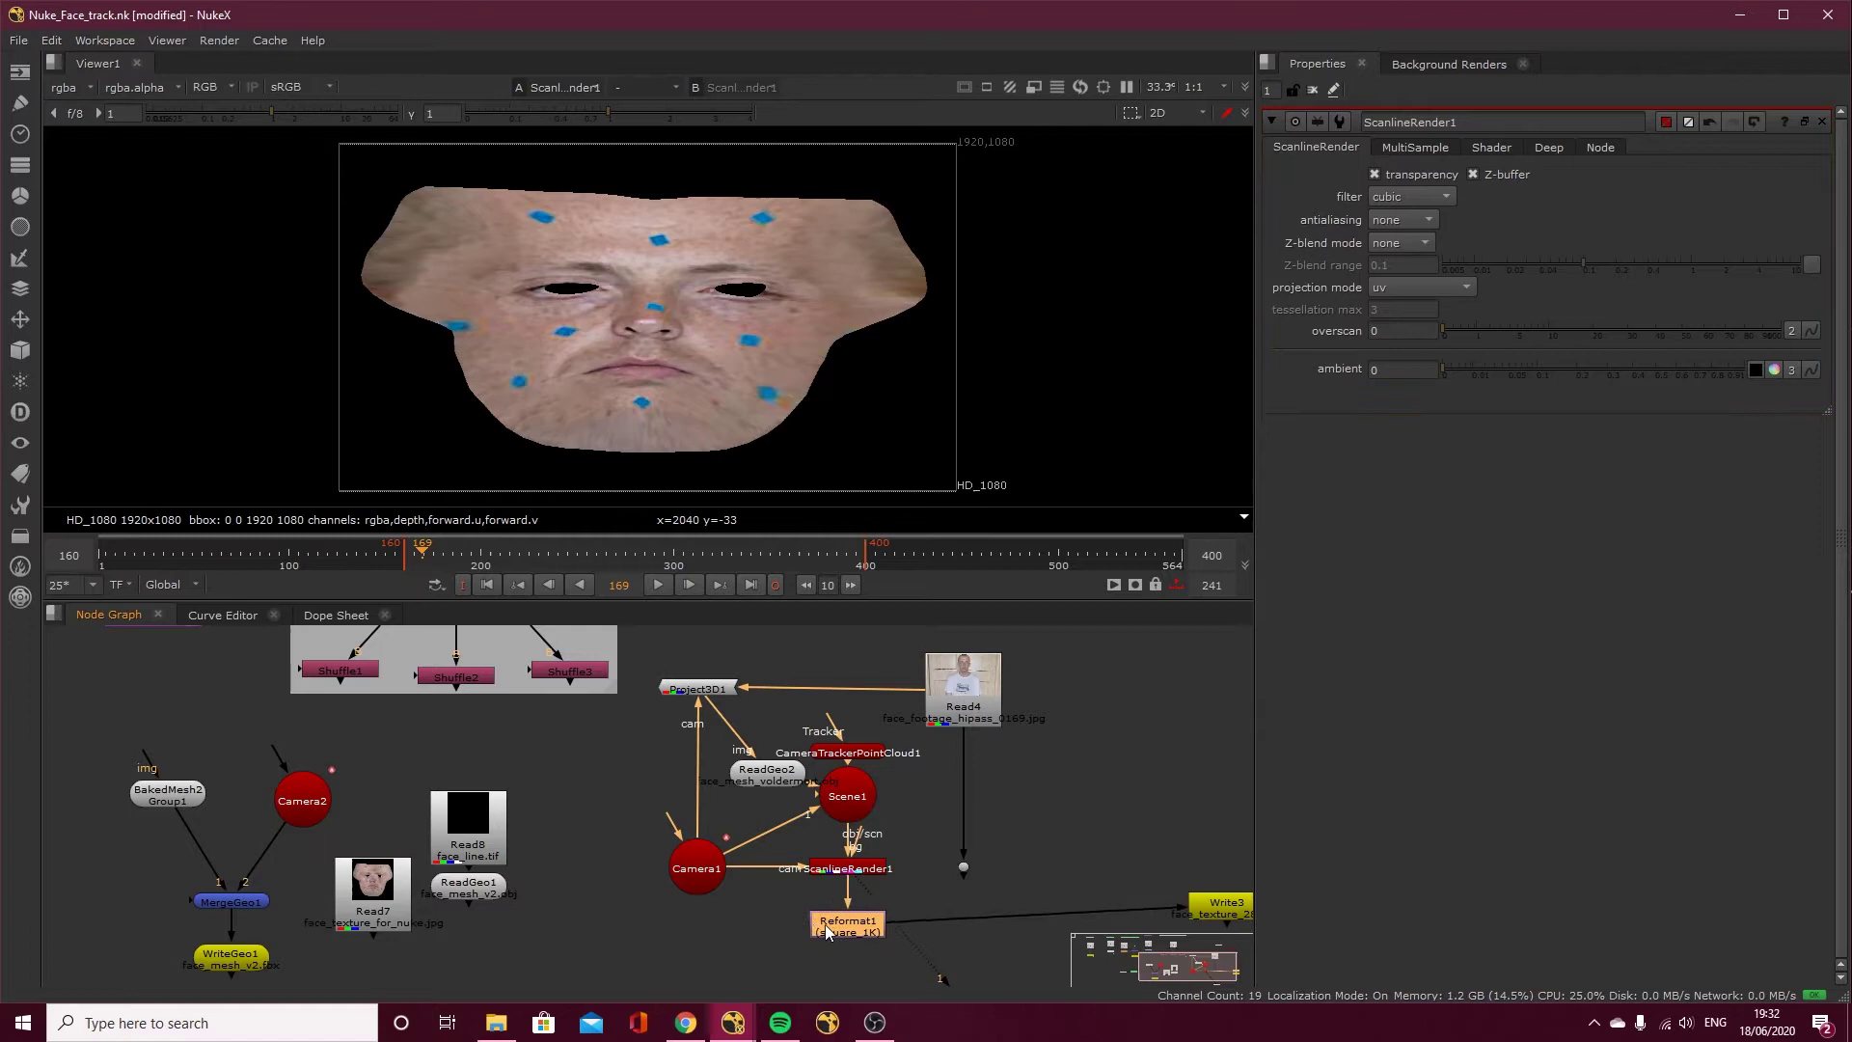
key("1")
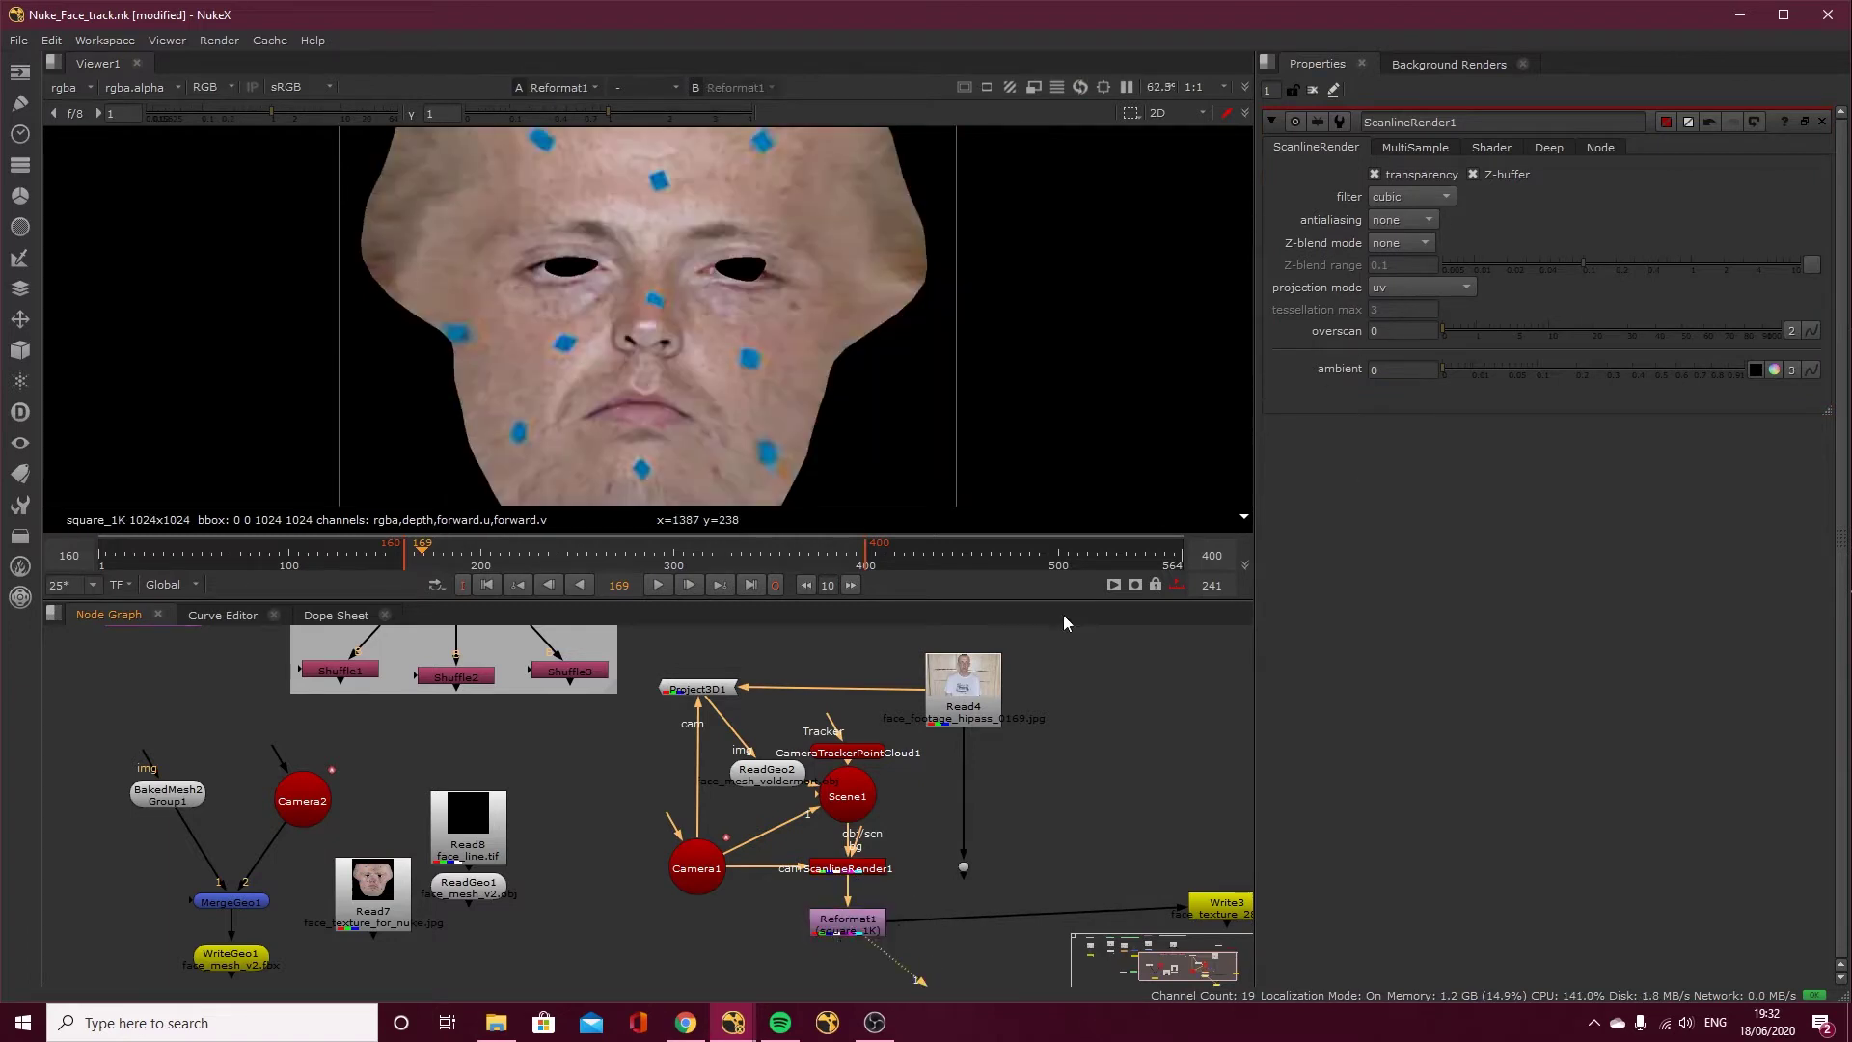
double_click(848, 918)
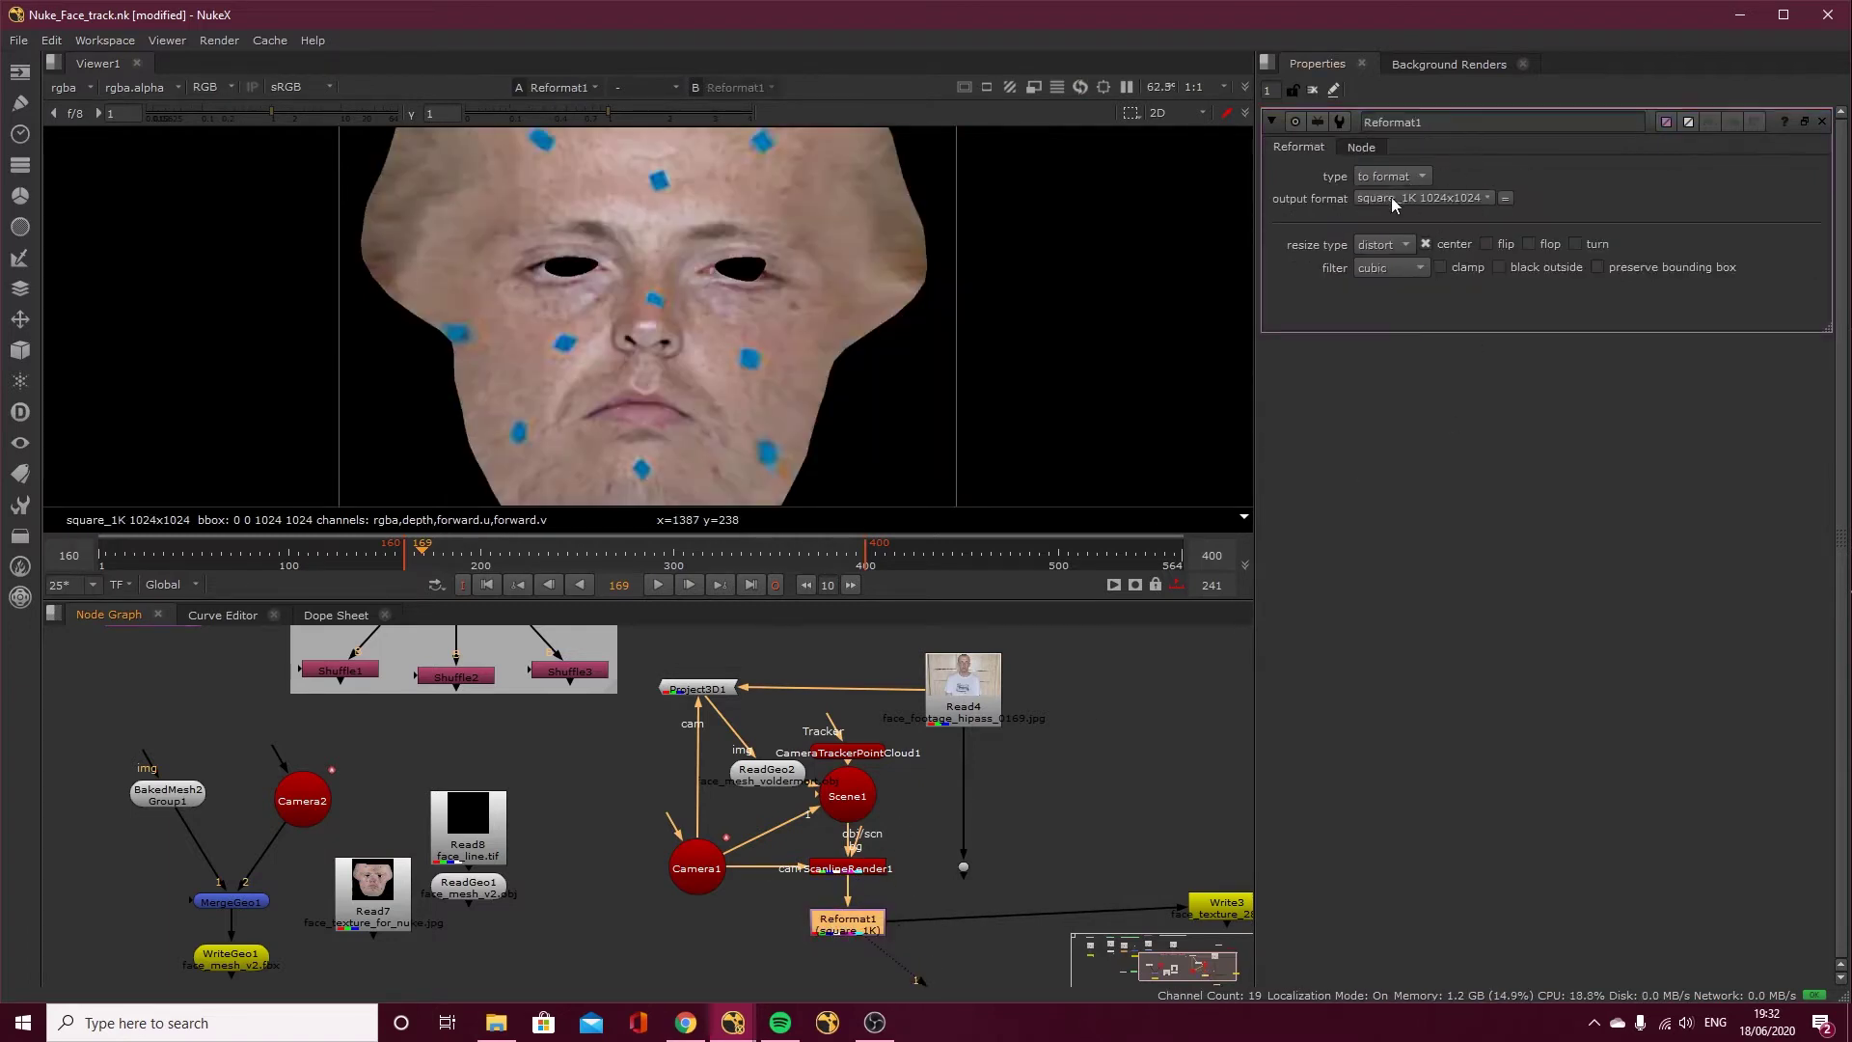
Put Write3 under Reformat1 with output face_texture_voldermort_170.jpg, then go to frame 170.
middle_click_drag(1203, 878, 1090, 803)
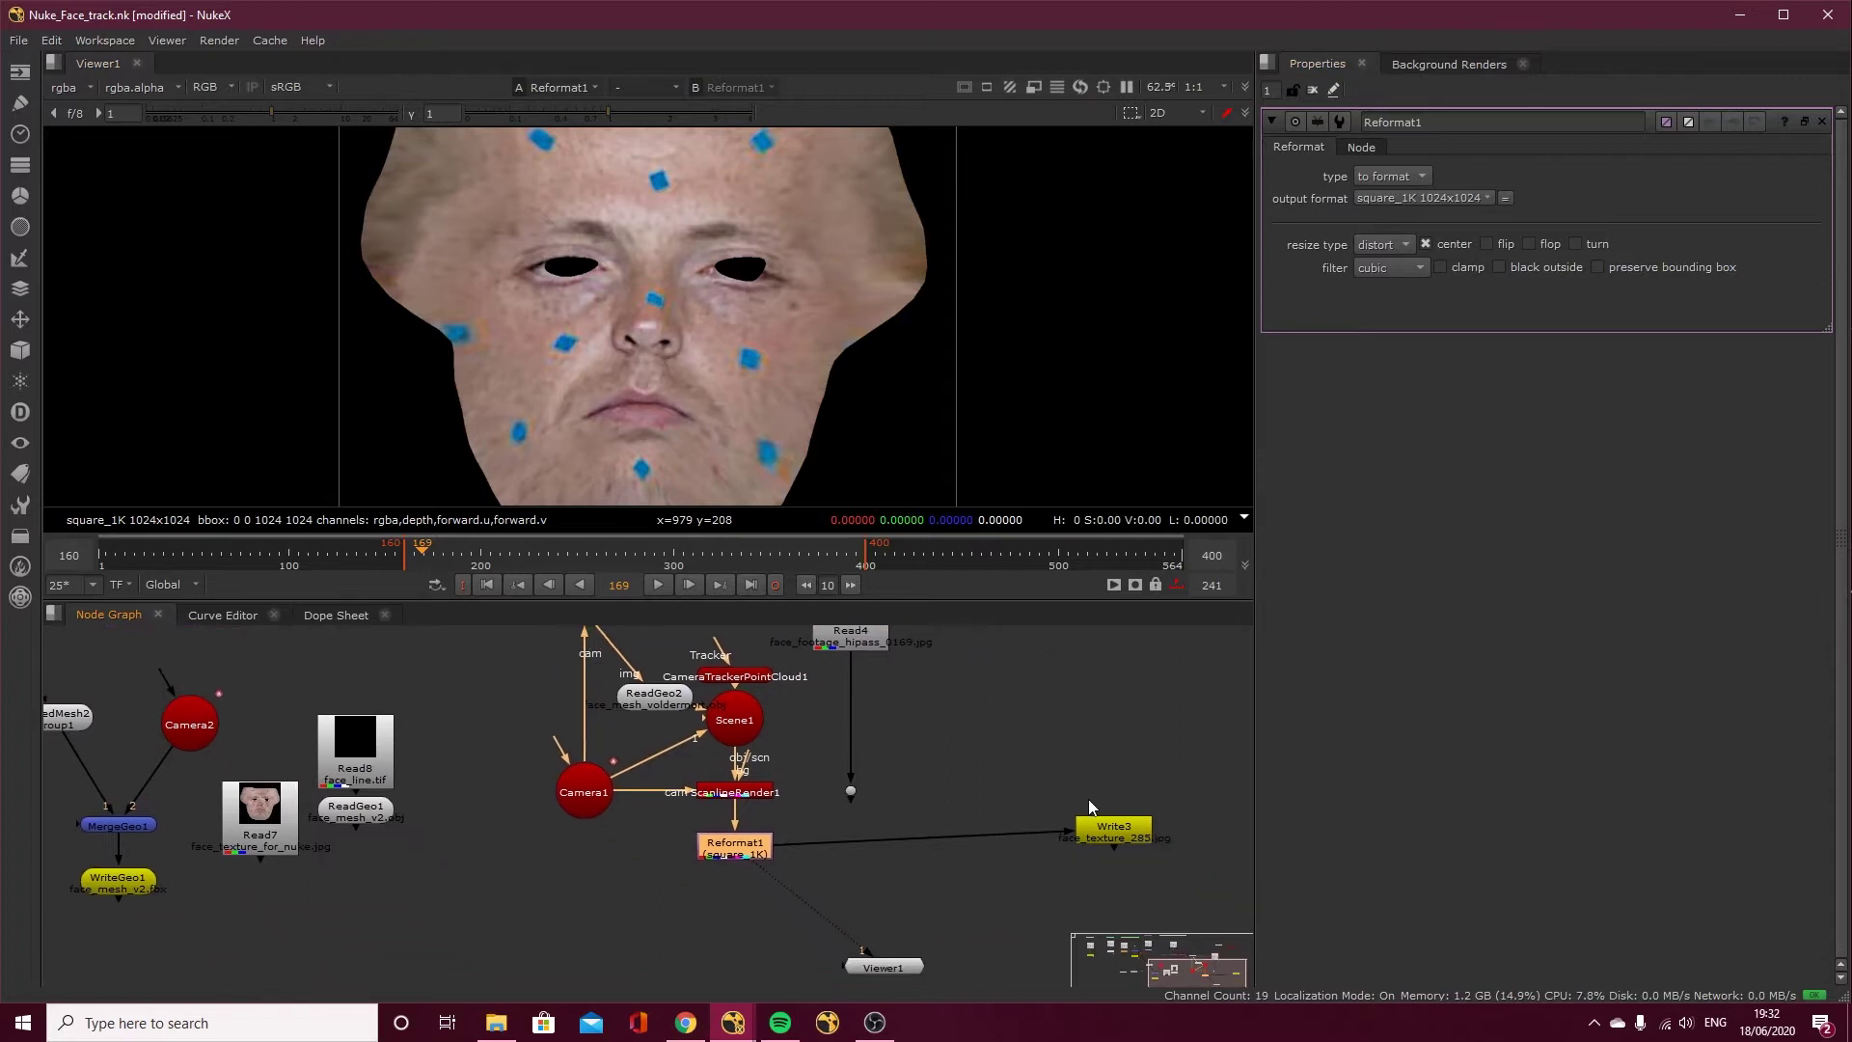
left_click_drag(1102, 836, 745, 921)
double_click(745, 920)
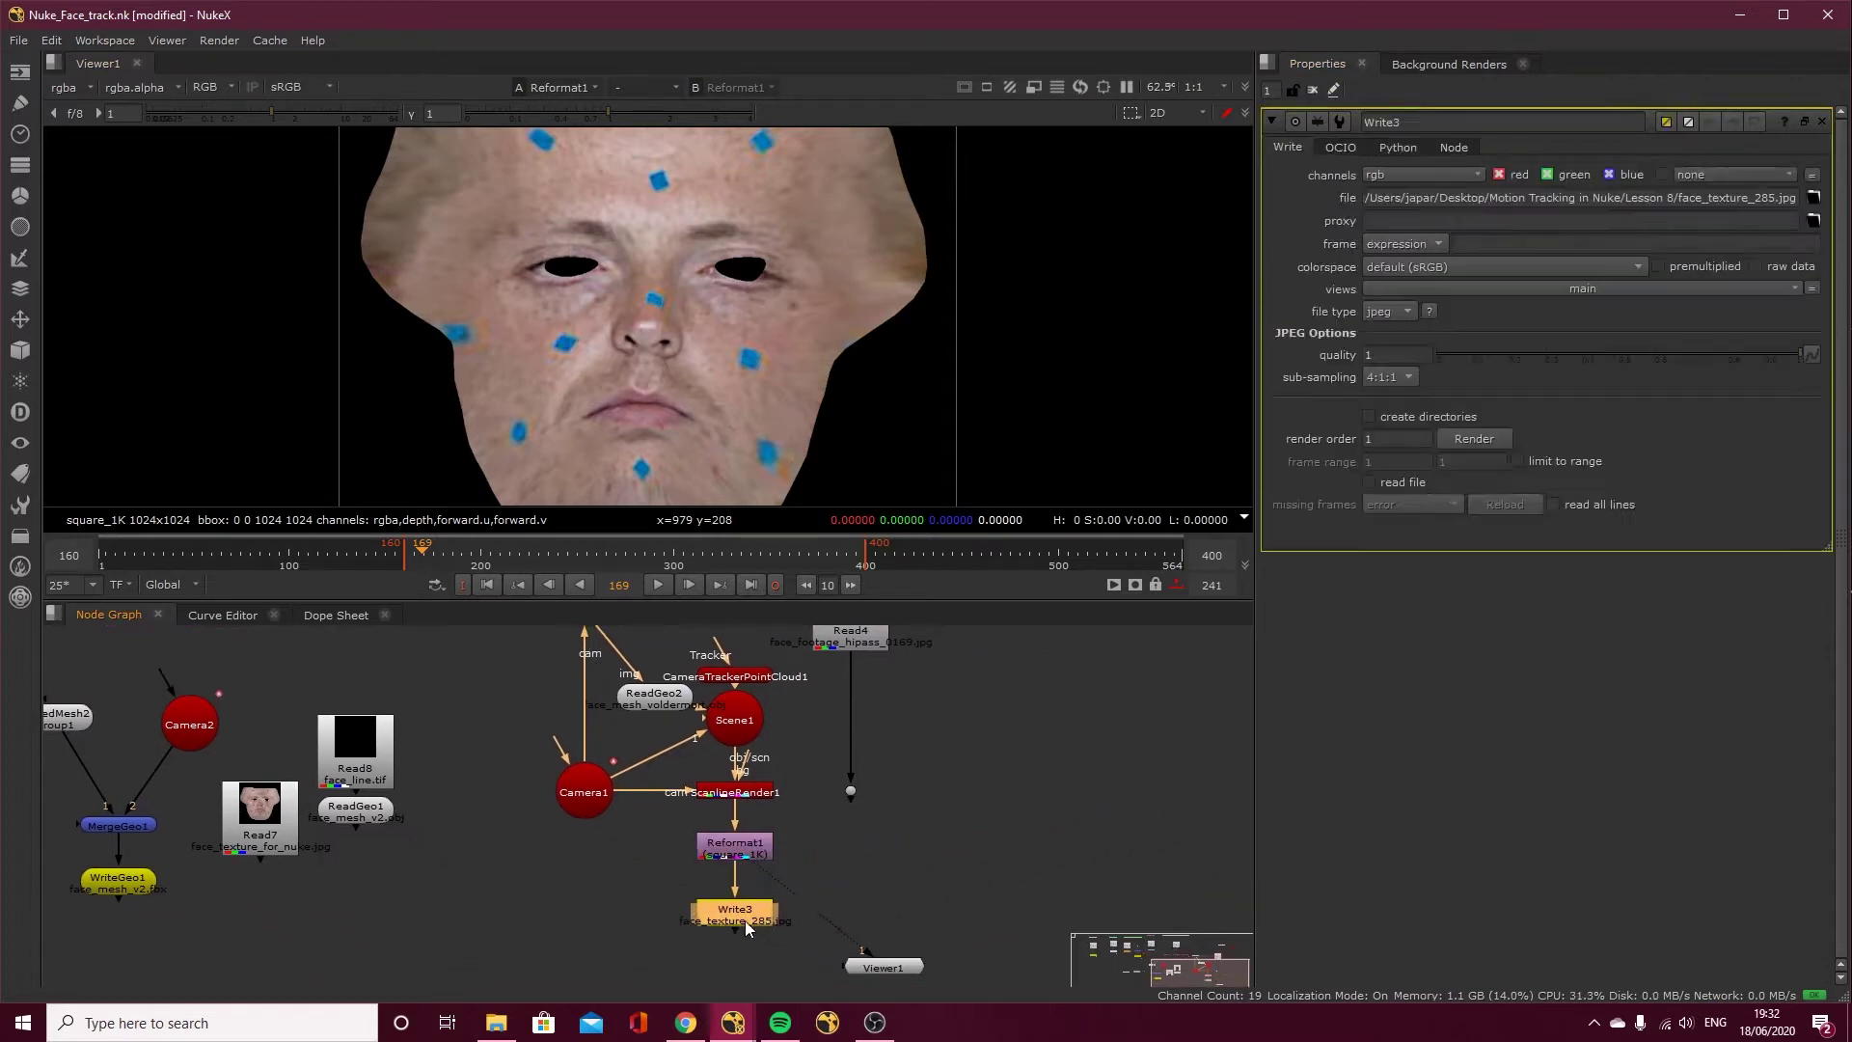
left_click_drag(1757, 197, 1750, 198)
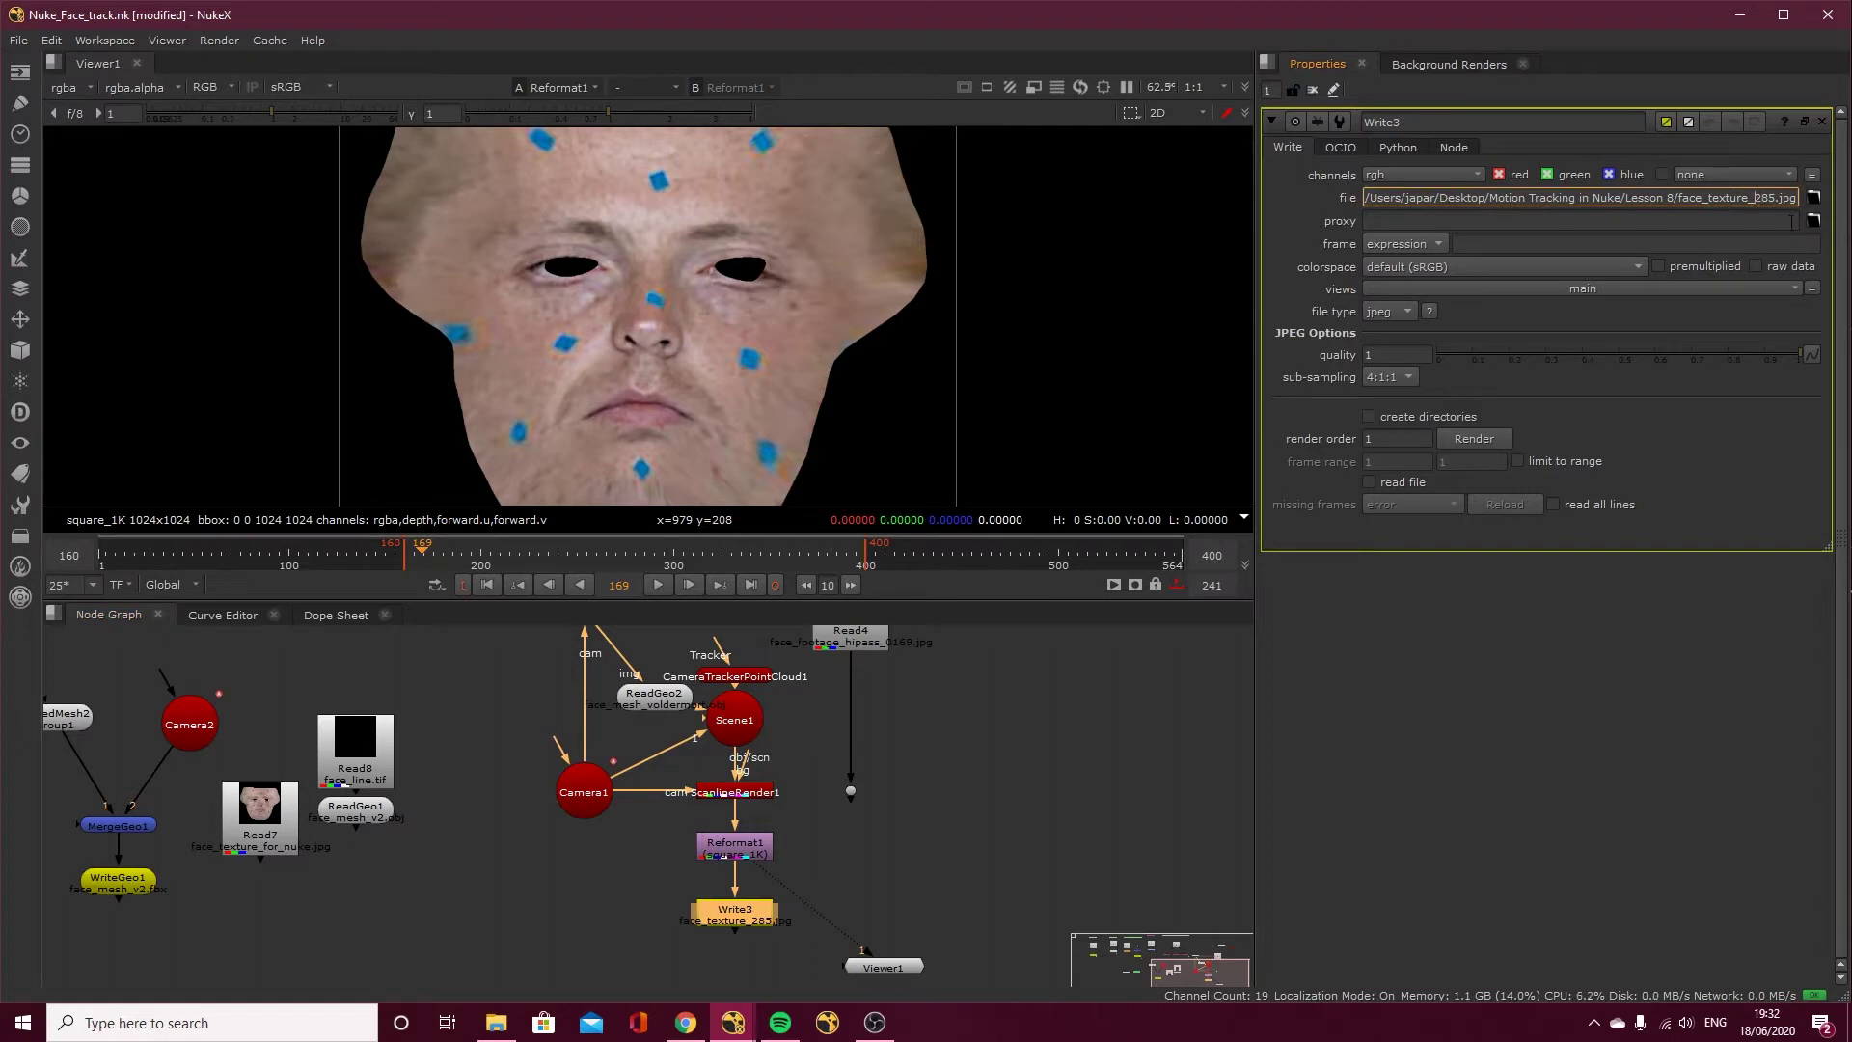
type("voldermort")
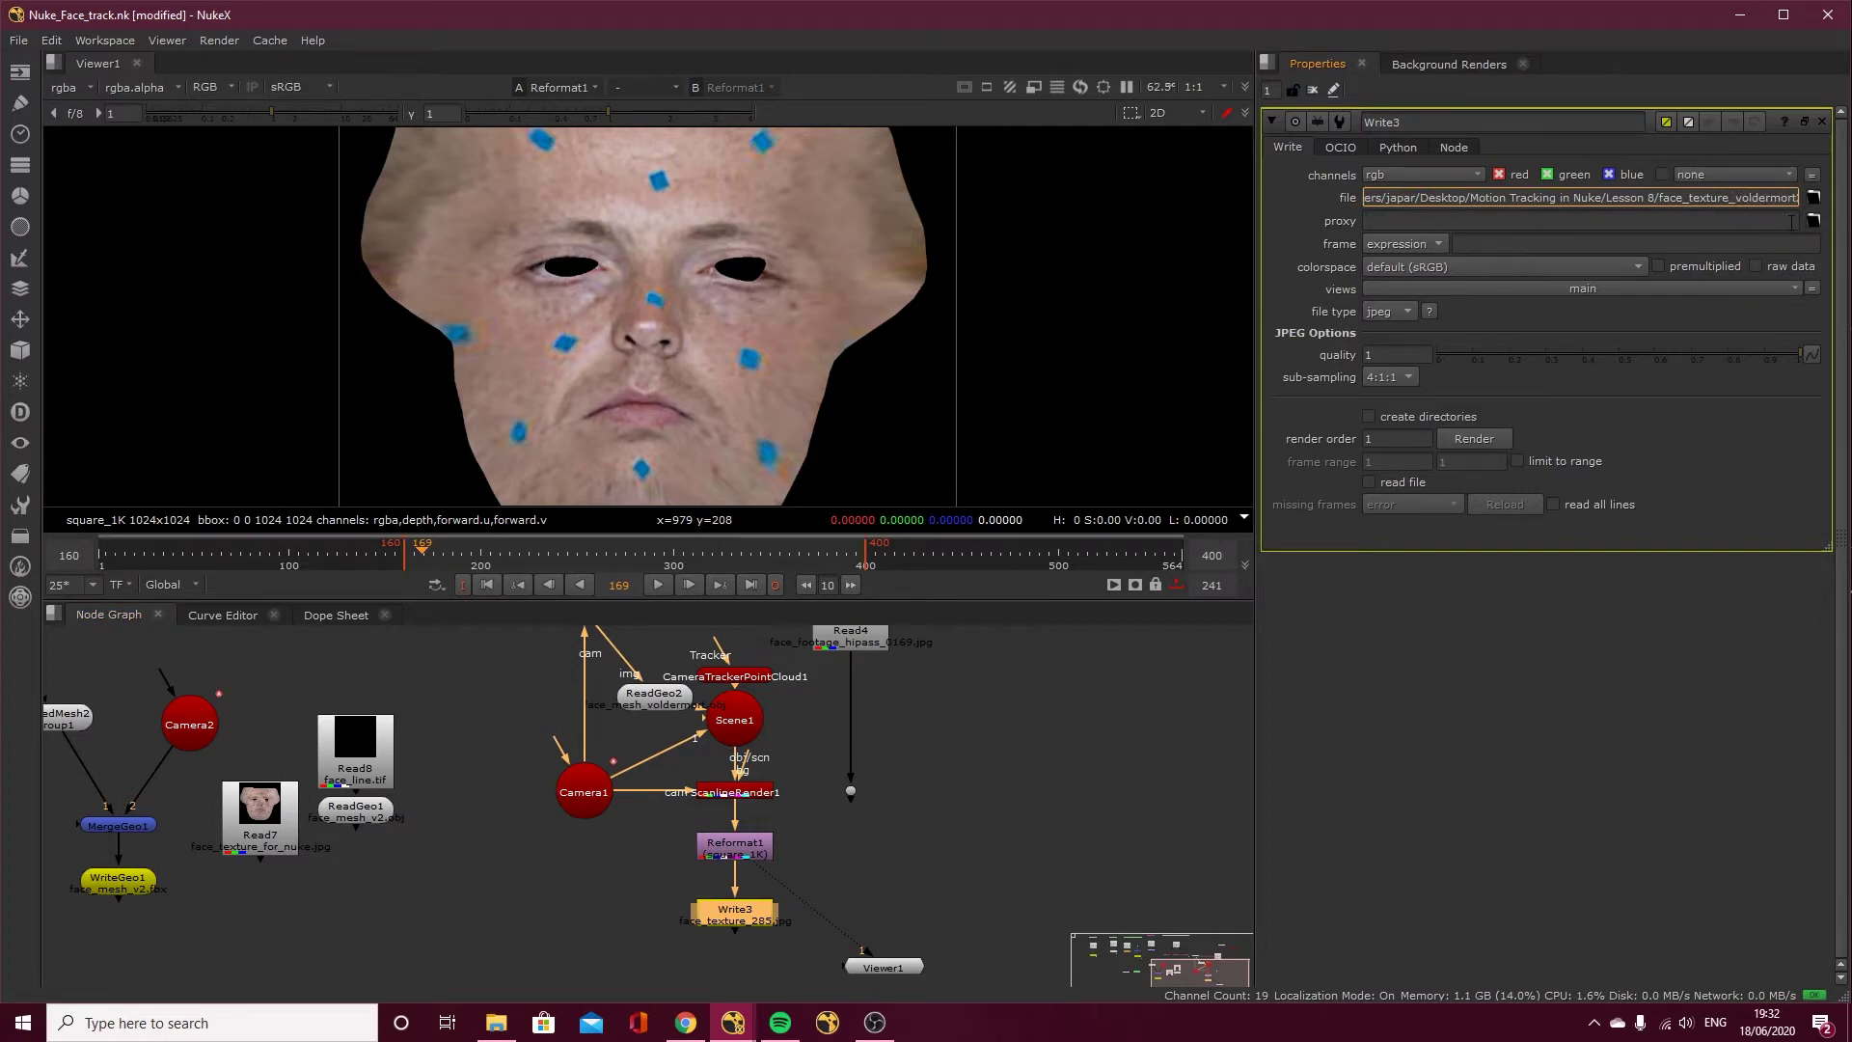
type("_285")
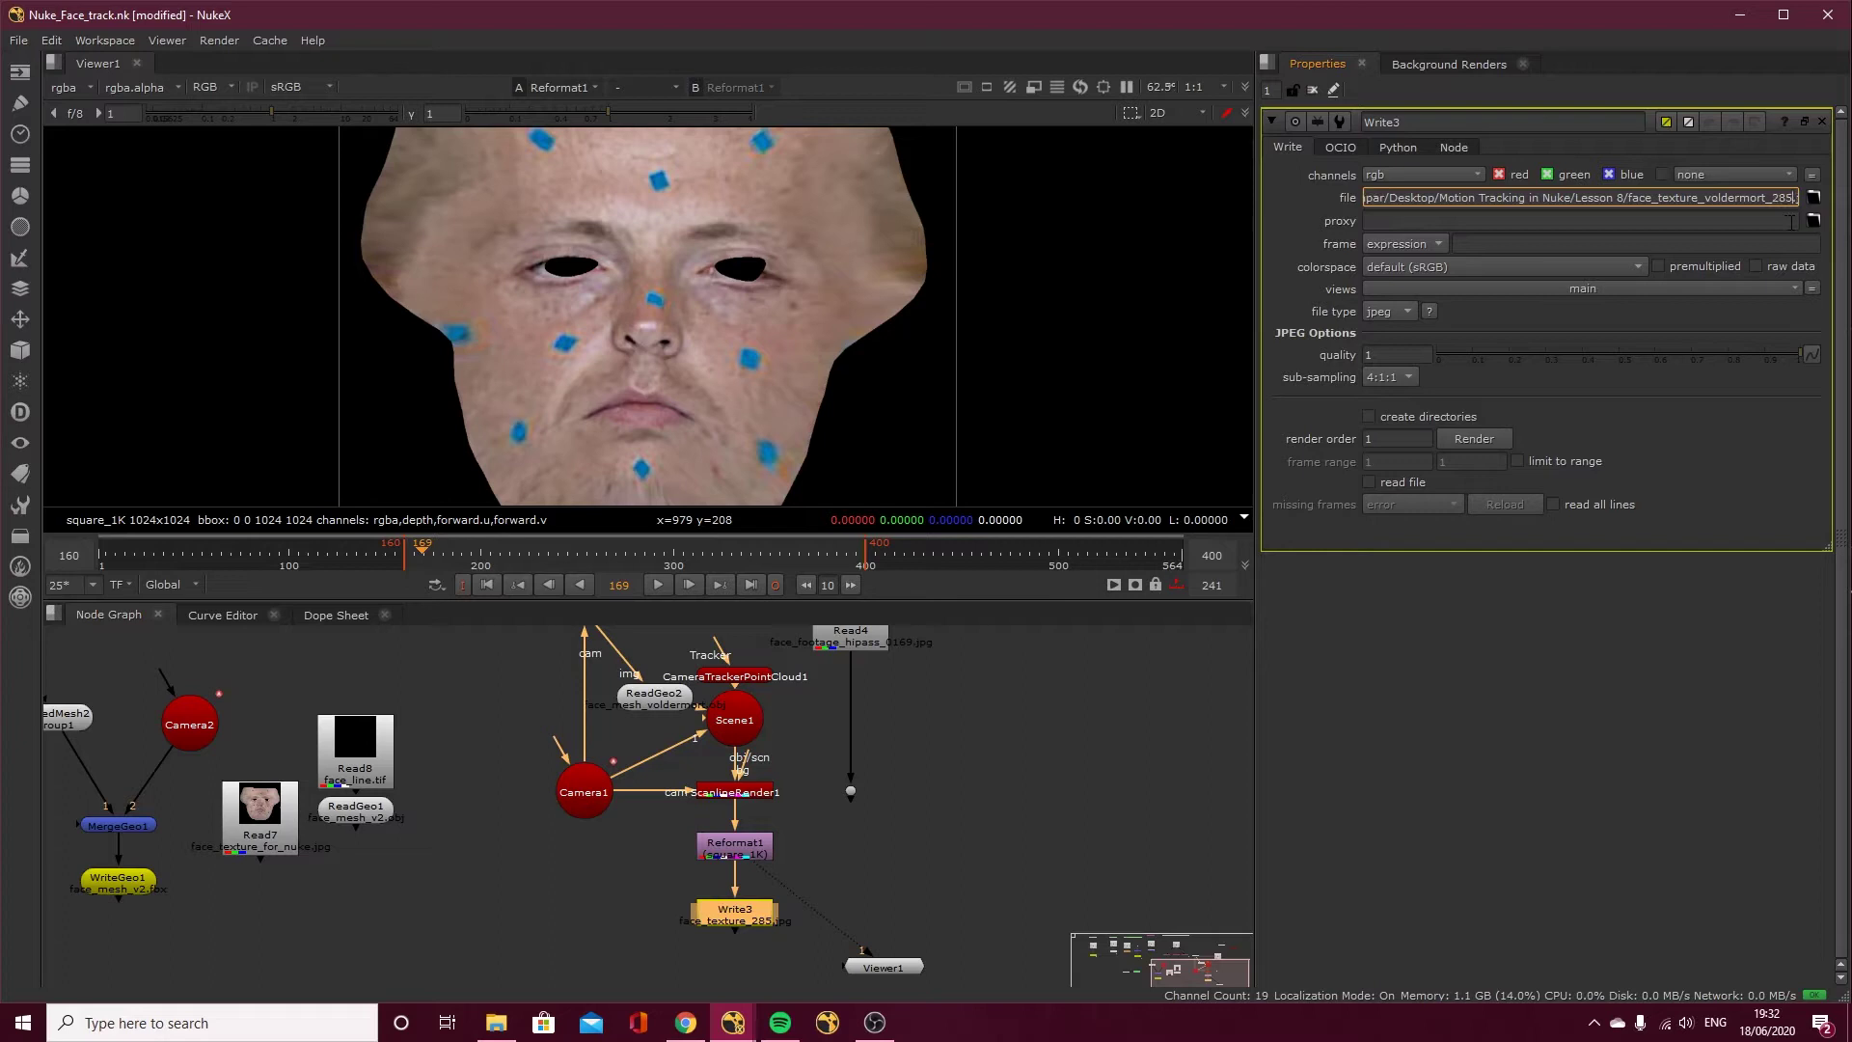
key("BackSpace")
key("BackSpace")
key("BackSpace")
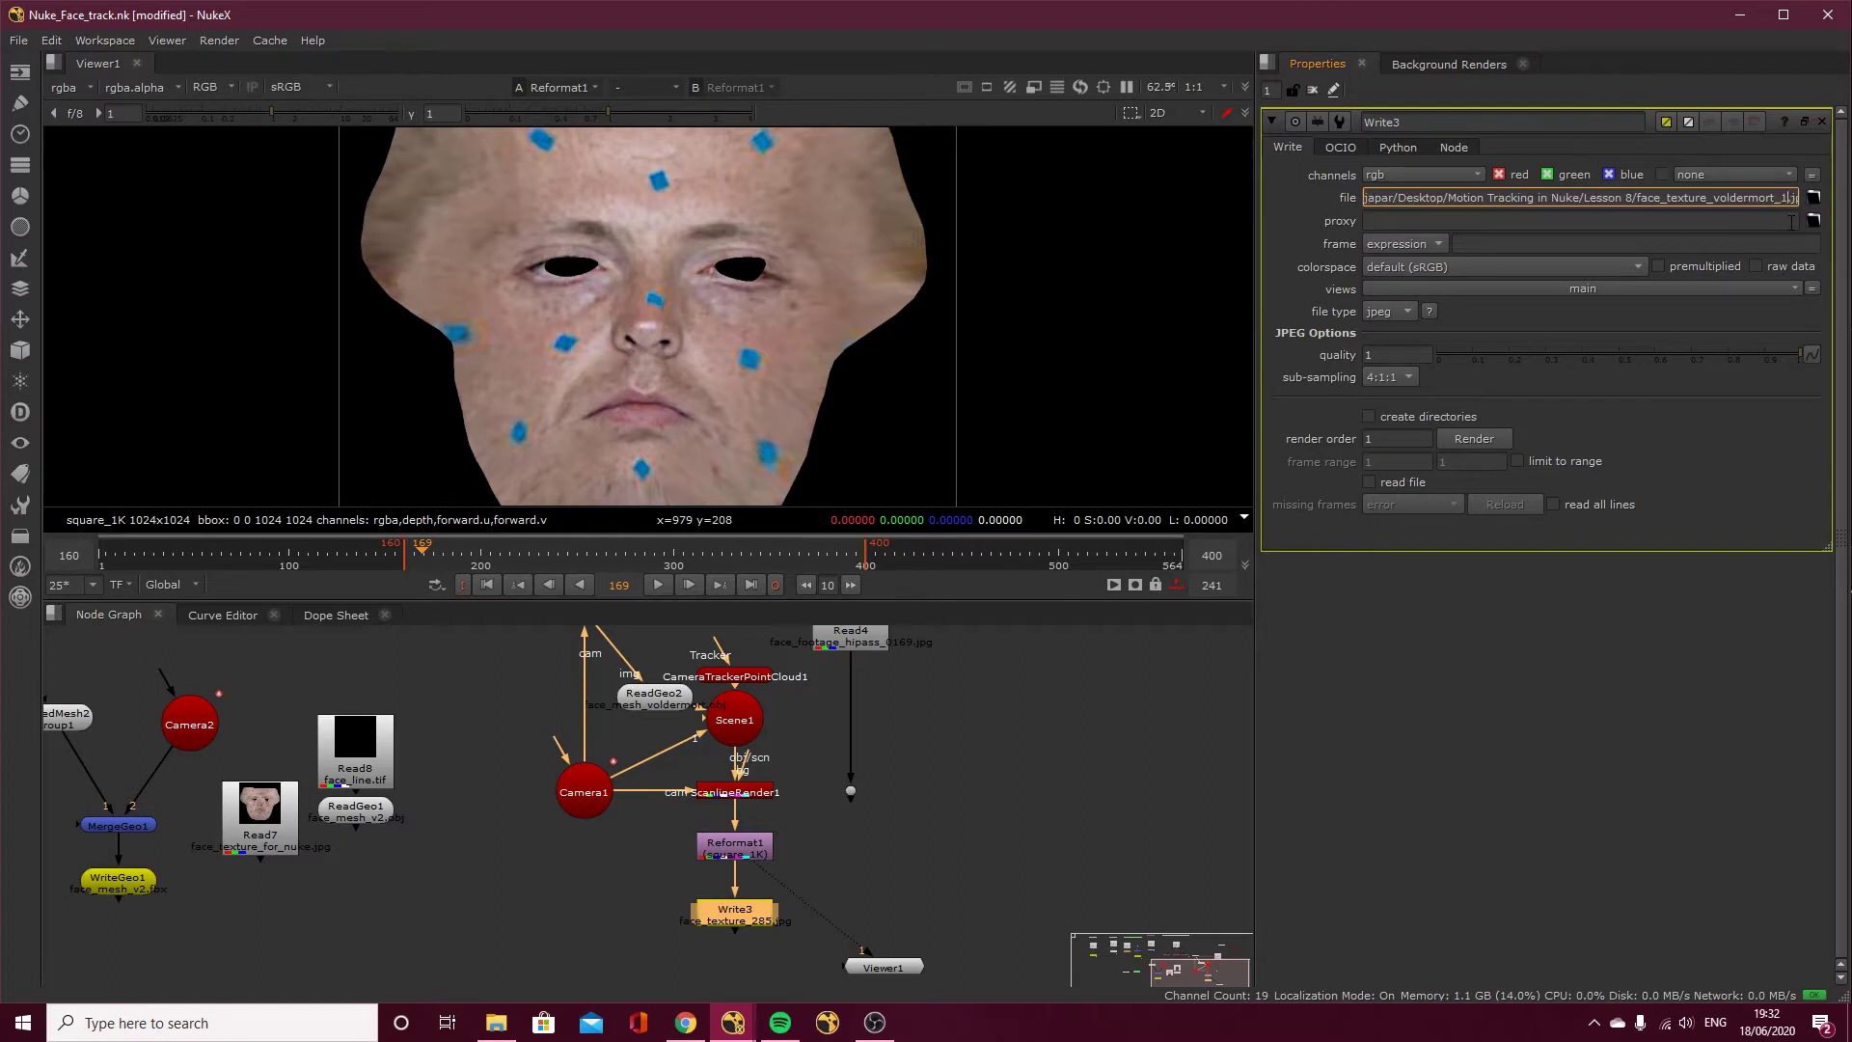
type("_170")
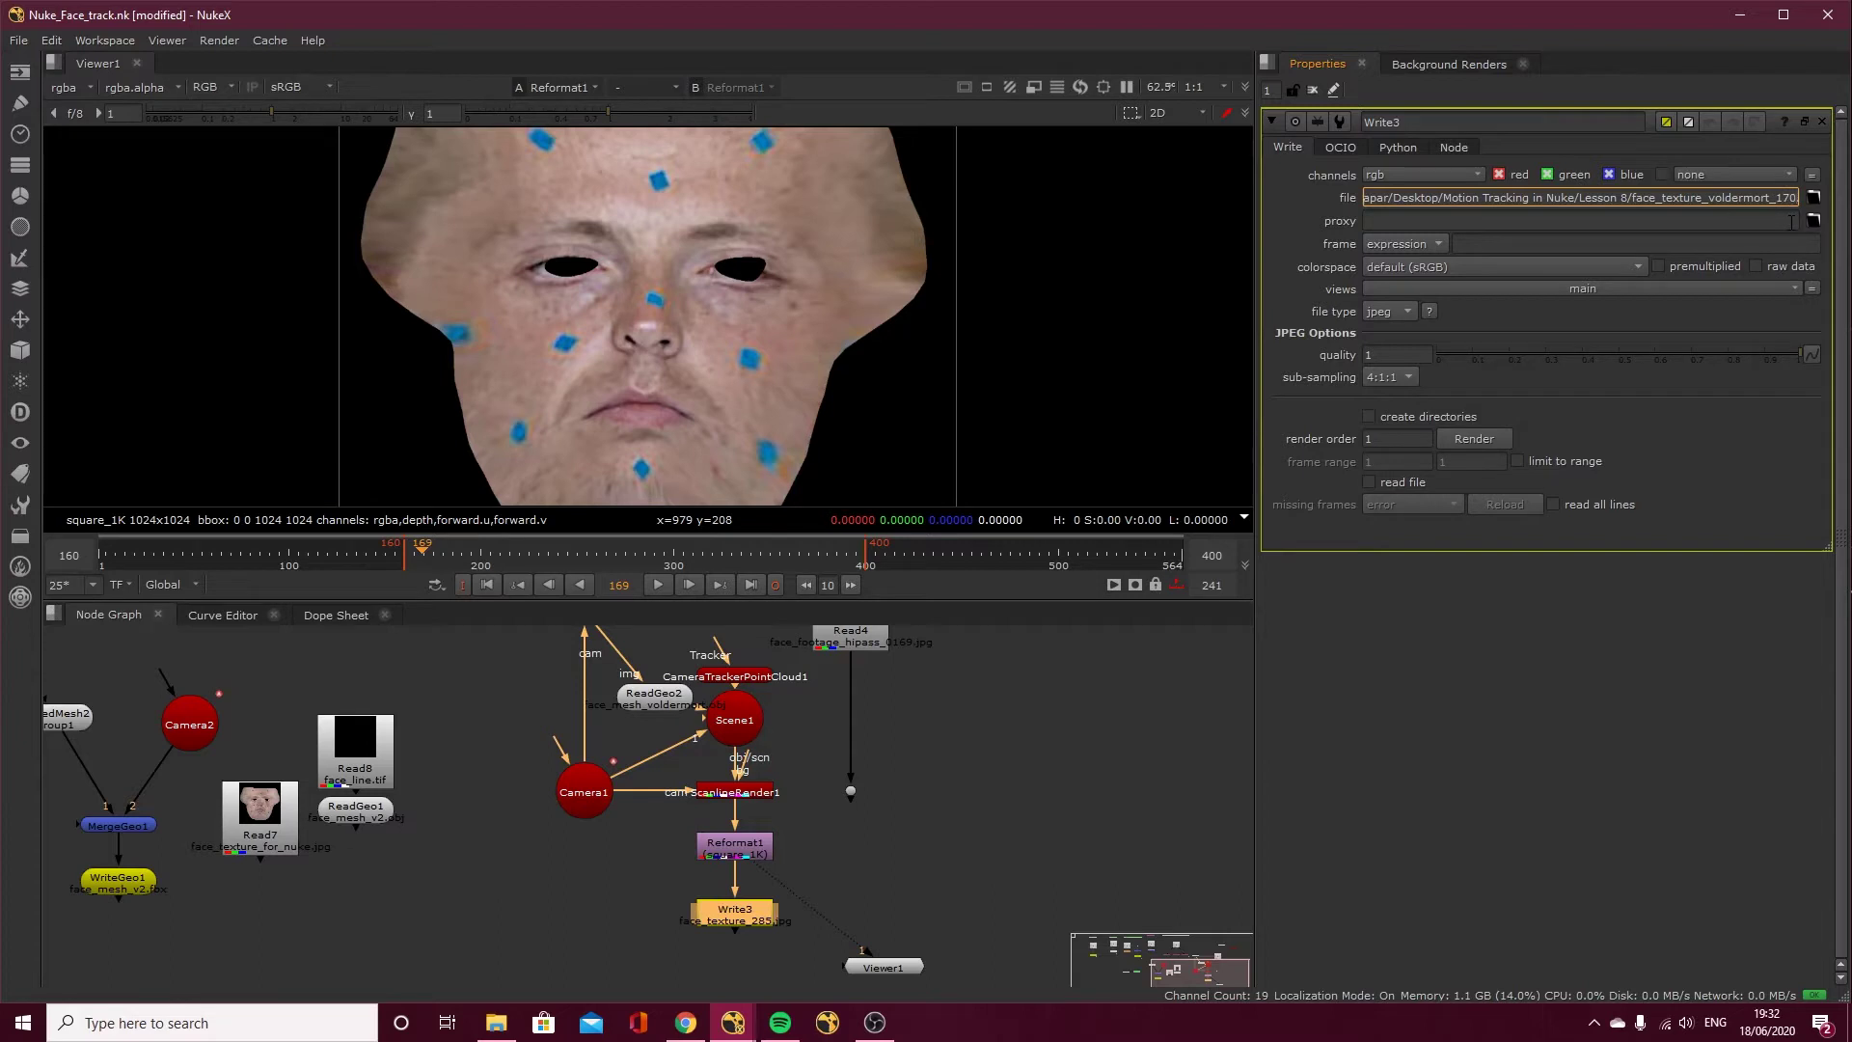
left_click(1174, 687)
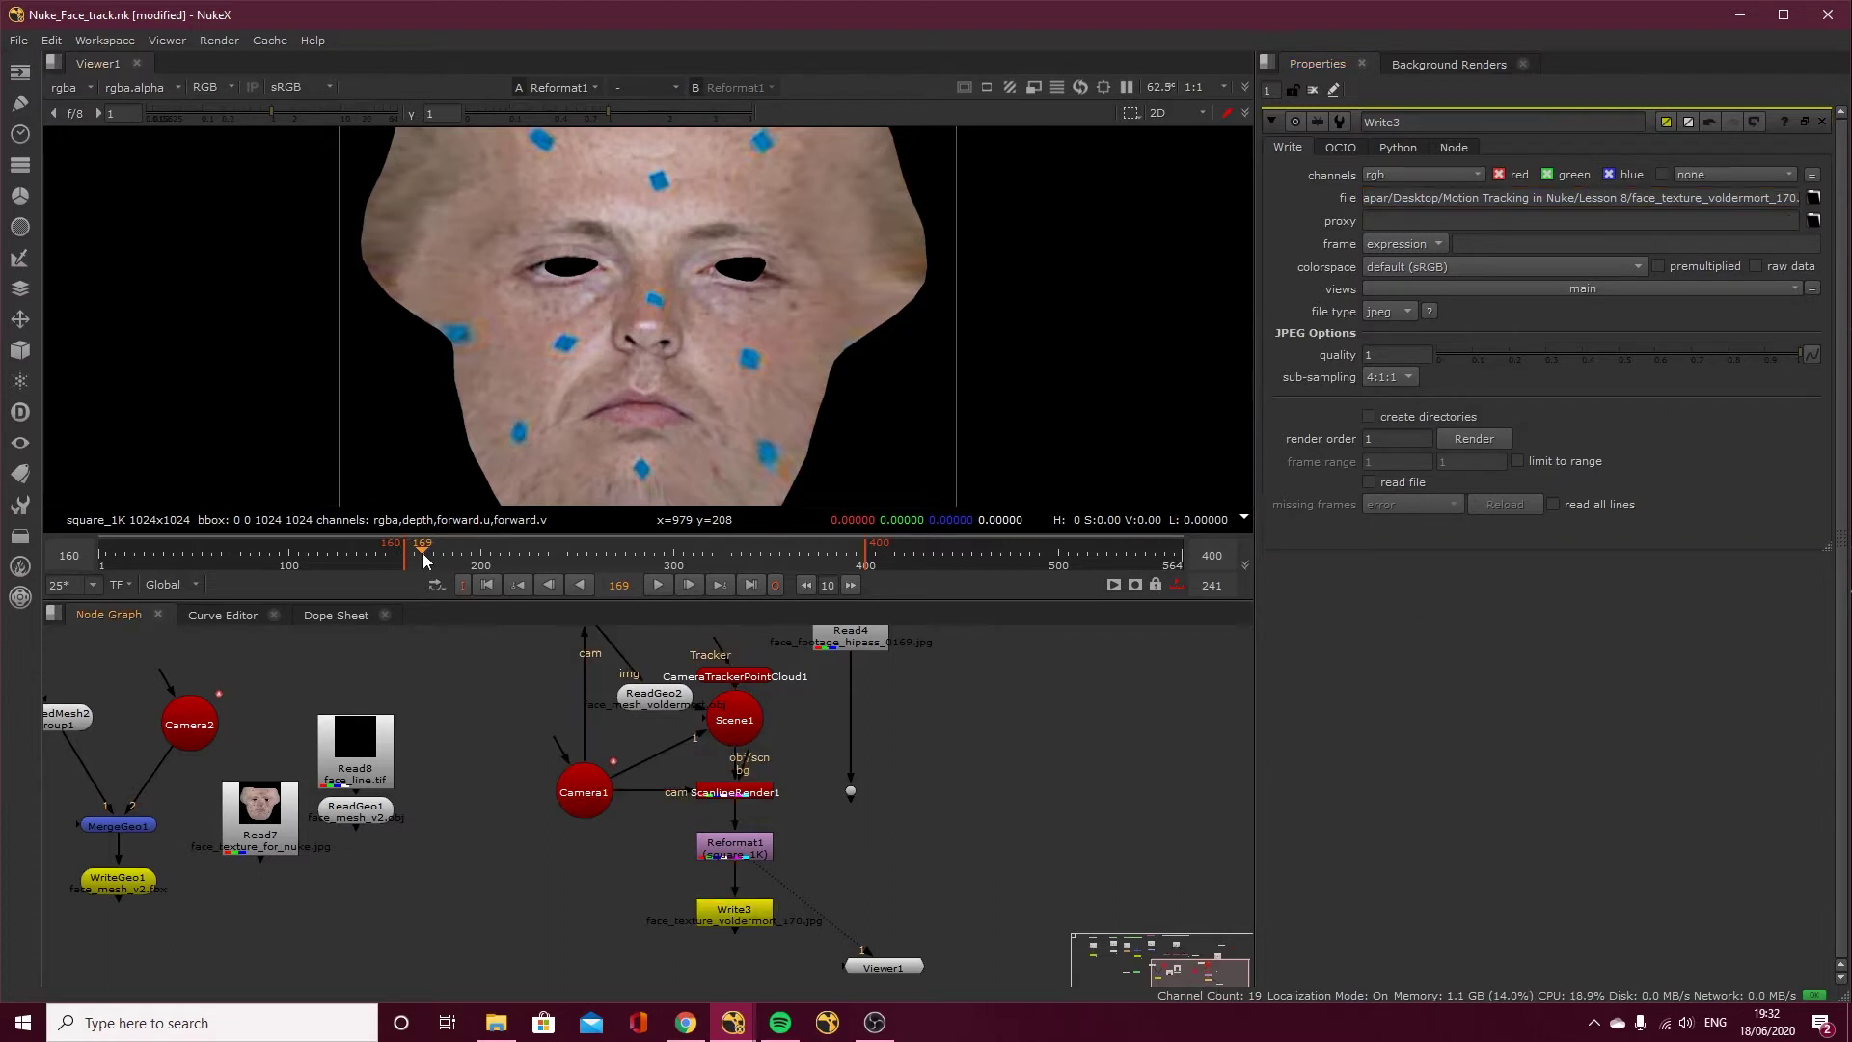
left_click(423, 553)
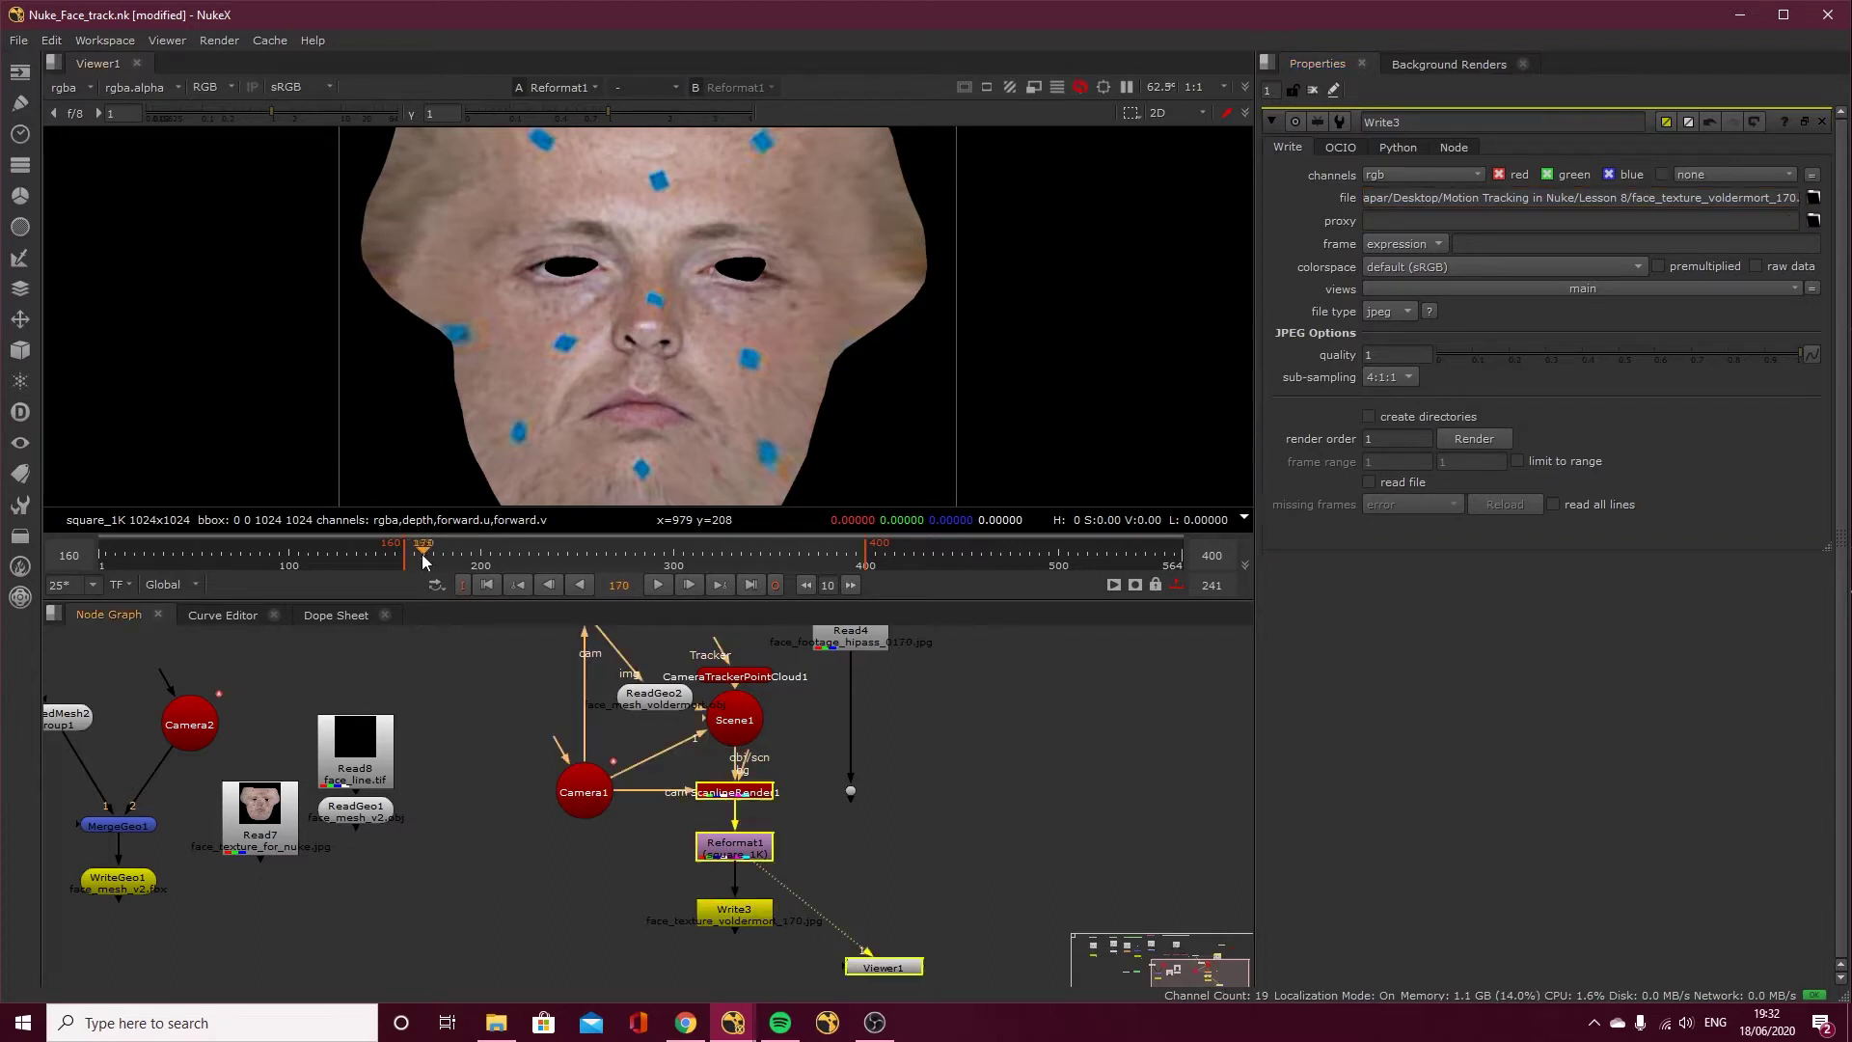
Render Write3 for the custom frame range 170.
left_click(1474, 439)
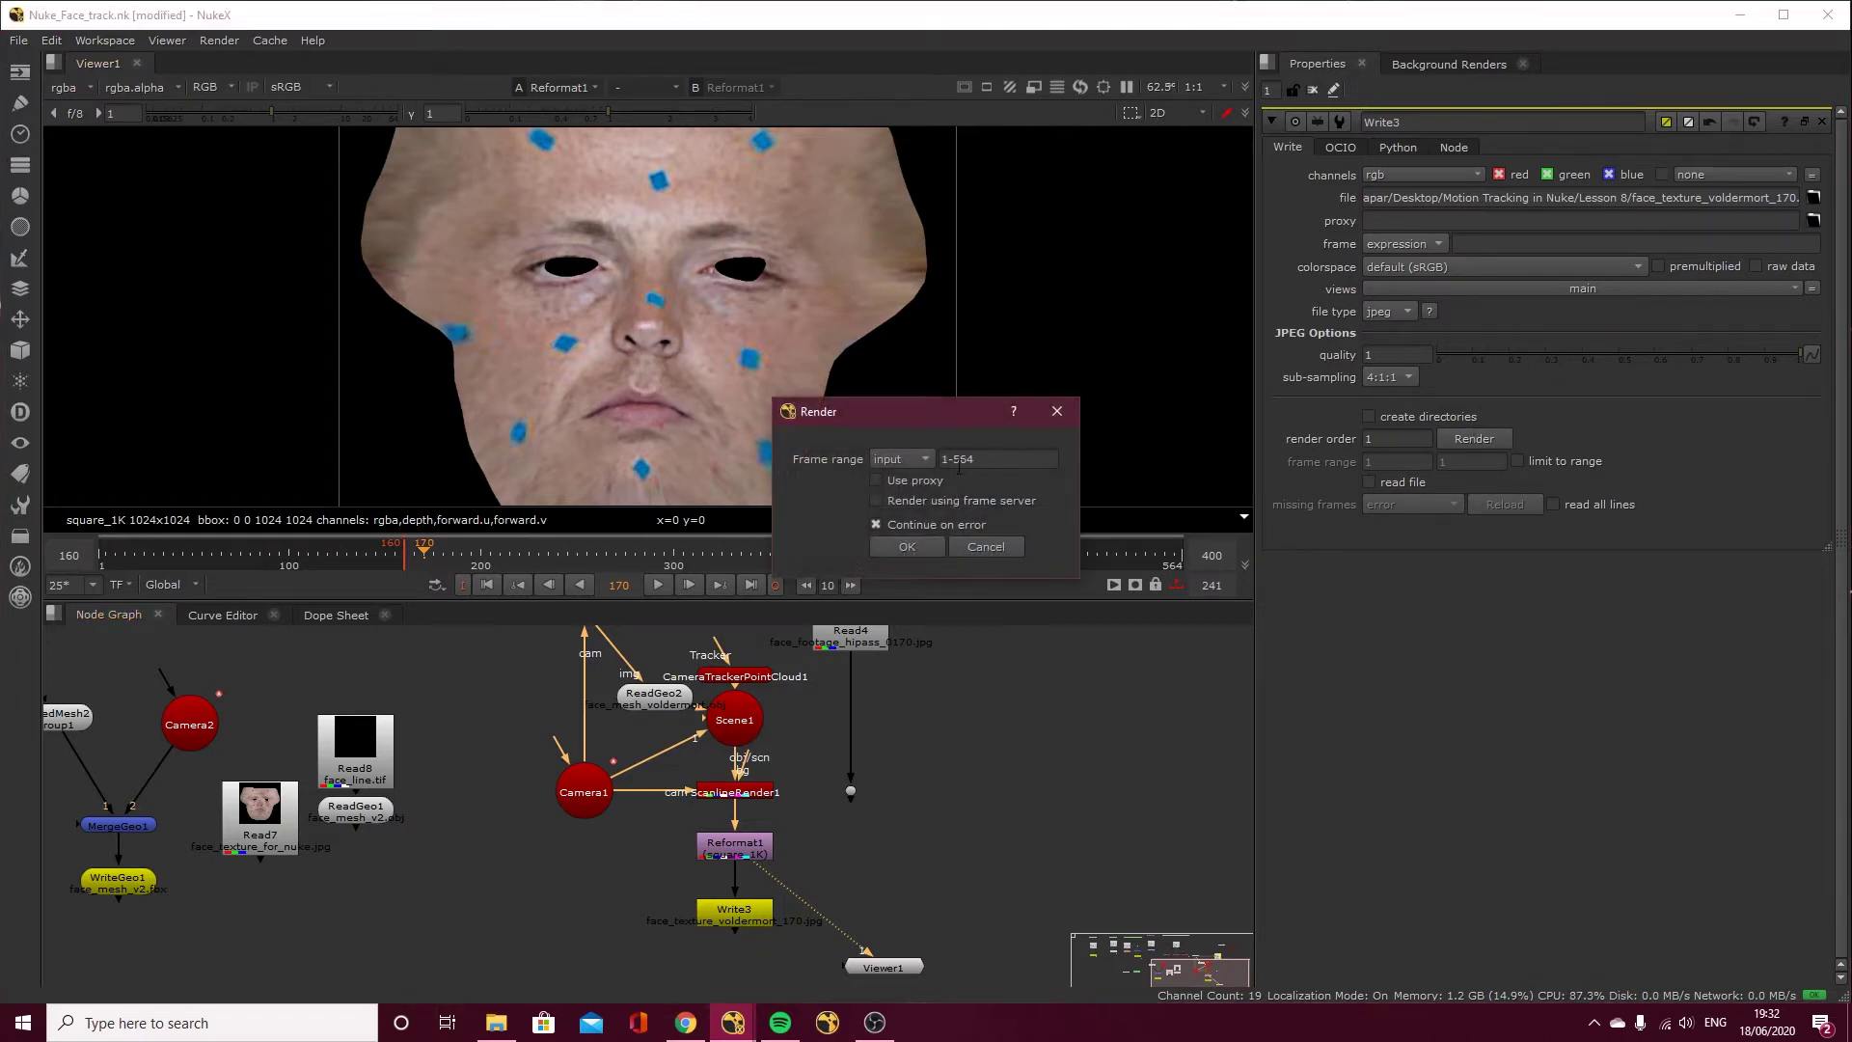
type("170")
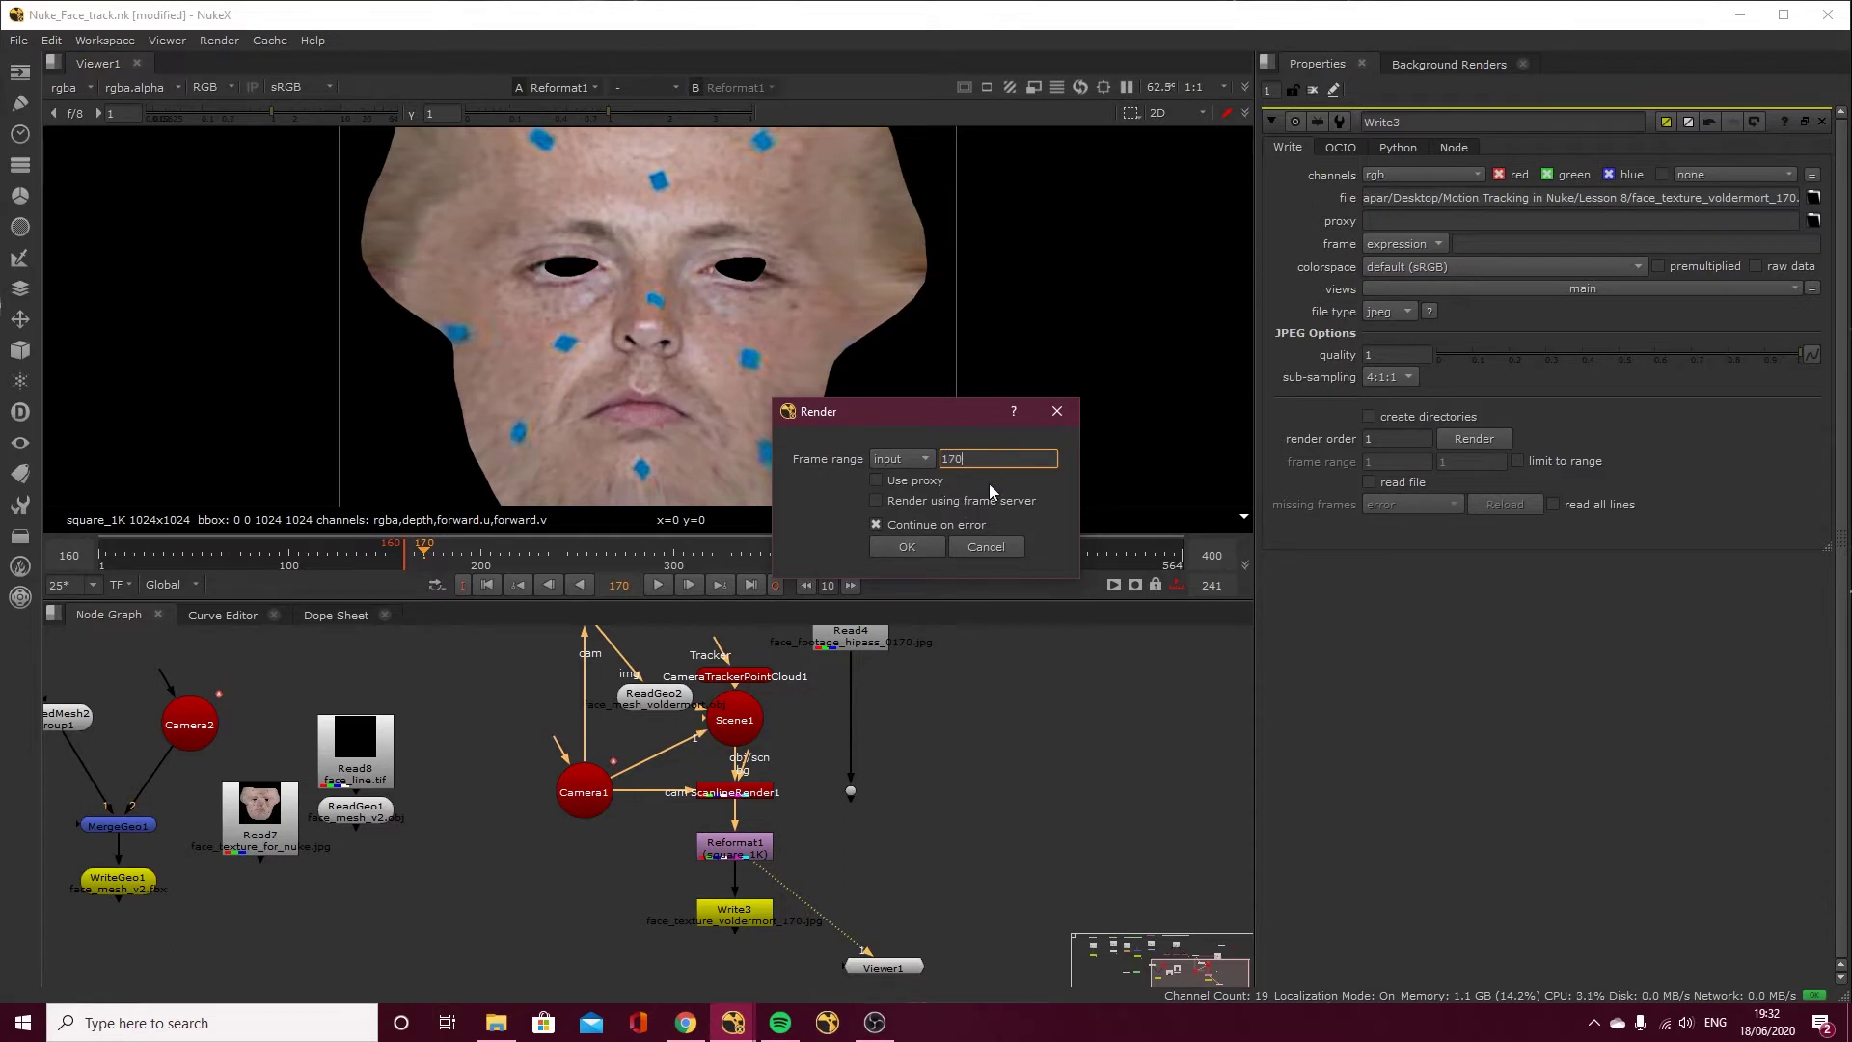
left_click(924, 461)
left_click(947, 482)
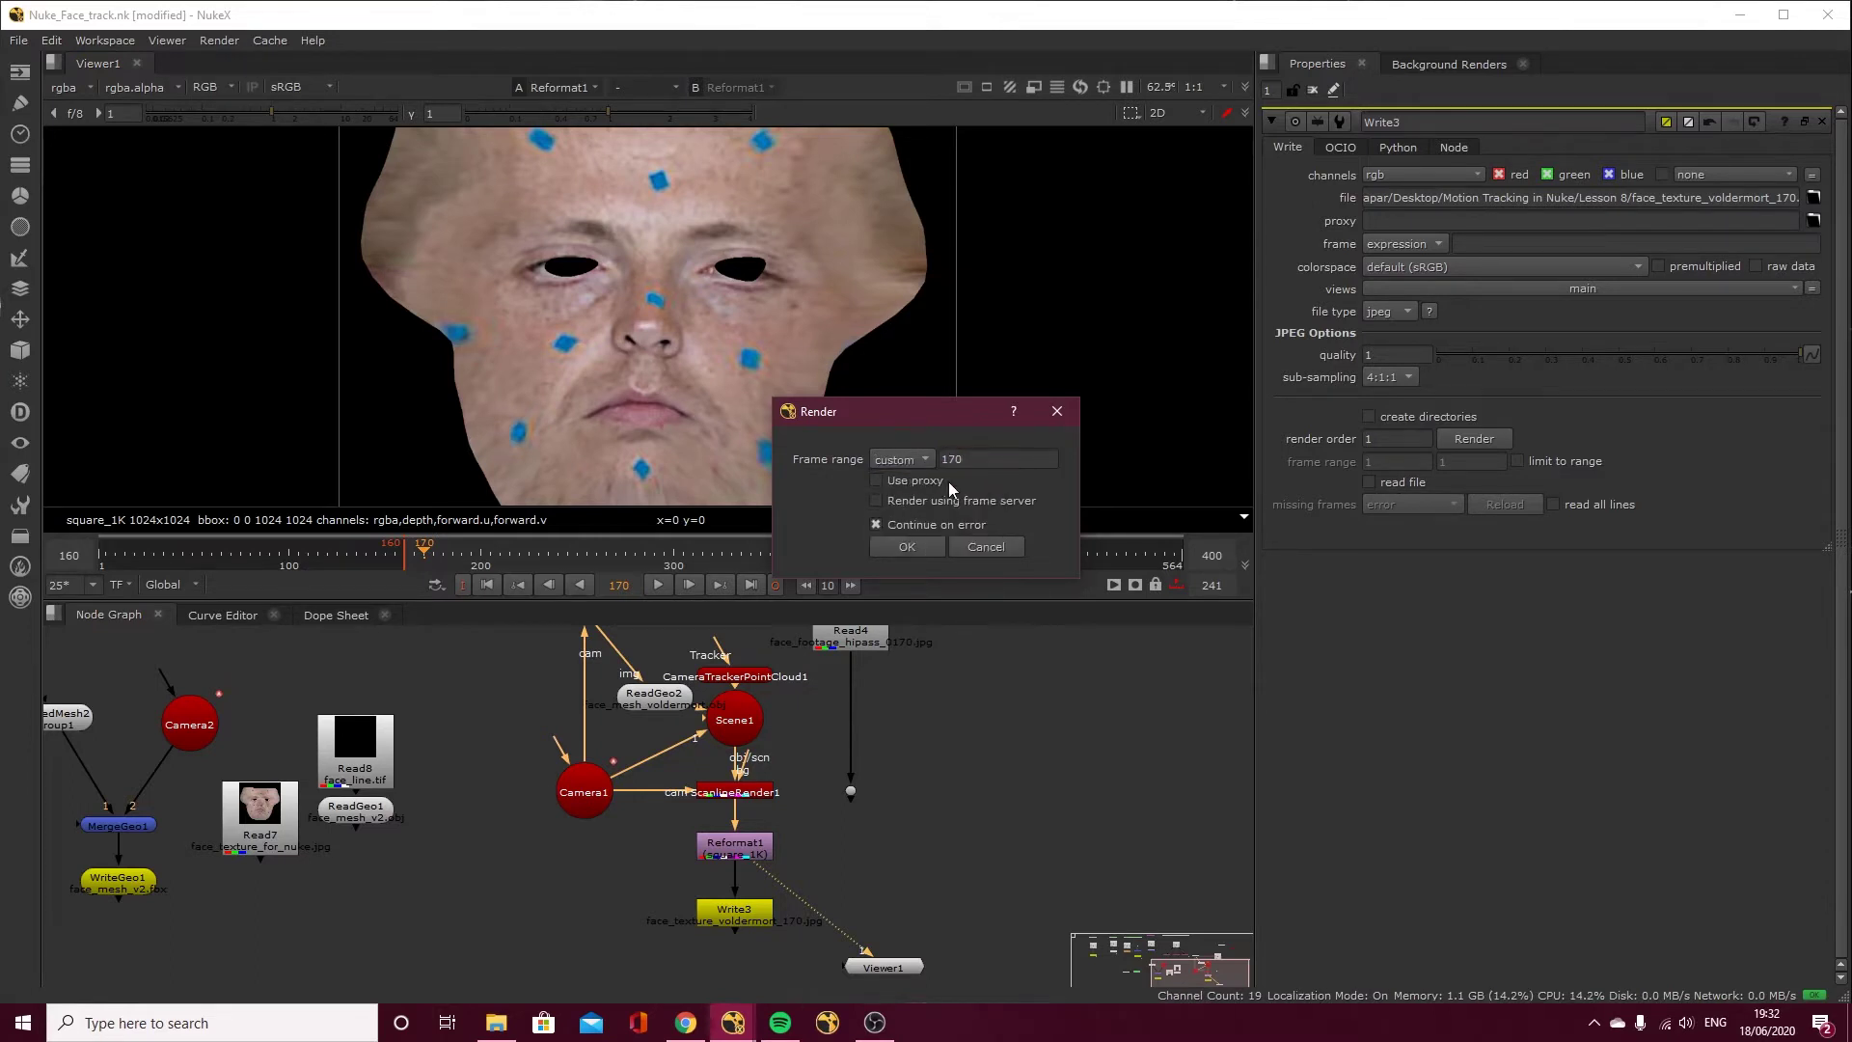
left_click(918, 542)
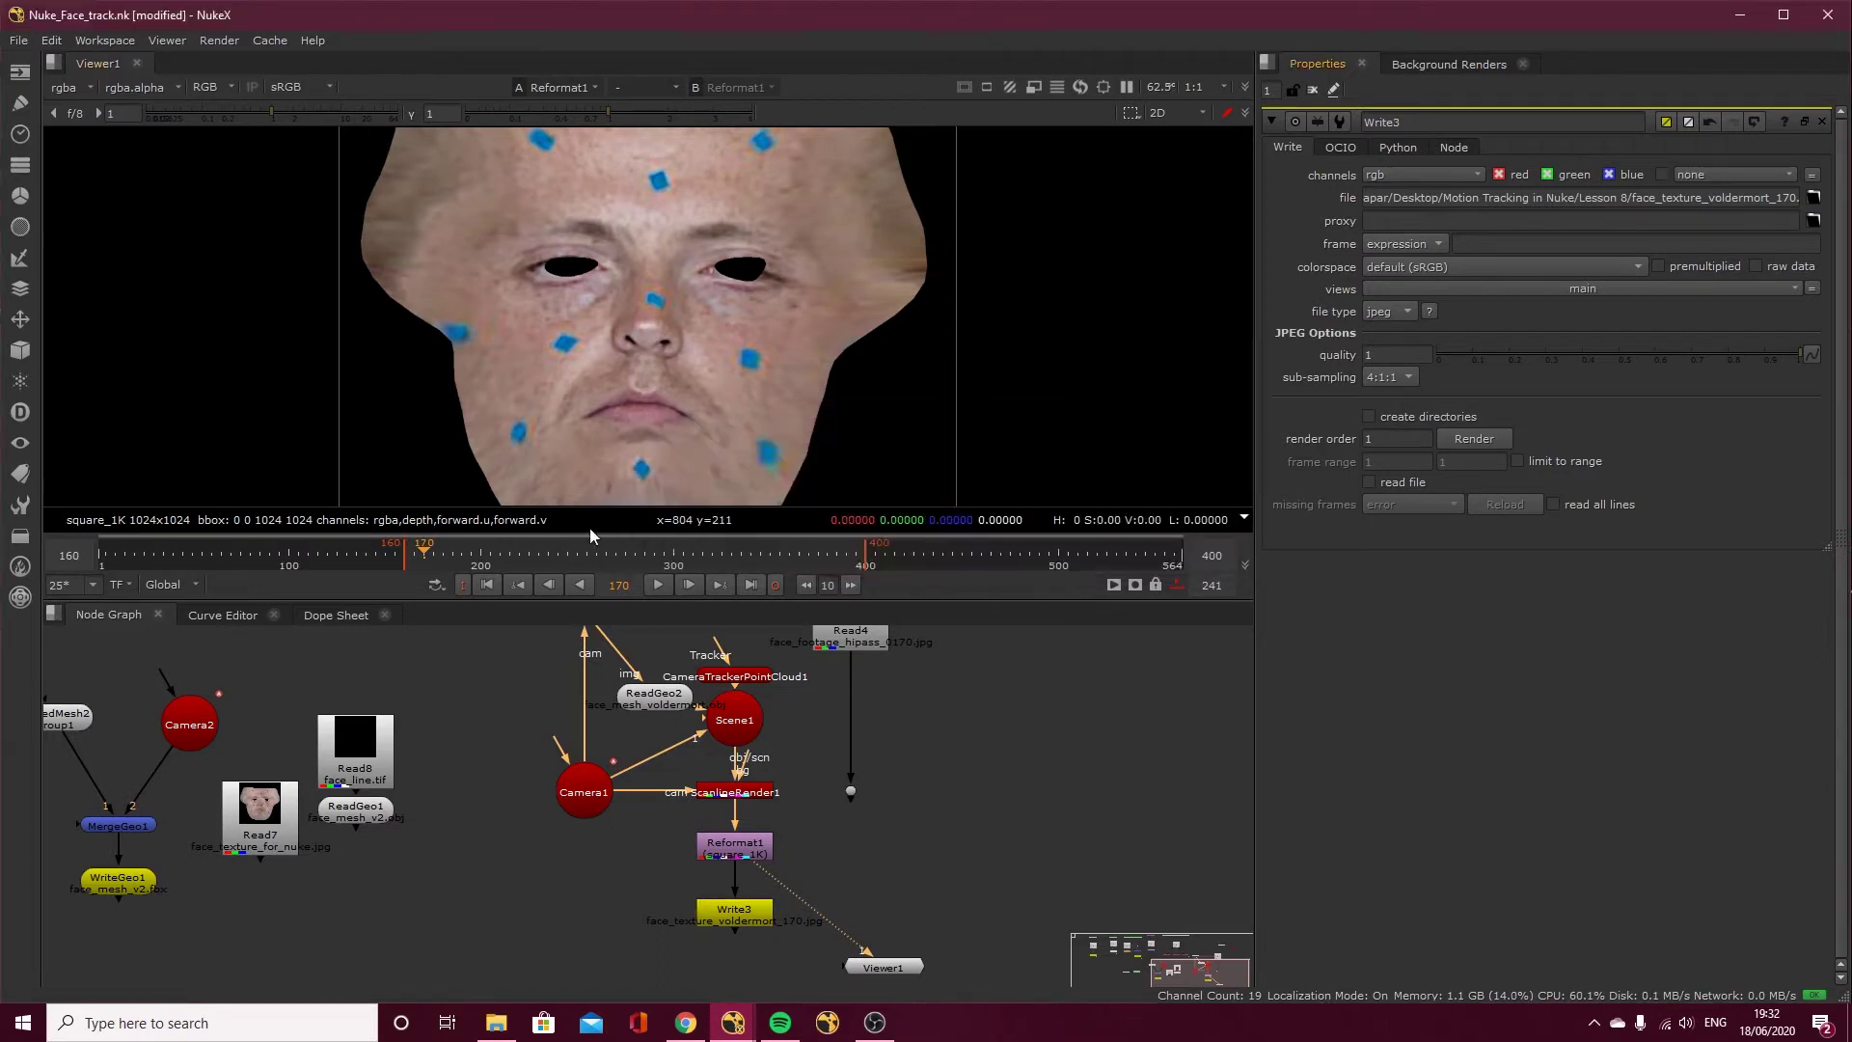
At frame 214, rename the output to end in _214 and render frame 214.
left_click(509, 558)
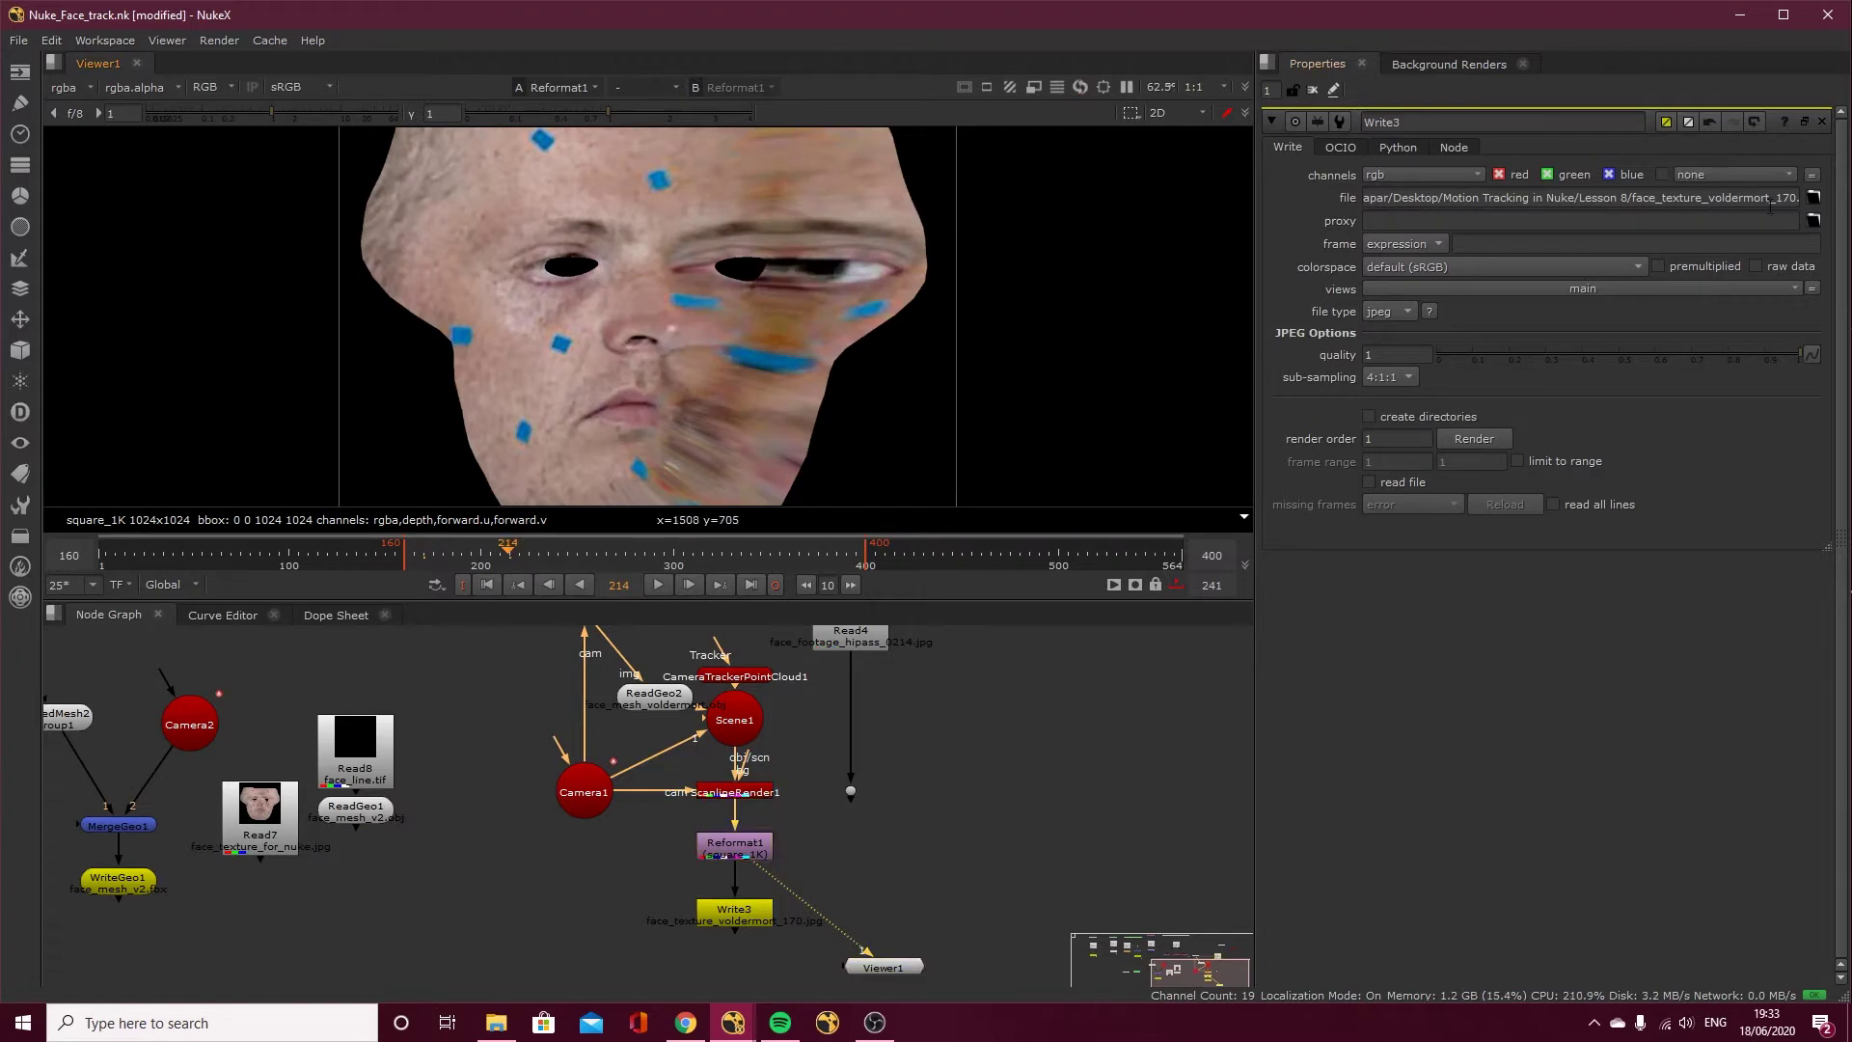
left_click_drag(1774, 198, 1790, 198)
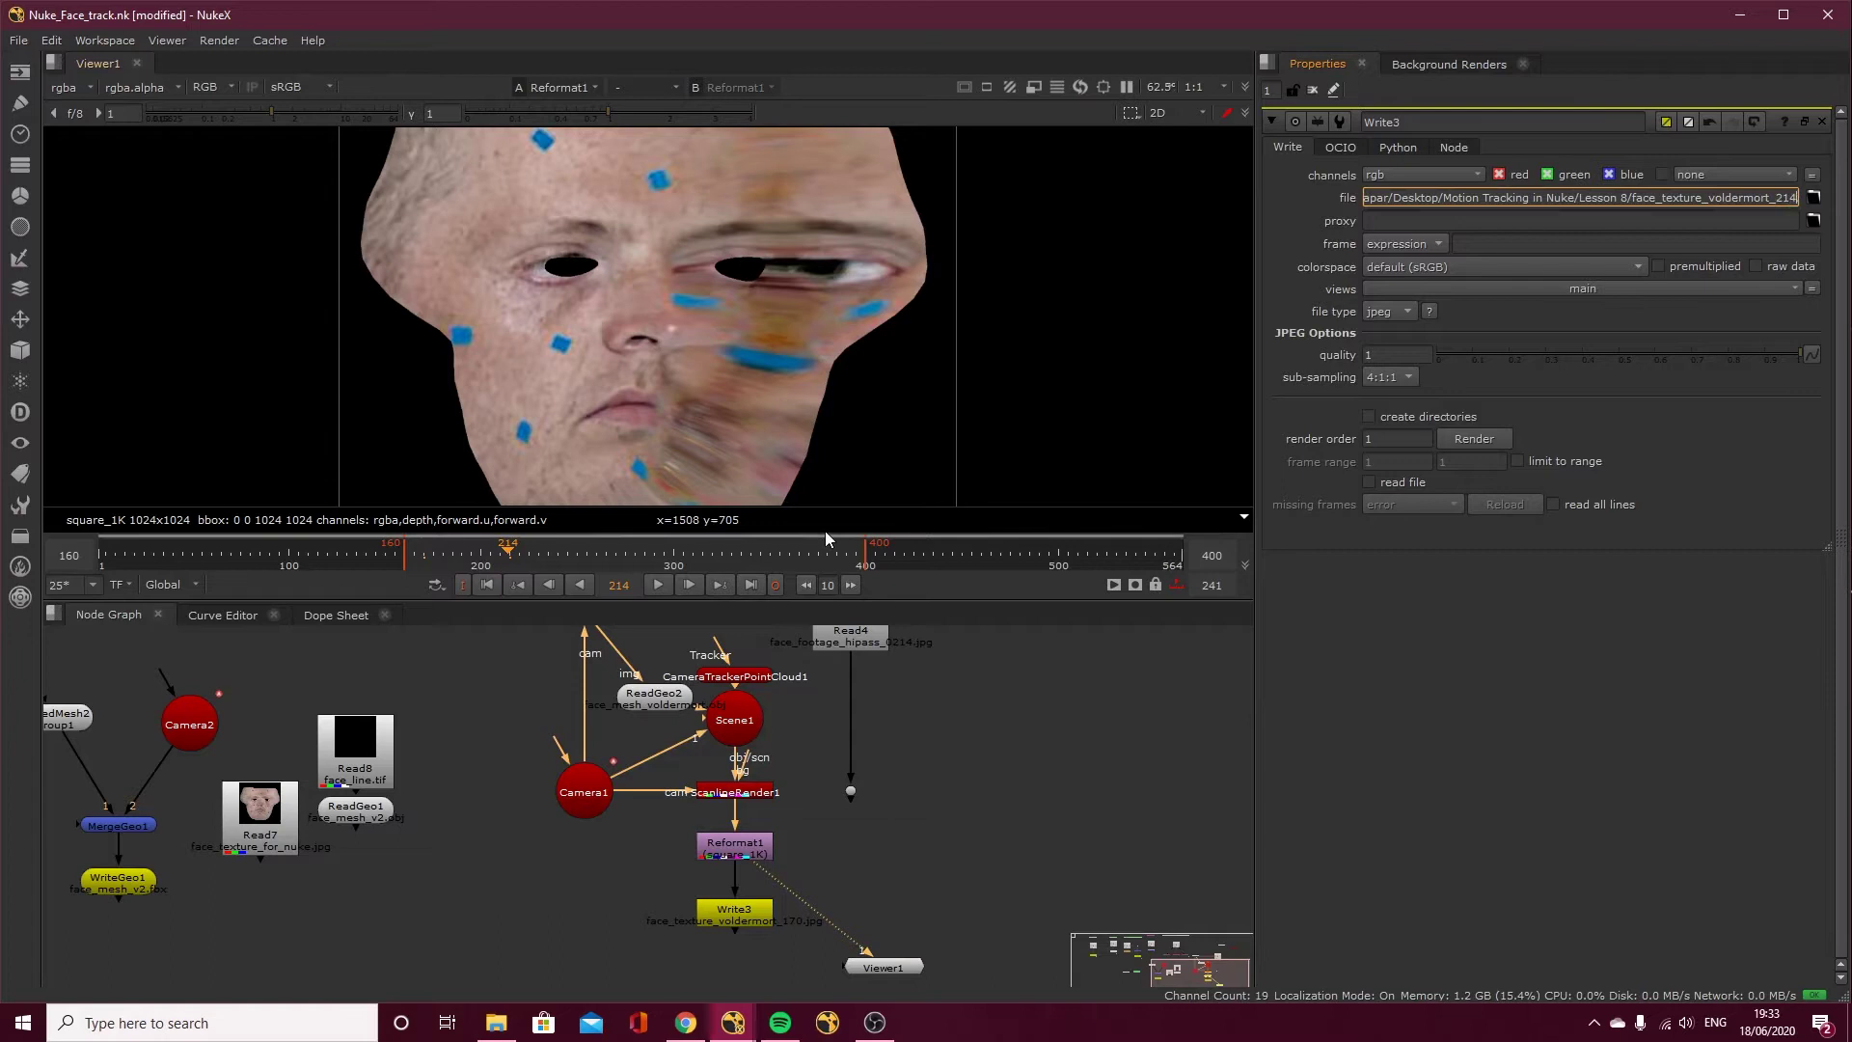
left_click(755, 909)
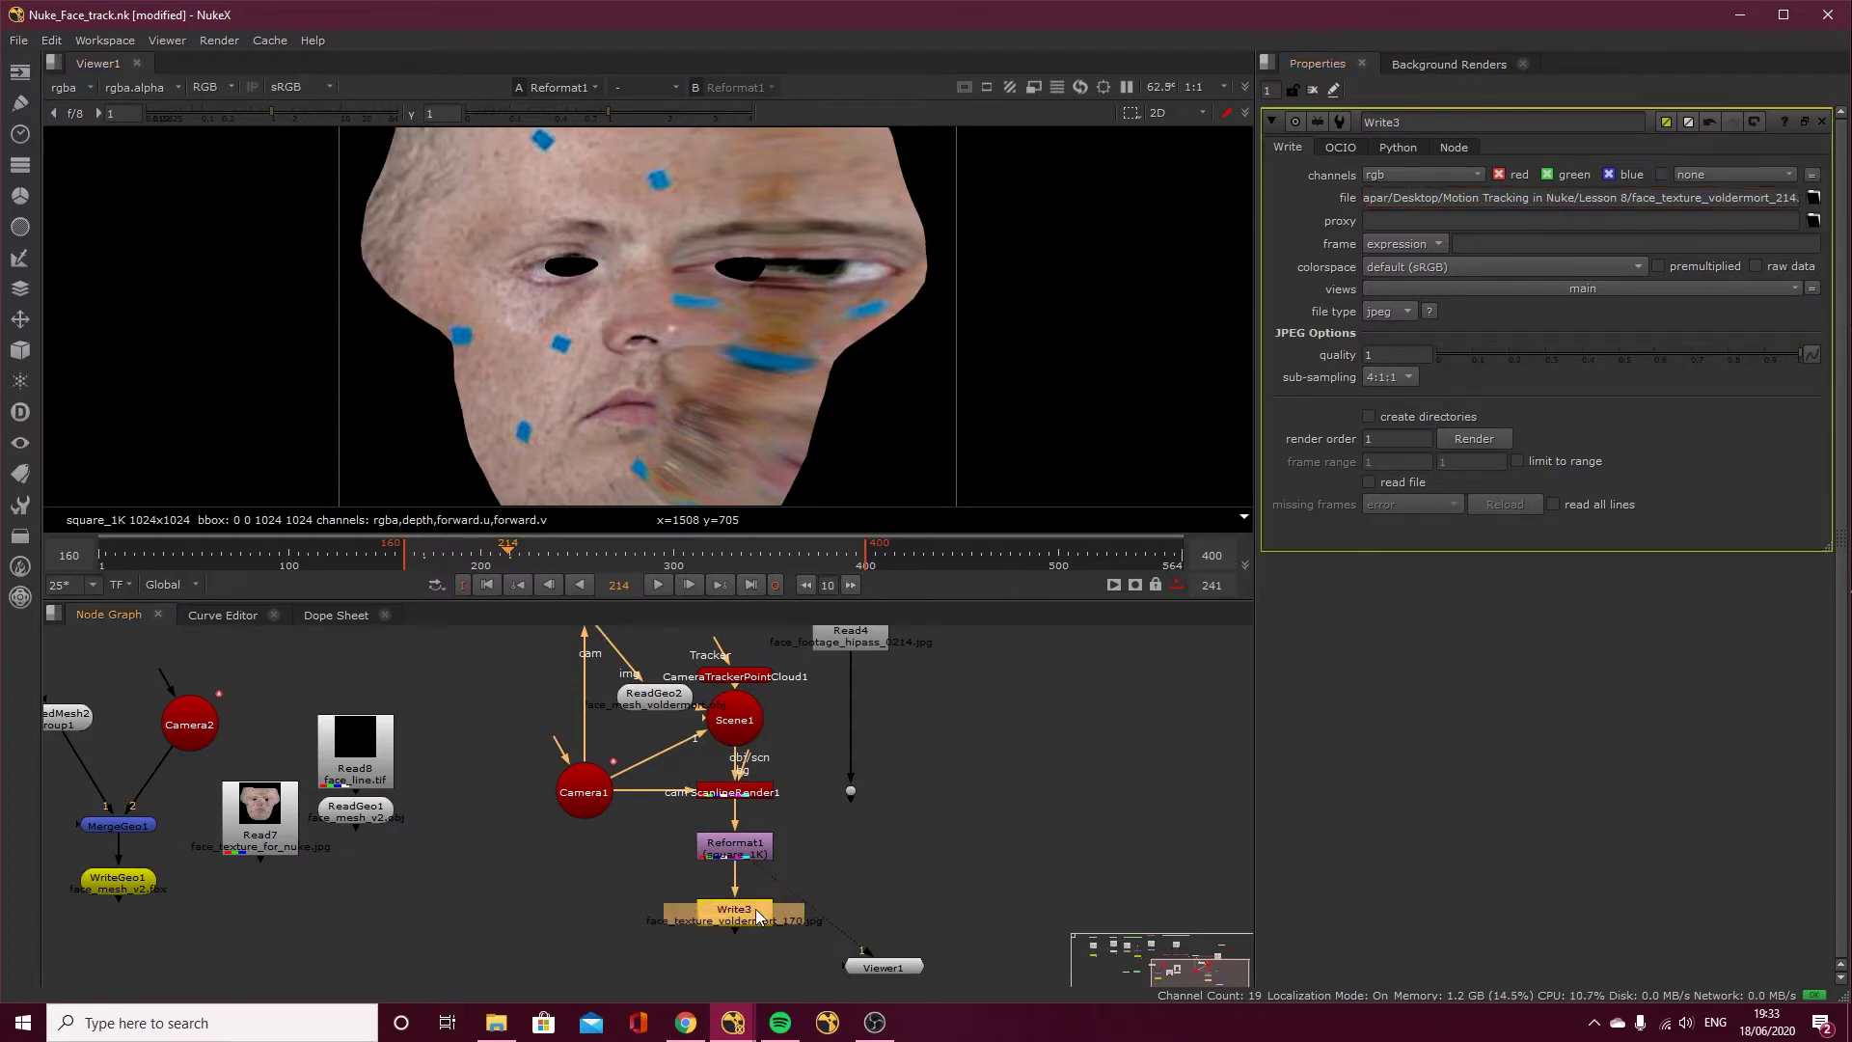
left_click(1463, 440)
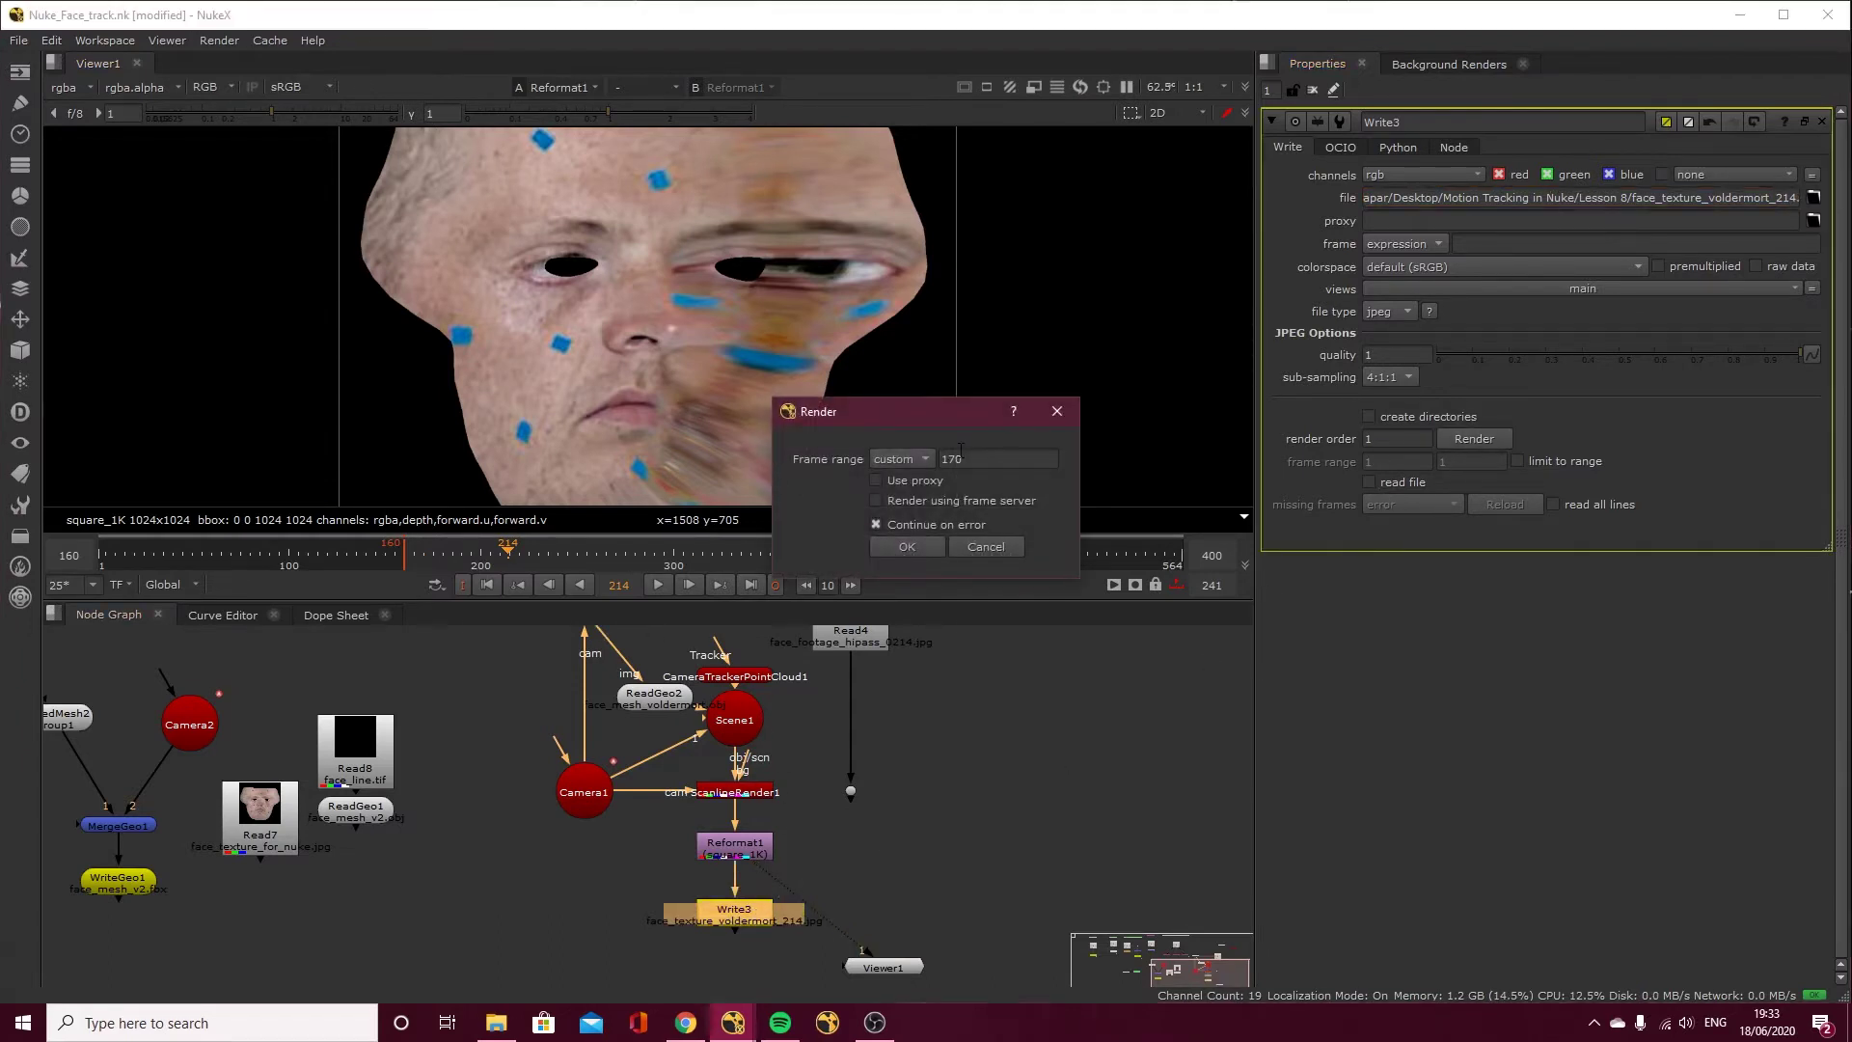
type("214")
left_click(922, 543)
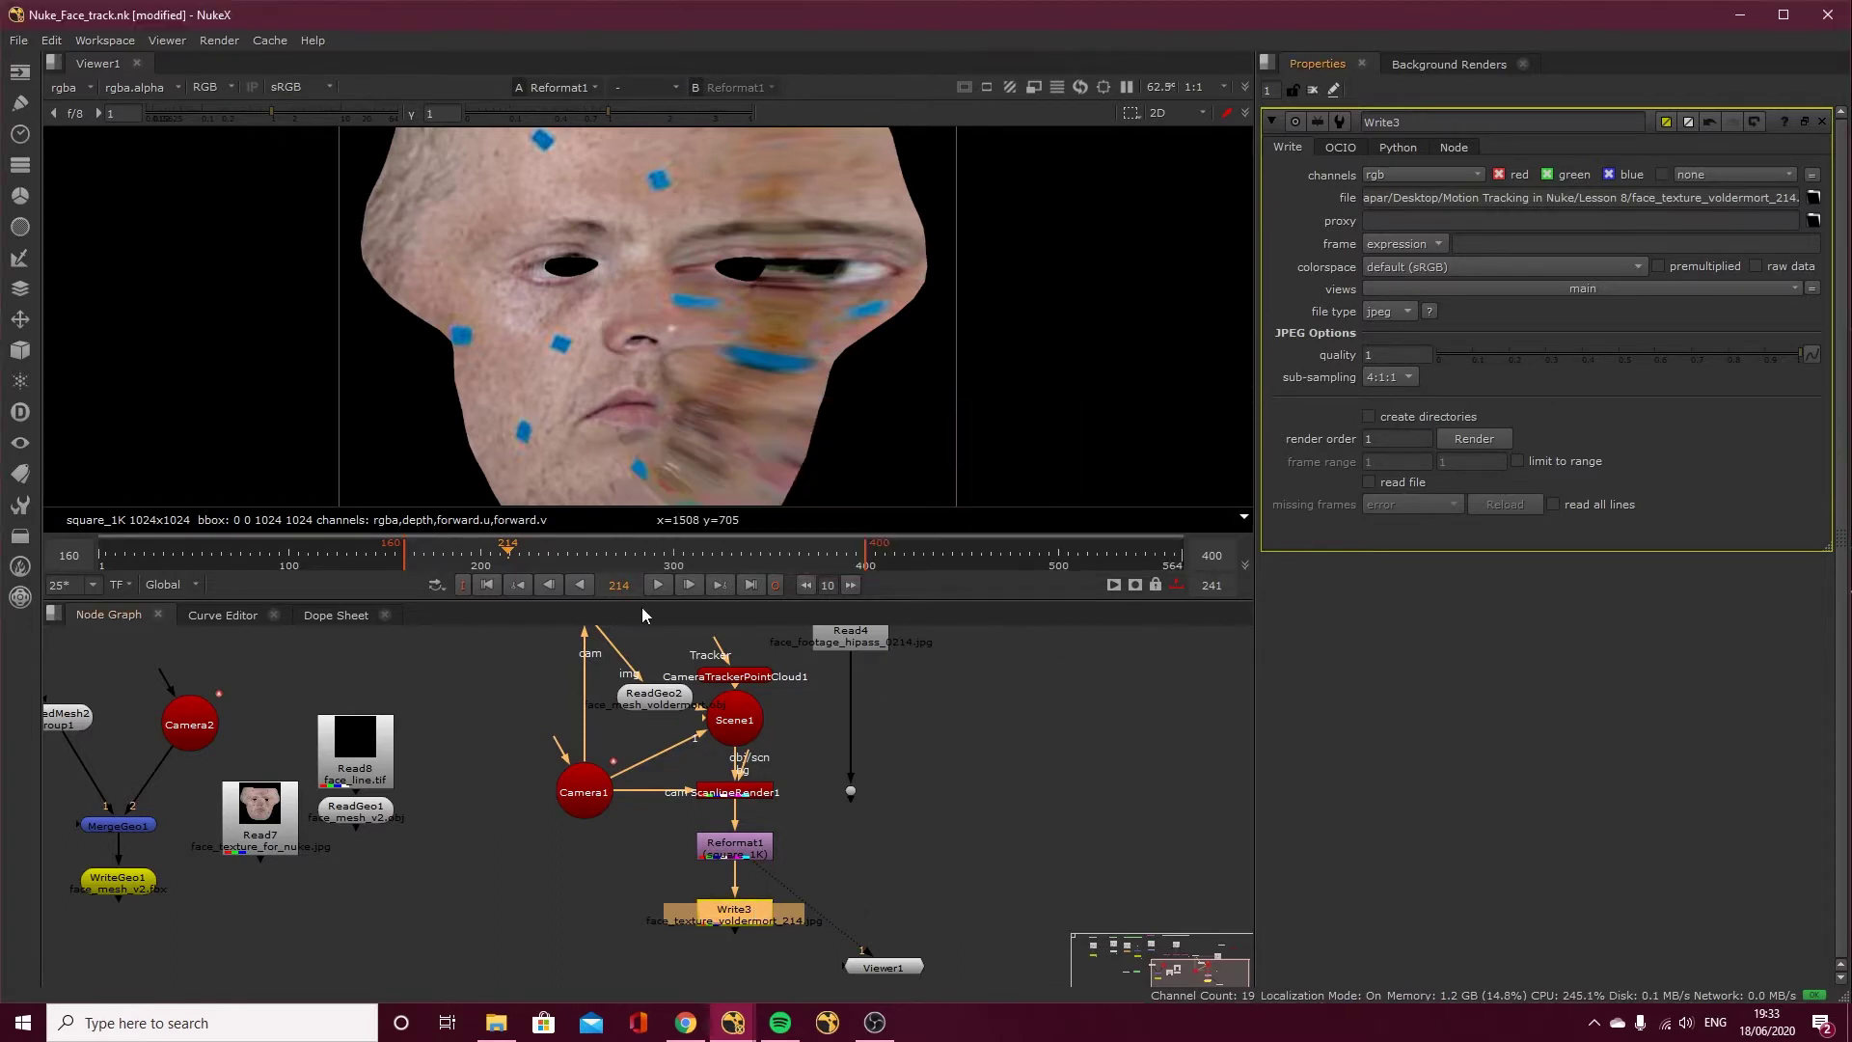
At frame 285, rename the output to end in _285 and render frame 285.
left_click(650, 558)
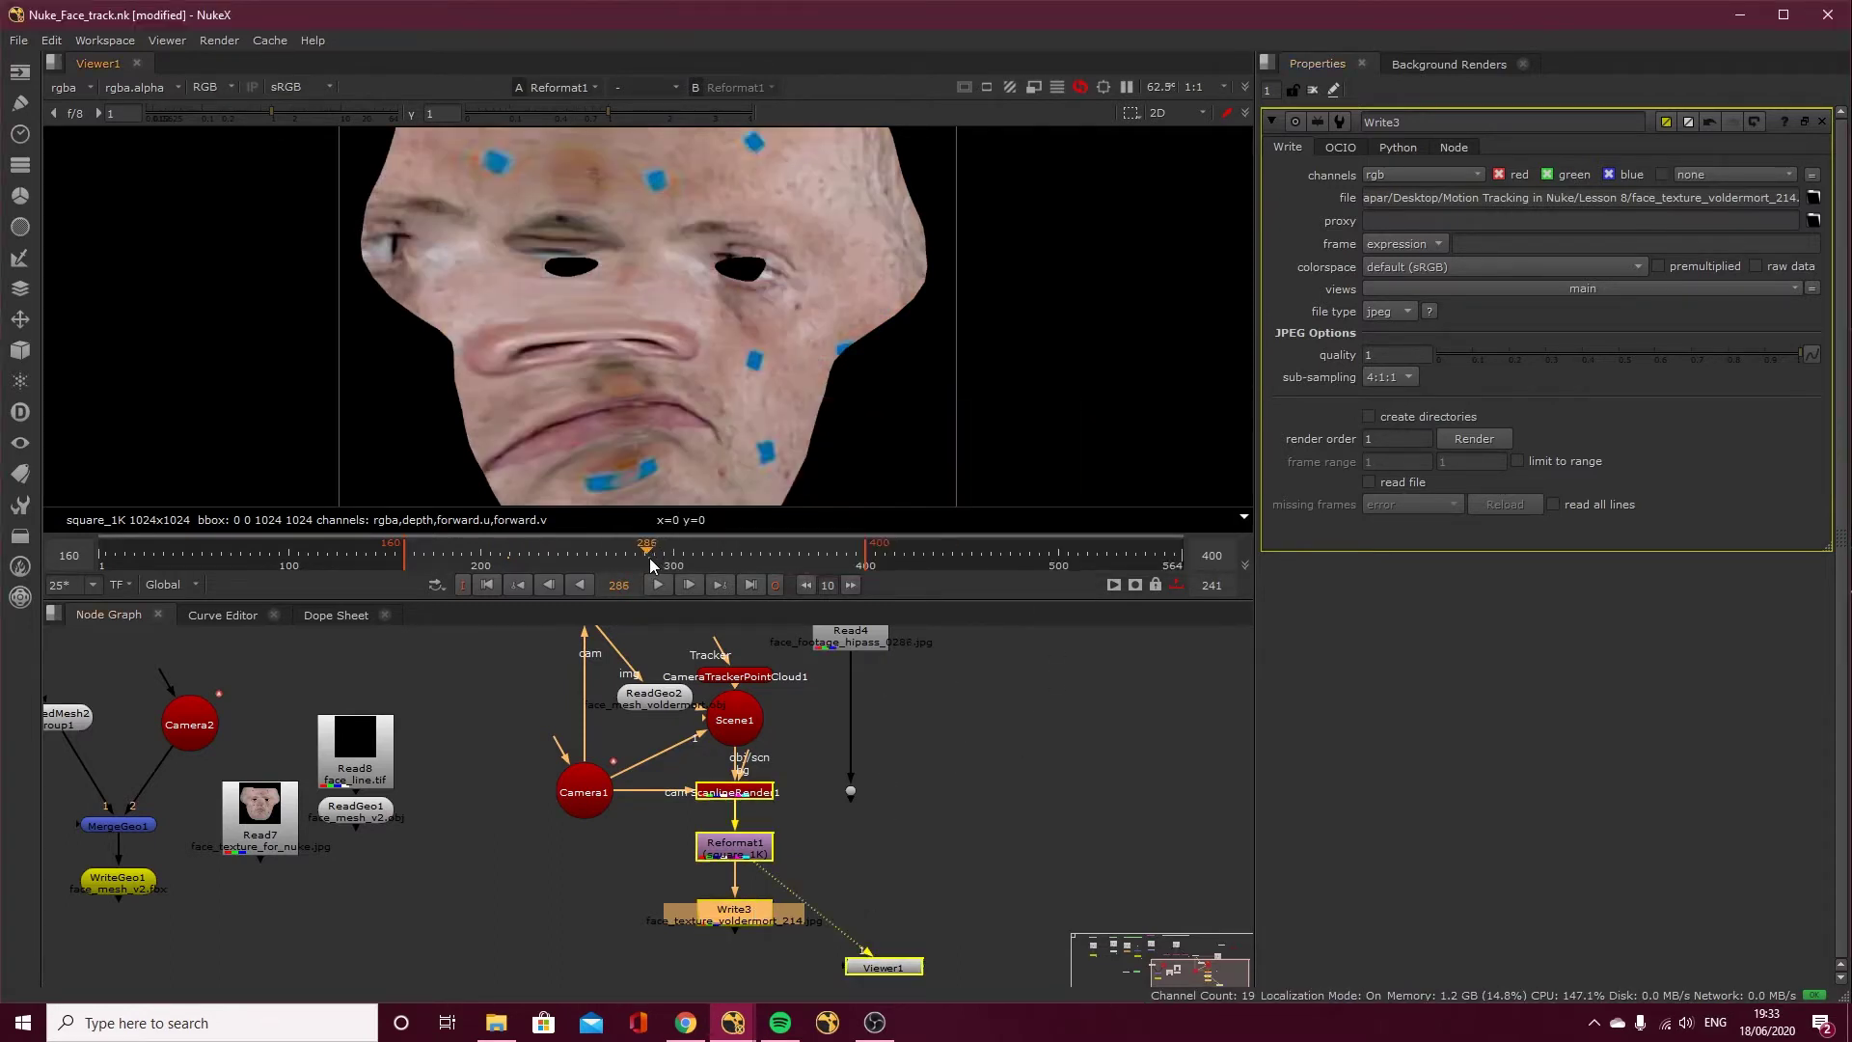
key("Left")
left_click_drag(1784, 196, 1798, 197)
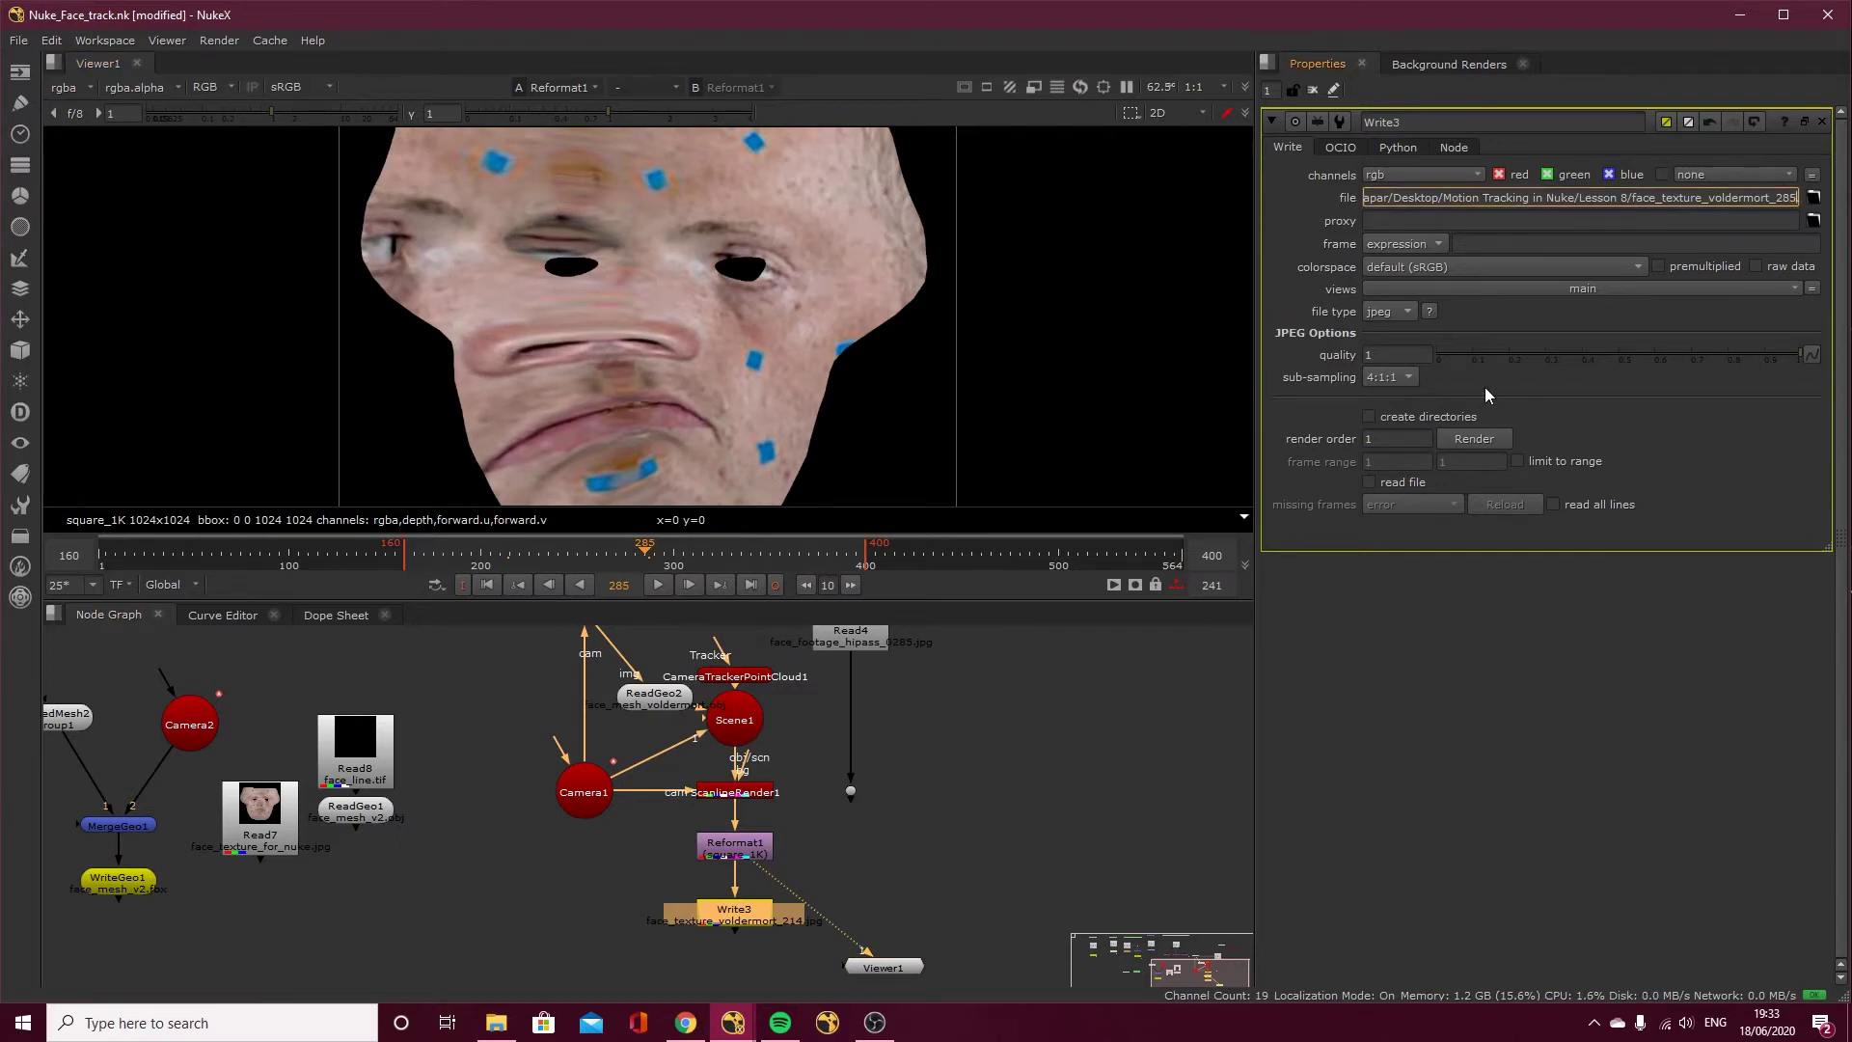
left_click(1118, 710)
left_click(1473, 439)
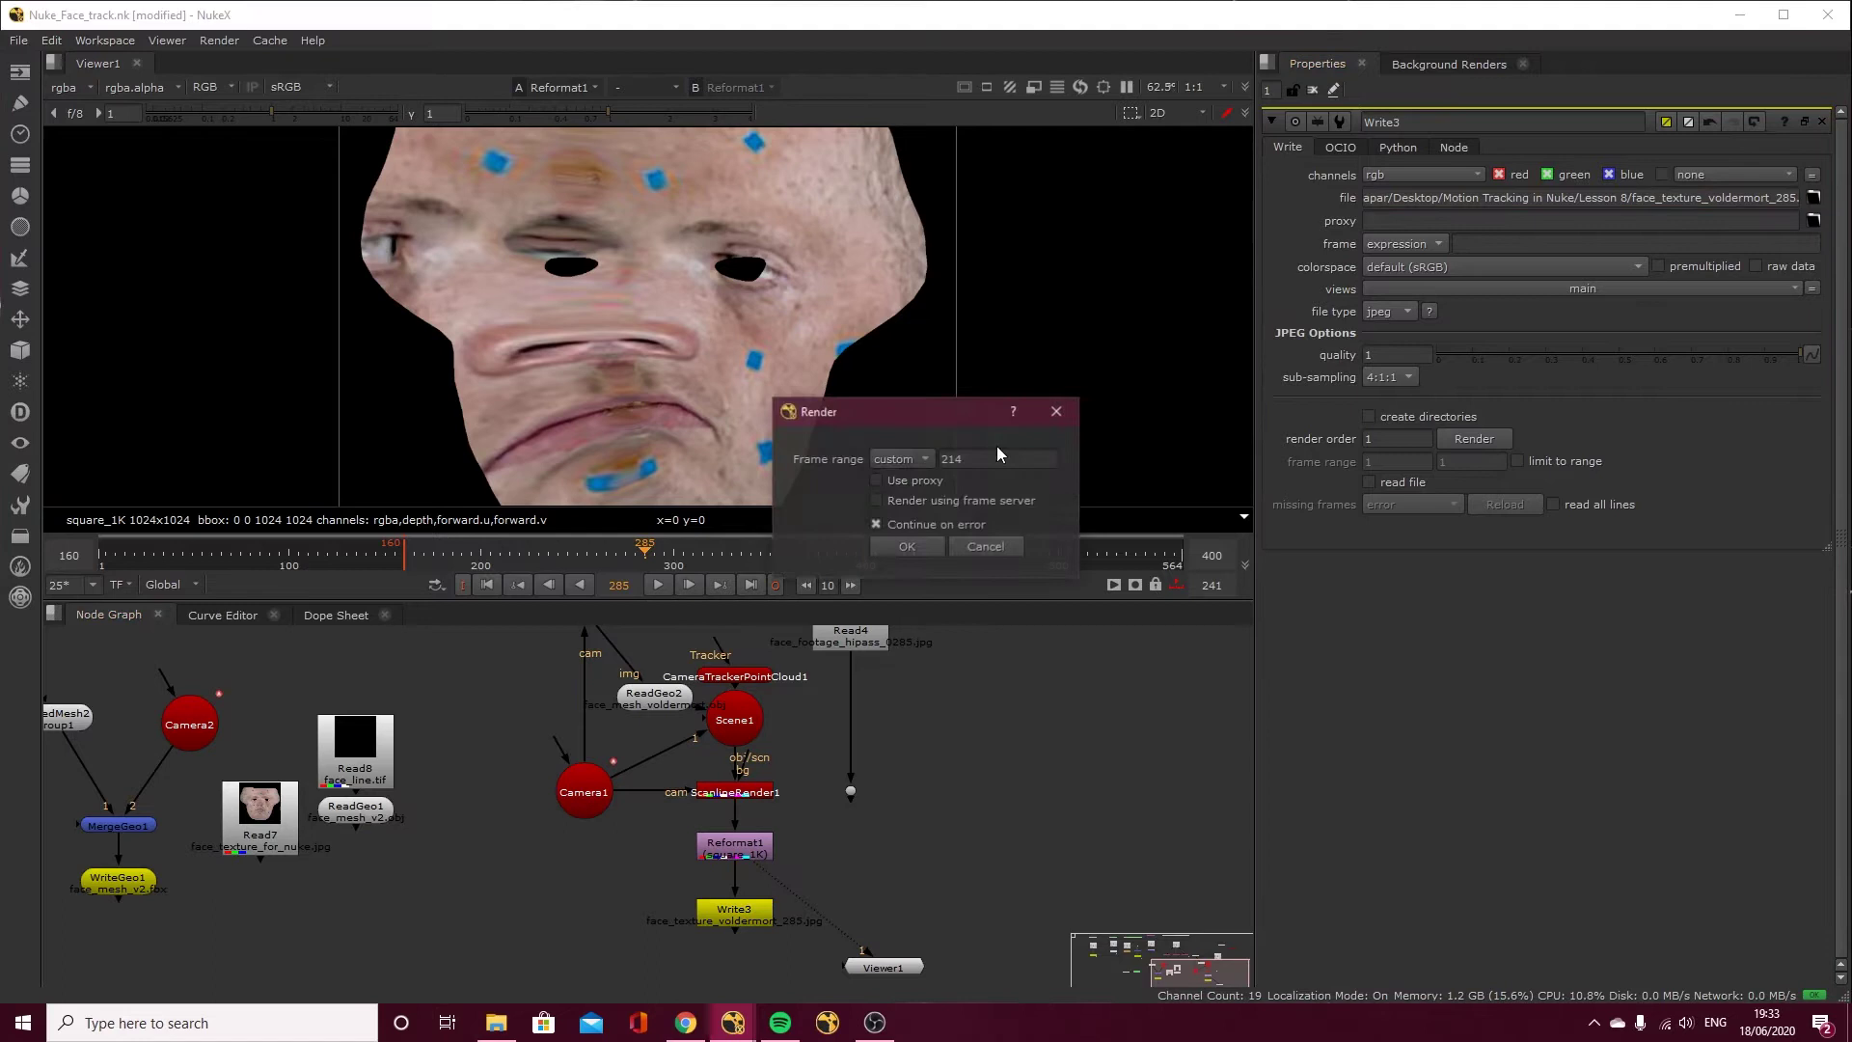
left_click(962, 458)
left_click_drag(946, 458, 953, 458)
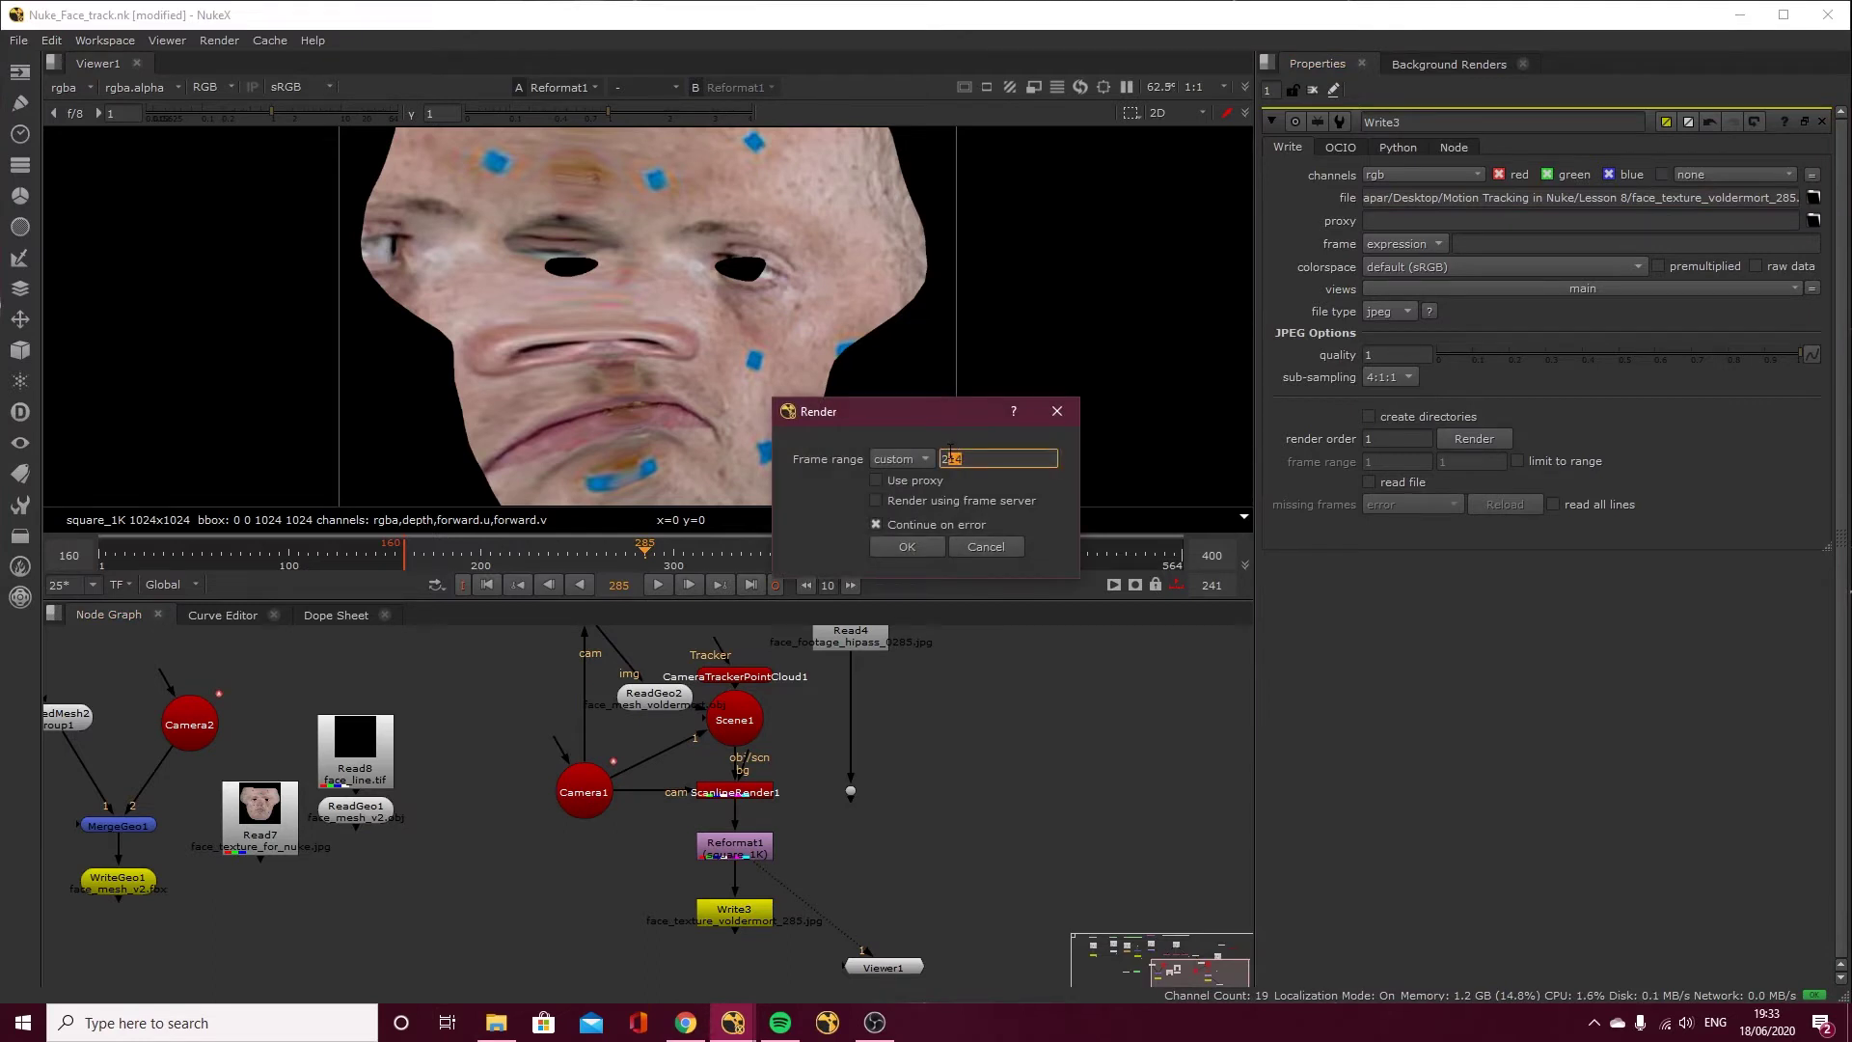
type("85")
left_click(907, 547)
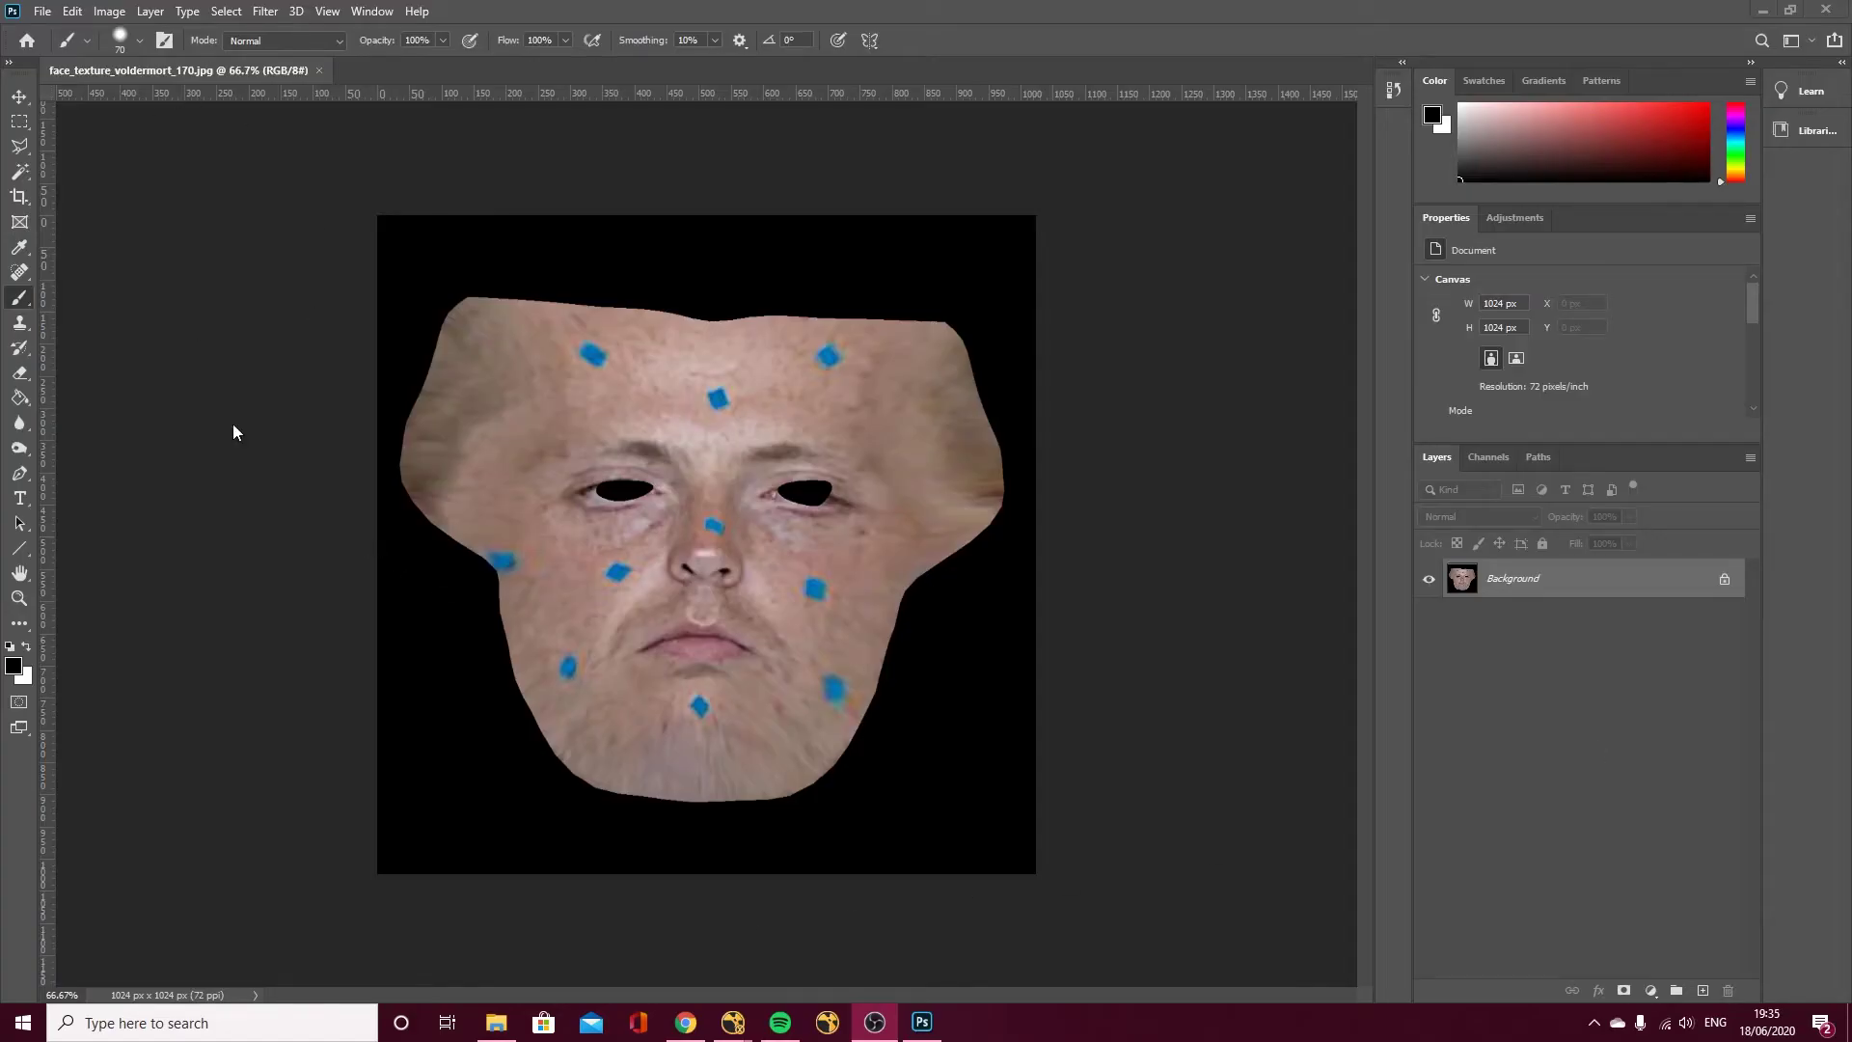
Place face_texture_voldermort_214 from the Lesson 8 folder as a layer over the 170 texture.
left_click(496, 1023)
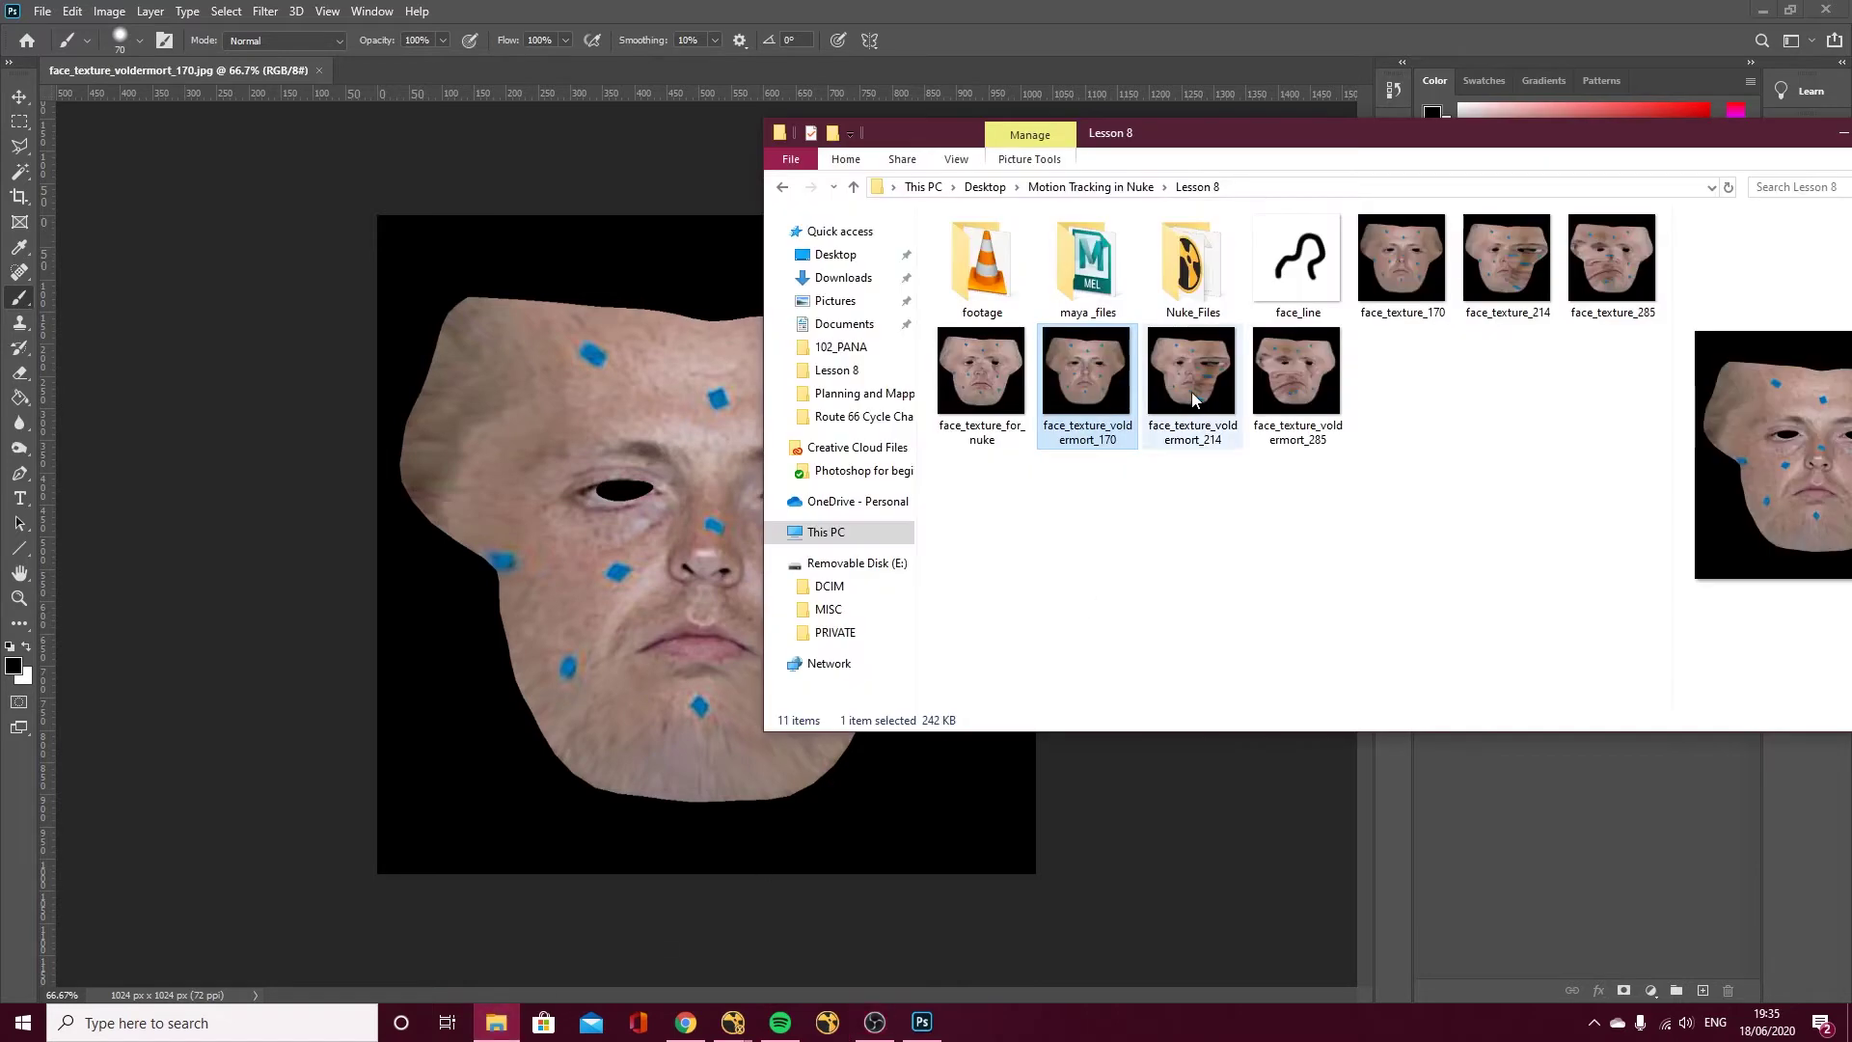
left_click_drag(1199, 398, 686, 494)
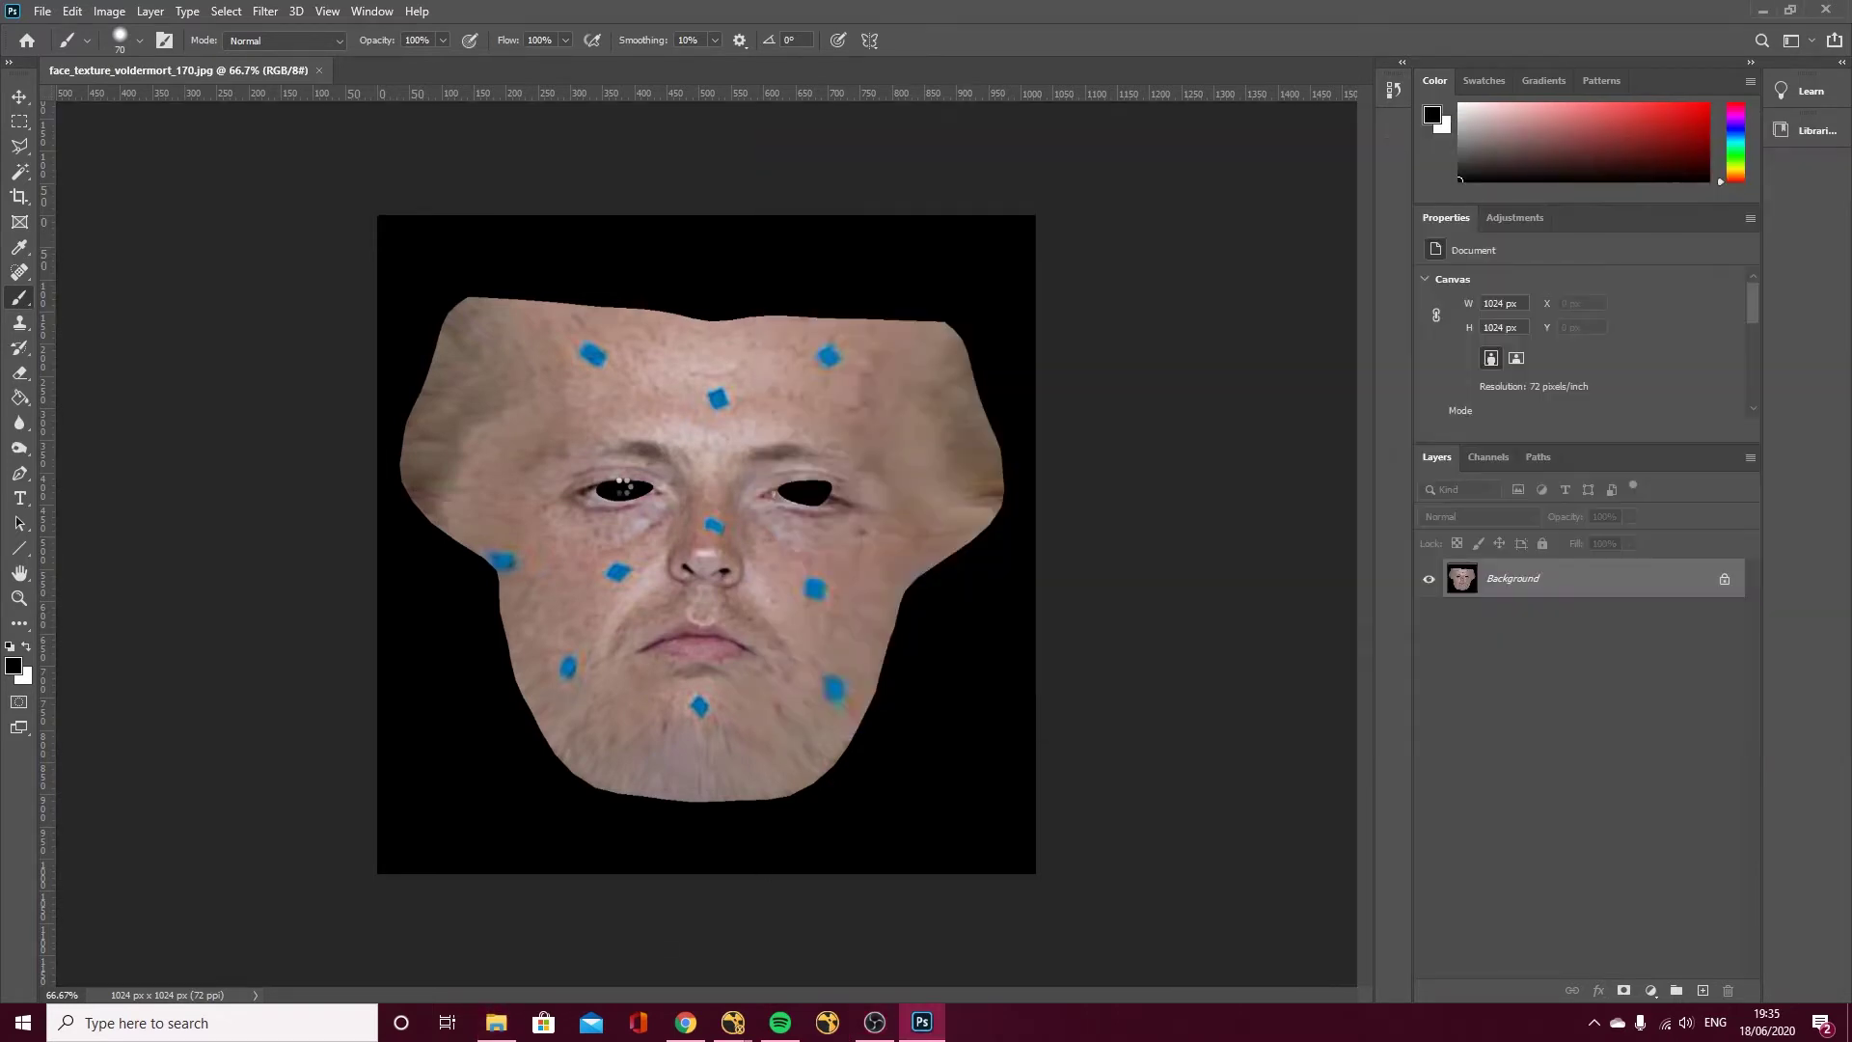
key("Return")
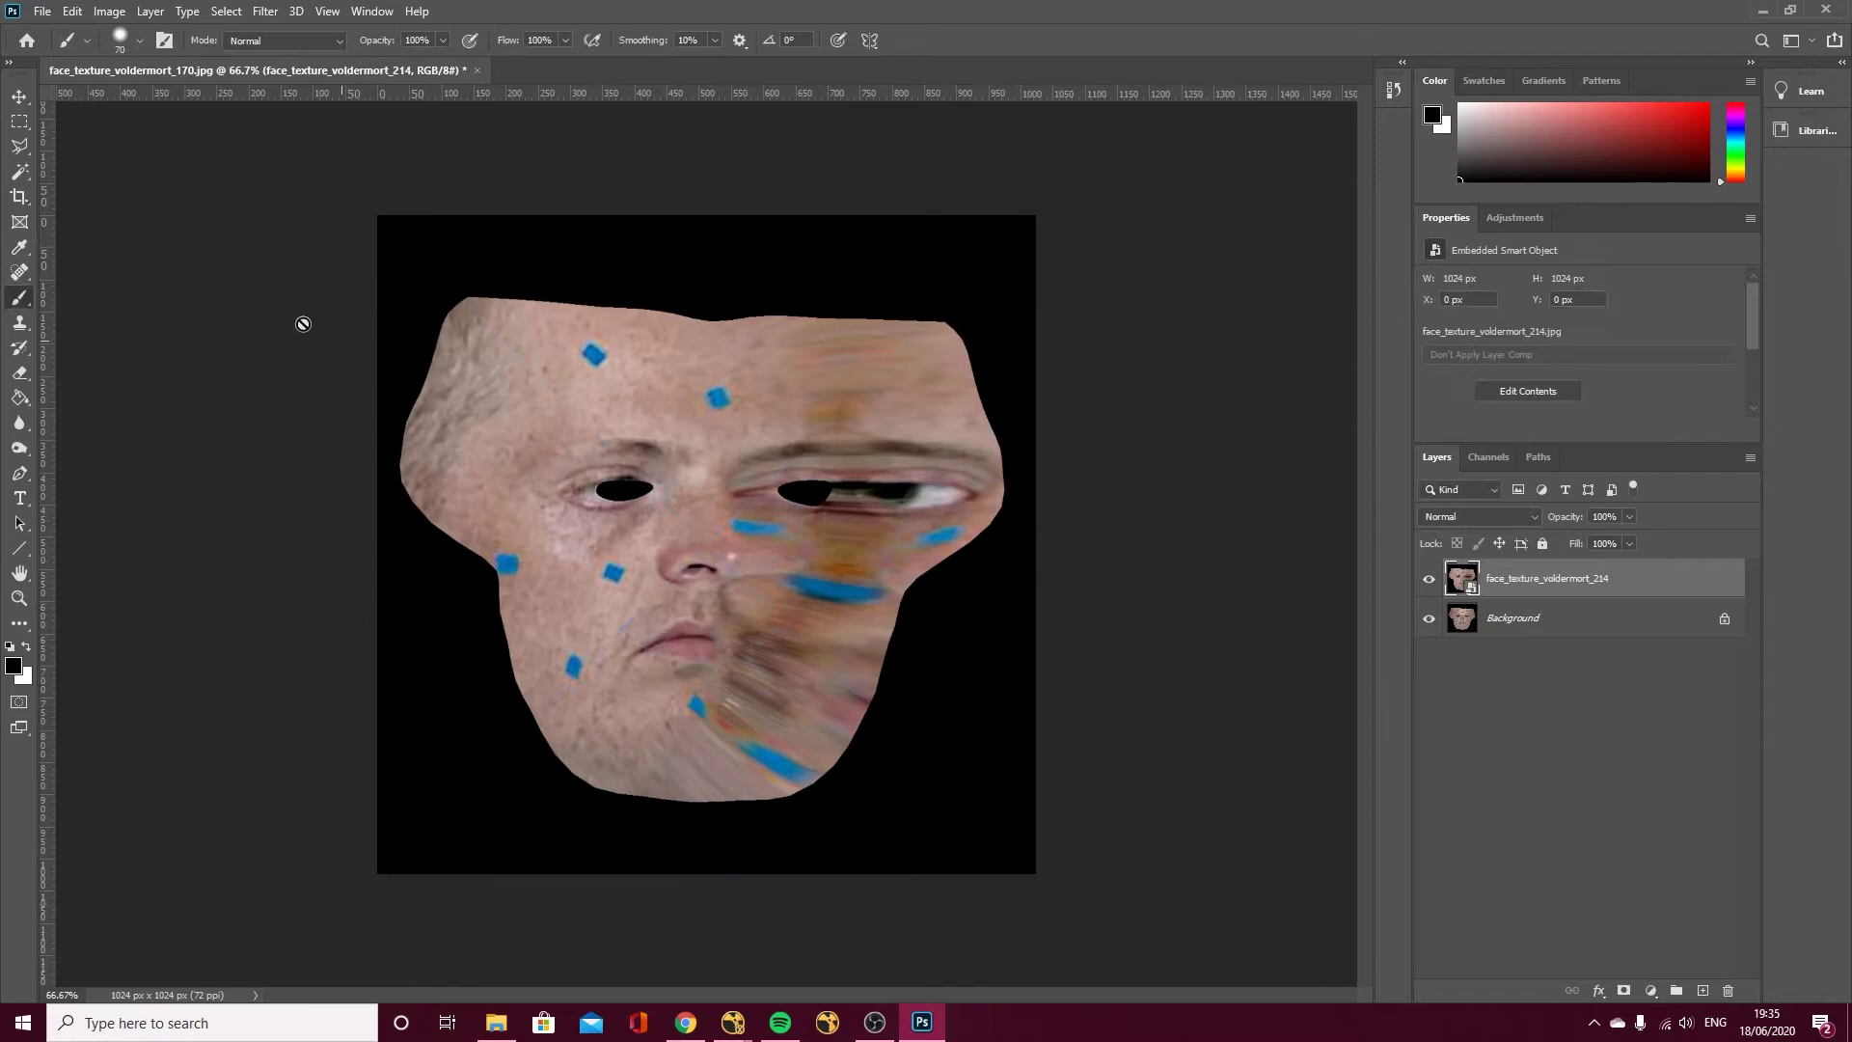
Lasso the face's left half and add a layer mask from that selection.
left_click(19, 146)
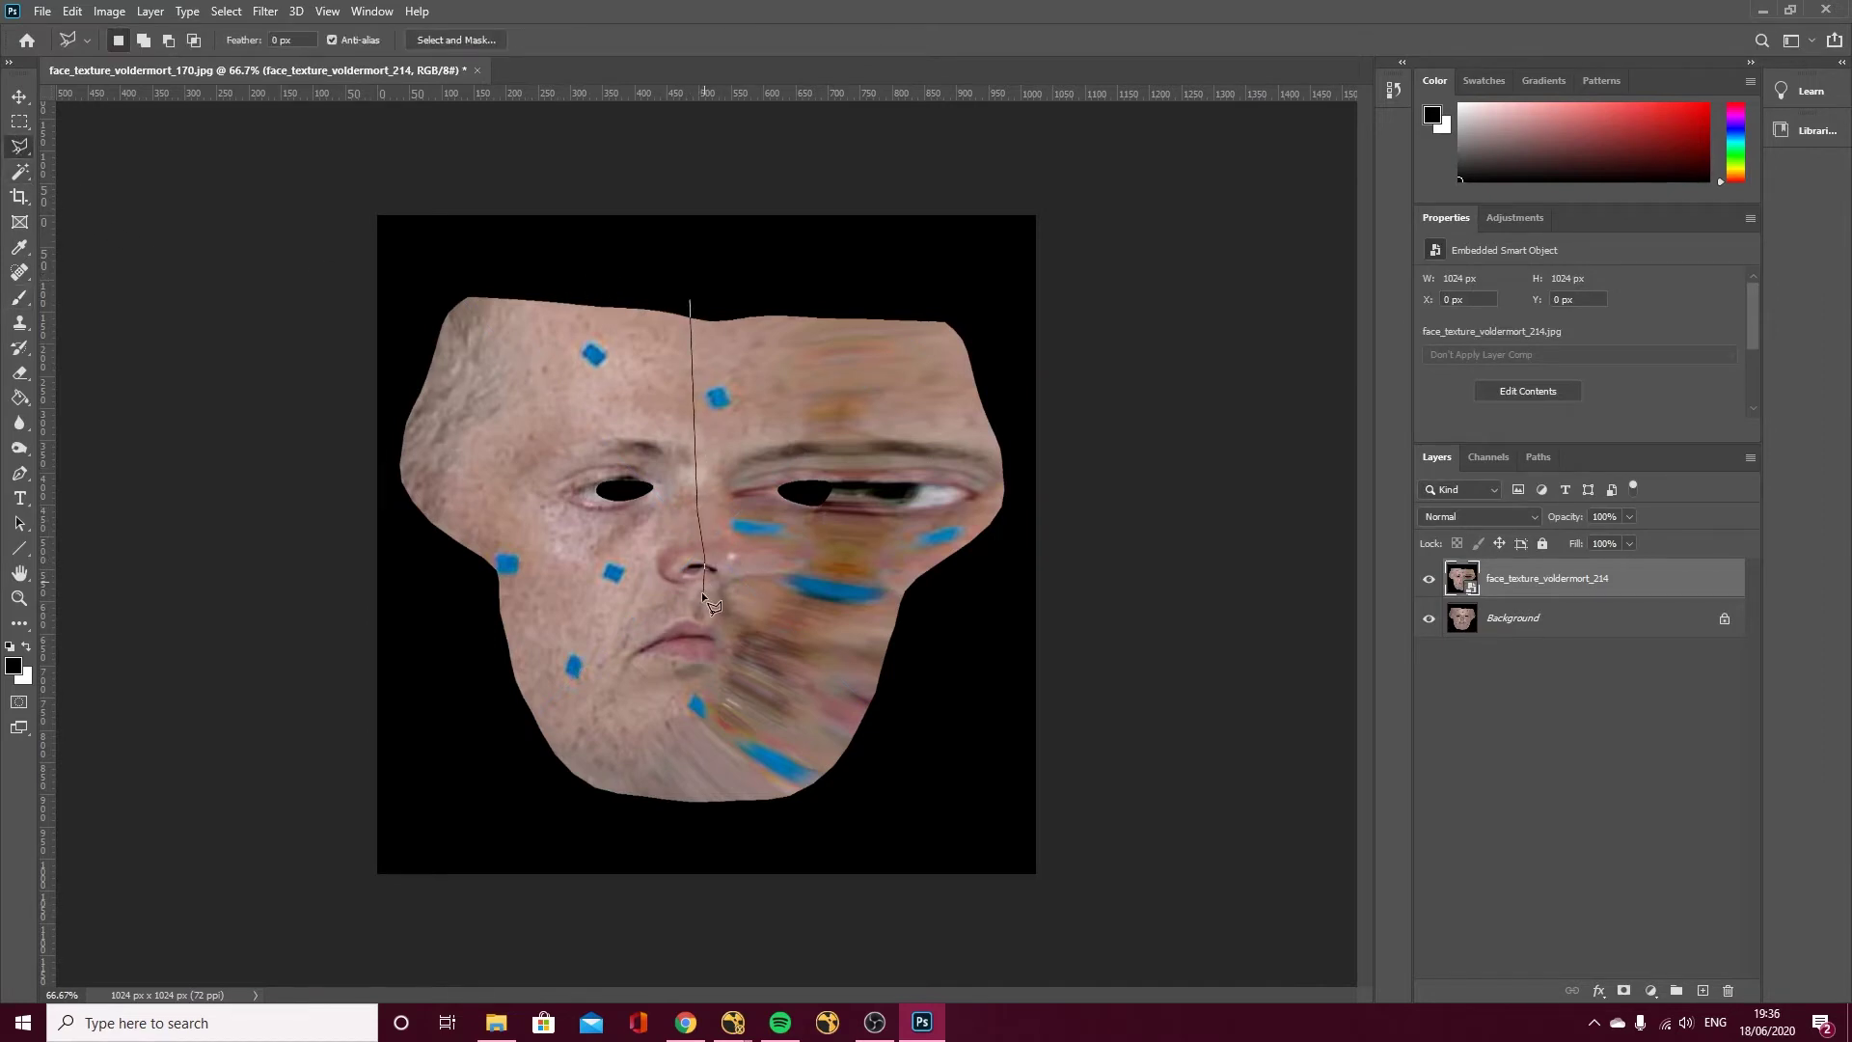
left_click(689, 733)
left_click(670, 836)
left_click(335, 843)
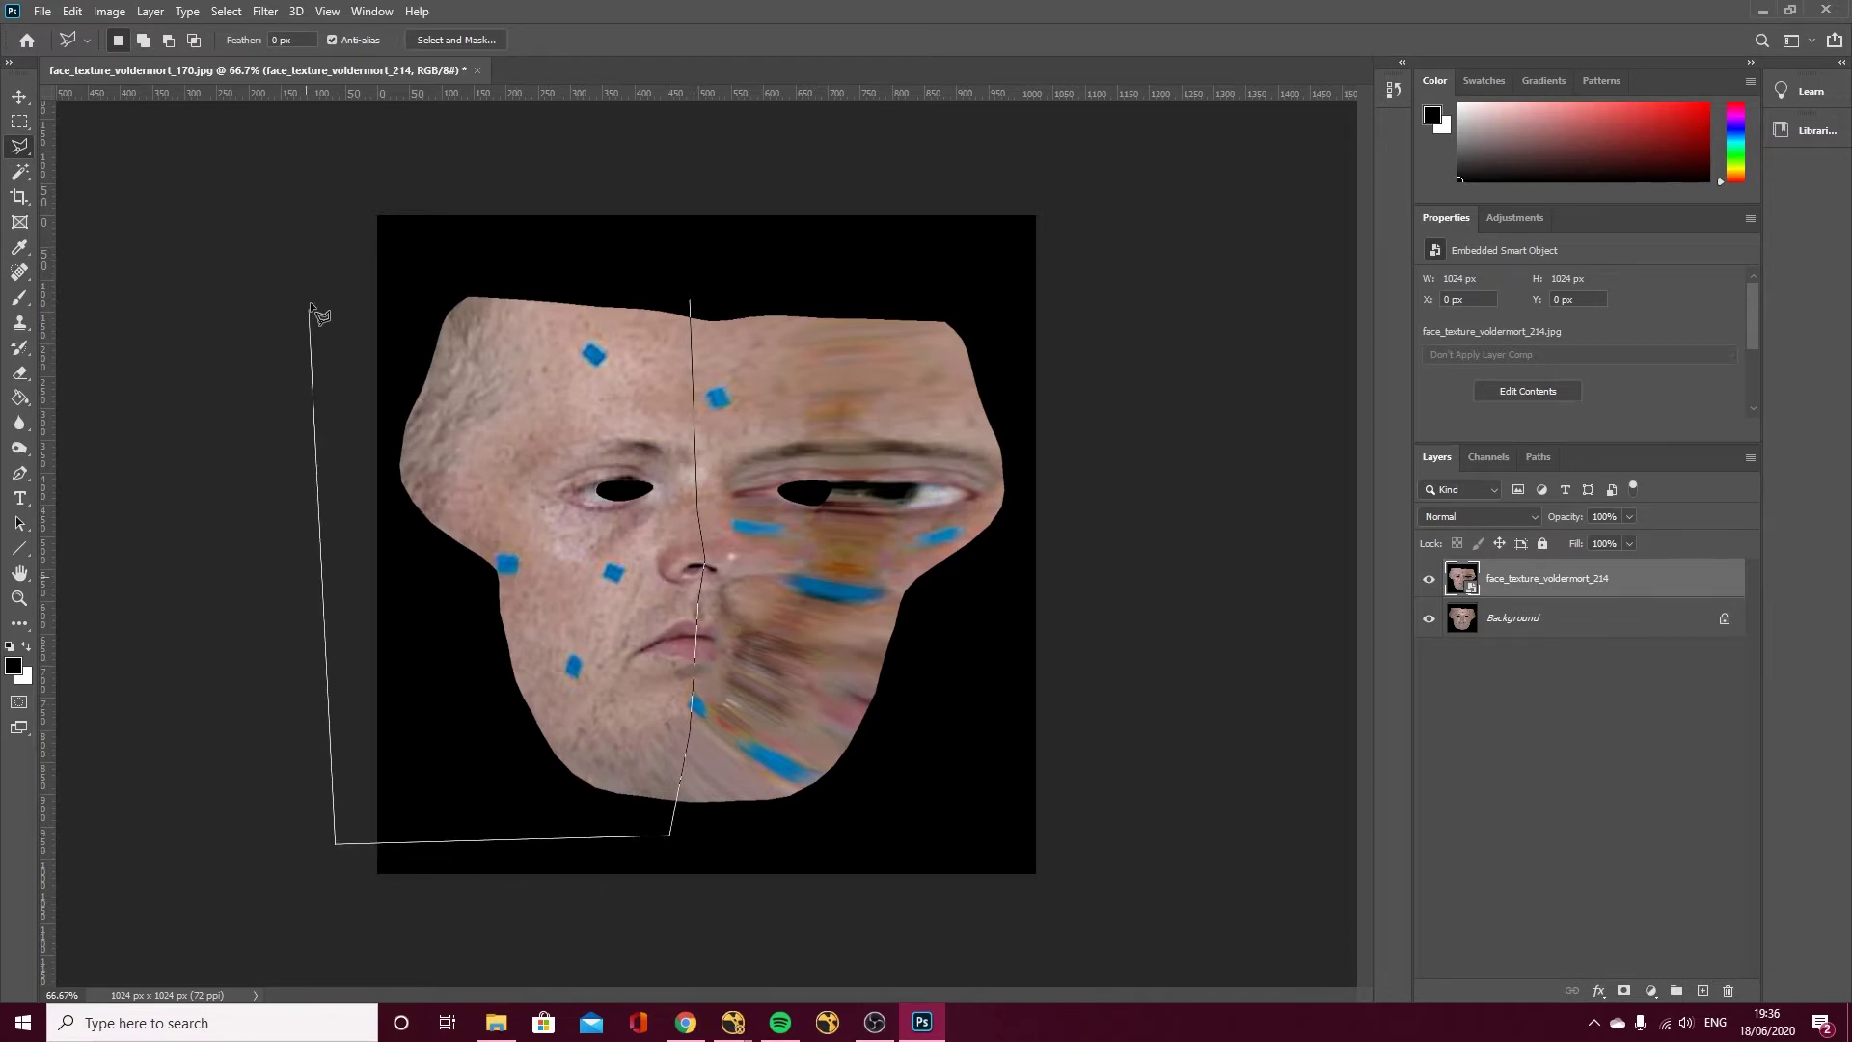
left_click(310, 305)
left_click(494, 243)
left_click(689, 302)
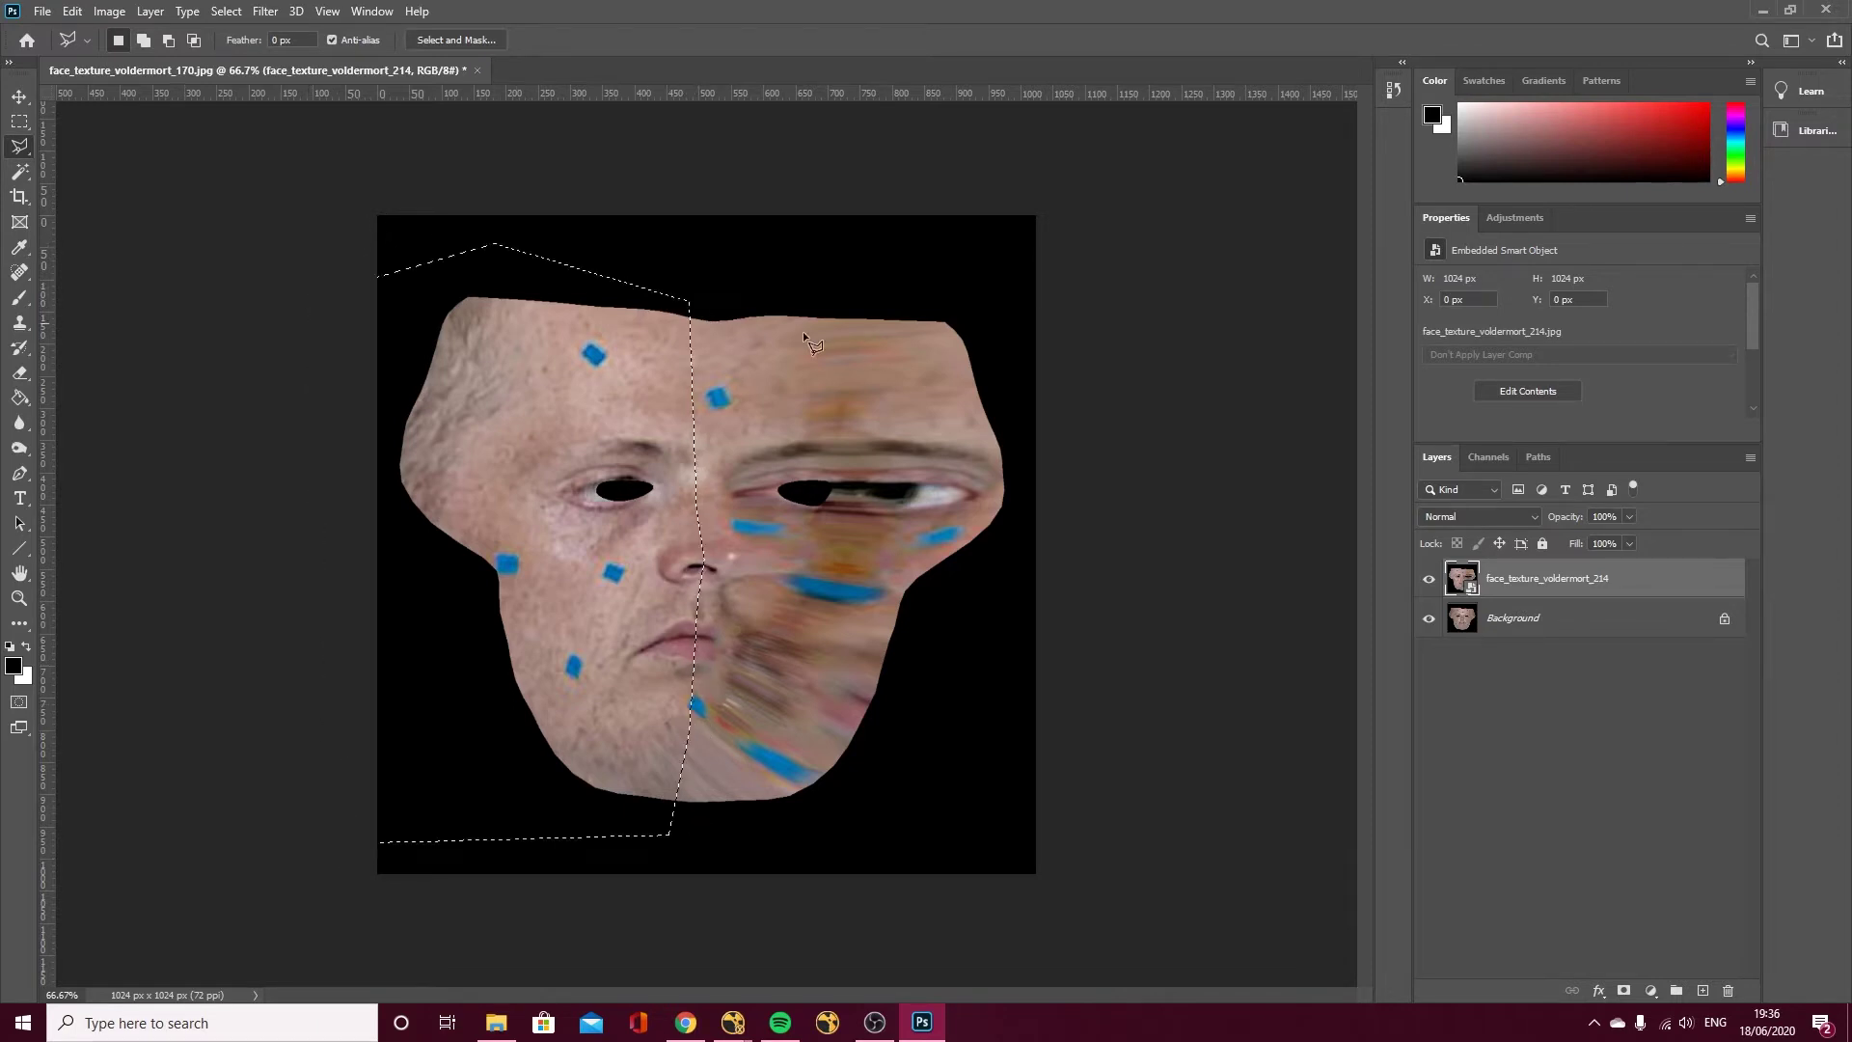
left_click(1624, 990)
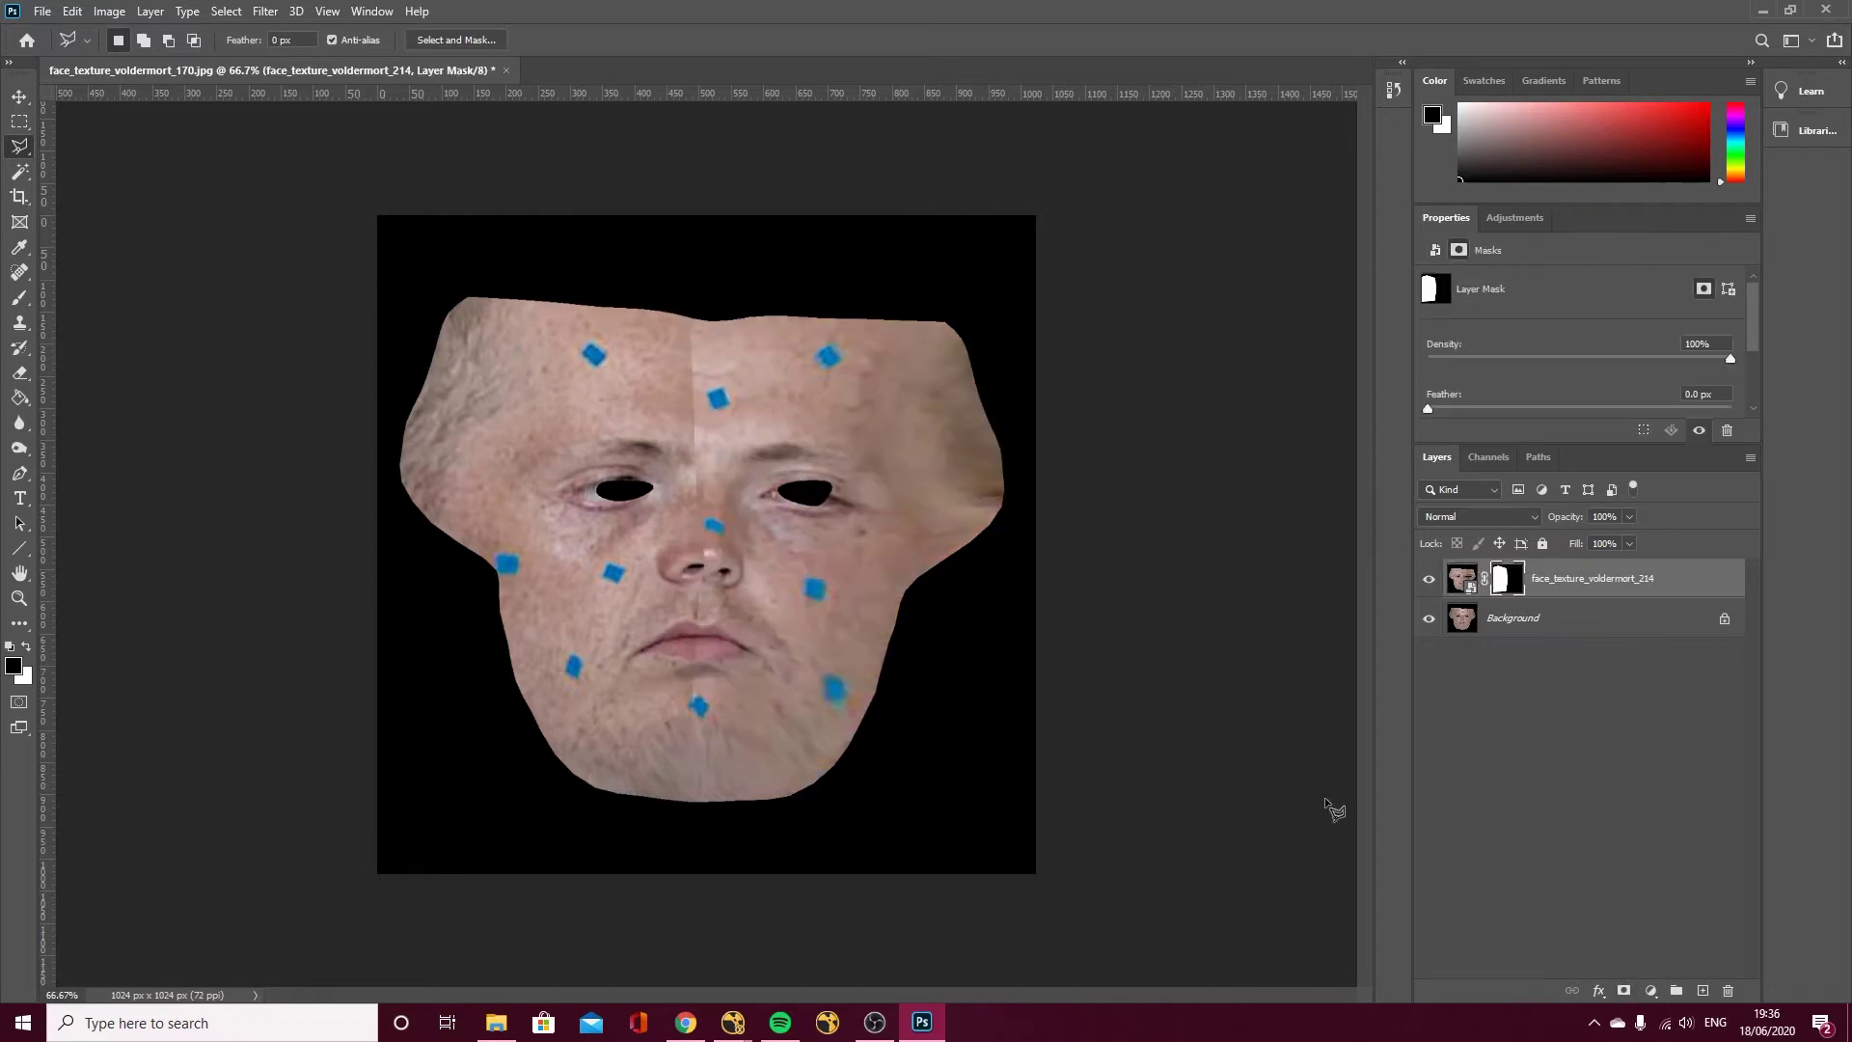
Paint on the mask at about 94% brush opacity to soften the seam around the nose.
key("b")
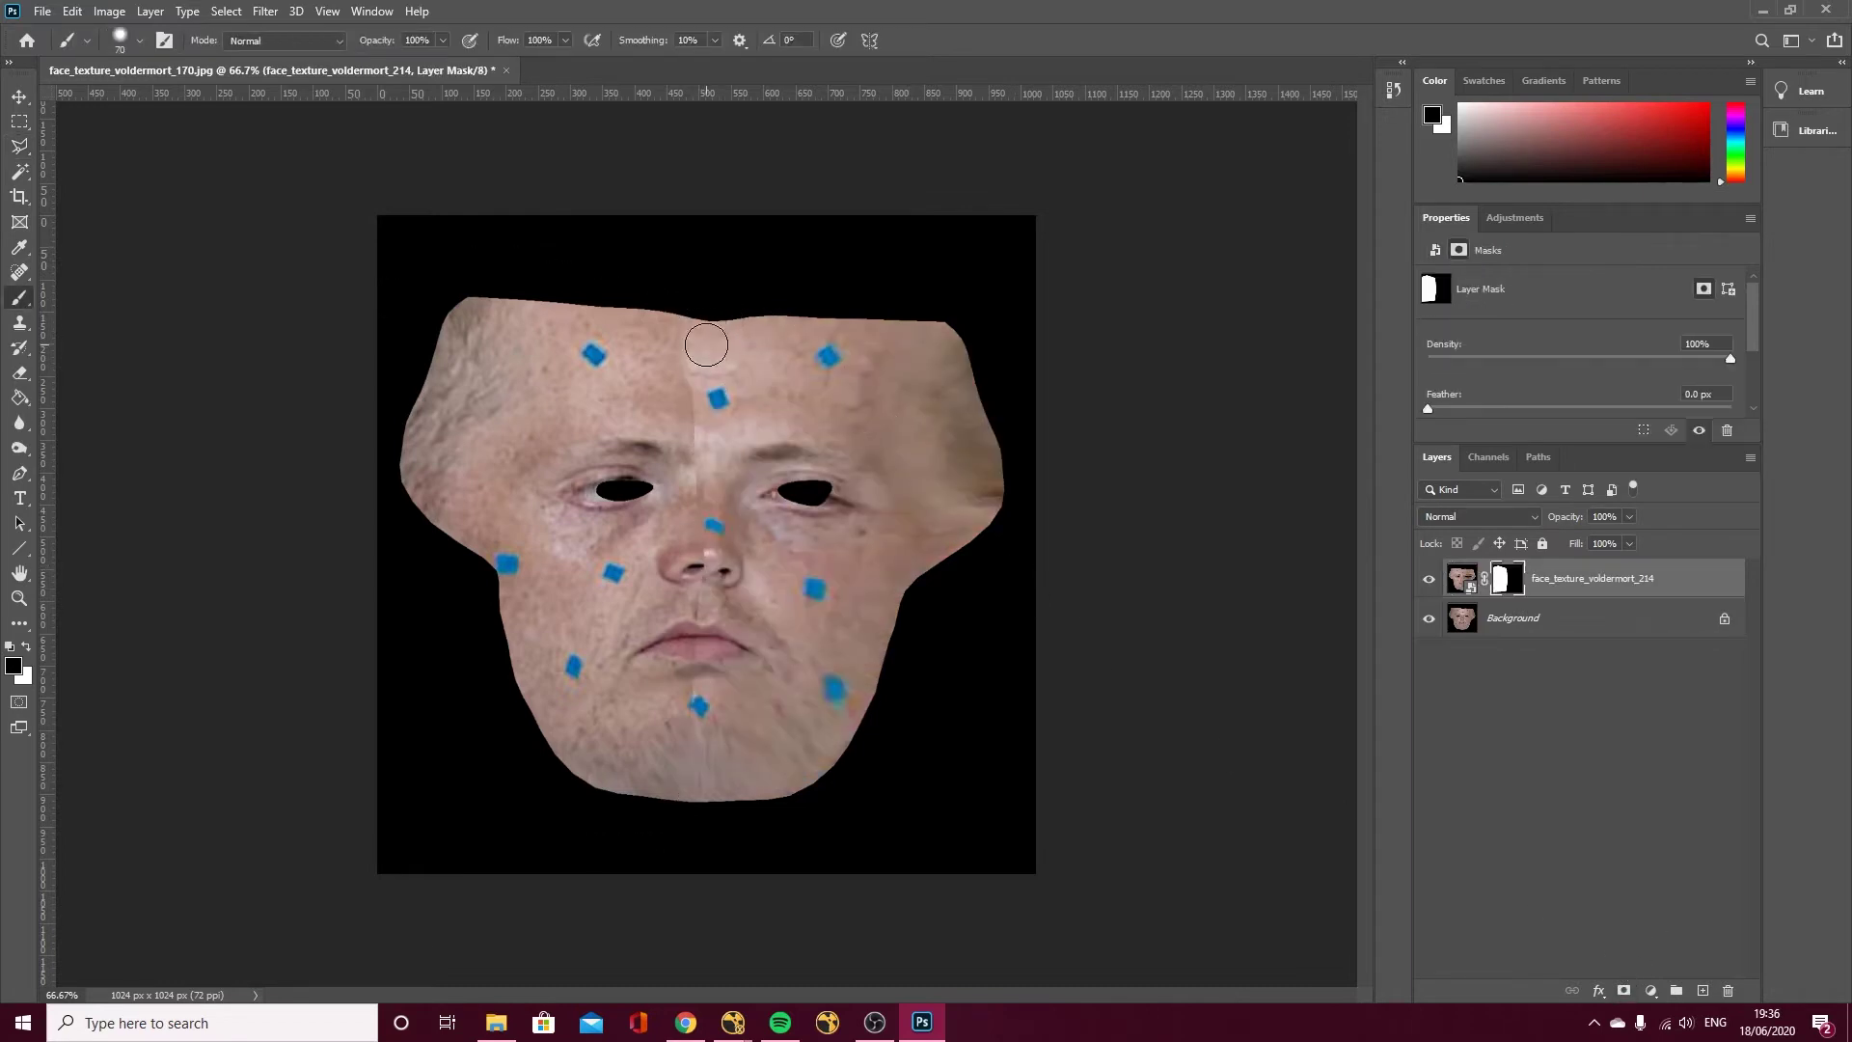
left_click(443, 40)
left_click_drag(449, 61, 401, 64)
left_click_drag(693, 493, 705, 625)
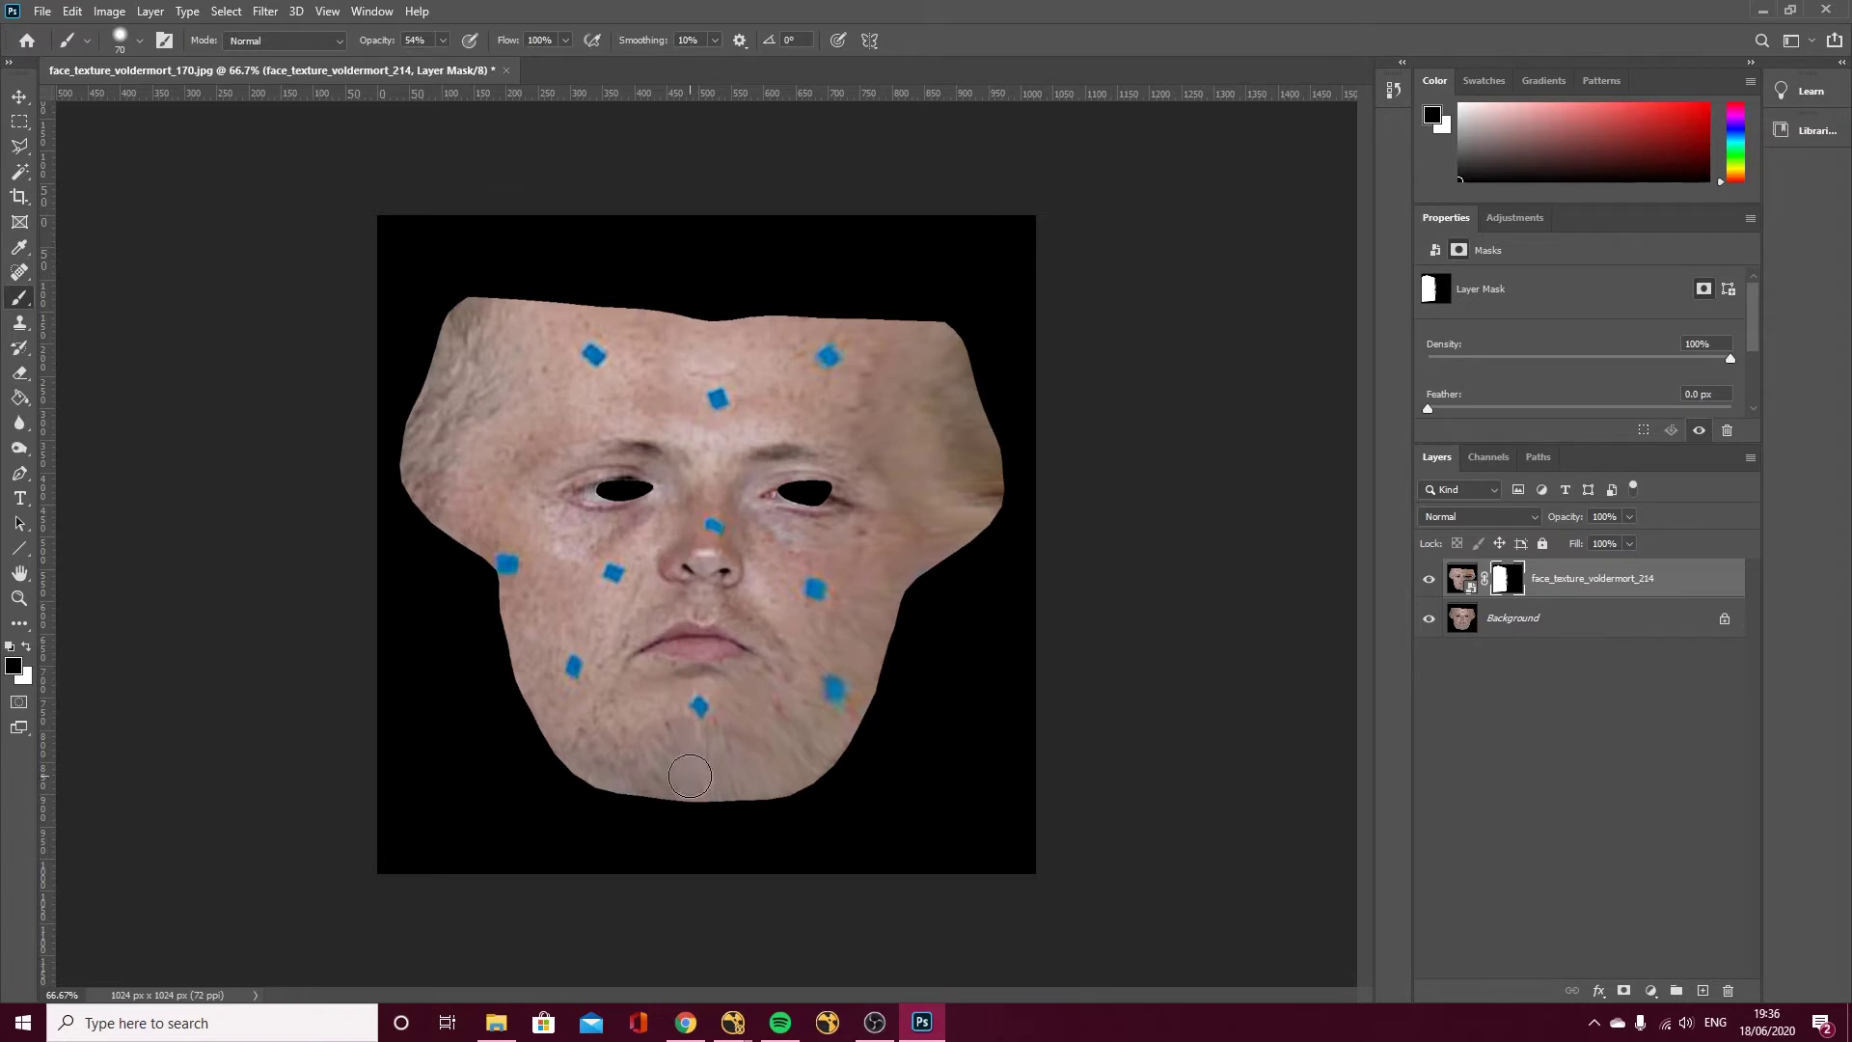
Place face_texture_voldermort_285 from File Explorer onto the canvas as a new layer.
left_click(496, 1023)
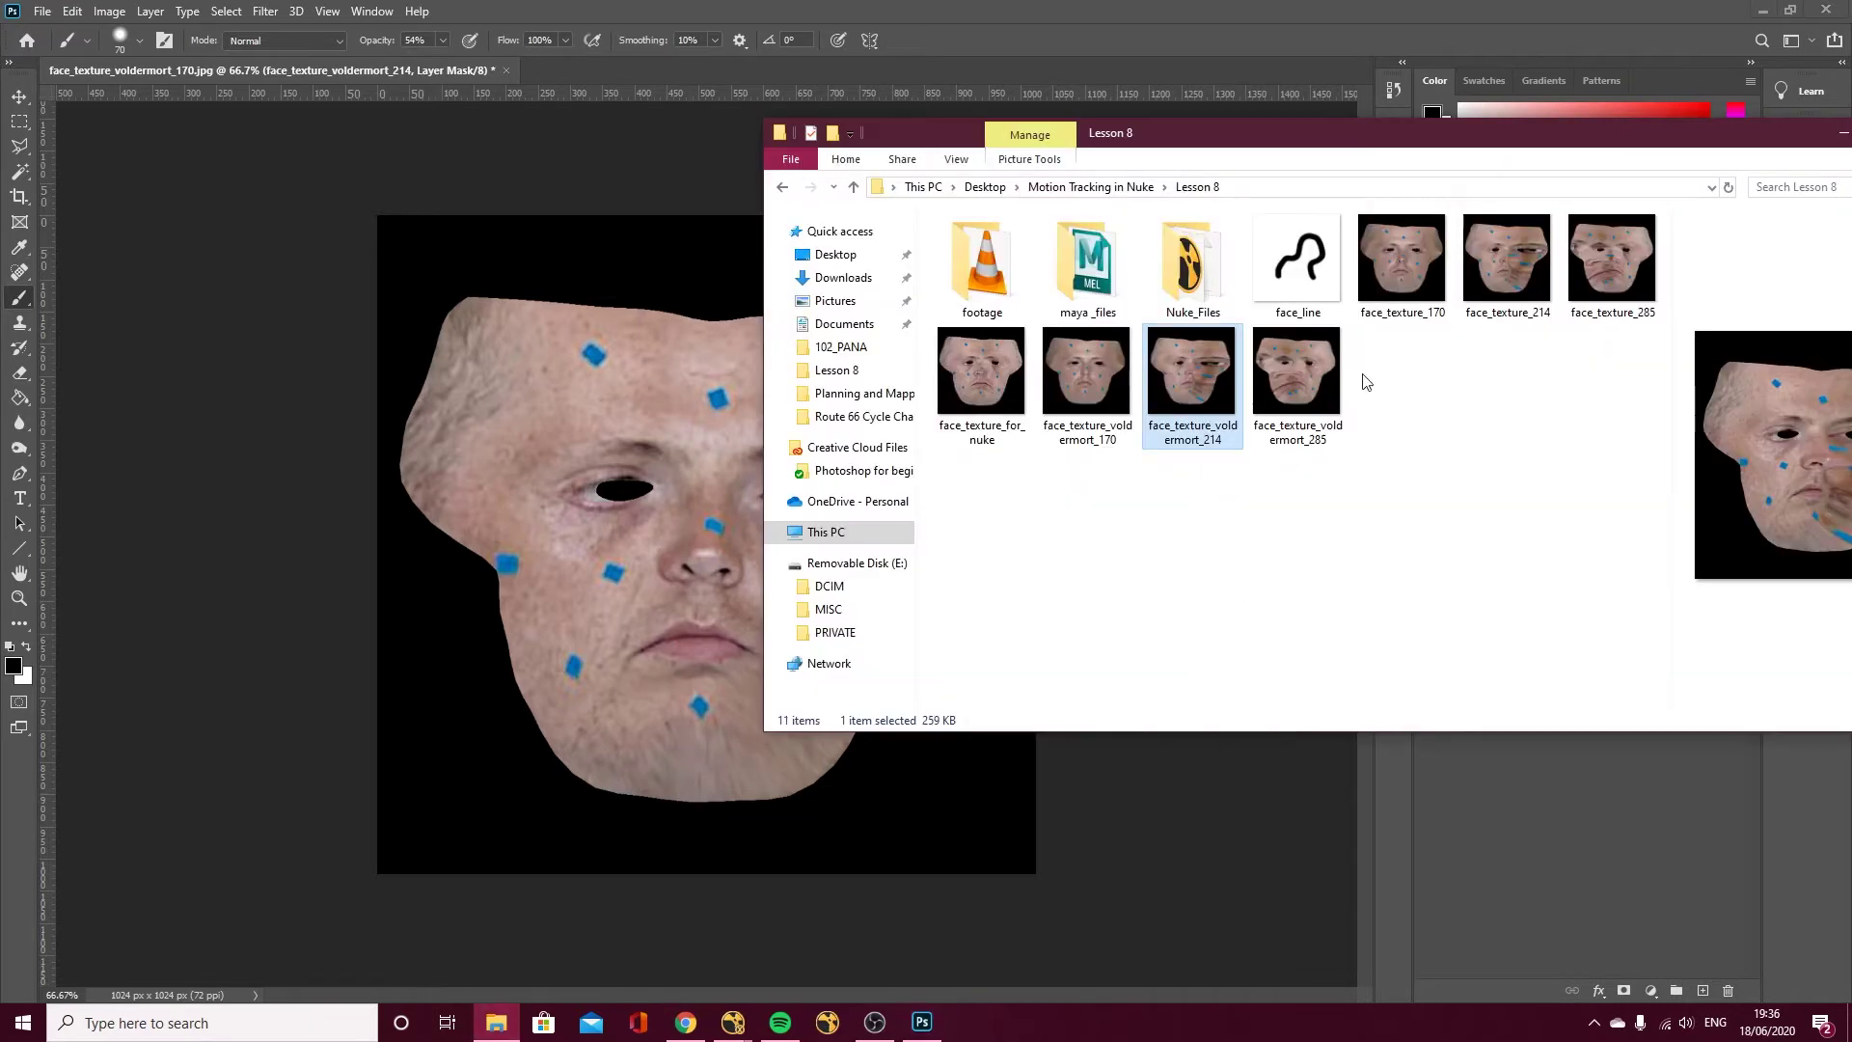
left_click_drag(1298, 386, 743, 463)
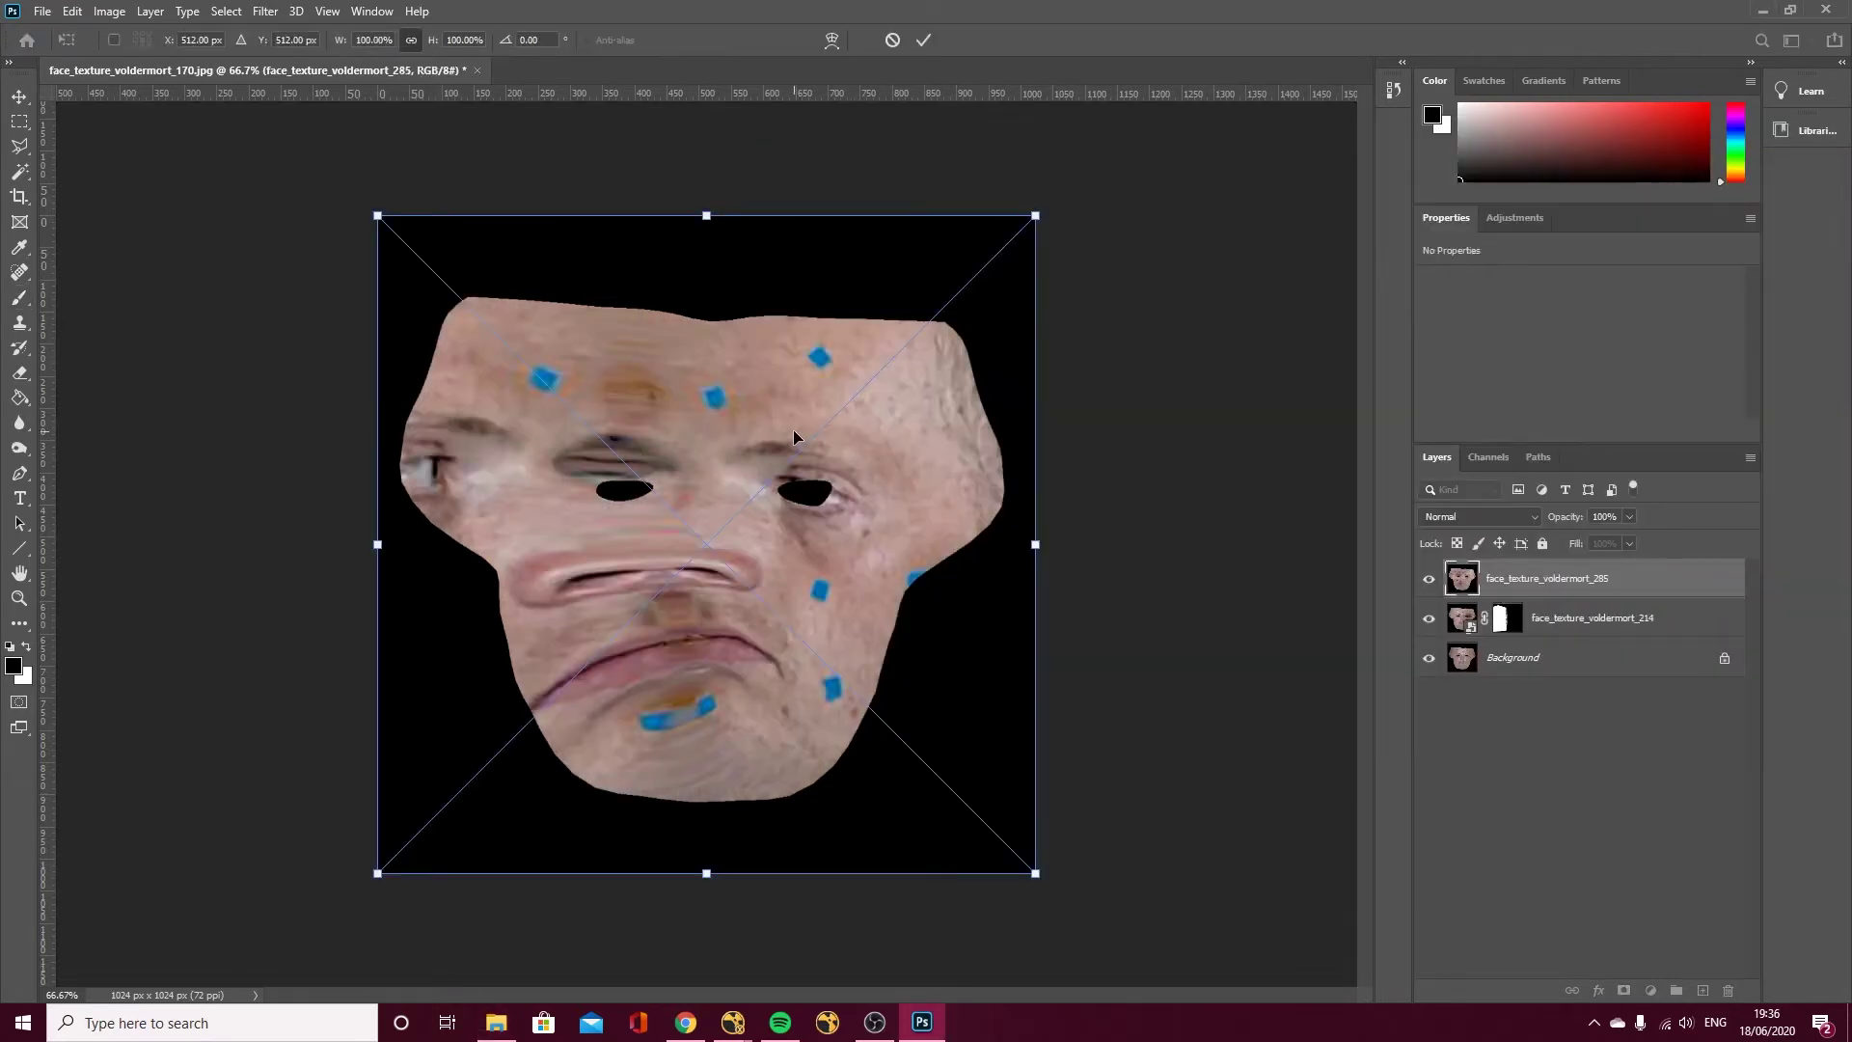
key("Return")
Mask the 285 layer to the right half of the face using a polygonal selection.
key("l")
left_click(723, 295)
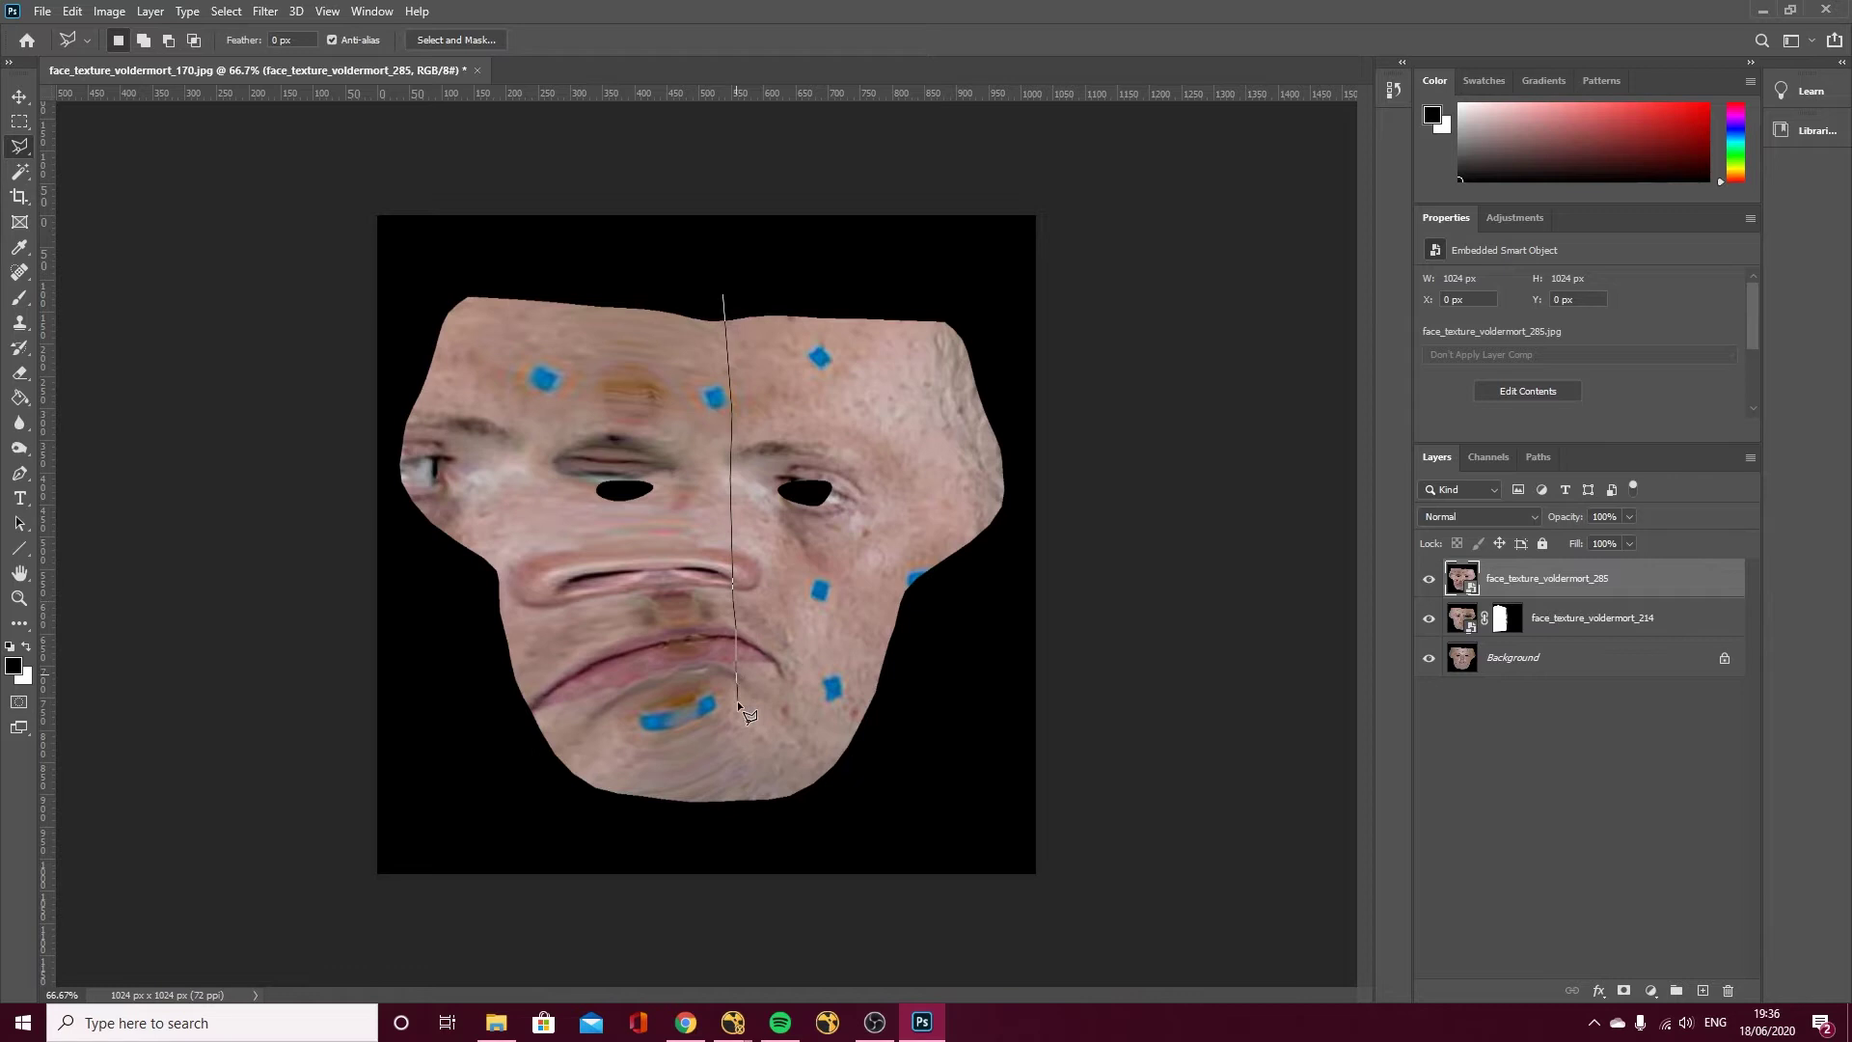
left_click(758, 828)
left_click(815, 883)
left_click(1192, 753)
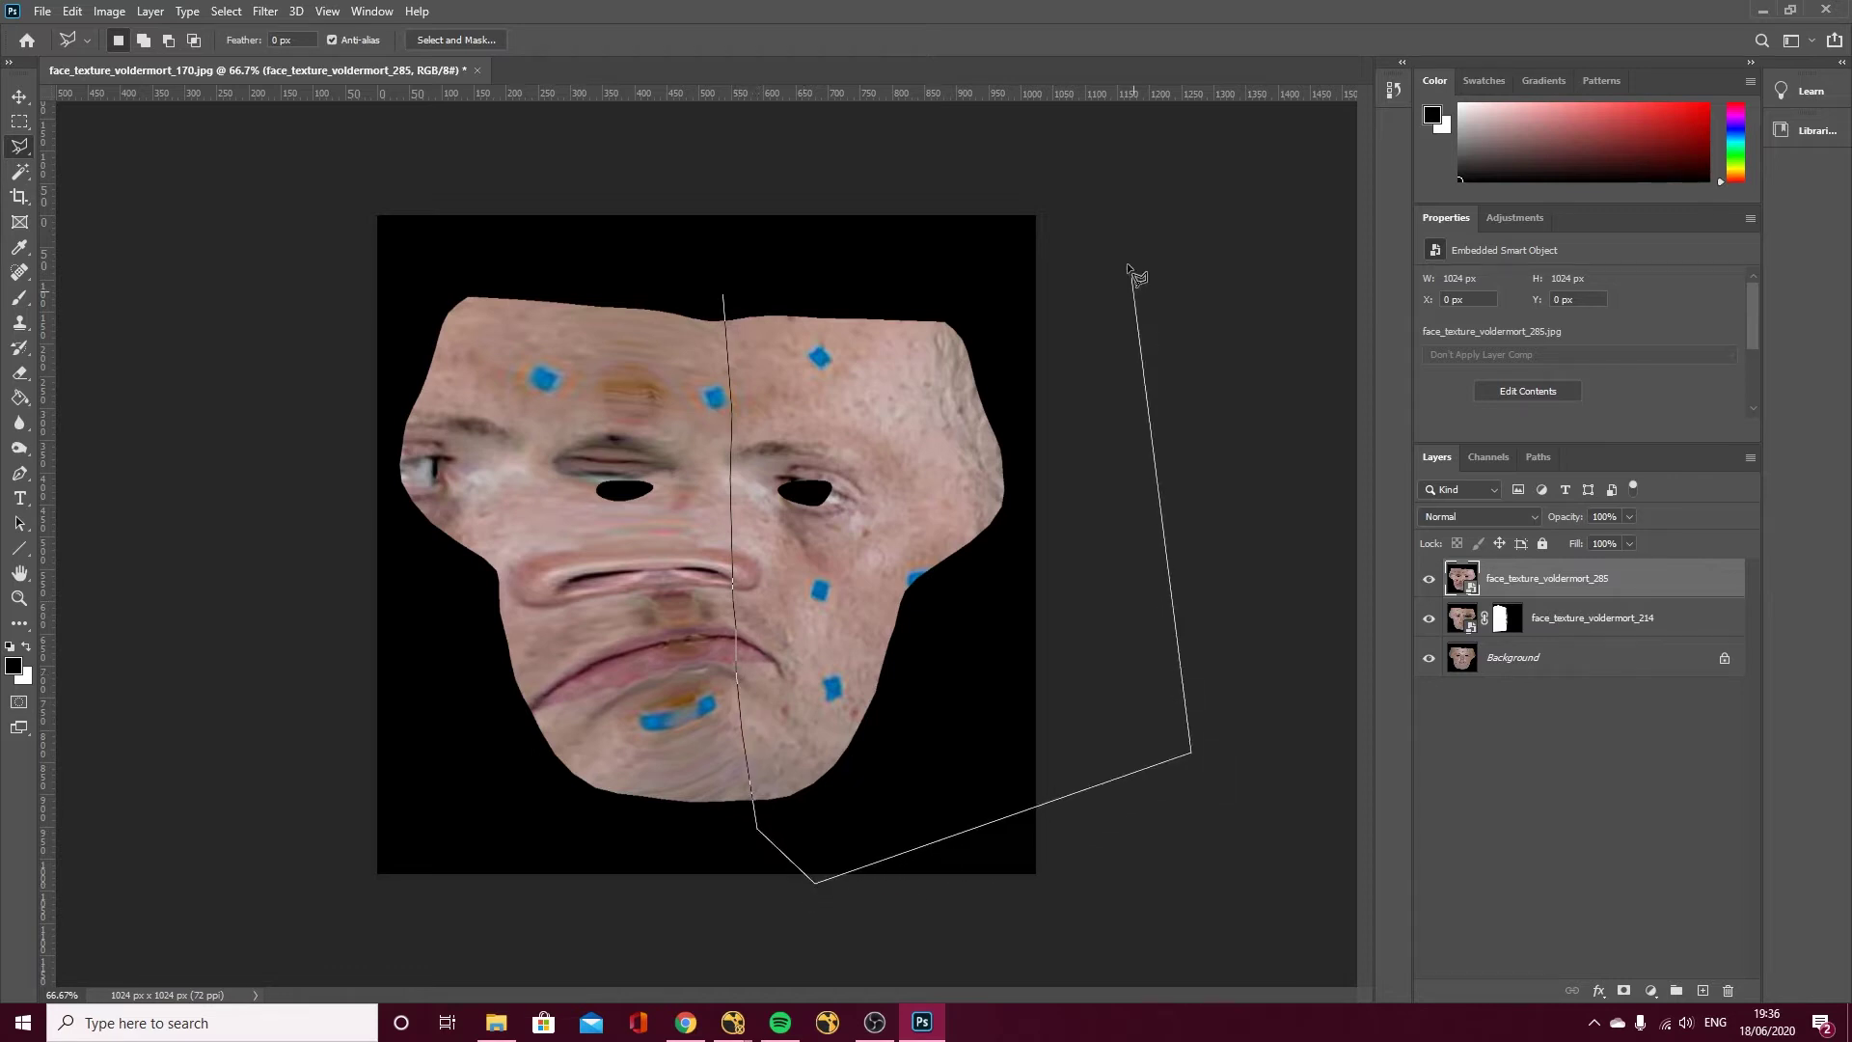
left_click(1121, 249)
left_click(724, 298)
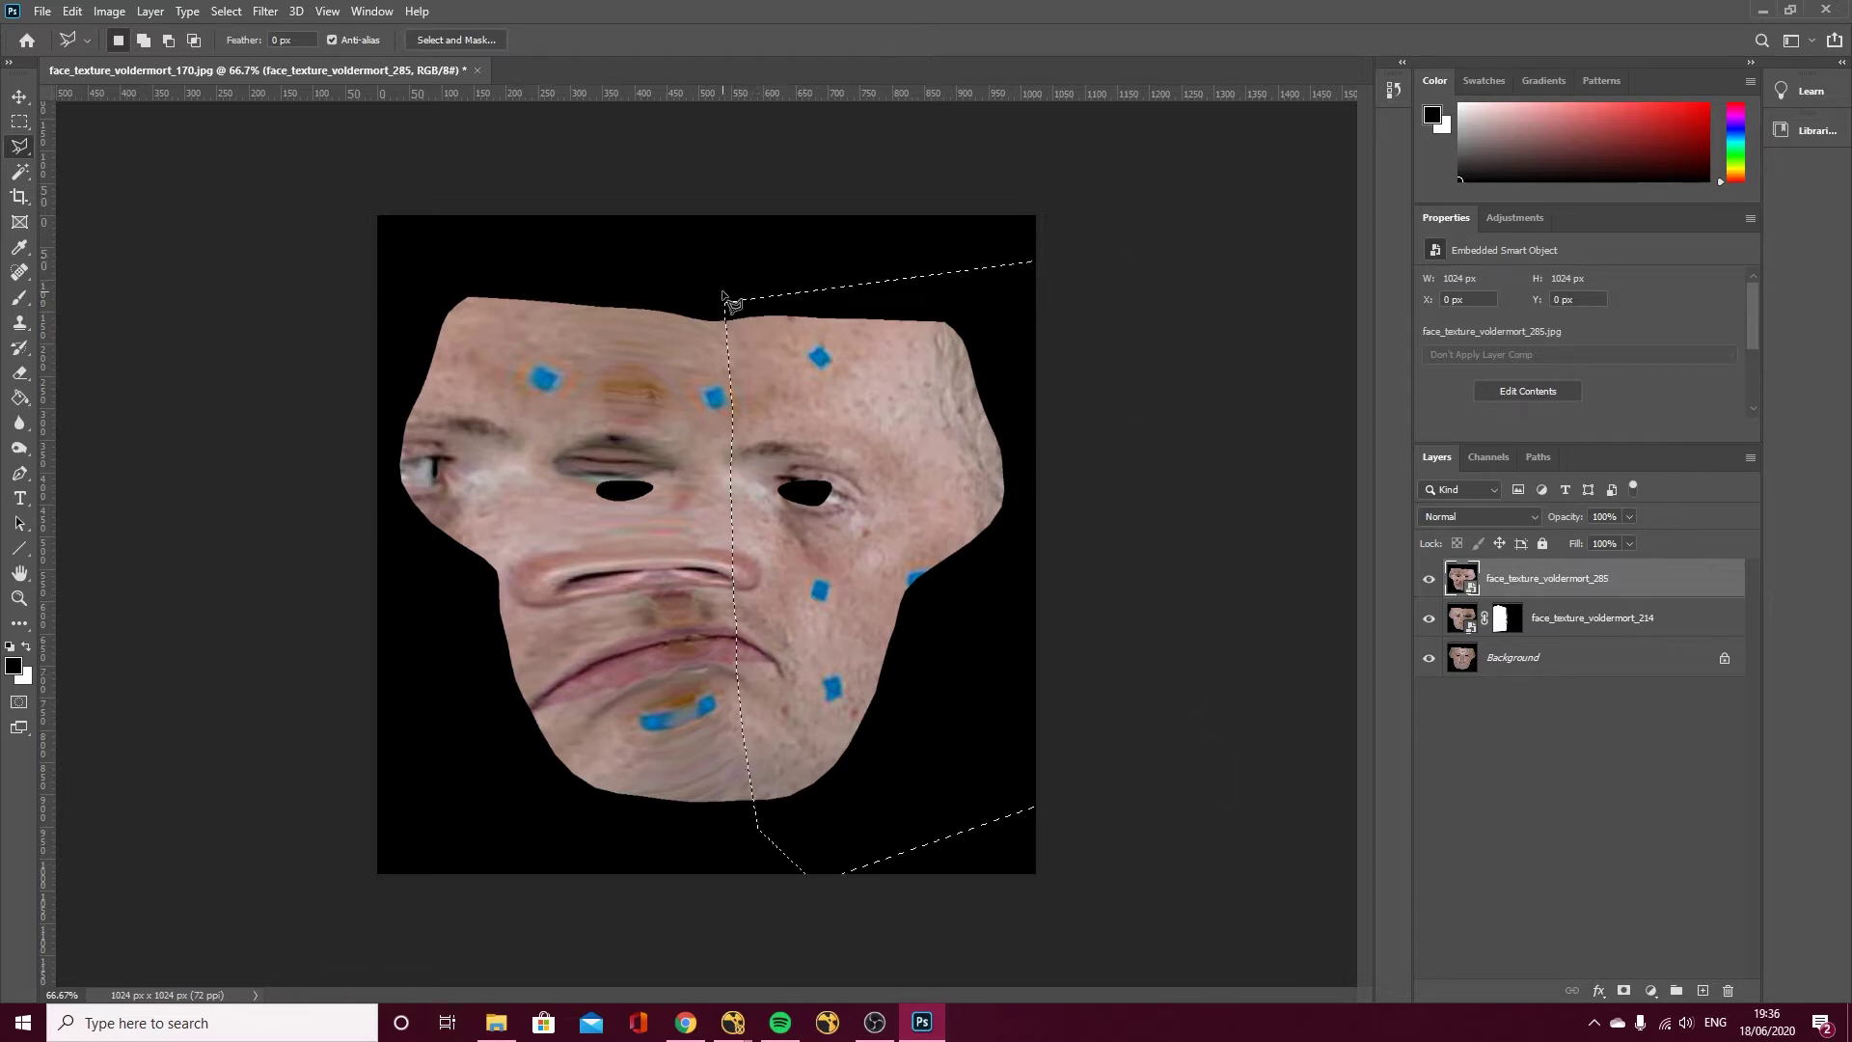
left_click(1623, 991)
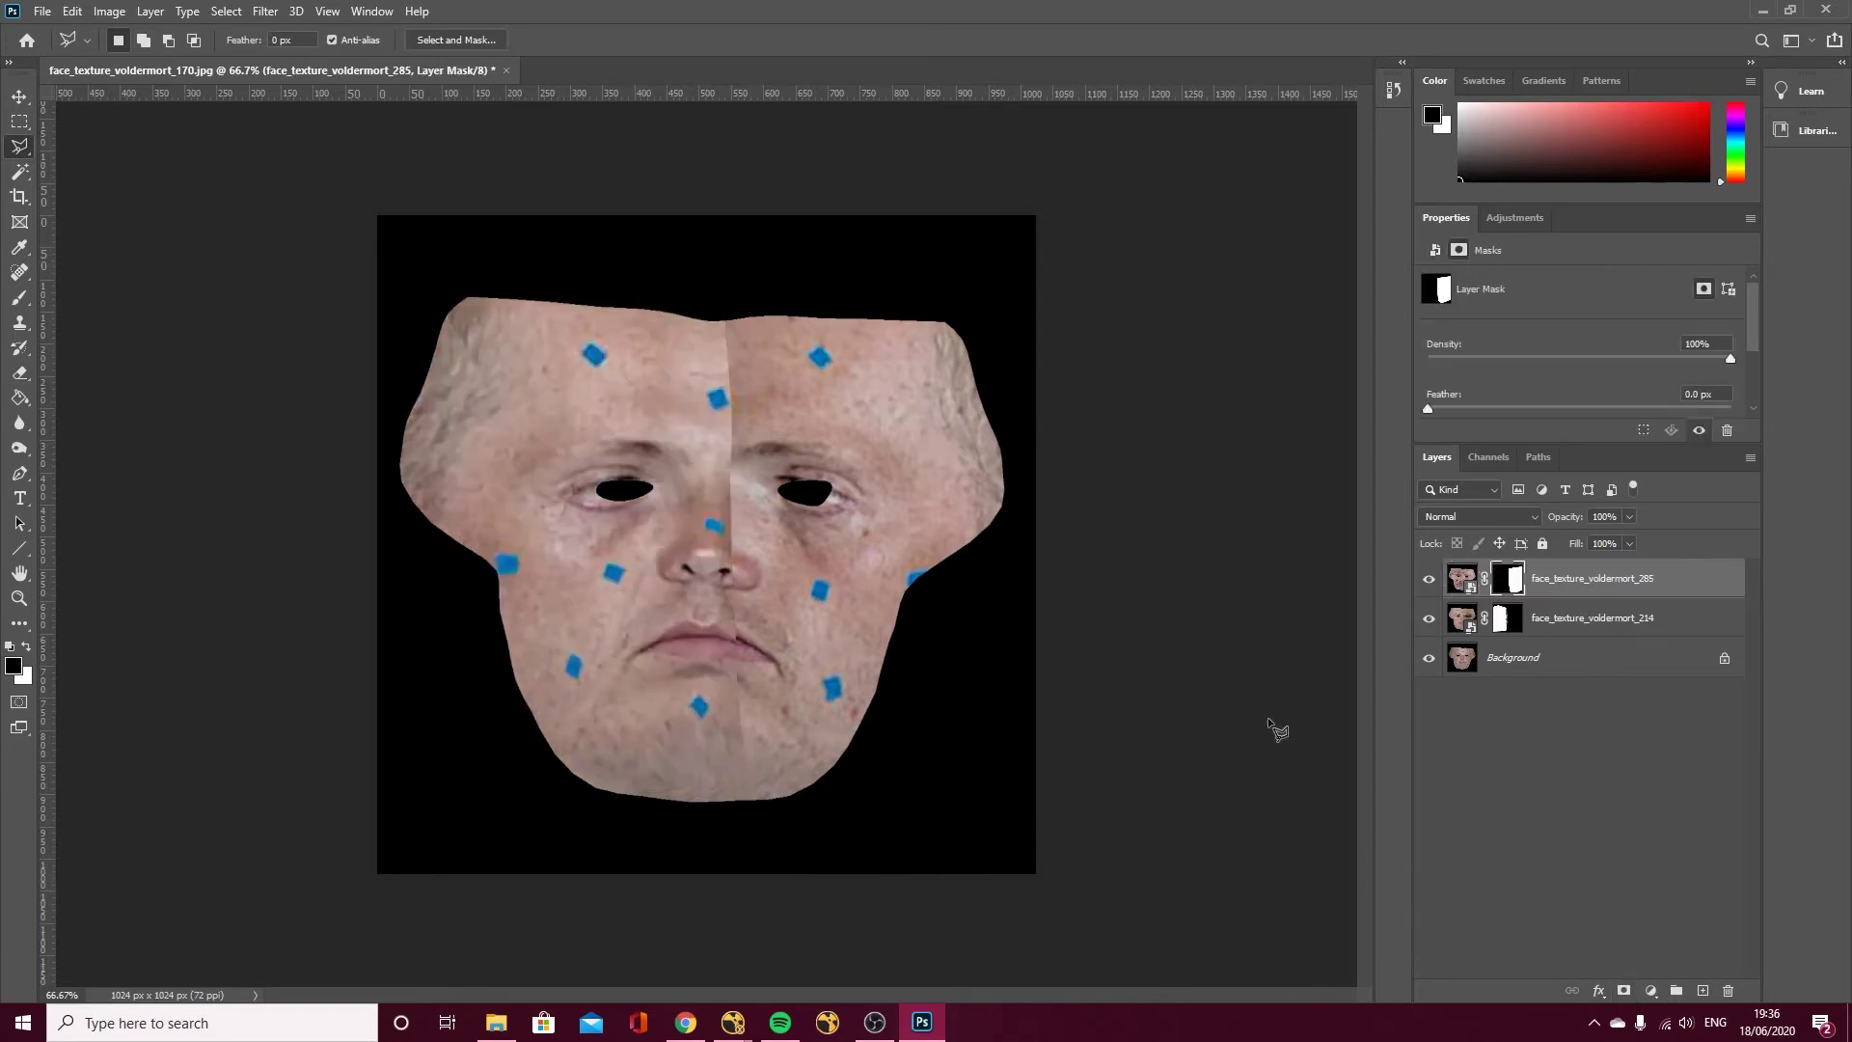
Brush the mask to blend the midline seam over the forehead, chin and brow.
key("b")
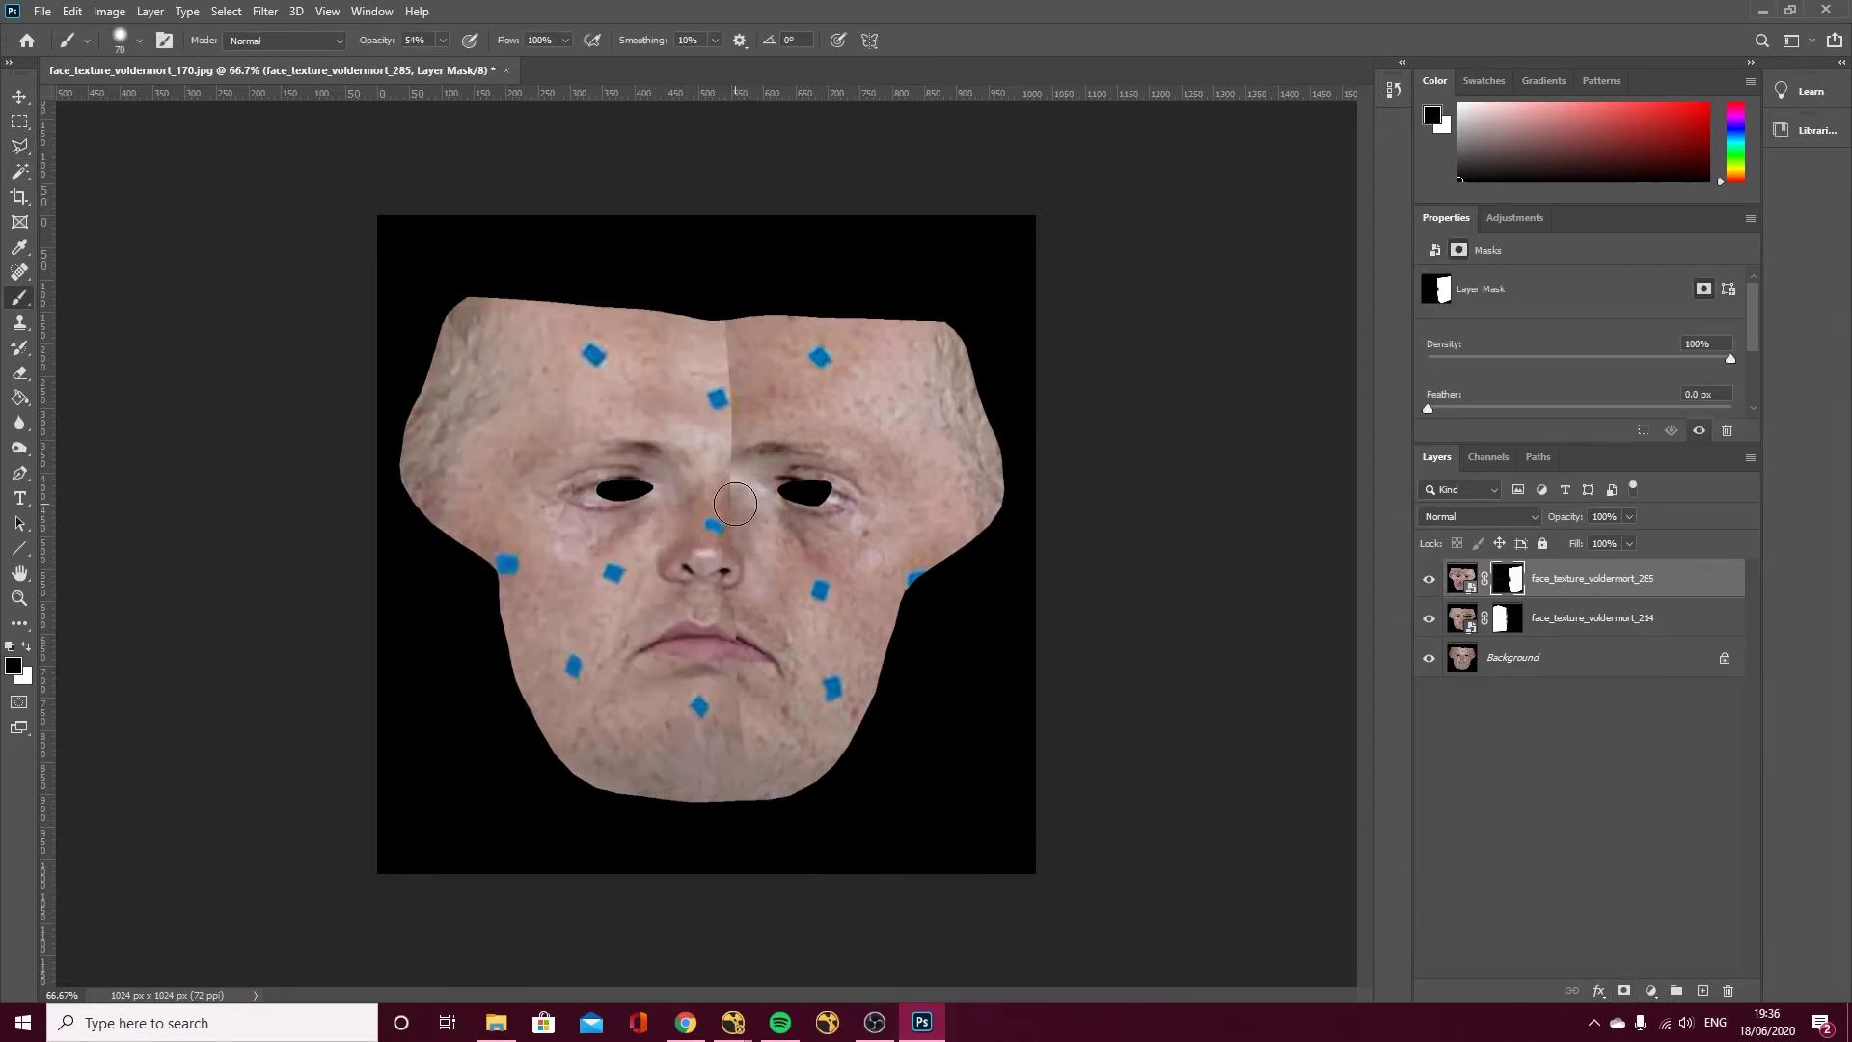
left_click_drag(742, 520, 731, 307)
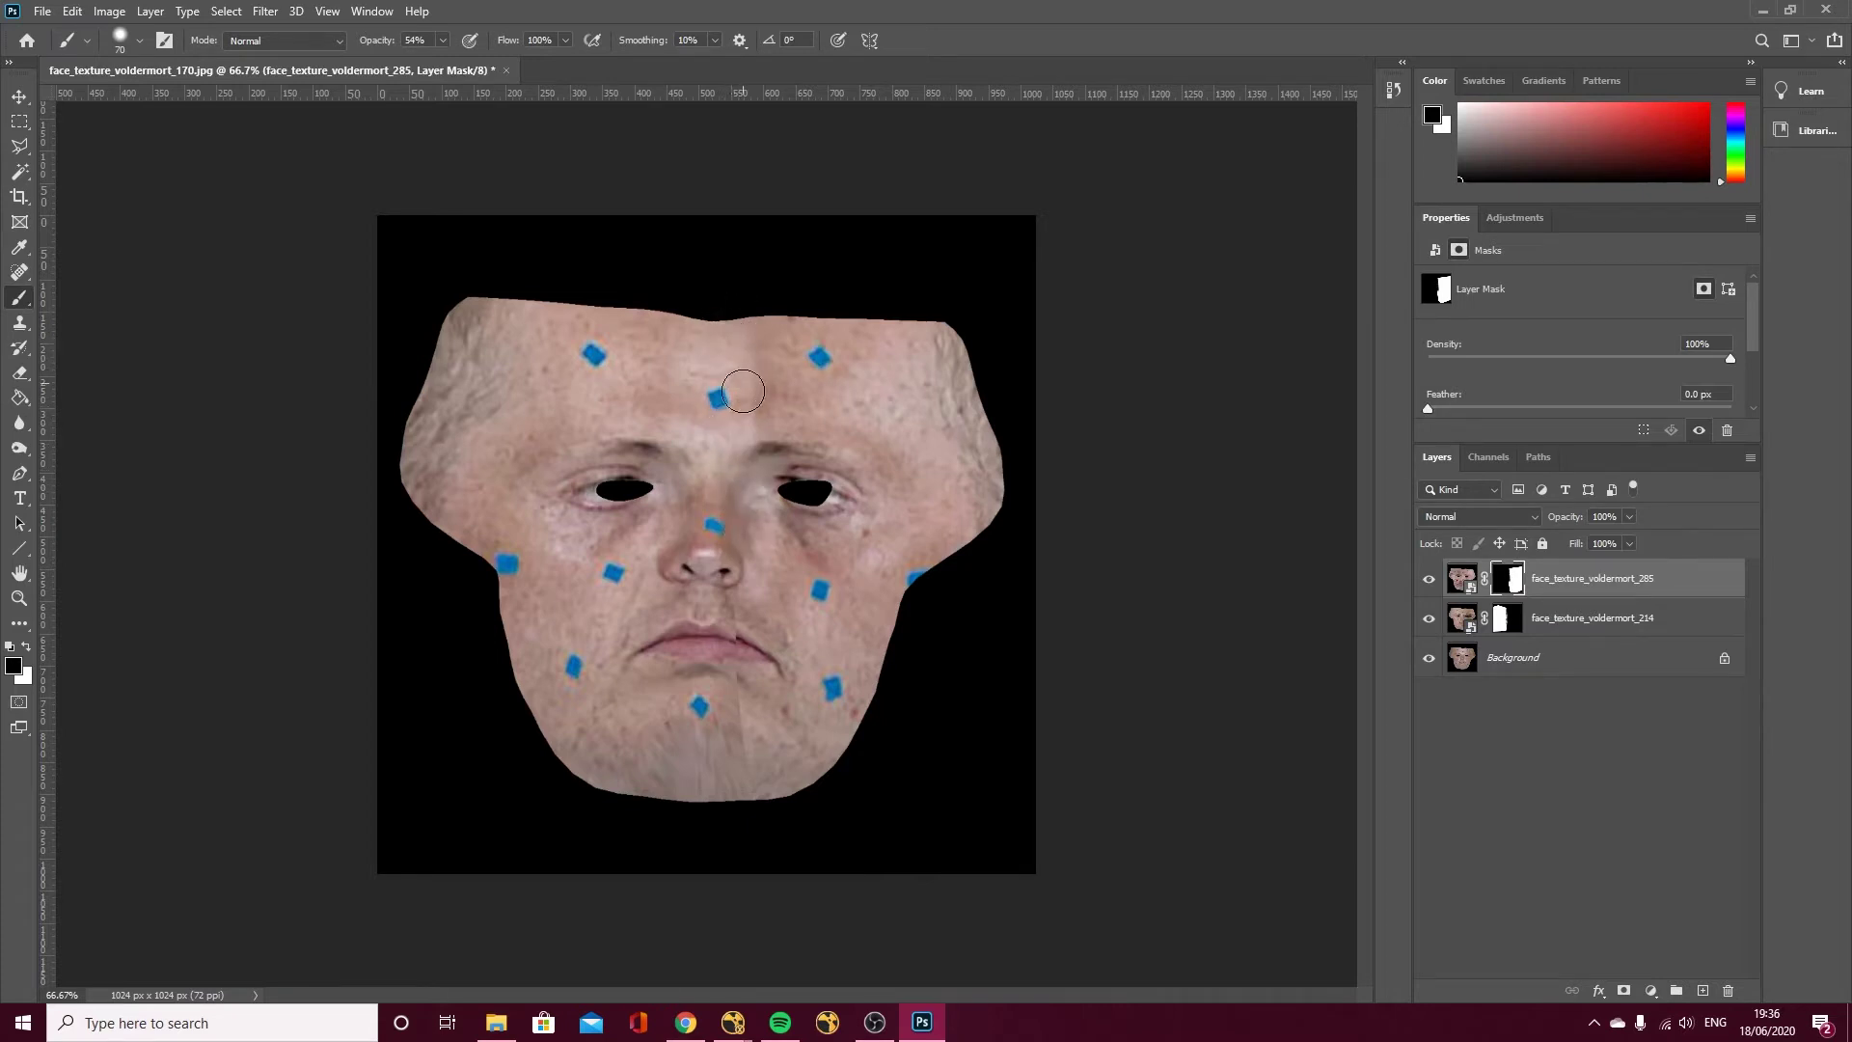
mouse_move(743, 676)
left_mouse_down()
mouse_move(742, 629)
mouse_move(773, 710)
mouse_move(772, 663)
left_mouse_up()
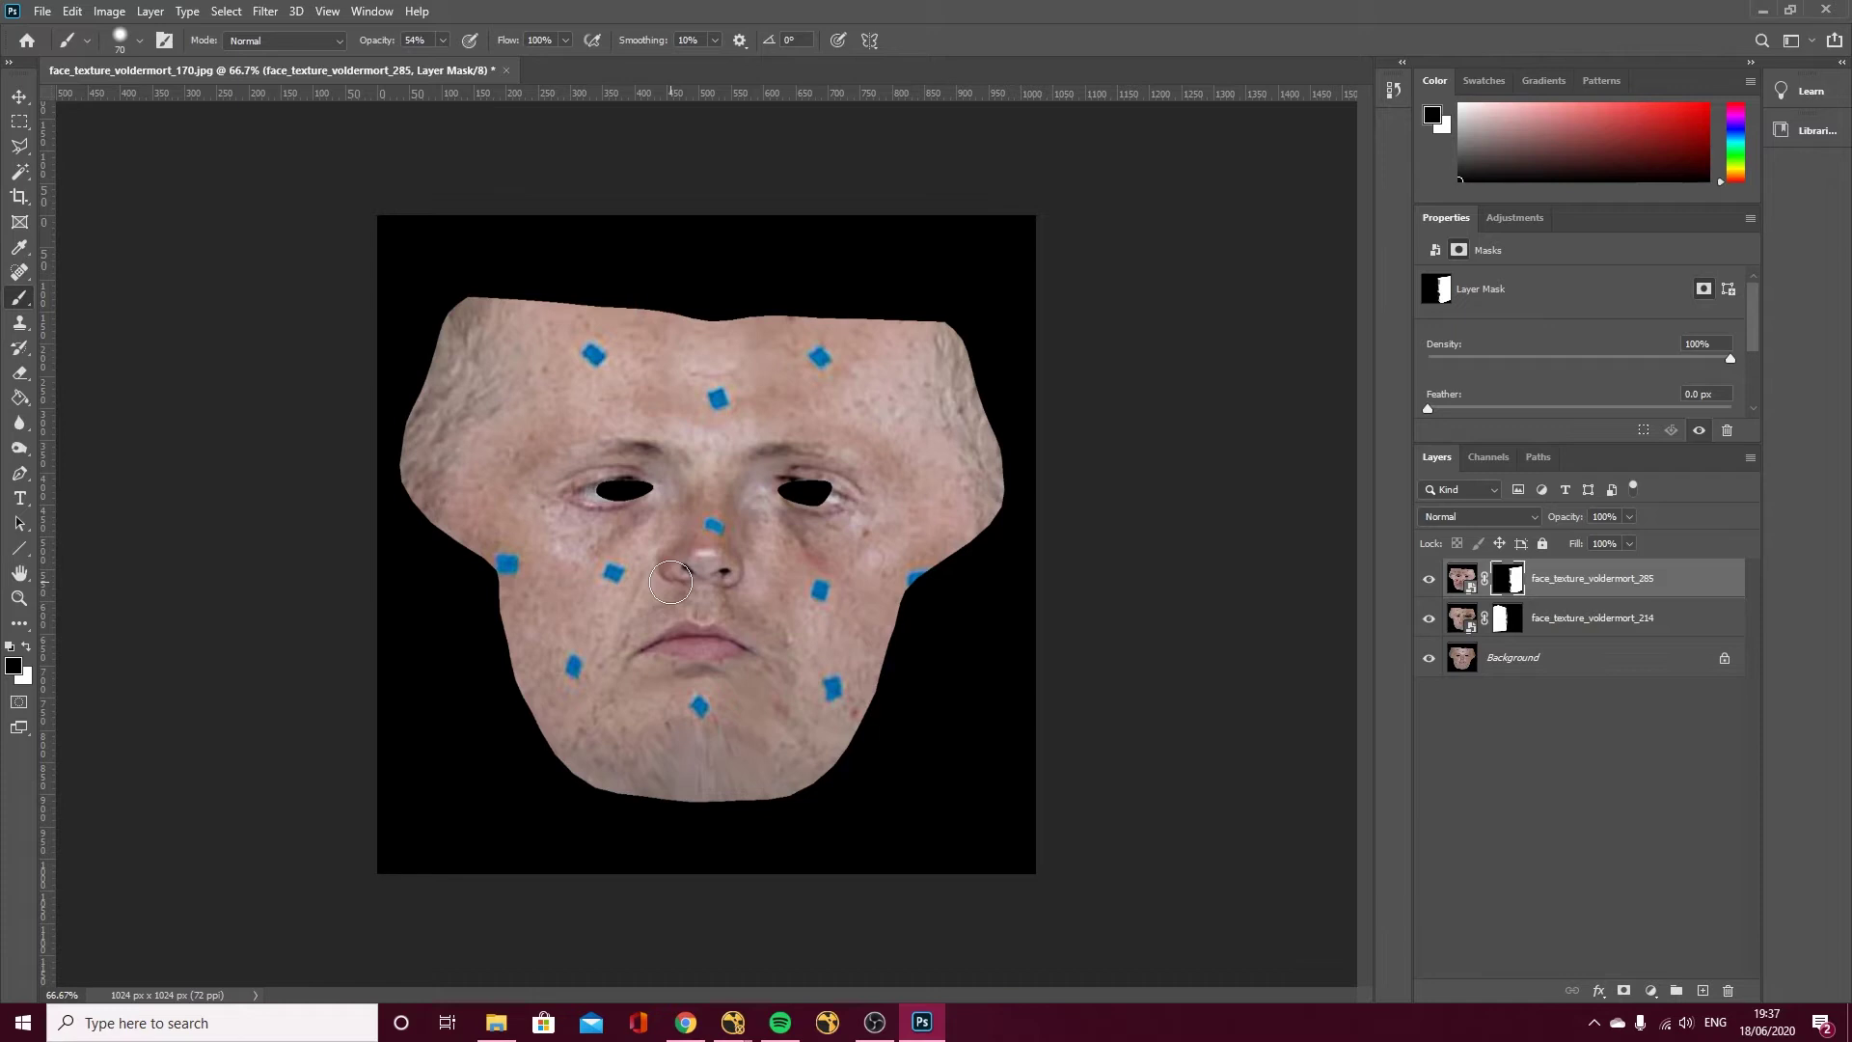
left_click_drag(608, 414, 556, 405)
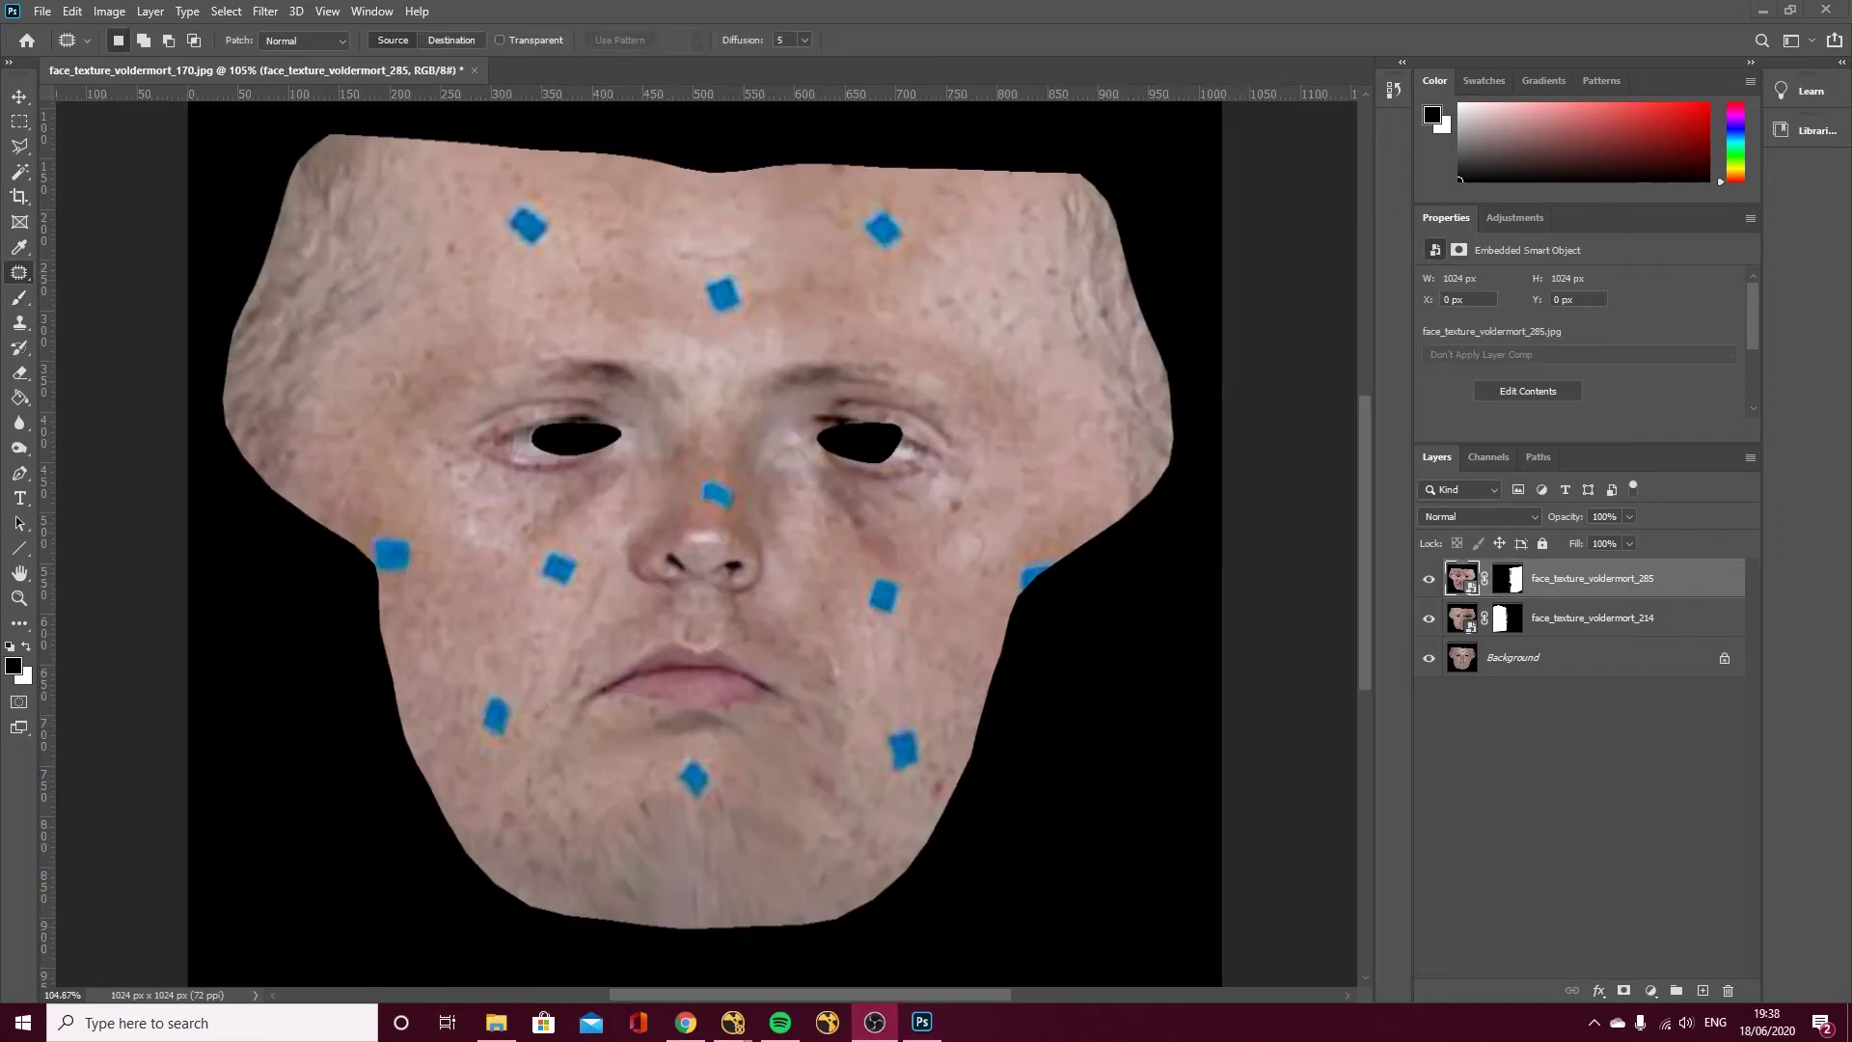
Save the composite as JPEG face_texture_merged_voldermort, accepting maximum quality 12.
left_click(45, 10)
left_click(96, 246)
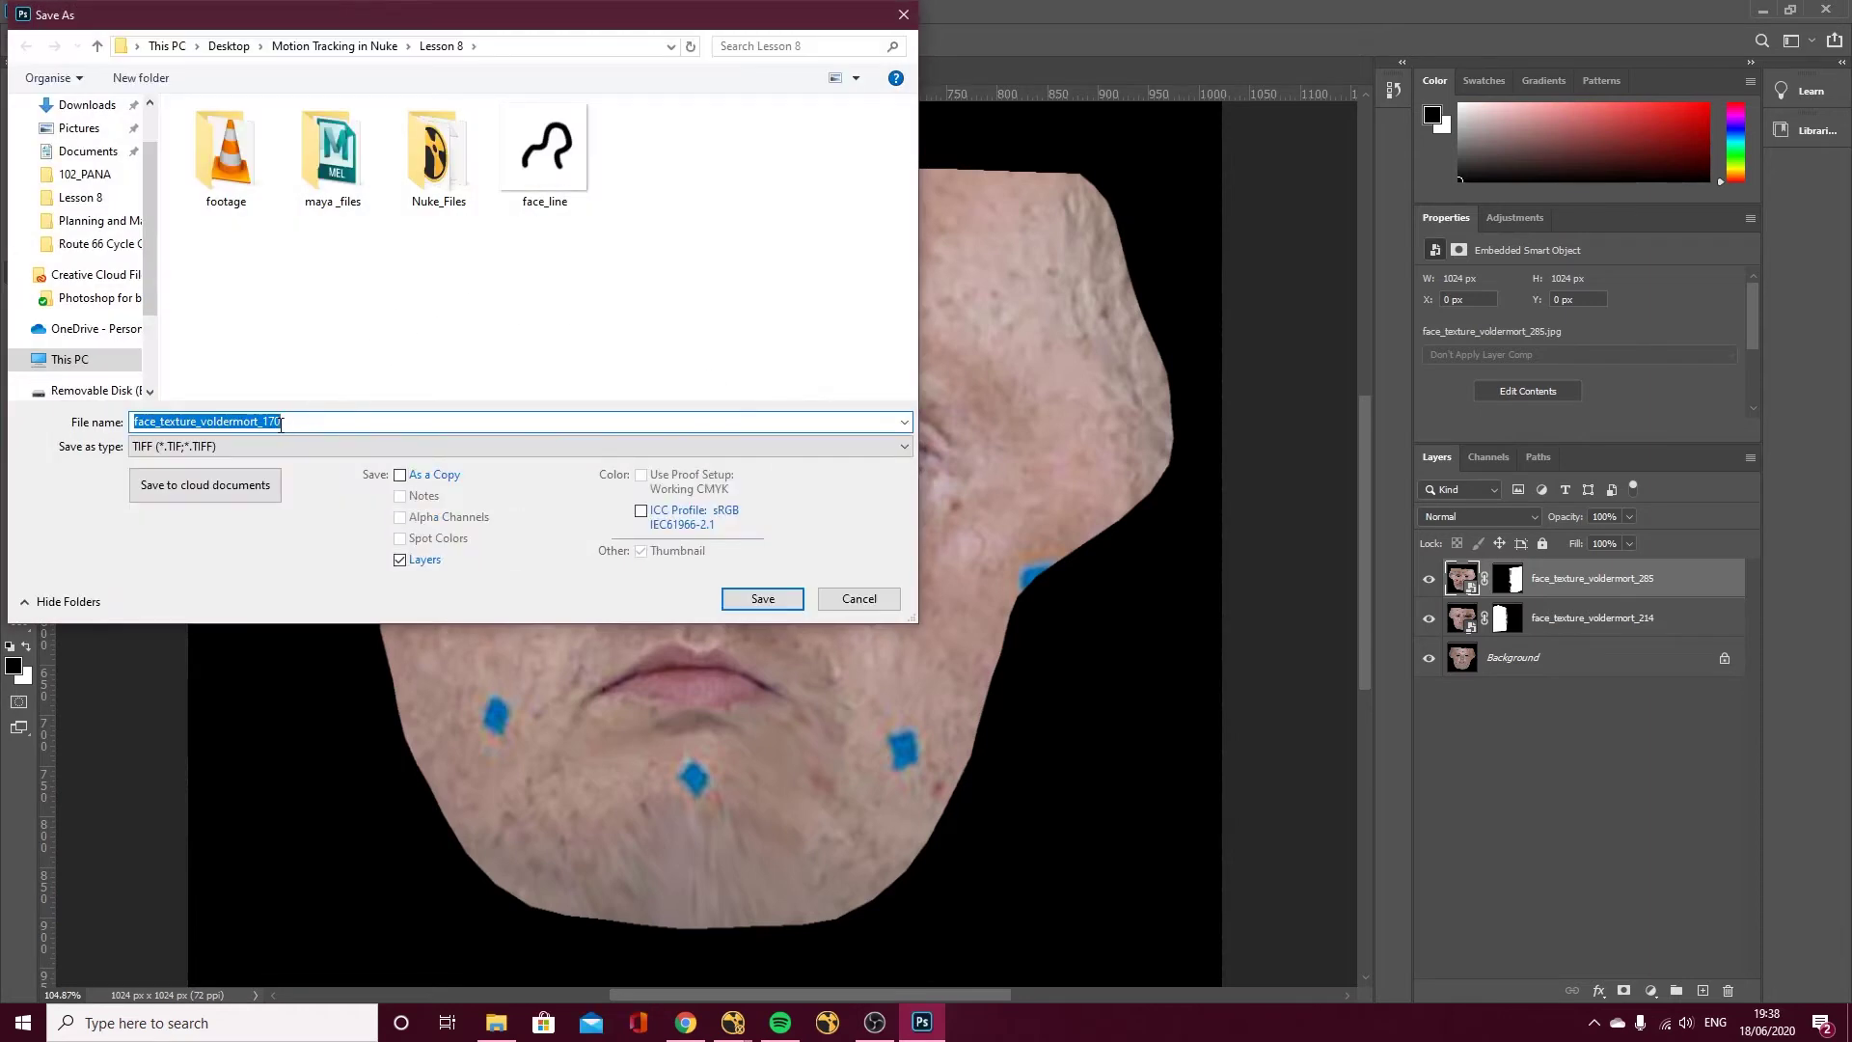
left_click(288, 422)
key("BackSpace")
key("BackSpace")
key("BackSpace")
key("BackSpace")
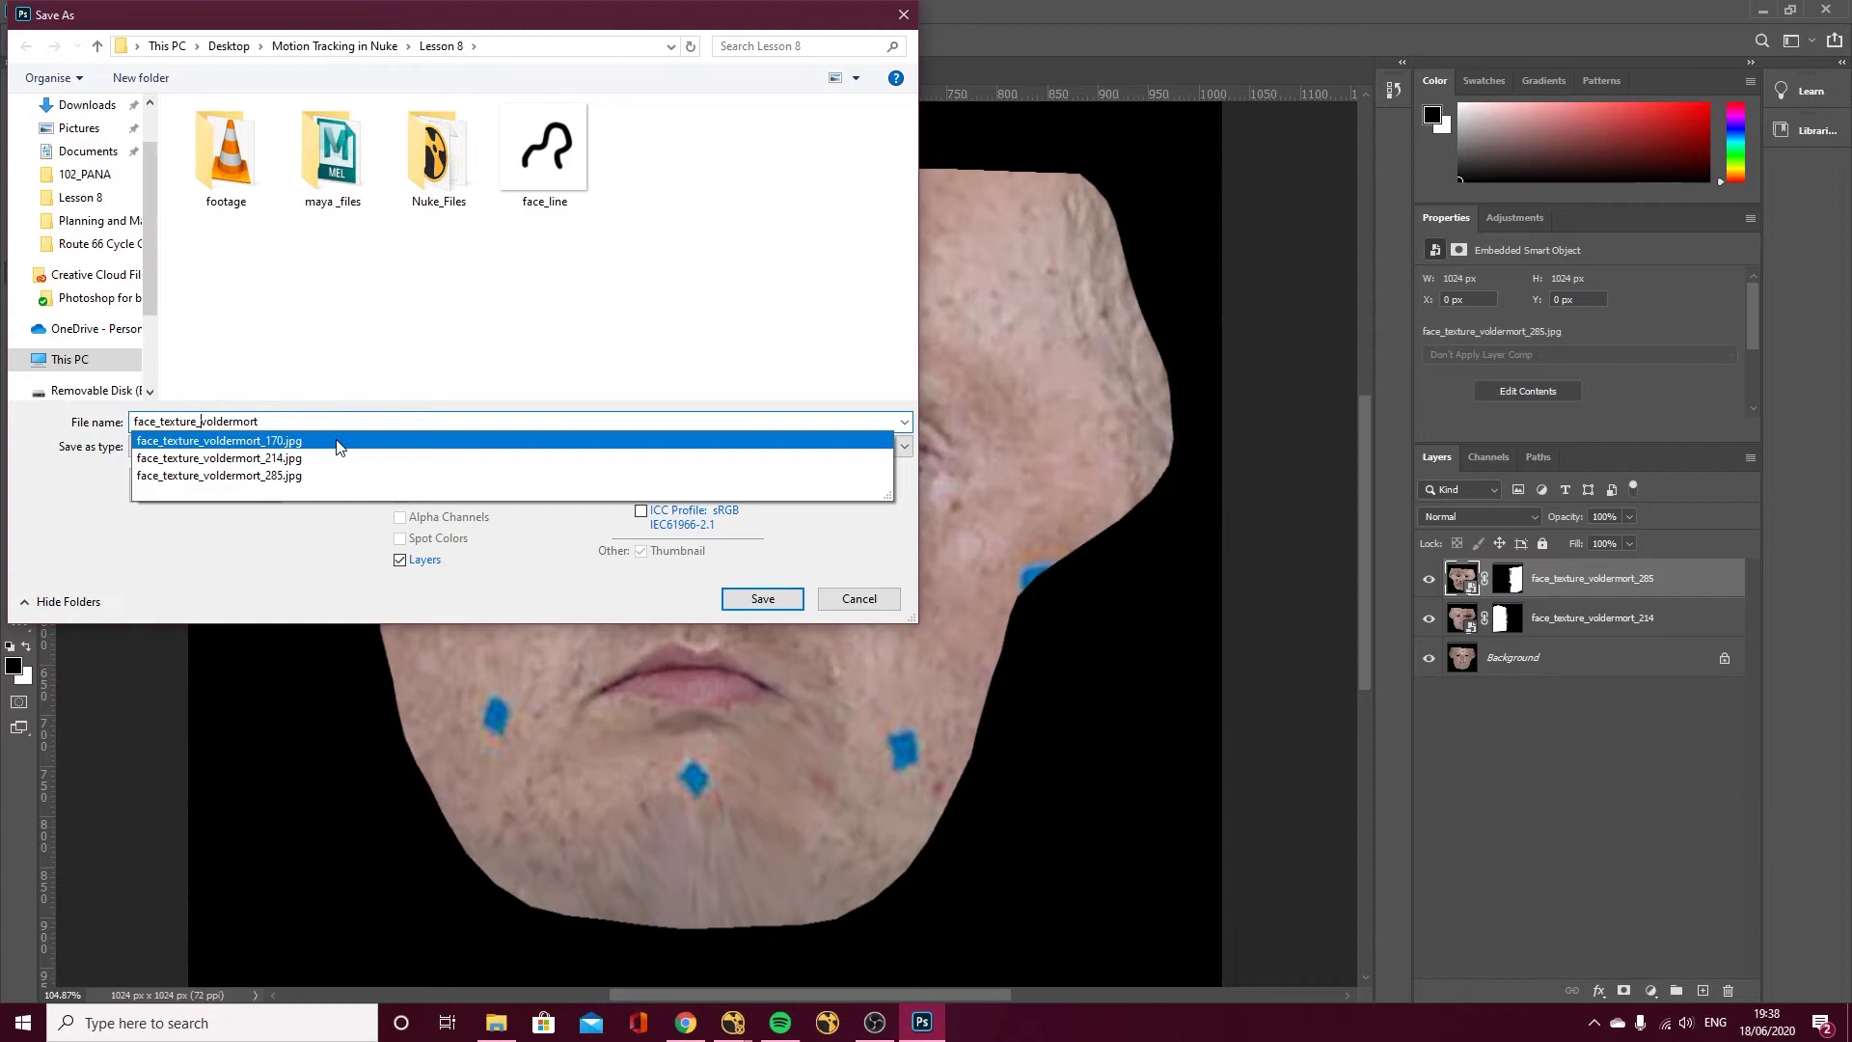
type("merged_")
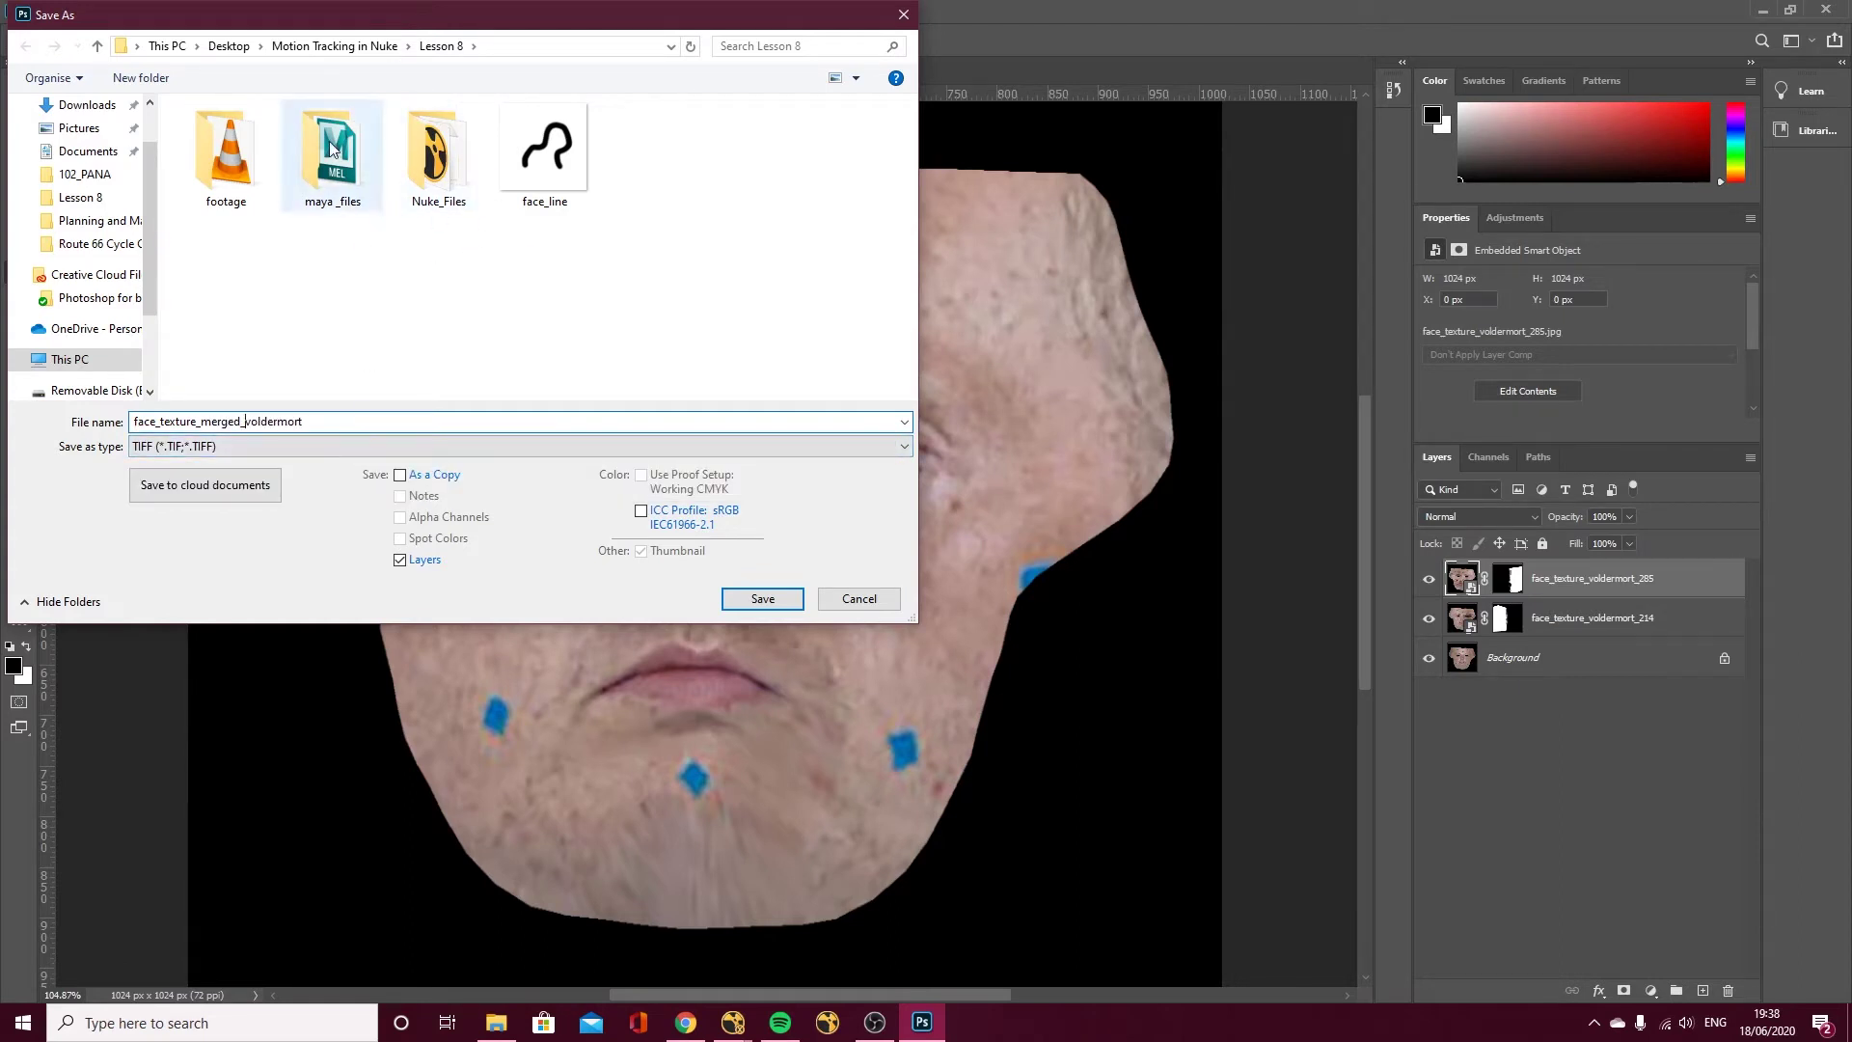
left_click(290, 446)
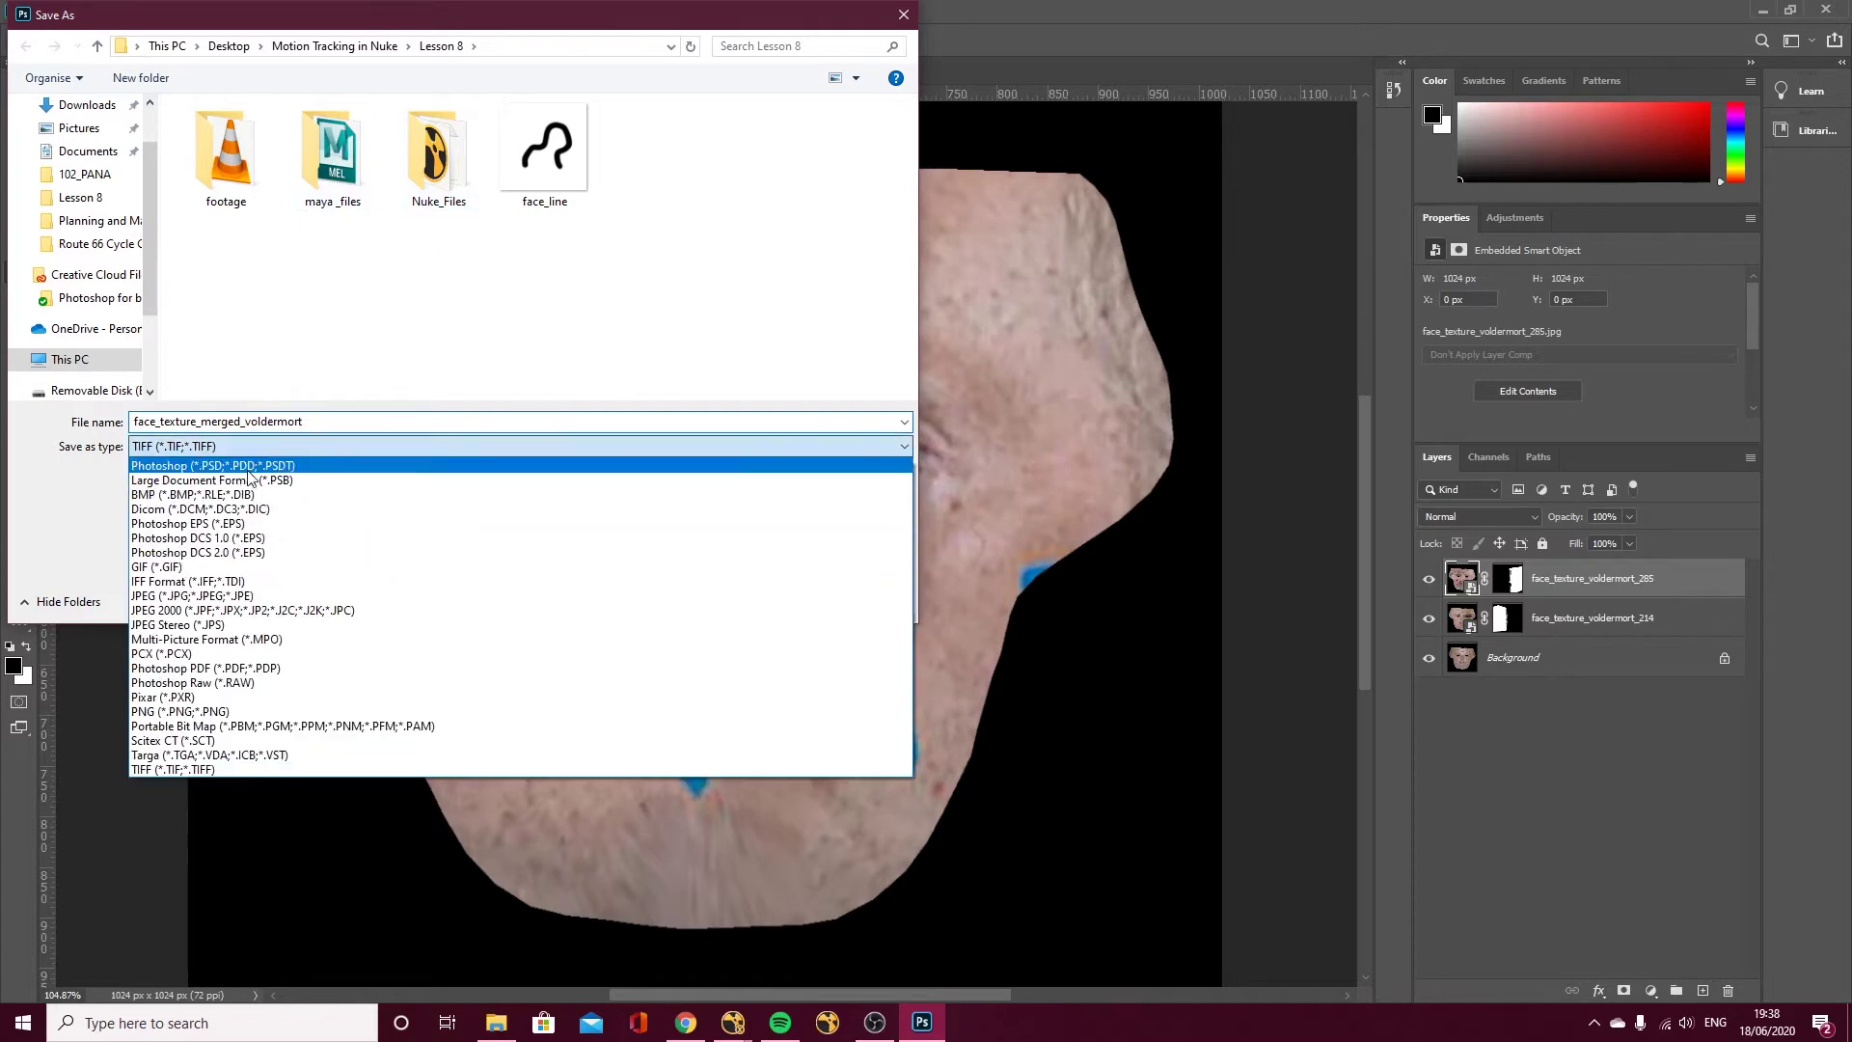
left_click(200, 590)
left_click(762, 599)
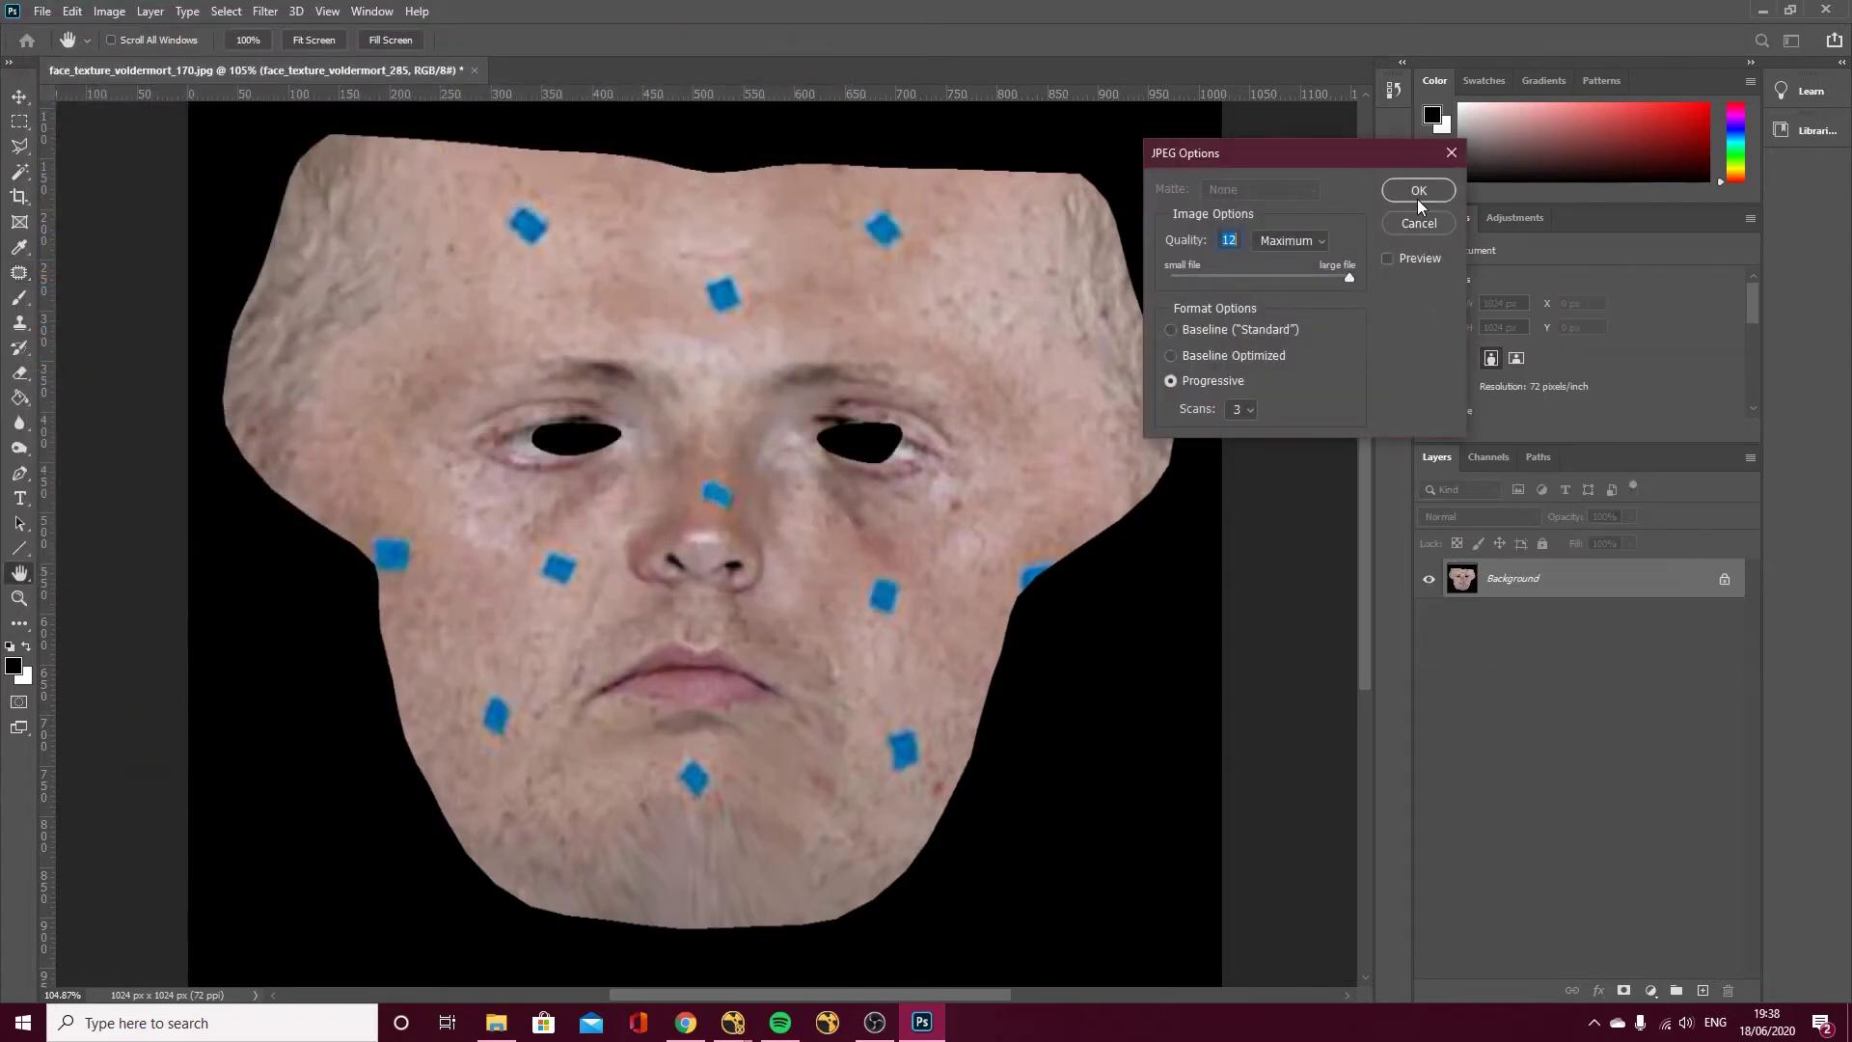
left_click(1417, 192)
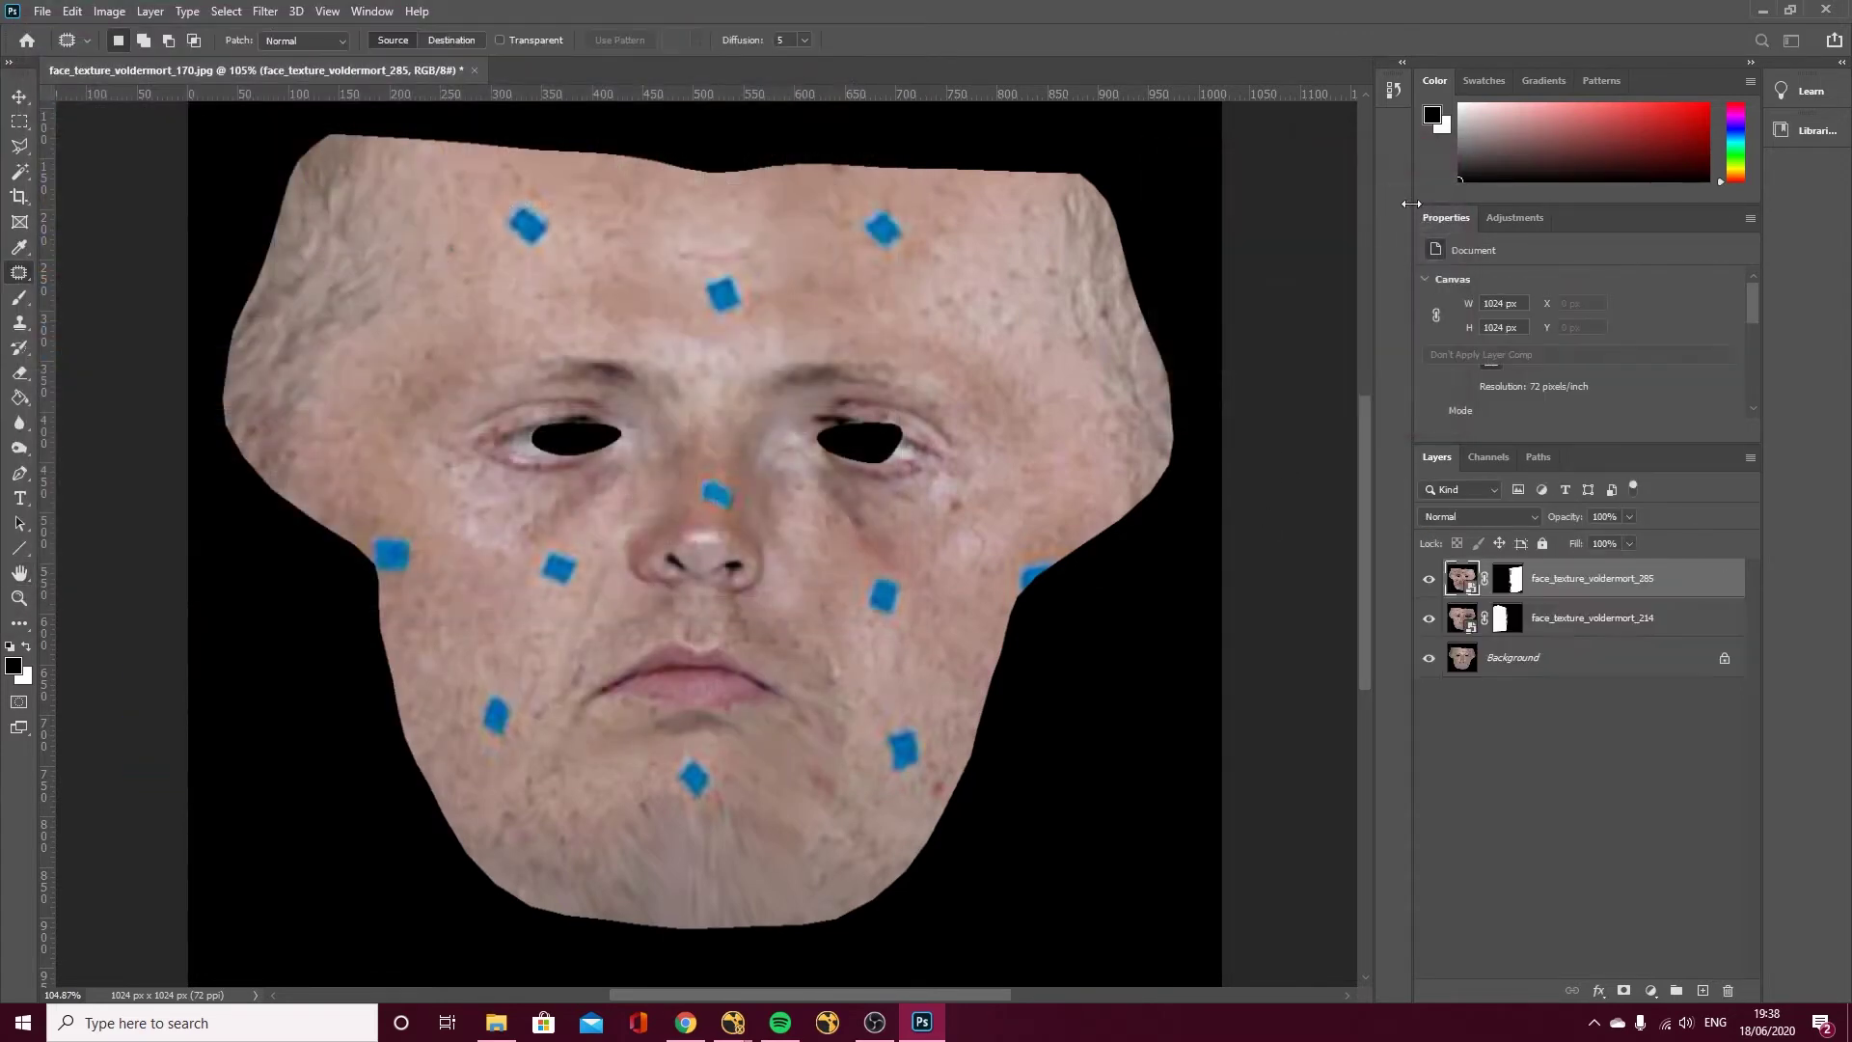
Duplicate all three layers and merge the copies into one layer.
left_click(1557, 656, "shift")
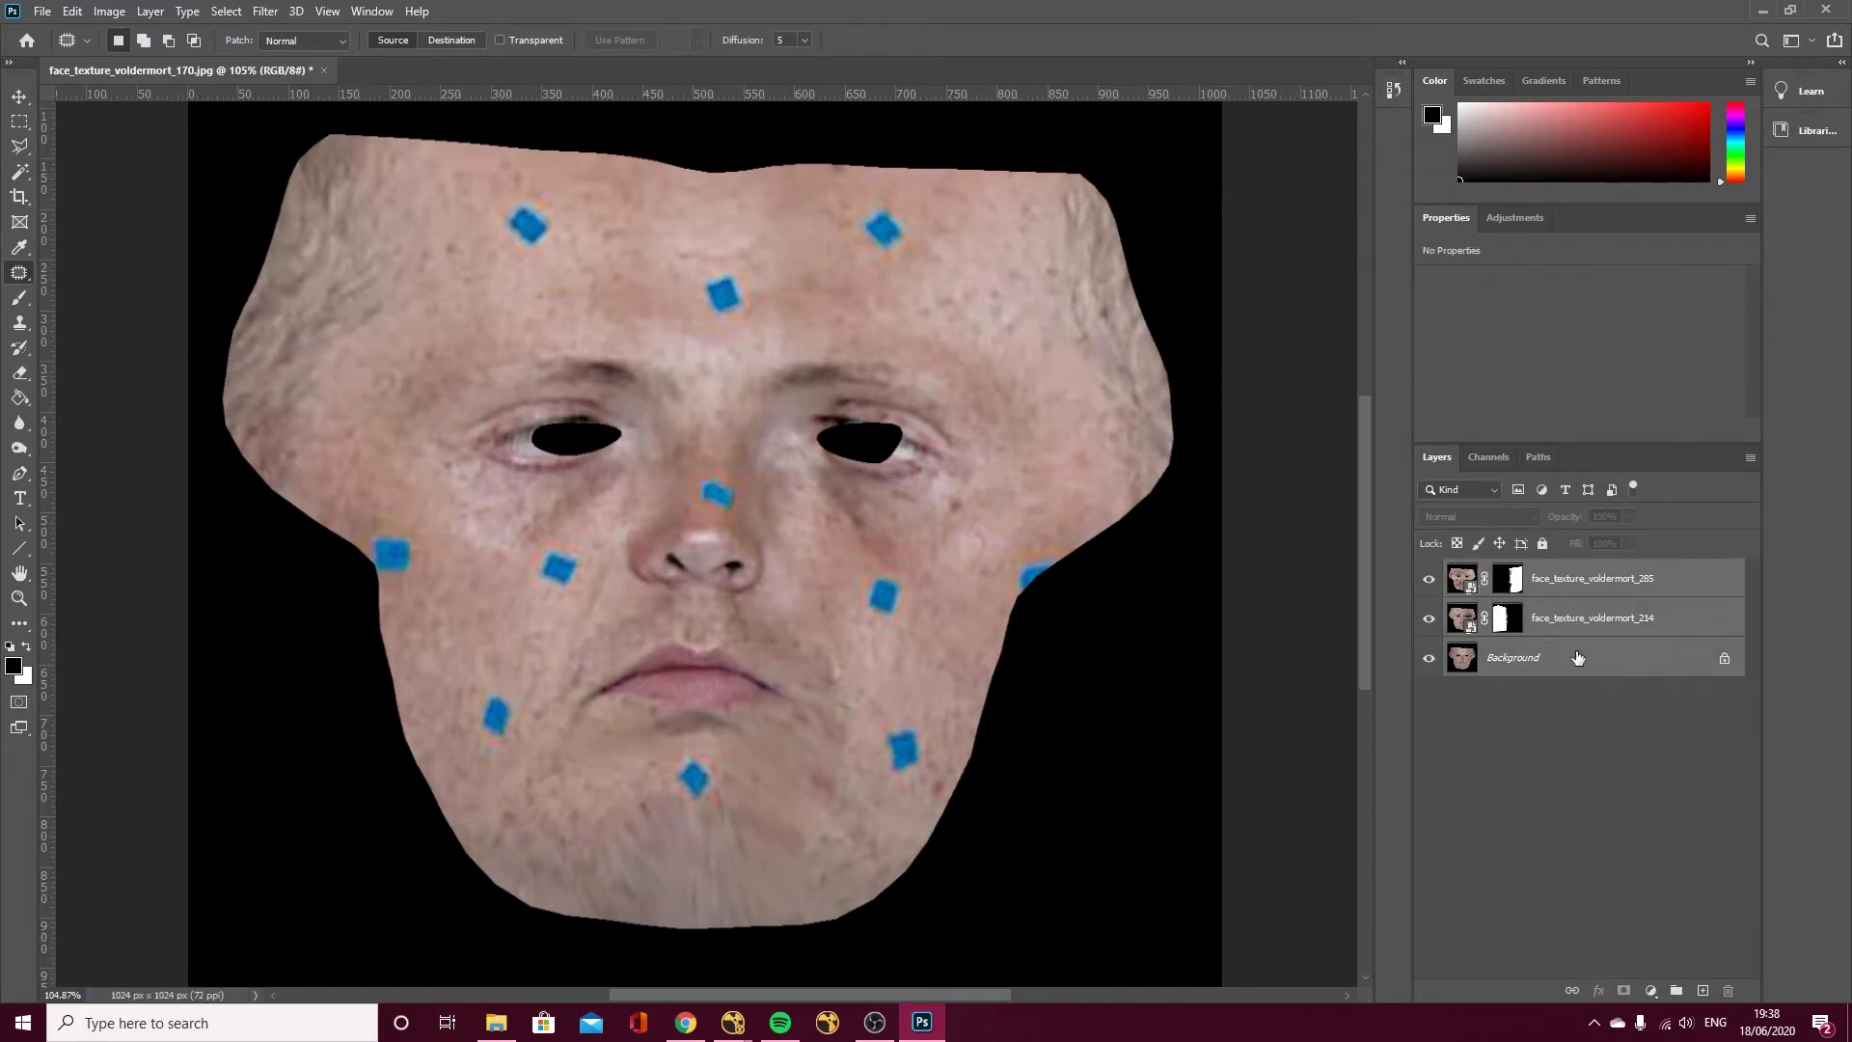
left_click_drag(1604, 663, 1703, 990)
key("ctrl+e")
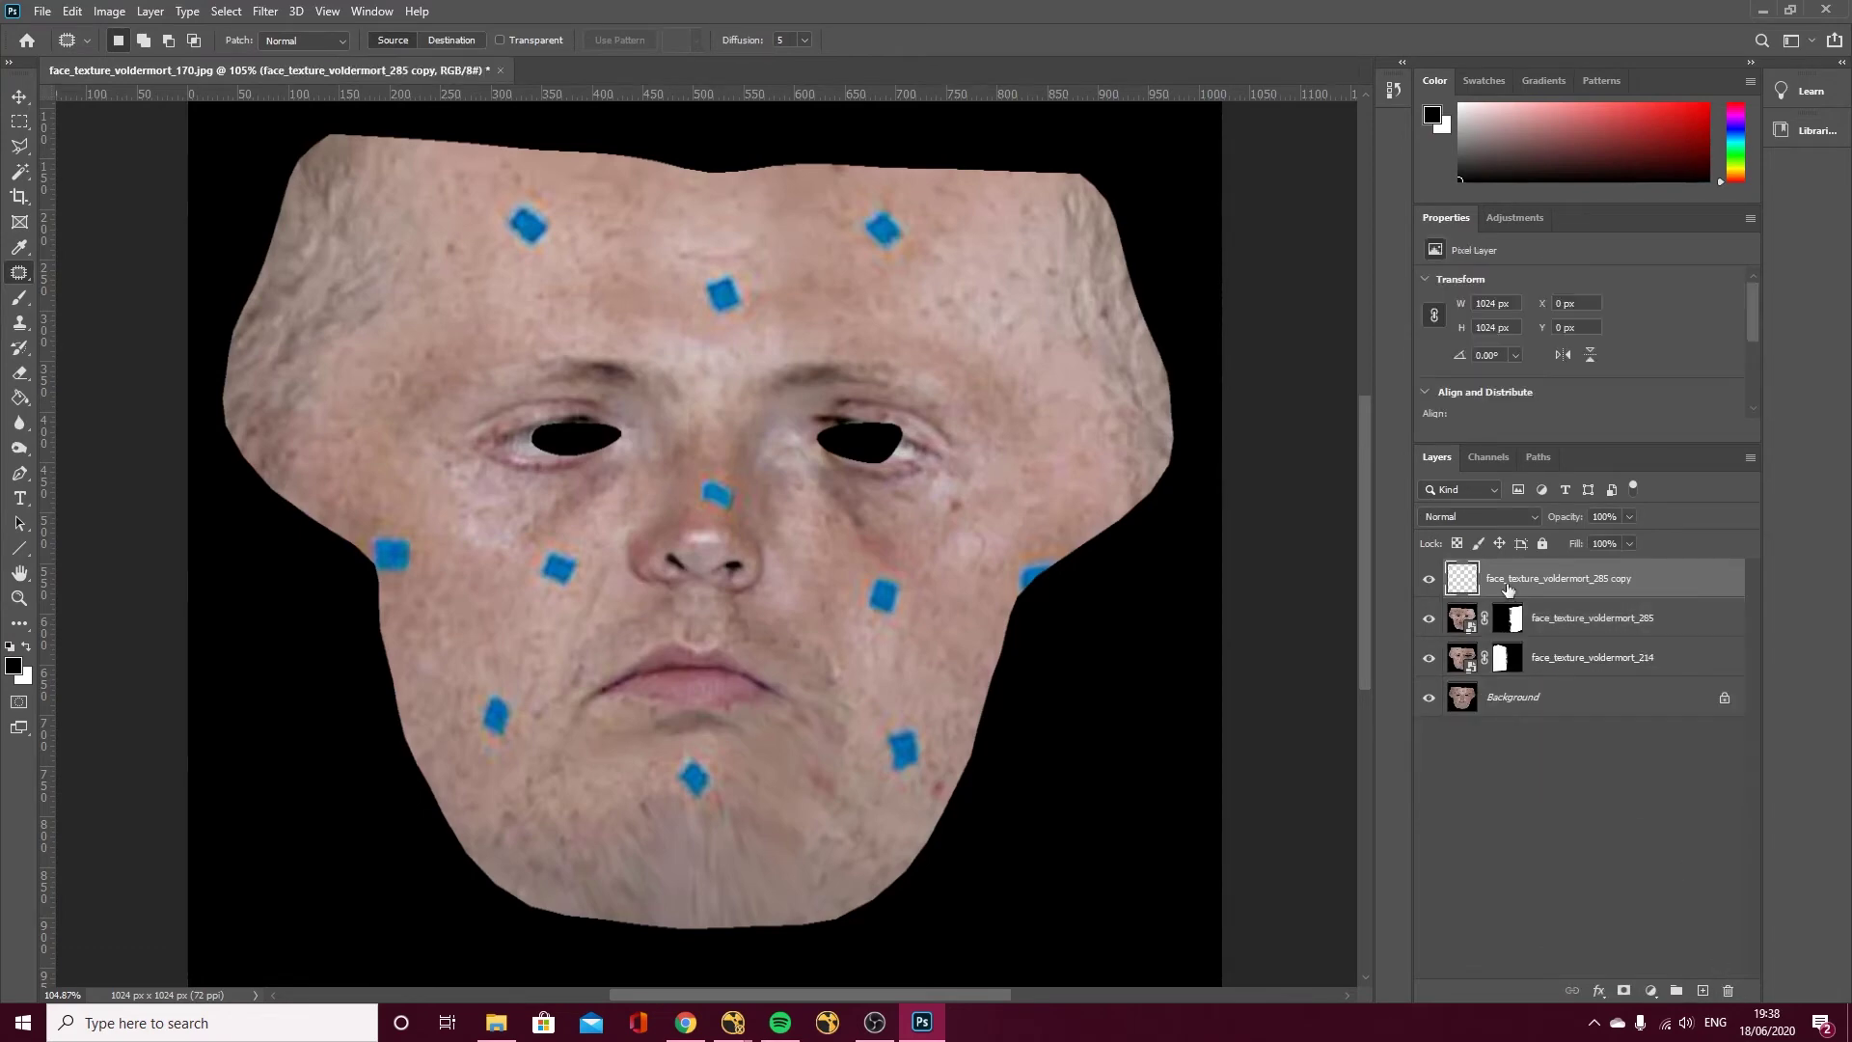
left_click(1429, 581)
left_click(1429, 580)
left_click(1429, 581)
left_click(1429, 581)
Patch the nose over with forehead skin using the Patch Tool, redoing the first attempt.
right_click(18, 273)
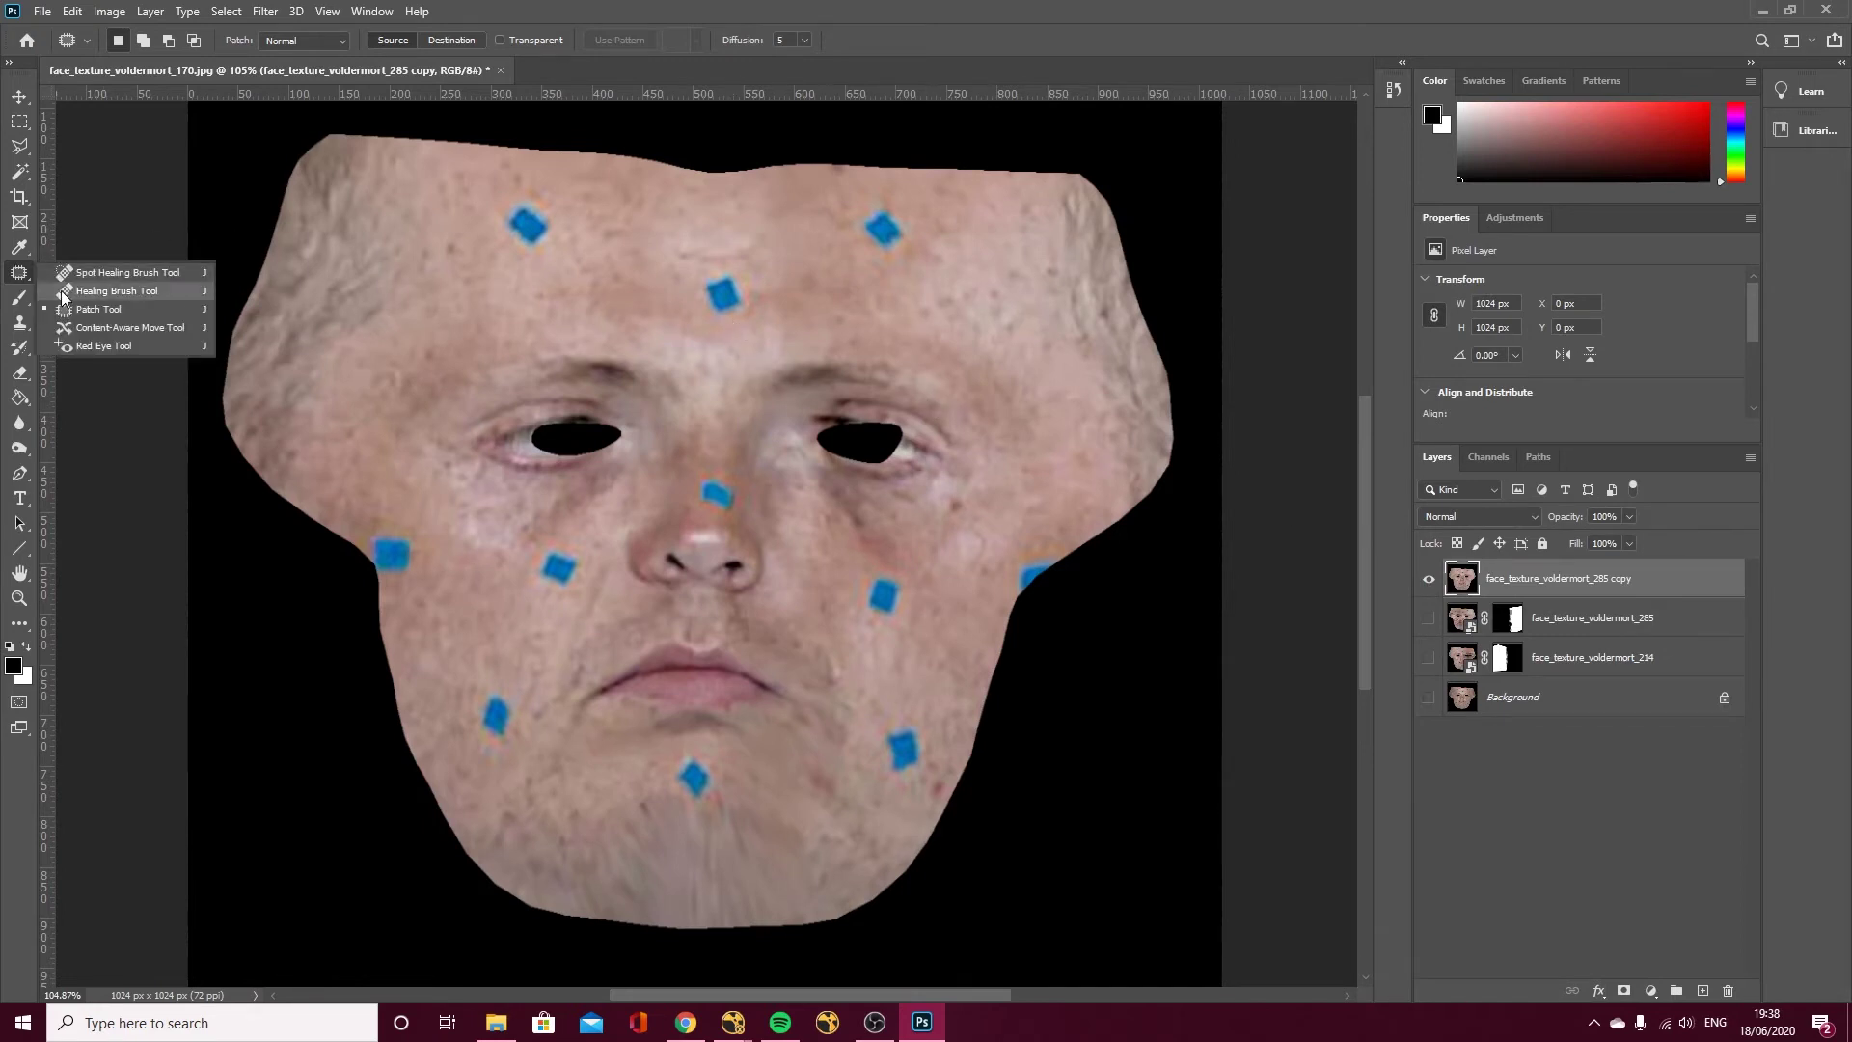
left_click(98, 309)
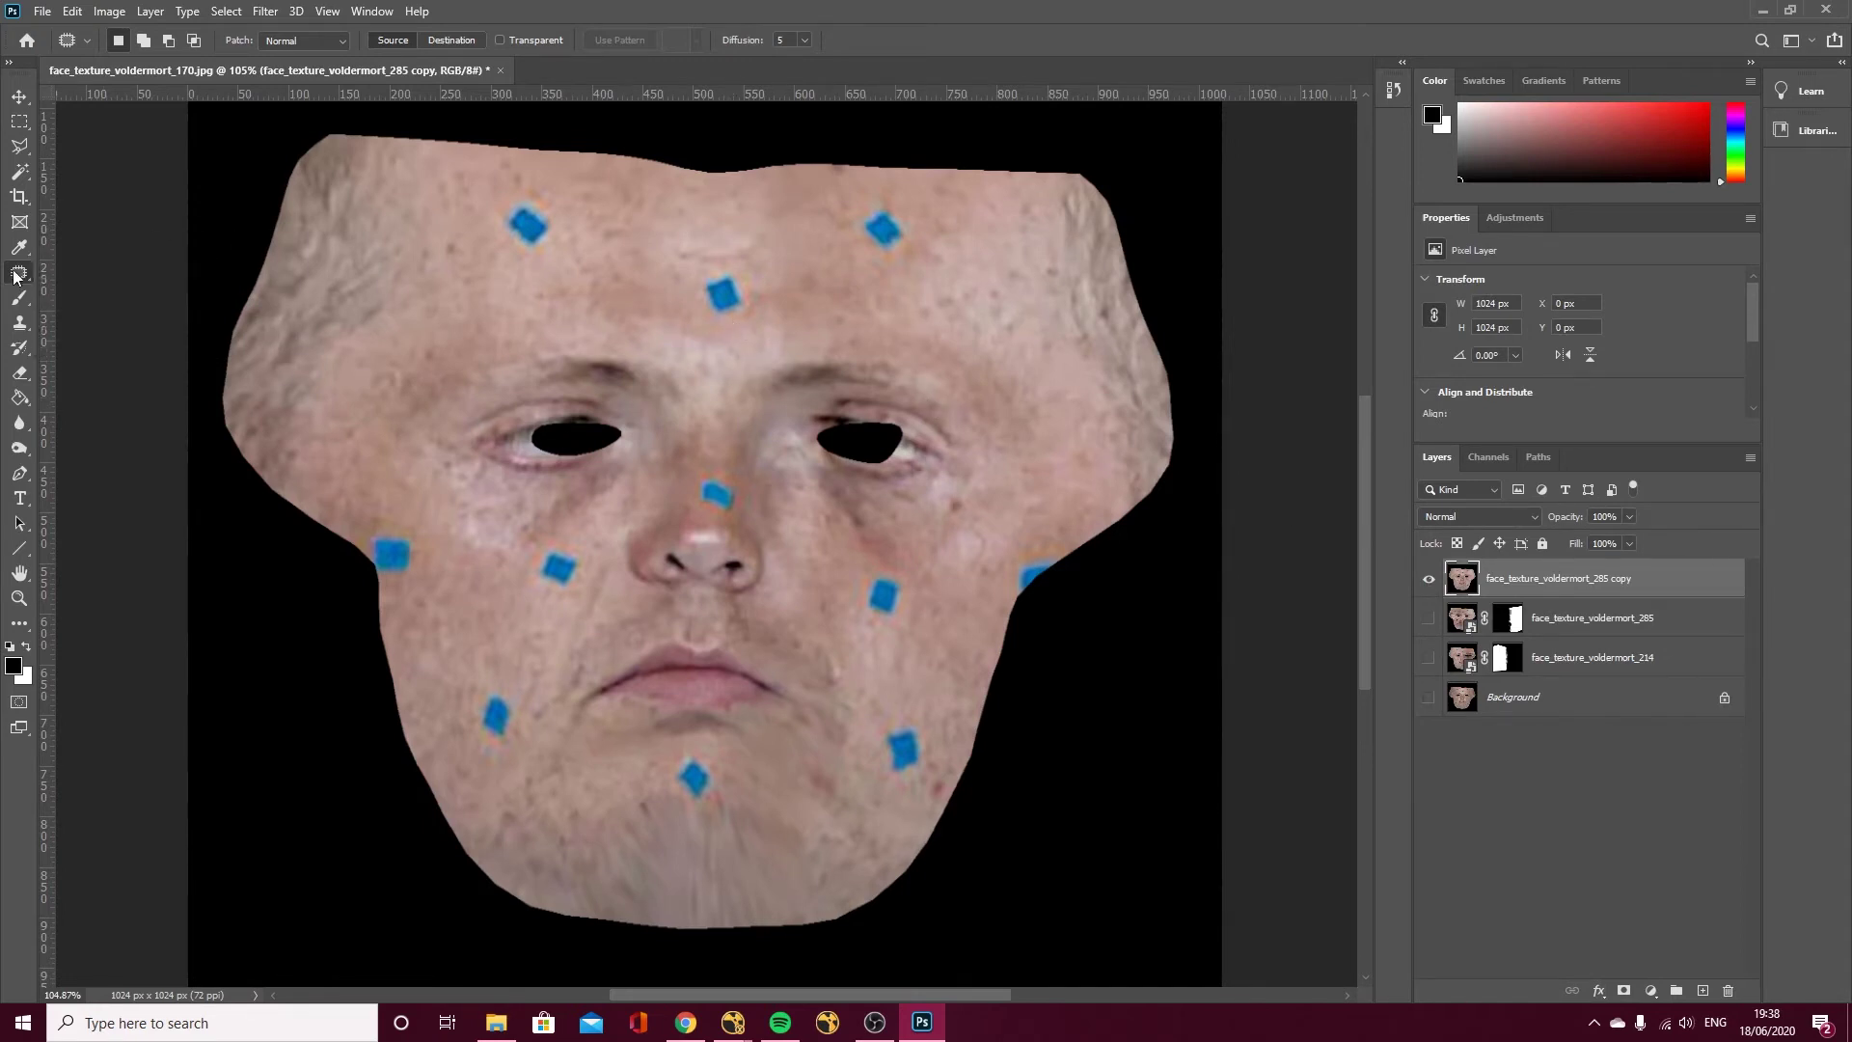
mouse_move(678, 413)
left_mouse_down()
mouse_move(627, 540)
mouse_move(632, 600)
mouse_move(740, 619)
mouse_move(808, 577)
mouse_move(783, 483)
mouse_move(688, 411)
mouse_move(689, 429)
left_mouse_up()
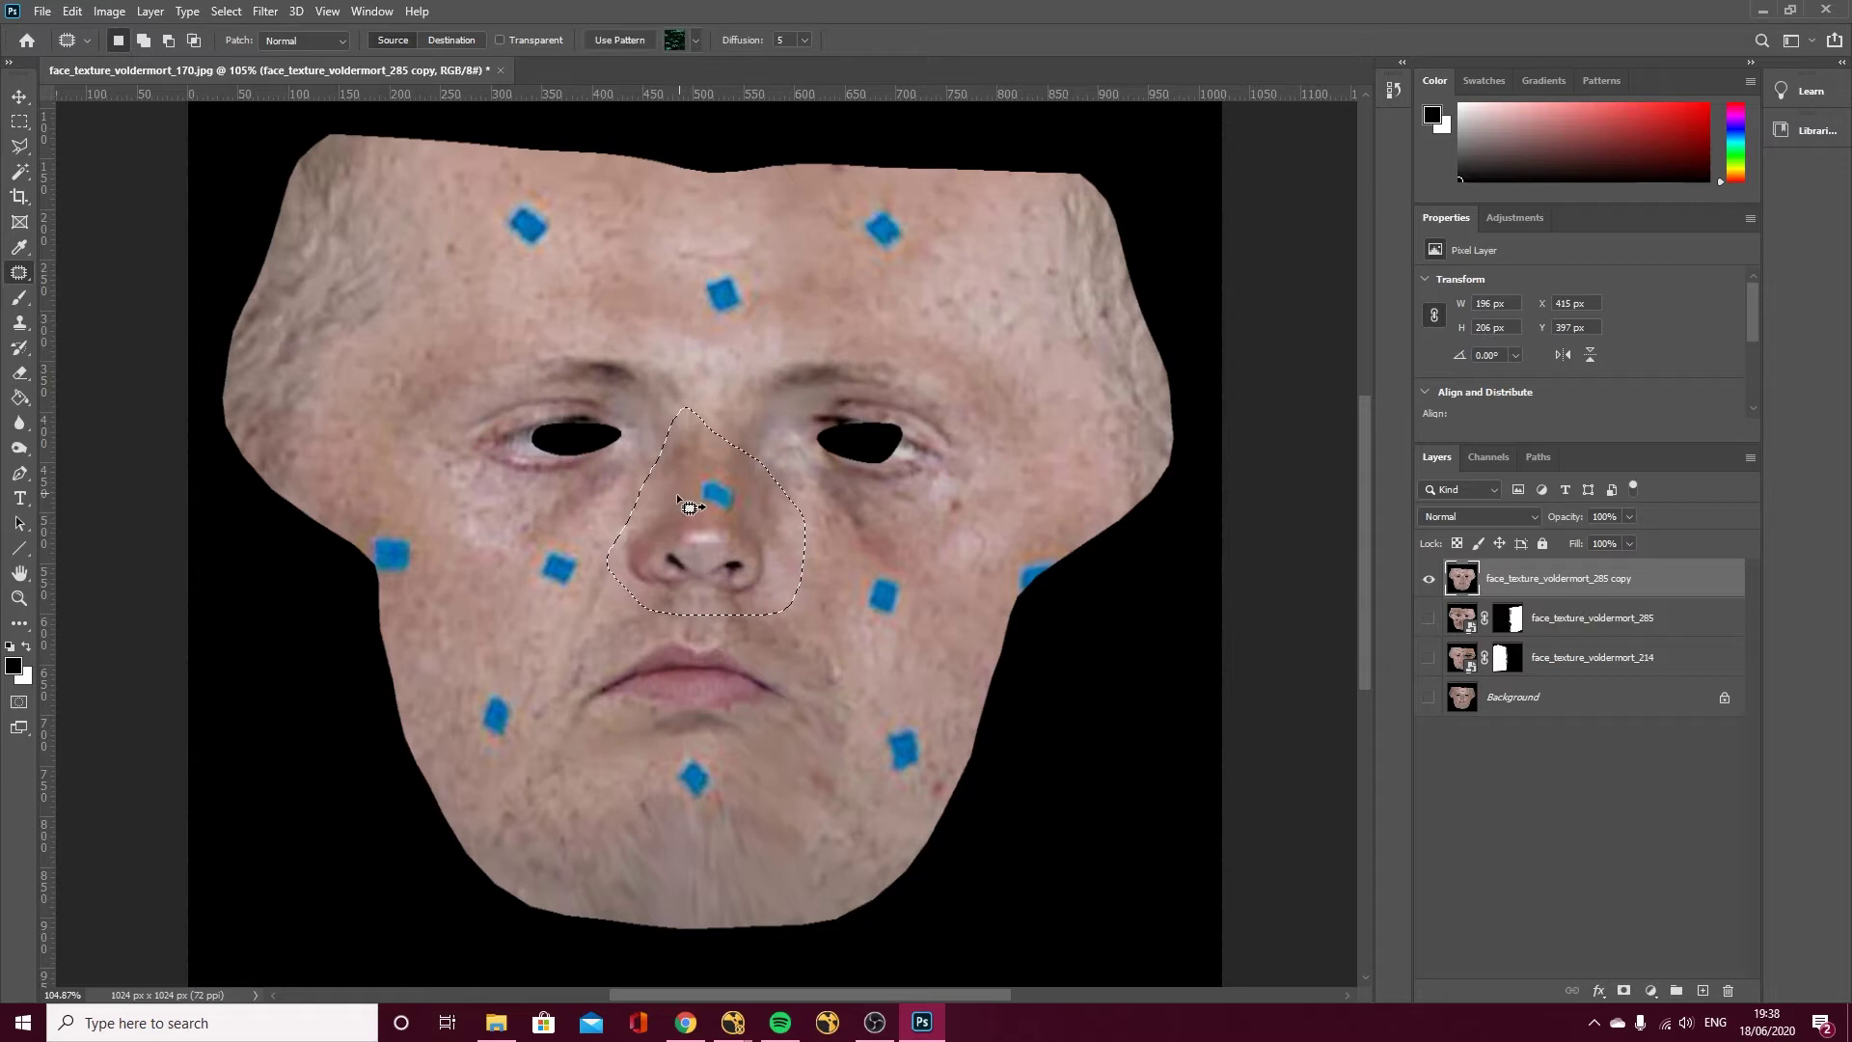
left_click_drag(684, 527, 567, 263)
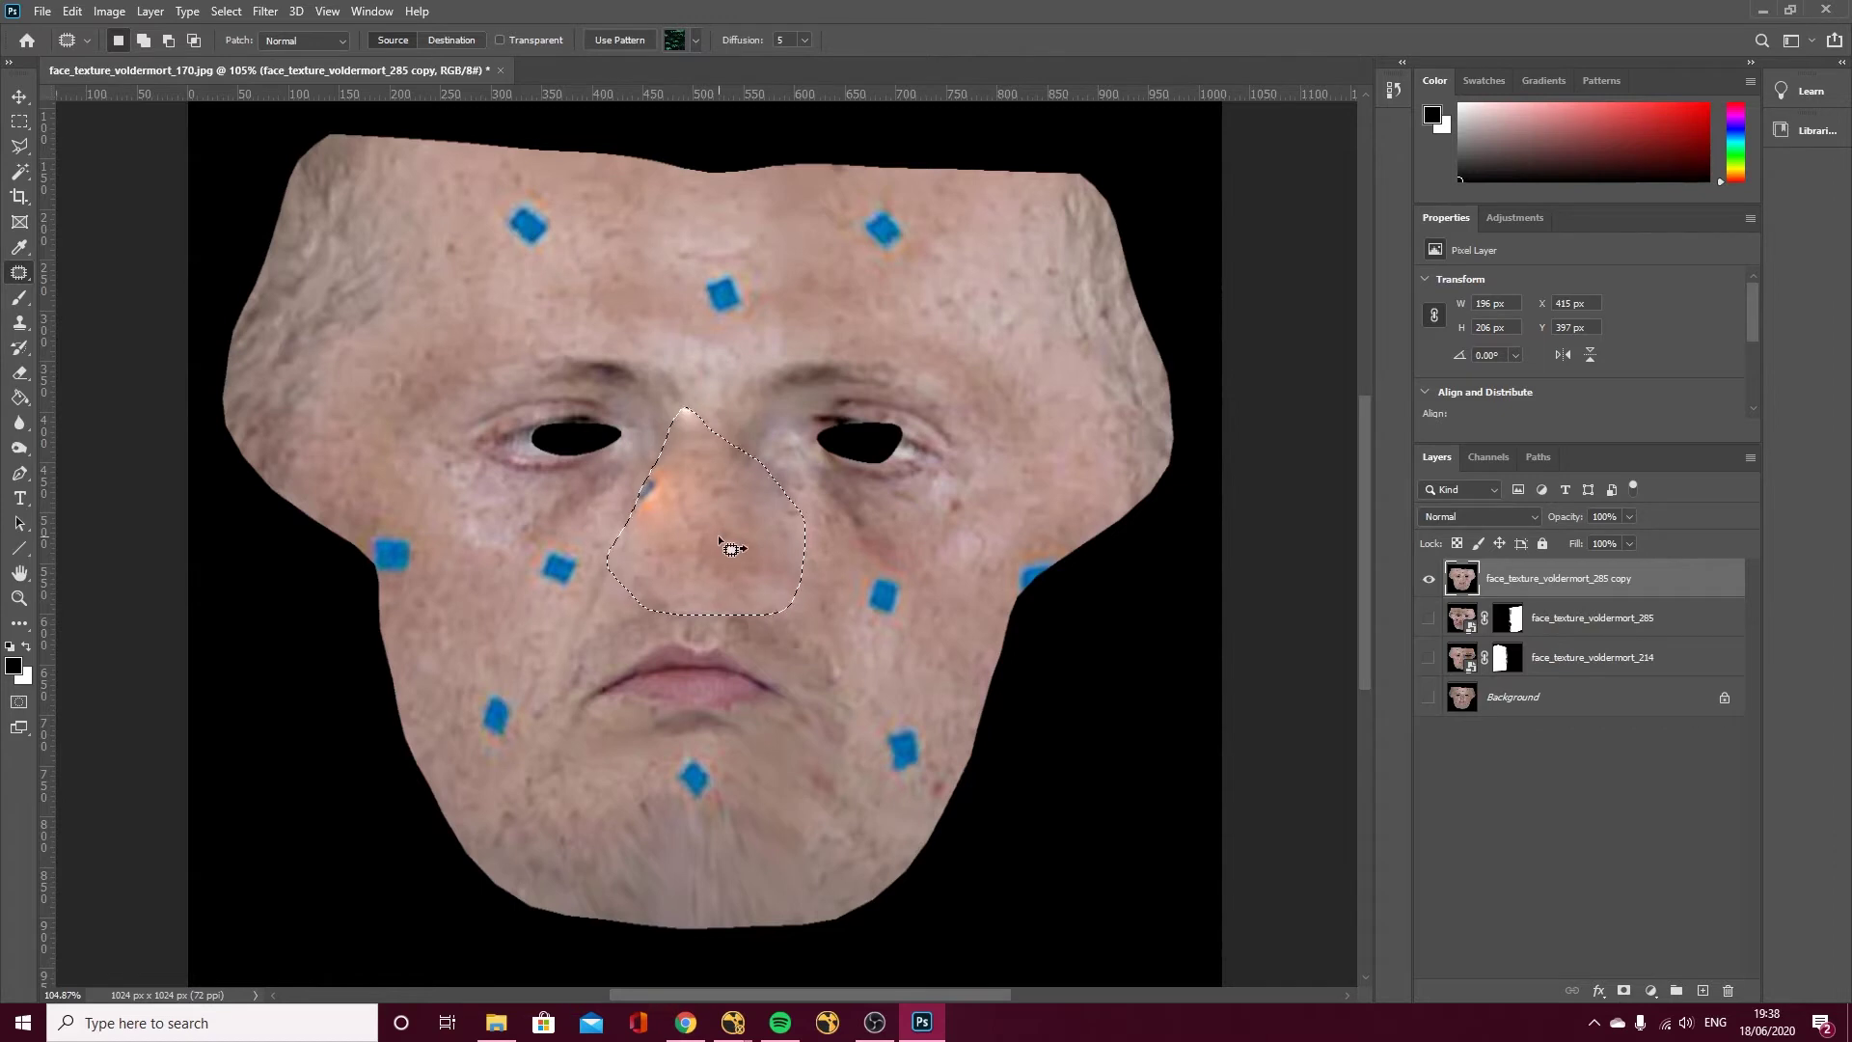
key("ctrl+d")
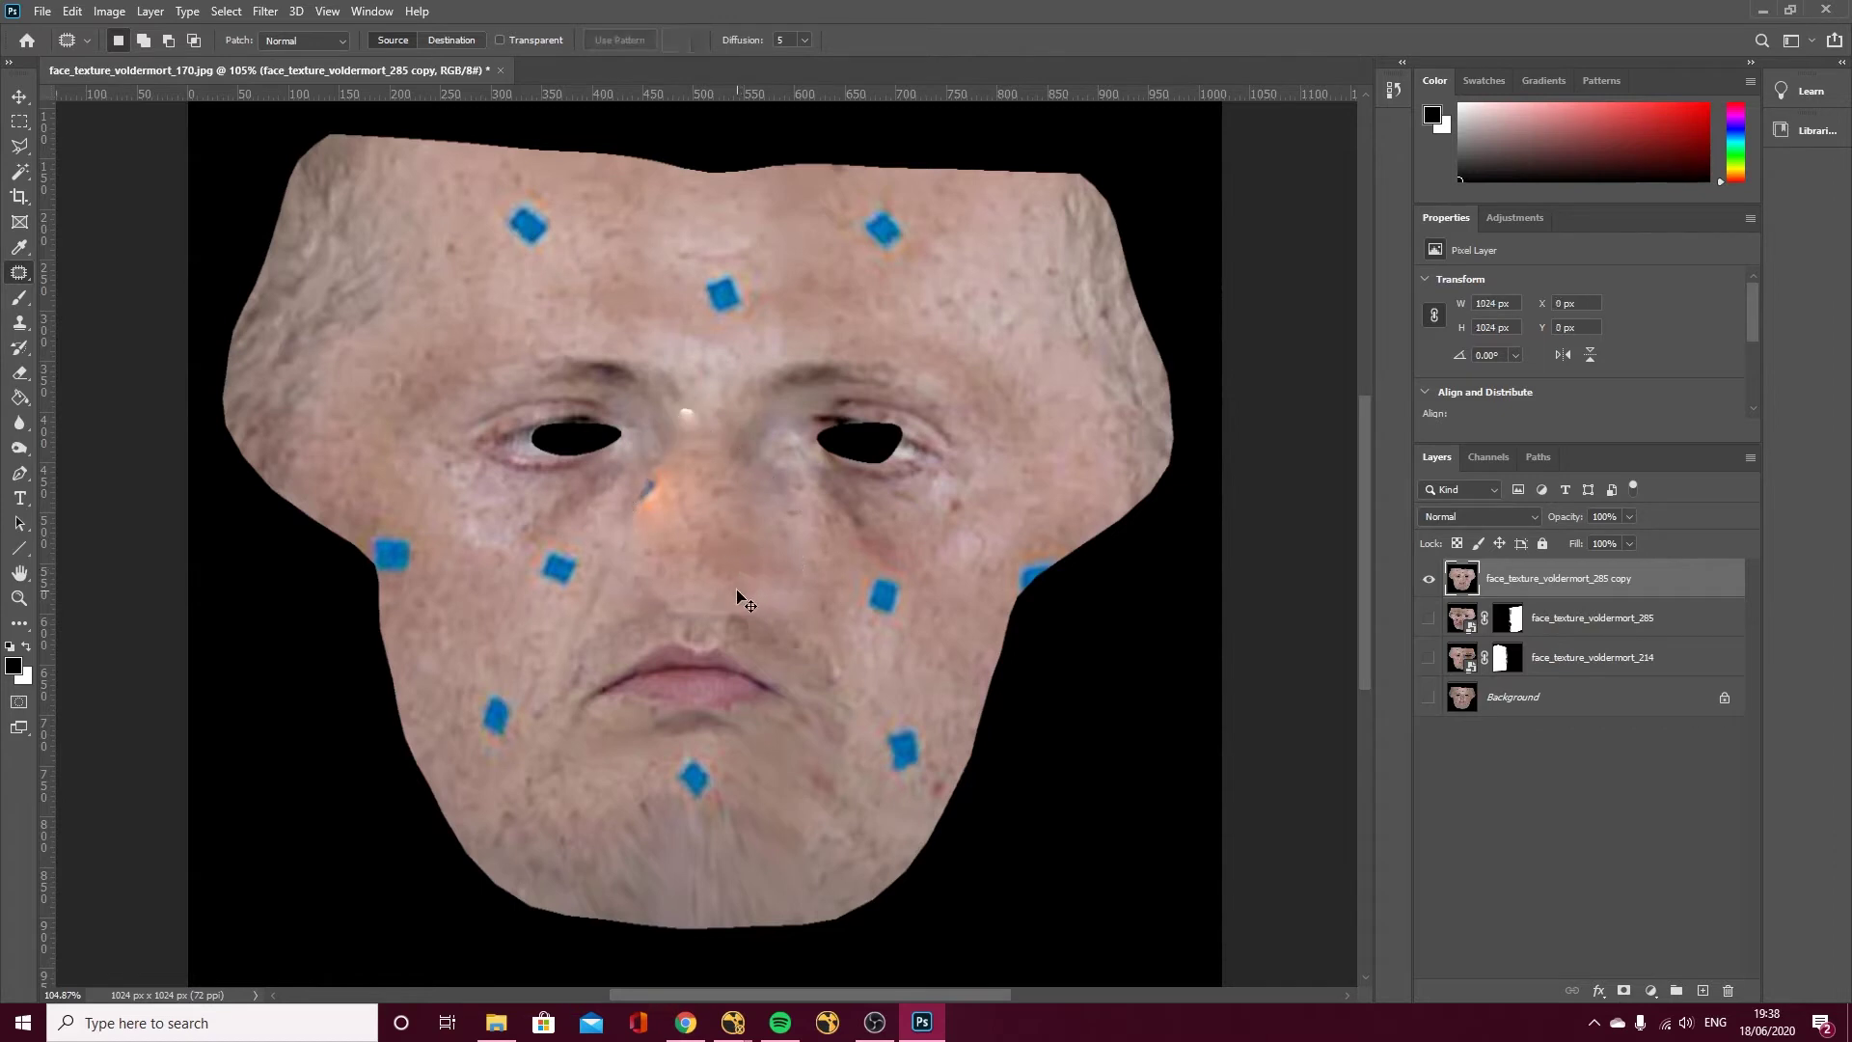
key("ctrl+z")
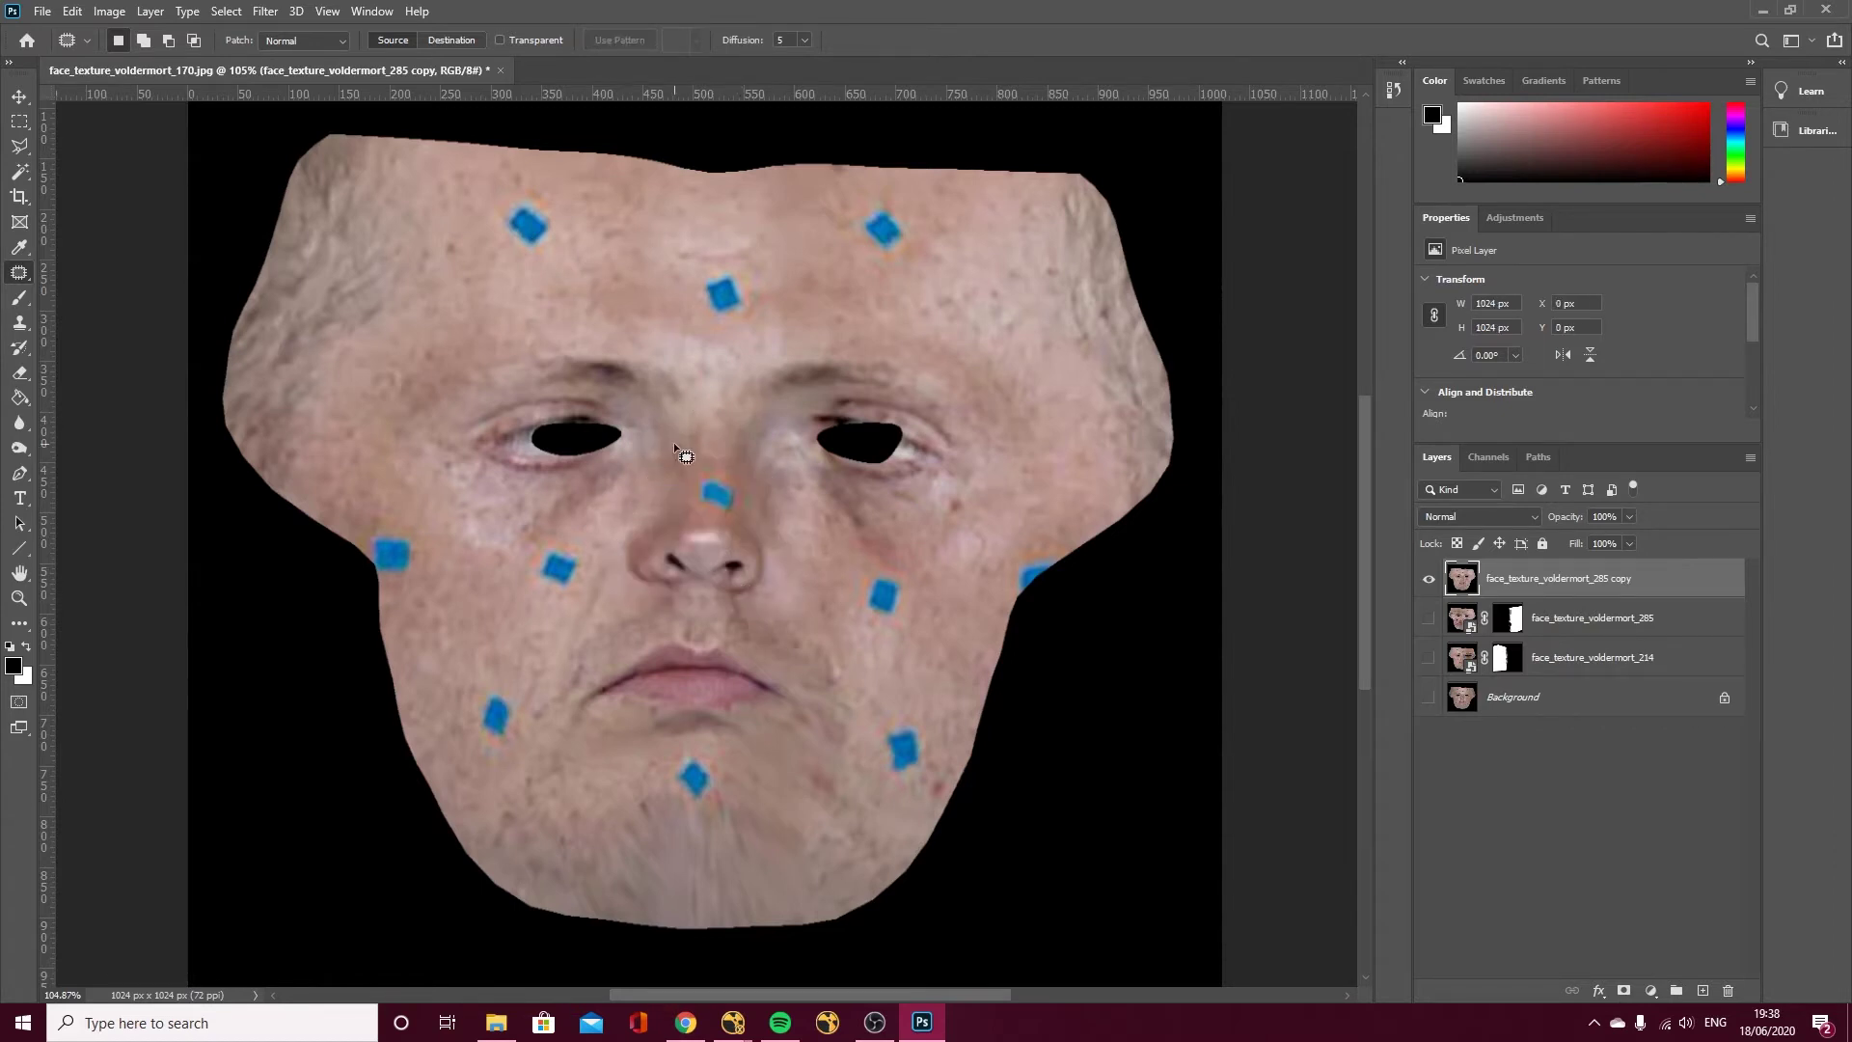
mouse_move(676, 434)
left_mouse_down()
mouse_move(625, 586)
mouse_move(754, 603)
mouse_move(772, 586)
mouse_move(760, 486)
mouse_move(714, 421)
mouse_move(670, 439)
mouse_move(689, 432)
mouse_move(599, 220)
left_mouse_up()
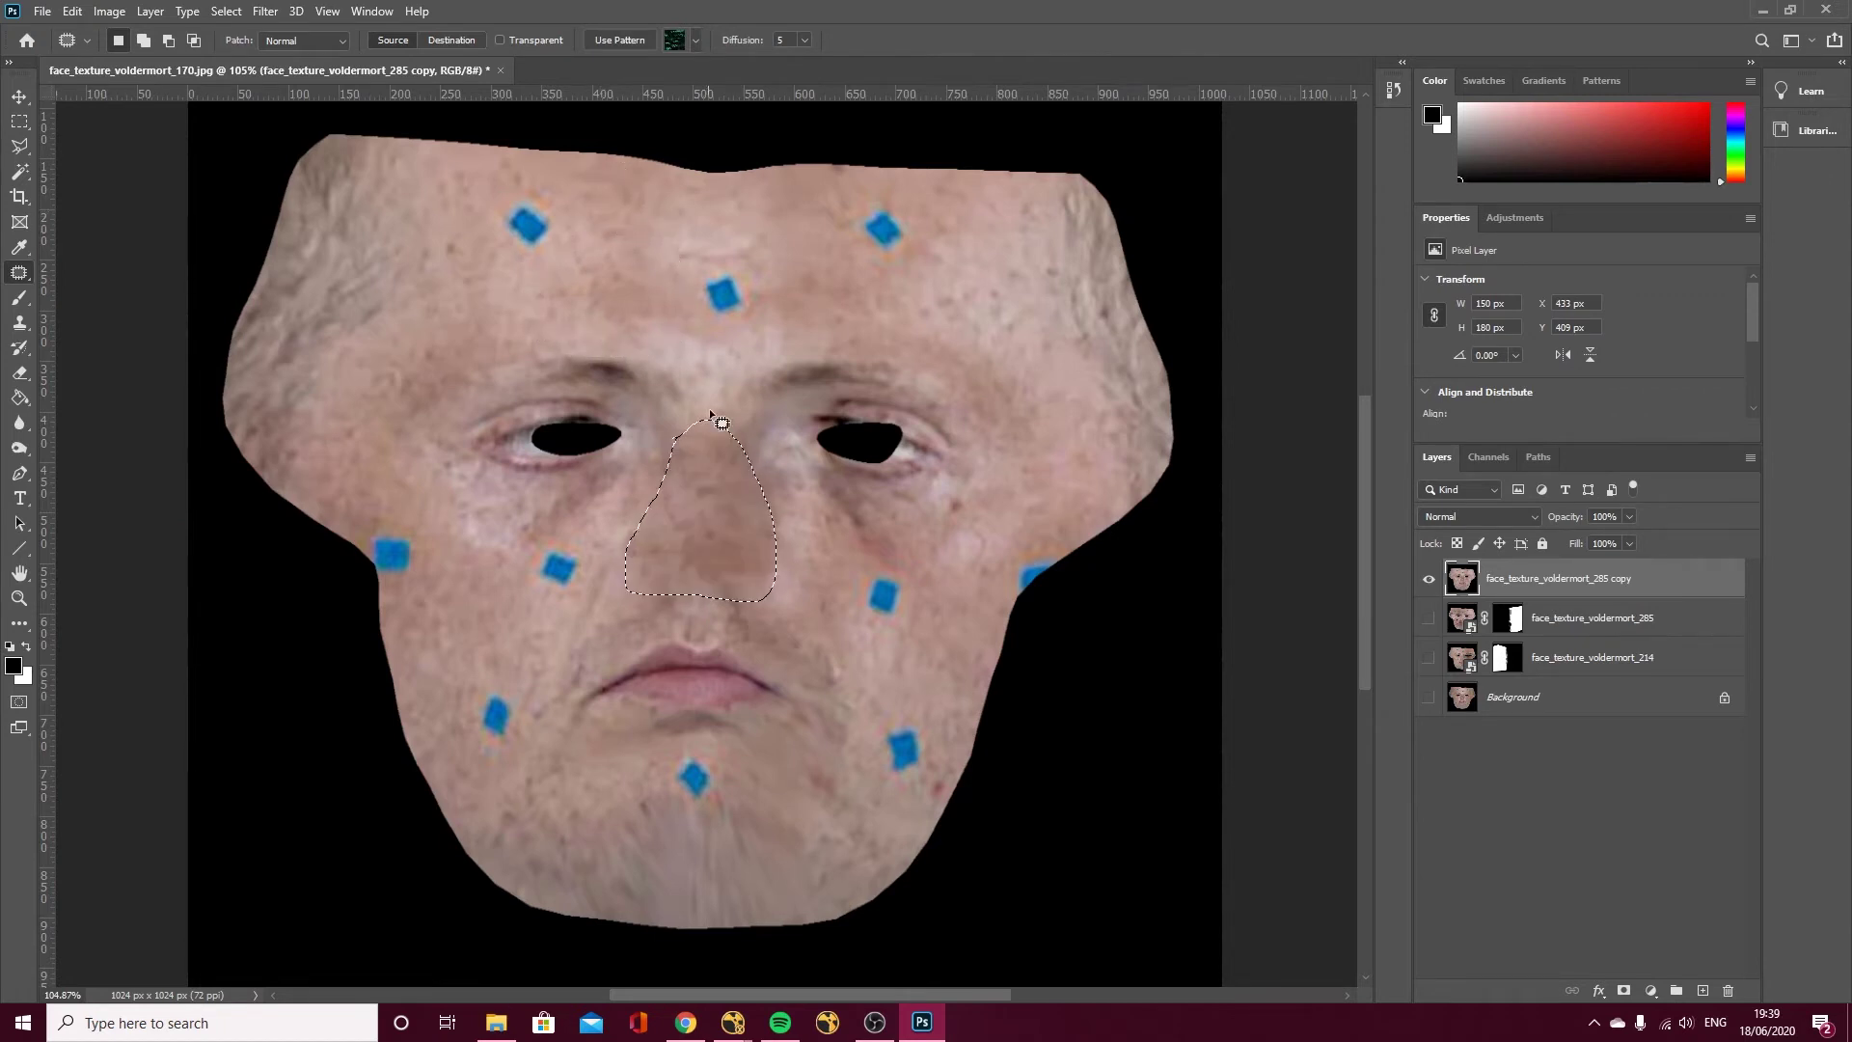
key("ctrl+d")
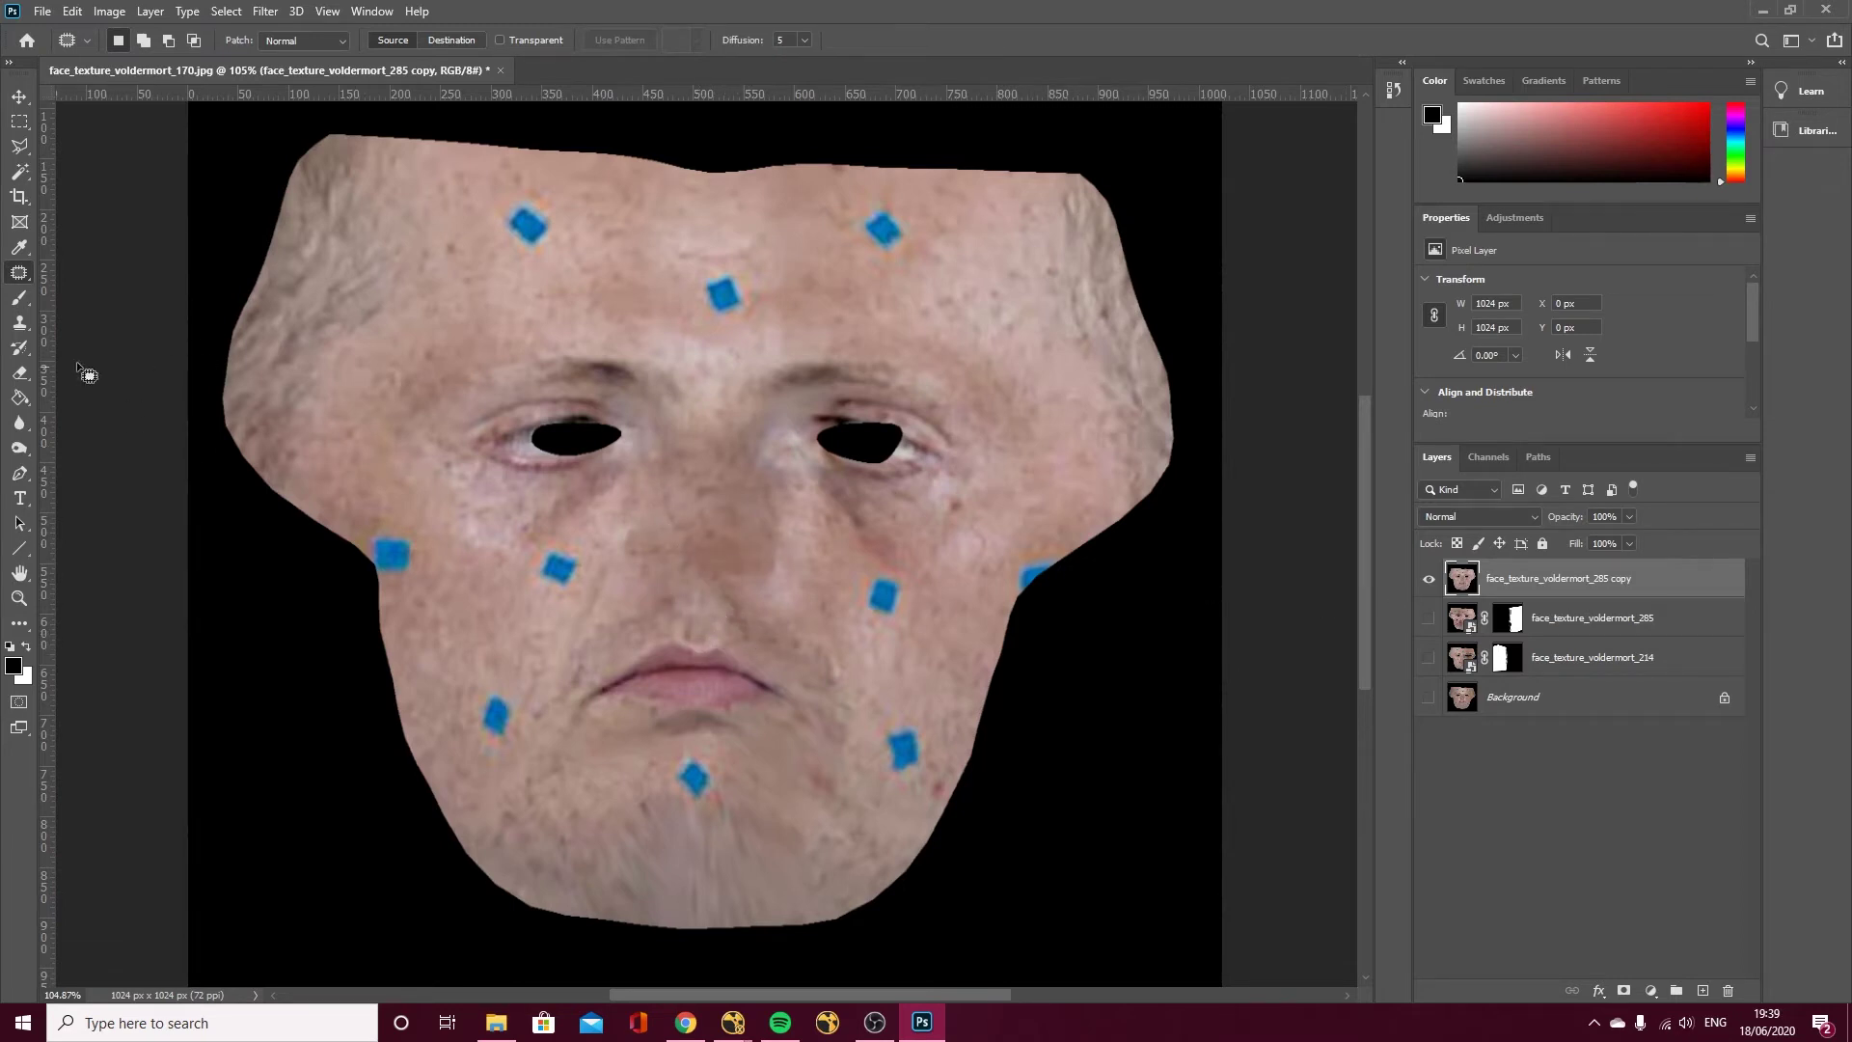
Try the Healing Brush beside the nose, dismissing the missing source point warnings.
right_click(20, 273)
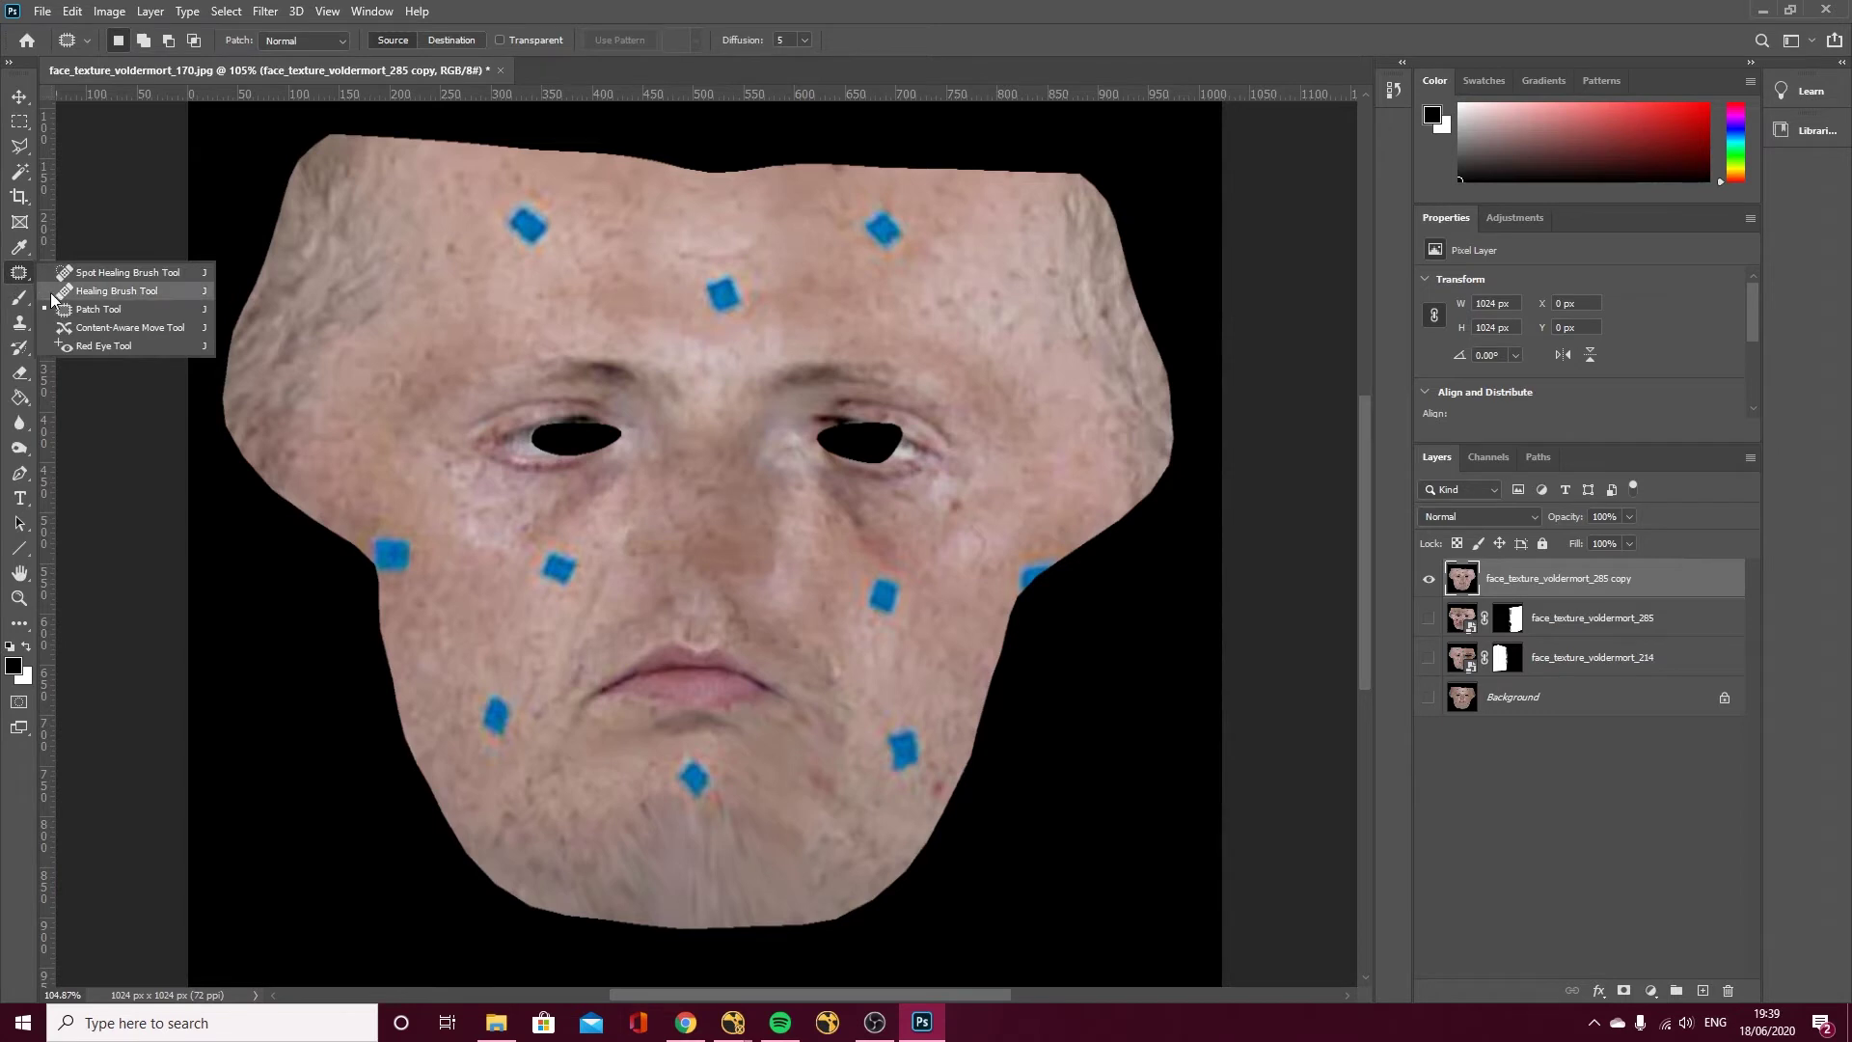
left_click(115, 291)
left_click(635, 512)
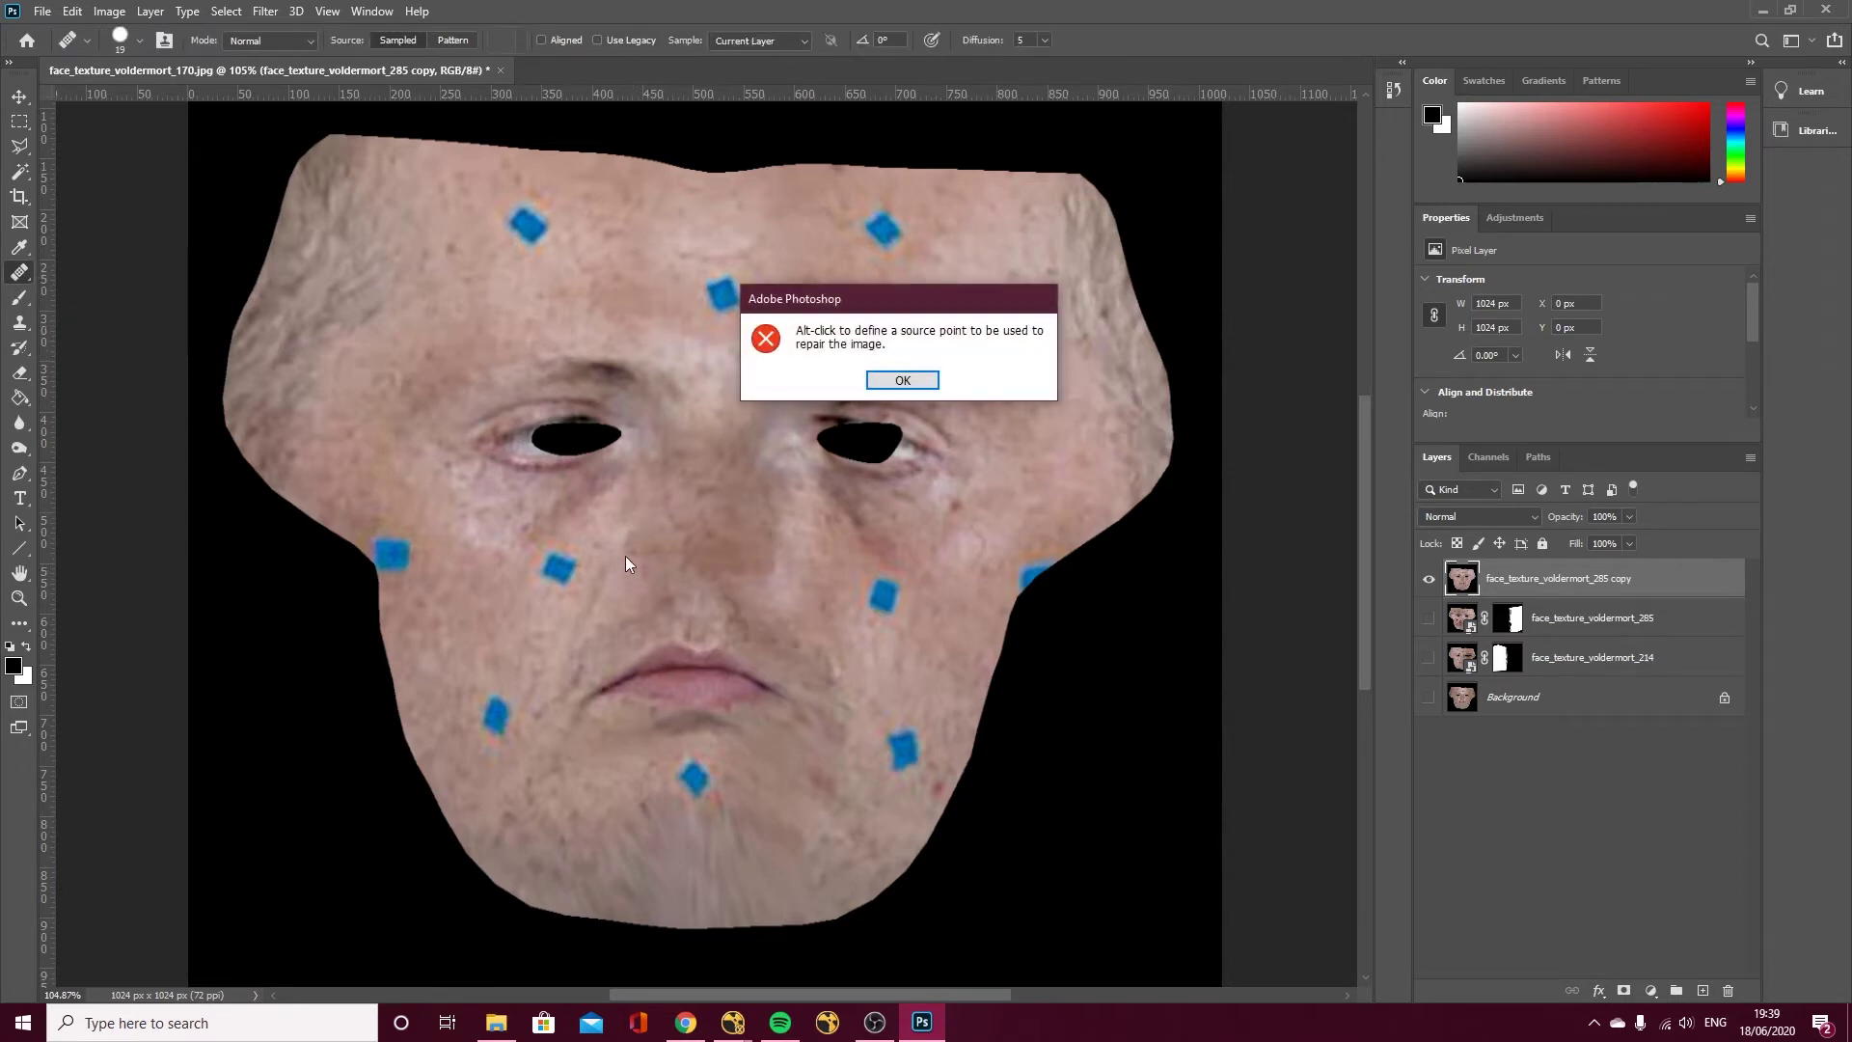
left_click(895, 377)
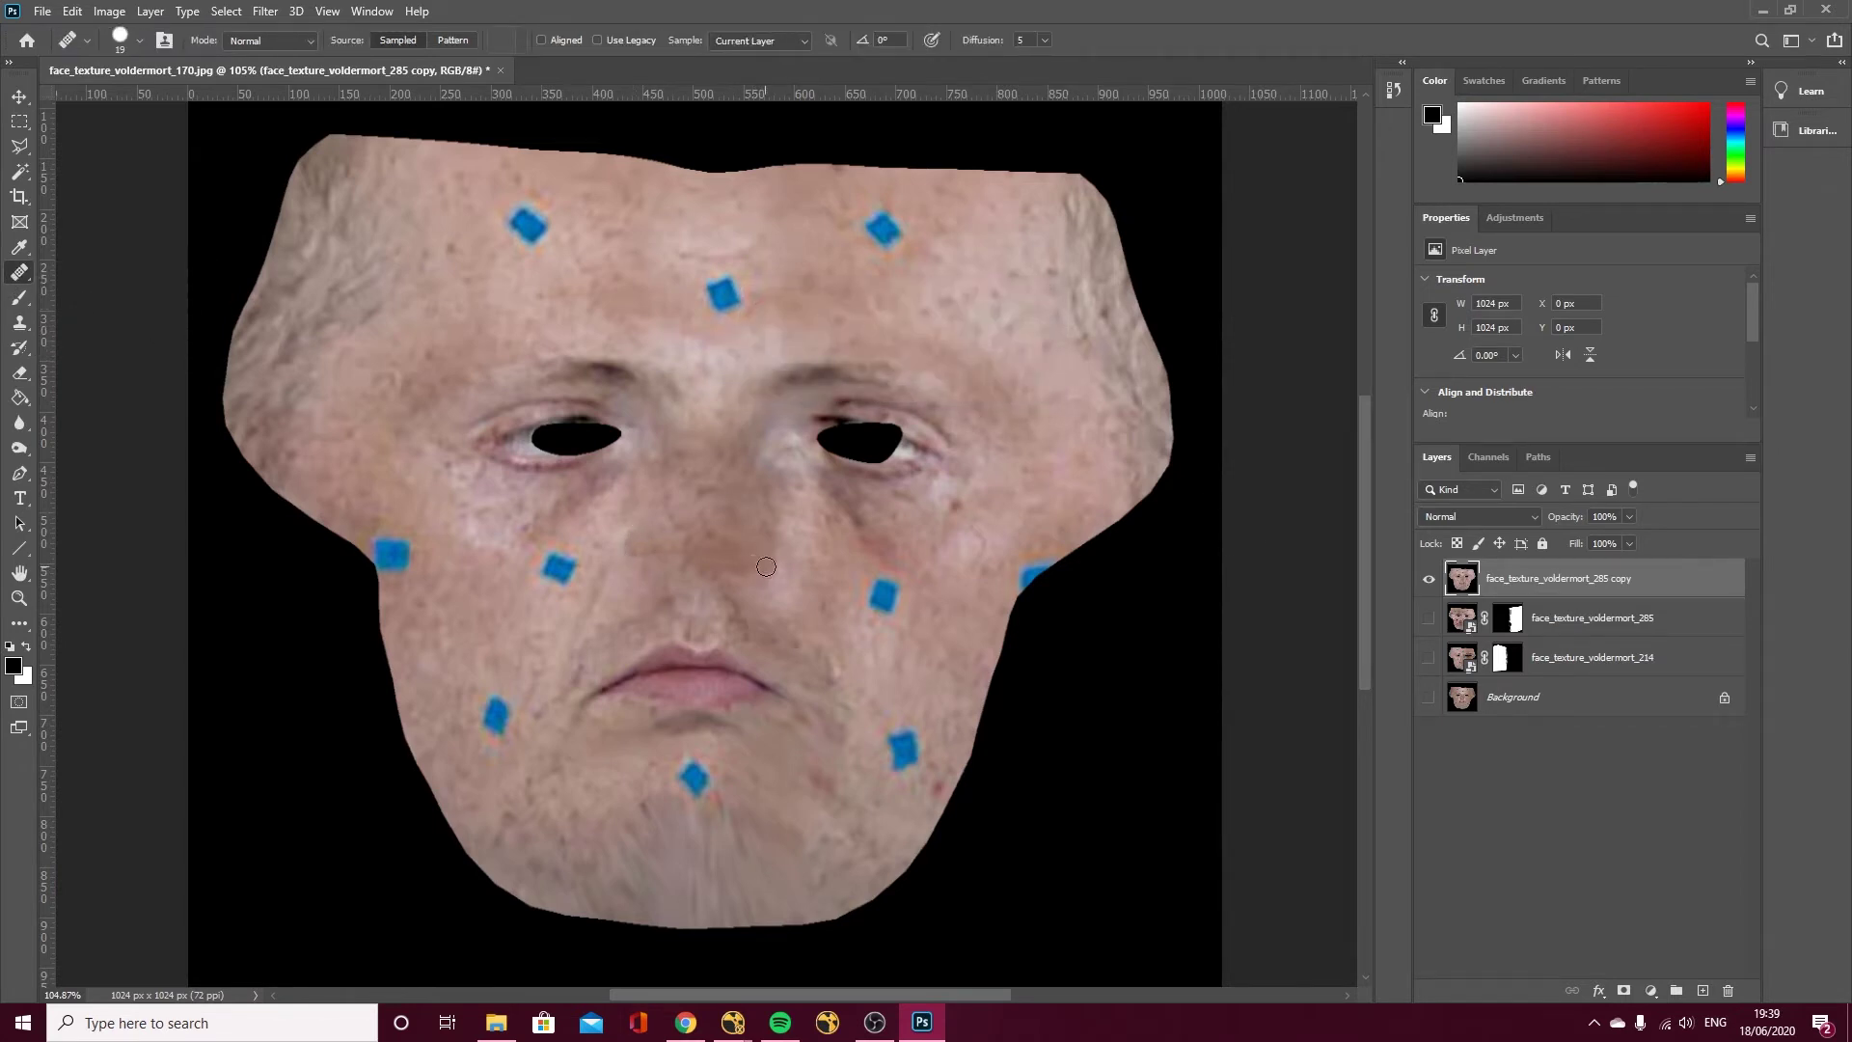
left_click(766, 567)
left_click(905, 377)
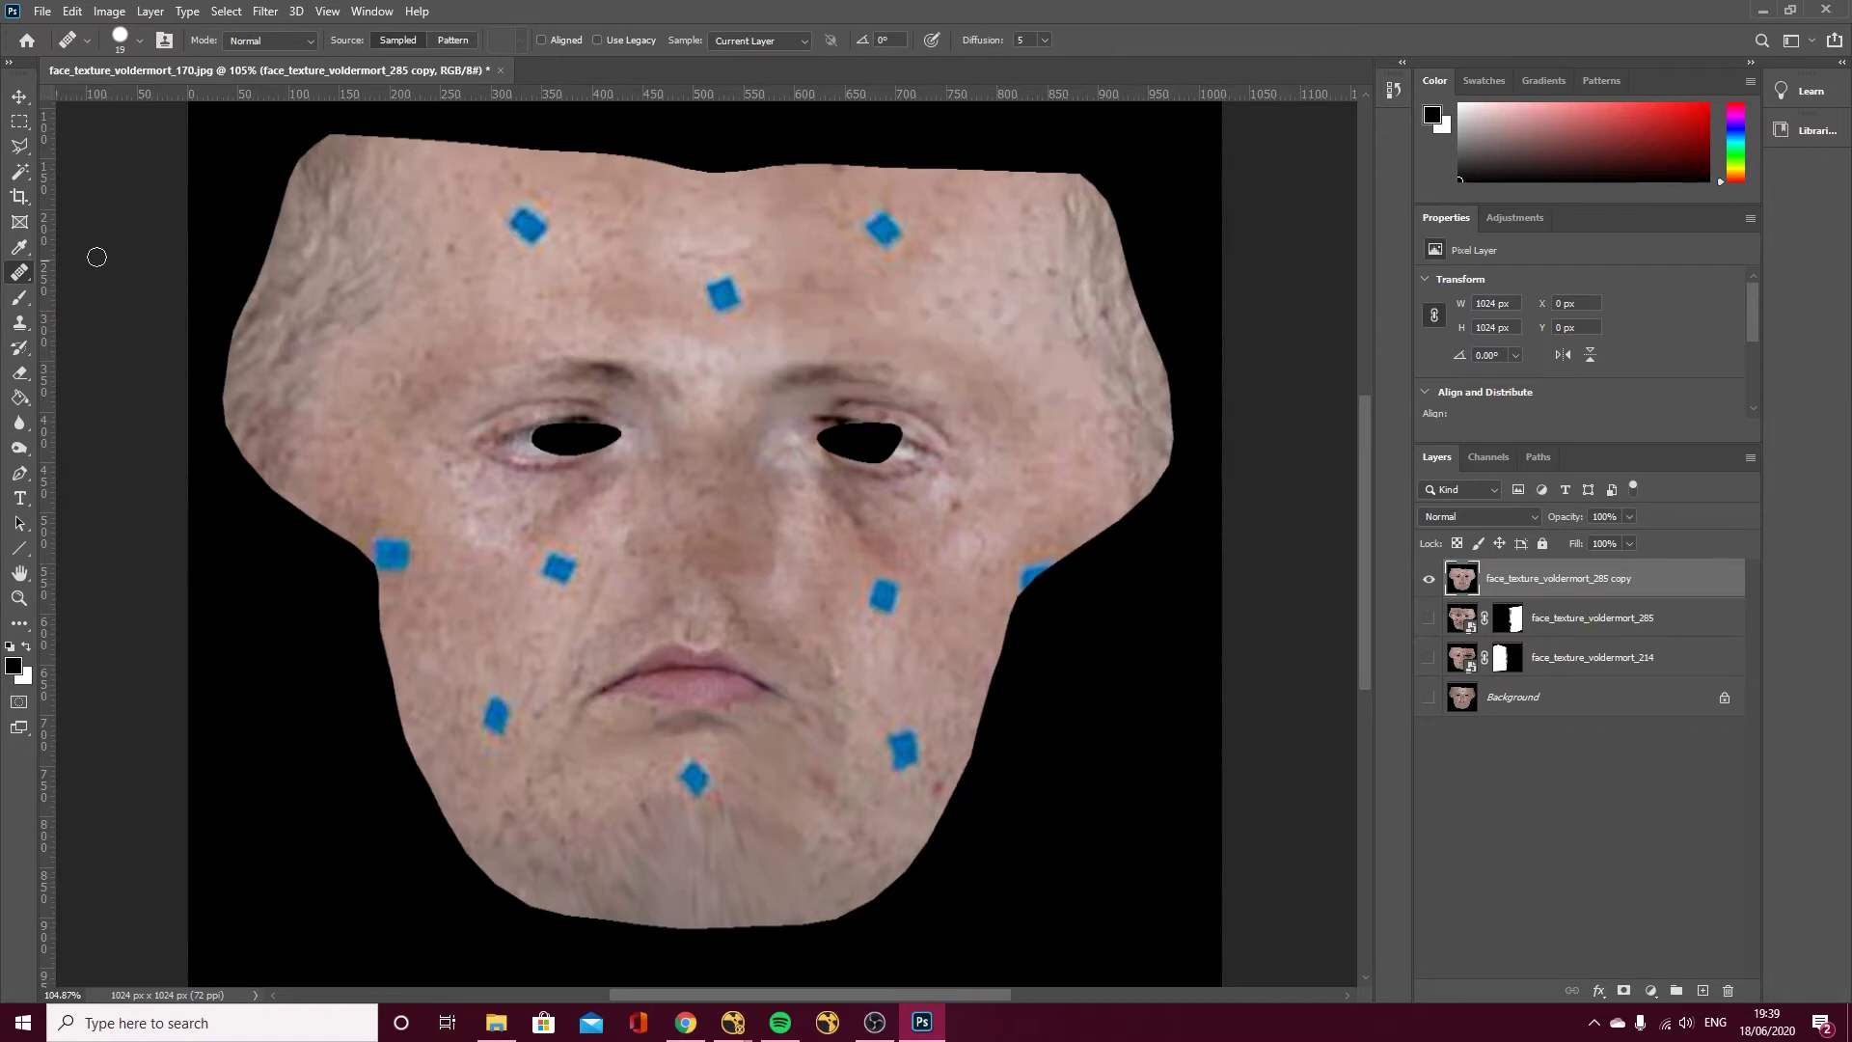
Spot-heal the dark patches and leftover shading on the nose and nose bridge.
right_click(25, 280)
left_click(106, 273)
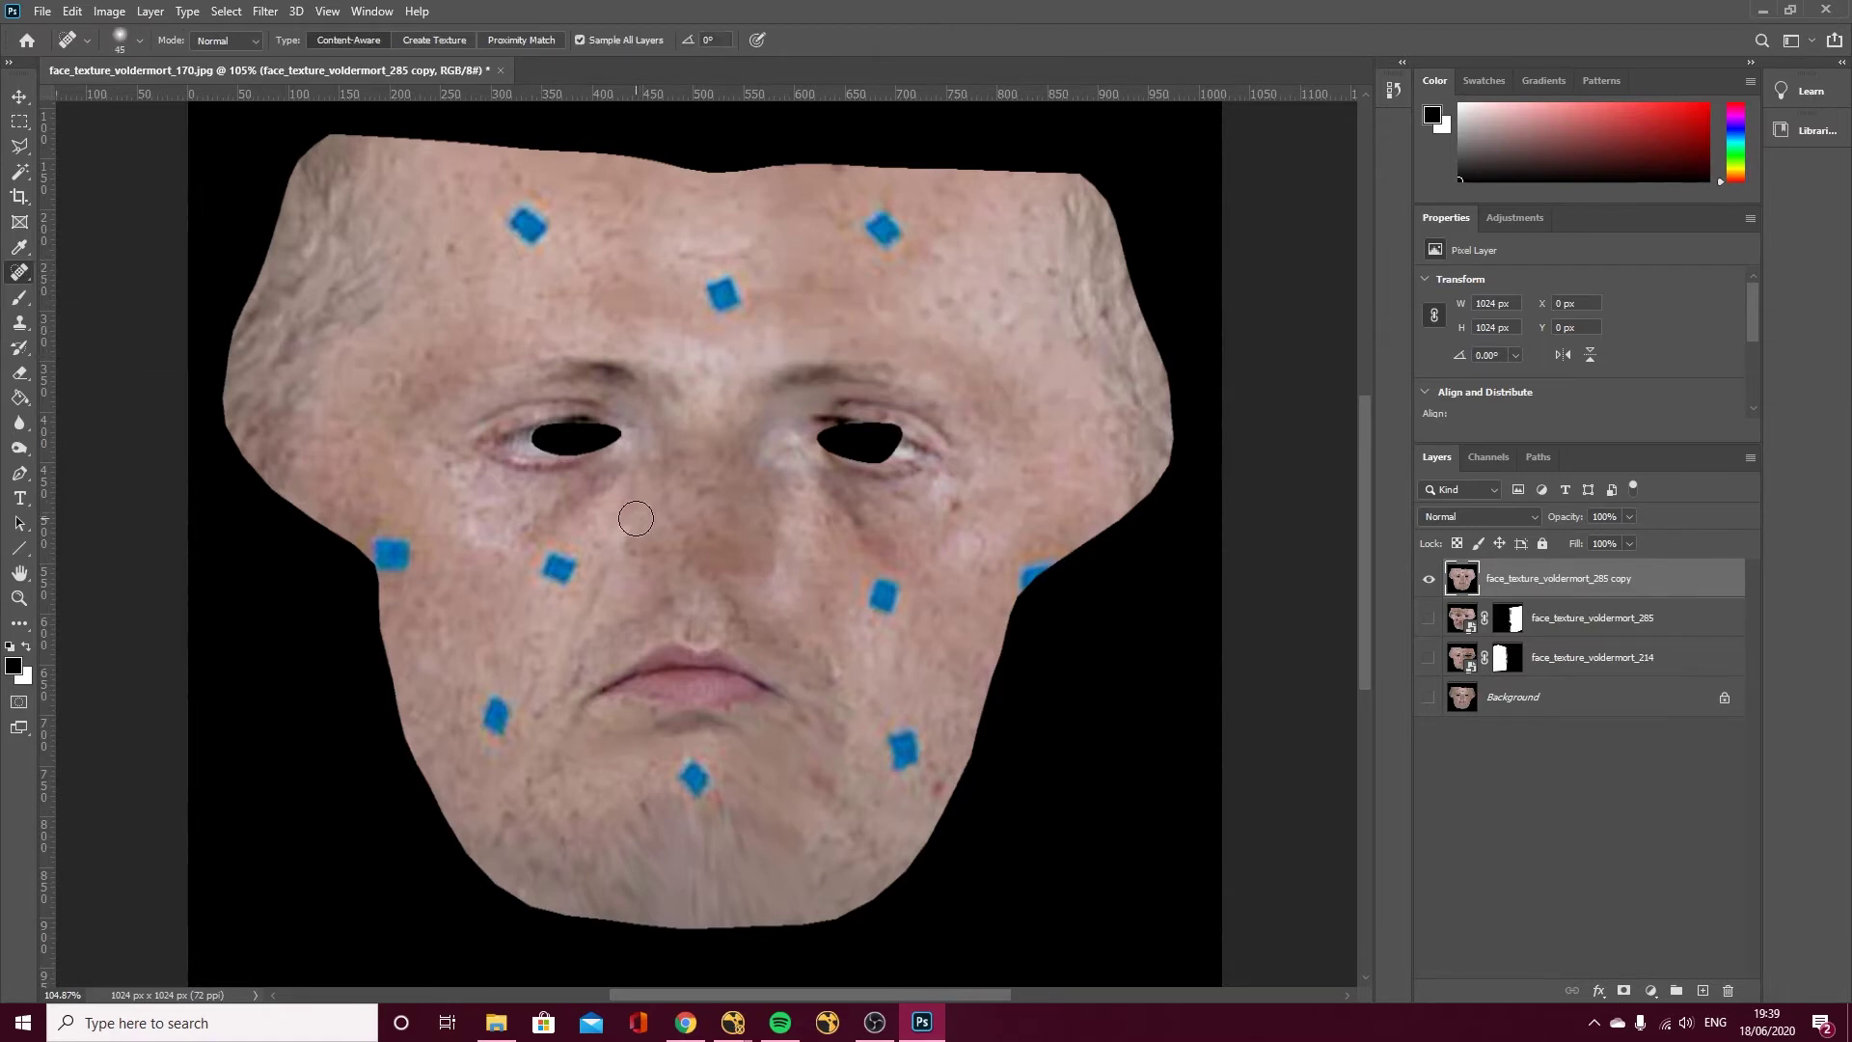
left_click_drag(636, 518, 625, 568)
mouse_move(782, 530)
left_mouse_down()
mouse_move(781, 577)
mouse_move(779, 552)
left_mouse_up()
left_click_drag(763, 441, 770, 490)
left_click_drag(662, 442, 663, 479)
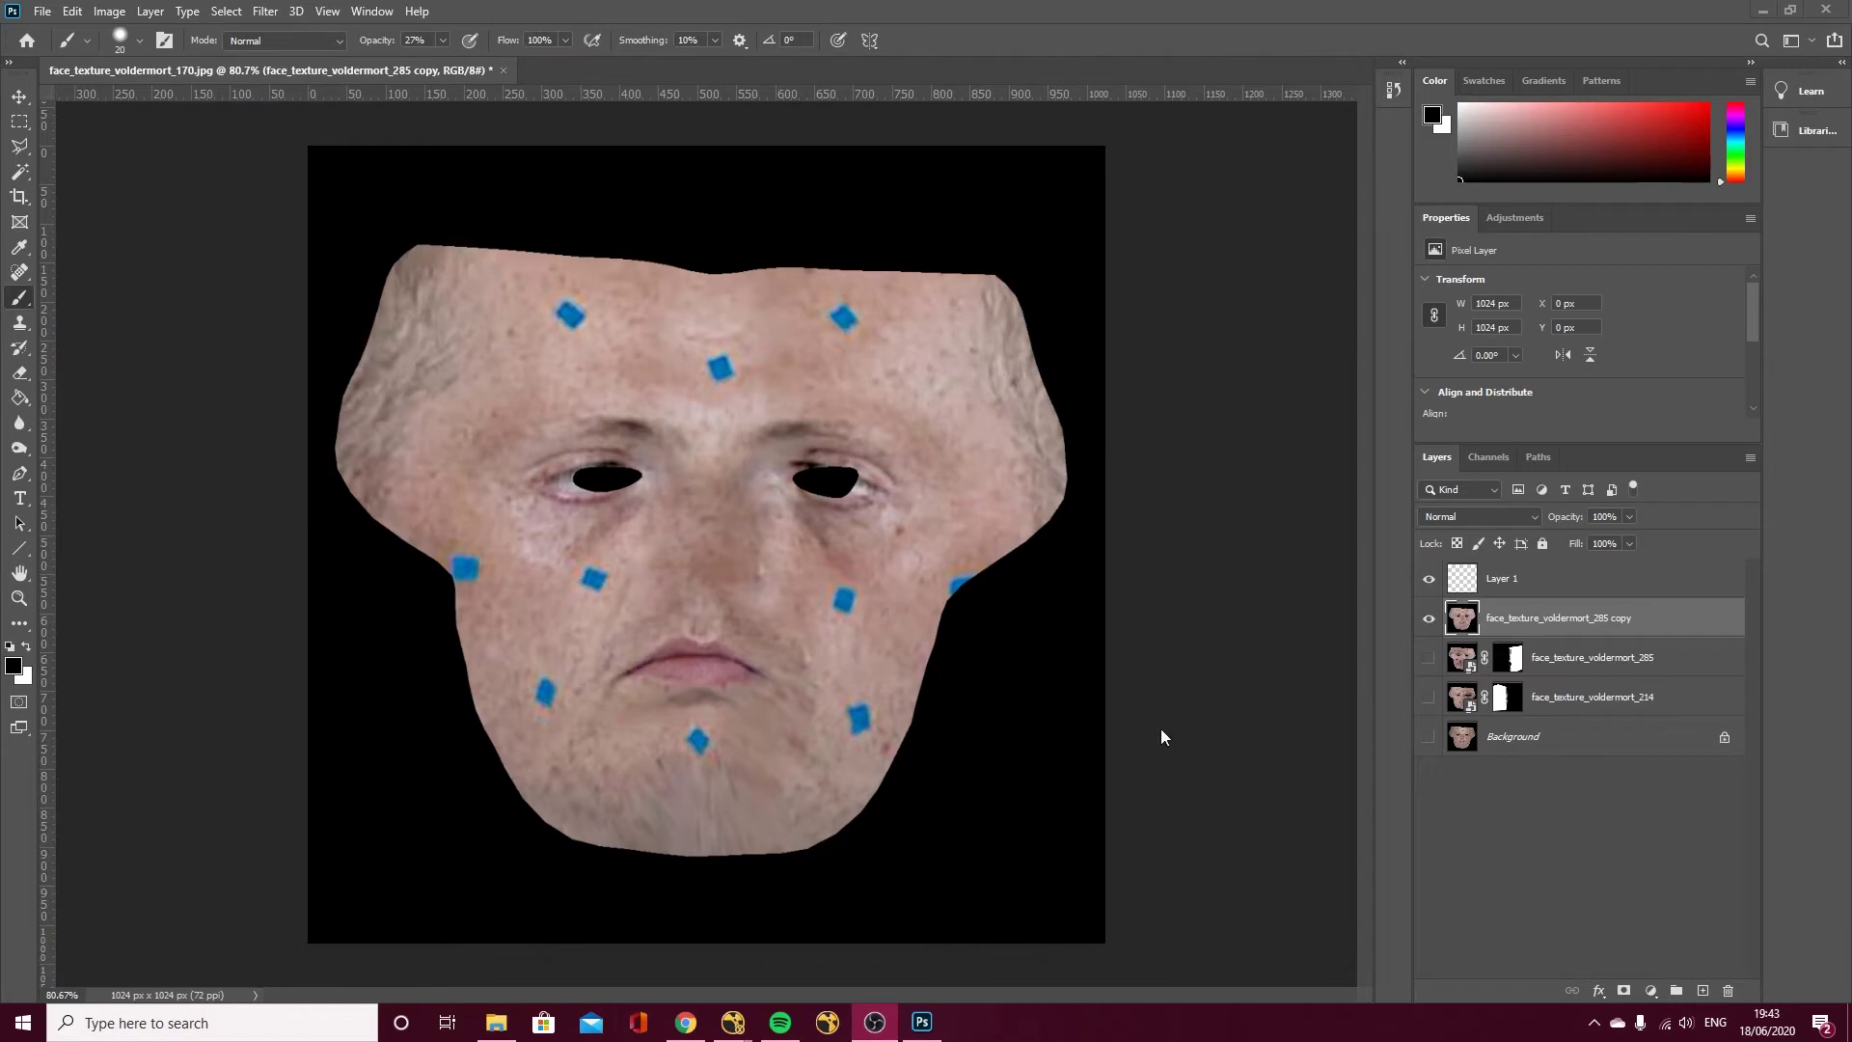
Duplicate the Background and both face_texture_voldermort layers and move the copies beneath Layer 1.
left_click(1571, 740)
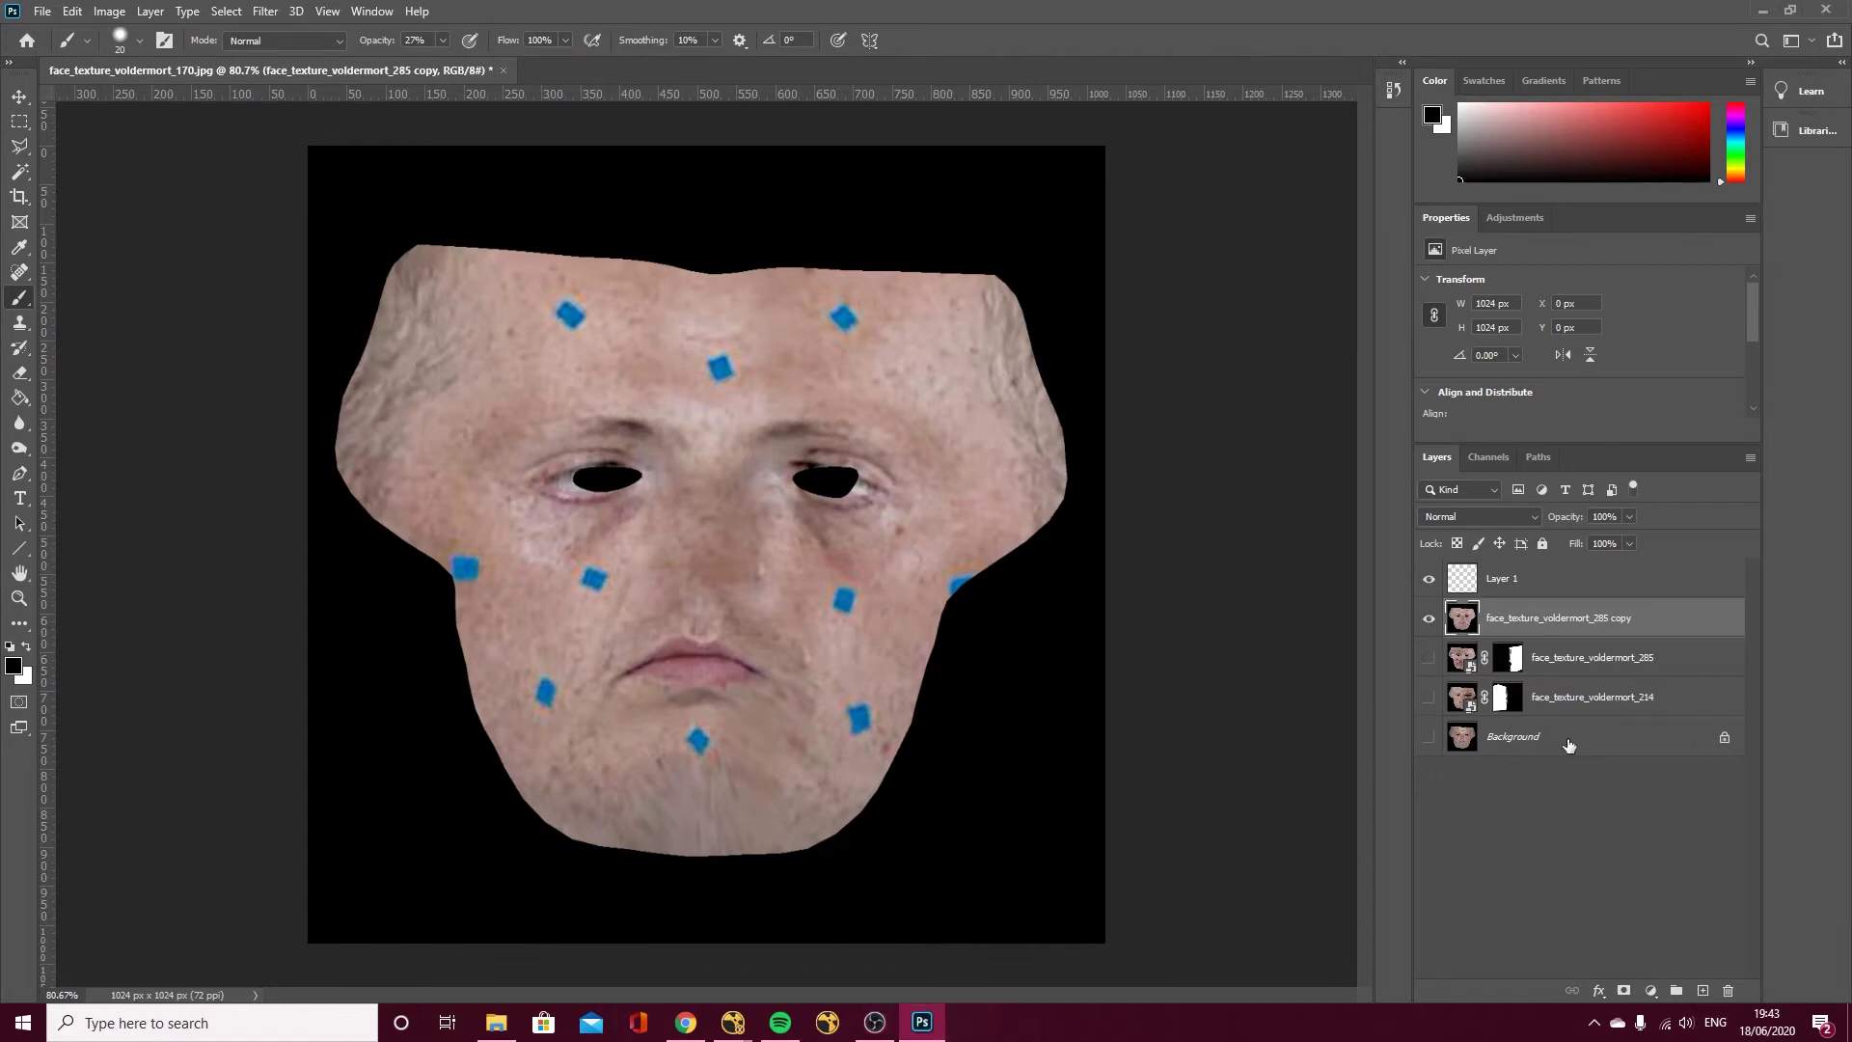
left_click(1570, 741)
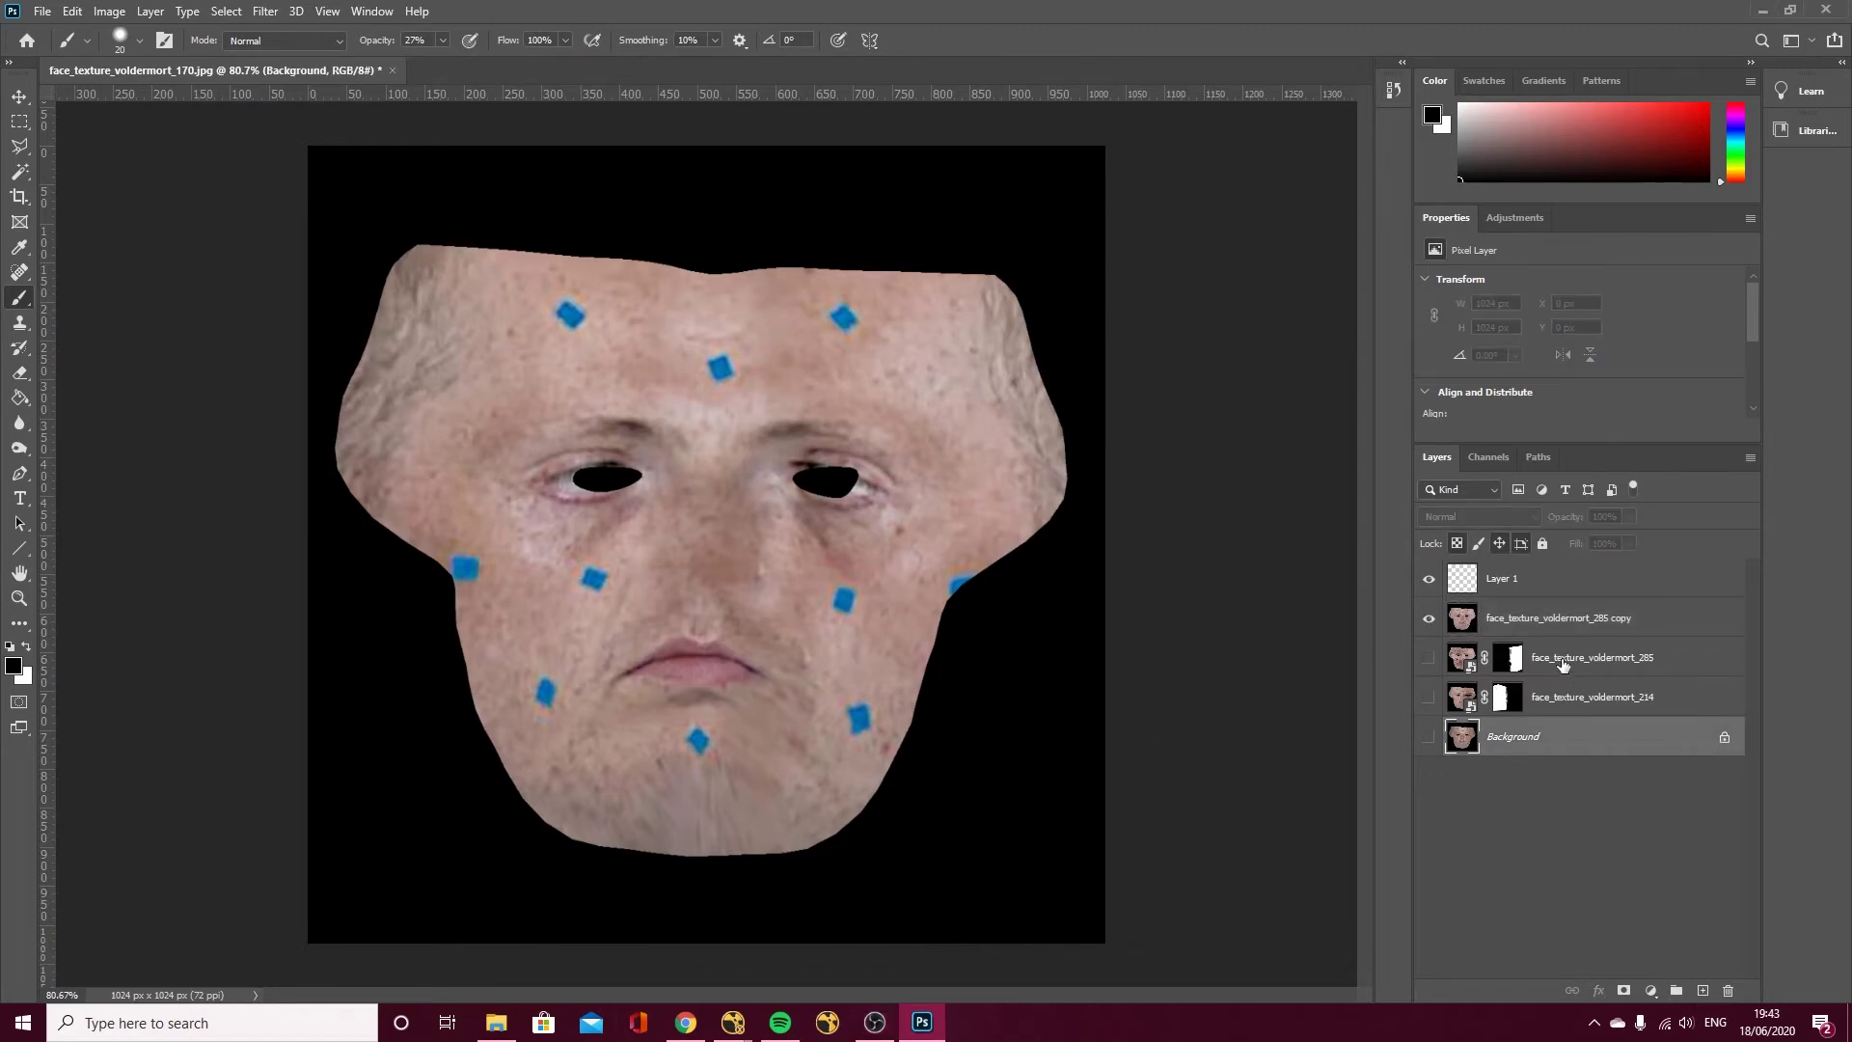
left_click(1563, 664, "shift")
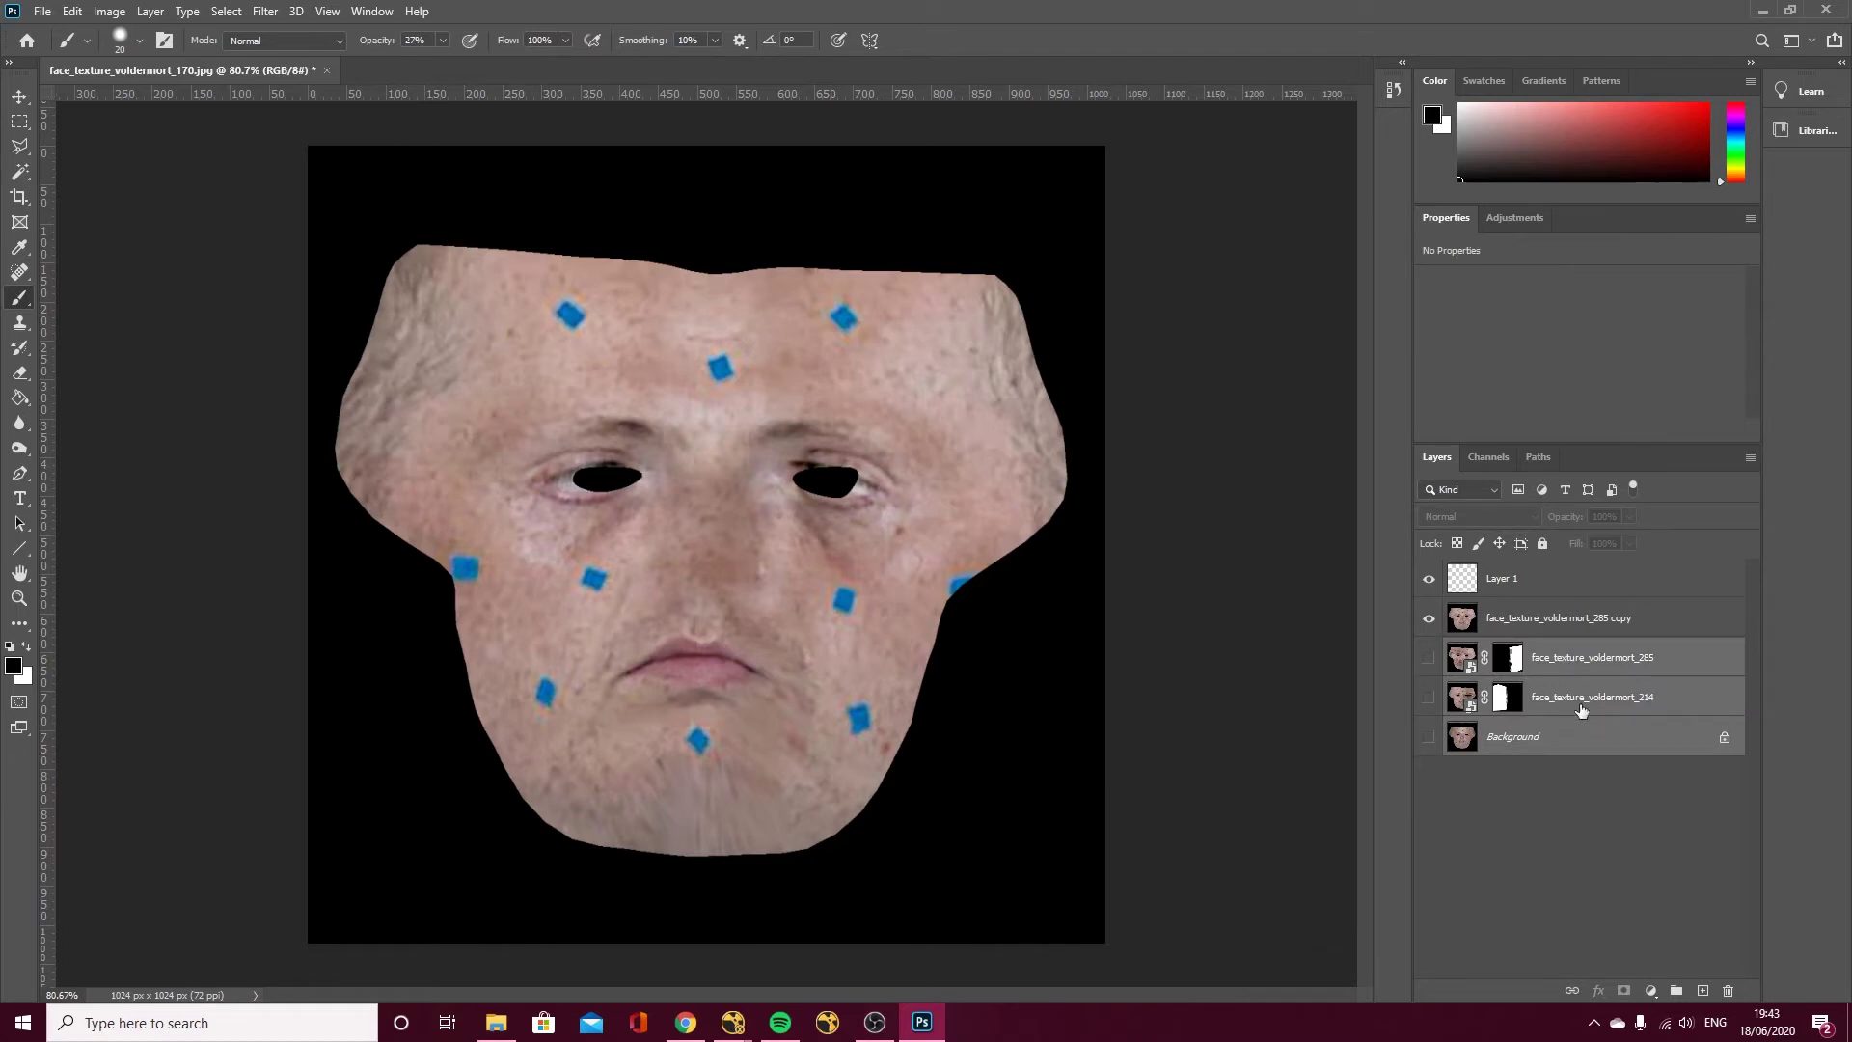
left_click_drag(1572, 662, 1652, 934)
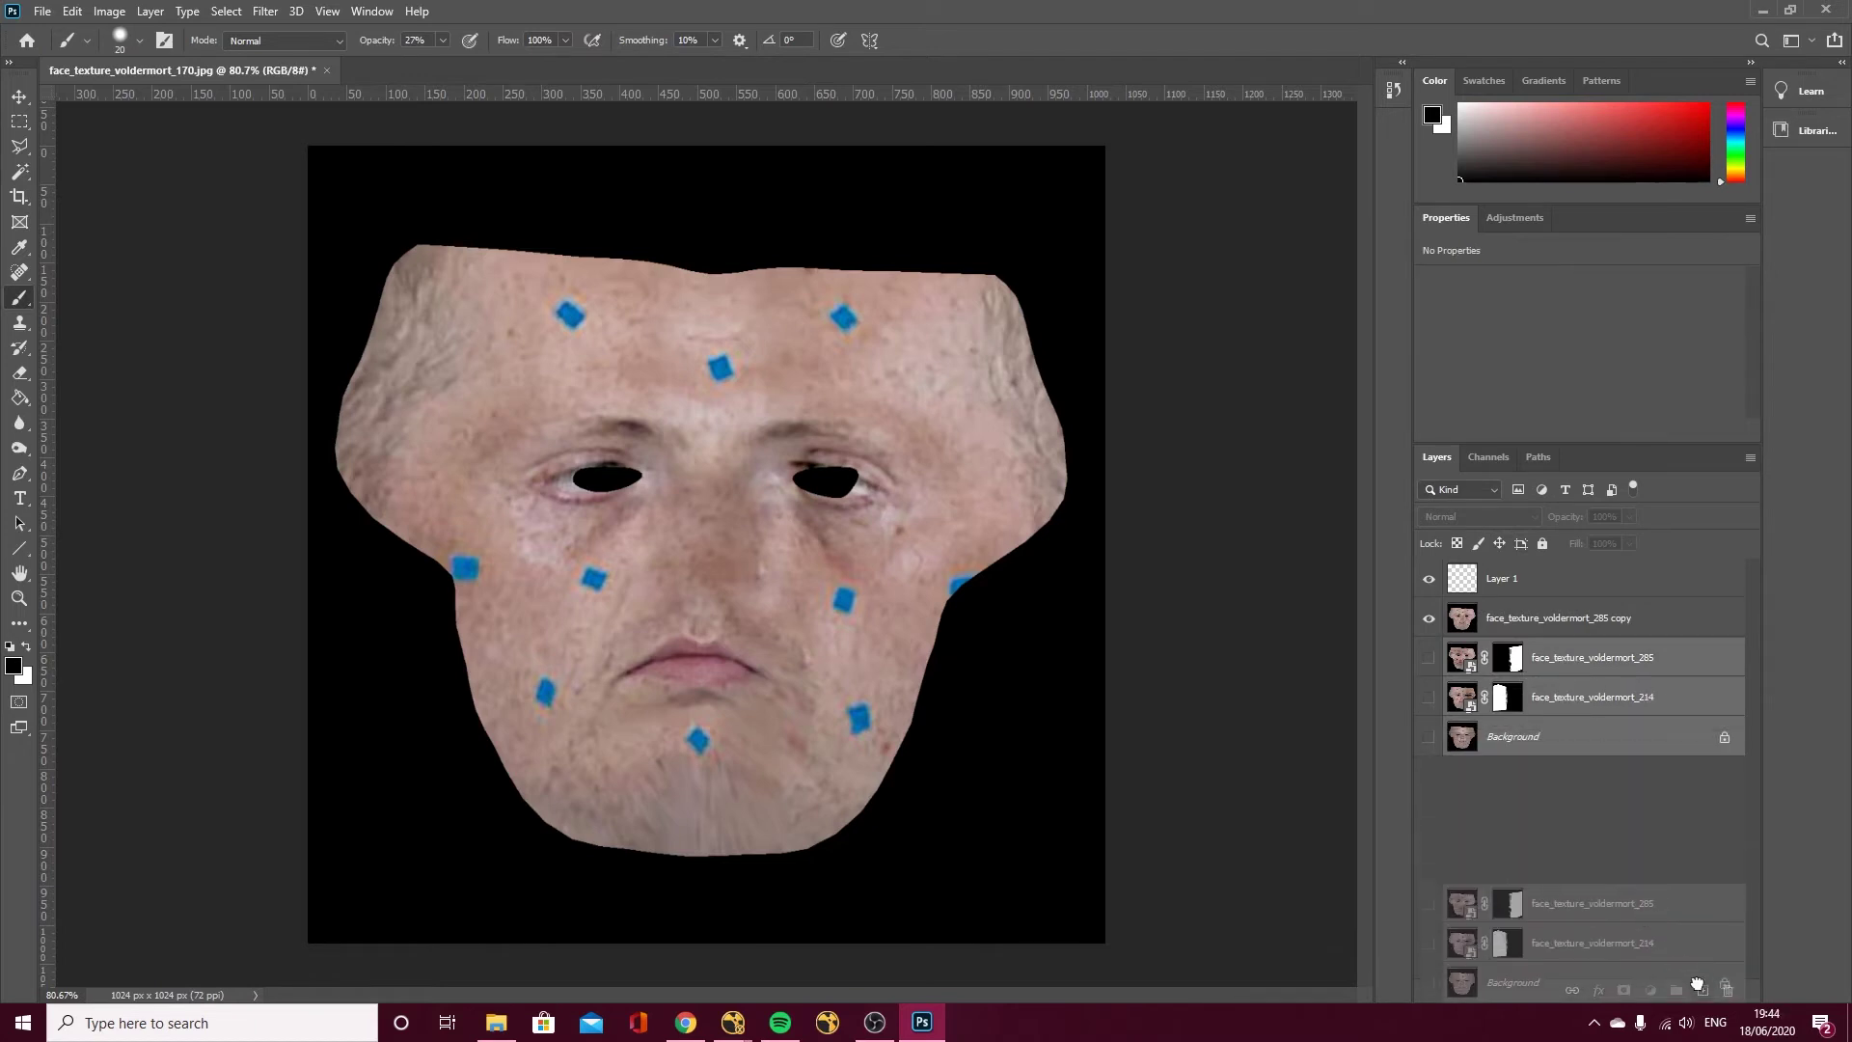
left_click_drag(1705, 990, 1705, 991)
left_click_drag(1587, 660, 1577, 602)
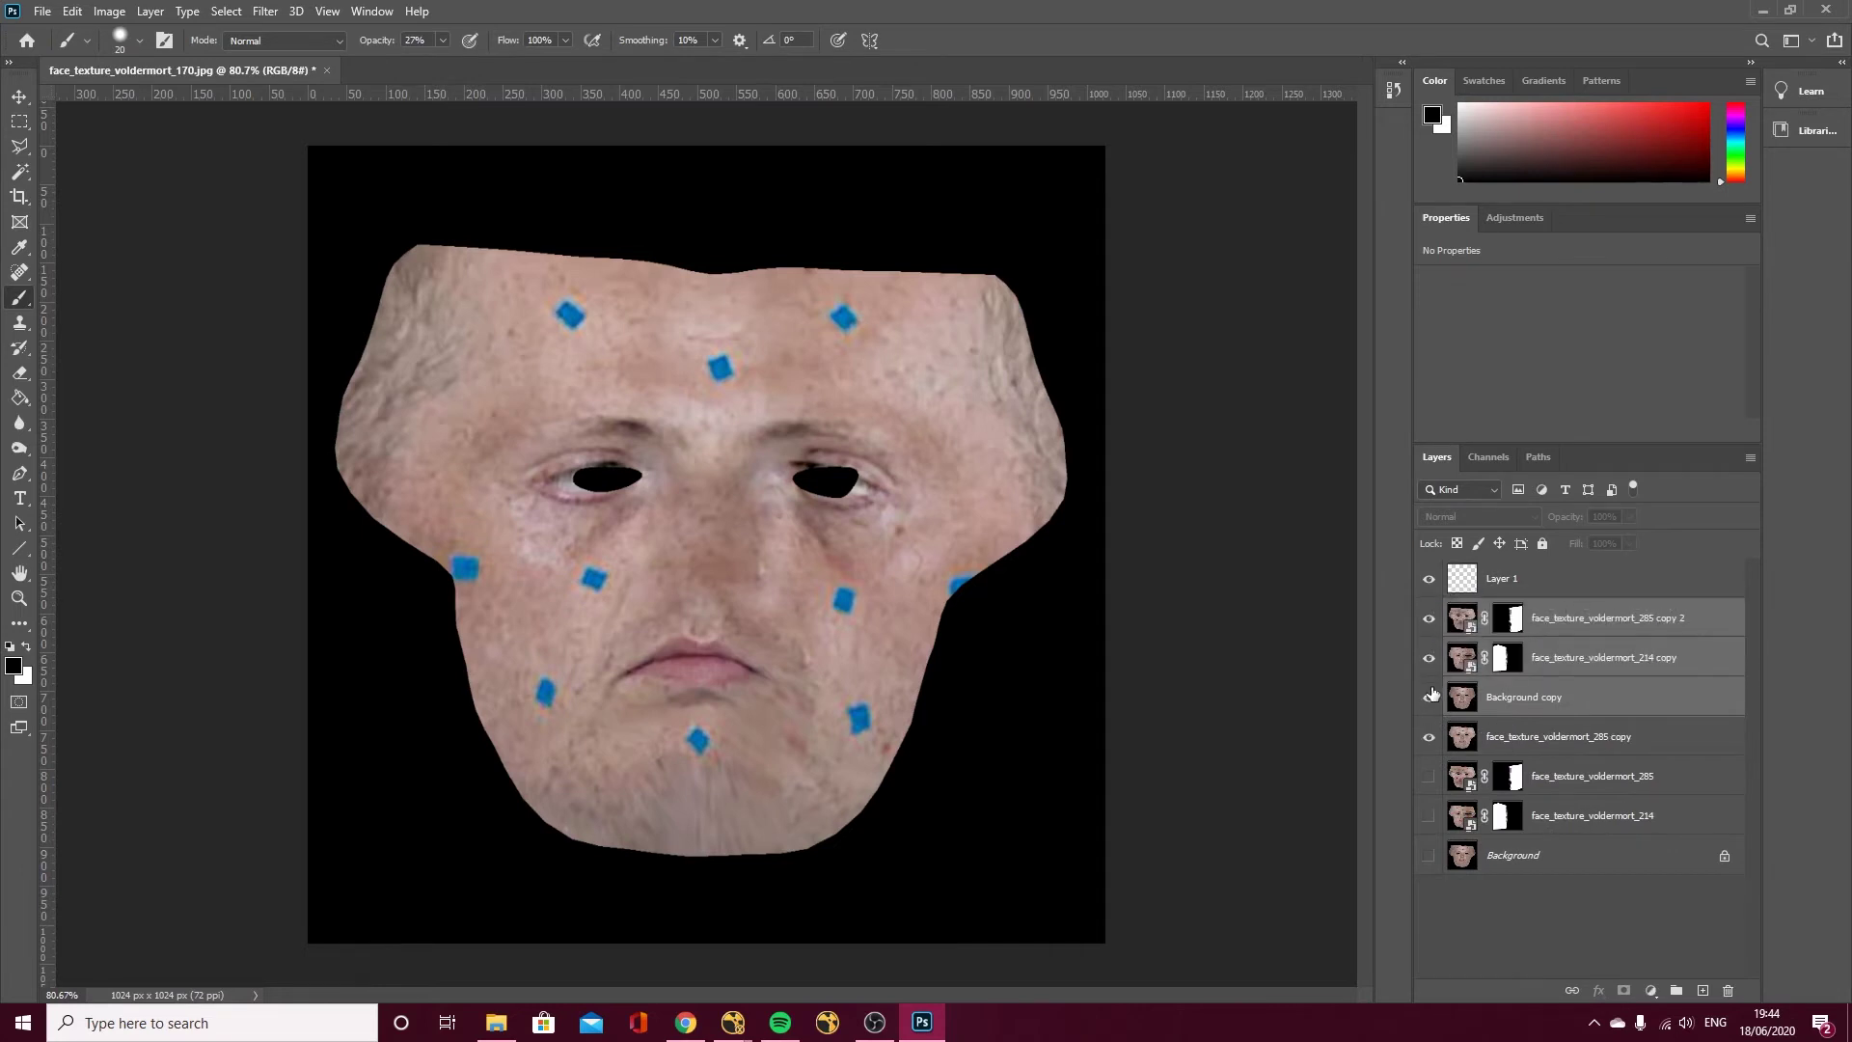
Show the copies, merge them into one layer, and toggle it to compare the nose.
left_click(1430, 697)
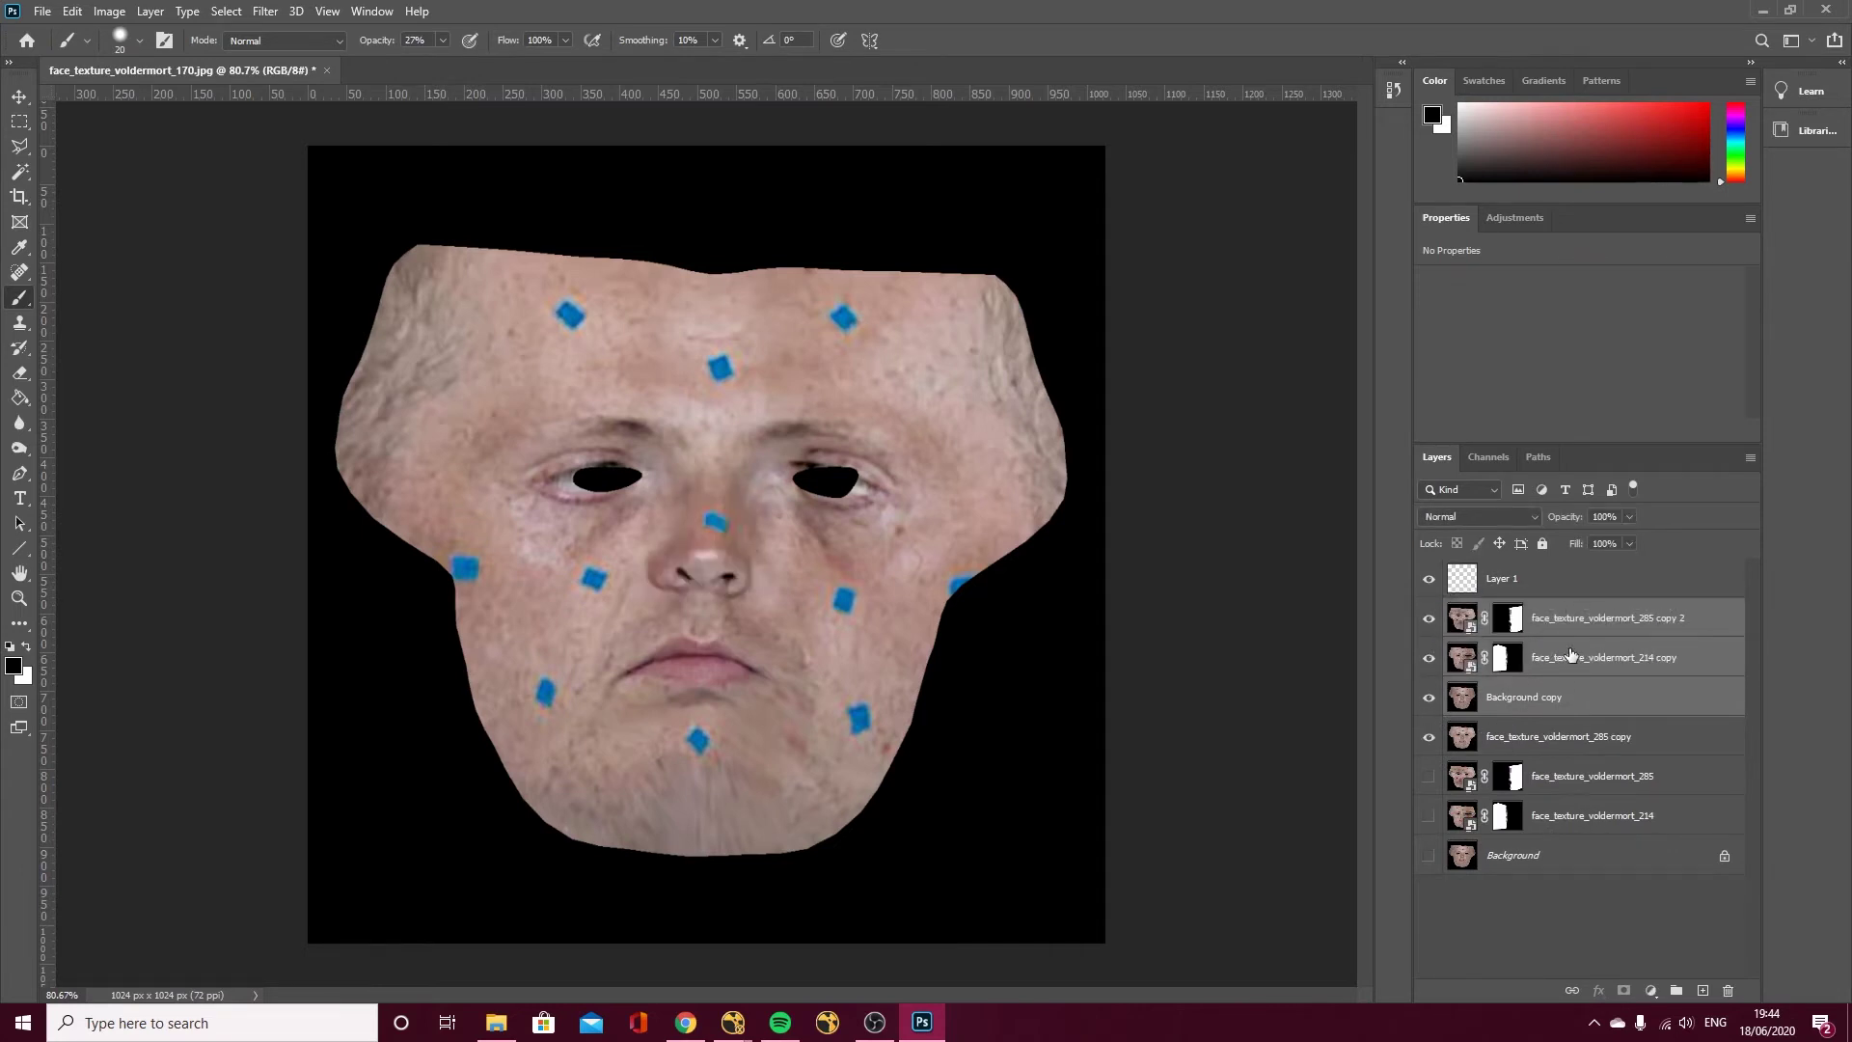
key("ctrl+e")
left_click(1430, 619)
left_click(1430, 618)
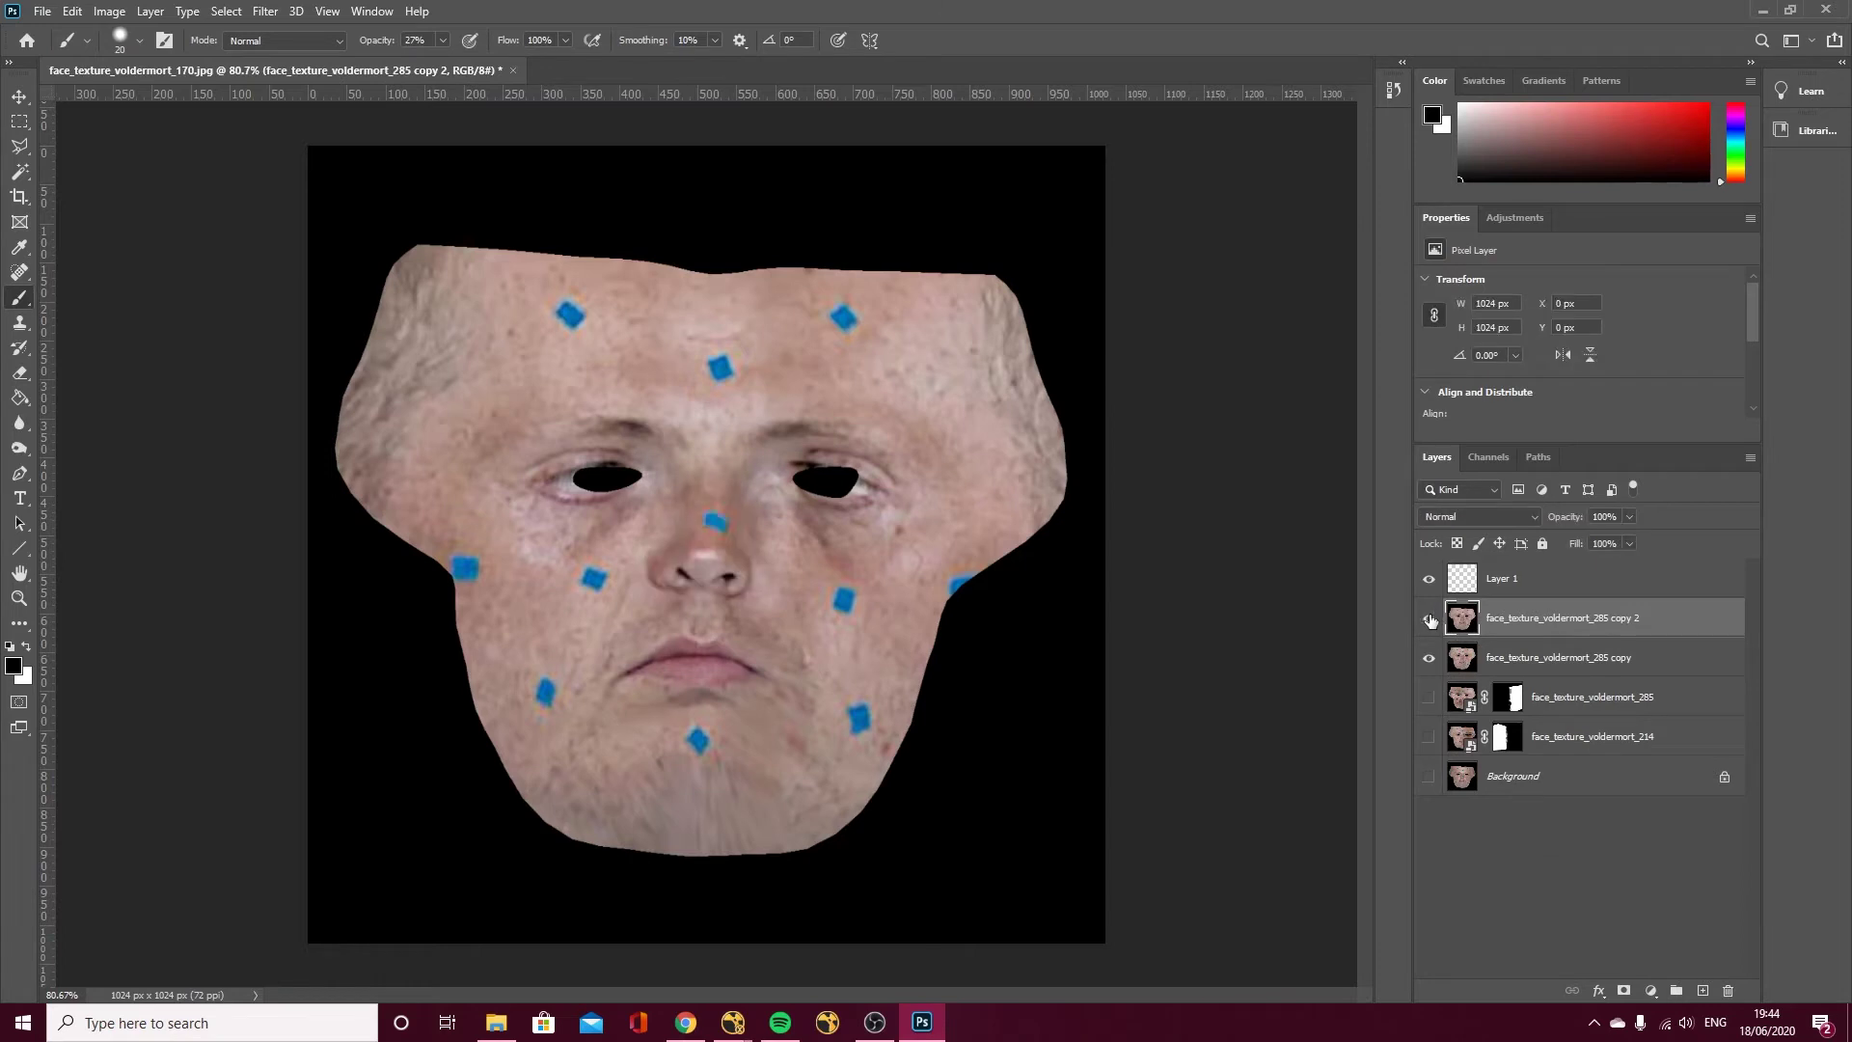
left_click(1430, 618)
left_click(1430, 619)
In Filter > Liquify, push both nostrils into narrow slits with a size-30 Forward Warp brush.
left_click(261, 14)
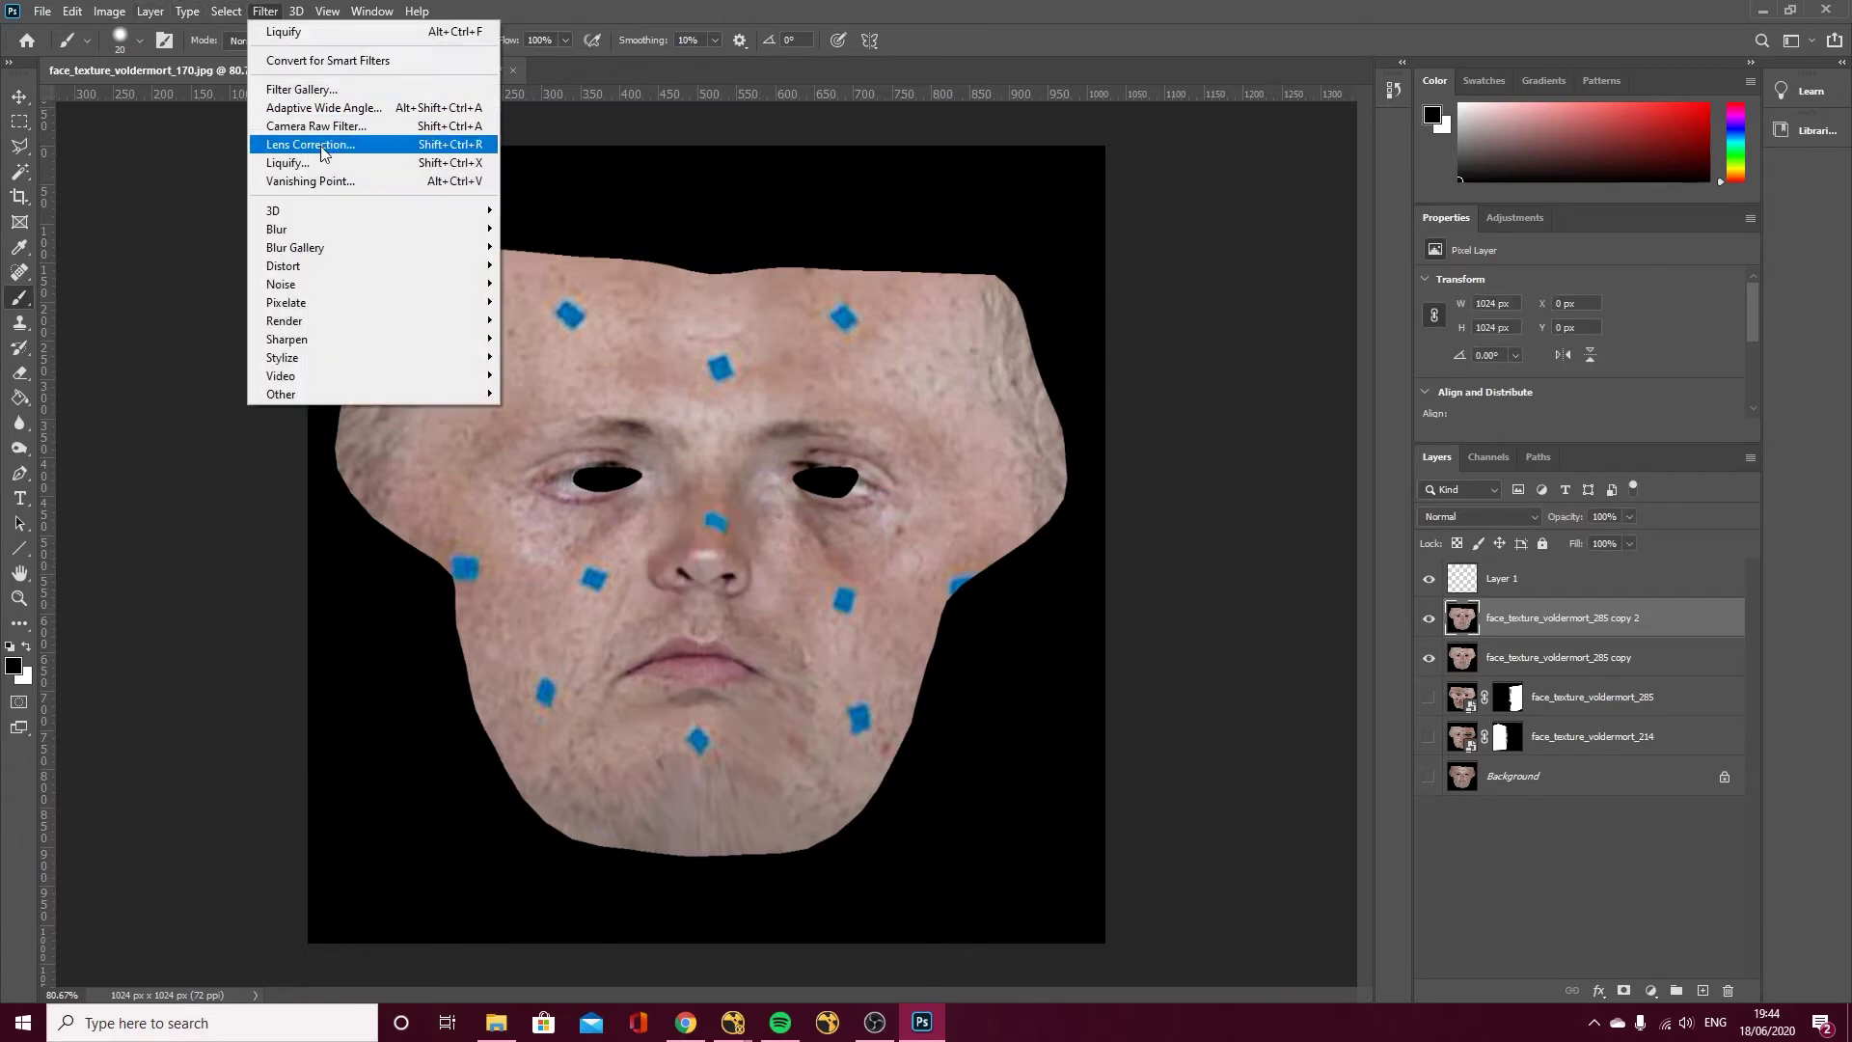
left_click(321, 164)
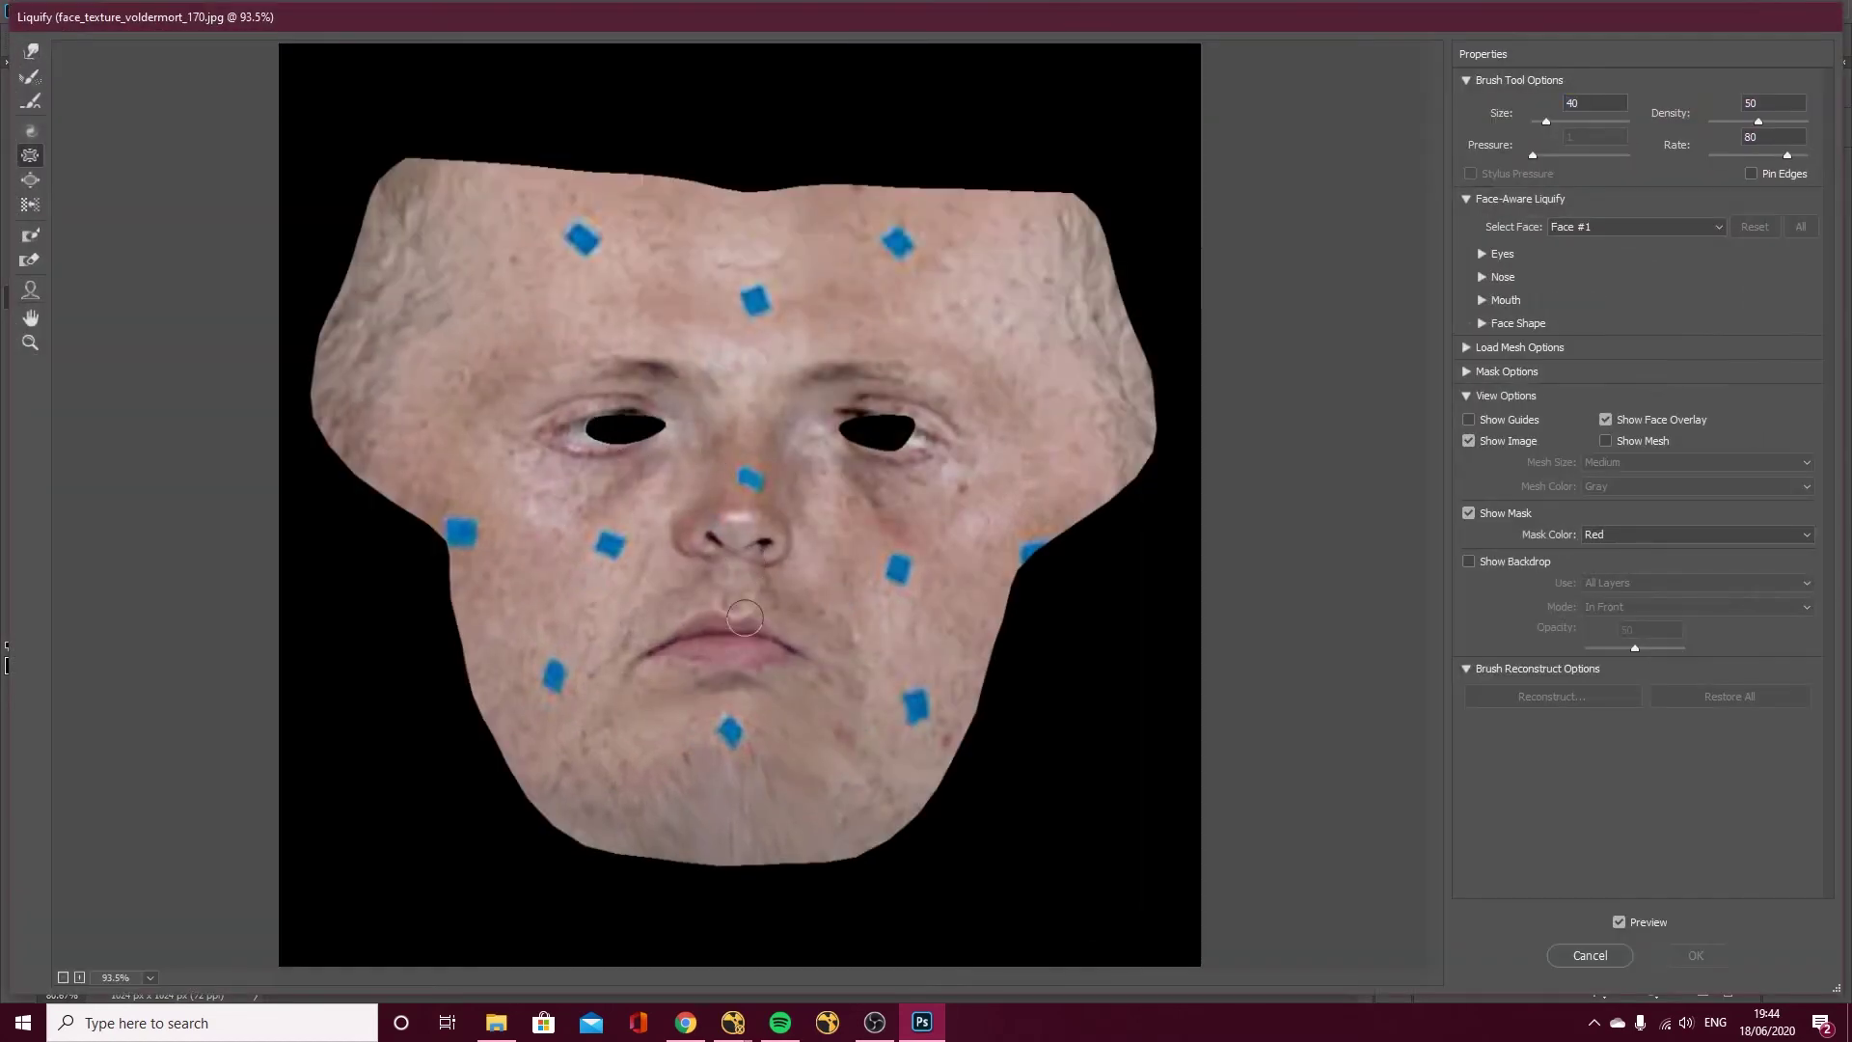
scroll(683, 545, "up", 3, "alt")
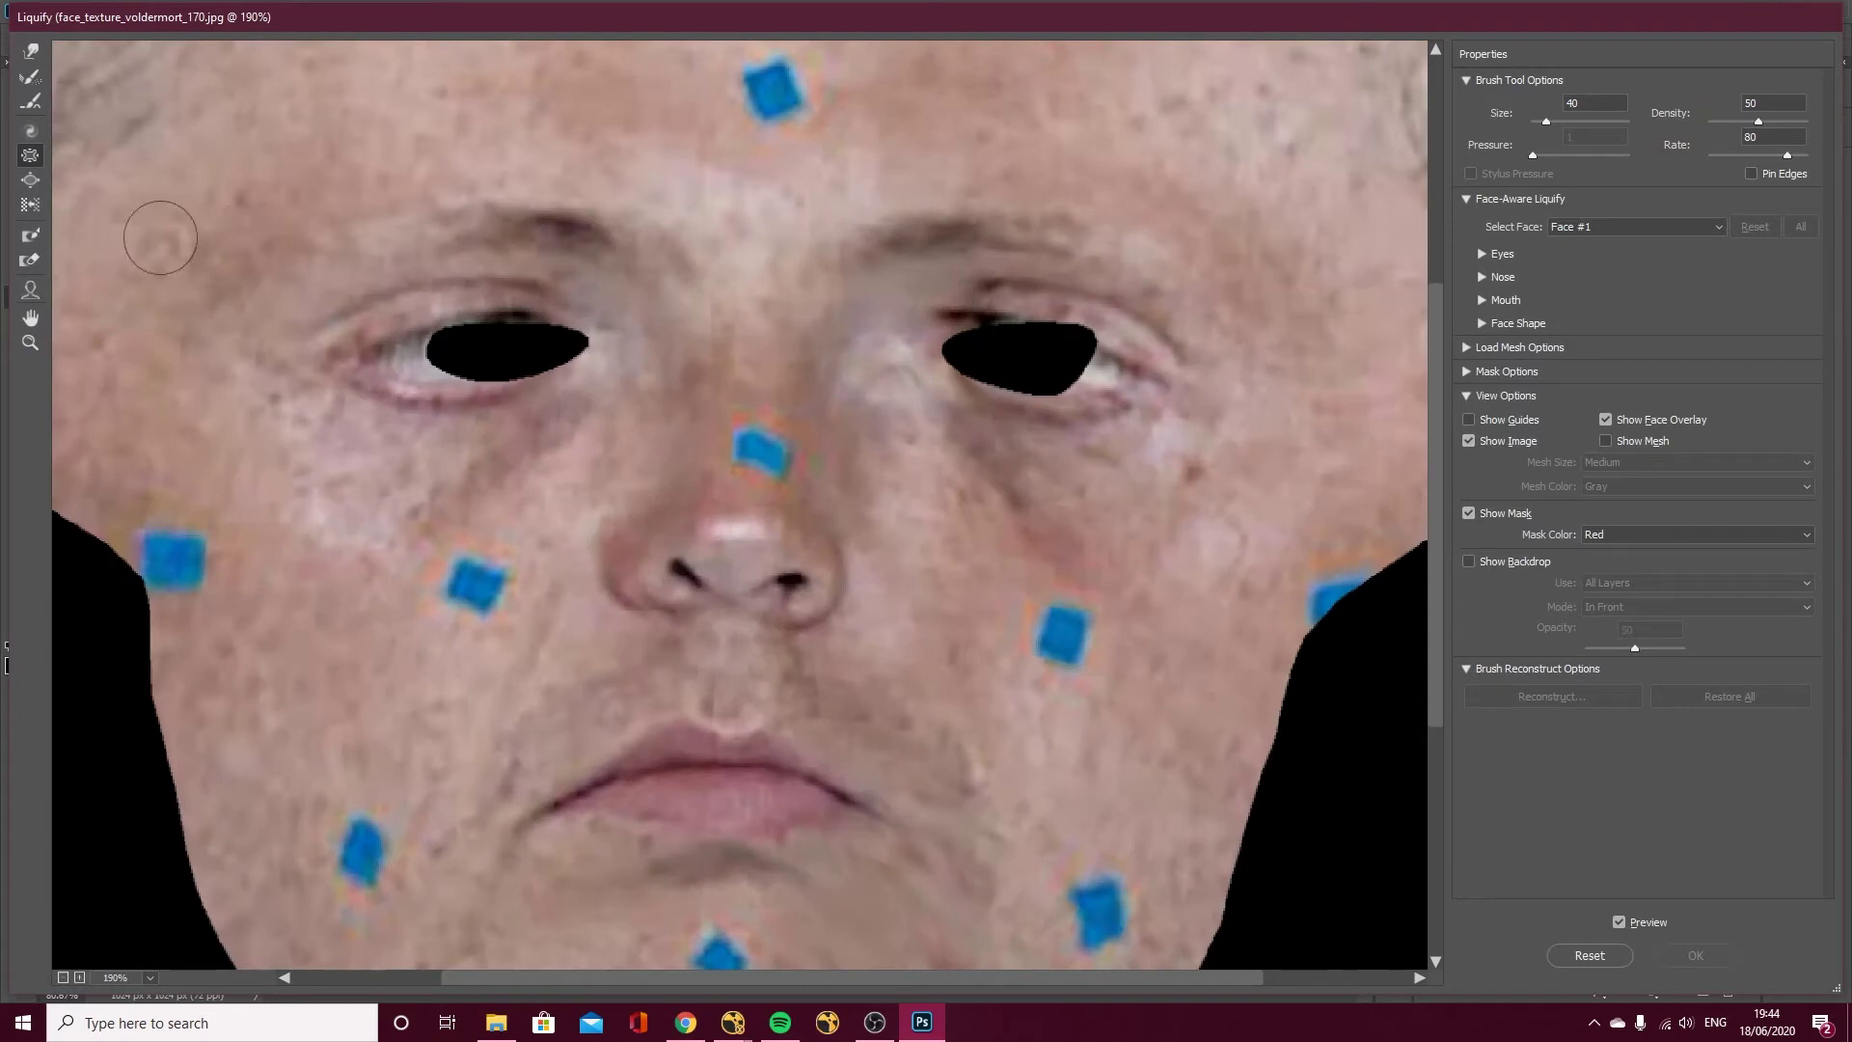
left_click(27, 53)
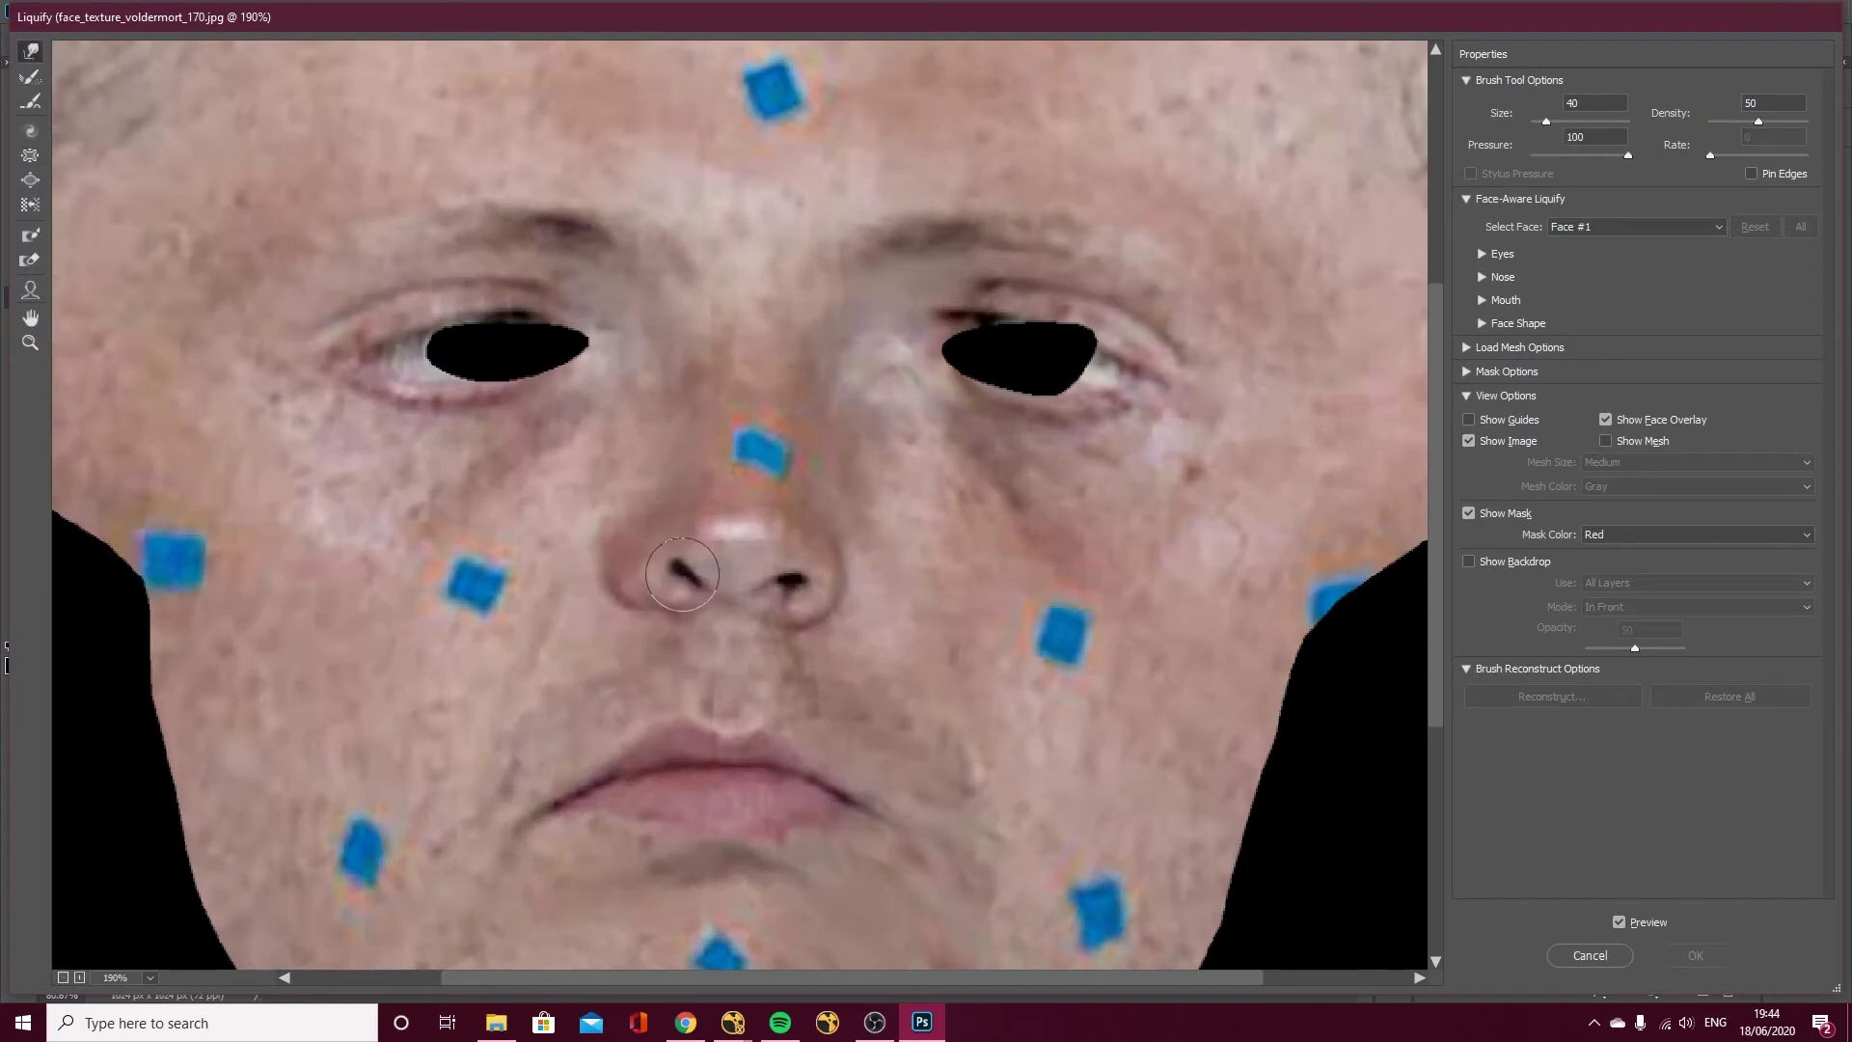
key("bracketleft")
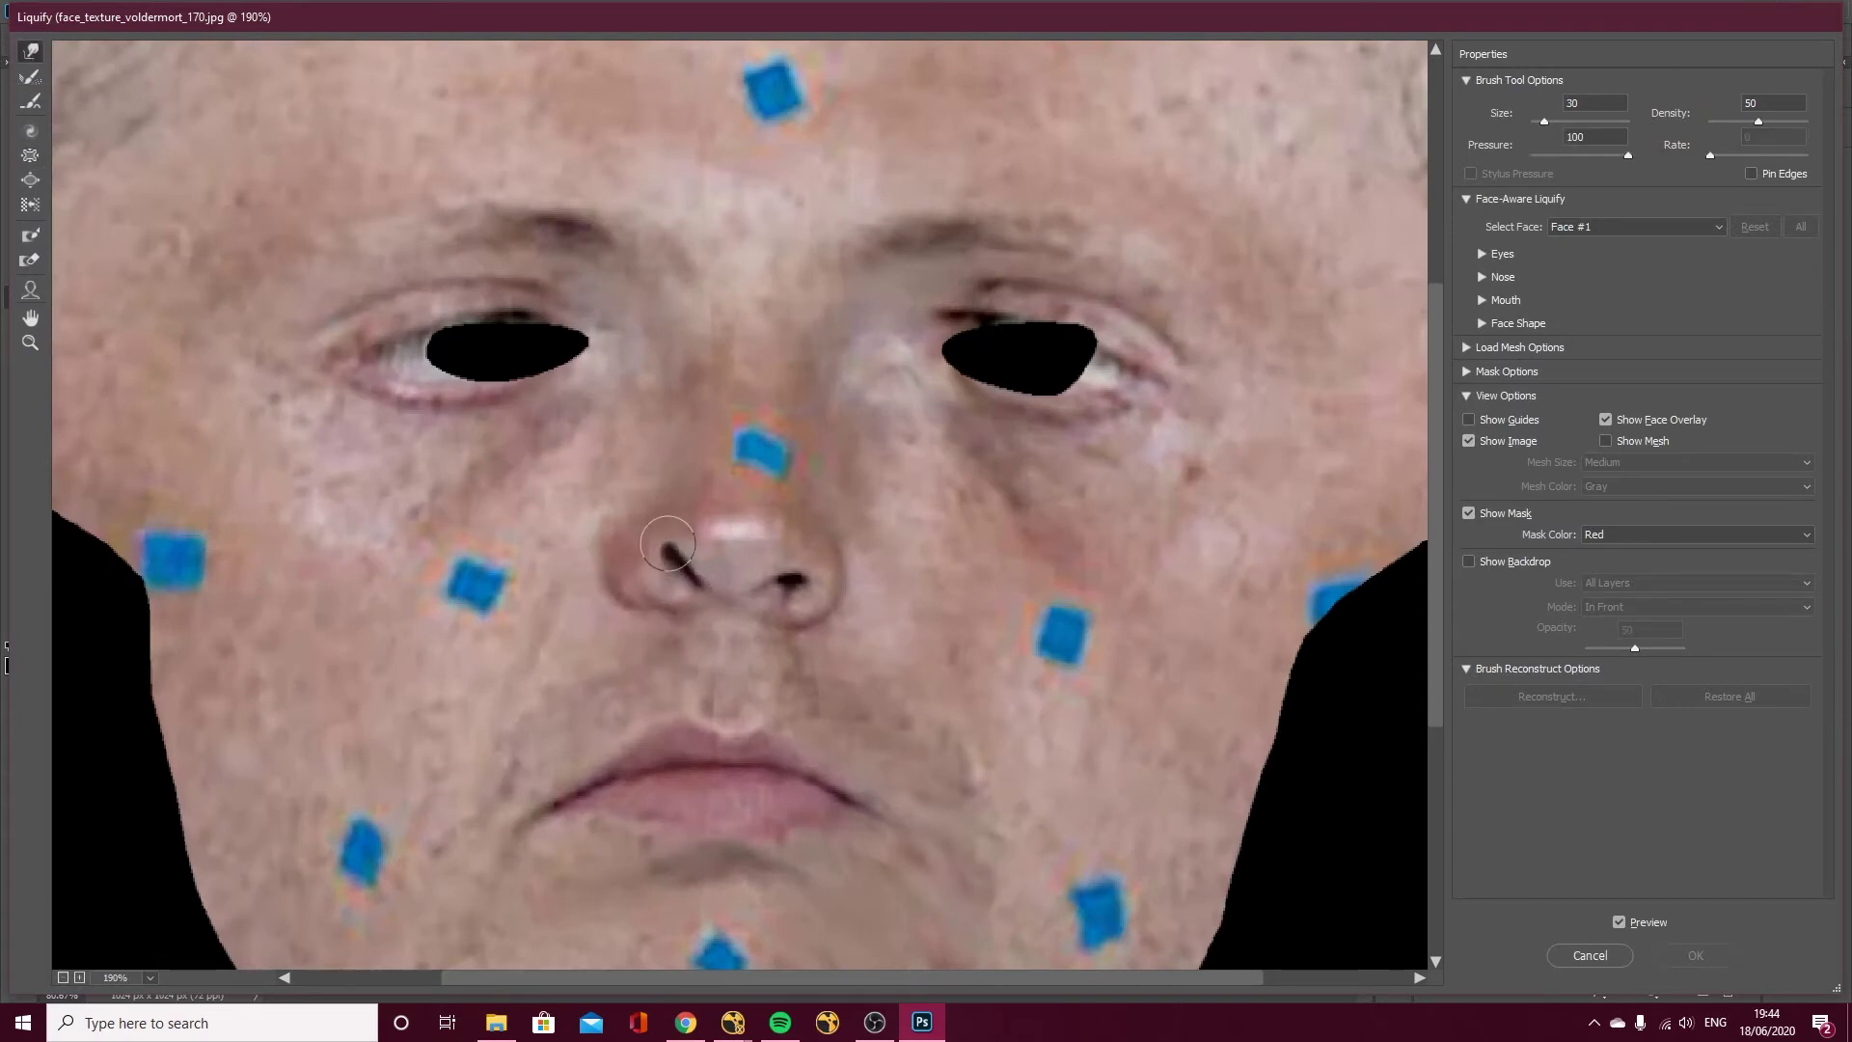
mouse_move(691, 580)
left_mouse_down()
mouse_move(627, 470)
mouse_move(697, 590)
mouse_move(632, 470)
mouse_move(658, 526)
mouse_move(632, 482)
left_mouse_up()
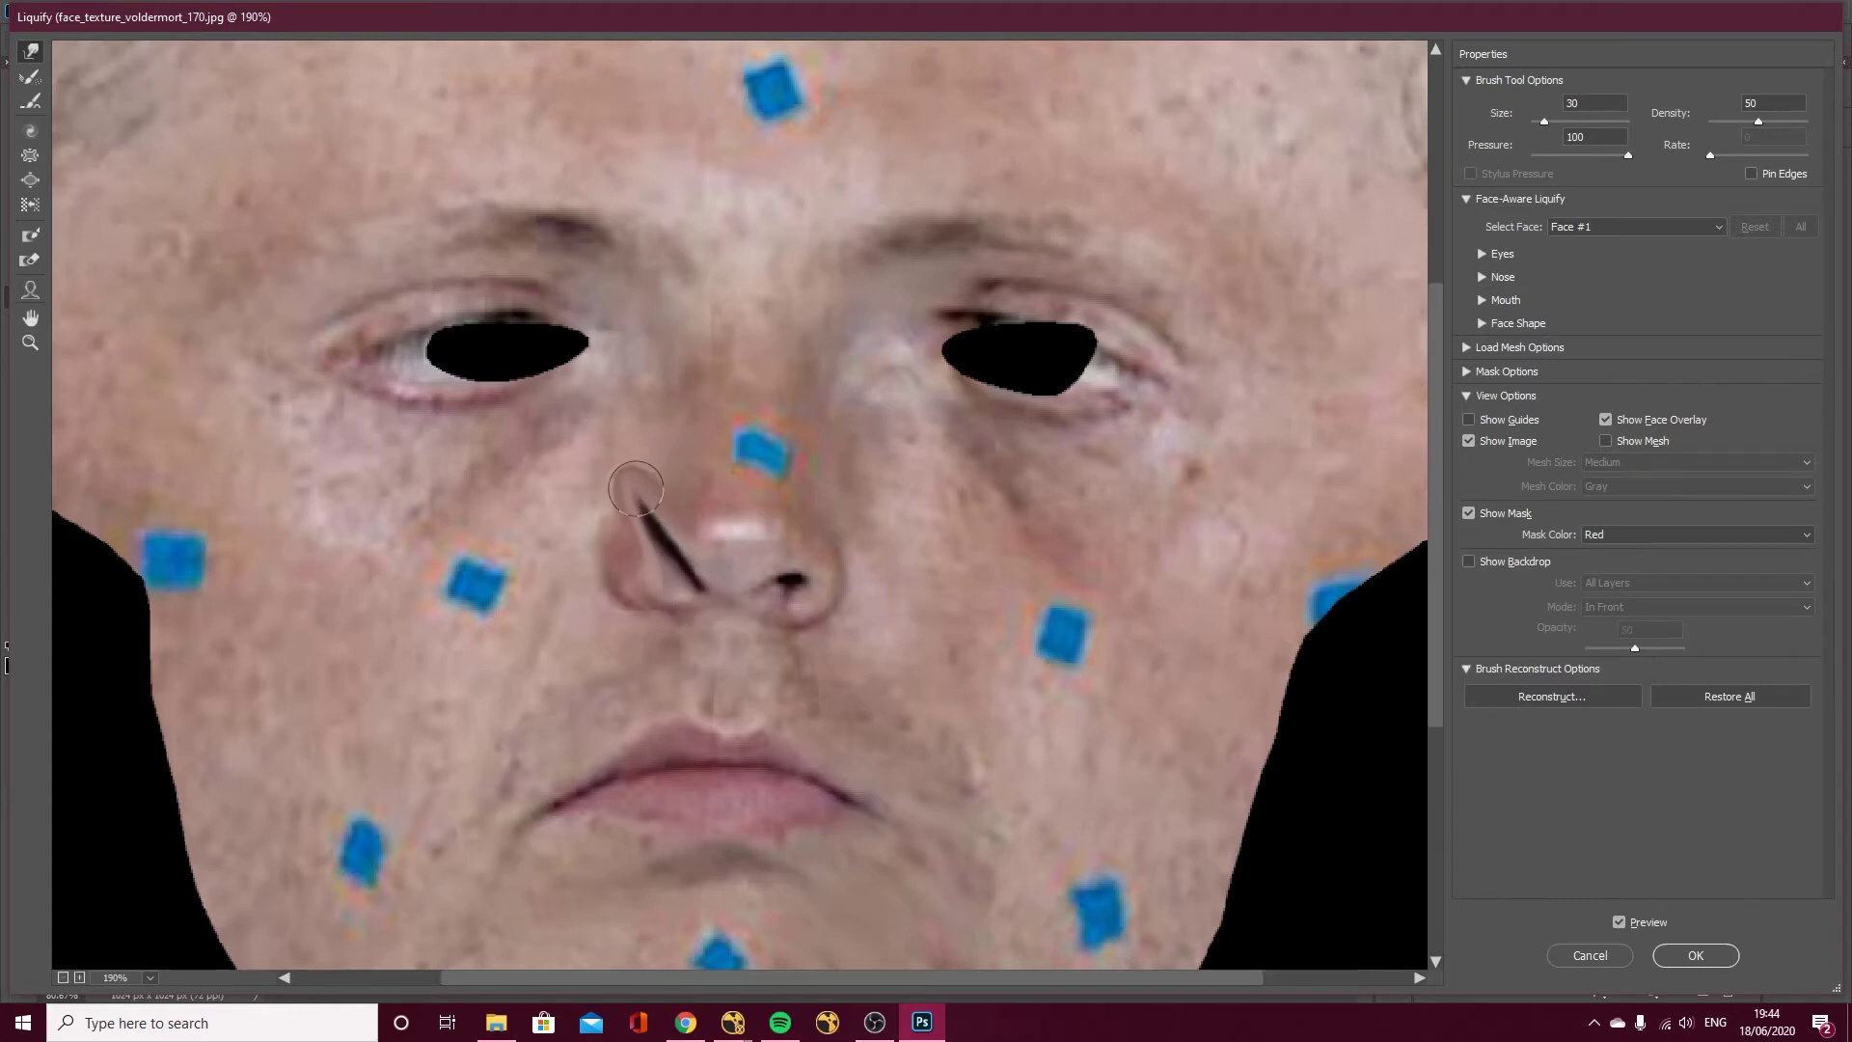
mouse_move(809, 596)
left_mouse_down()
mouse_move(813, 552)
mouse_move(819, 587)
mouse_move(796, 582)
mouse_move(853, 519)
mouse_move(845, 497)
mouse_move(829, 531)
left_mouse_up()
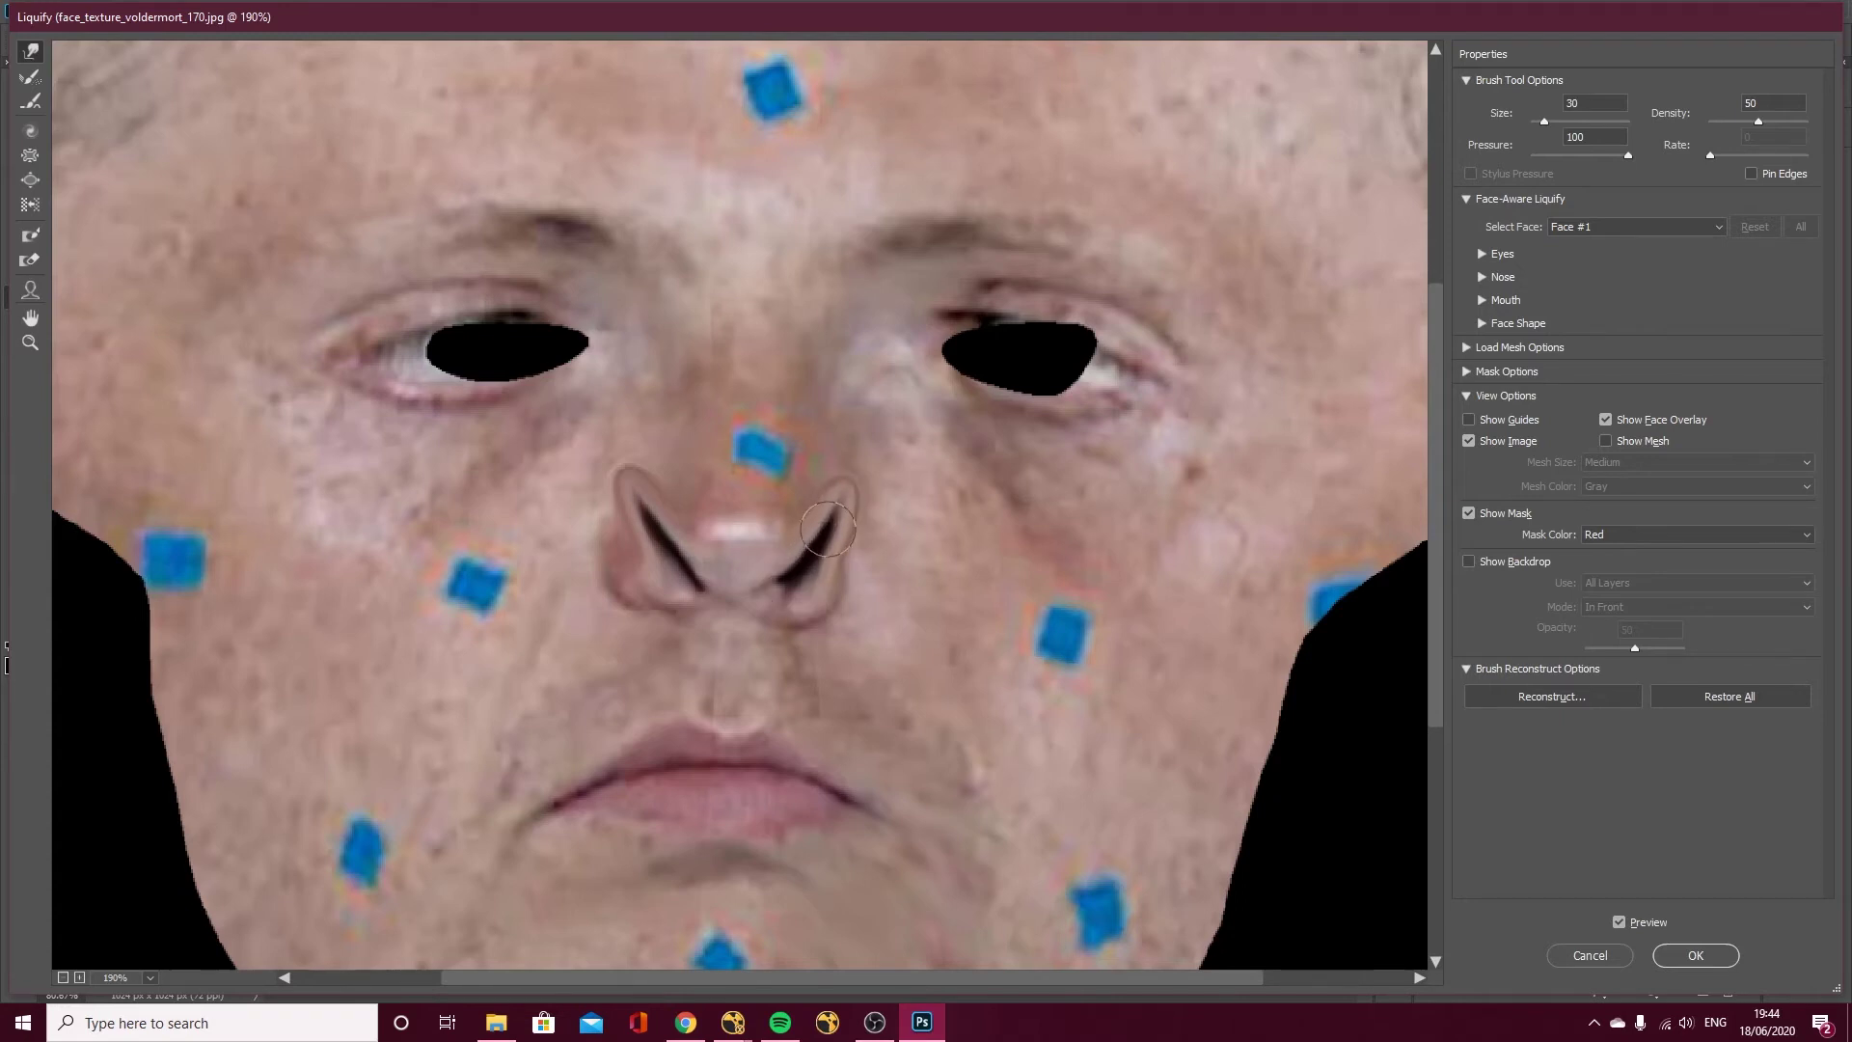
Refine the right nostril with Forward Warp at brush sizes 50, 45 and 60, then apply Liquify.
left_click(30, 154)
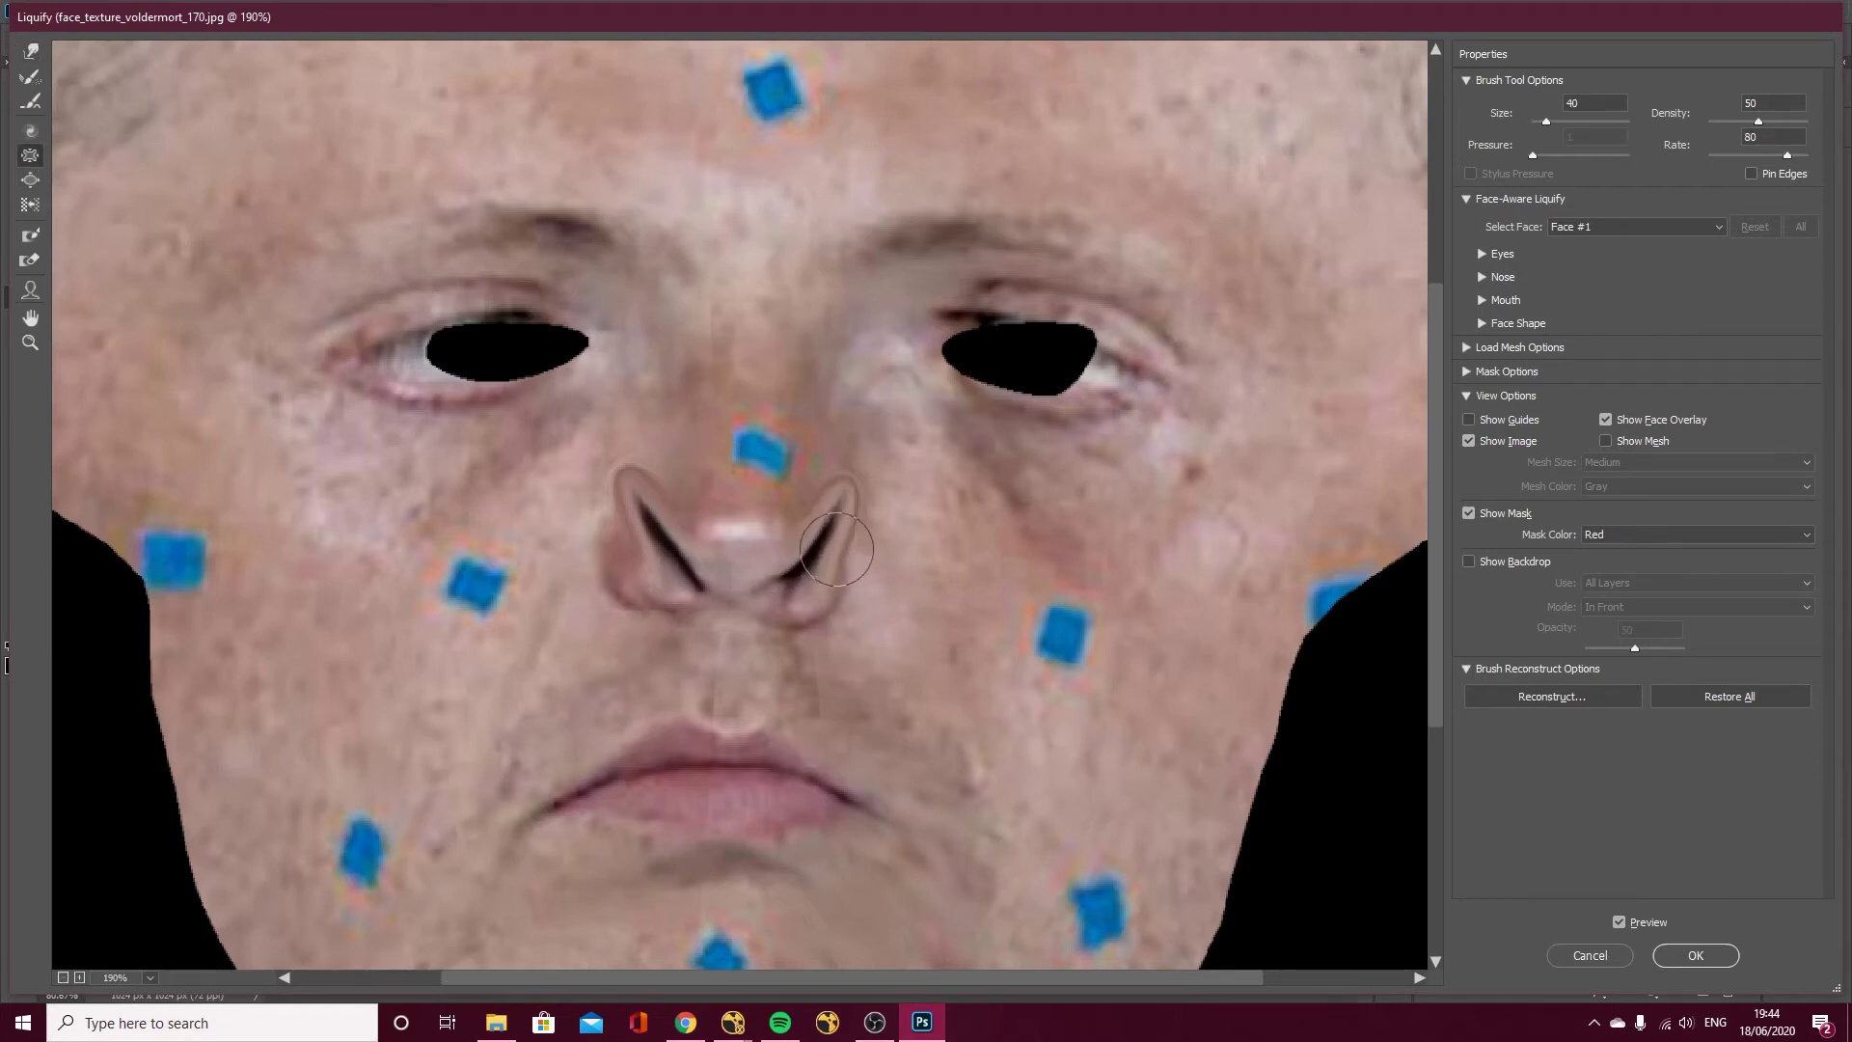
left_click(29, 51)
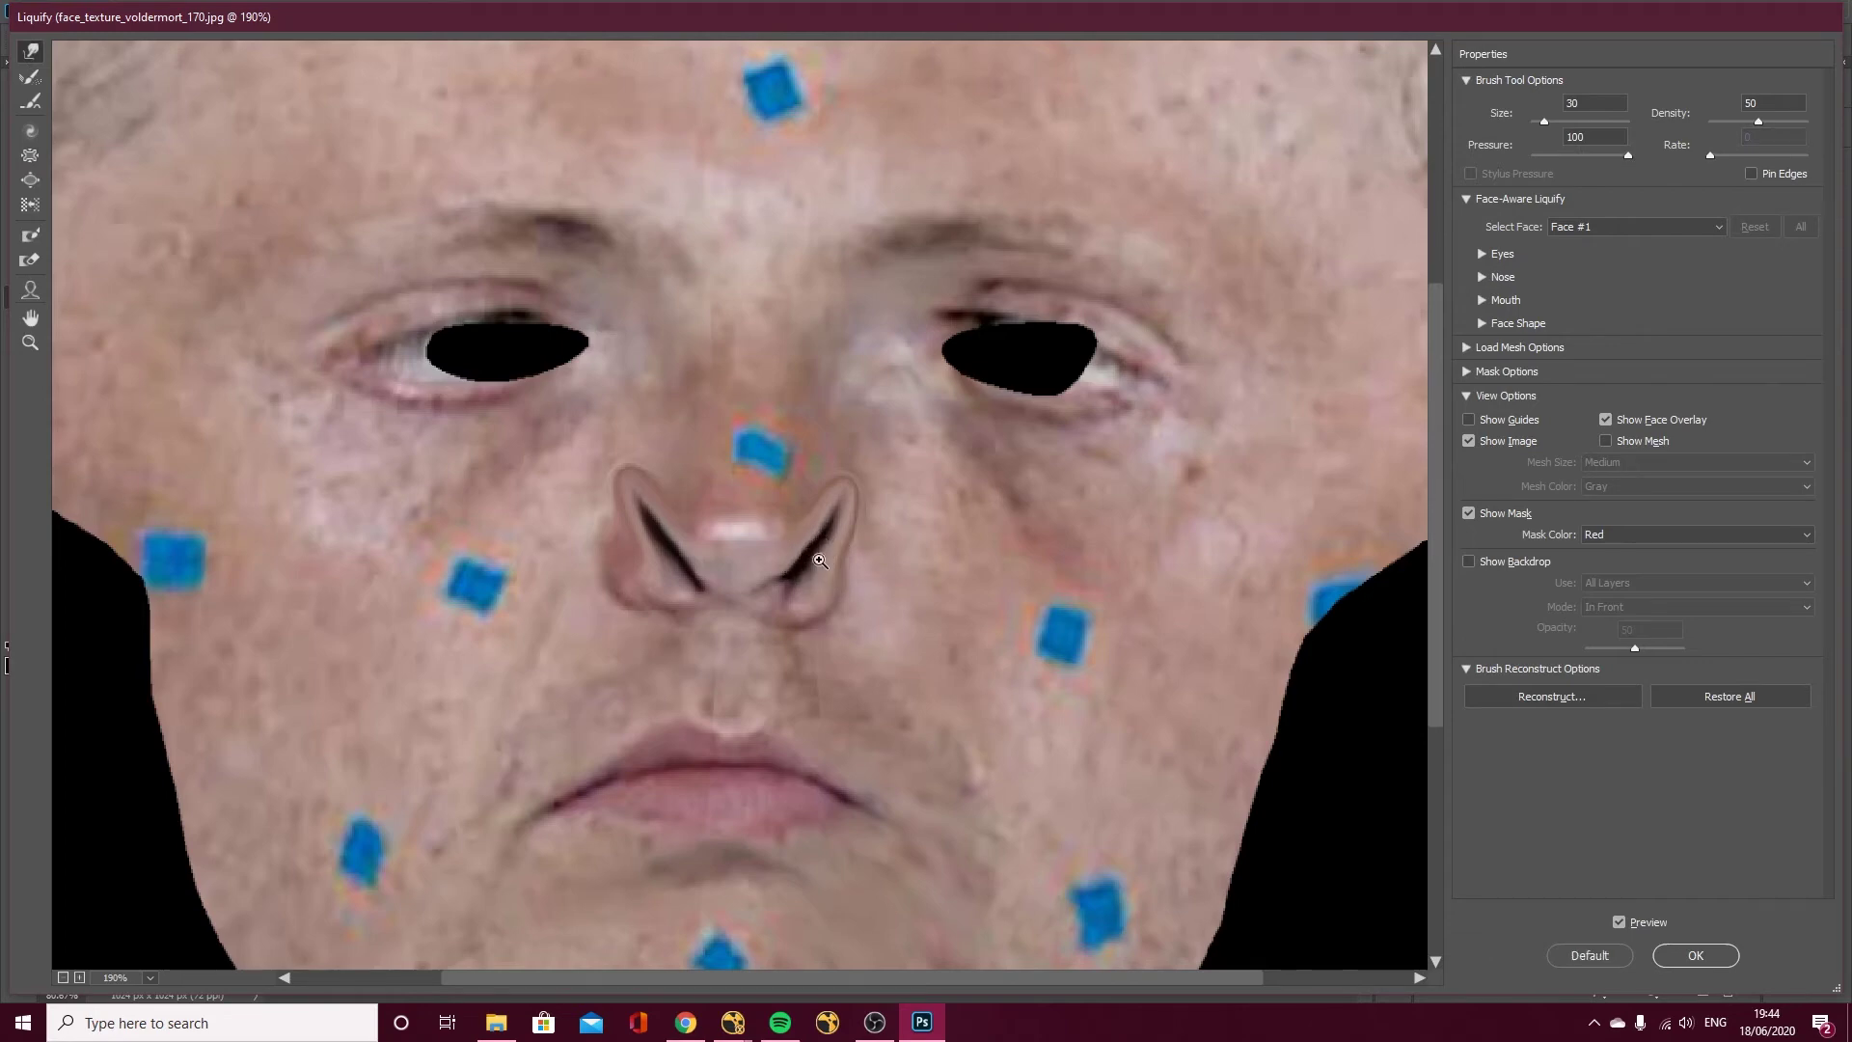
key("bracketright")
key("bracketright")
key("bracketright")
key("bracketright")
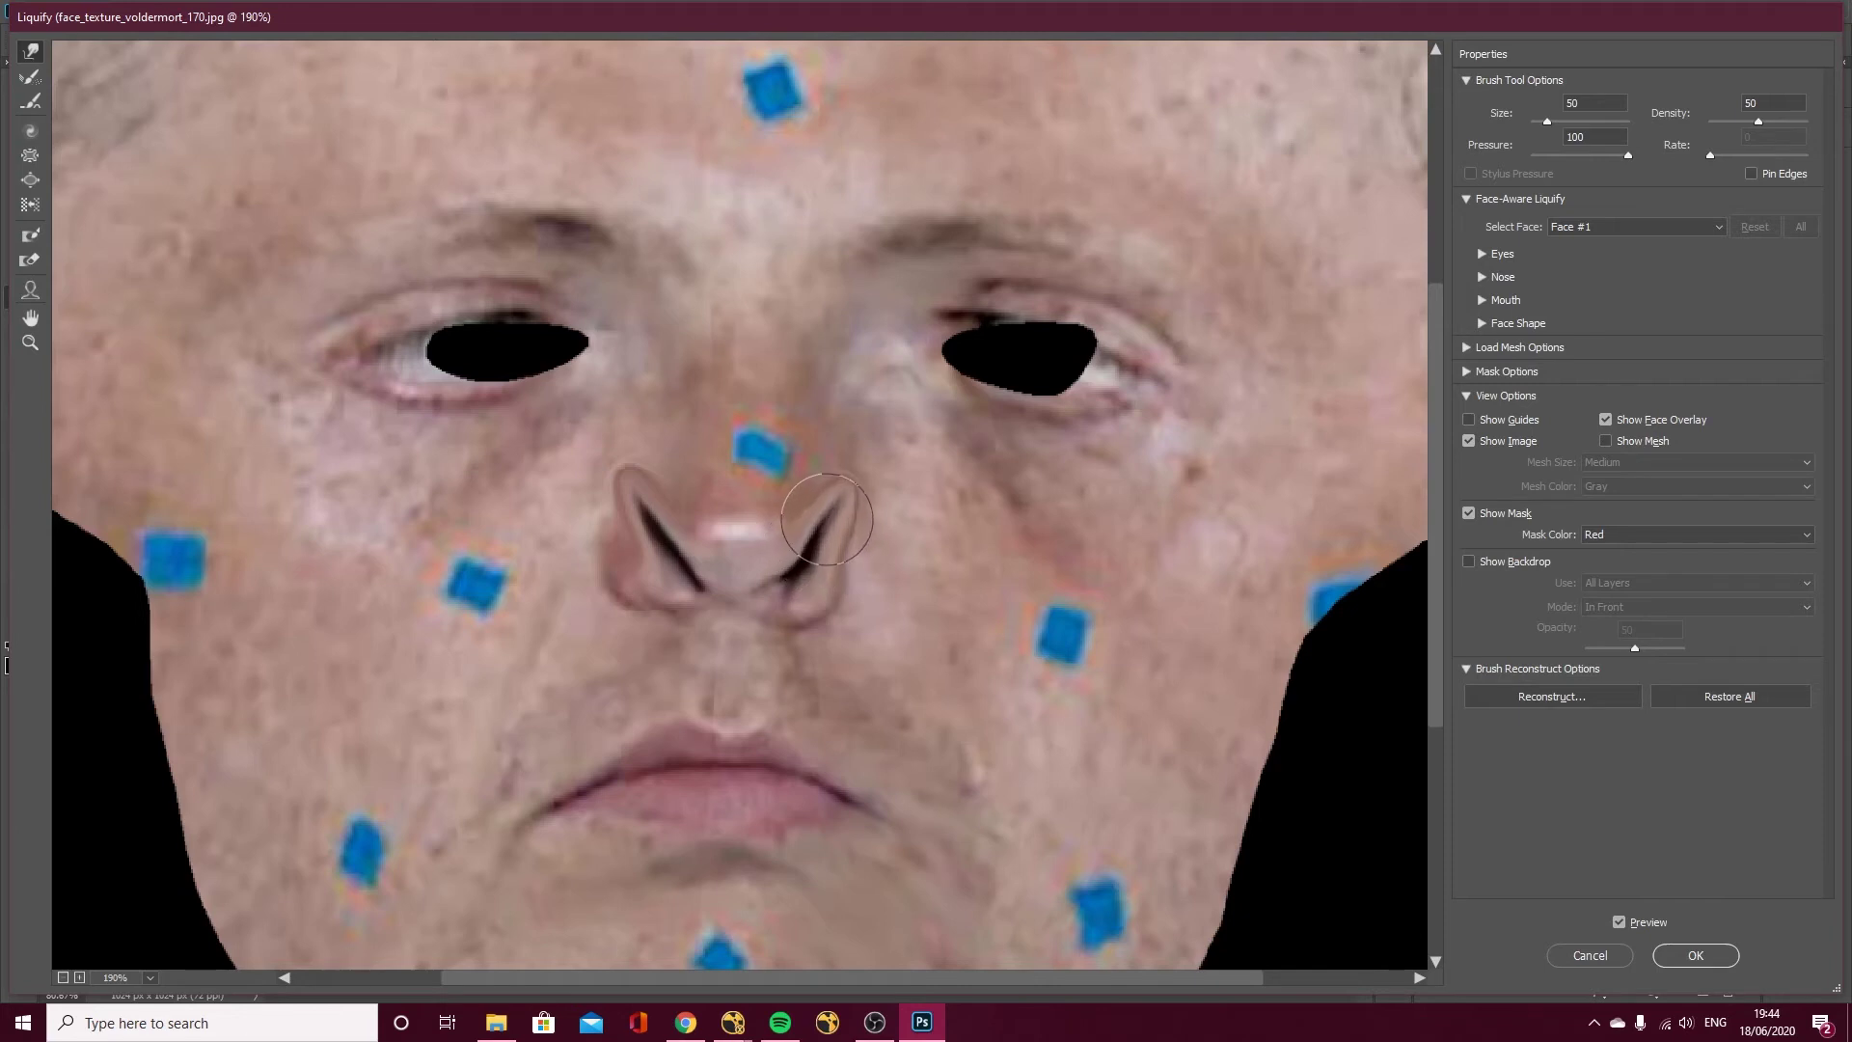
key("ctrl+space")
key("bracketleft")
key("ctrl+space")
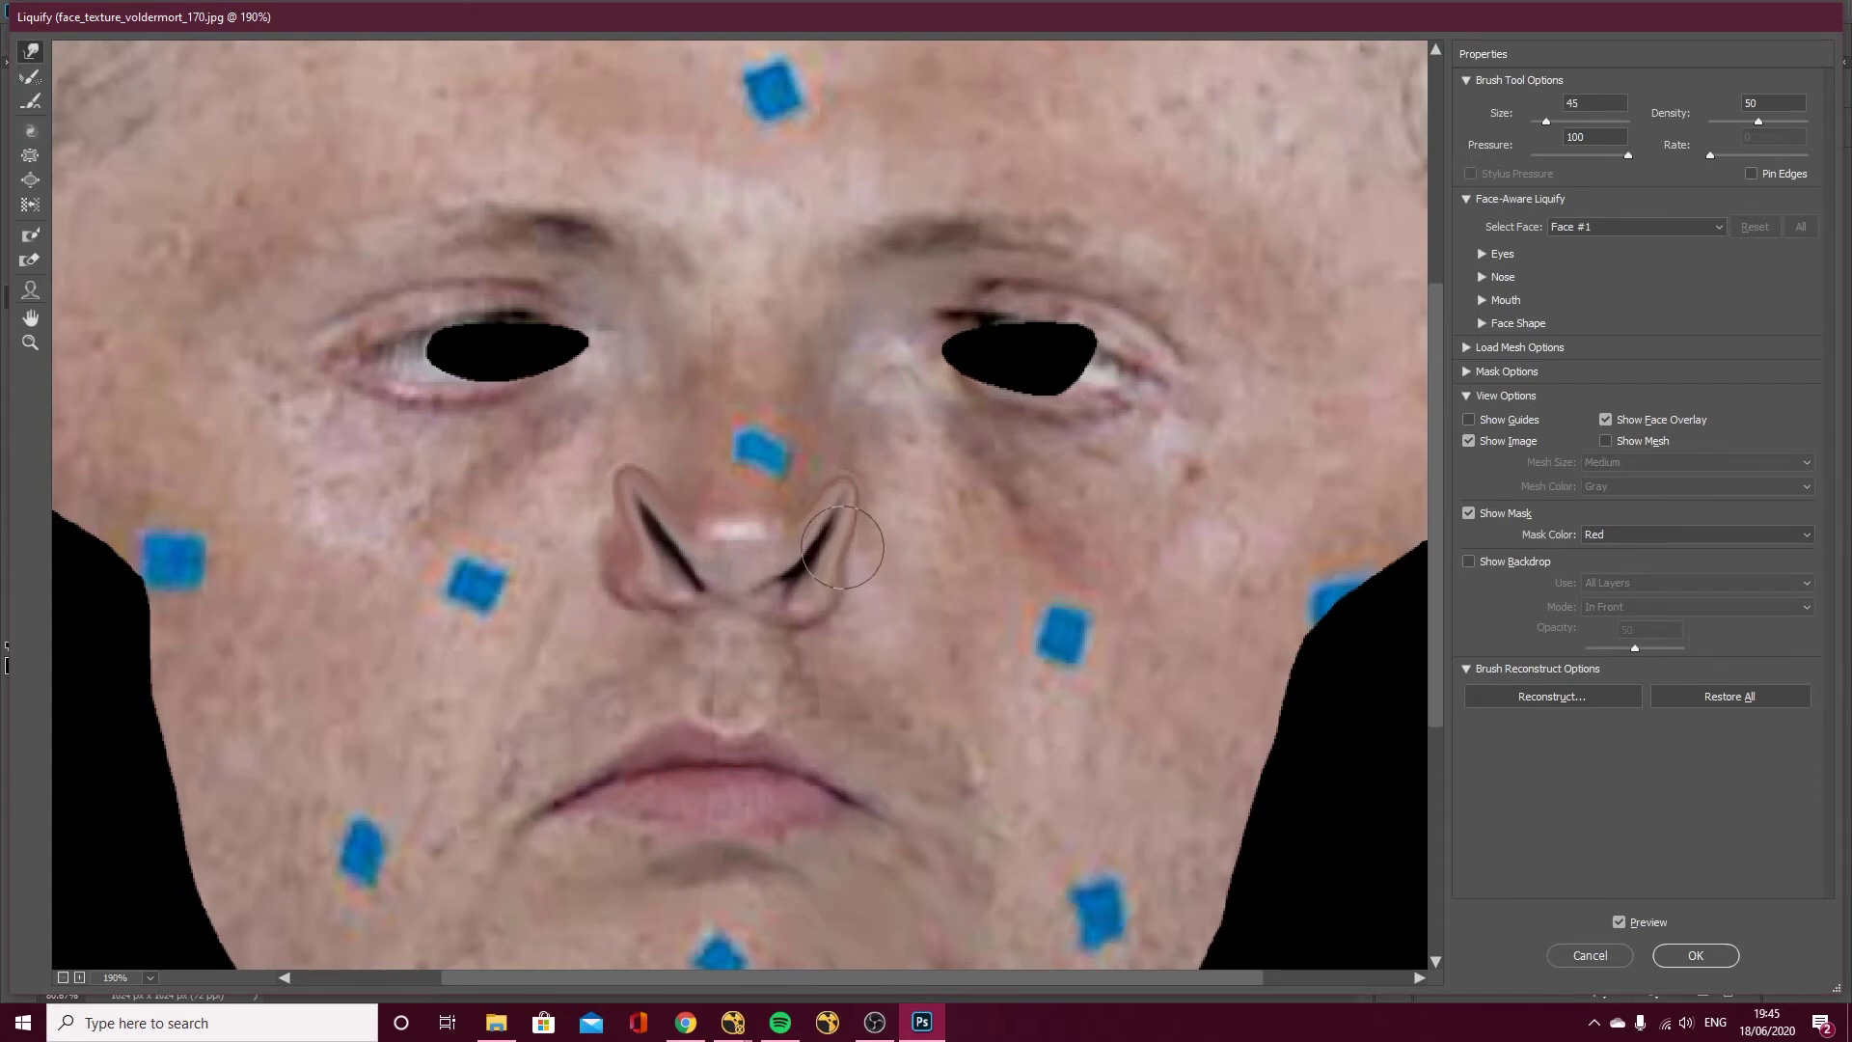
key("bracketright")
left_click(1691, 959)
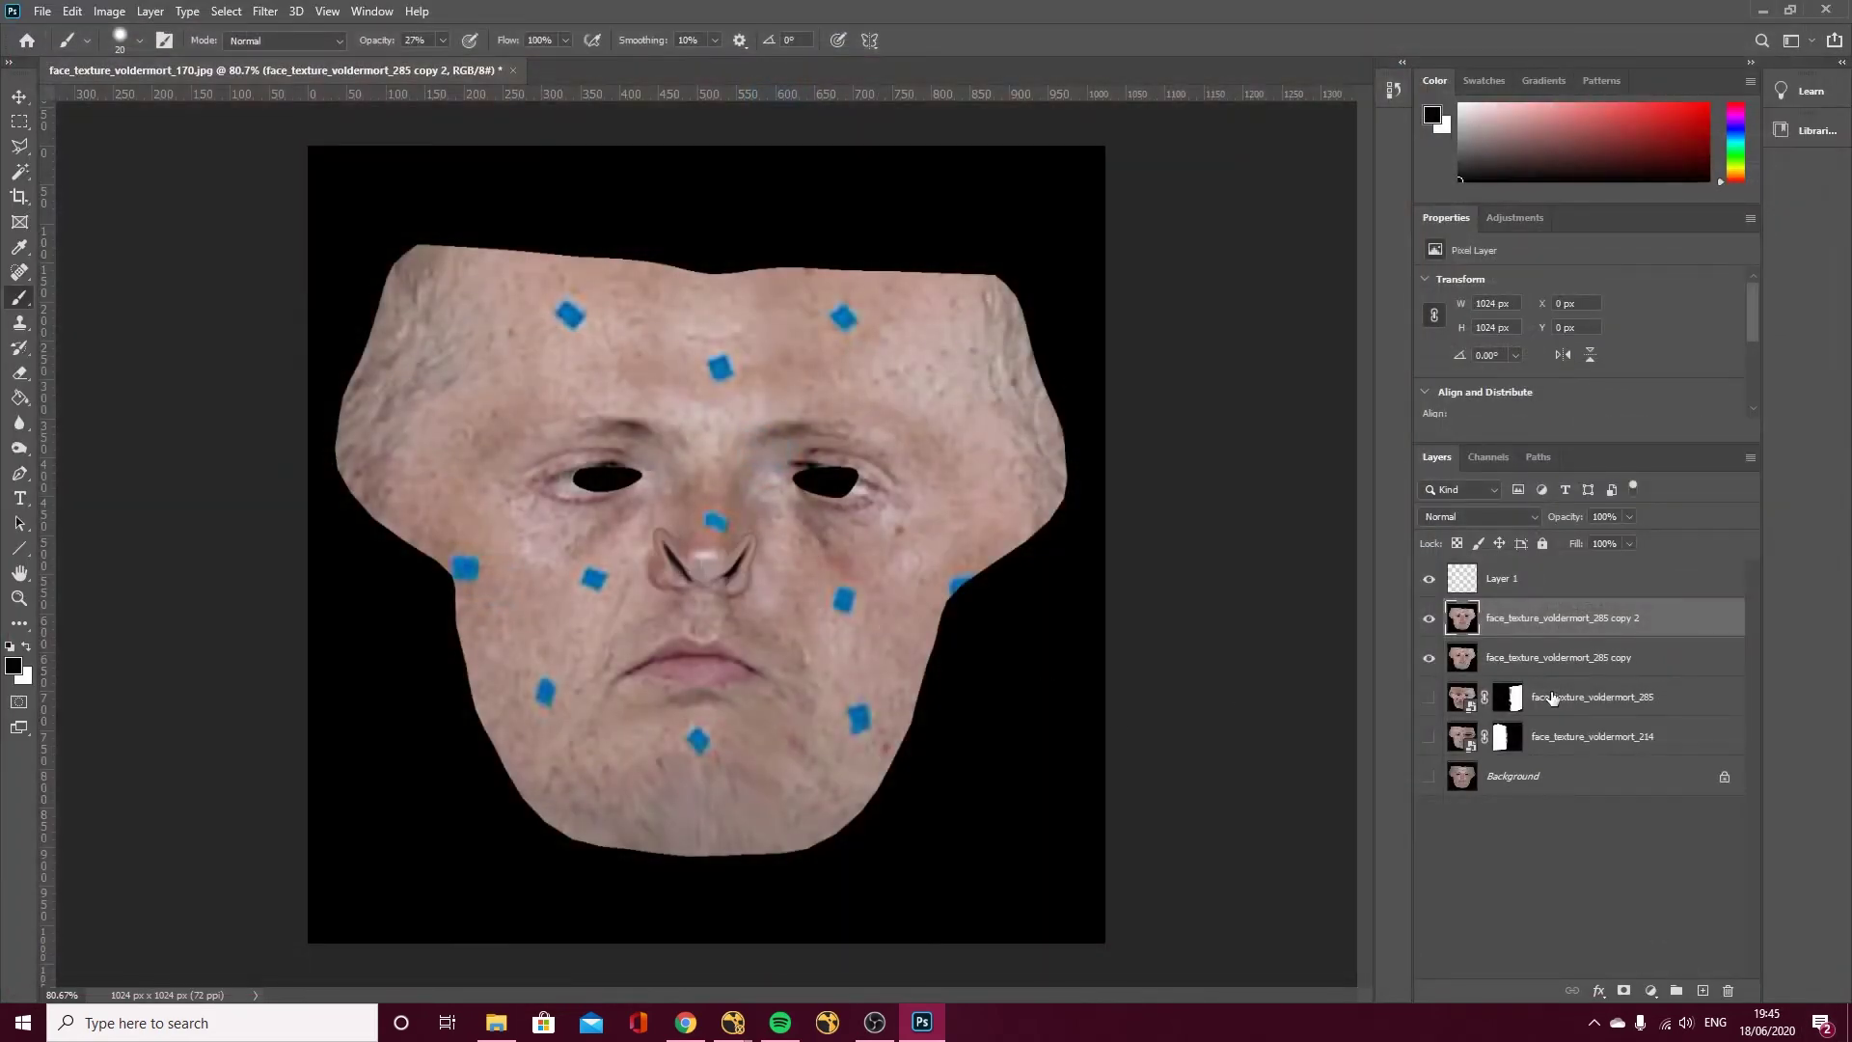
Add an inverted layer mask and paint white at 100% opacity to reveal both nostril slits.
left_click(1624, 991)
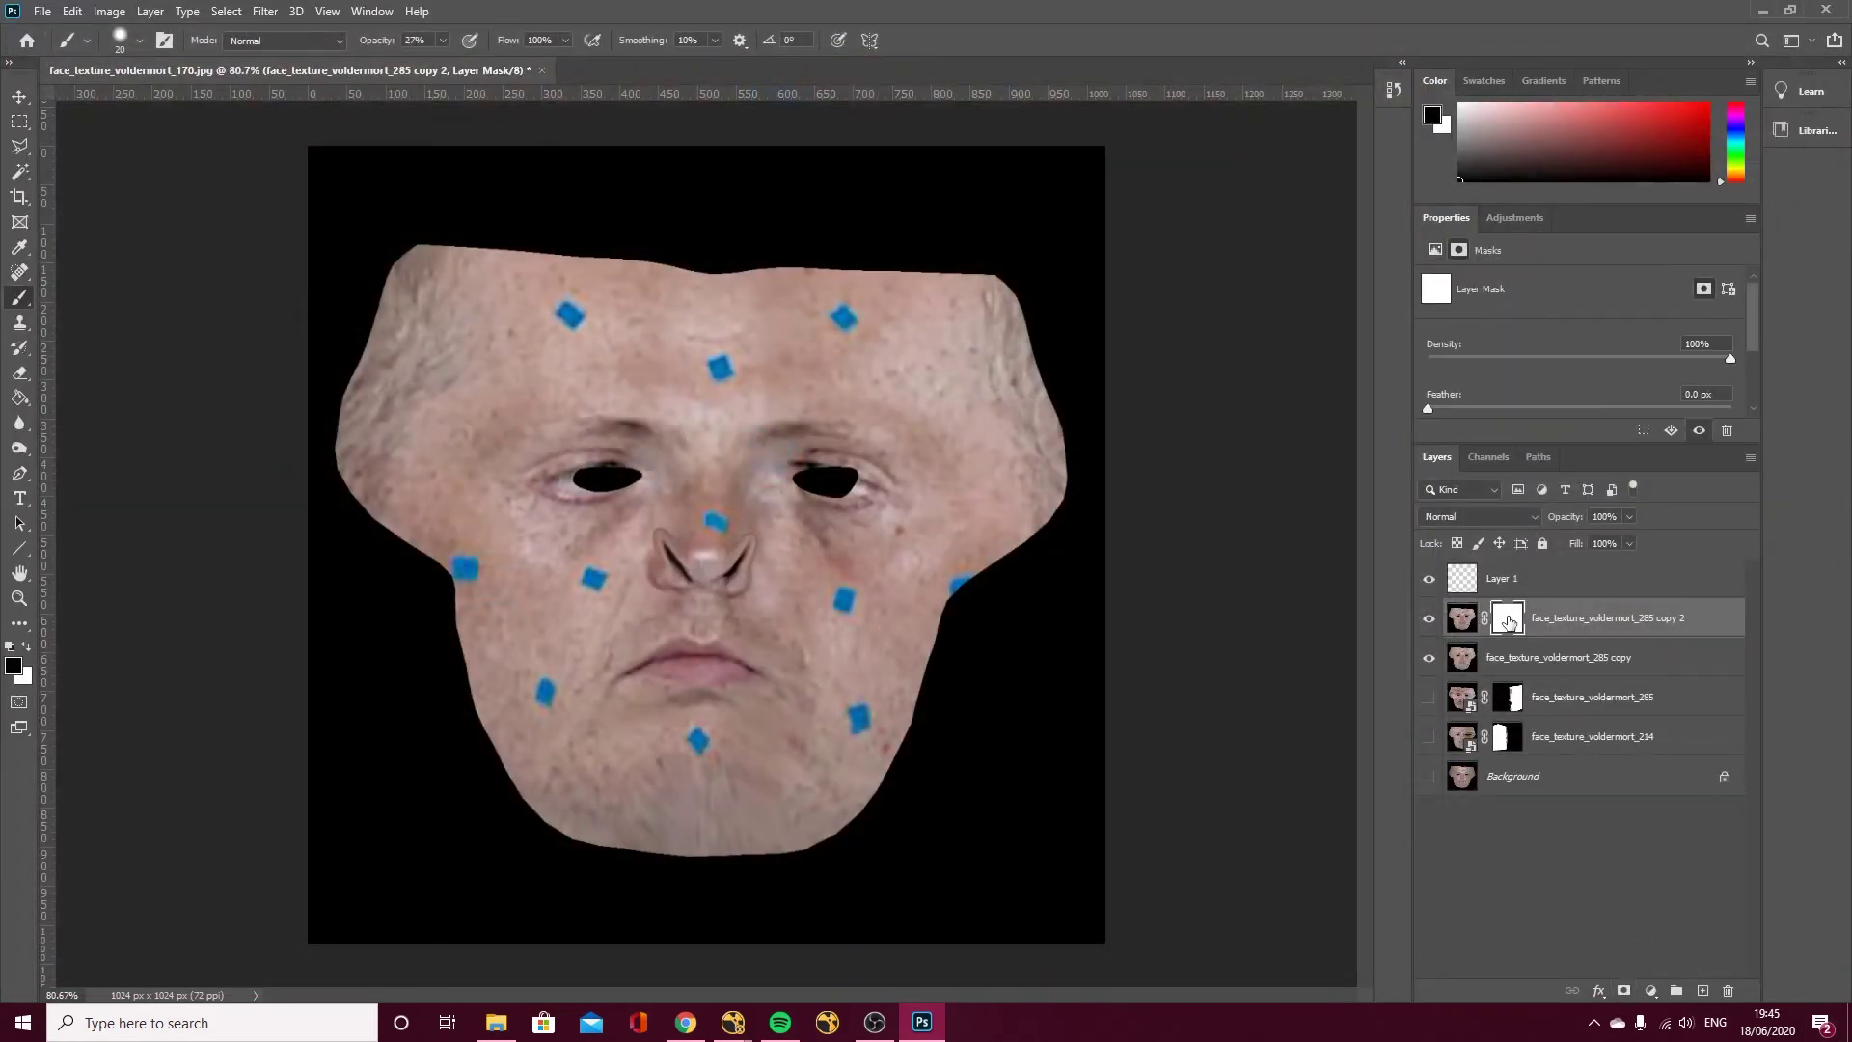
key("ctrl+i")
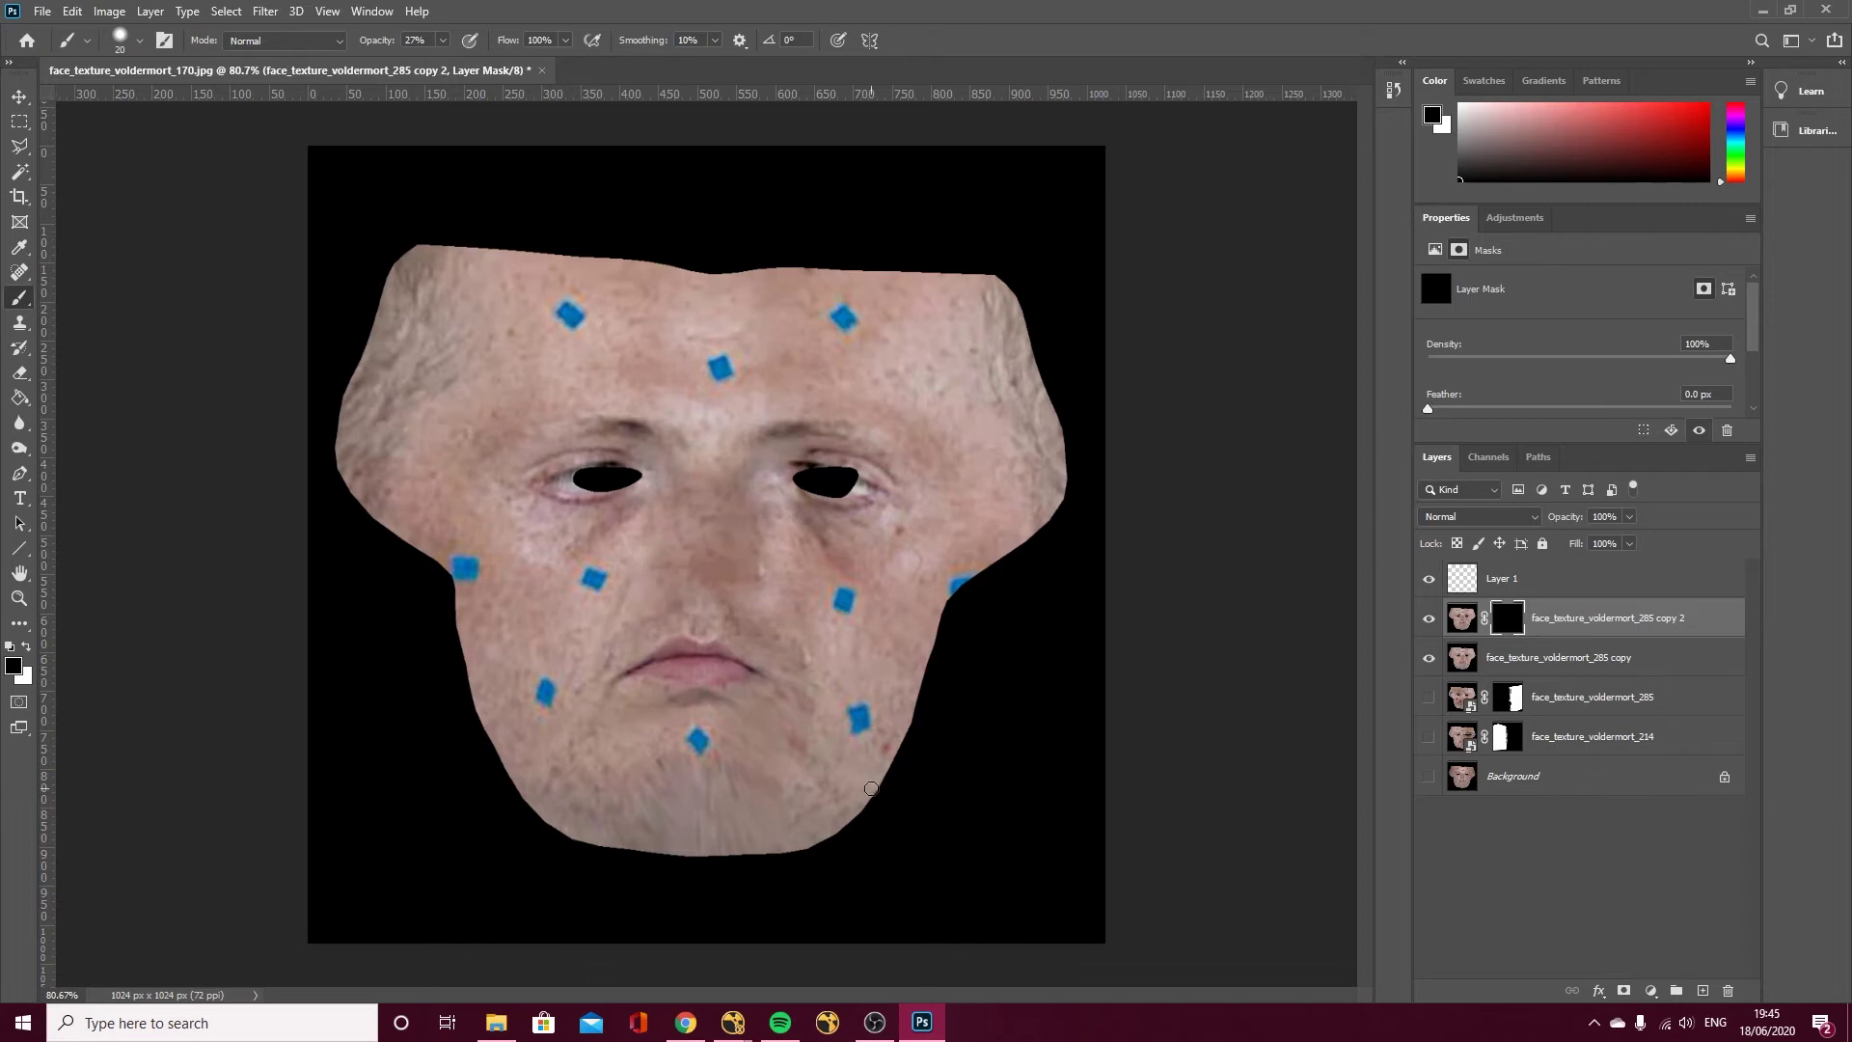
scroll(683, 584, "up", 4, "alt")
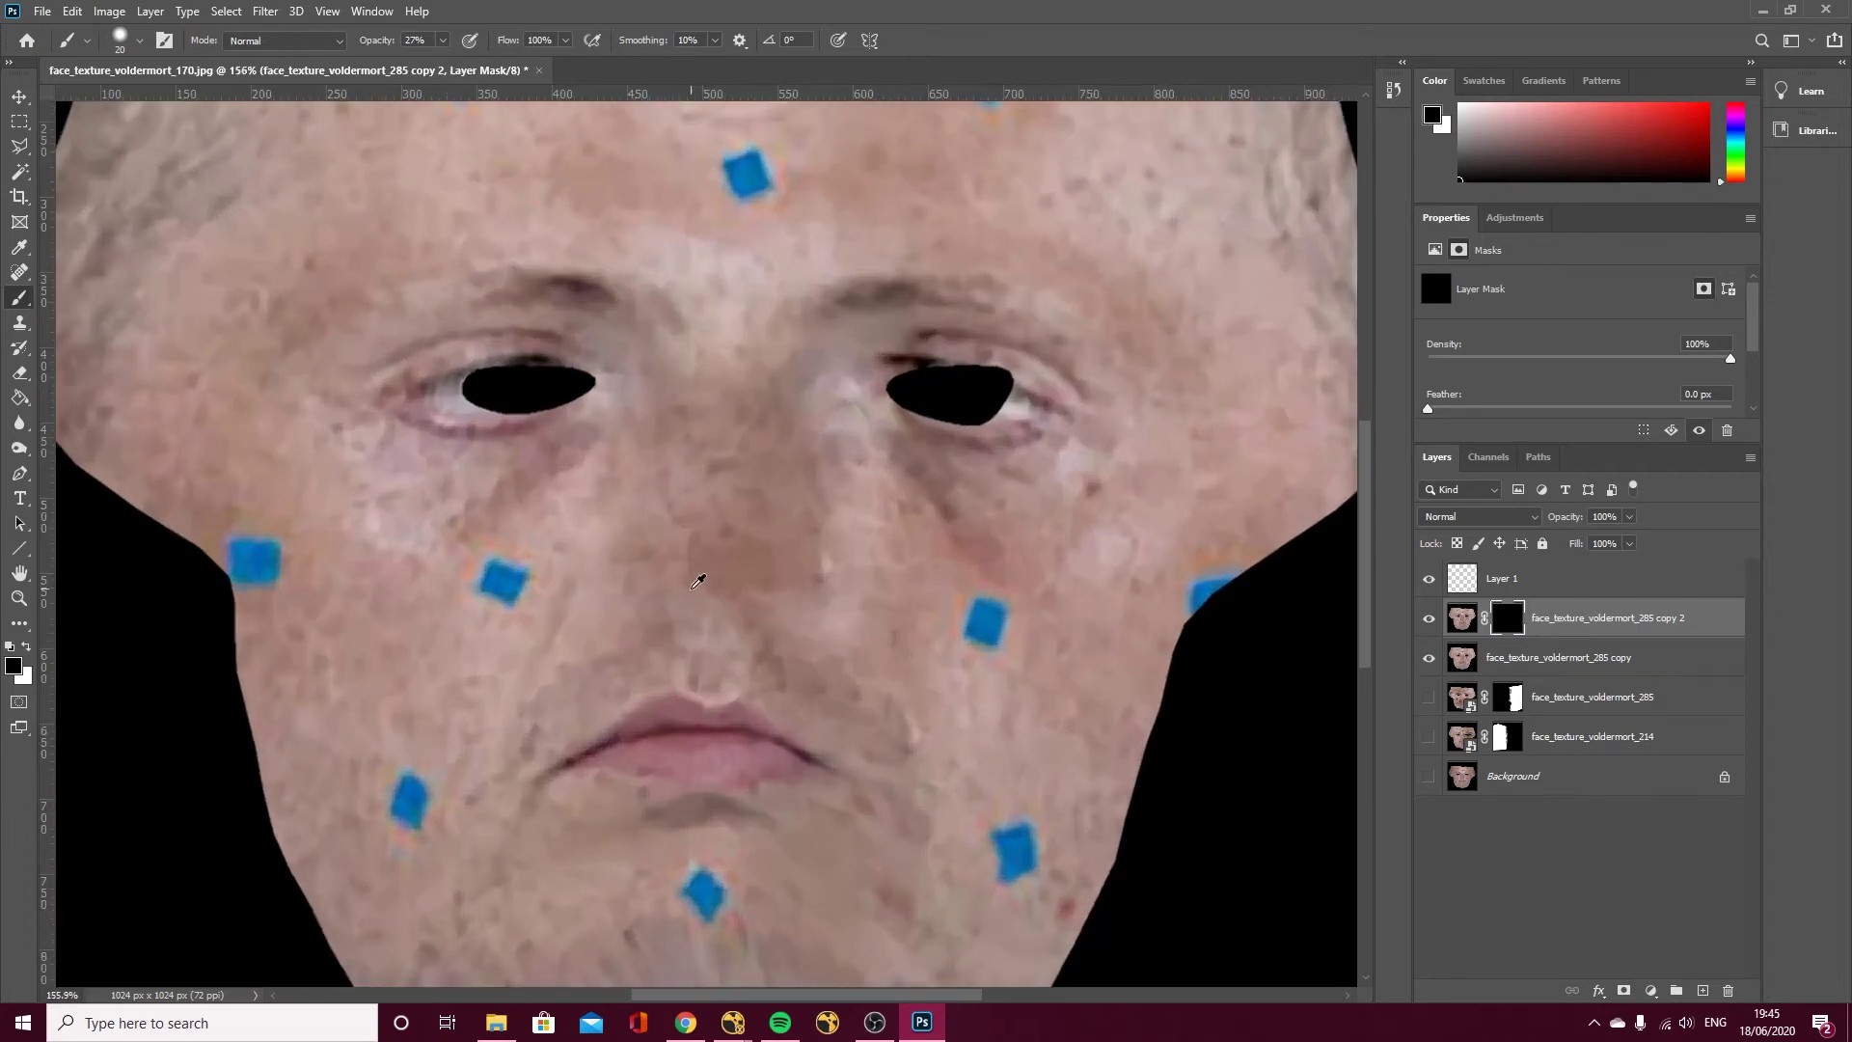
left_click(28, 650)
left_click_drag(443, 40, 521, 66)
mouse_move(642, 531)
left_mouse_down()
mouse_move(680, 579)
mouse_move(631, 509)
mouse_move(687, 575)
left_mouse_up()
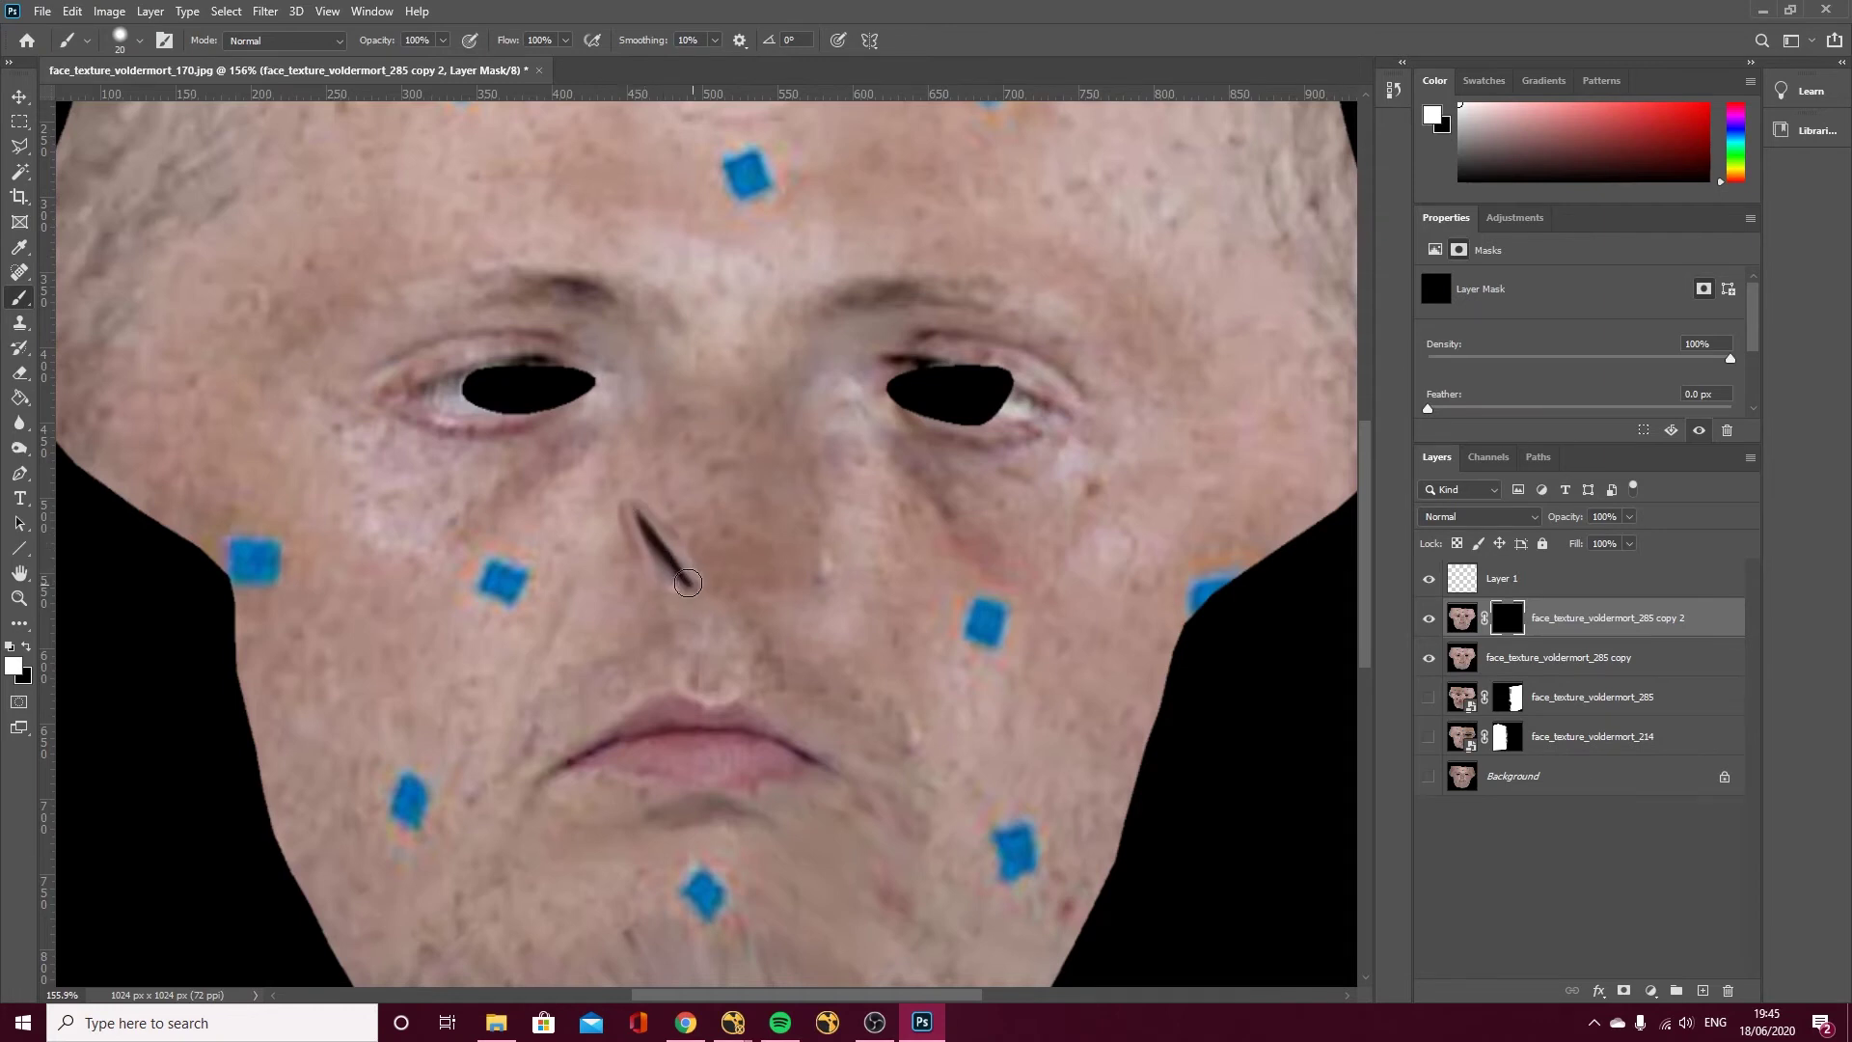
mouse_move(793, 543)
left_mouse_down()
mouse_move(758, 581)
mouse_move(807, 510)
mouse_move(763, 579)
mouse_move(793, 534)
left_mouse_up()
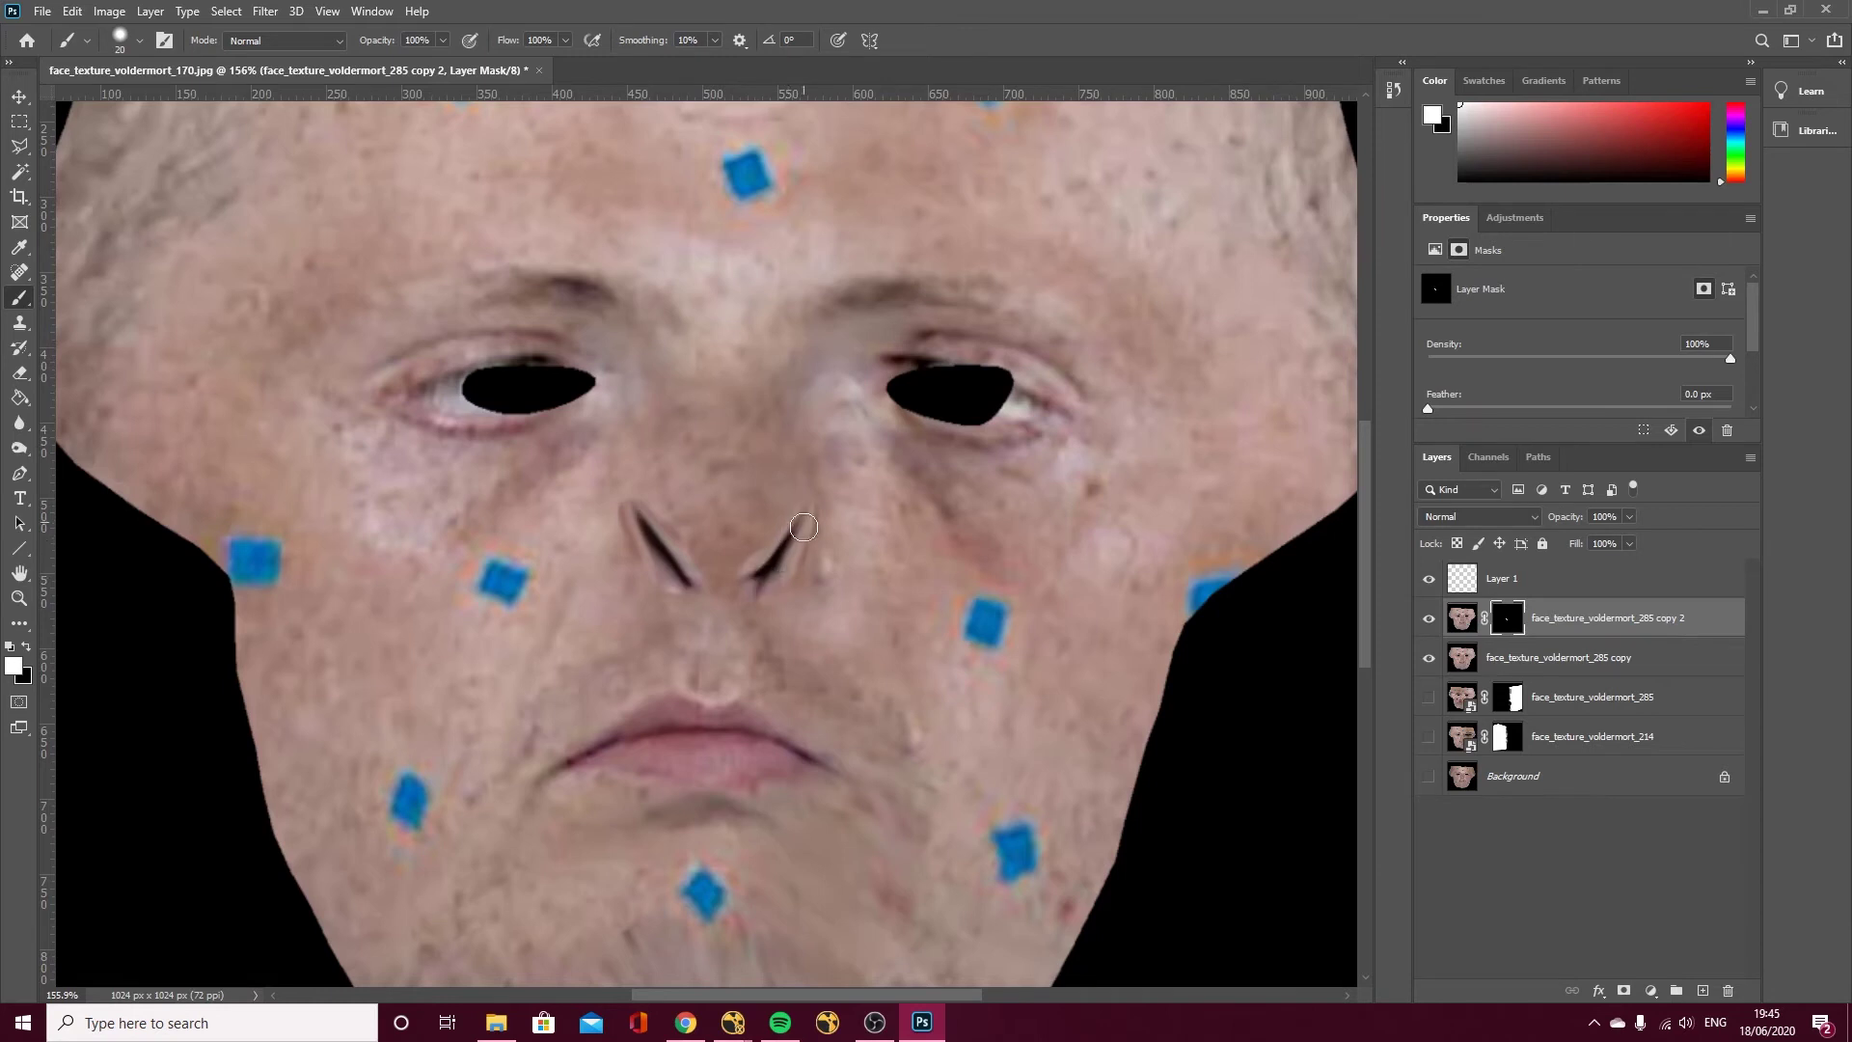
Lower brush opacity to about 29% and alternate black and white to soften the mask.
left_click(444, 40)
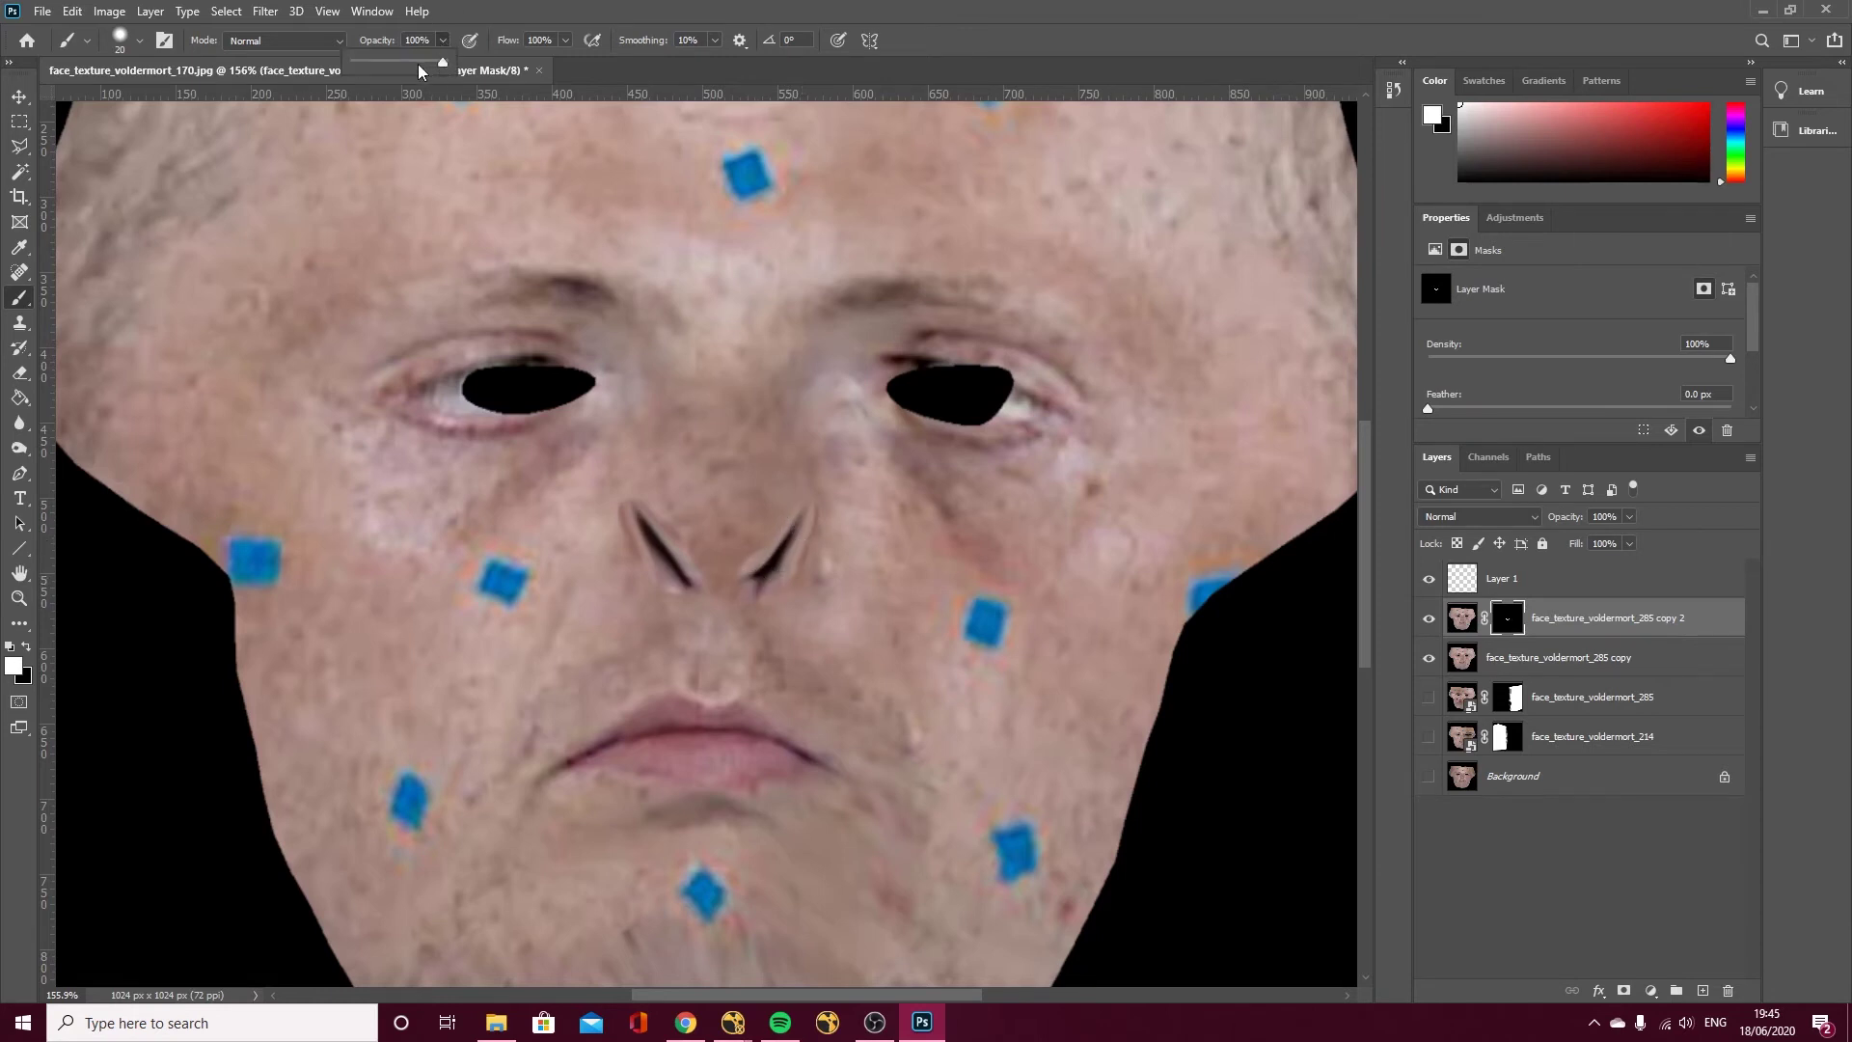
left_click_drag(422, 71, 382, 65)
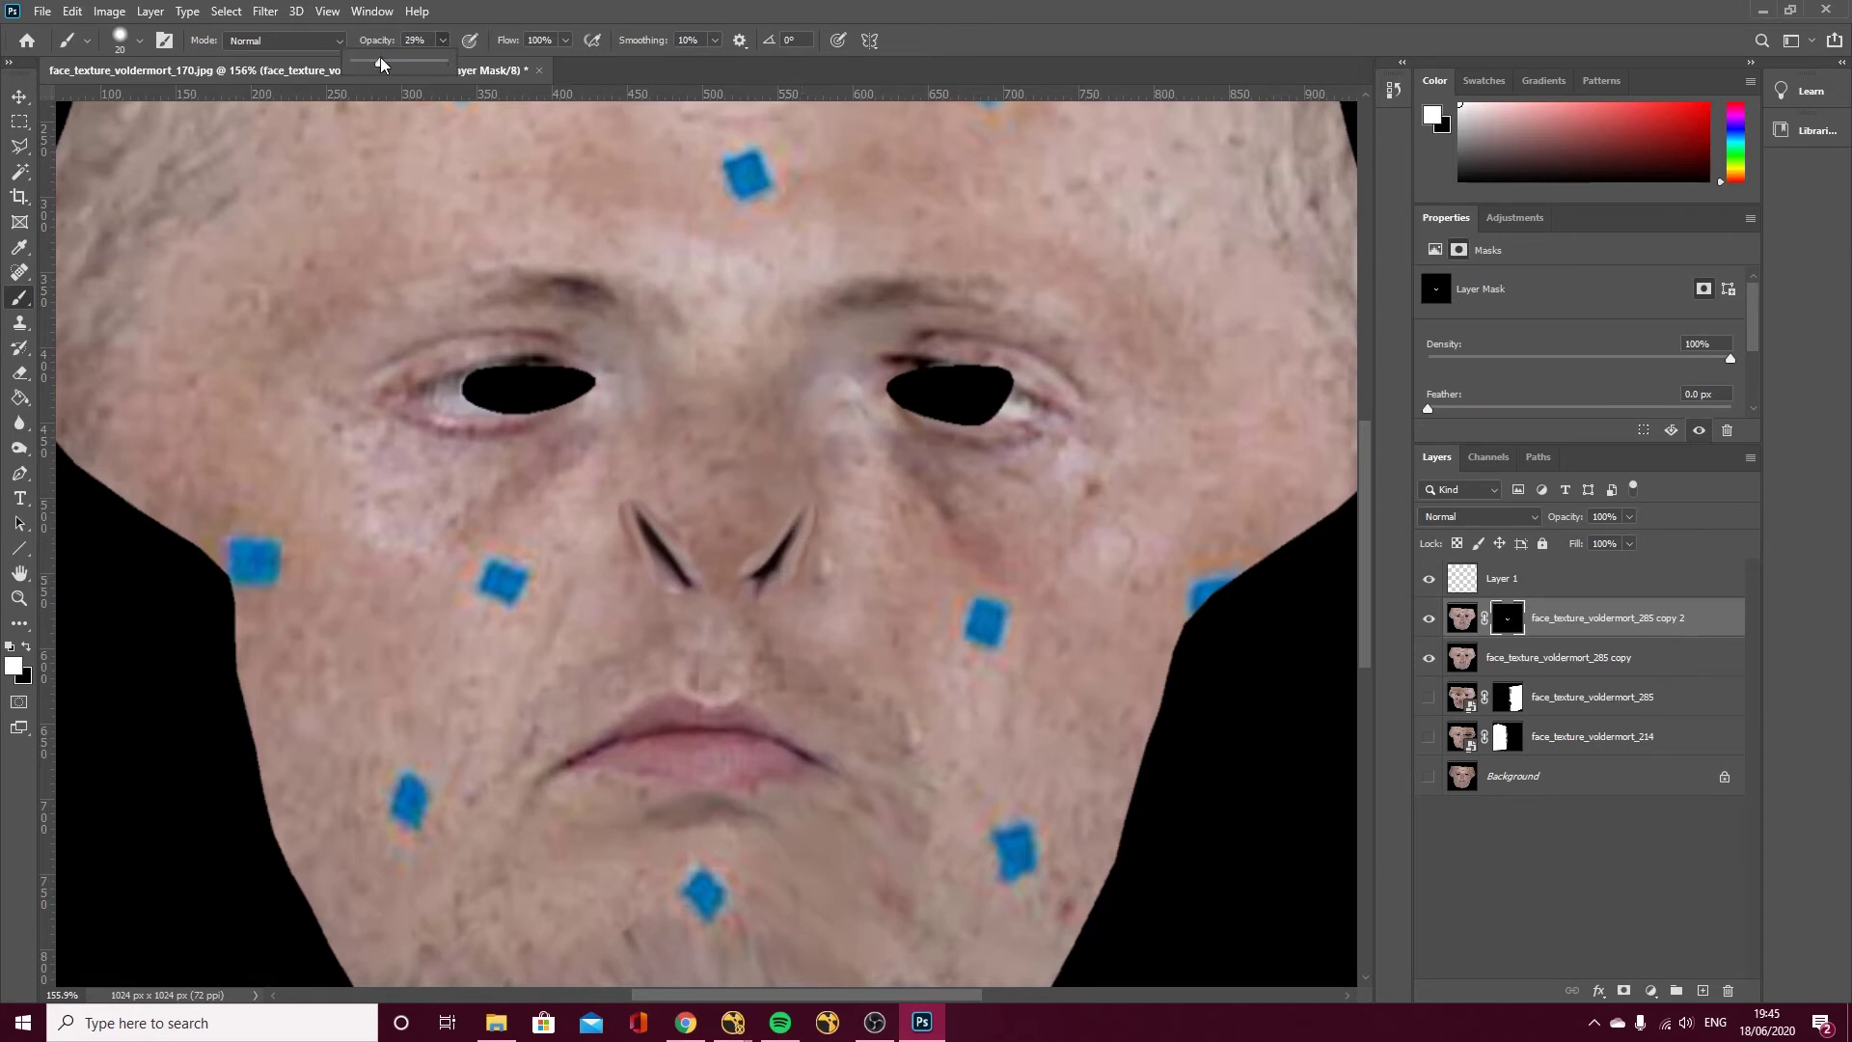
left_click(26, 649)
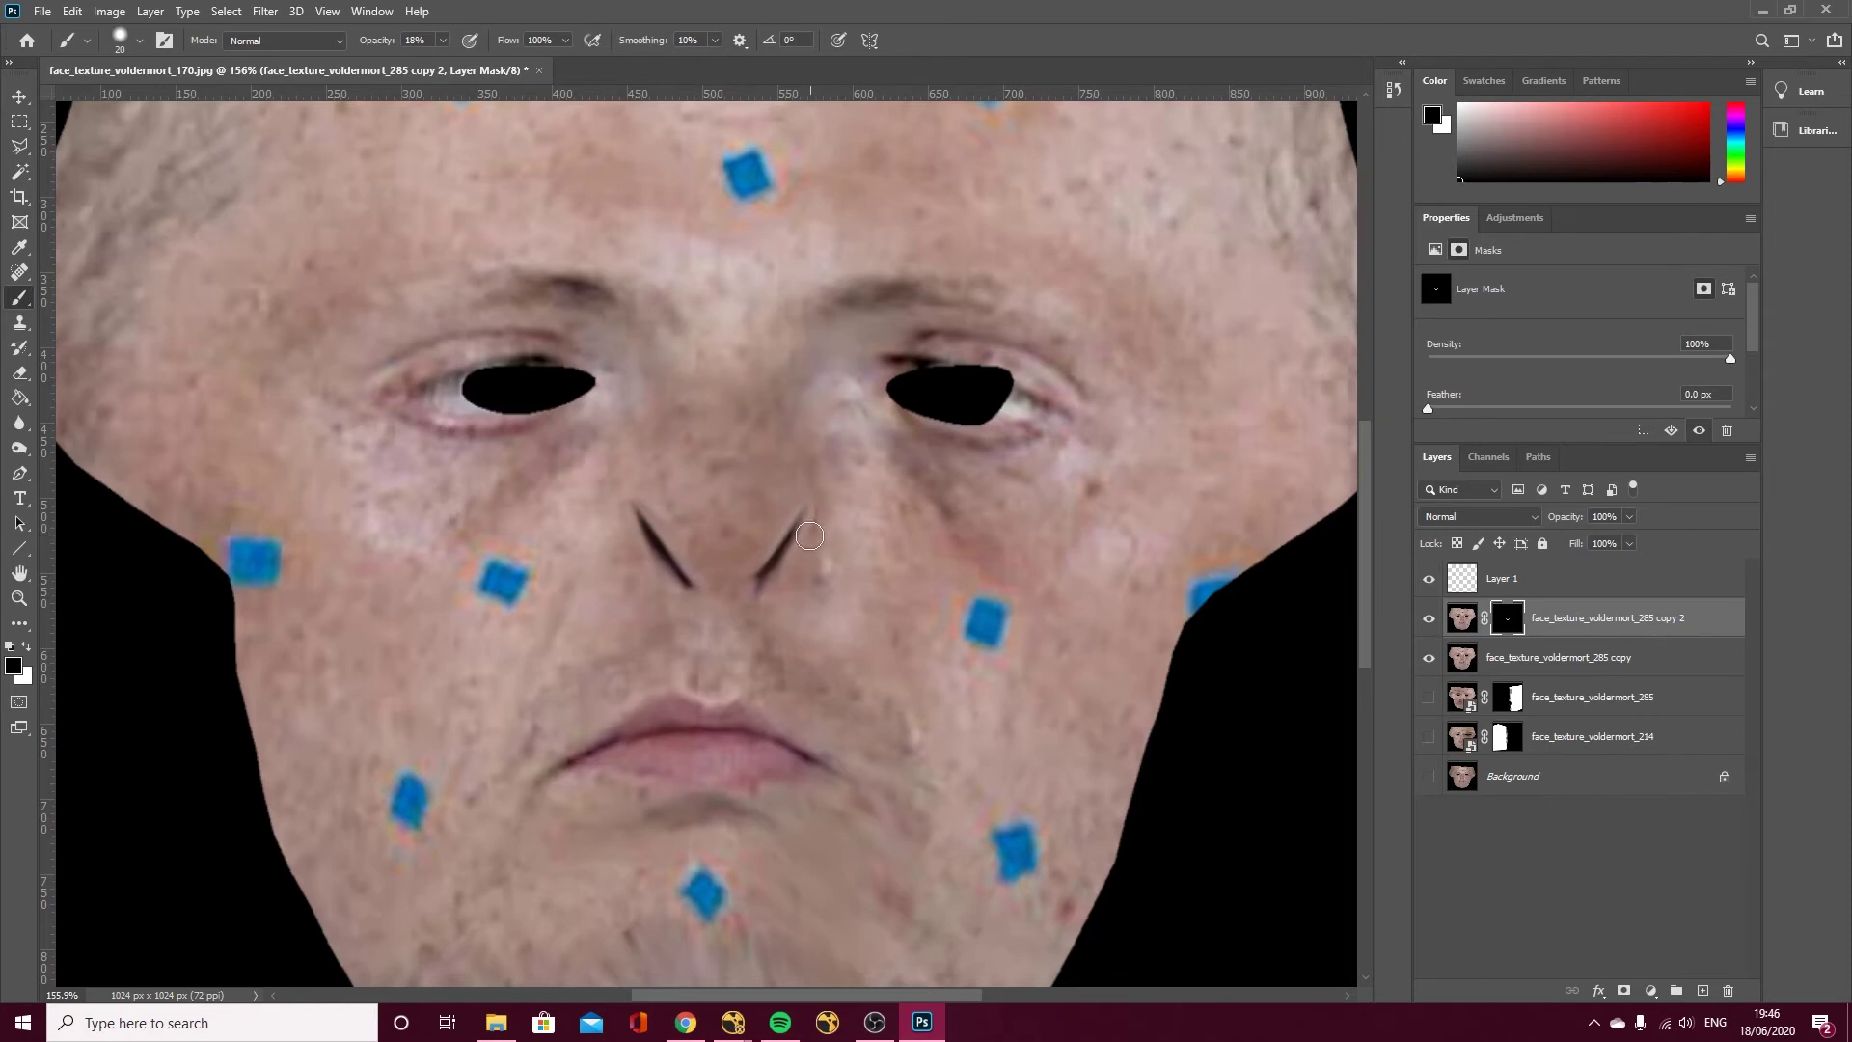
key("x")
Merge the copy layer together with copy 2 into one face layer.
scroll(858, 573, "down", 2, "alt")
scroll(858, 573, "down", 3, "alt")
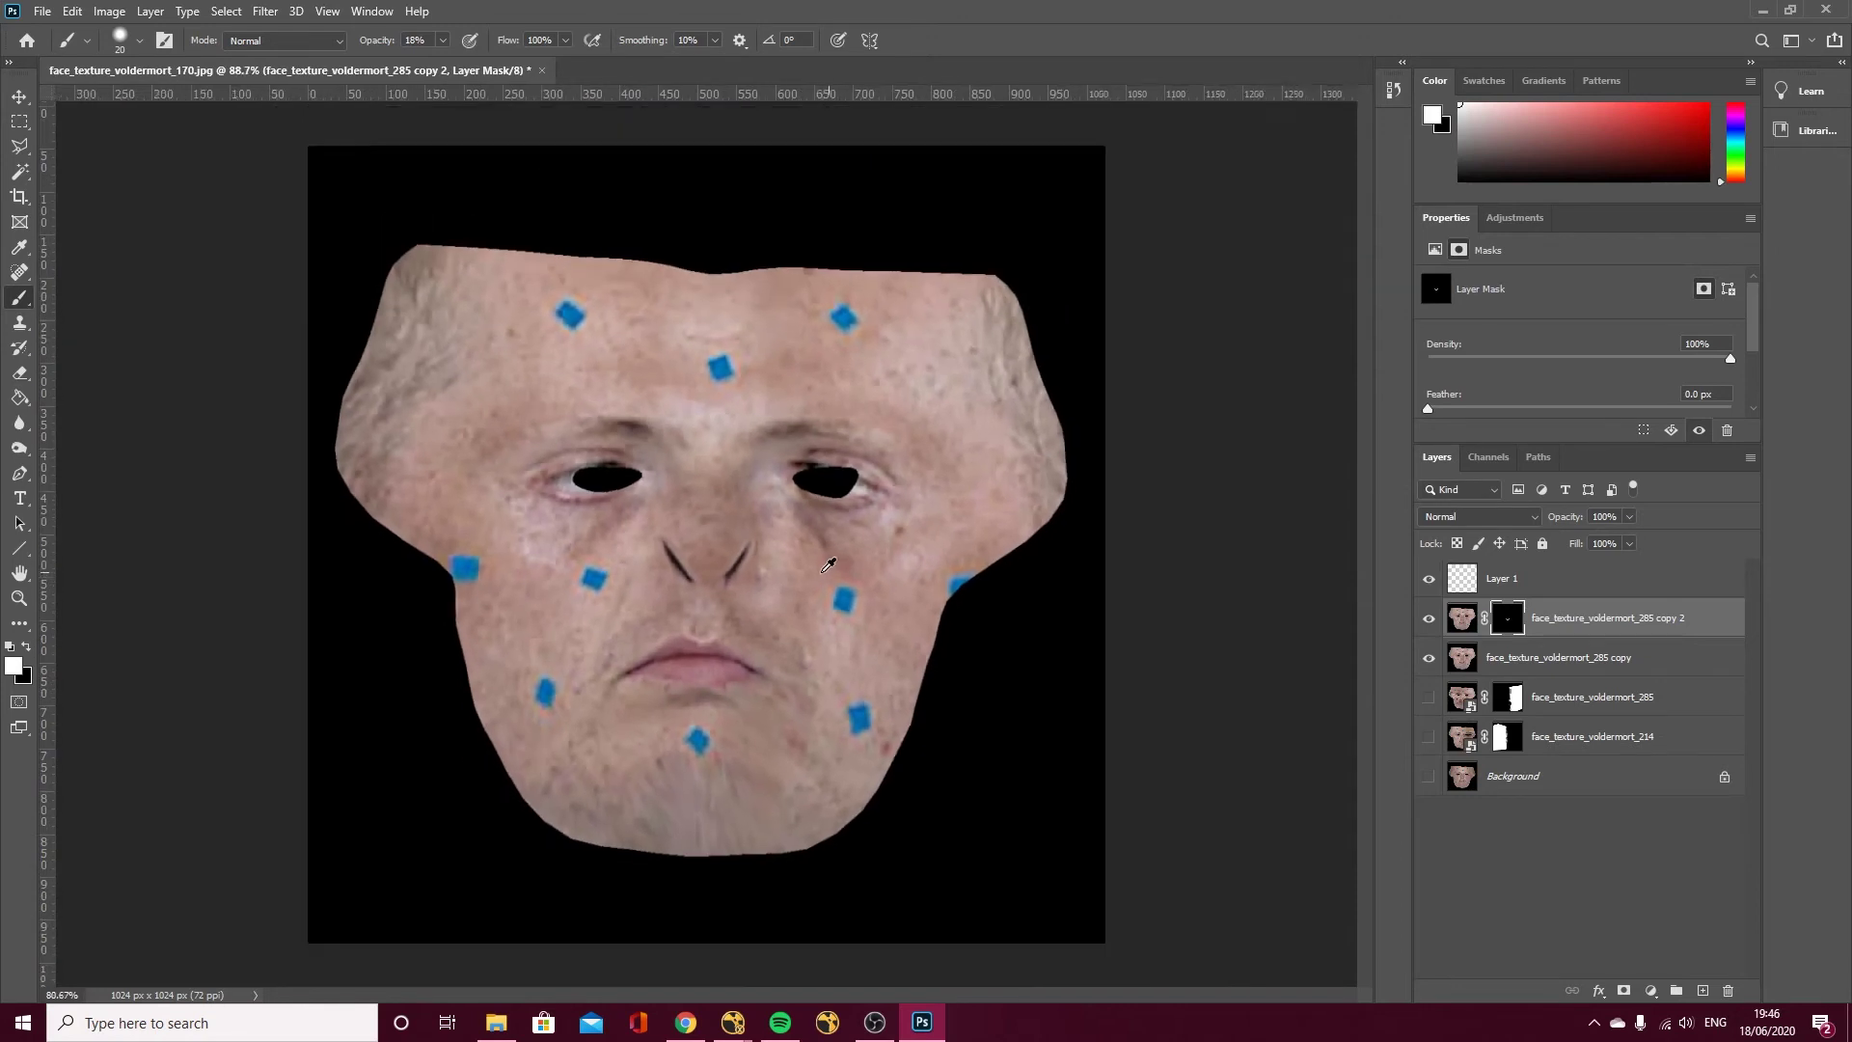
scroll(776, 582, "up", 2, "alt")
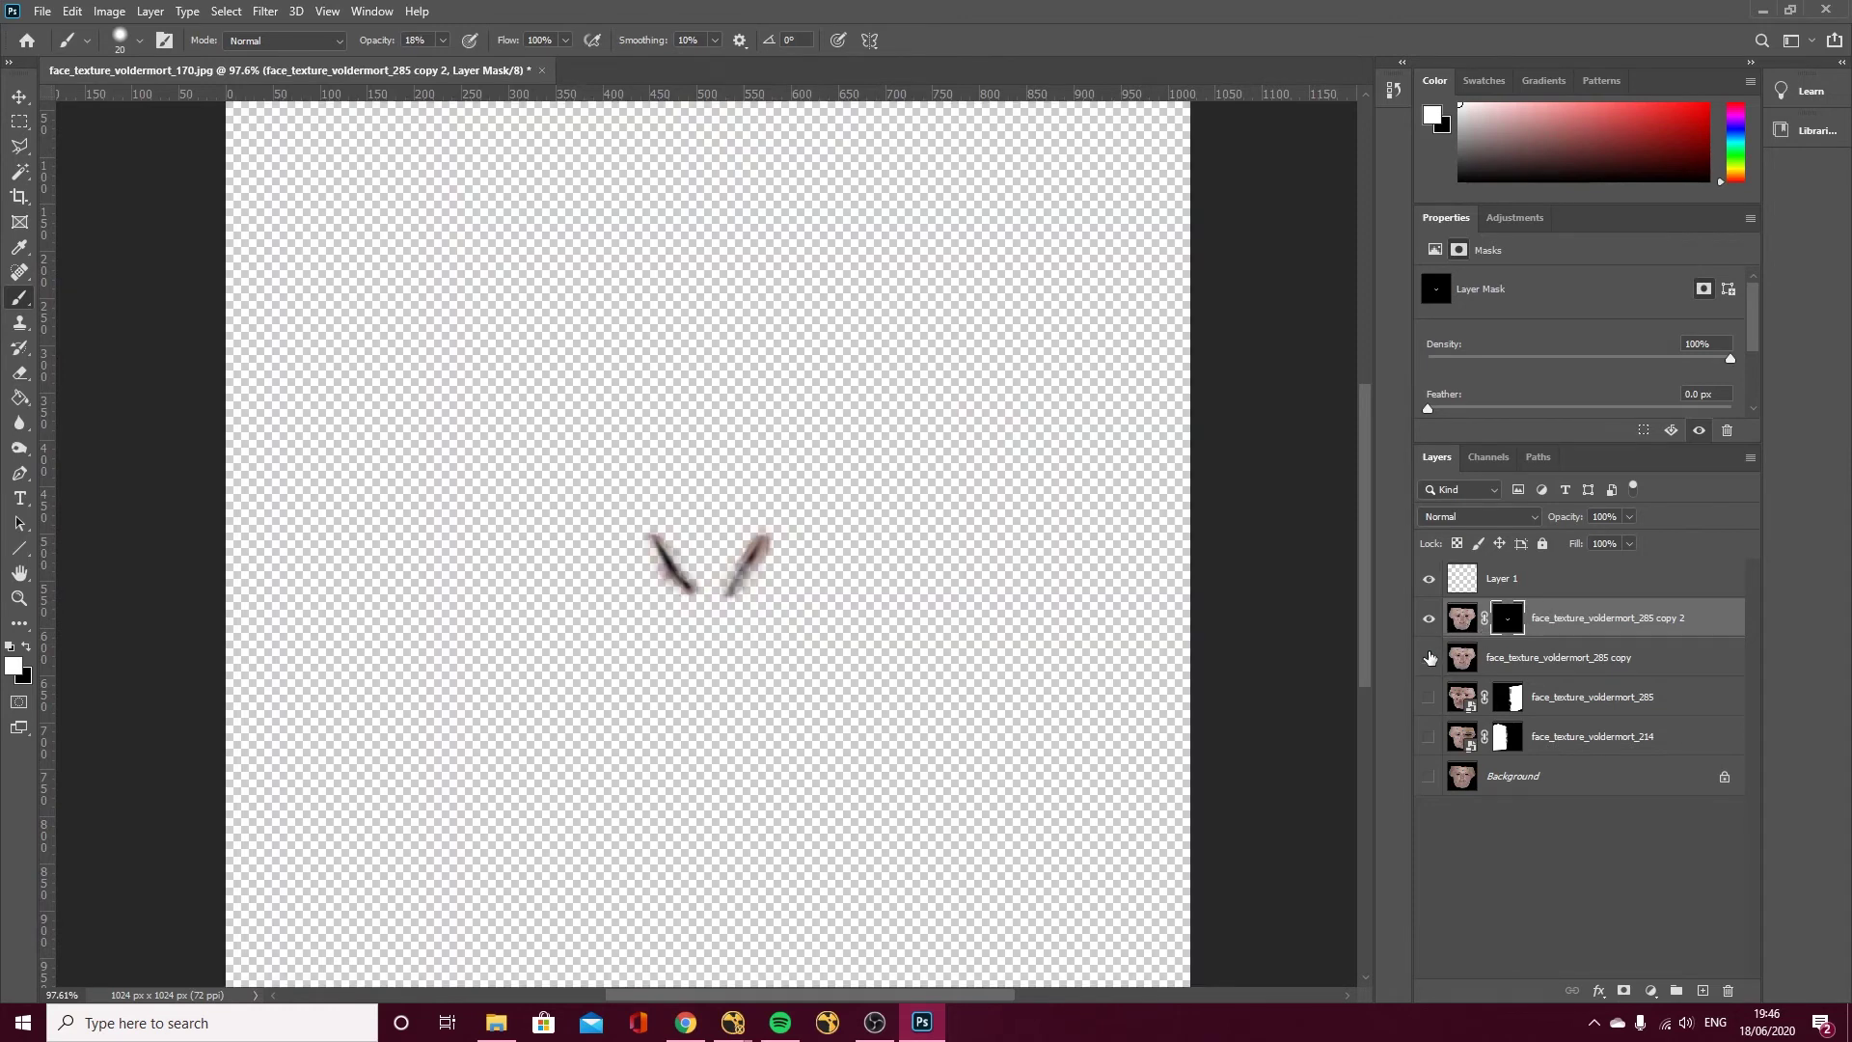
left_click(1430, 657)
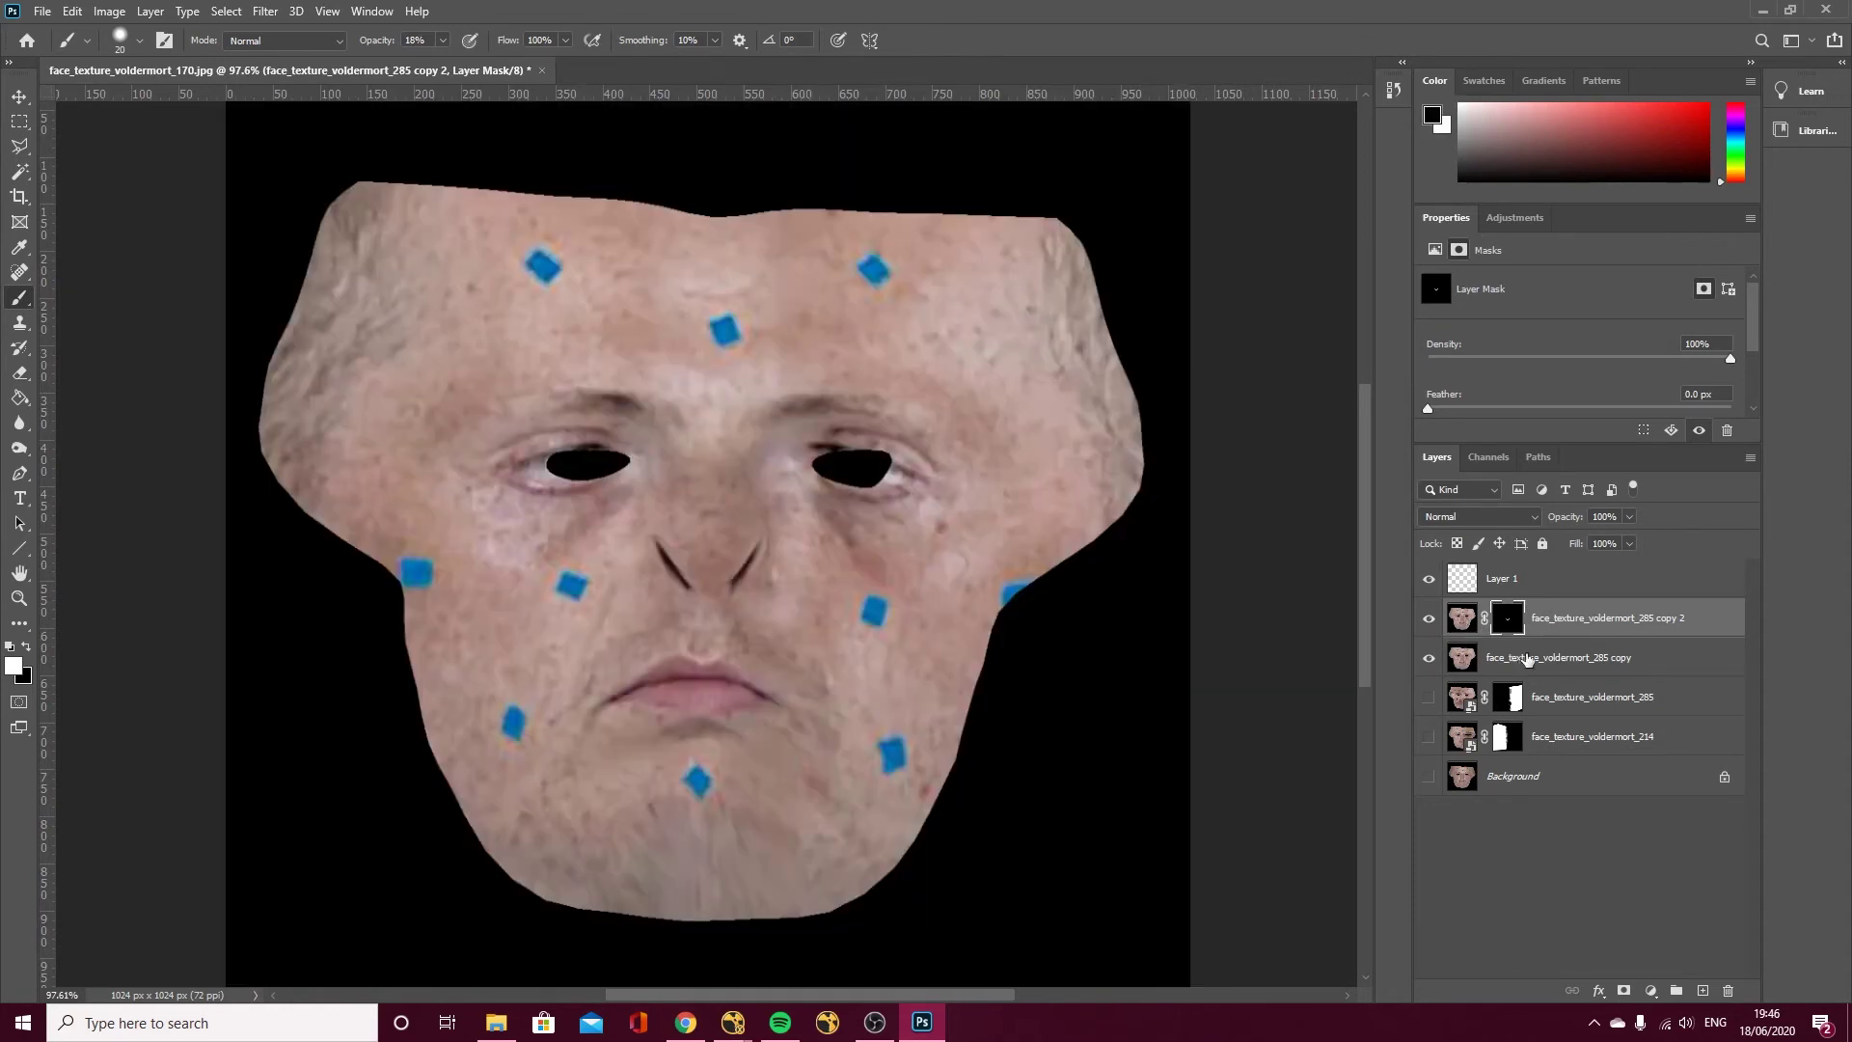
left_click(1532, 658, "shift")
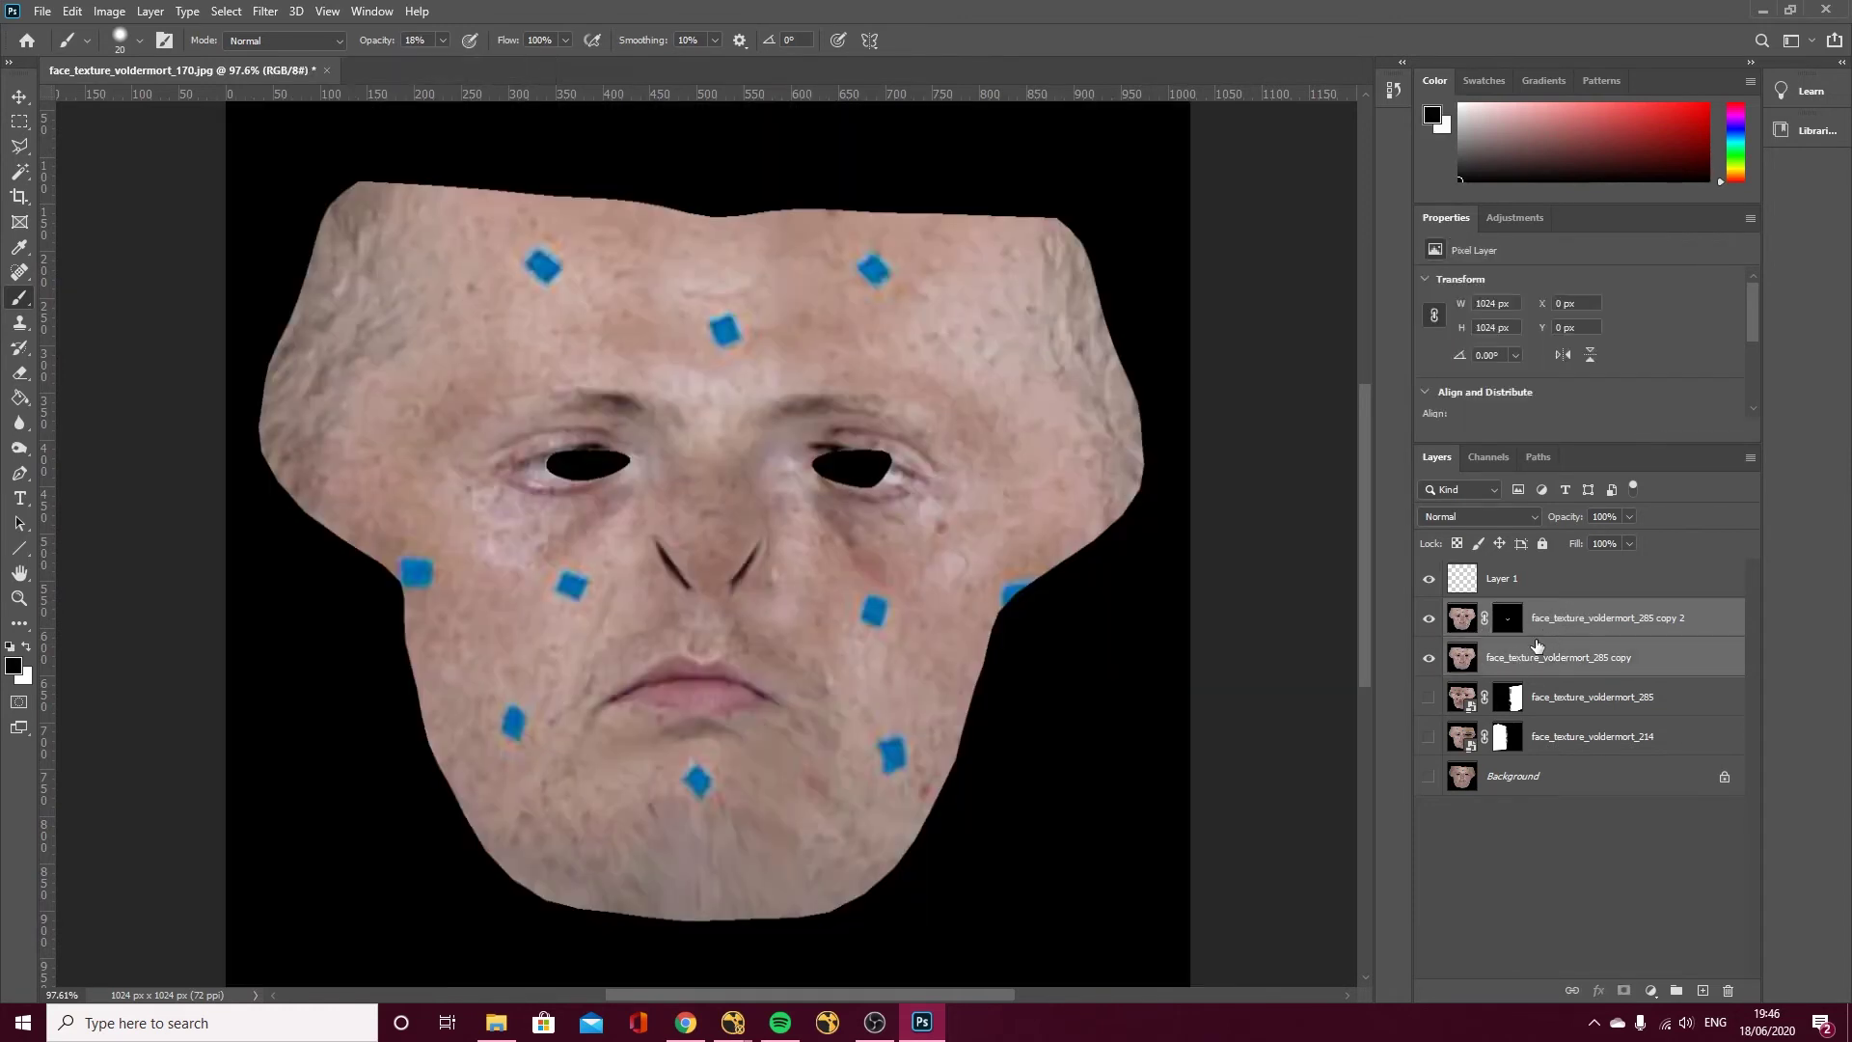
key("ctrl+e")
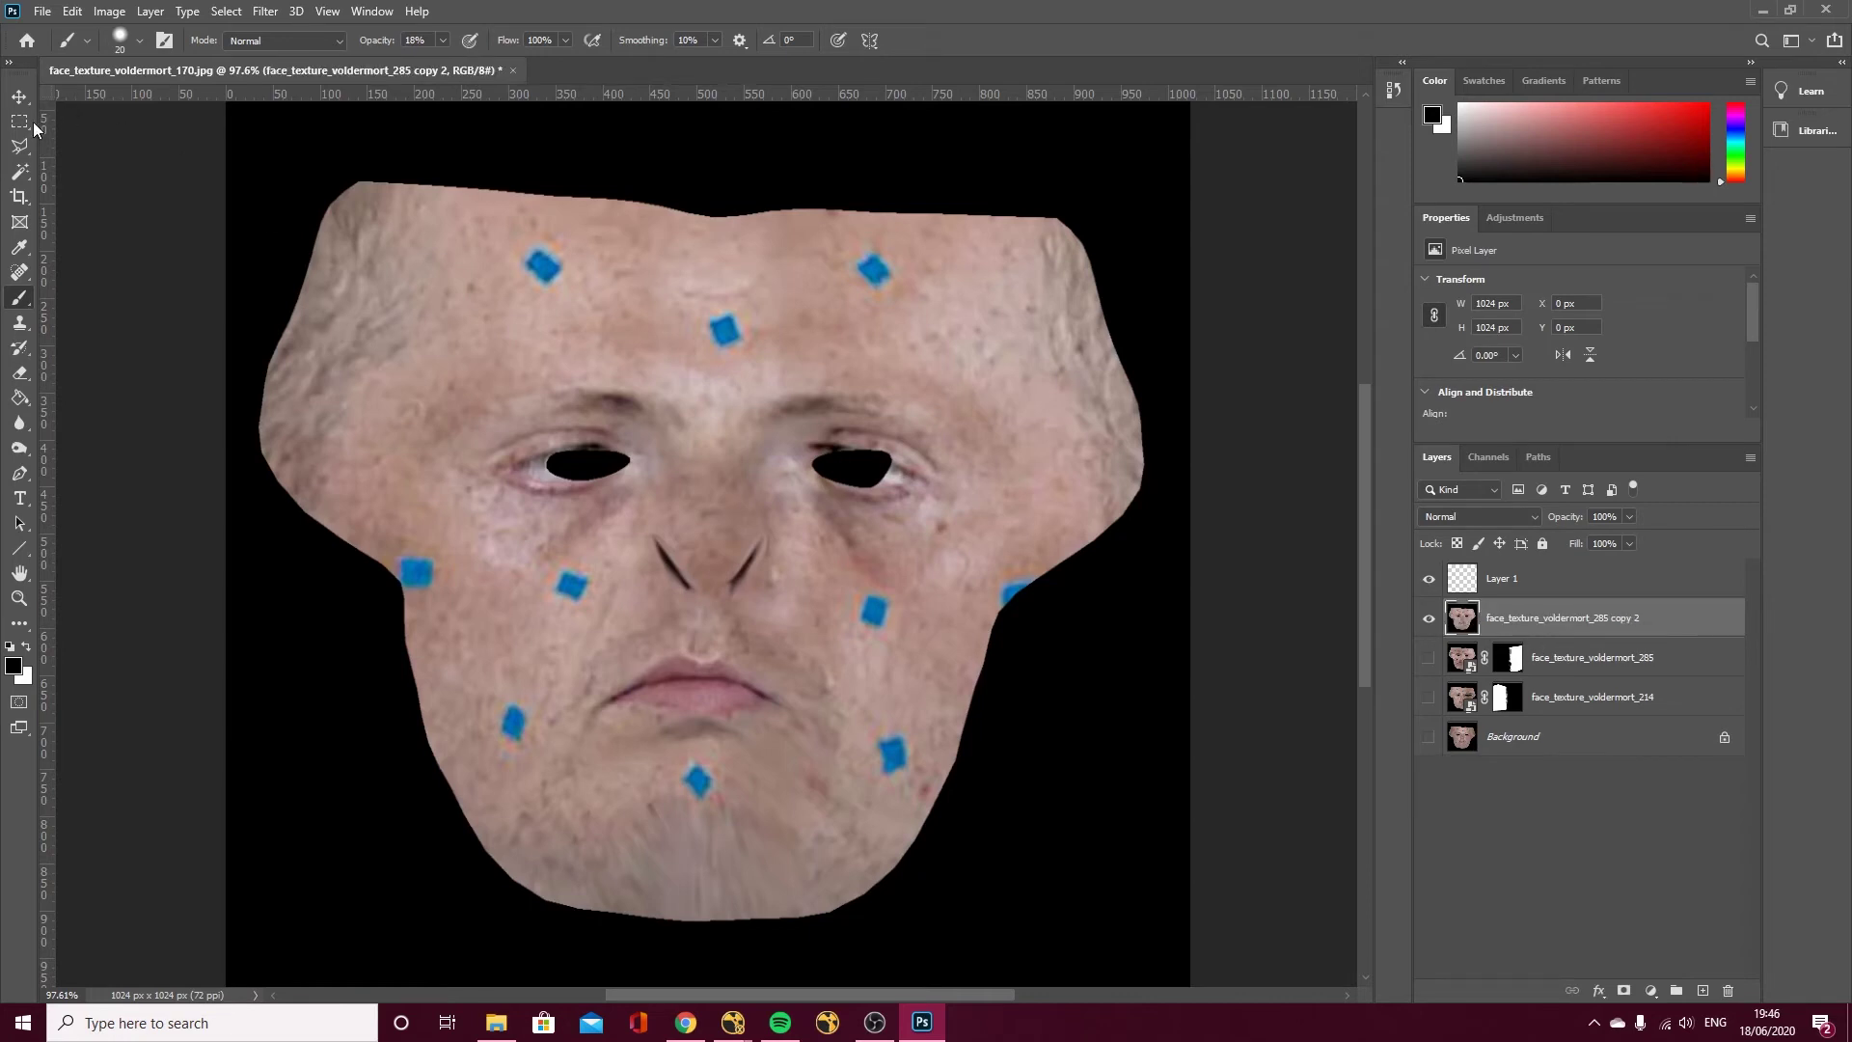
Outline the nose with the Polygonal Lasso and feather the selection by 5 pixels.
left_click(20, 146)
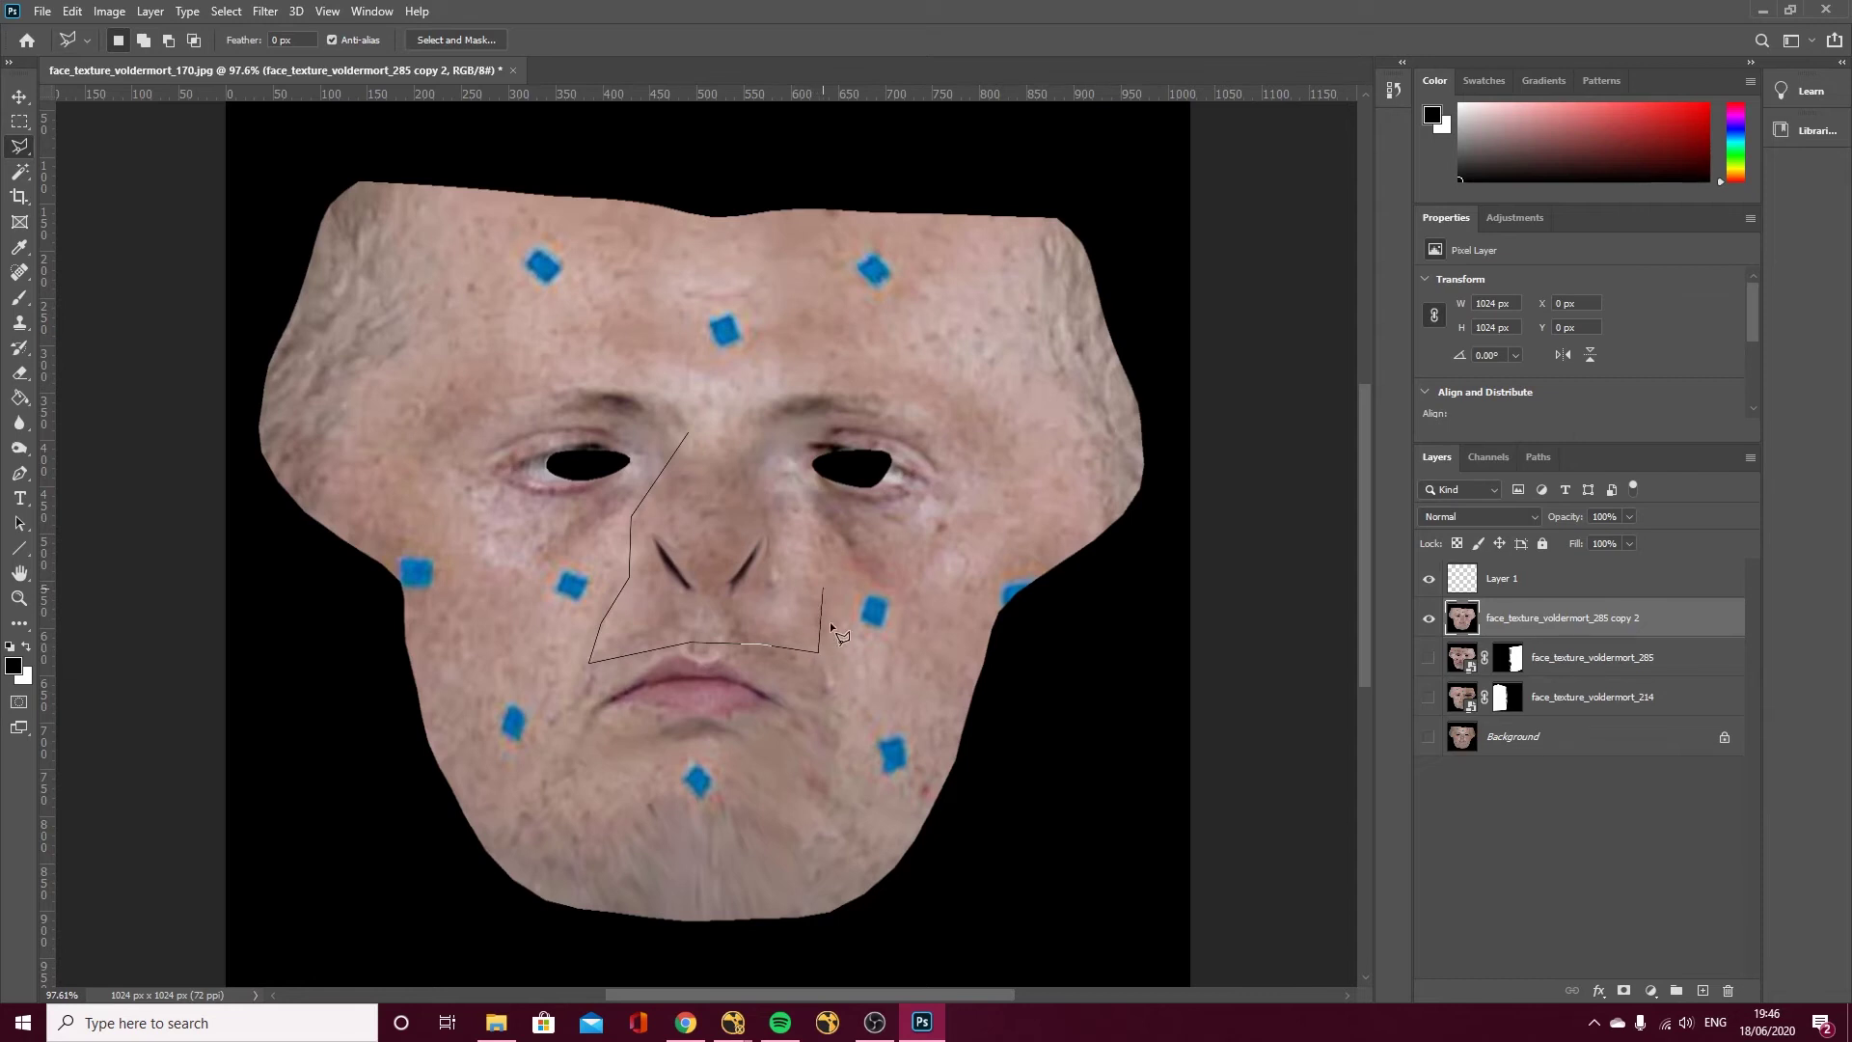
left_click(790, 479)
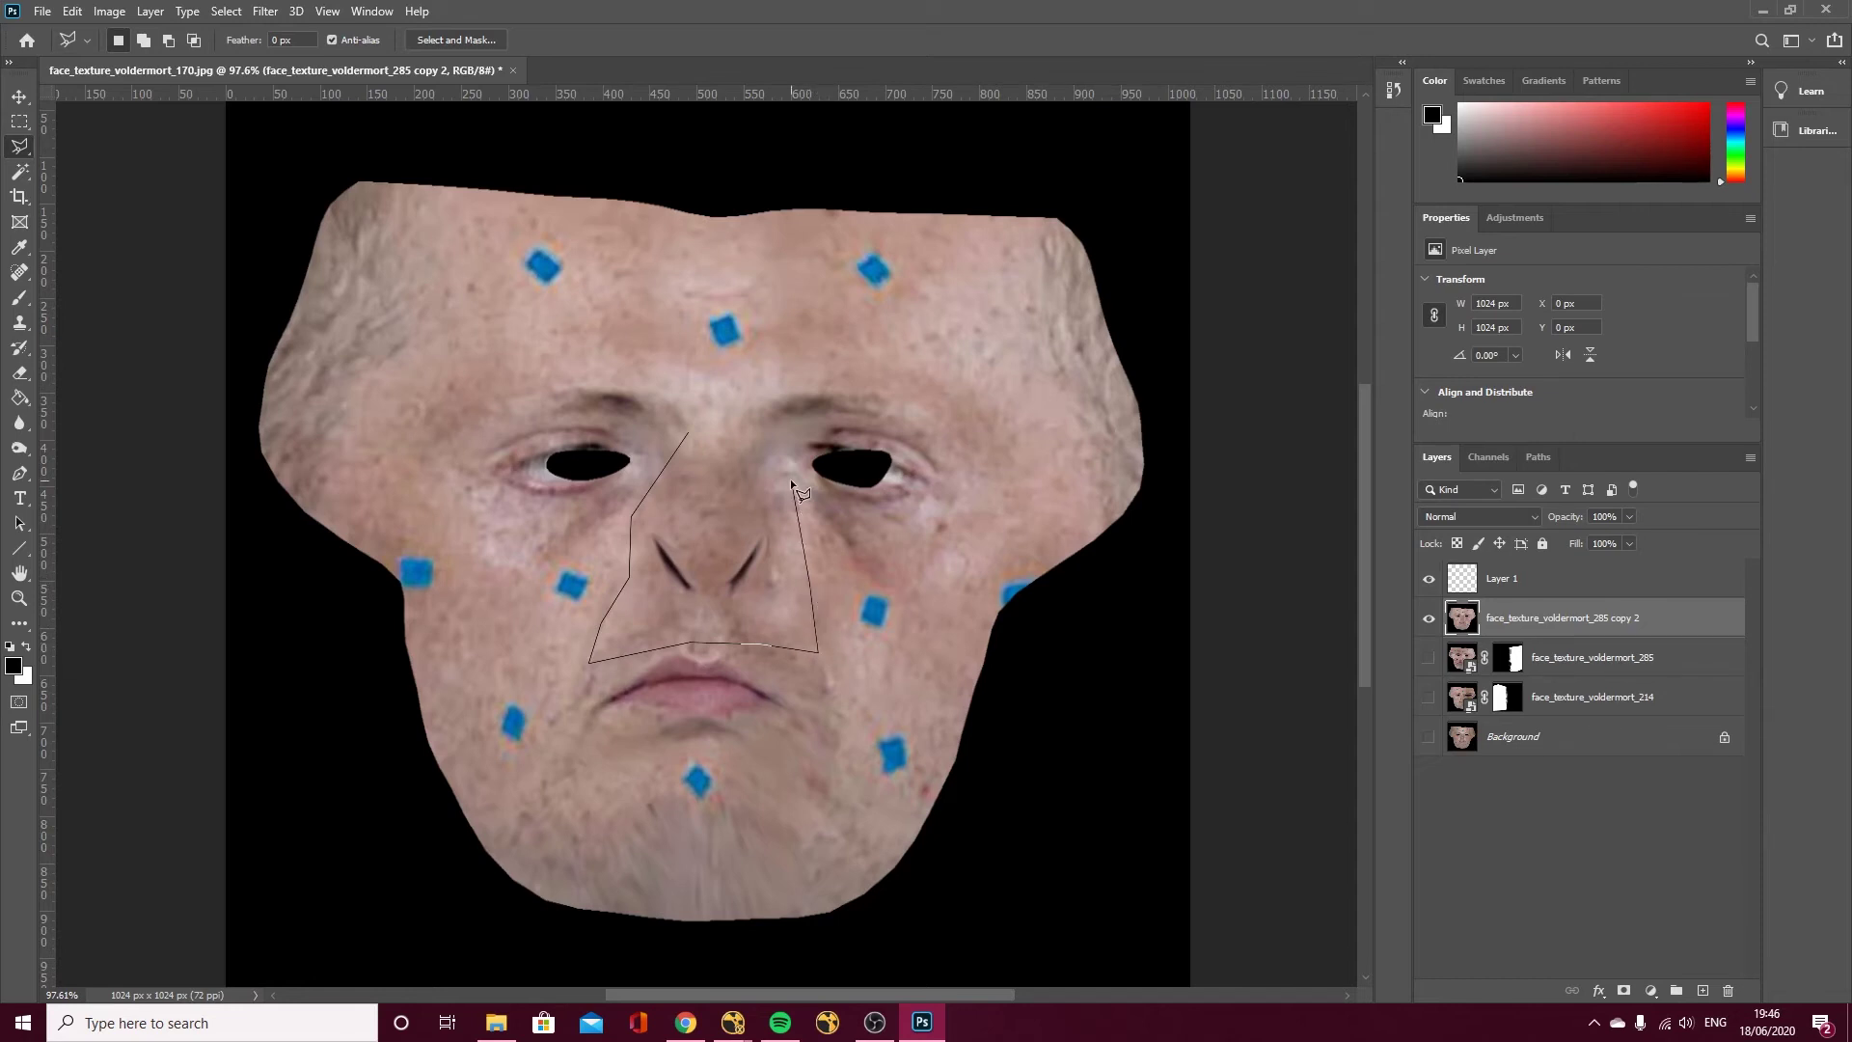
left_click(697, 425)
left_click(226, 11)
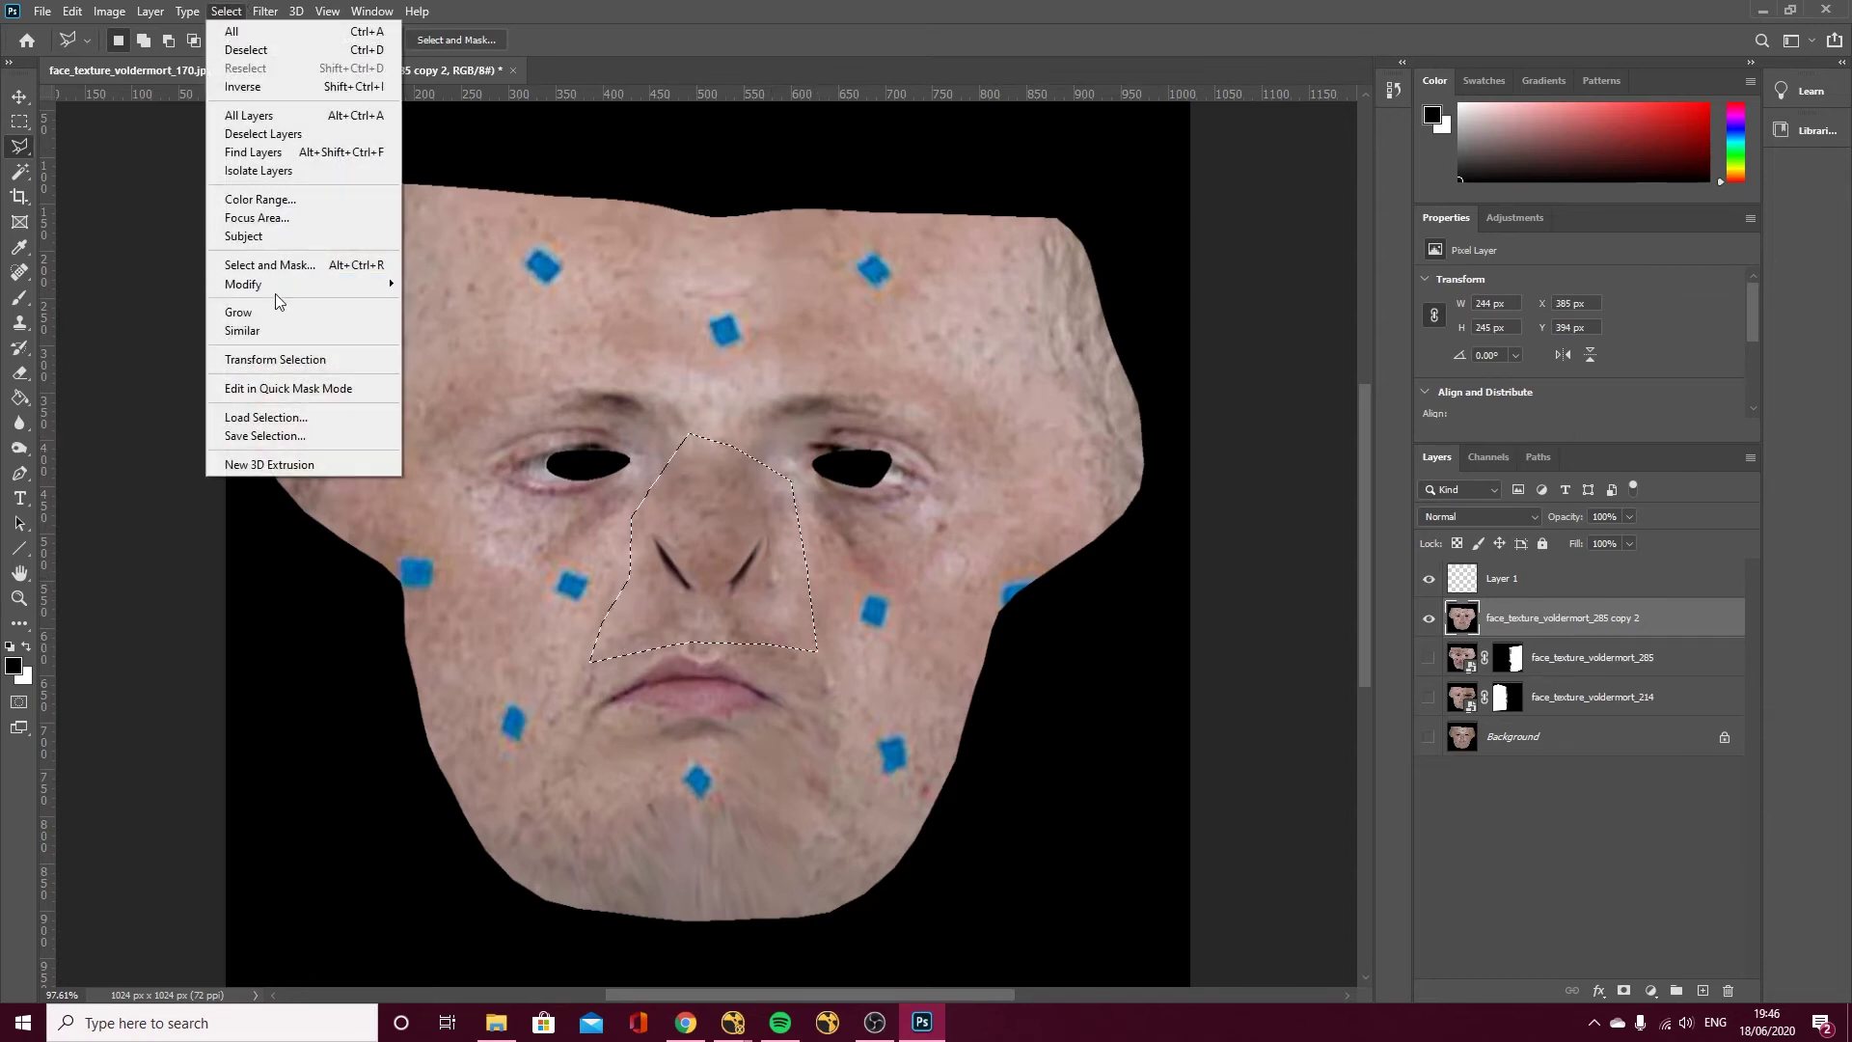
mouse_move(289, 284)
left_click(444, 357)
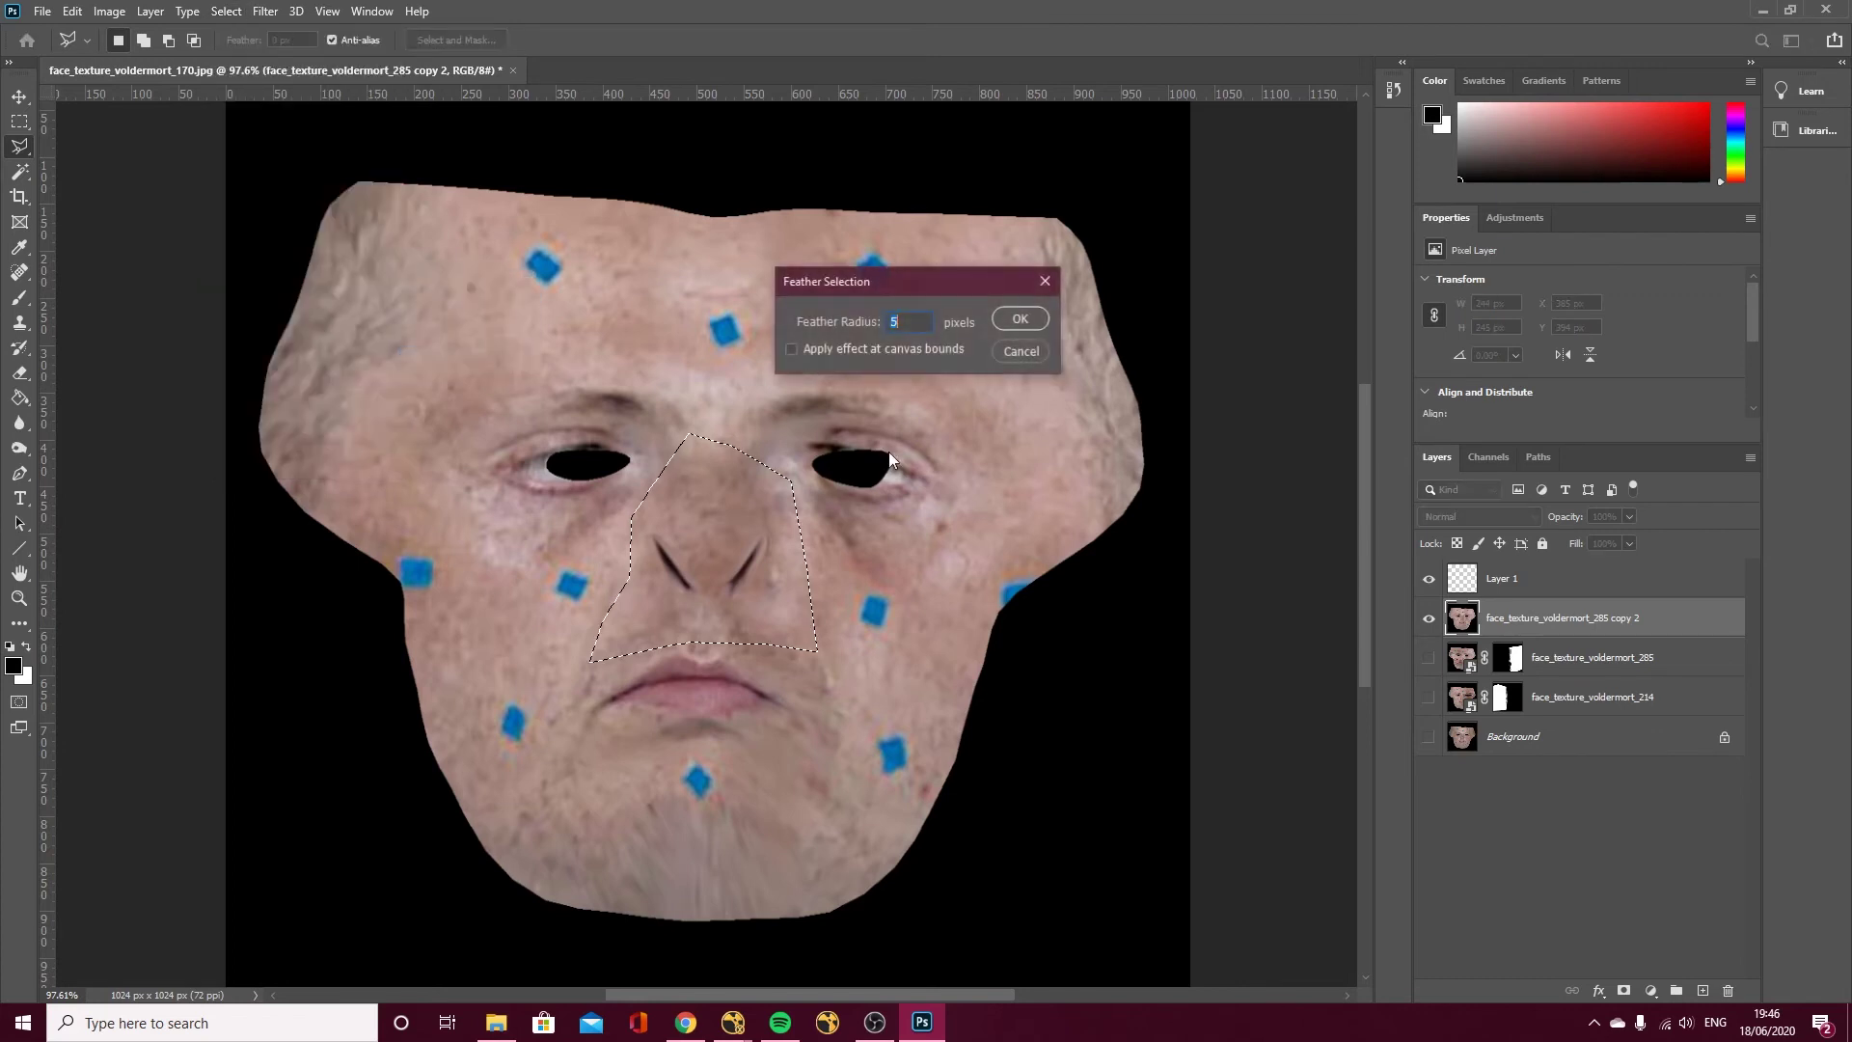
left_click(1019, 319)
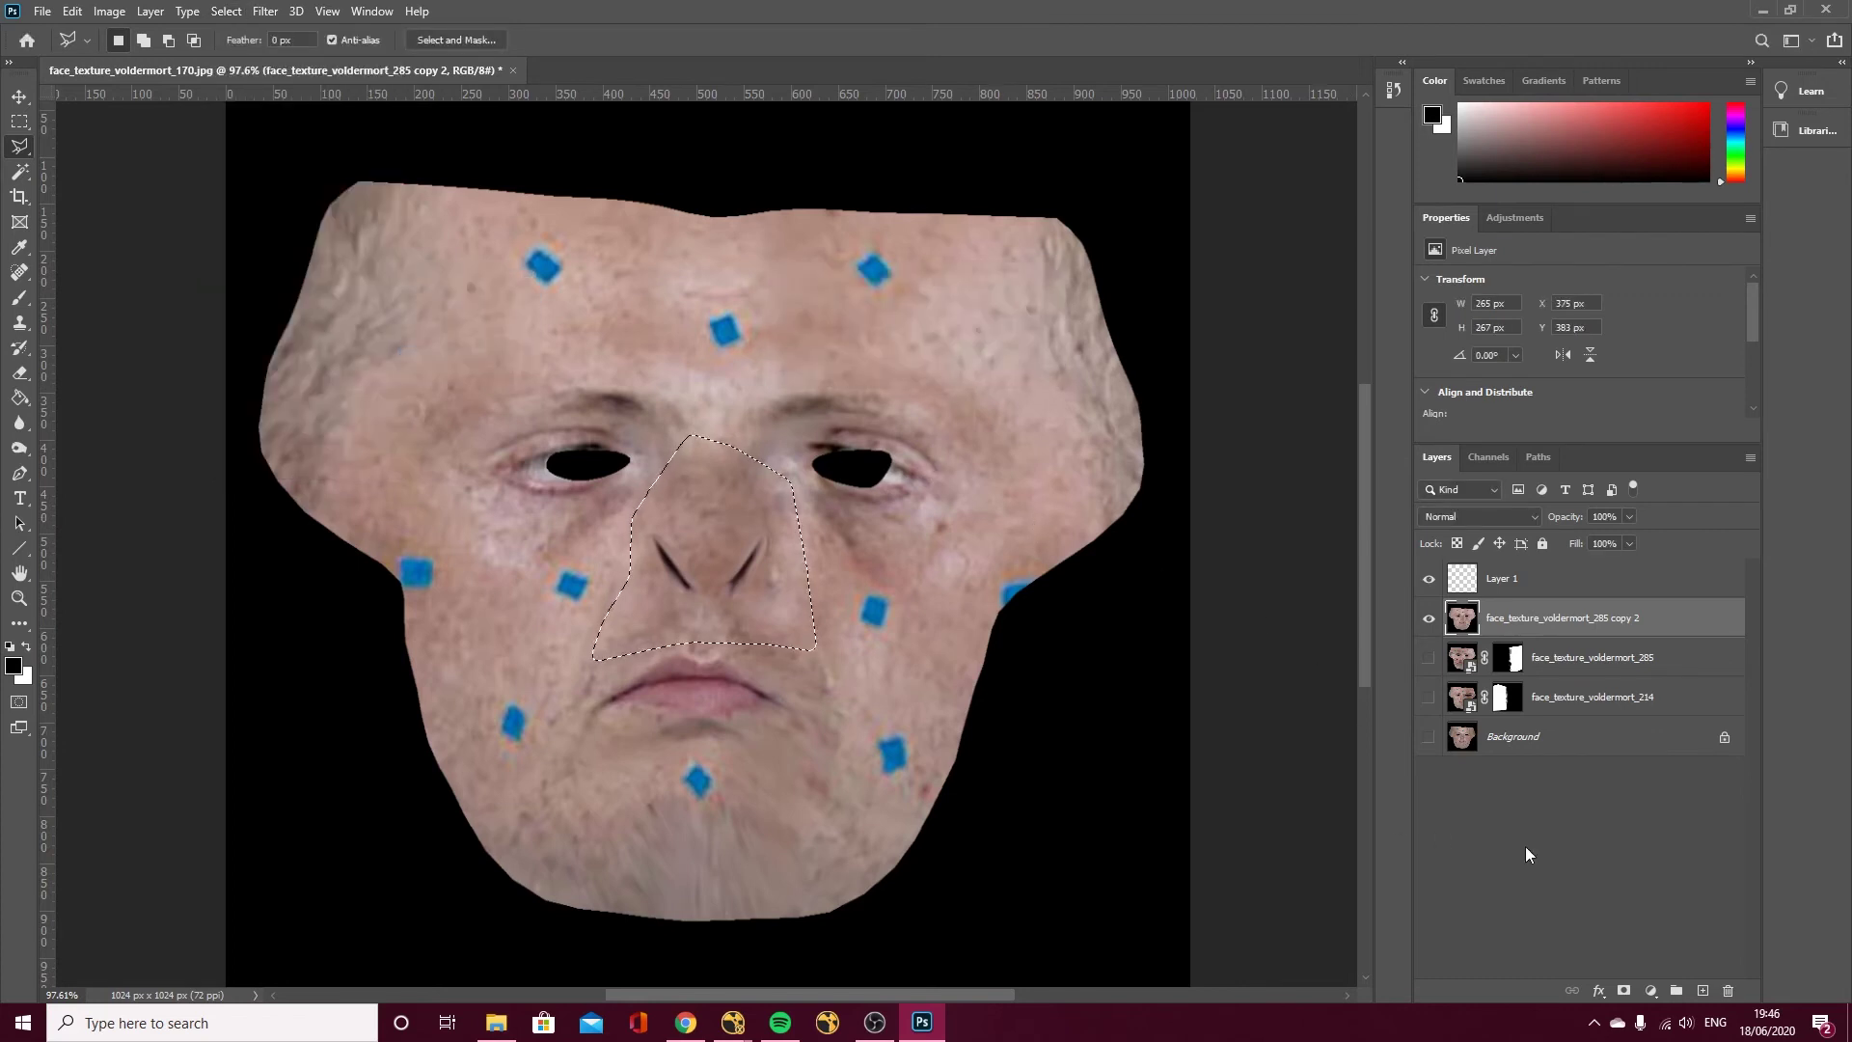
Mask the layer to the nose selection and save it as TIFF voldermort_nose_texture.
left_click(1625, 991)
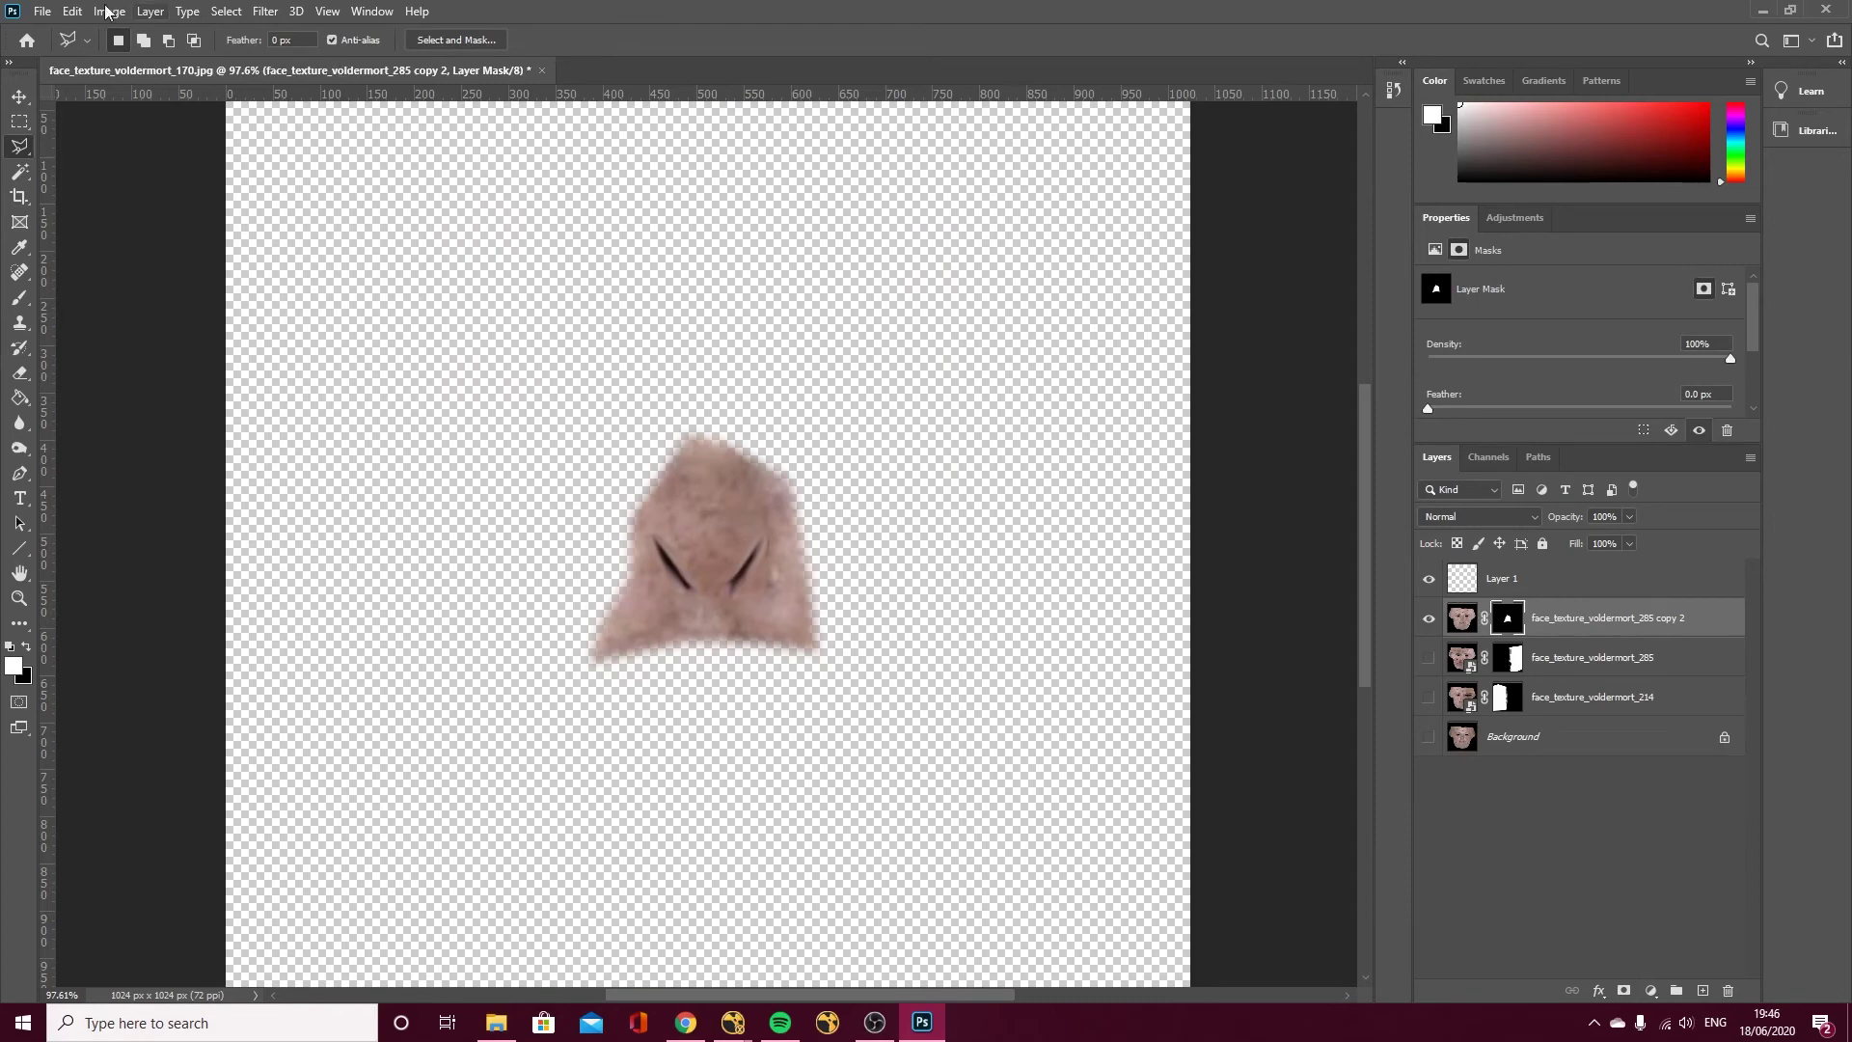
left_click(42, 11)
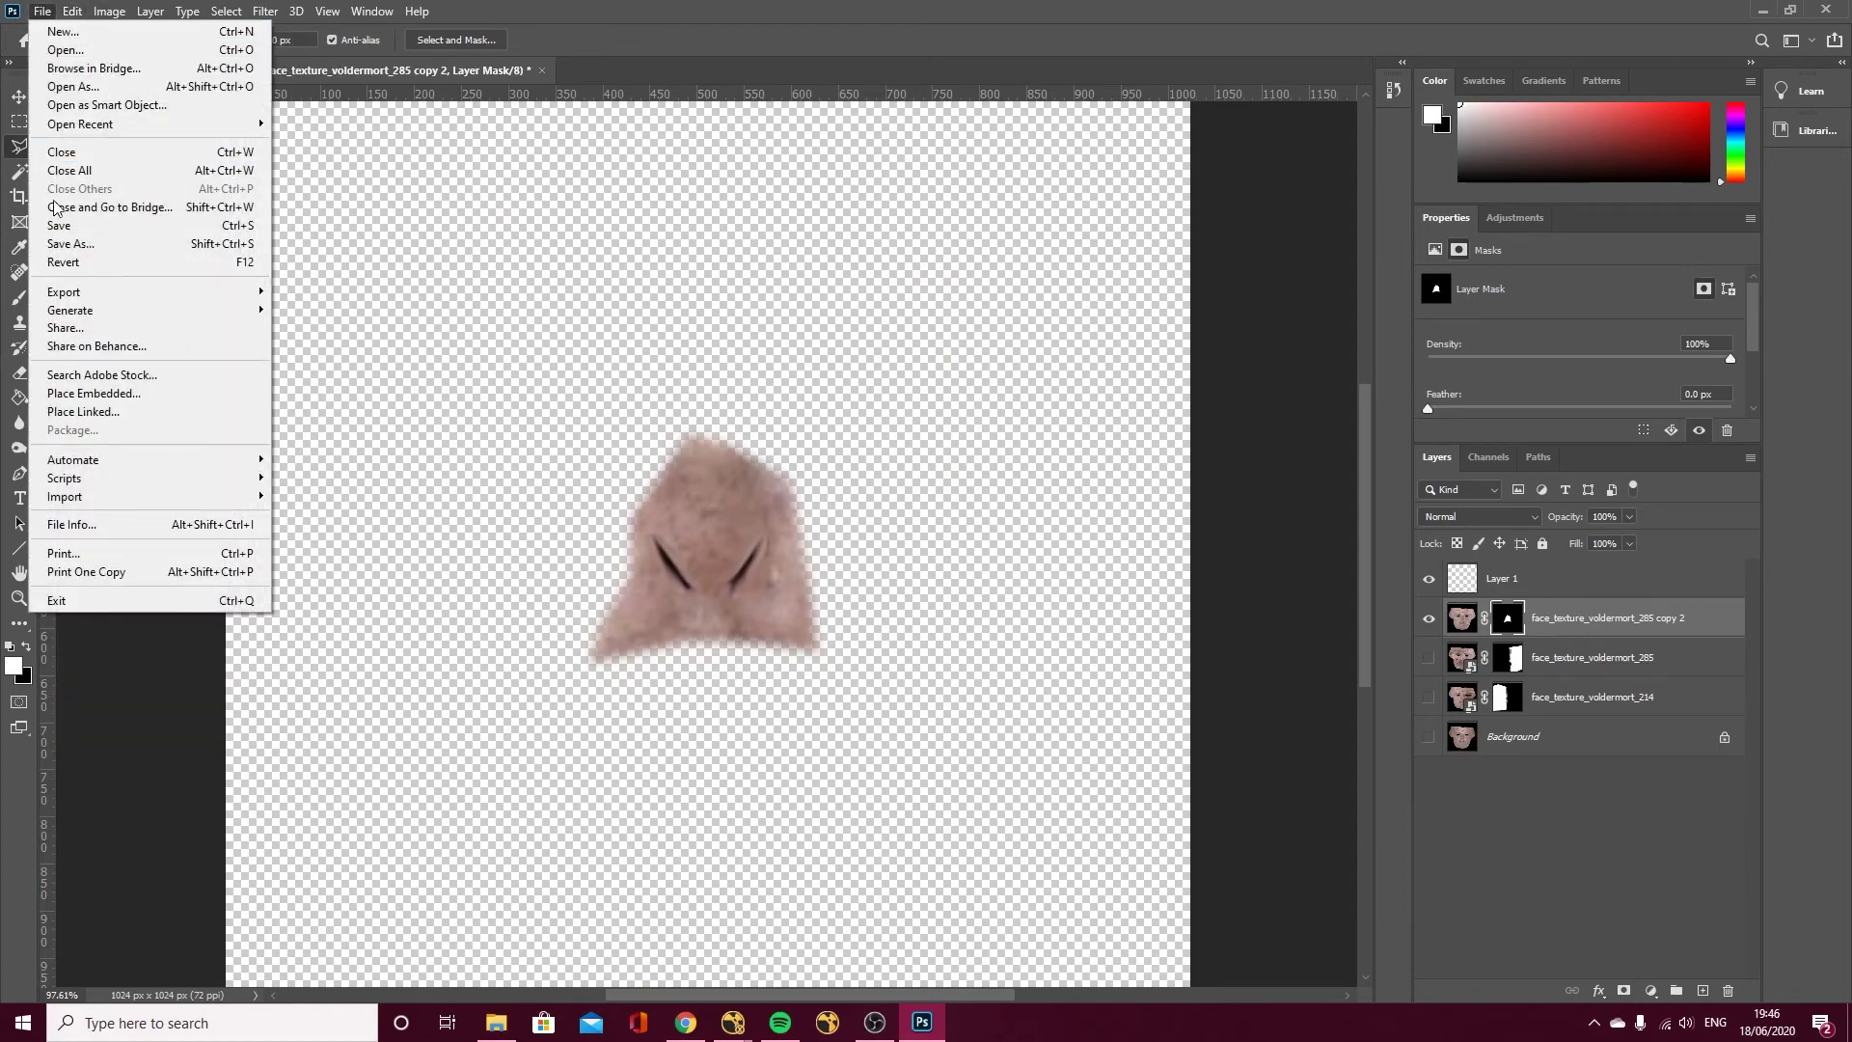
left_click(66, 243)
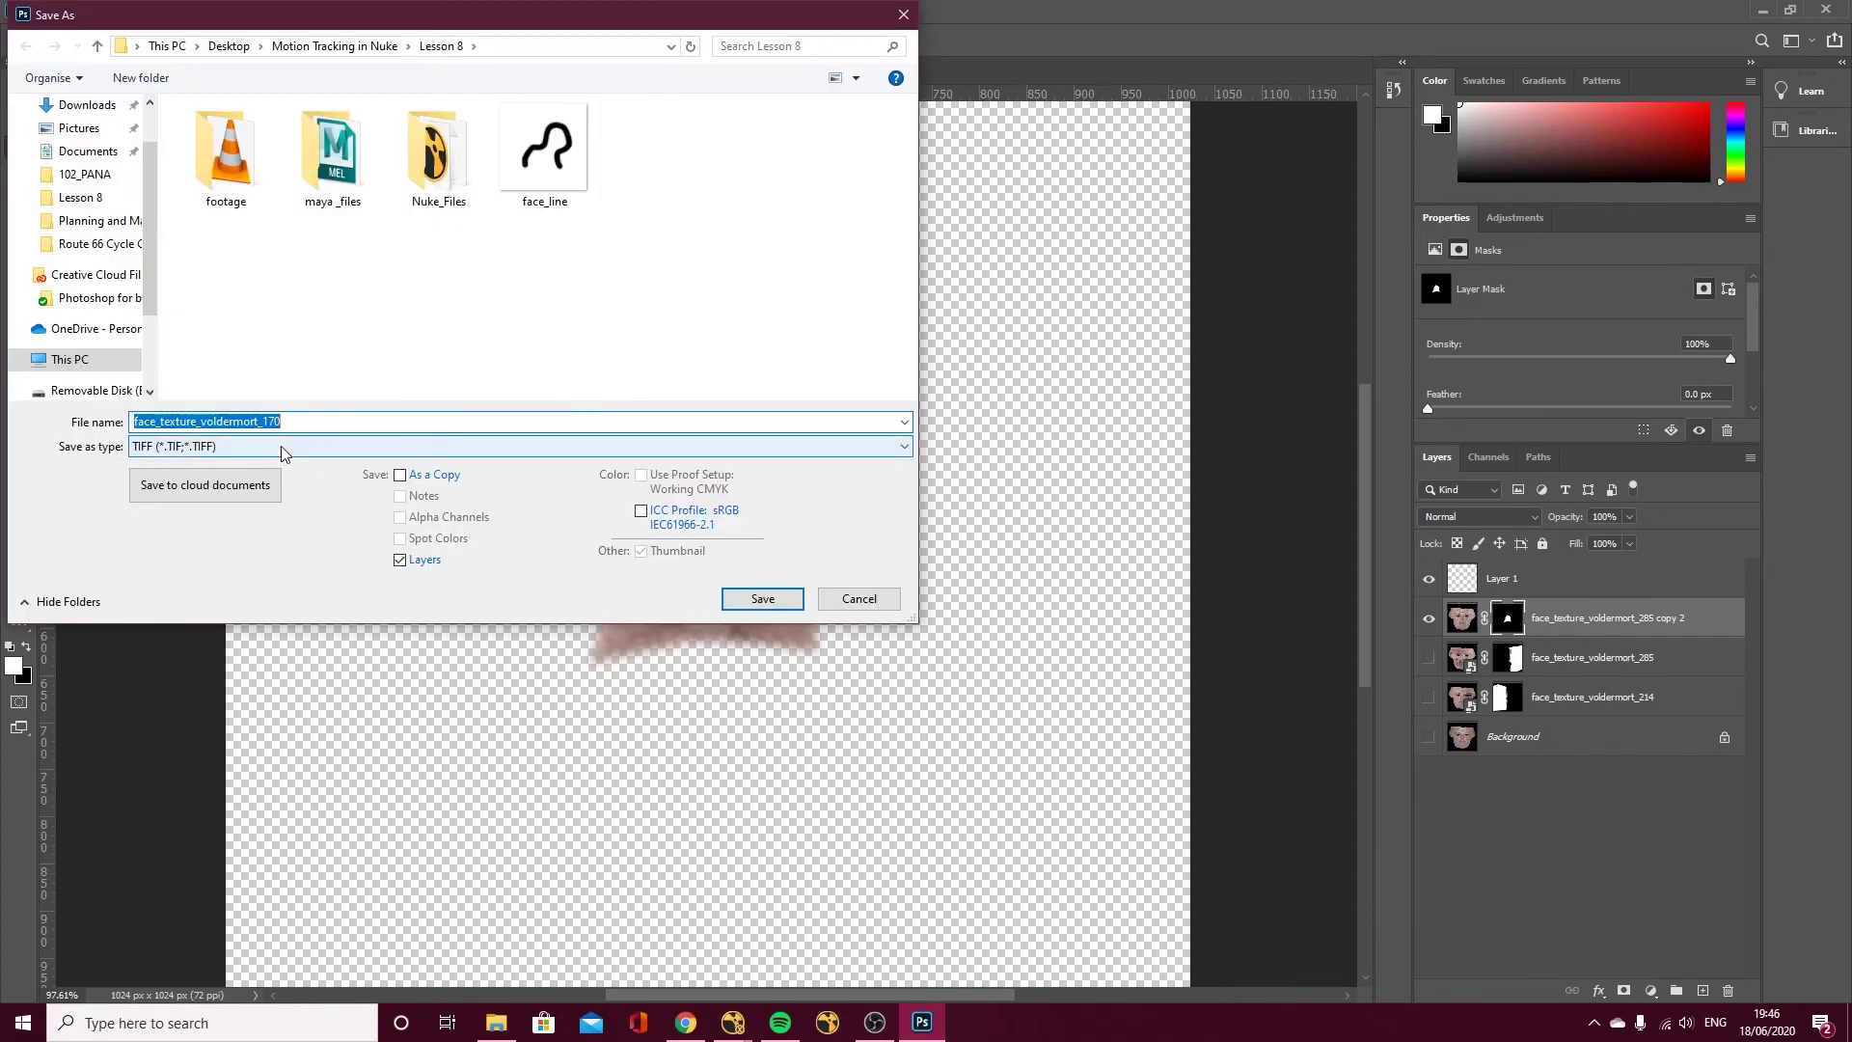
left_click(295, 423)
left_click_drag(295, 423, 101, 410)
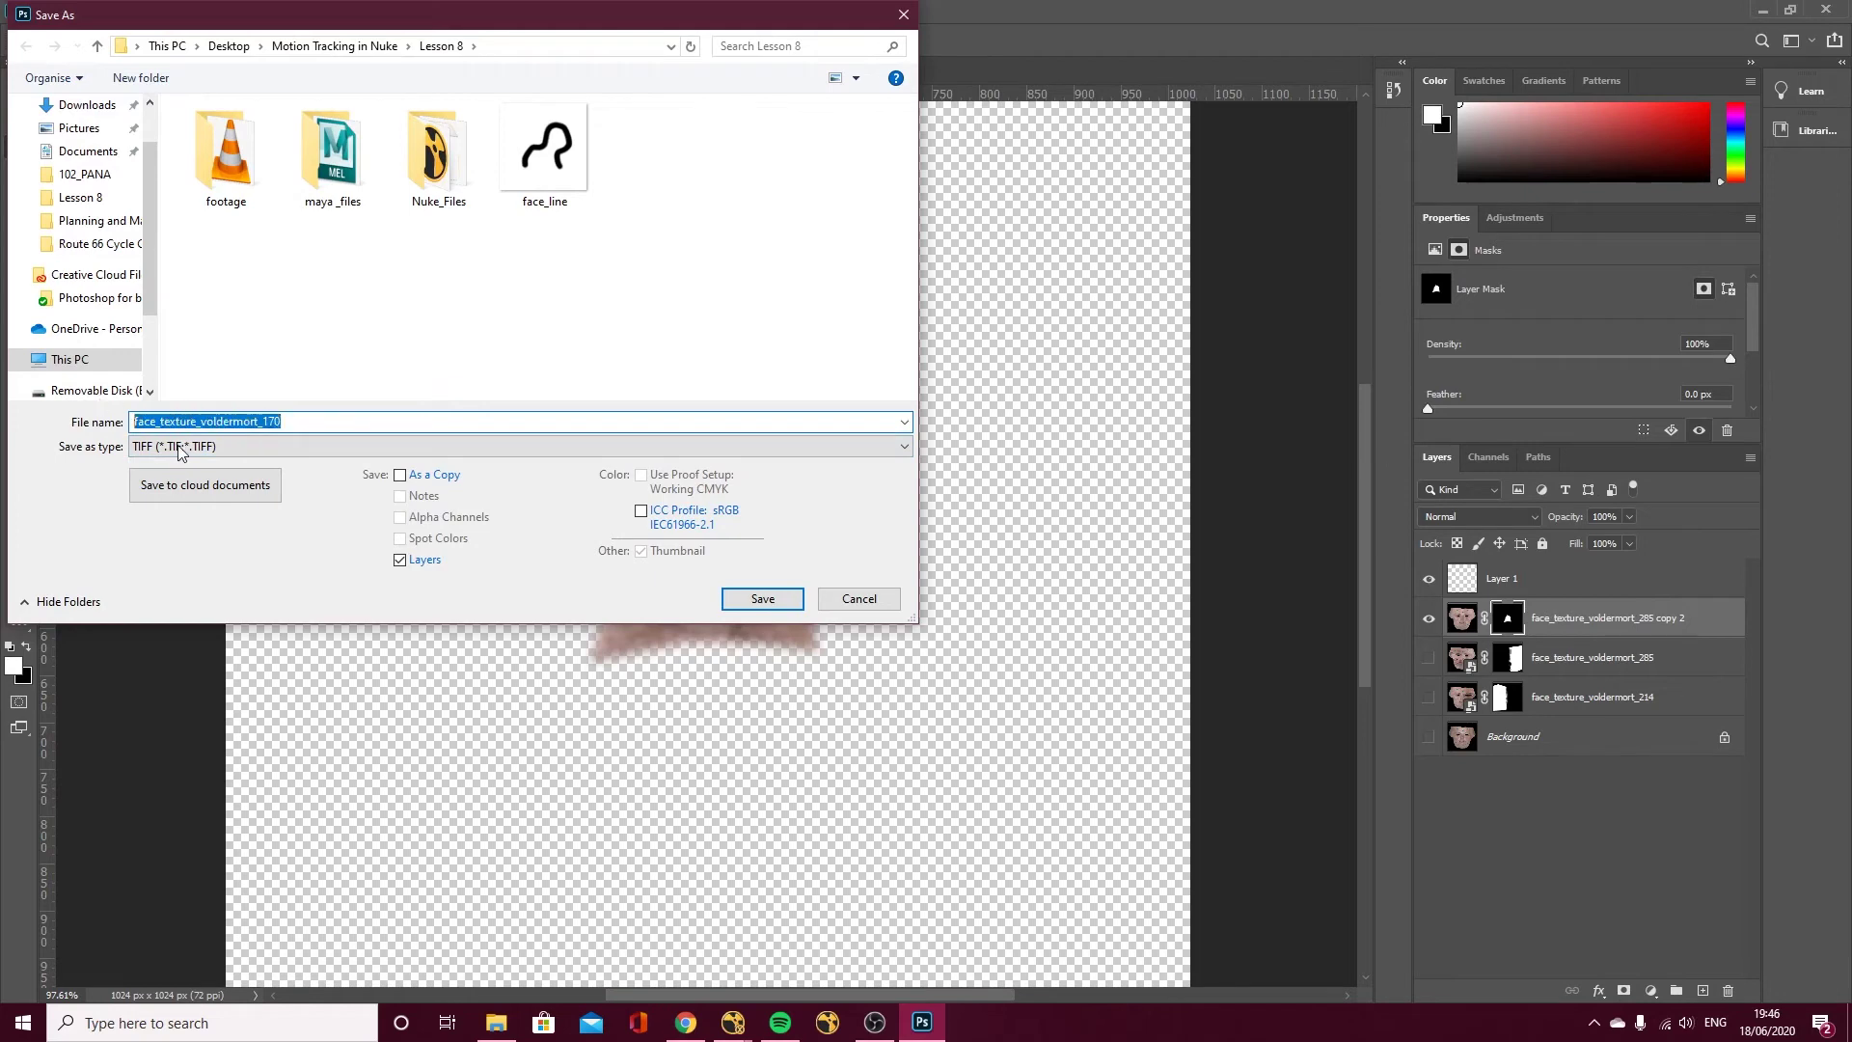
type("voldermort_nose_texture")
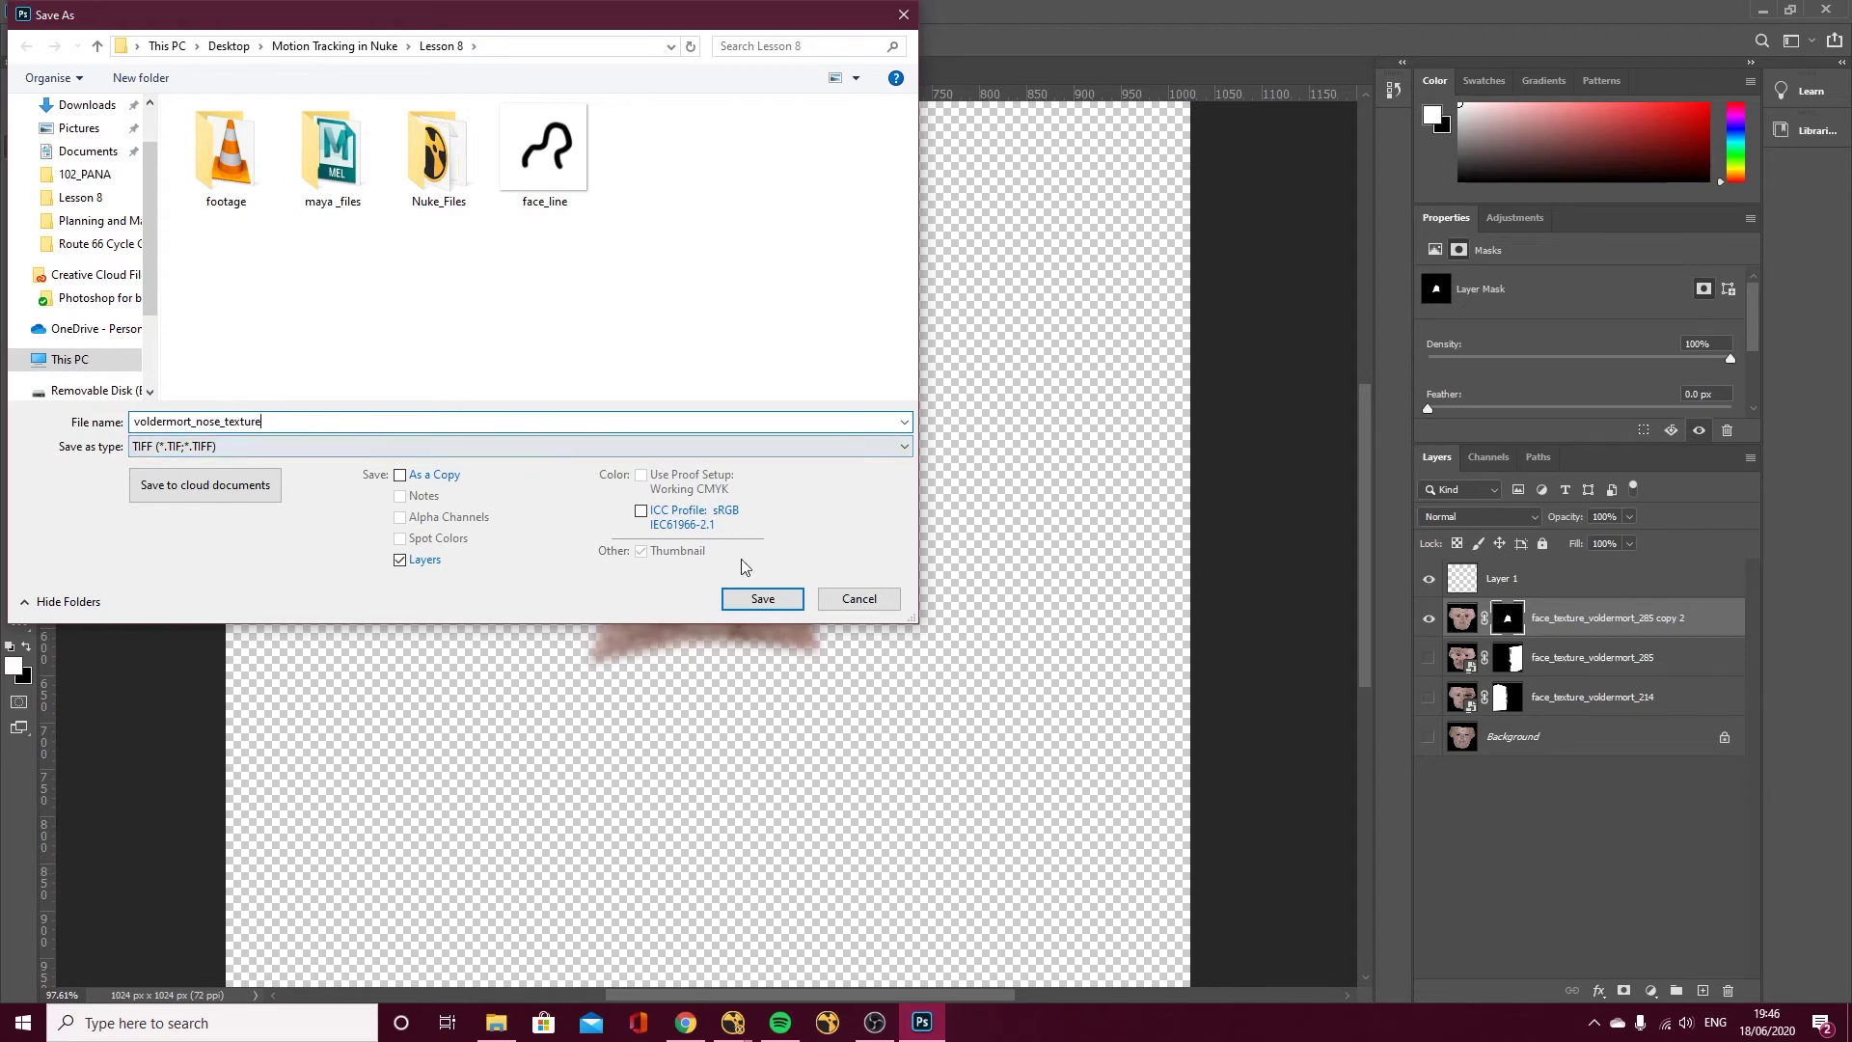
left_click(762, 598)
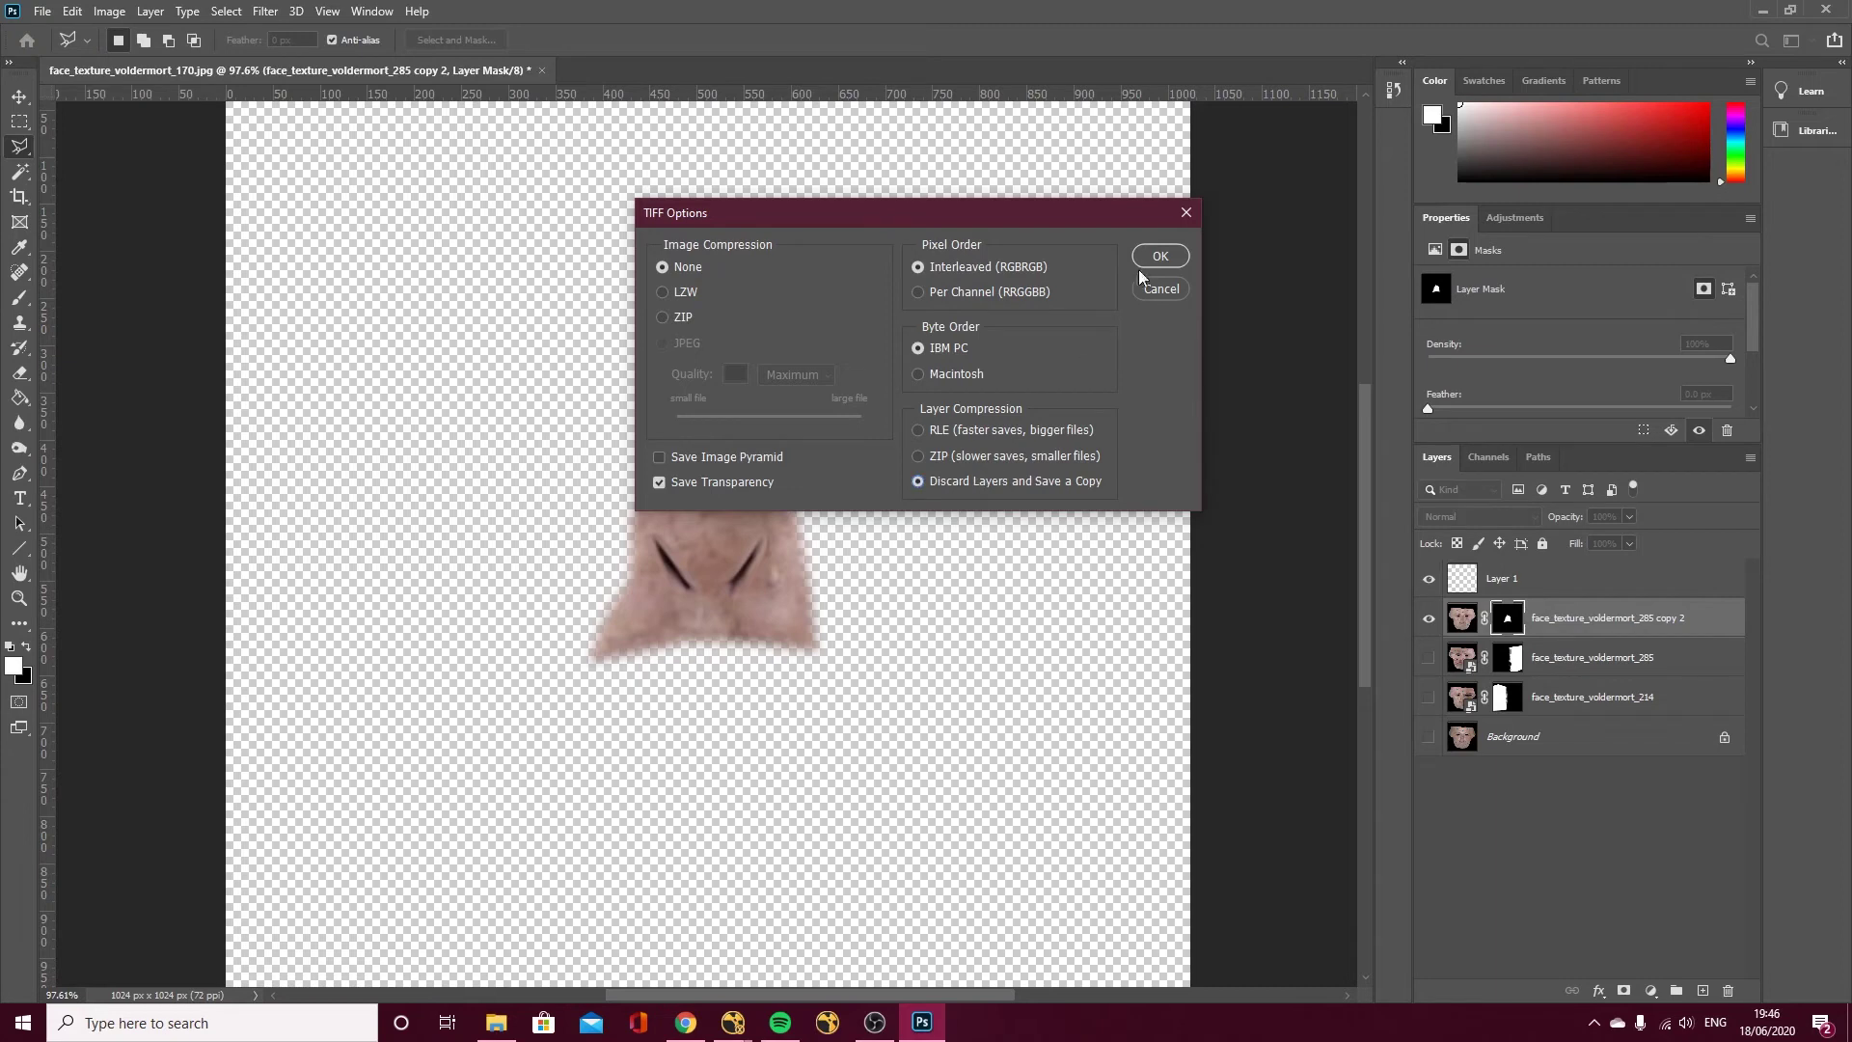
left_click(1162, 256)
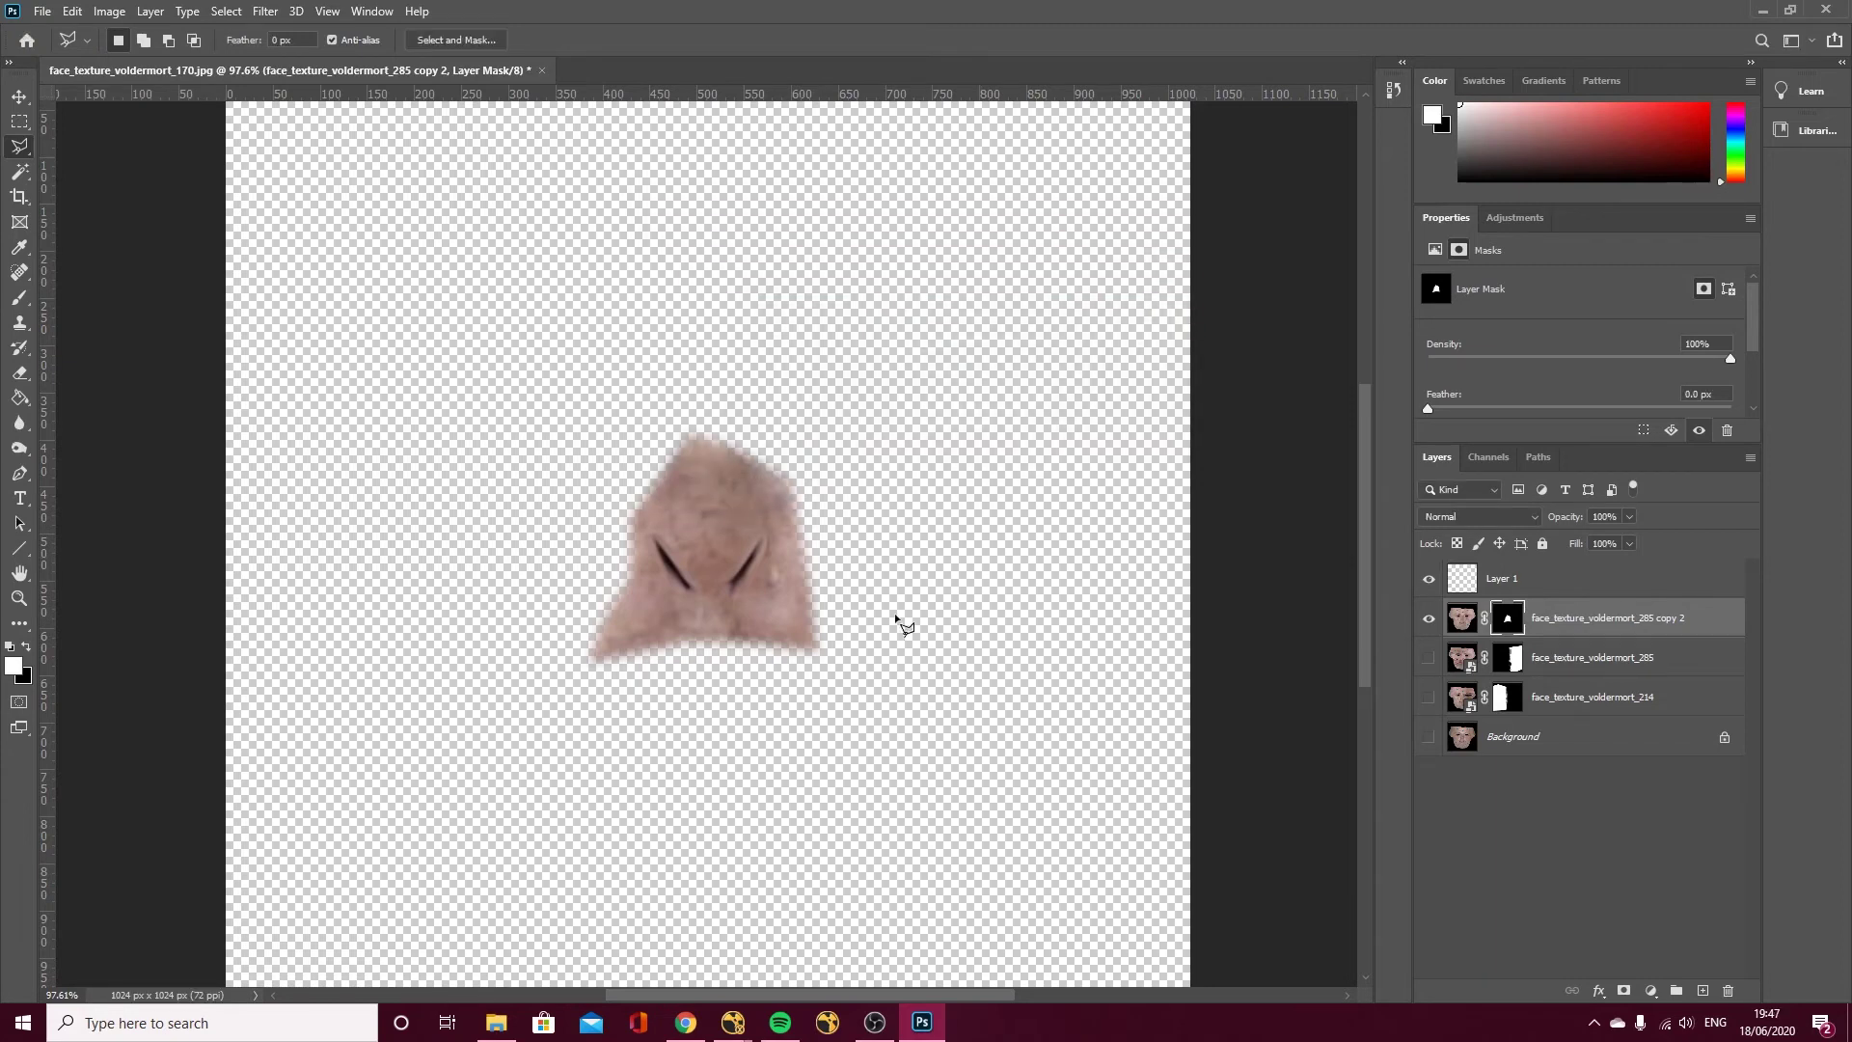
In NukeX, read in voldermort_nose_texture.tif, going up from scenes to the Lesson 8 folder.
mouse_move(692, 1029)
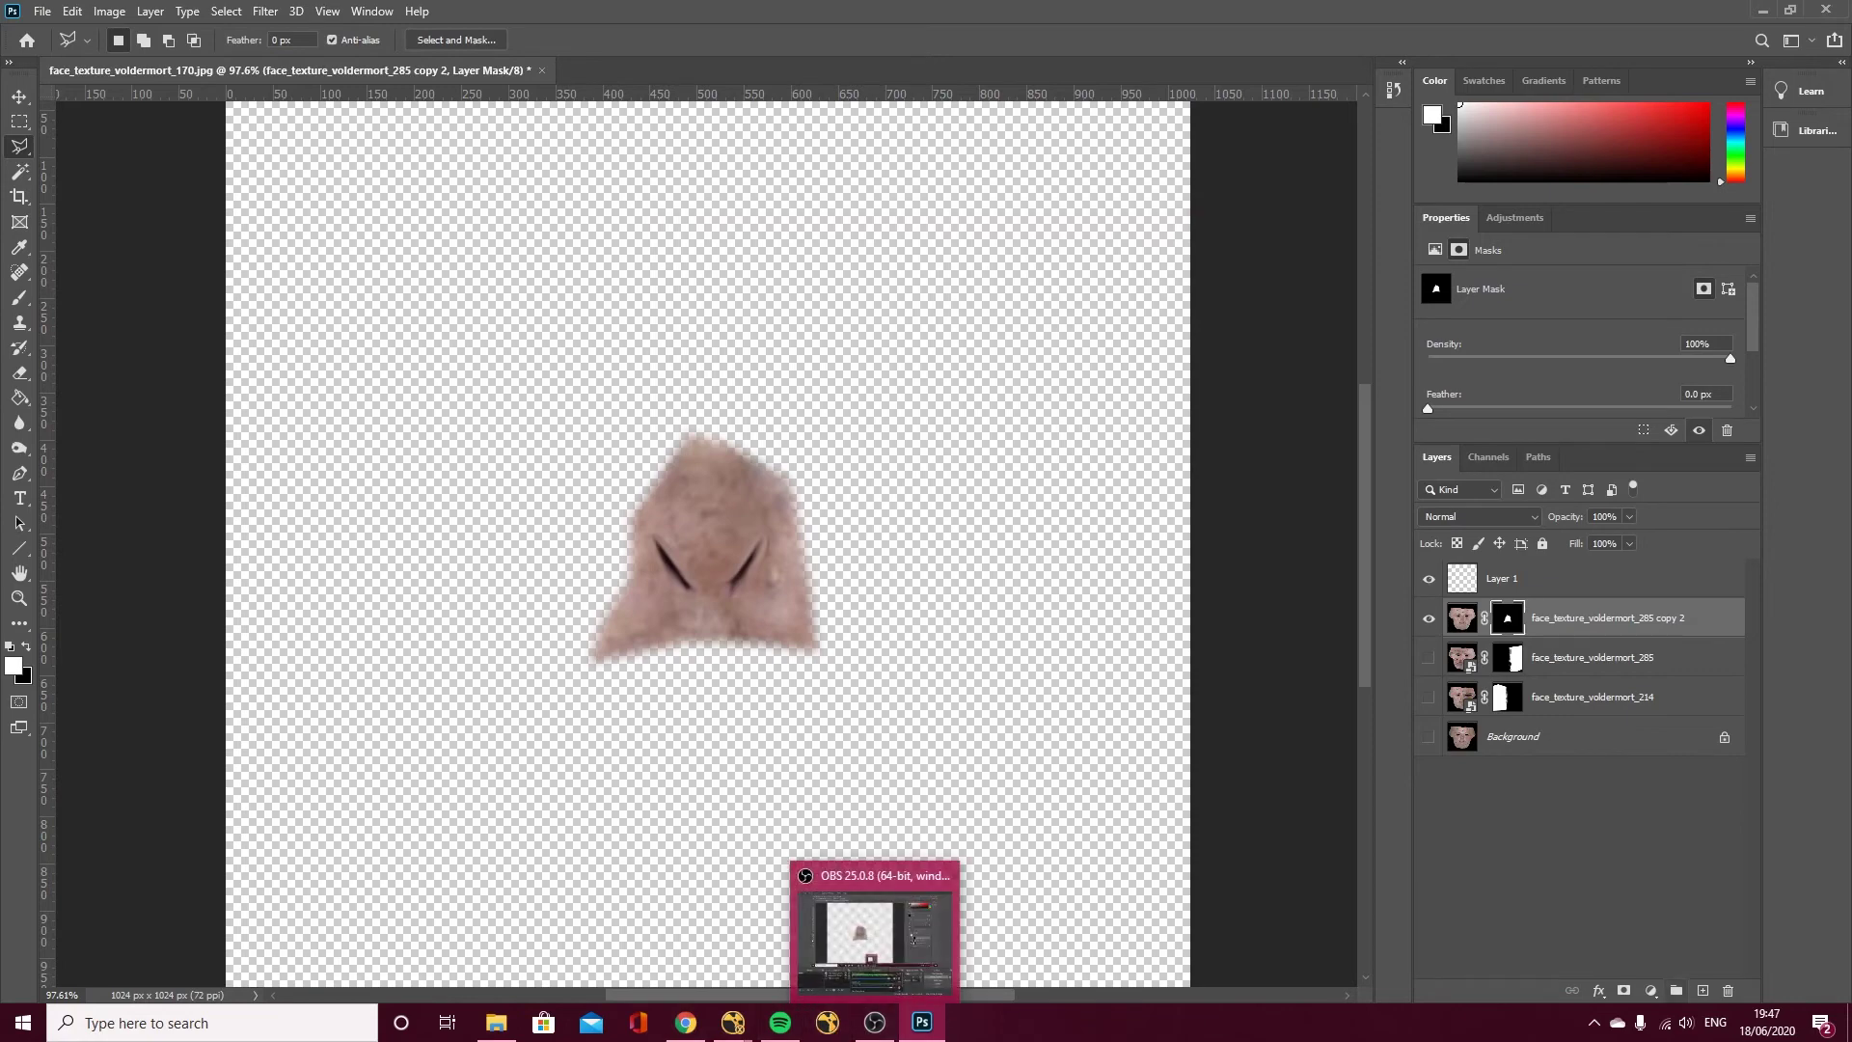
left_click(733, 1023)
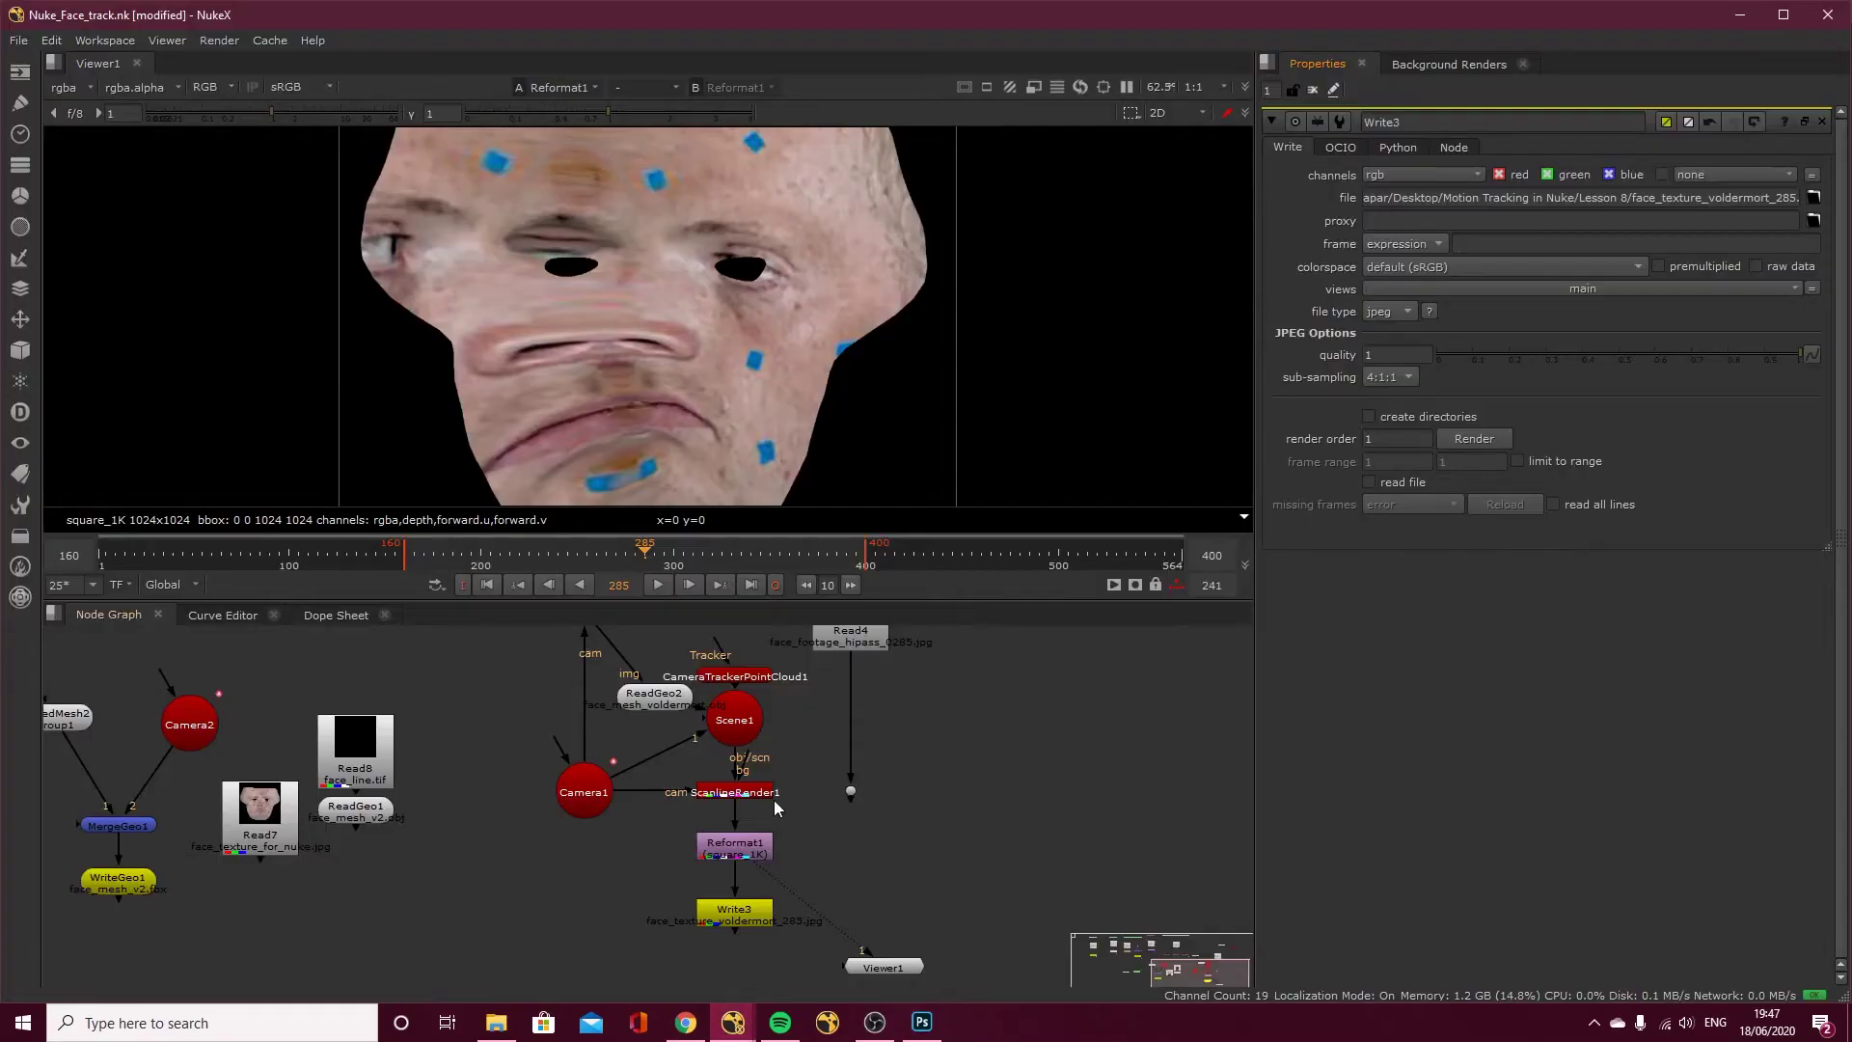
key("r")
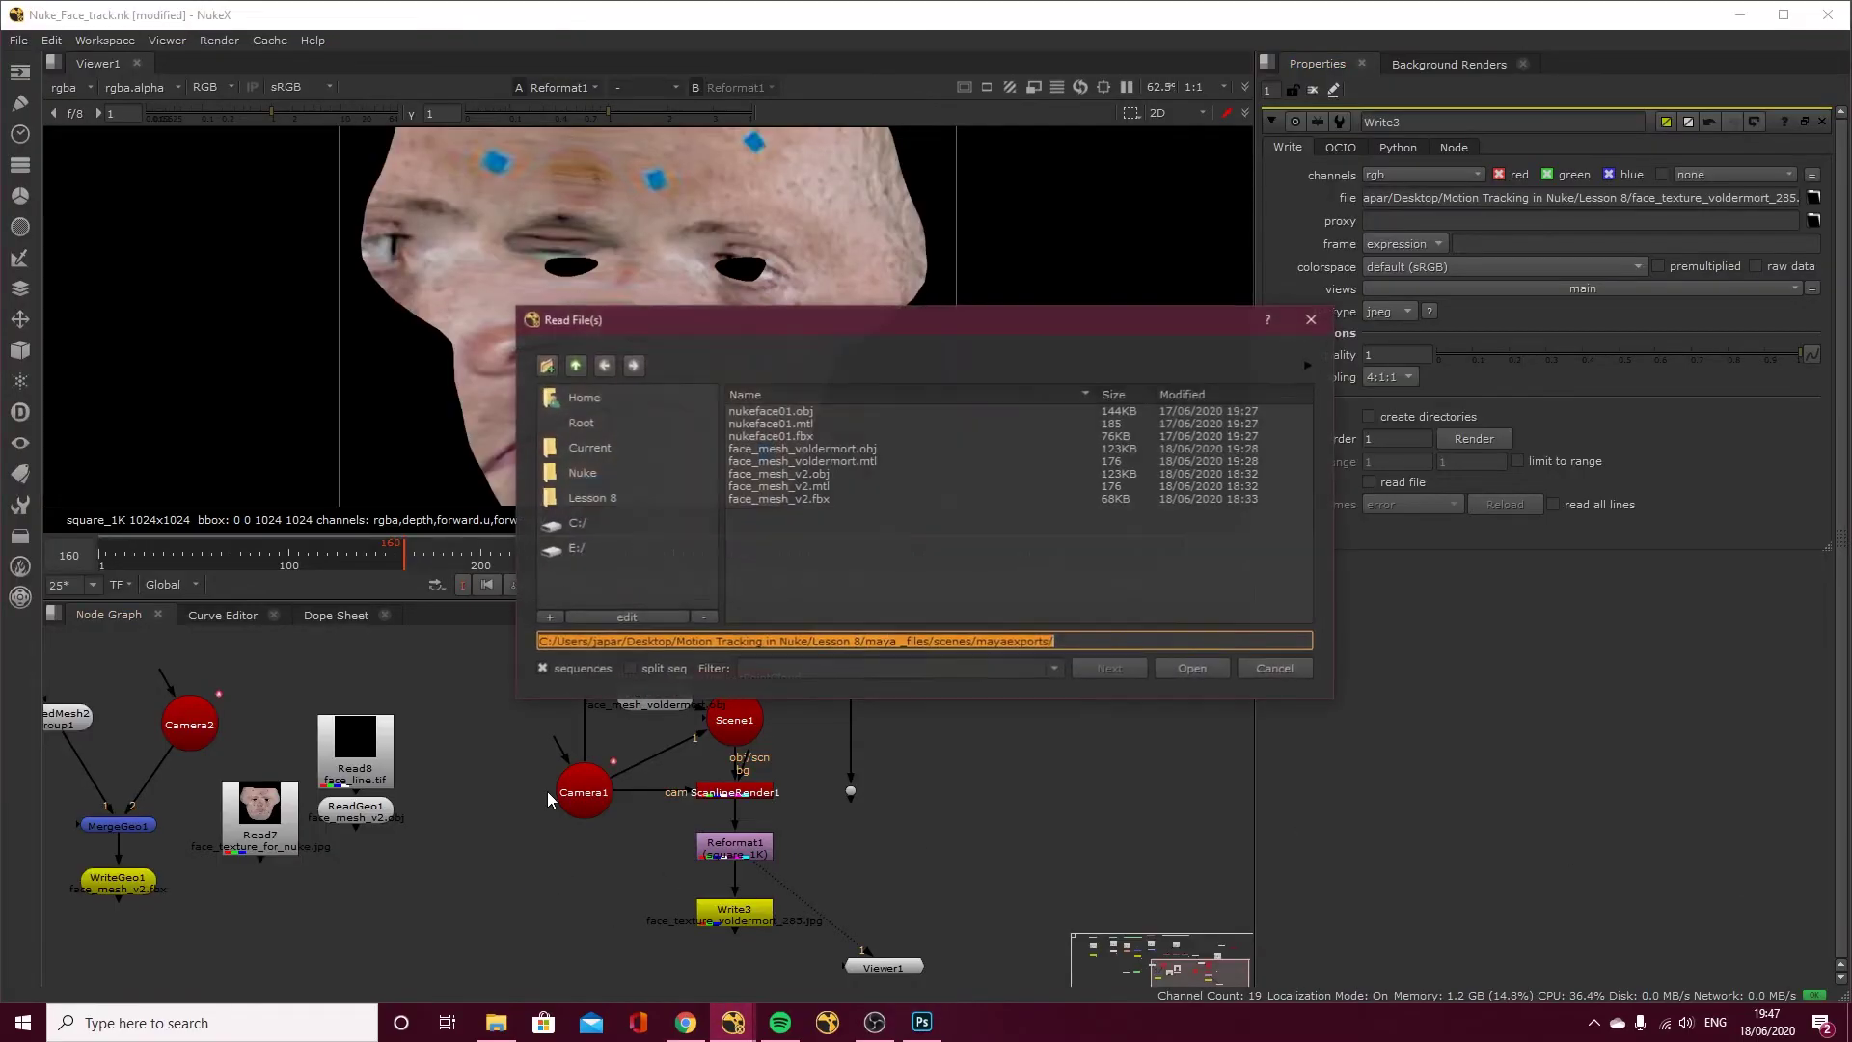
left_click(575, 367)
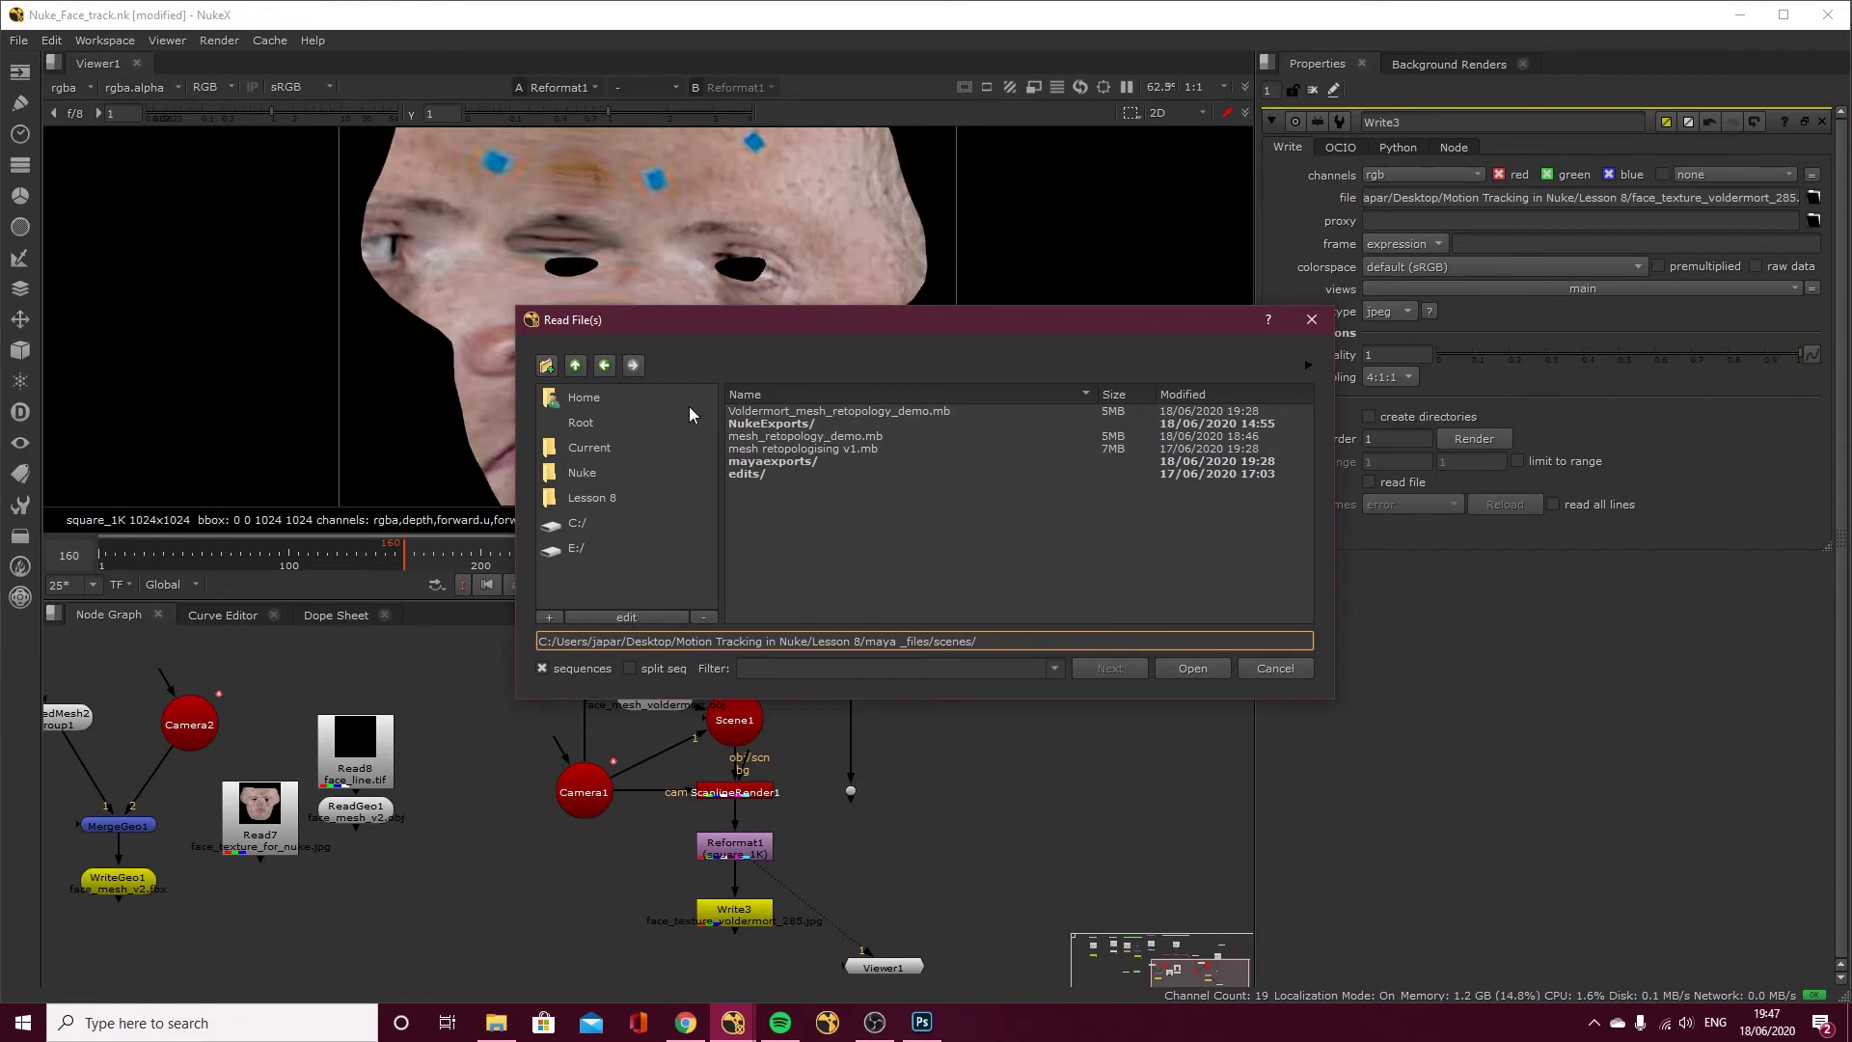
left_click(574, 366)
left_click(569, 368)
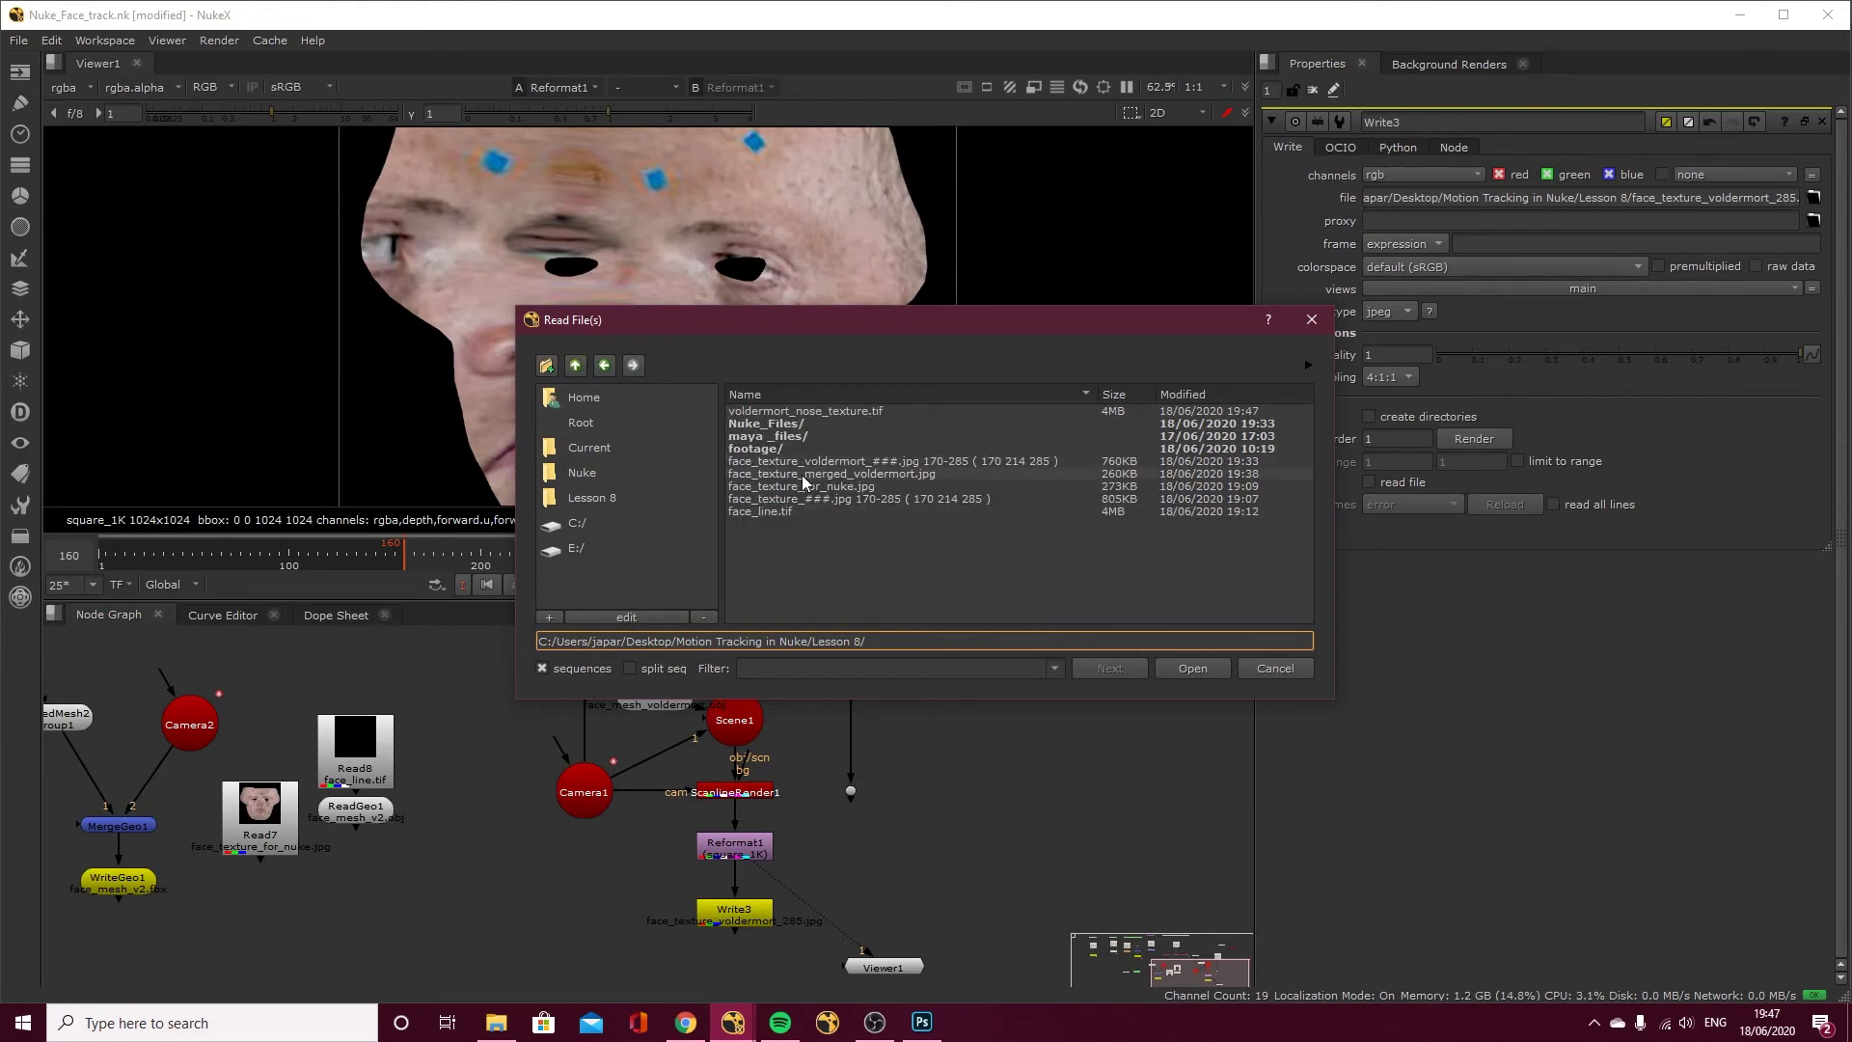
left_click(787, 409)
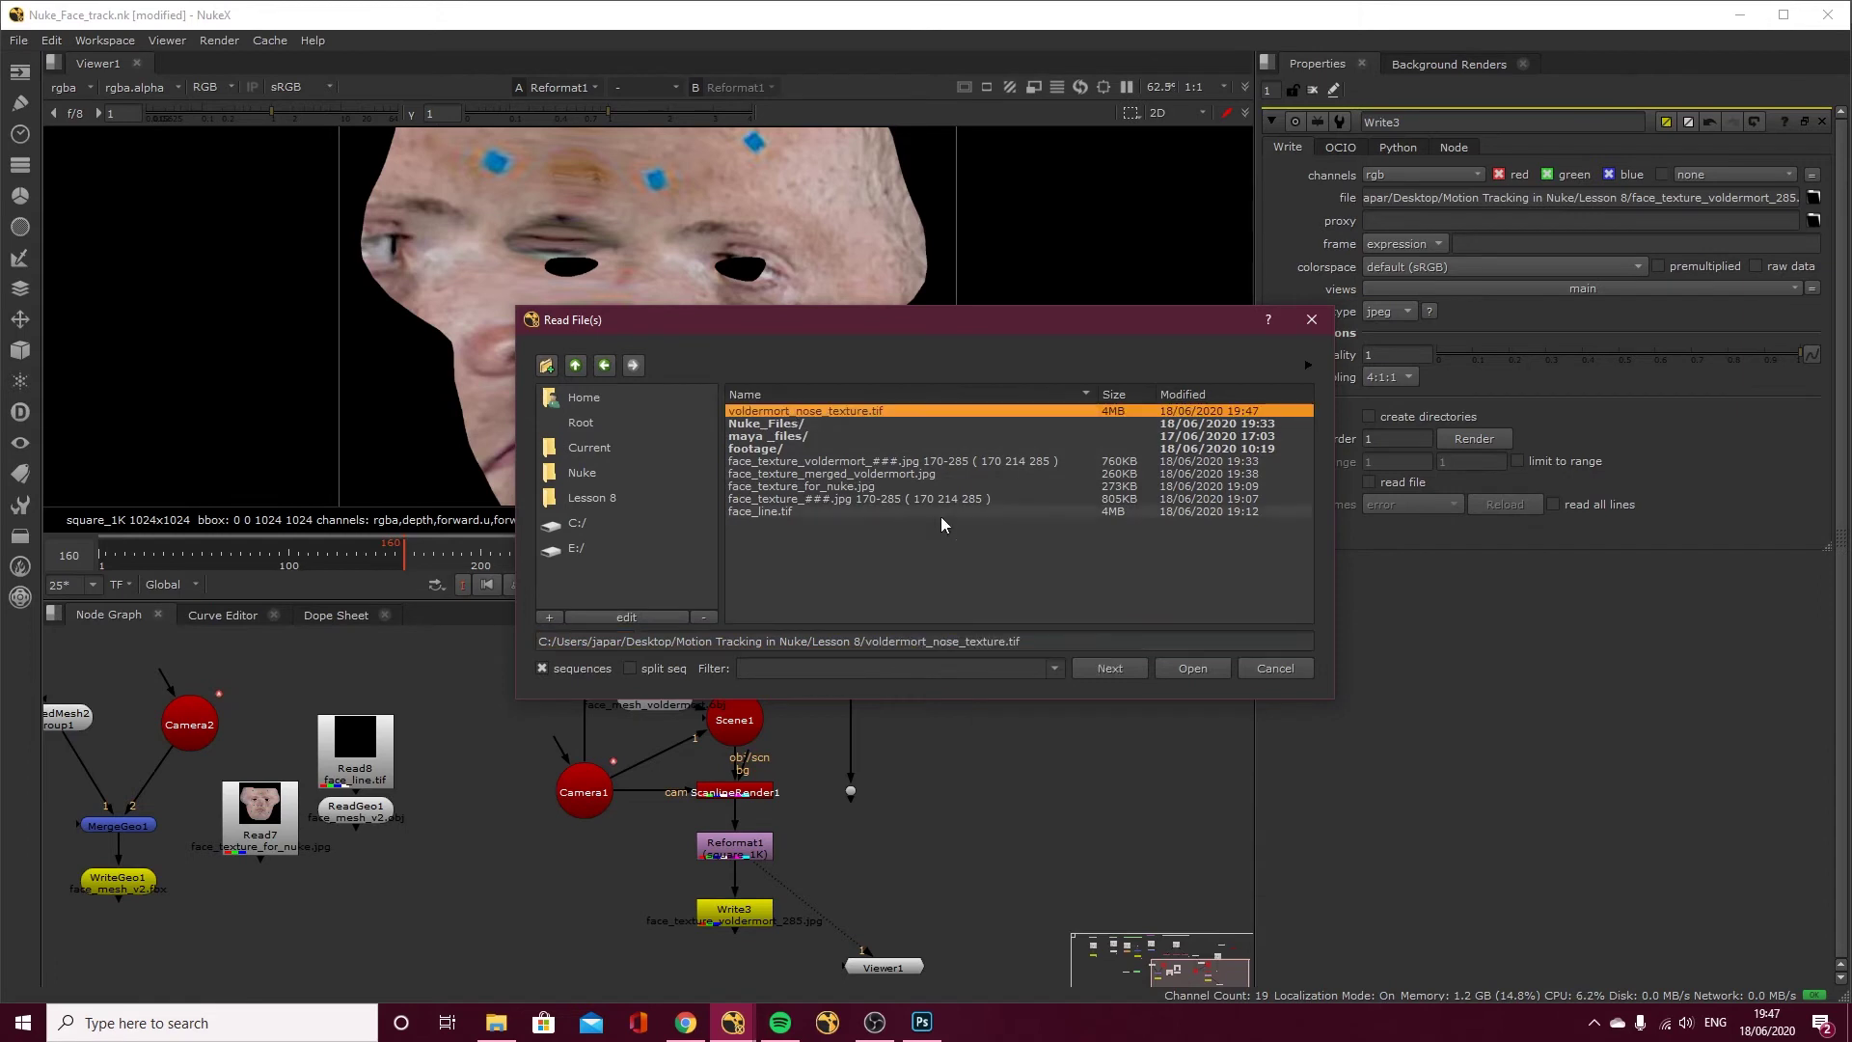
Load the nose texture Read and rewire Project3D1 into the face mesh setup.
left_click(1191, 667)
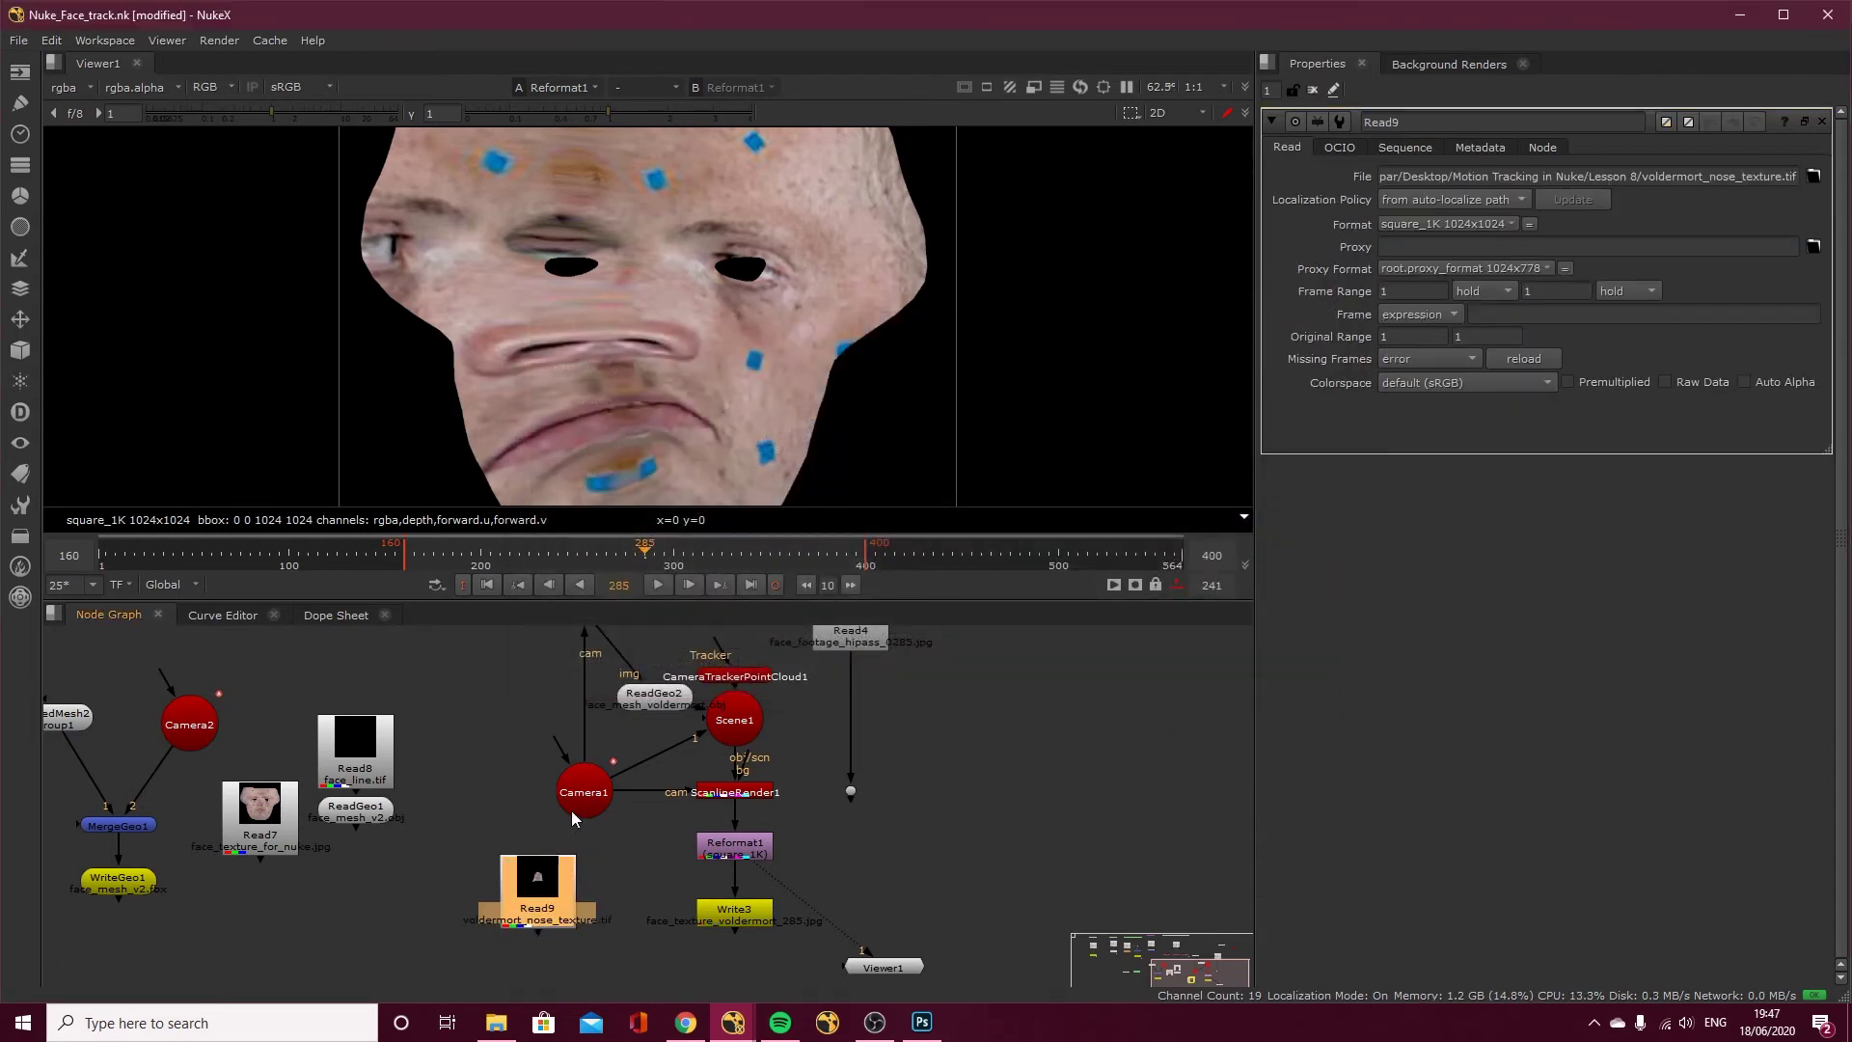
middle_click_drag(589, 700, 587, 751)
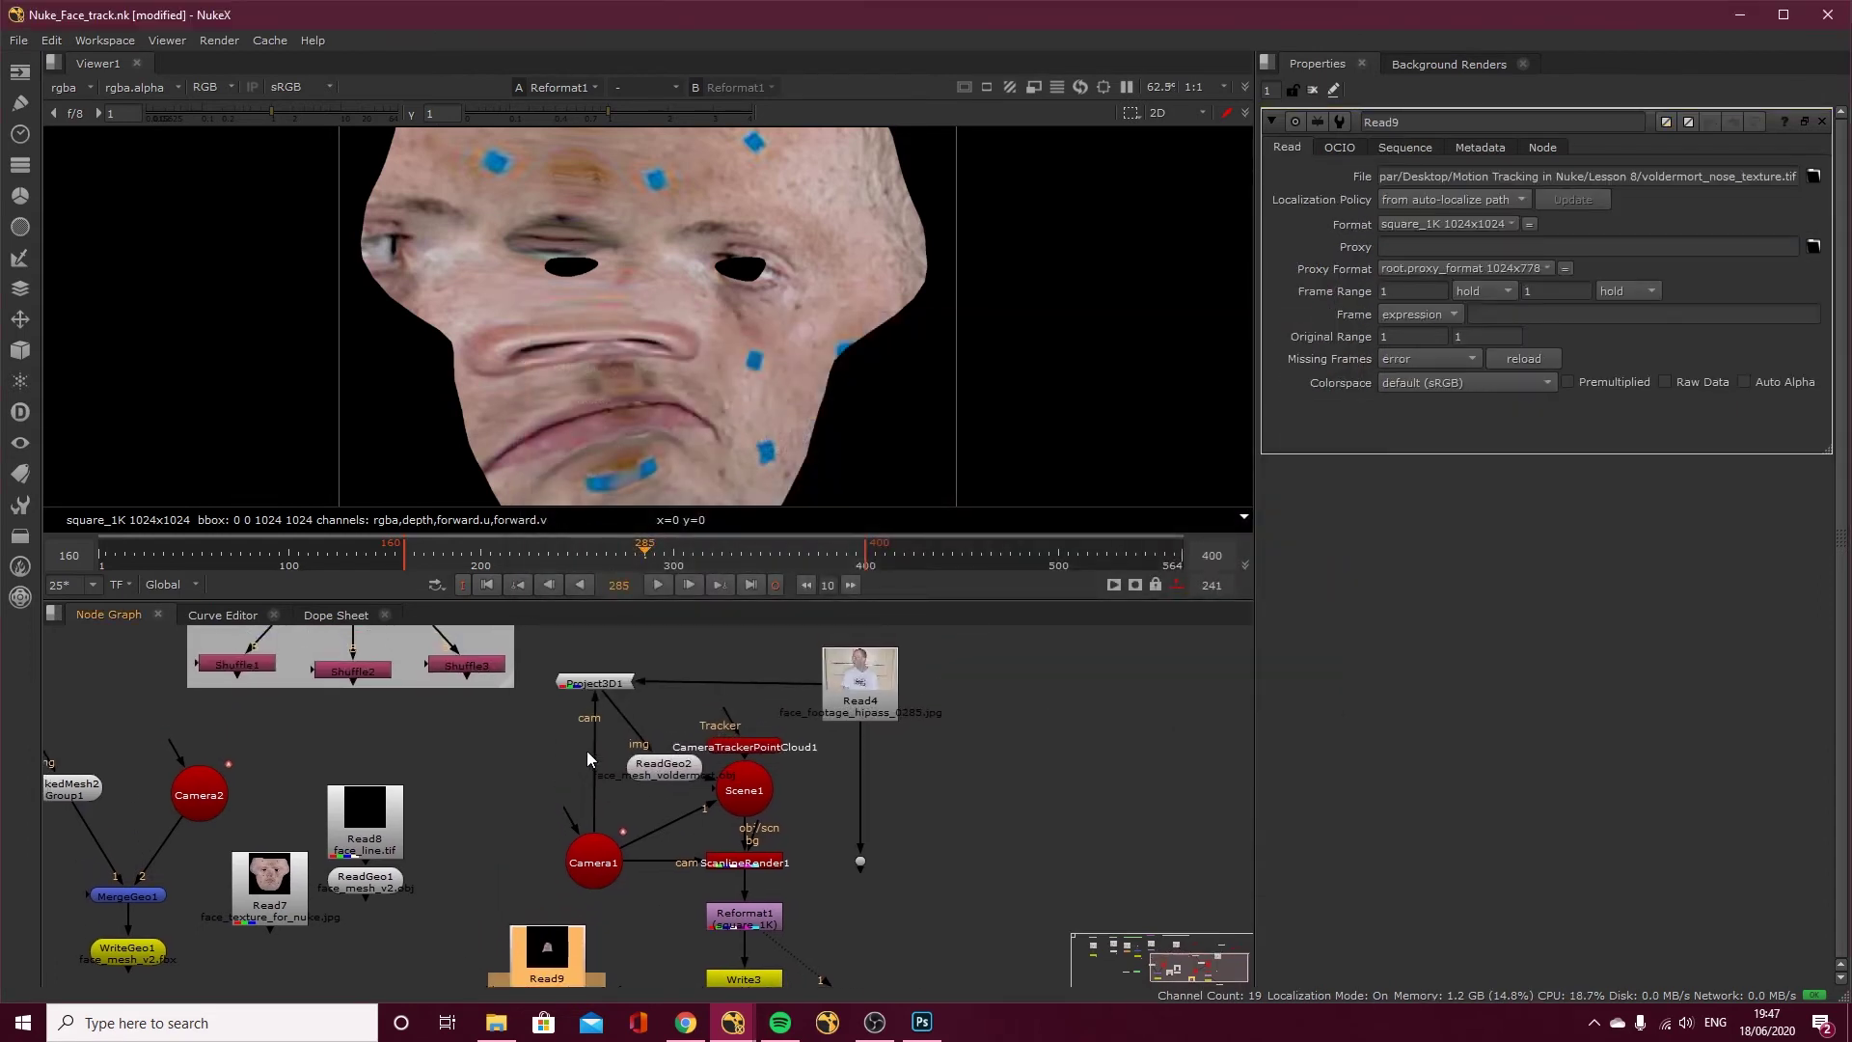
left_click(599, 683)
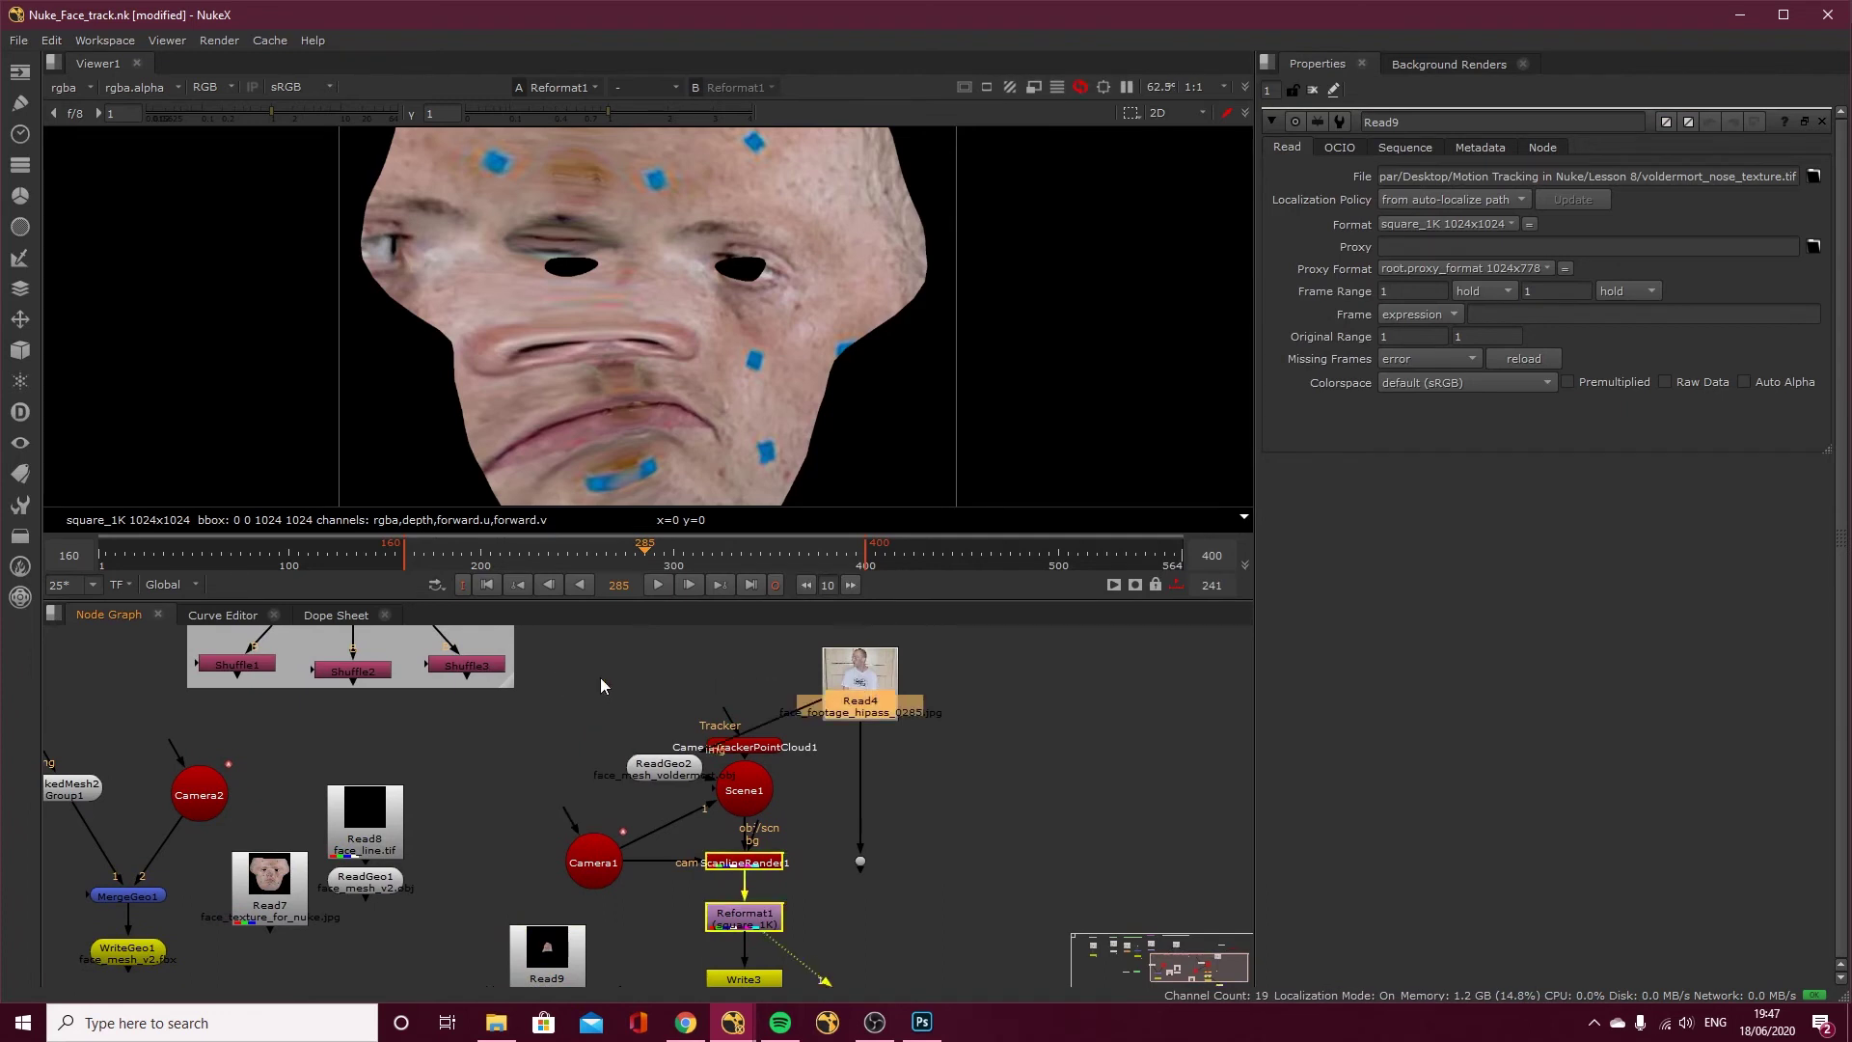
left_click_drag(598, 683, 617, 736)
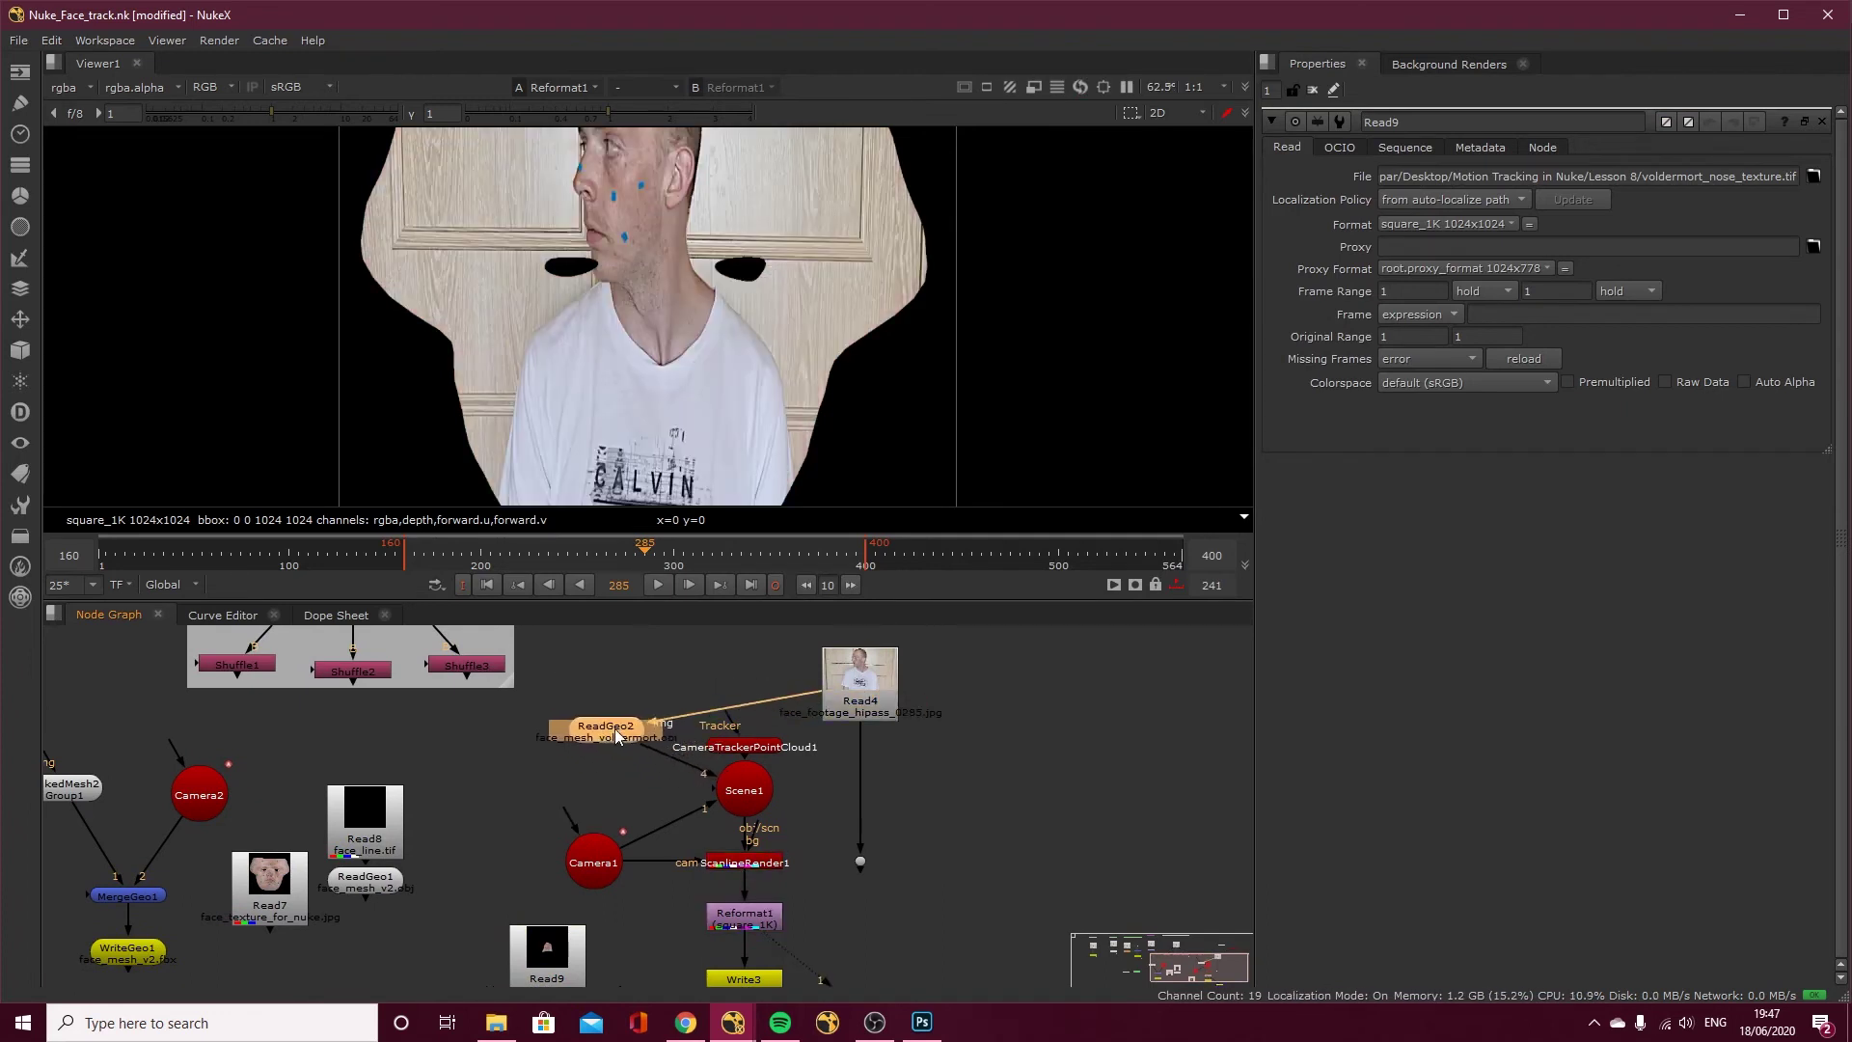
Delete CameraTrackerPointCloud1 and feed ReadGeo2 the nose texture read instead of the footage.
left_click(745, 750)
key("Delete")
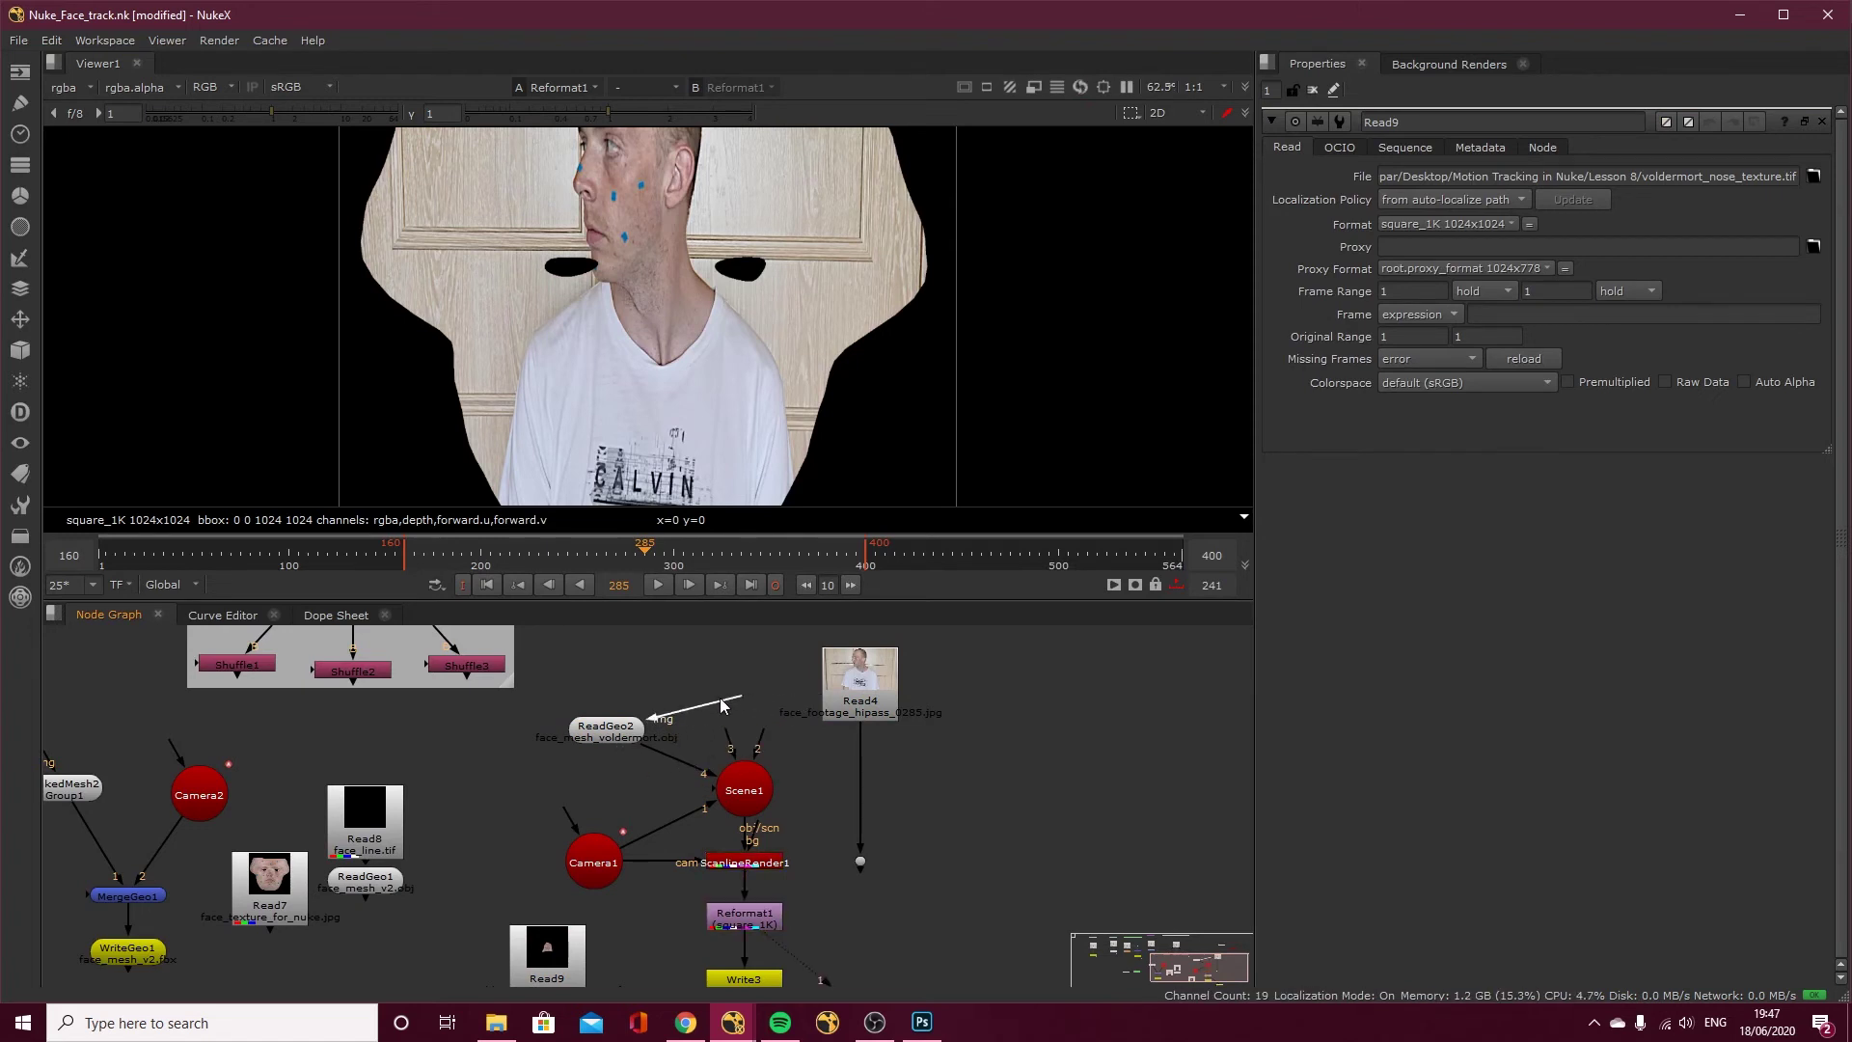
left_click_drag(721, 712, 610, 759)
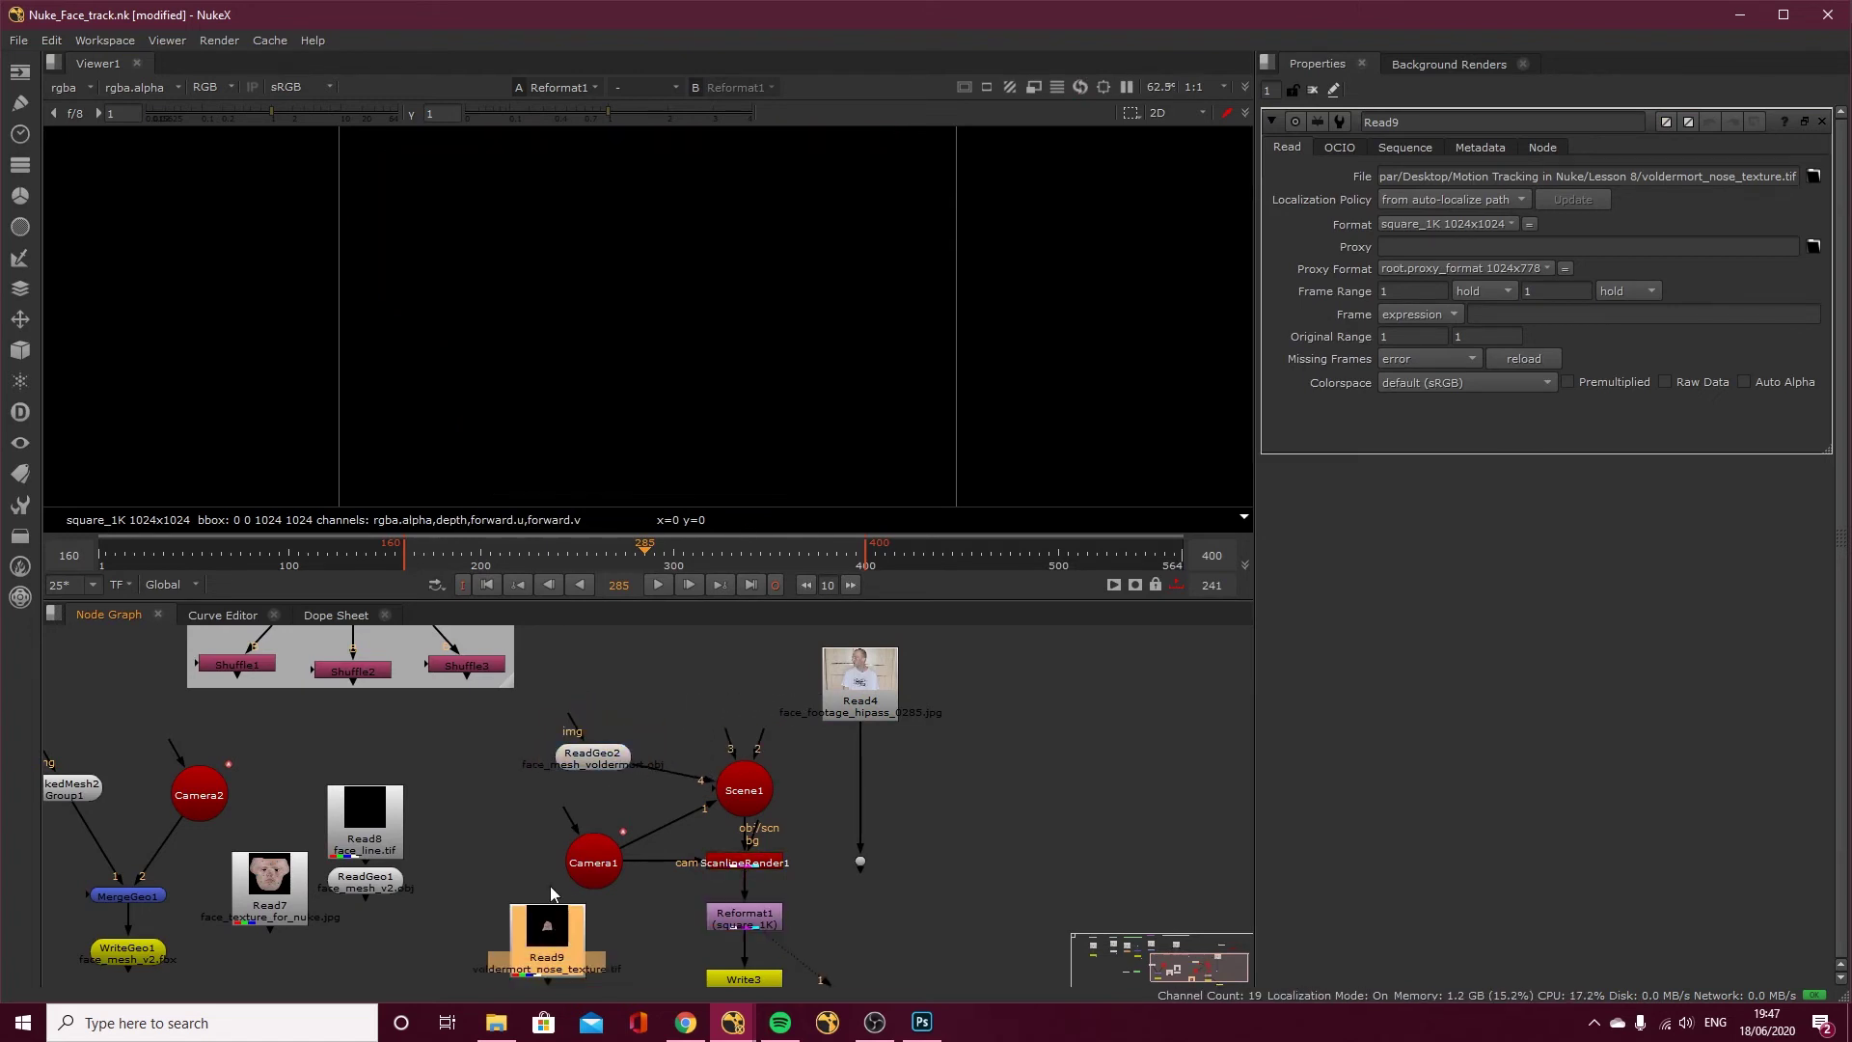
left_click_drag(547, 965, 592, 683)
Inspect the nose-textured head mesh in 3D and wire Read4's footage into ScanlineRender1's background.
key("Tab")
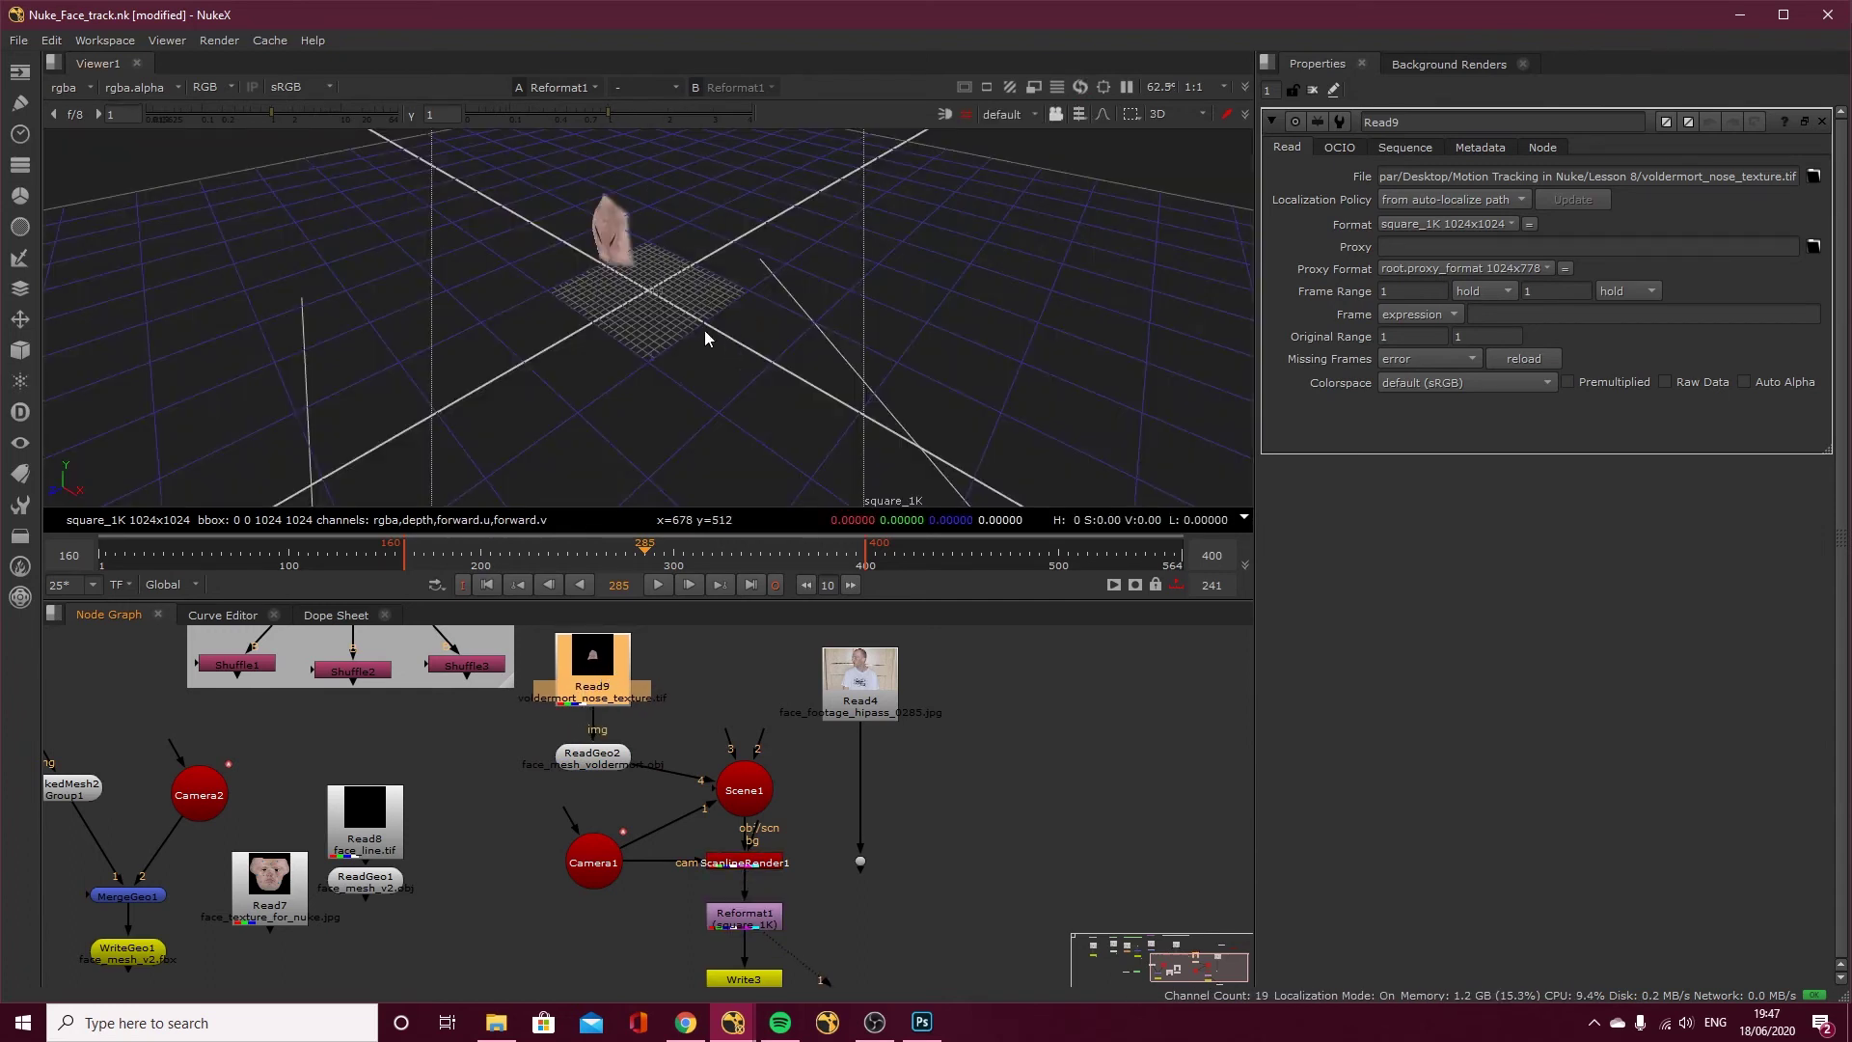
left_click(685, 287)
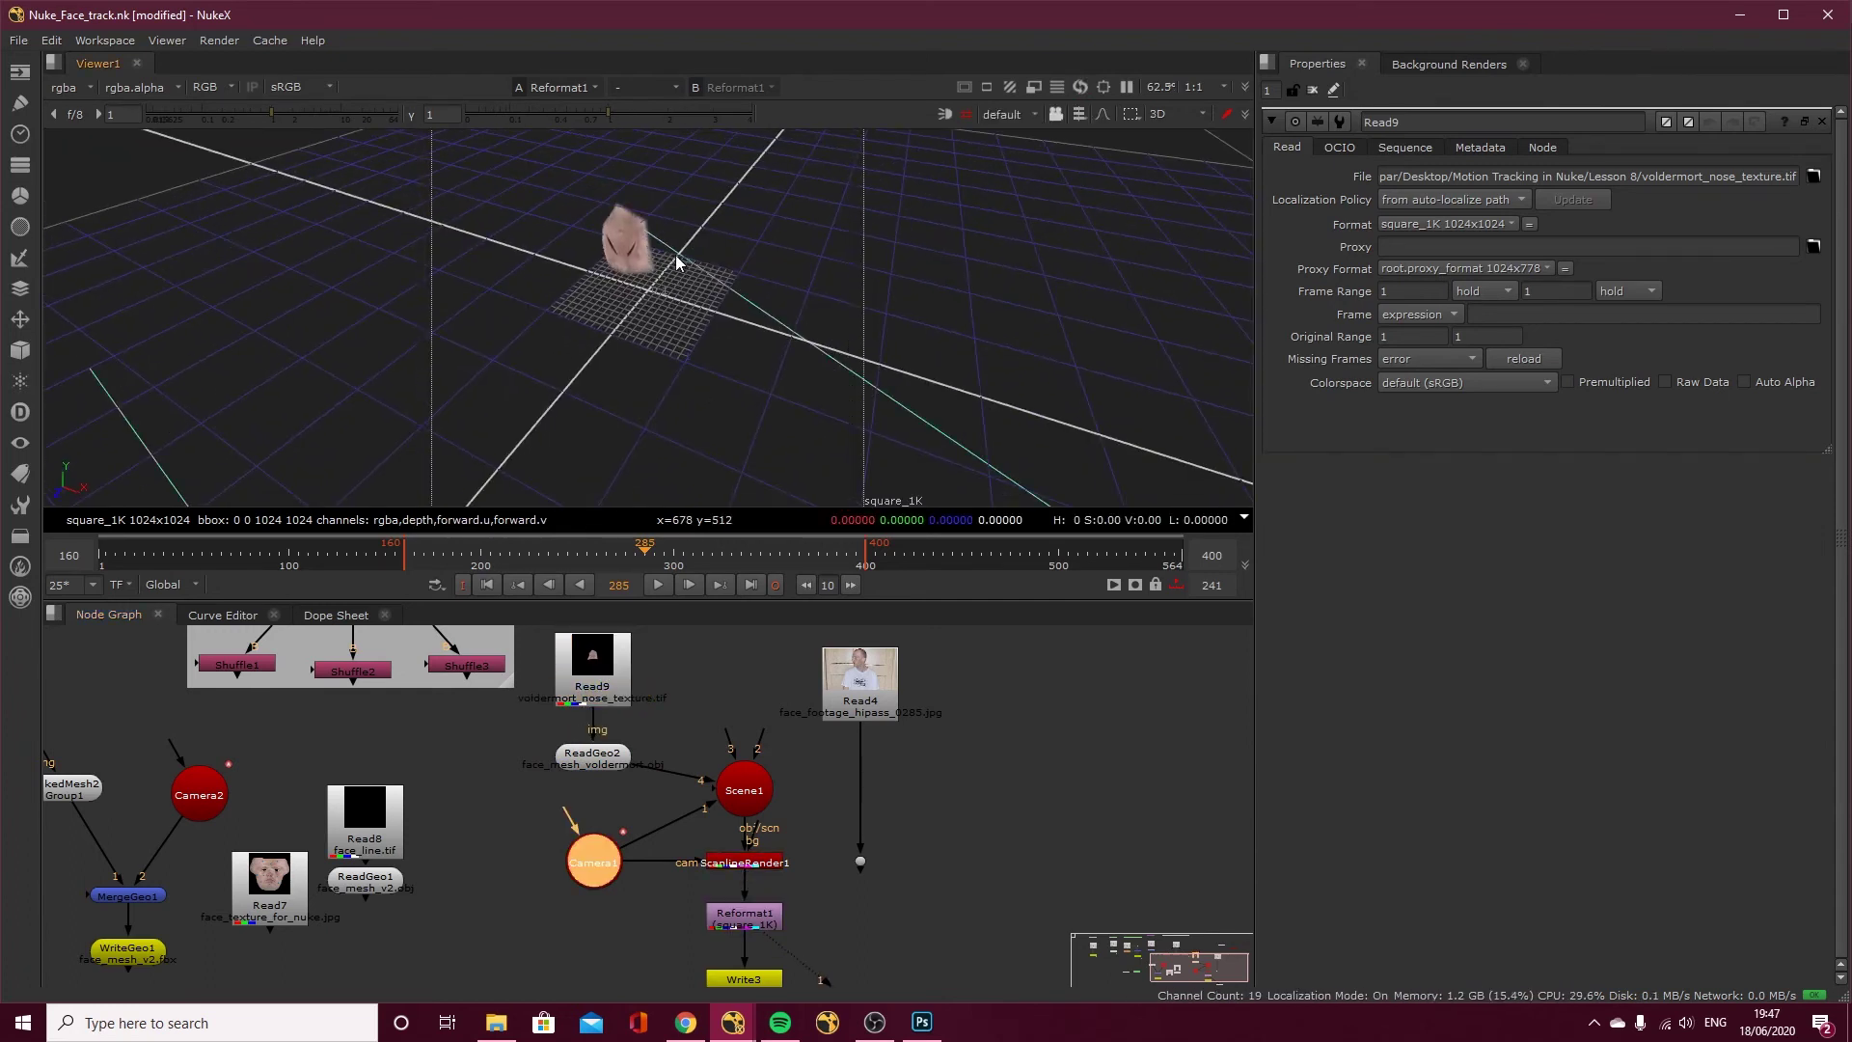
double_click(593, 758)
middle_click_drag(603, 386, 719, 456, "alt")
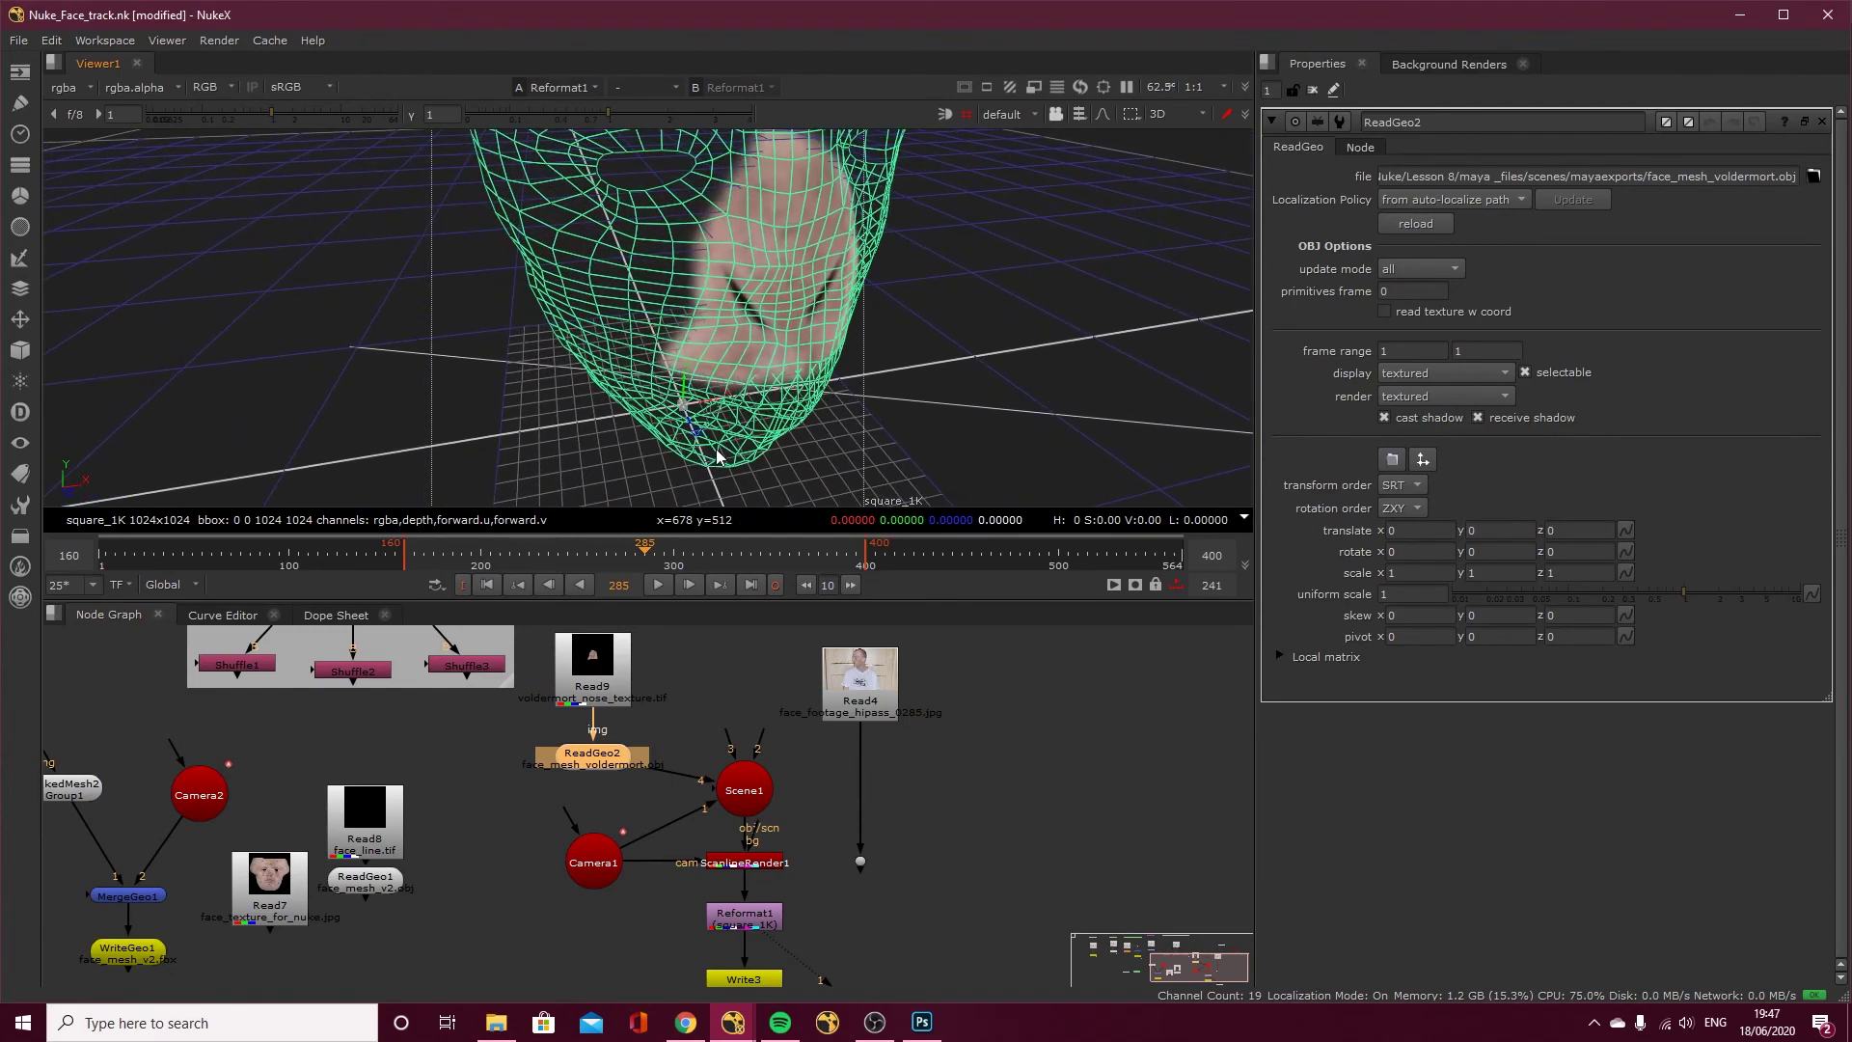
left_click_drag(737, 876, 861, 863)
left_click(756, 921)
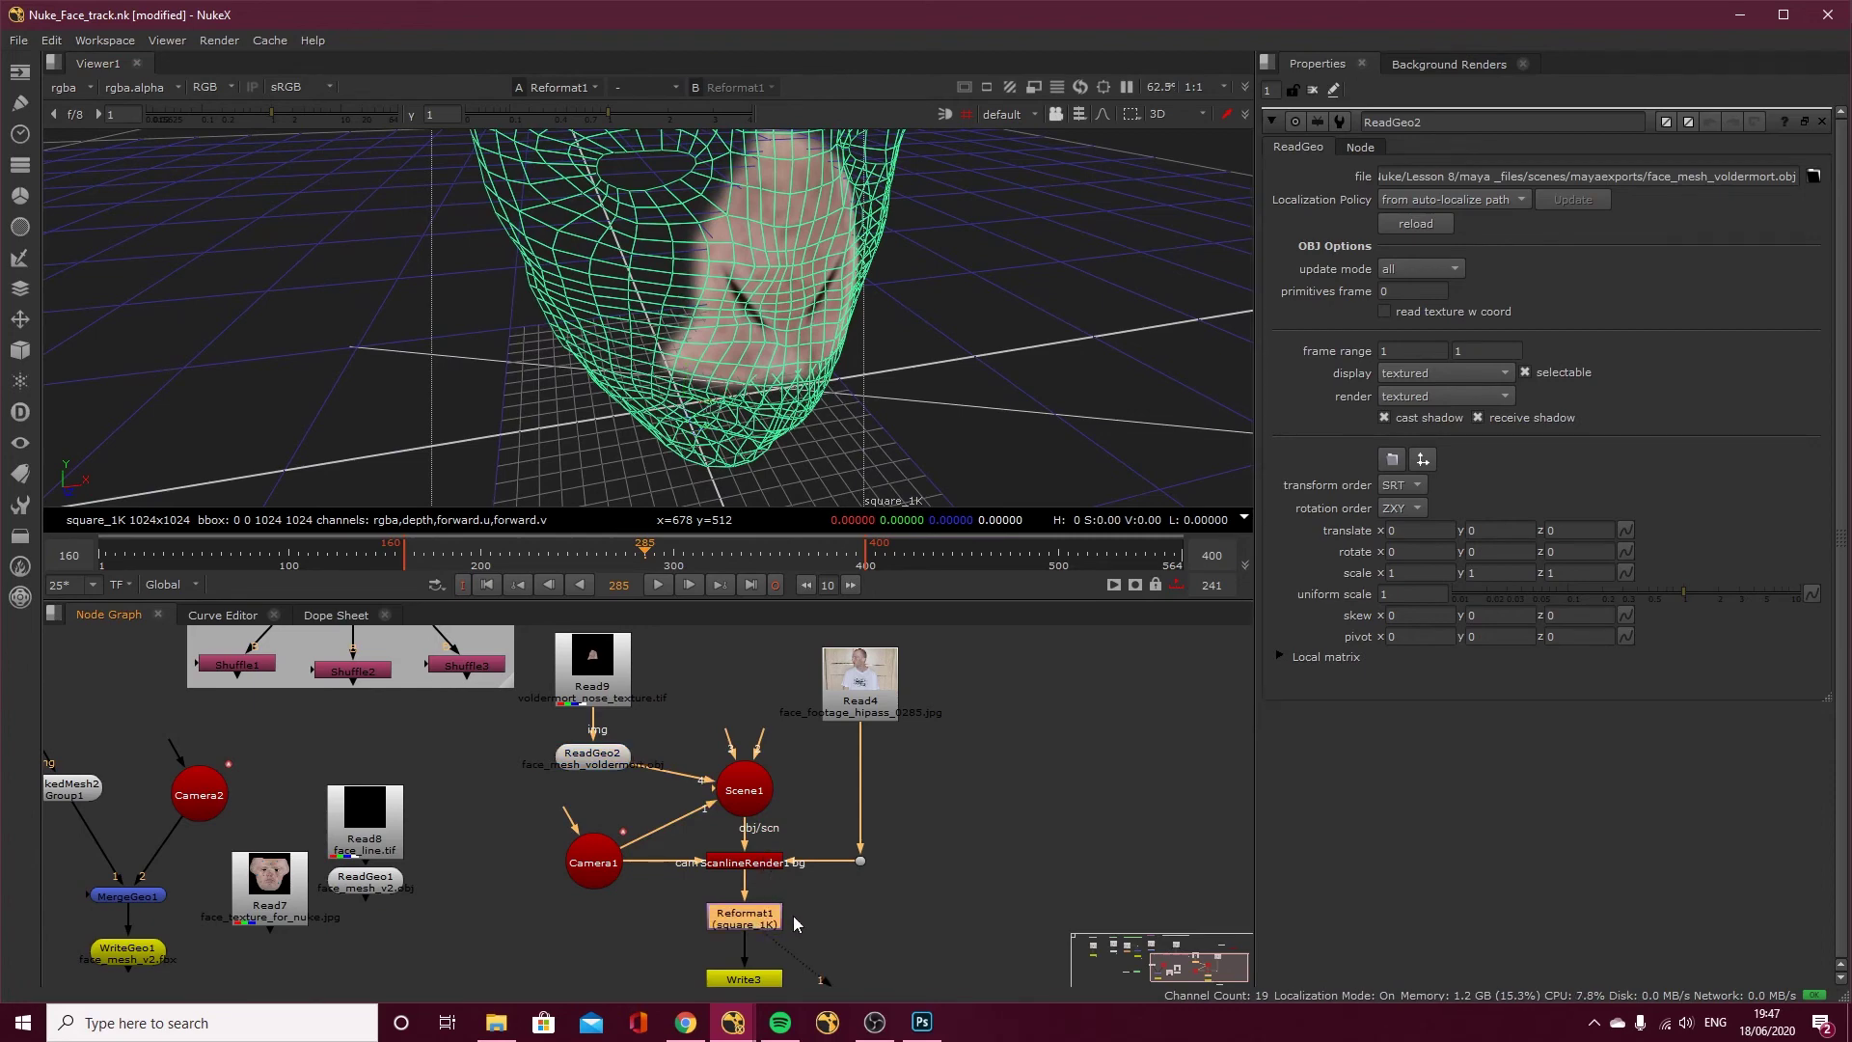
Delete Reformat1 and set ScanlineRender1's projection mode to render camera.
key("Delete")
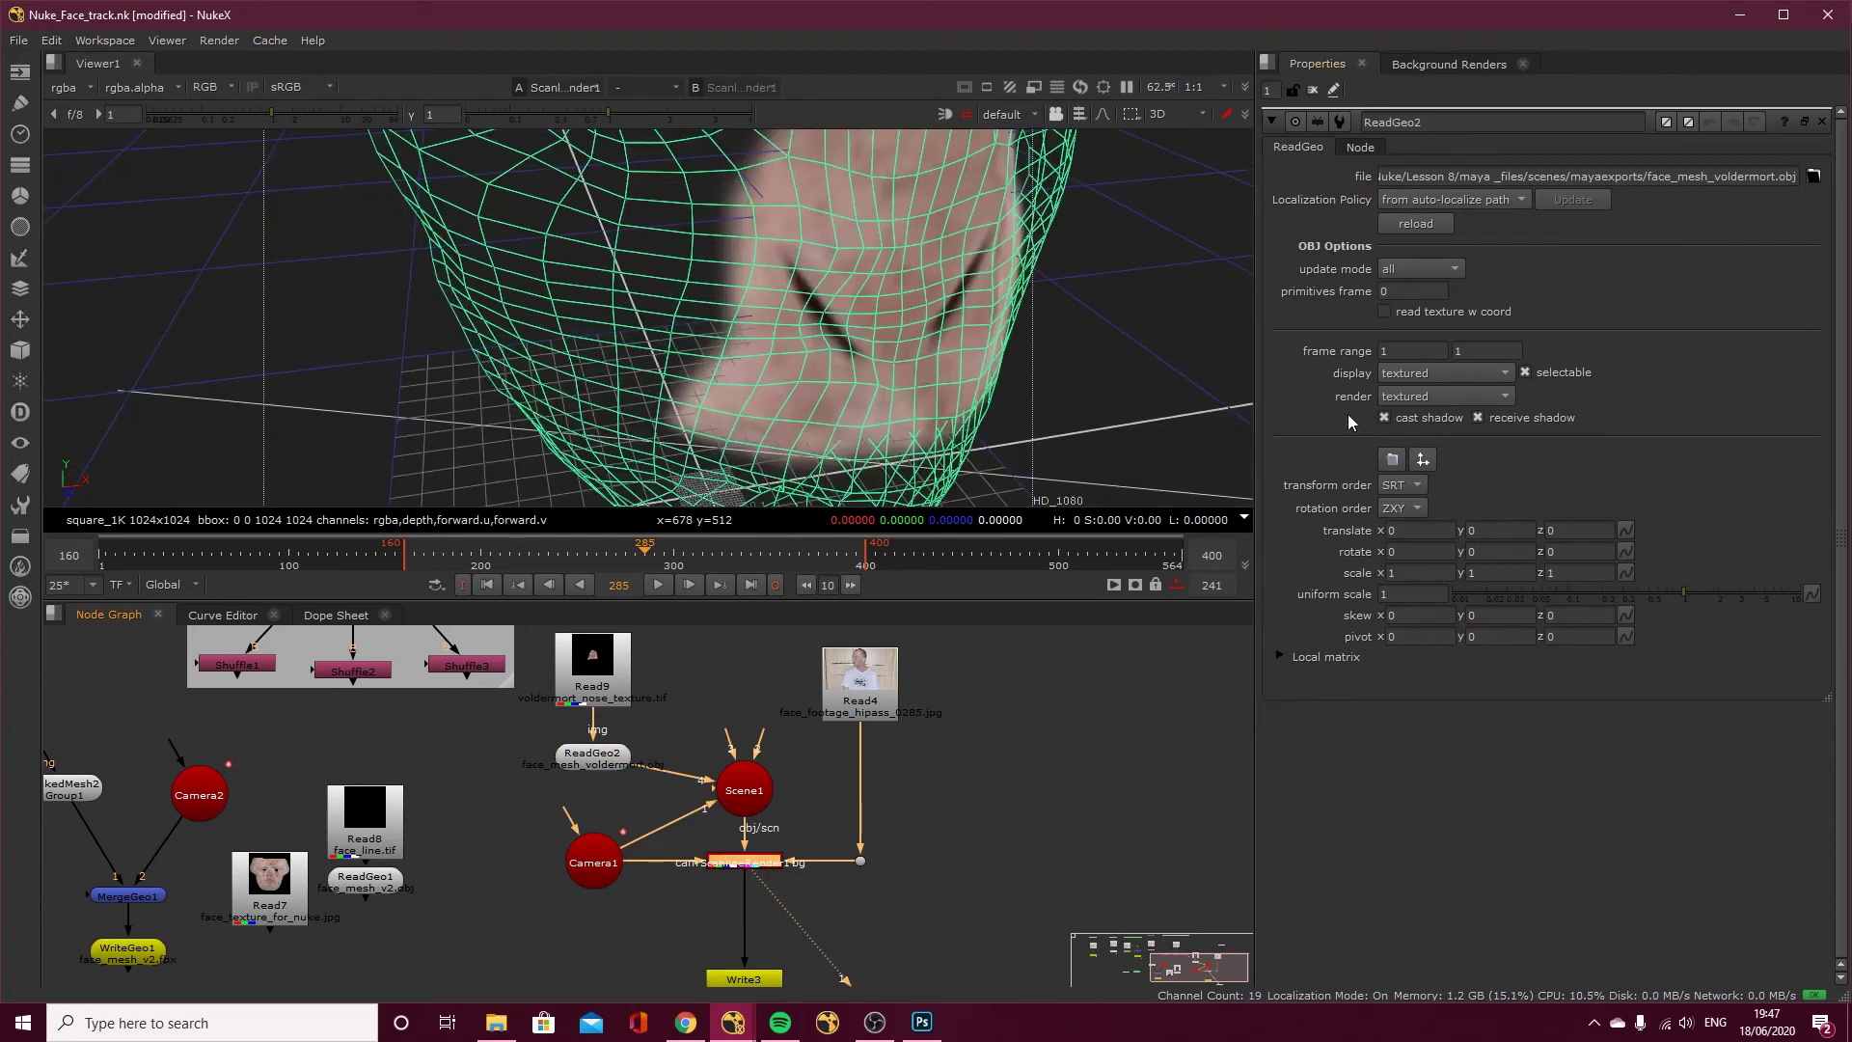
double_click(757, 863)
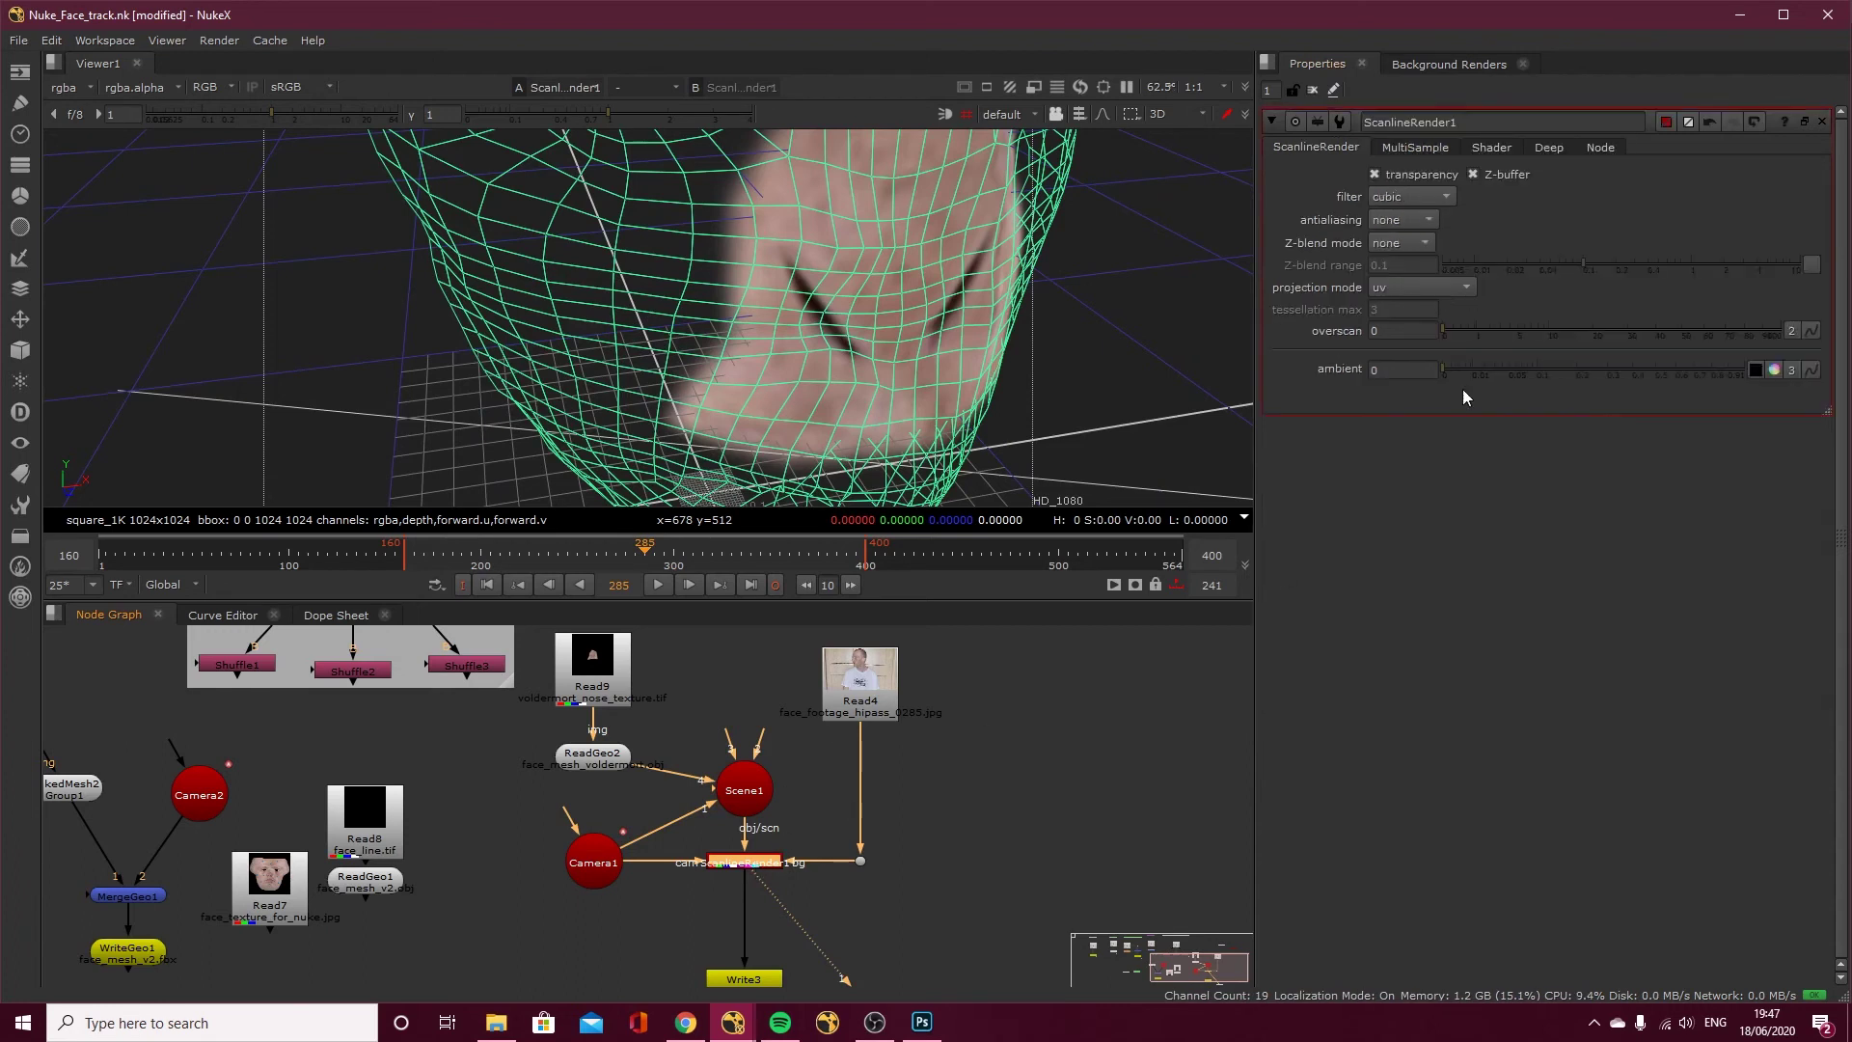
left_click(1393, 290)
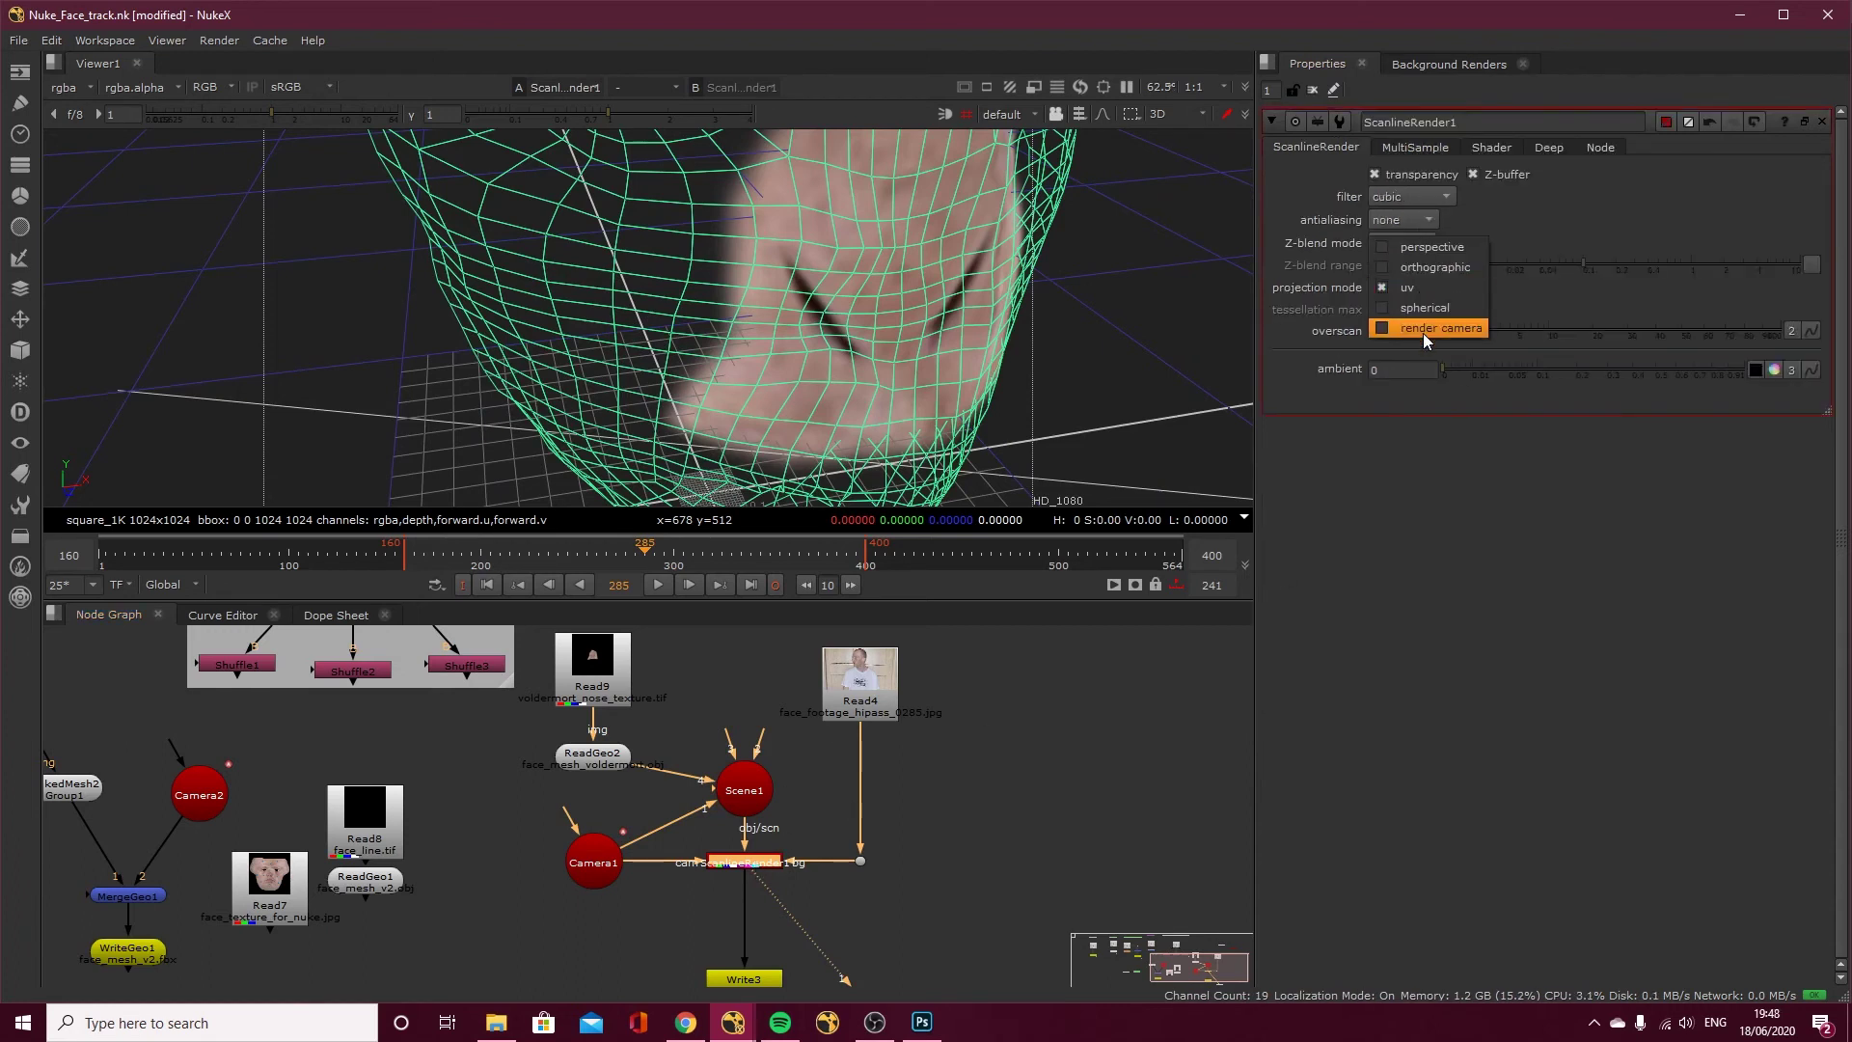
left_click(1425, 329)
Return the viewer to 2D at frame 235, framing the face and the render nodes.
key("Tab")
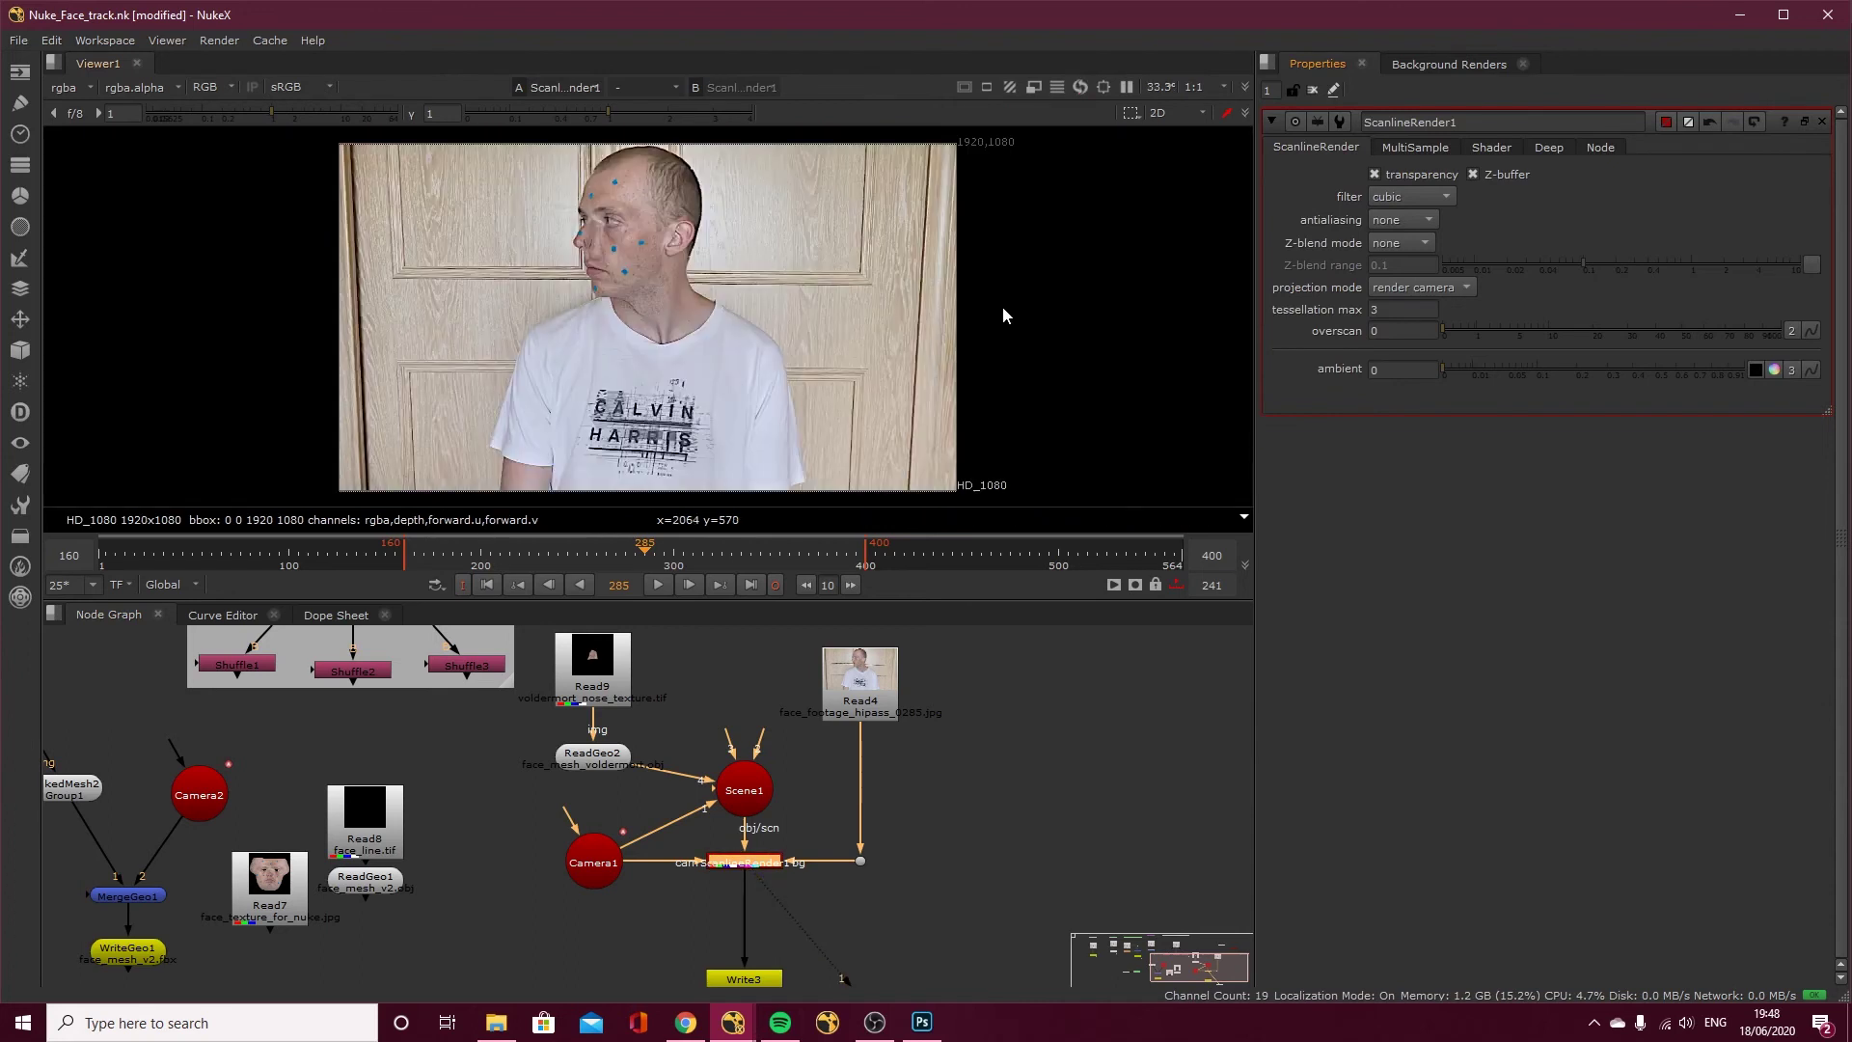
left_click(583, 554)
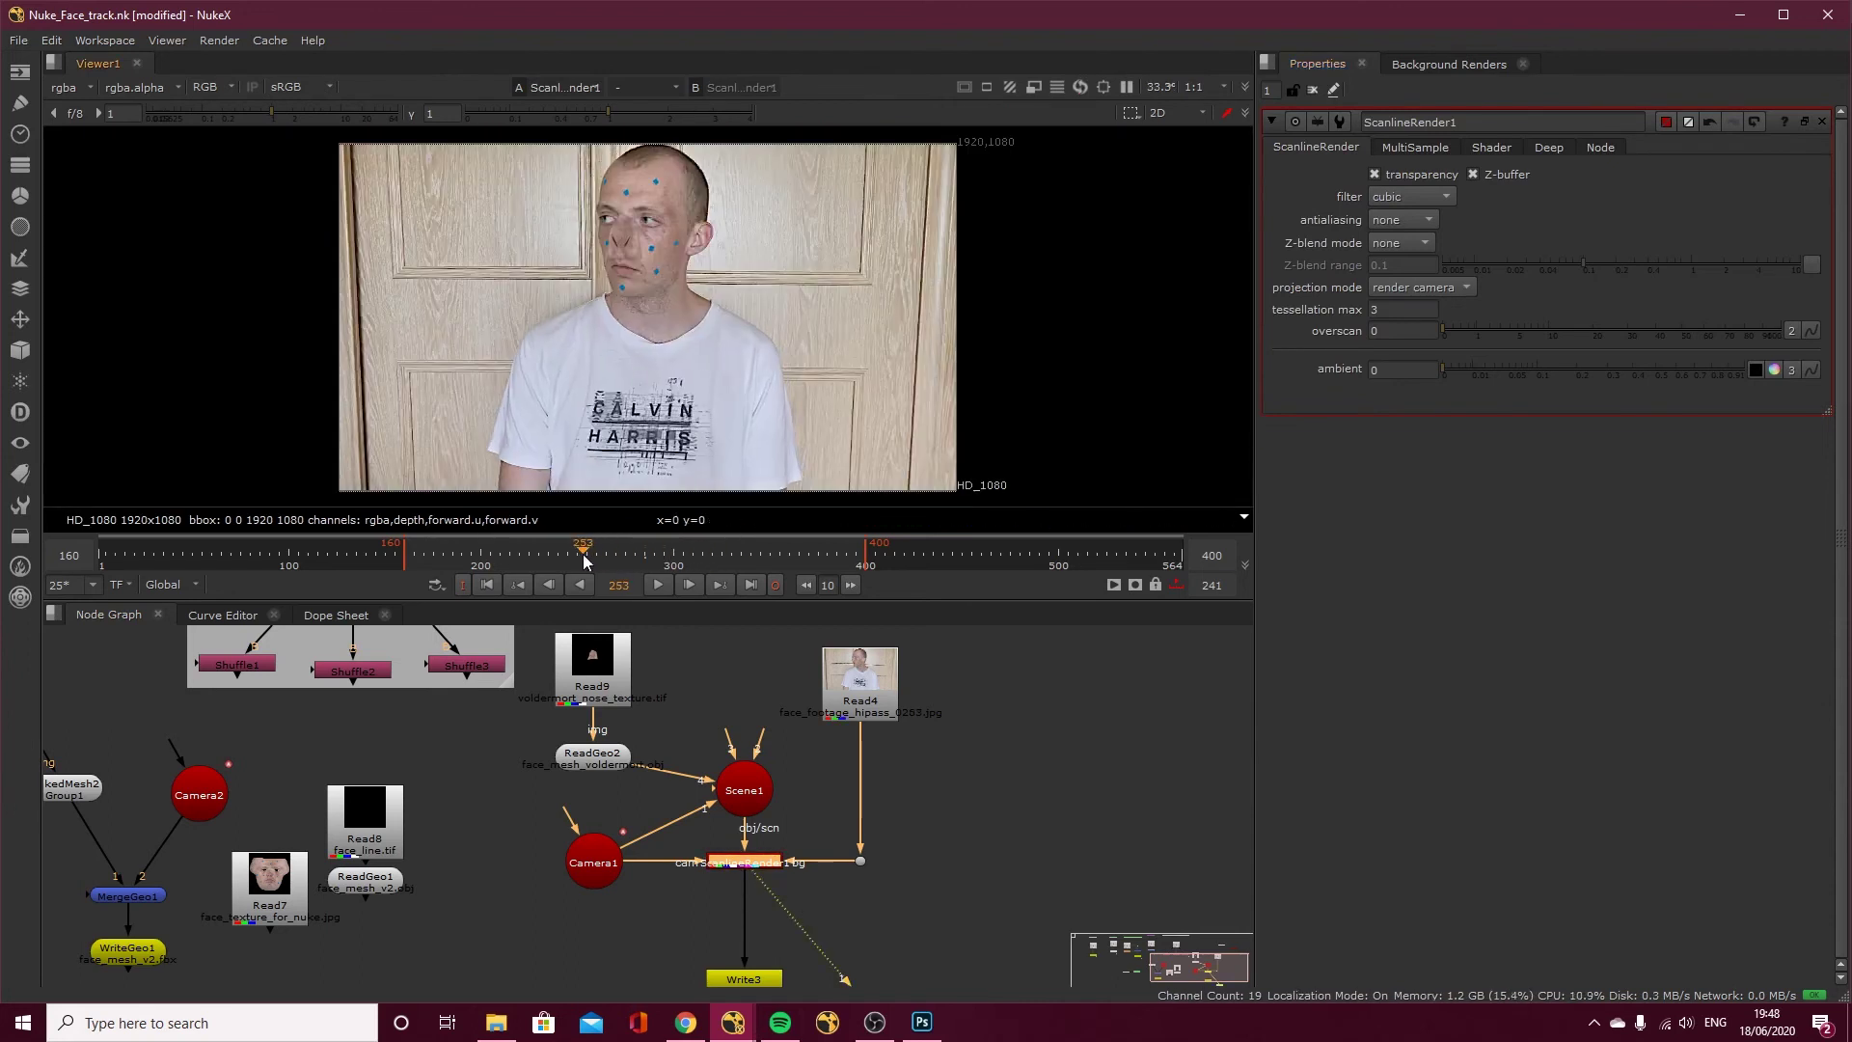
left_click(551, 558)
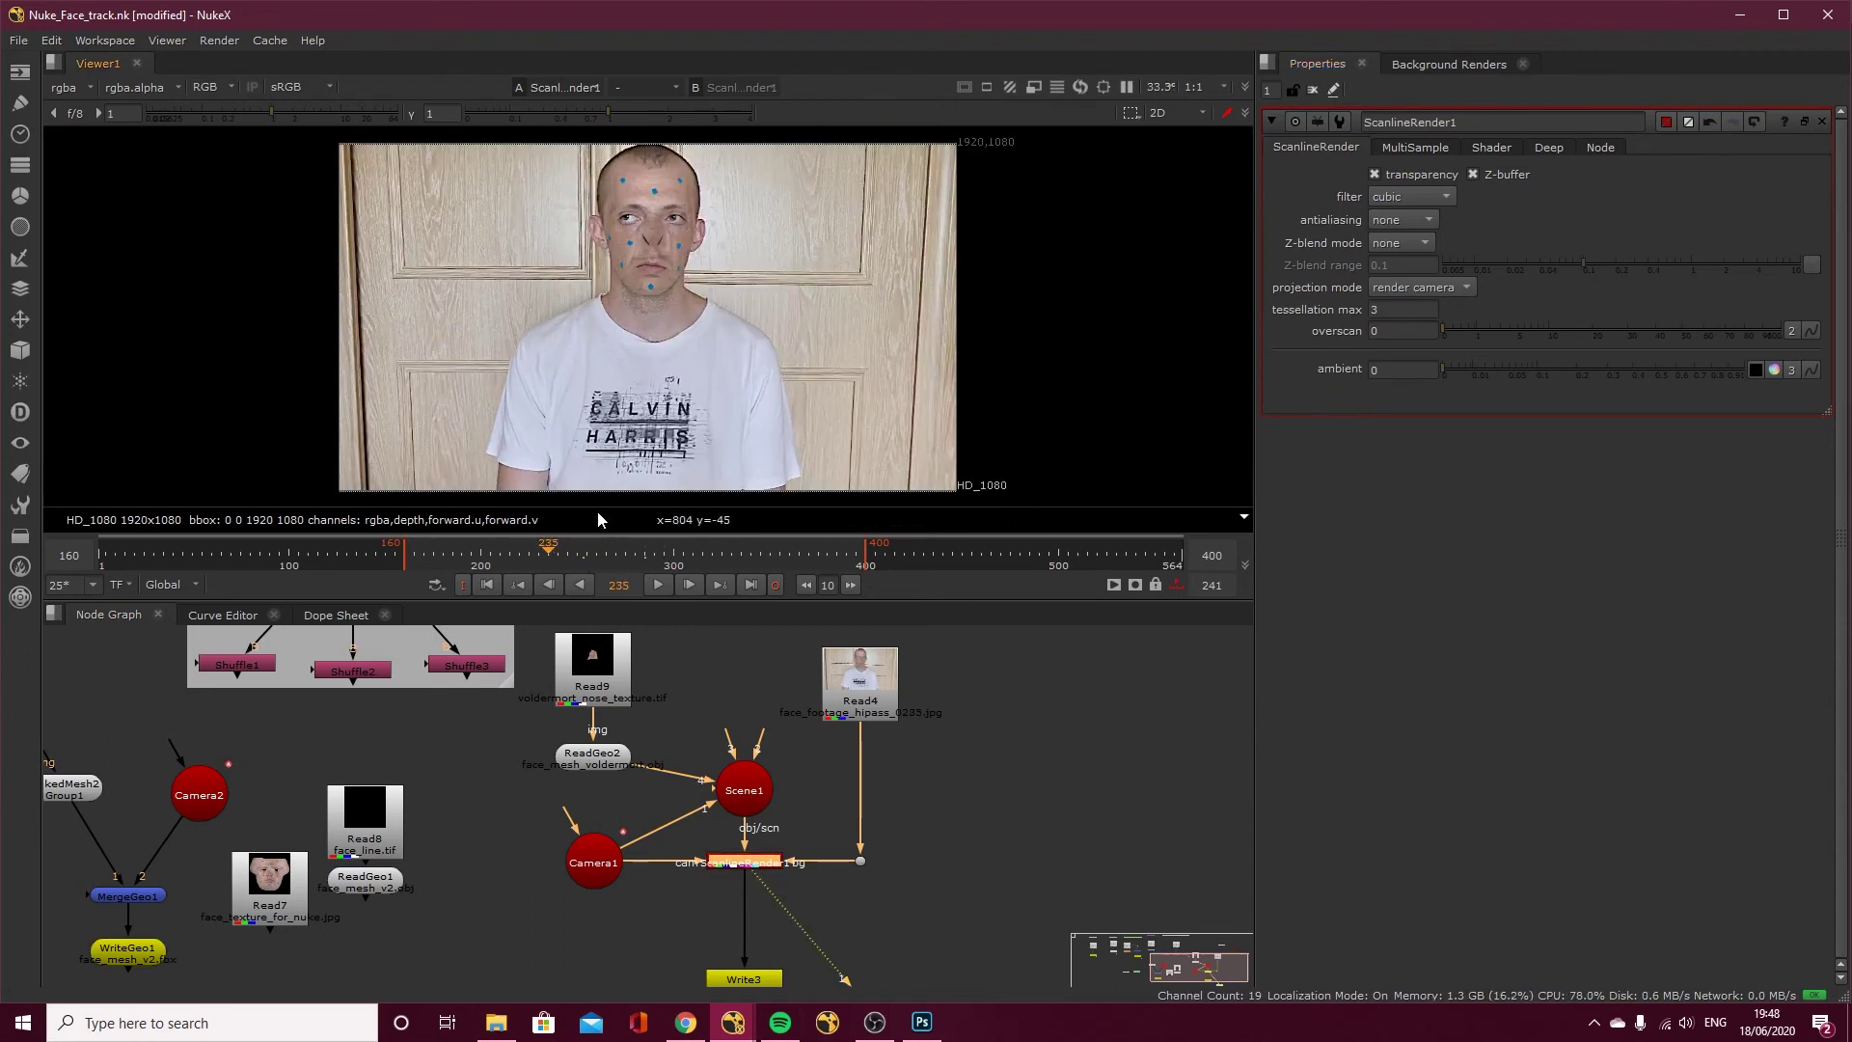
left_click_drag(605, 600, 606, 789)
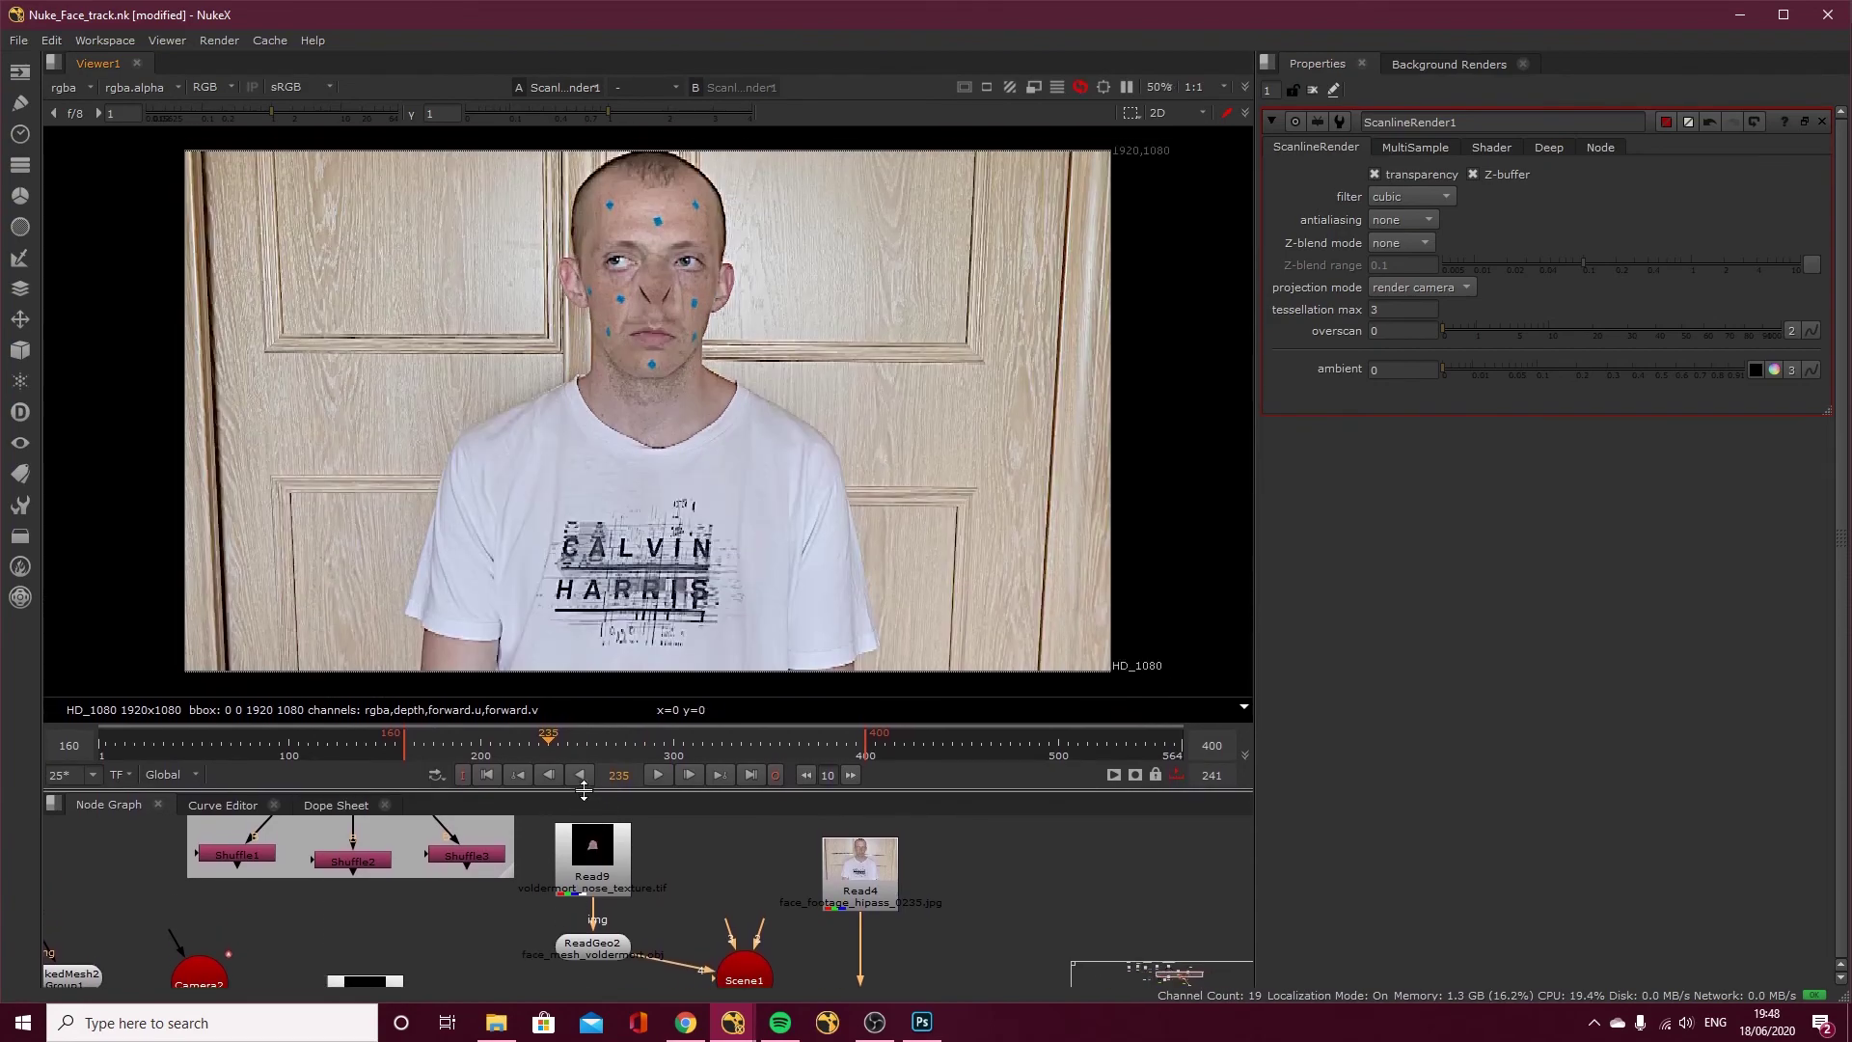
scroll(656, 300, "up", 2)
scroll(657, 287, "up", 2)
scroll(668, 397, "down", 1)
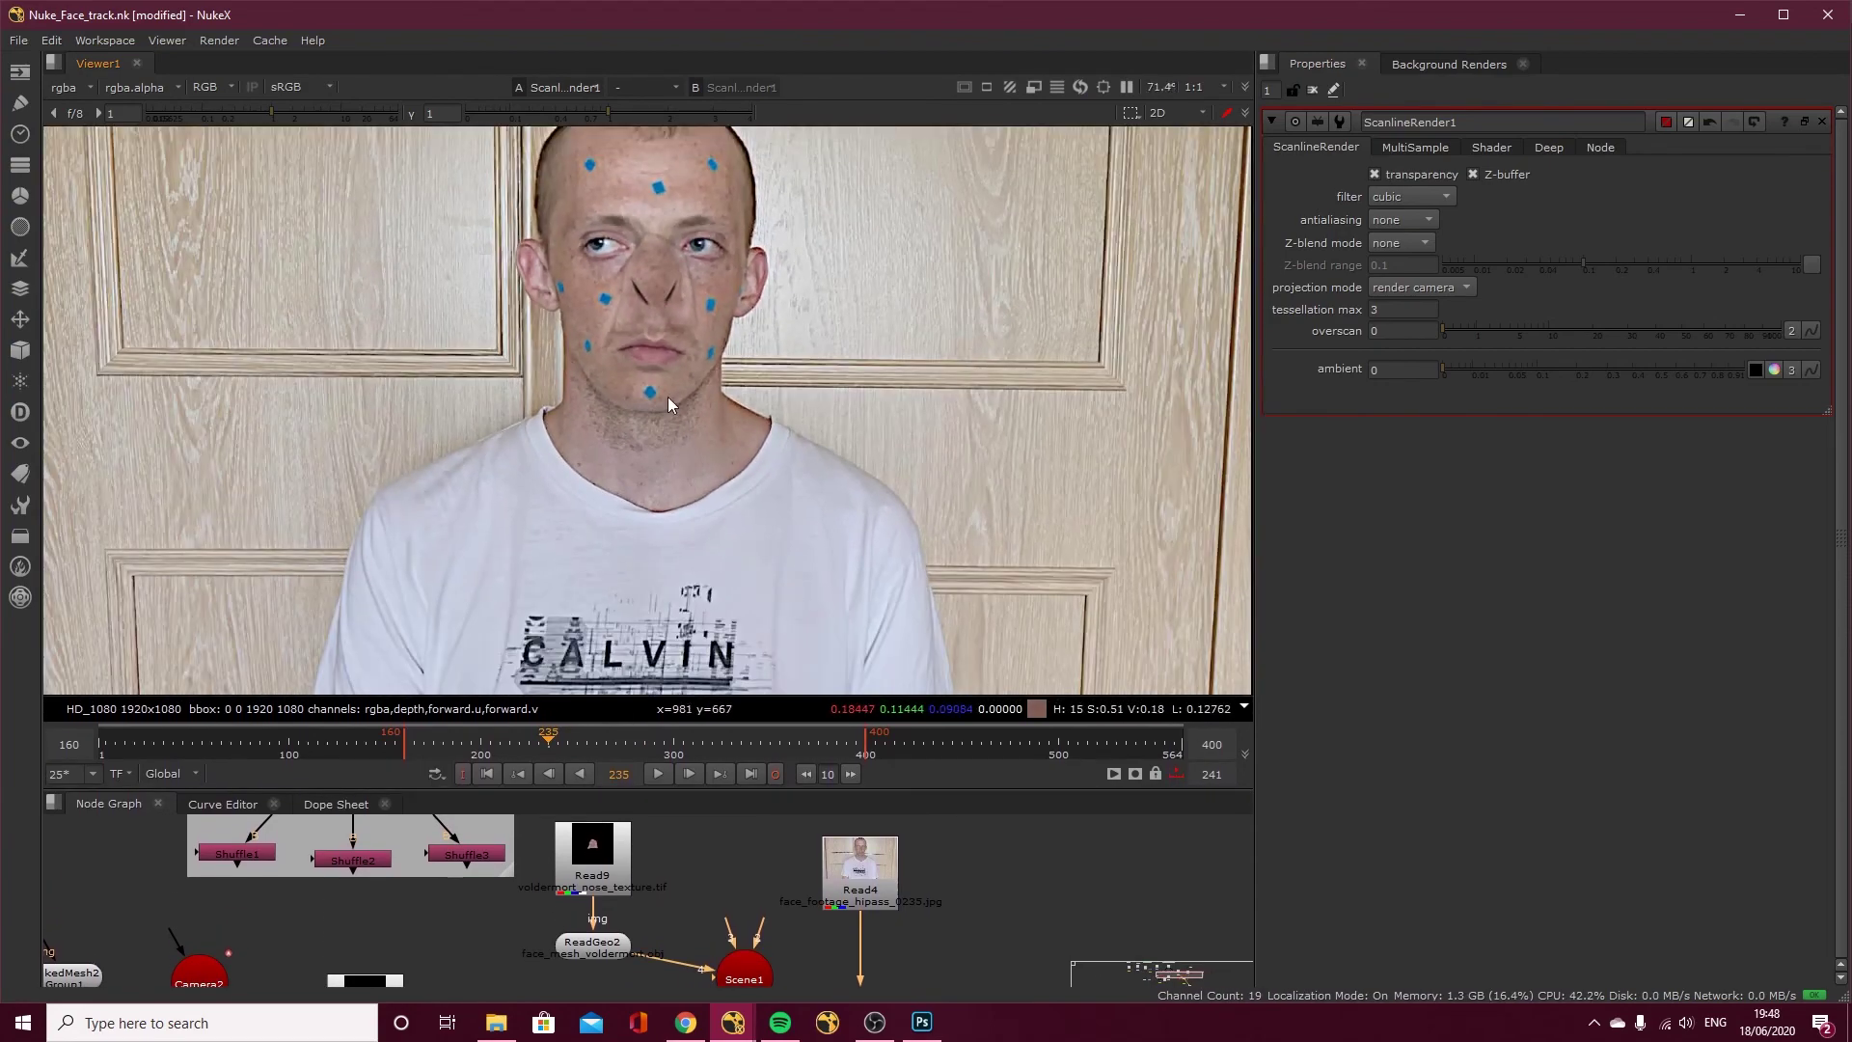
scroll(657, 247, "up", 2)
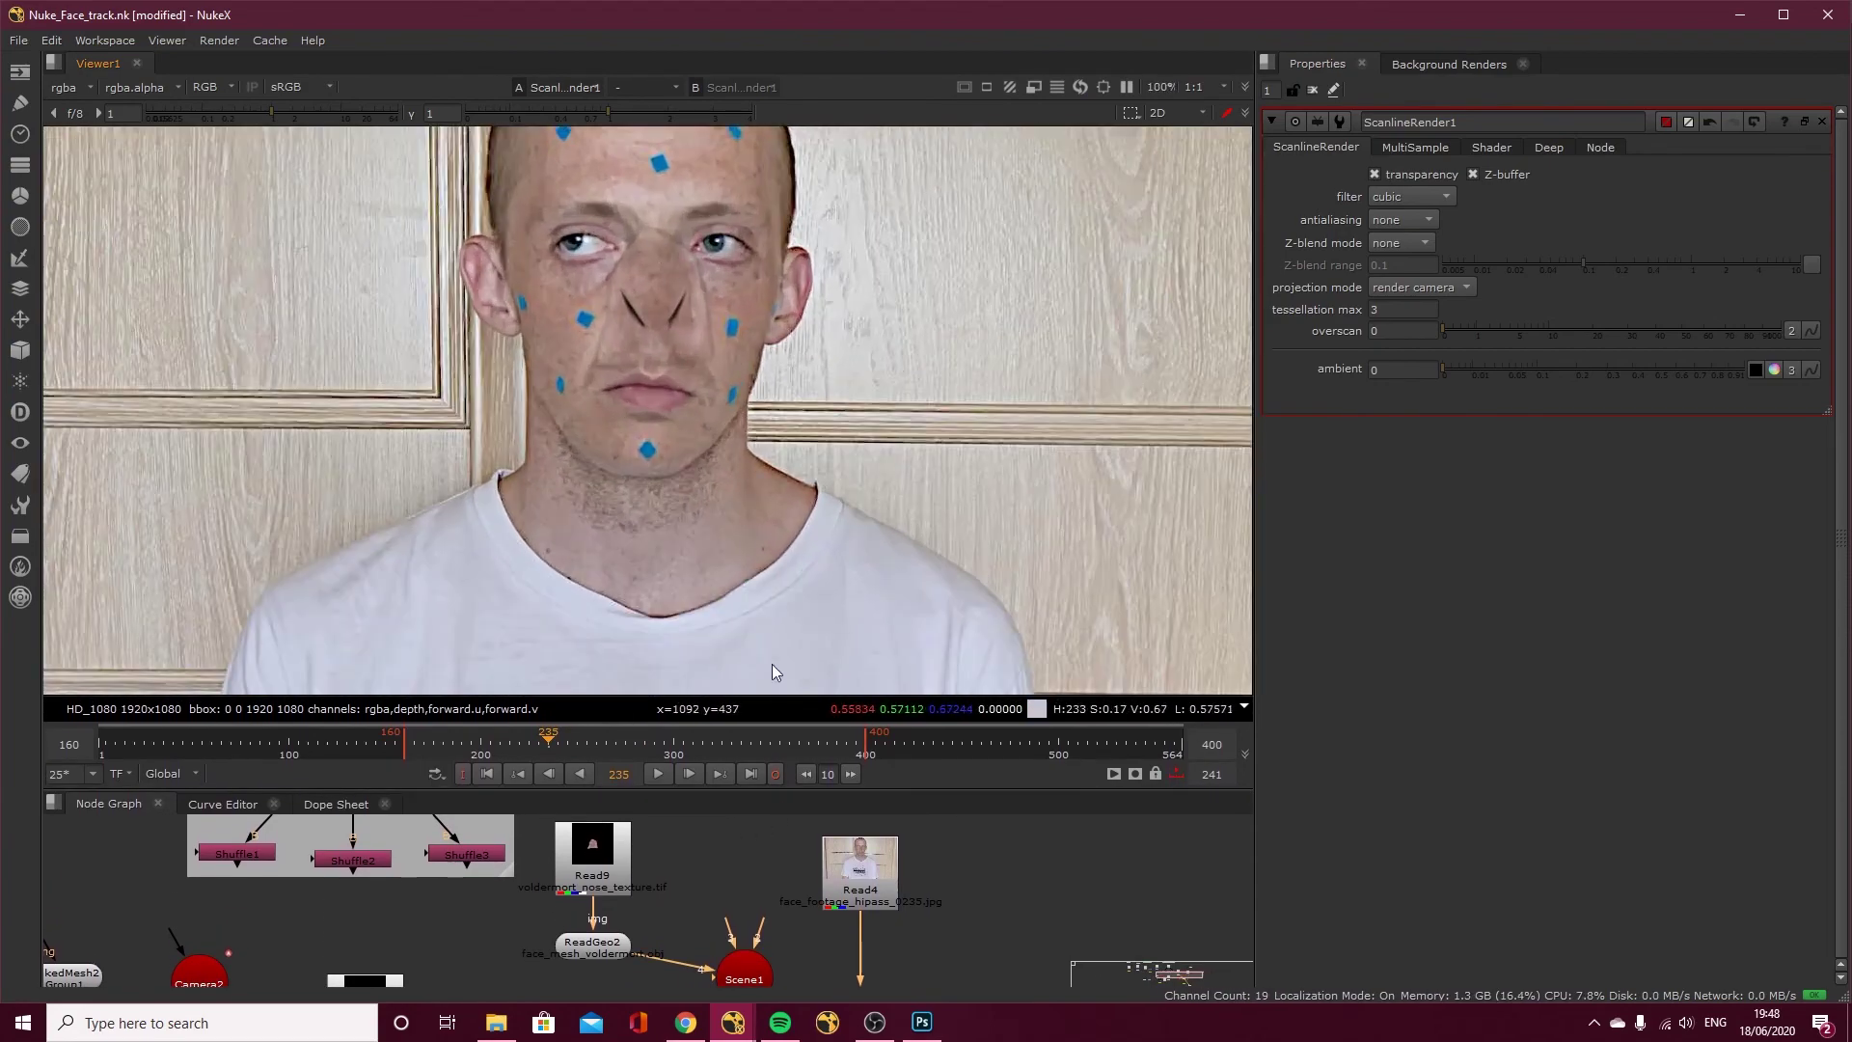
middle_click_drag(772, 664, 718, 572)
scroll(812, 900, "down", 4)
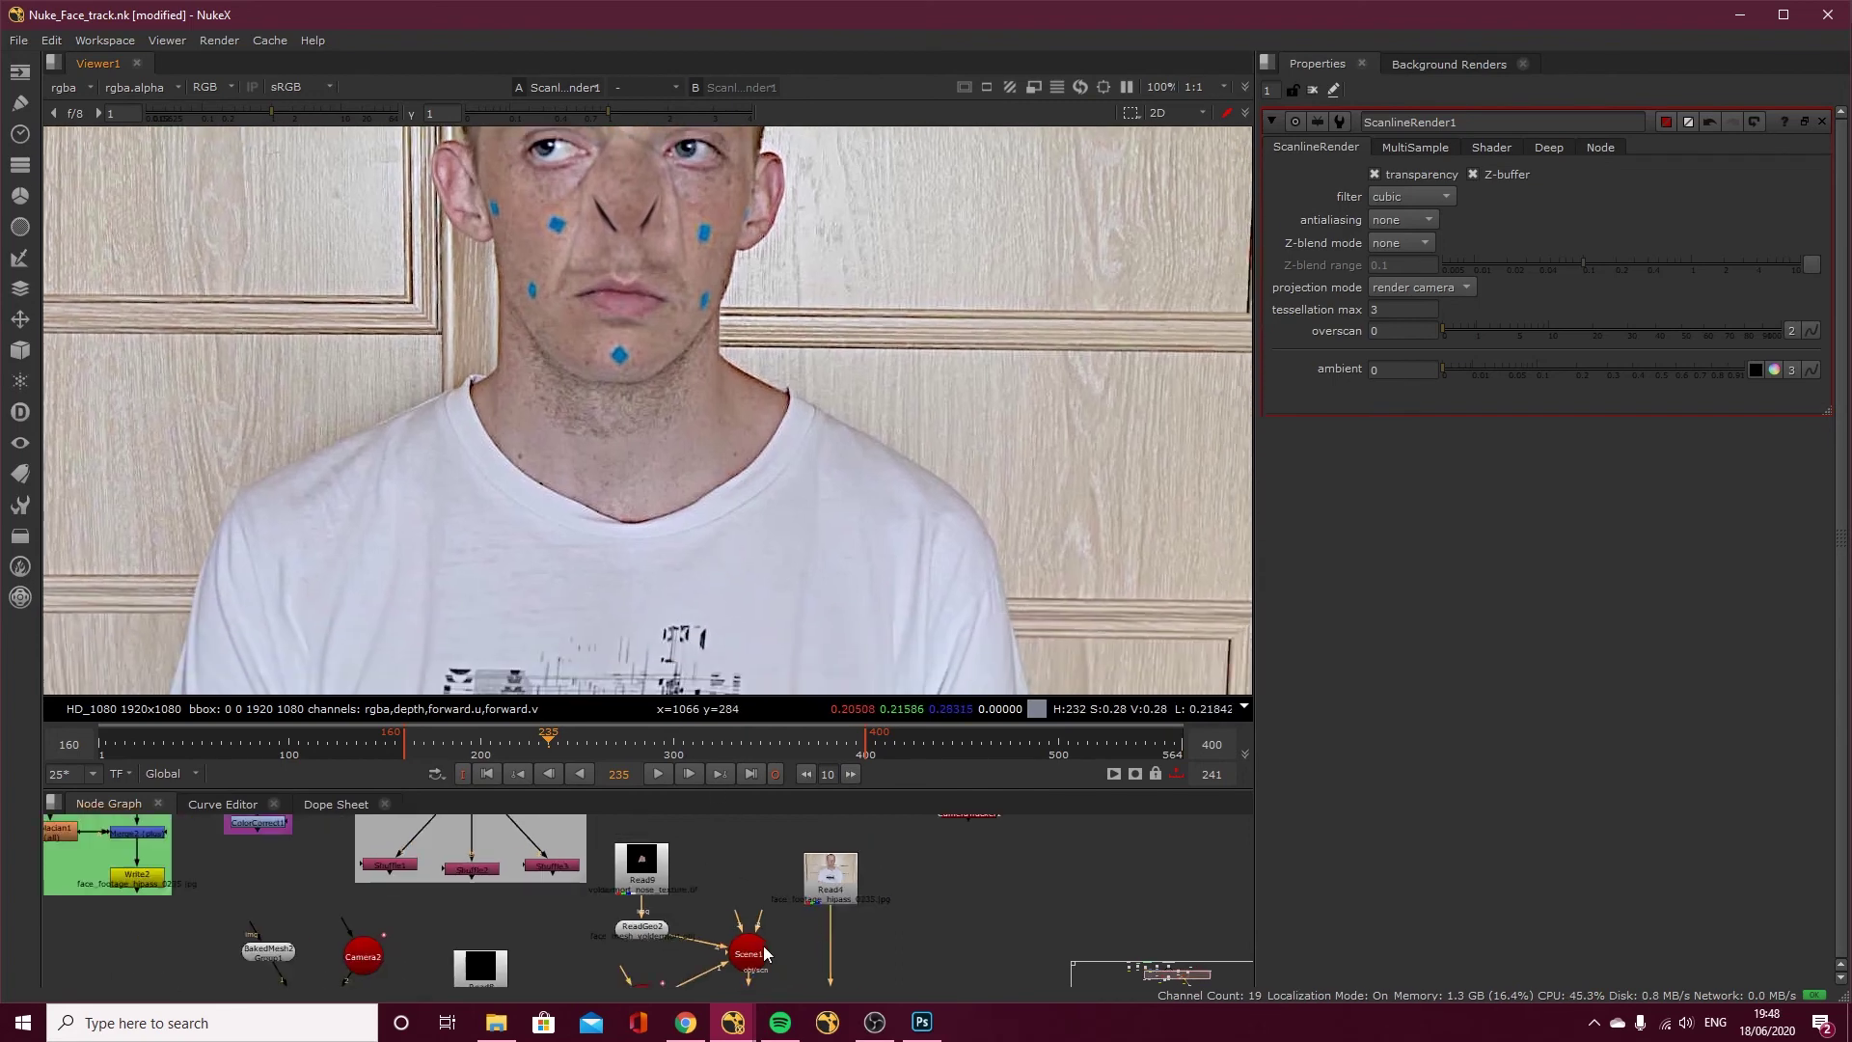
middle_click_drag(749, 841, 750, 872)
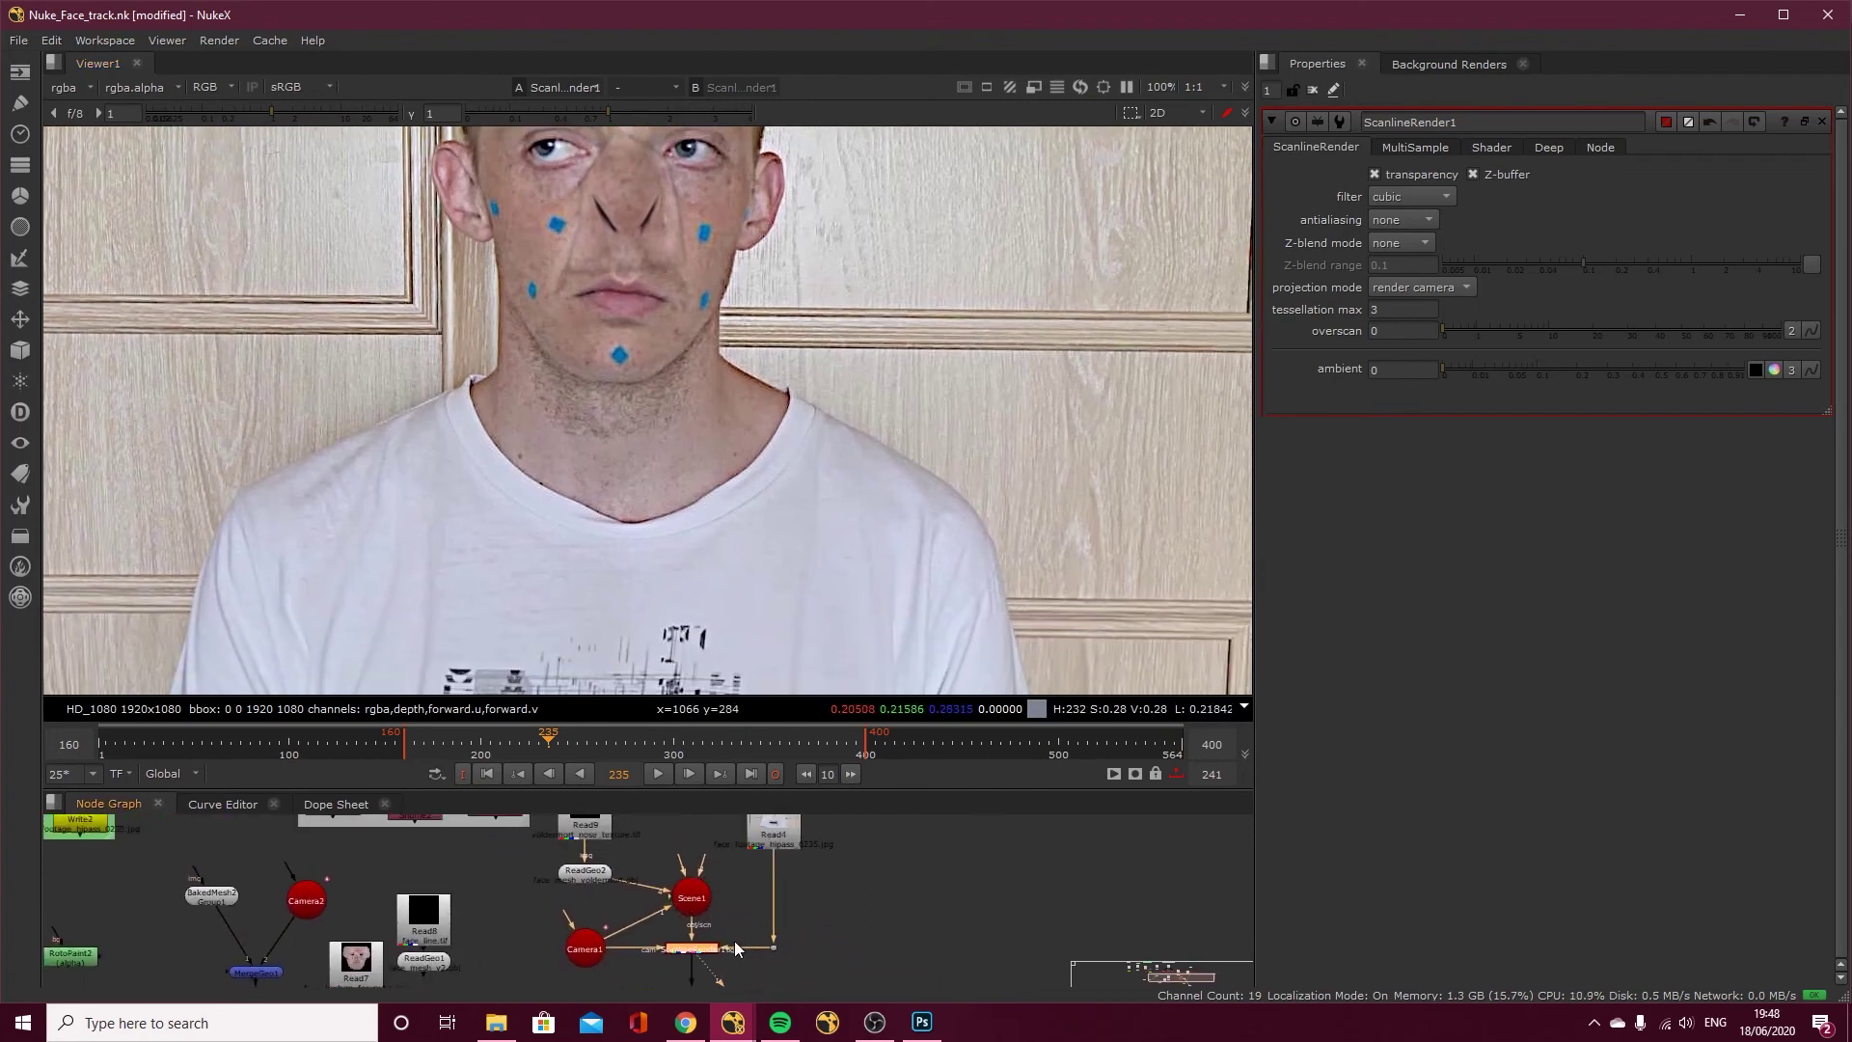
left_click_drag(705, 788, 668, 554)
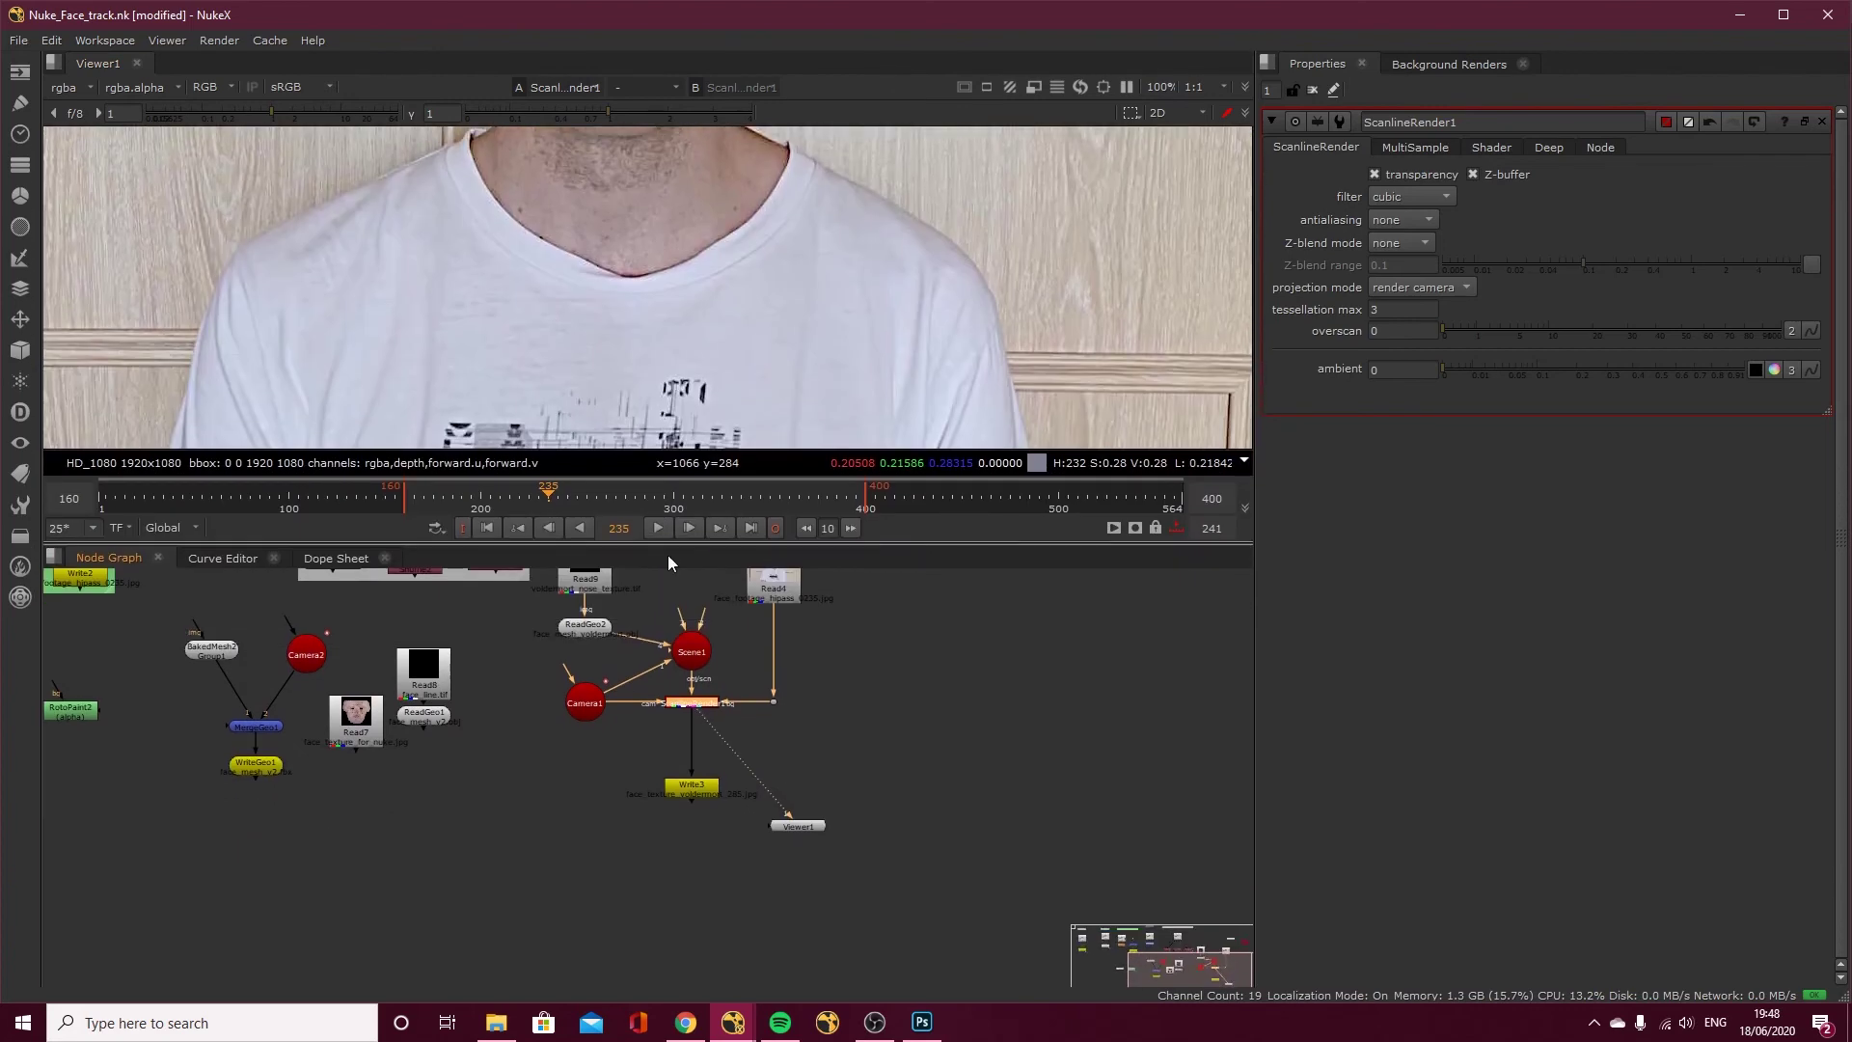
middle_click_drag(670, 579, 681, 658)
scroll(697, 755, "up", 3)
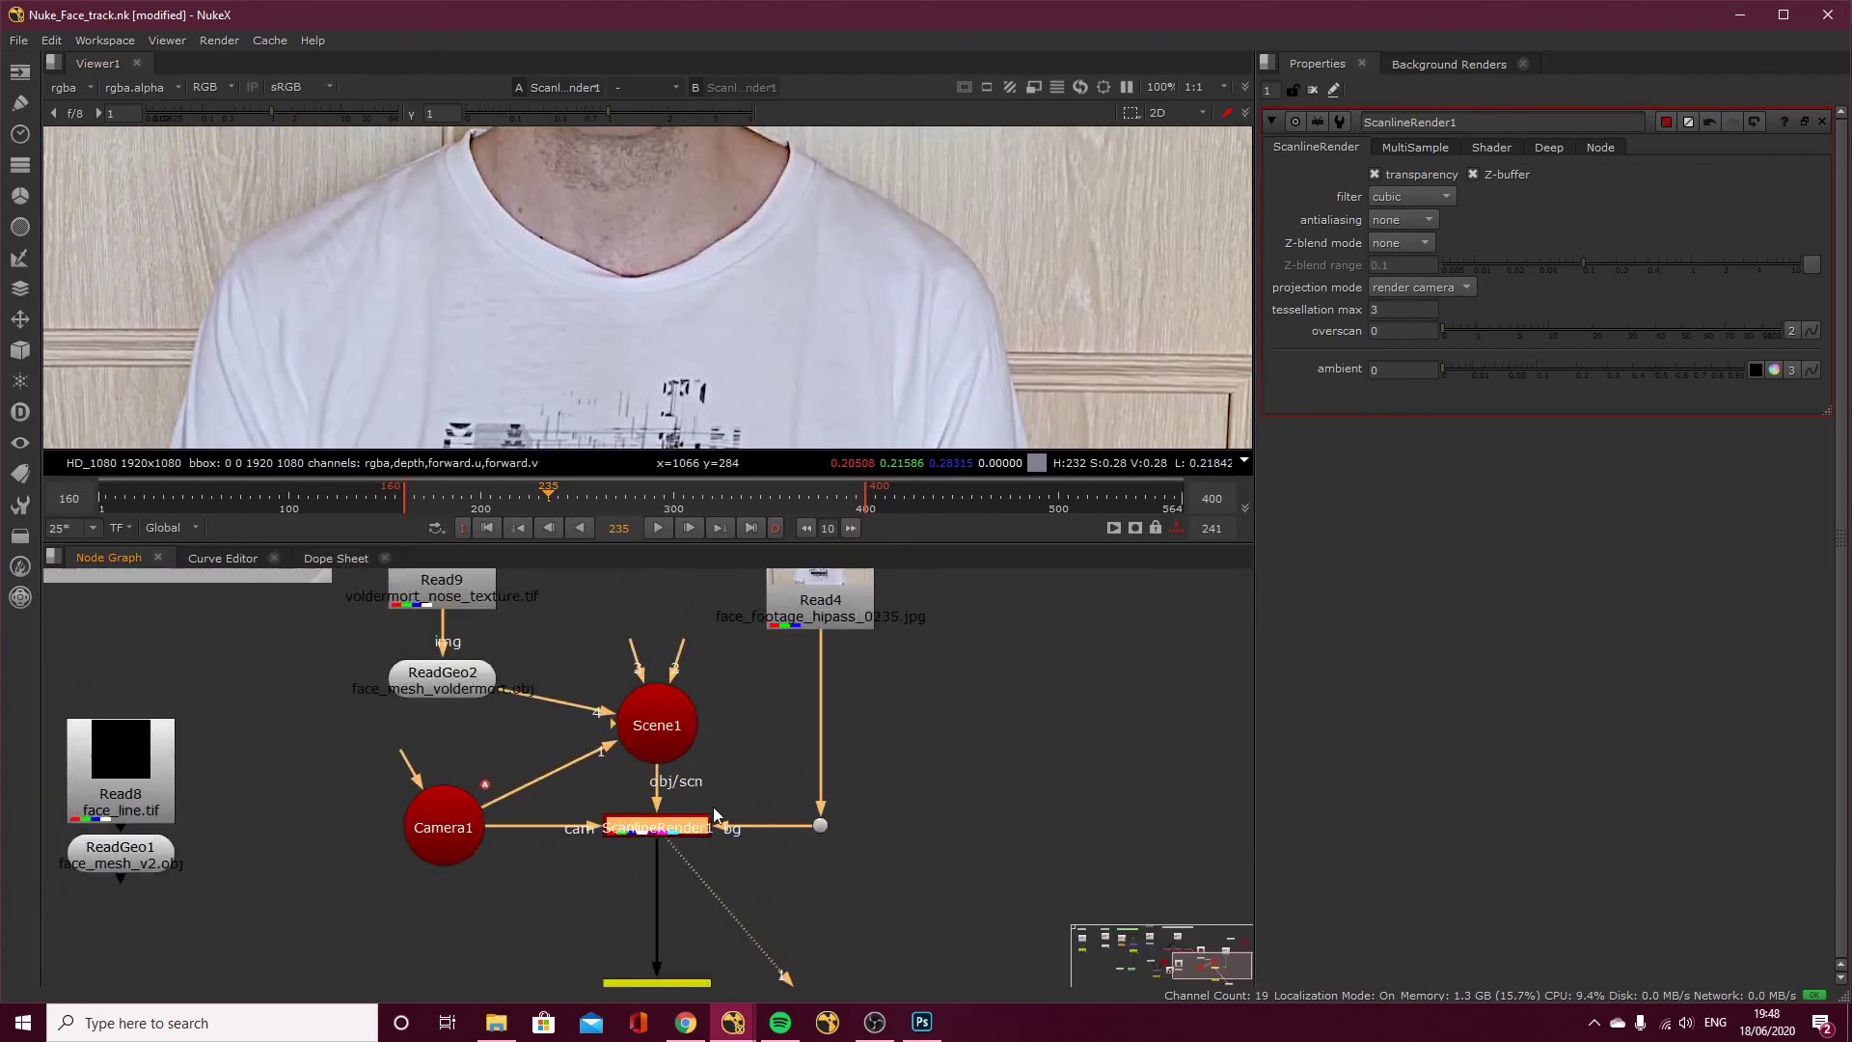
Unhook the footage from the render background, delete its Dot, and add a Merge node.
left_click_drag(784, 826, 824, 820)
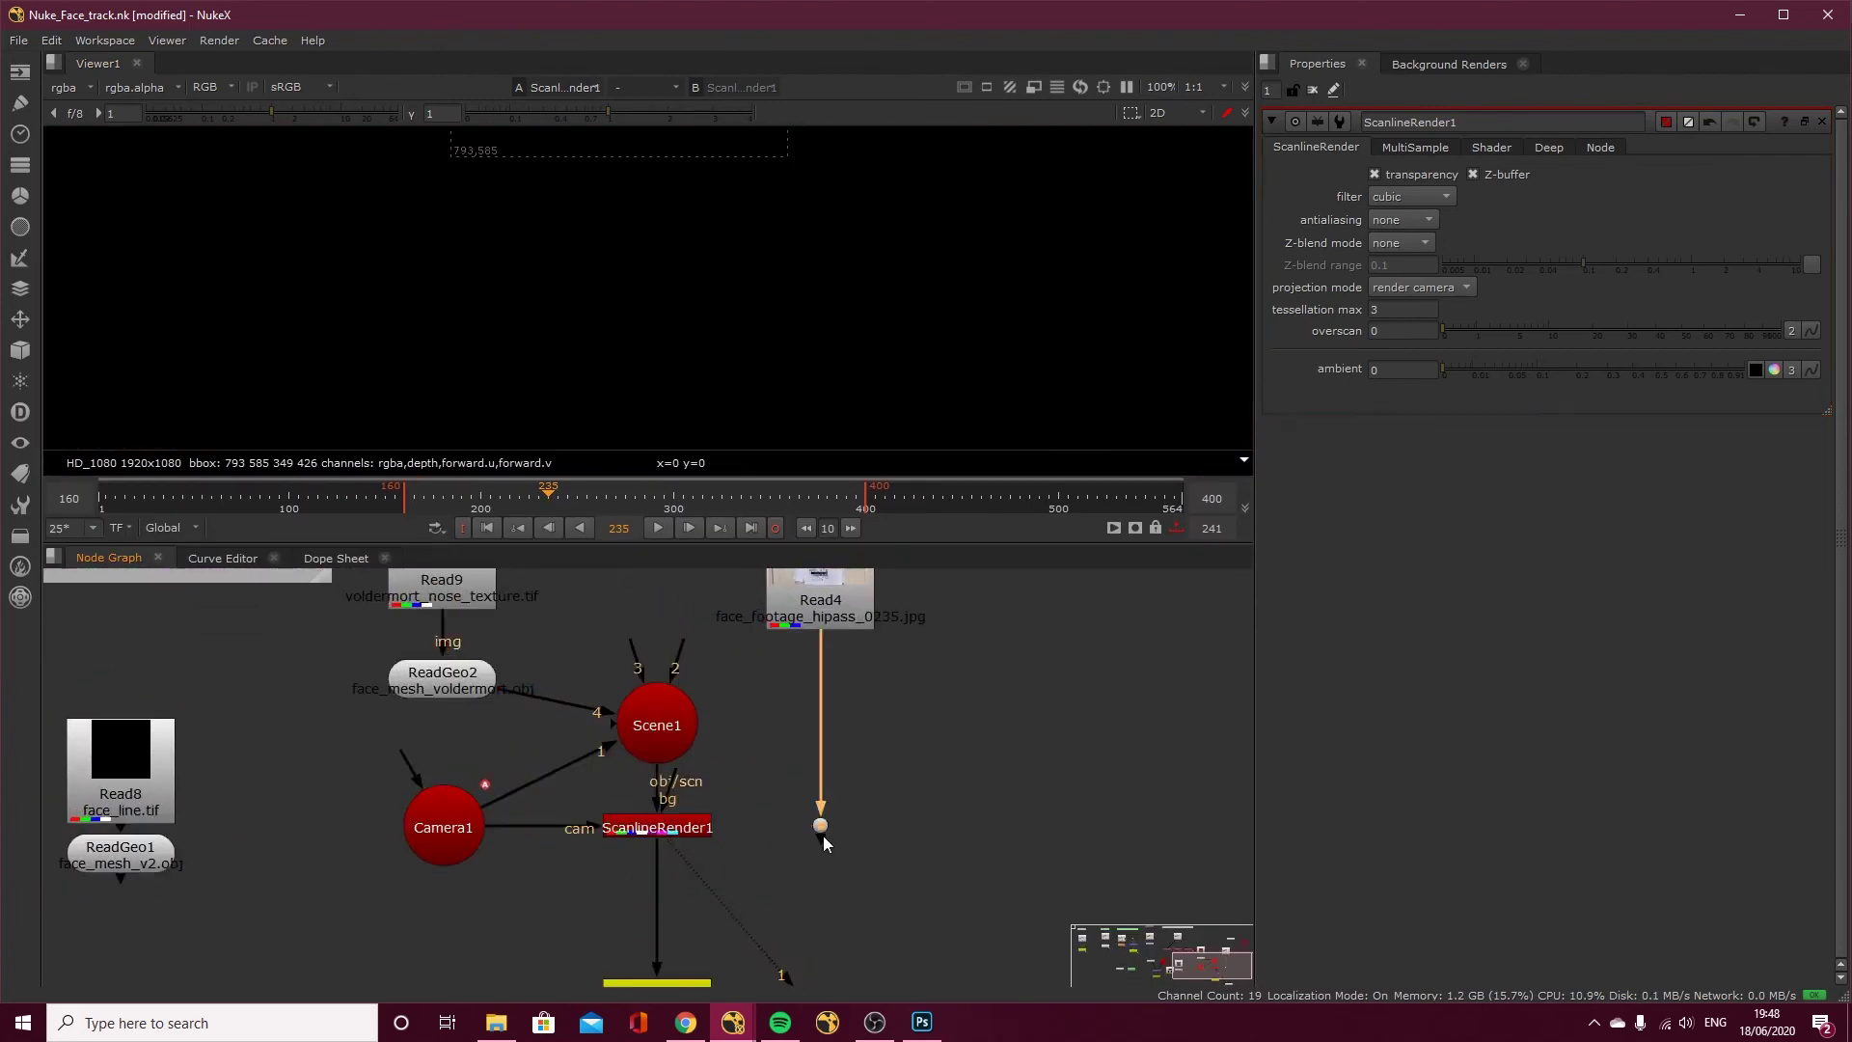
key("Delete")
left_click(804, 859)
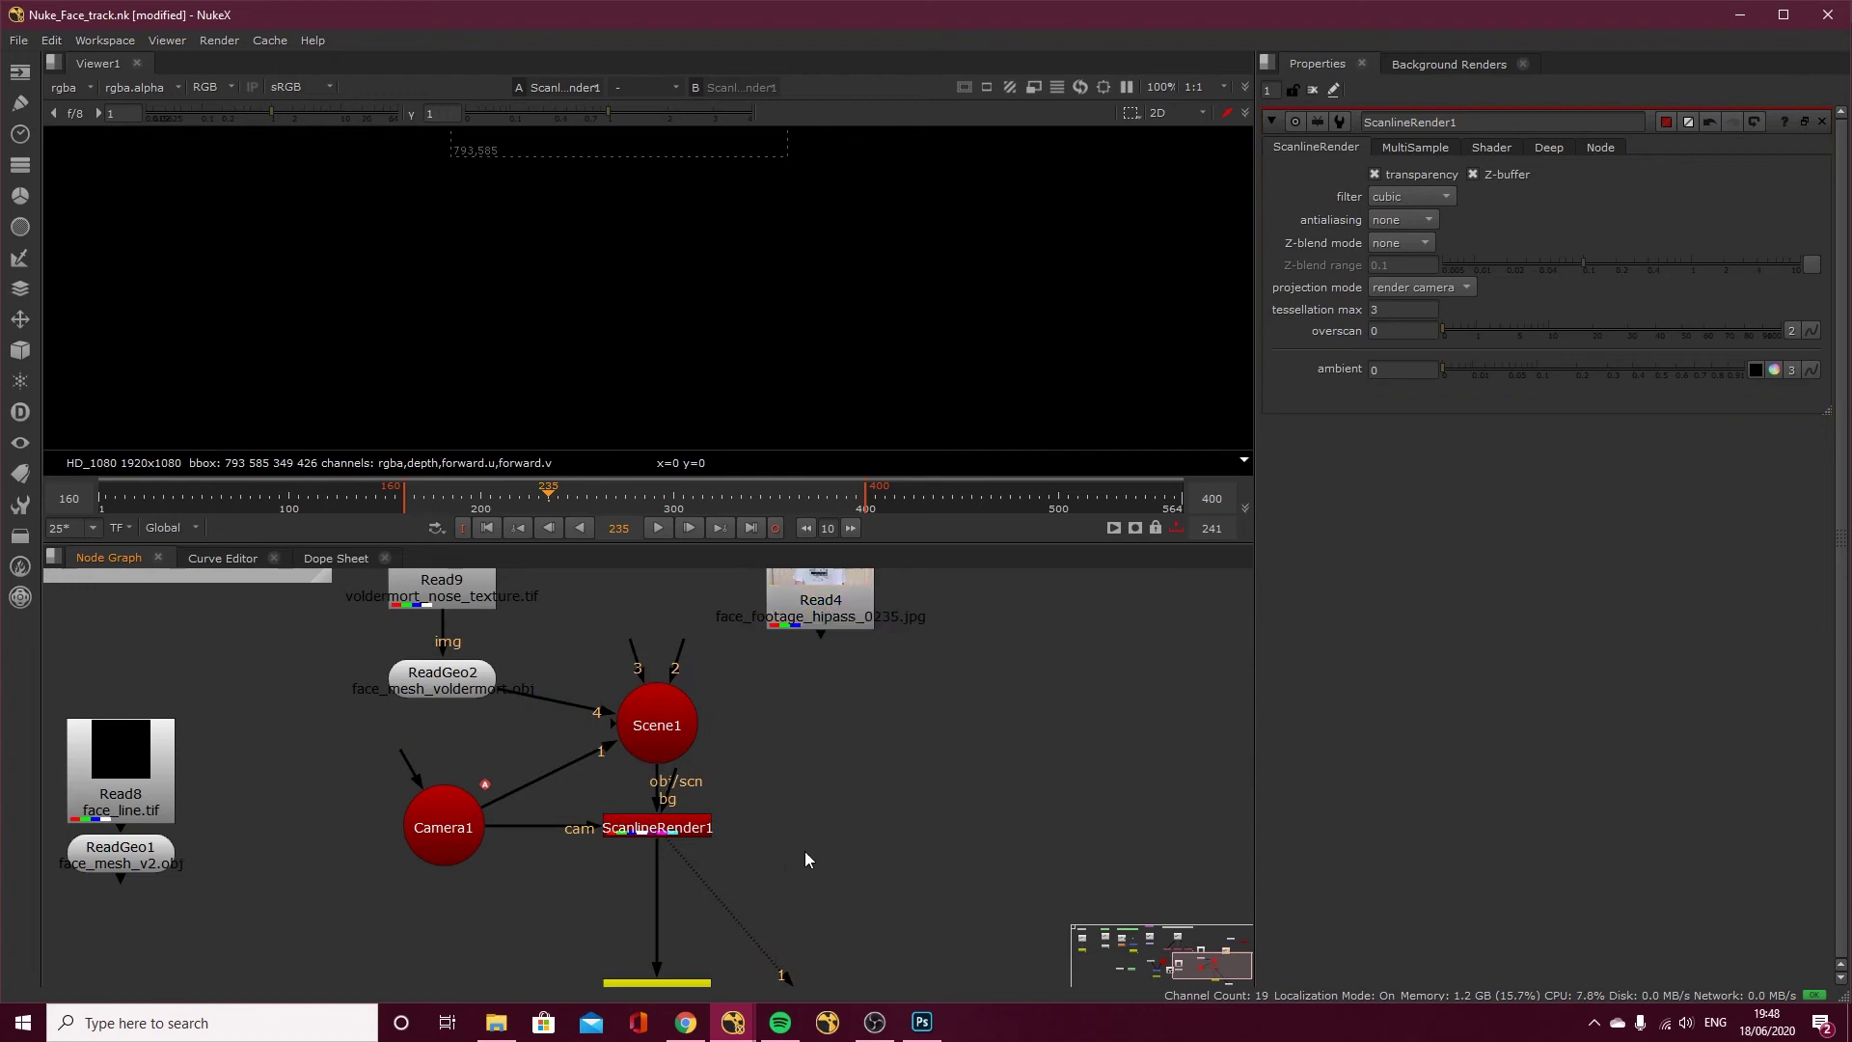
key("m")
left_click_drag(762, 809, 685, 822)
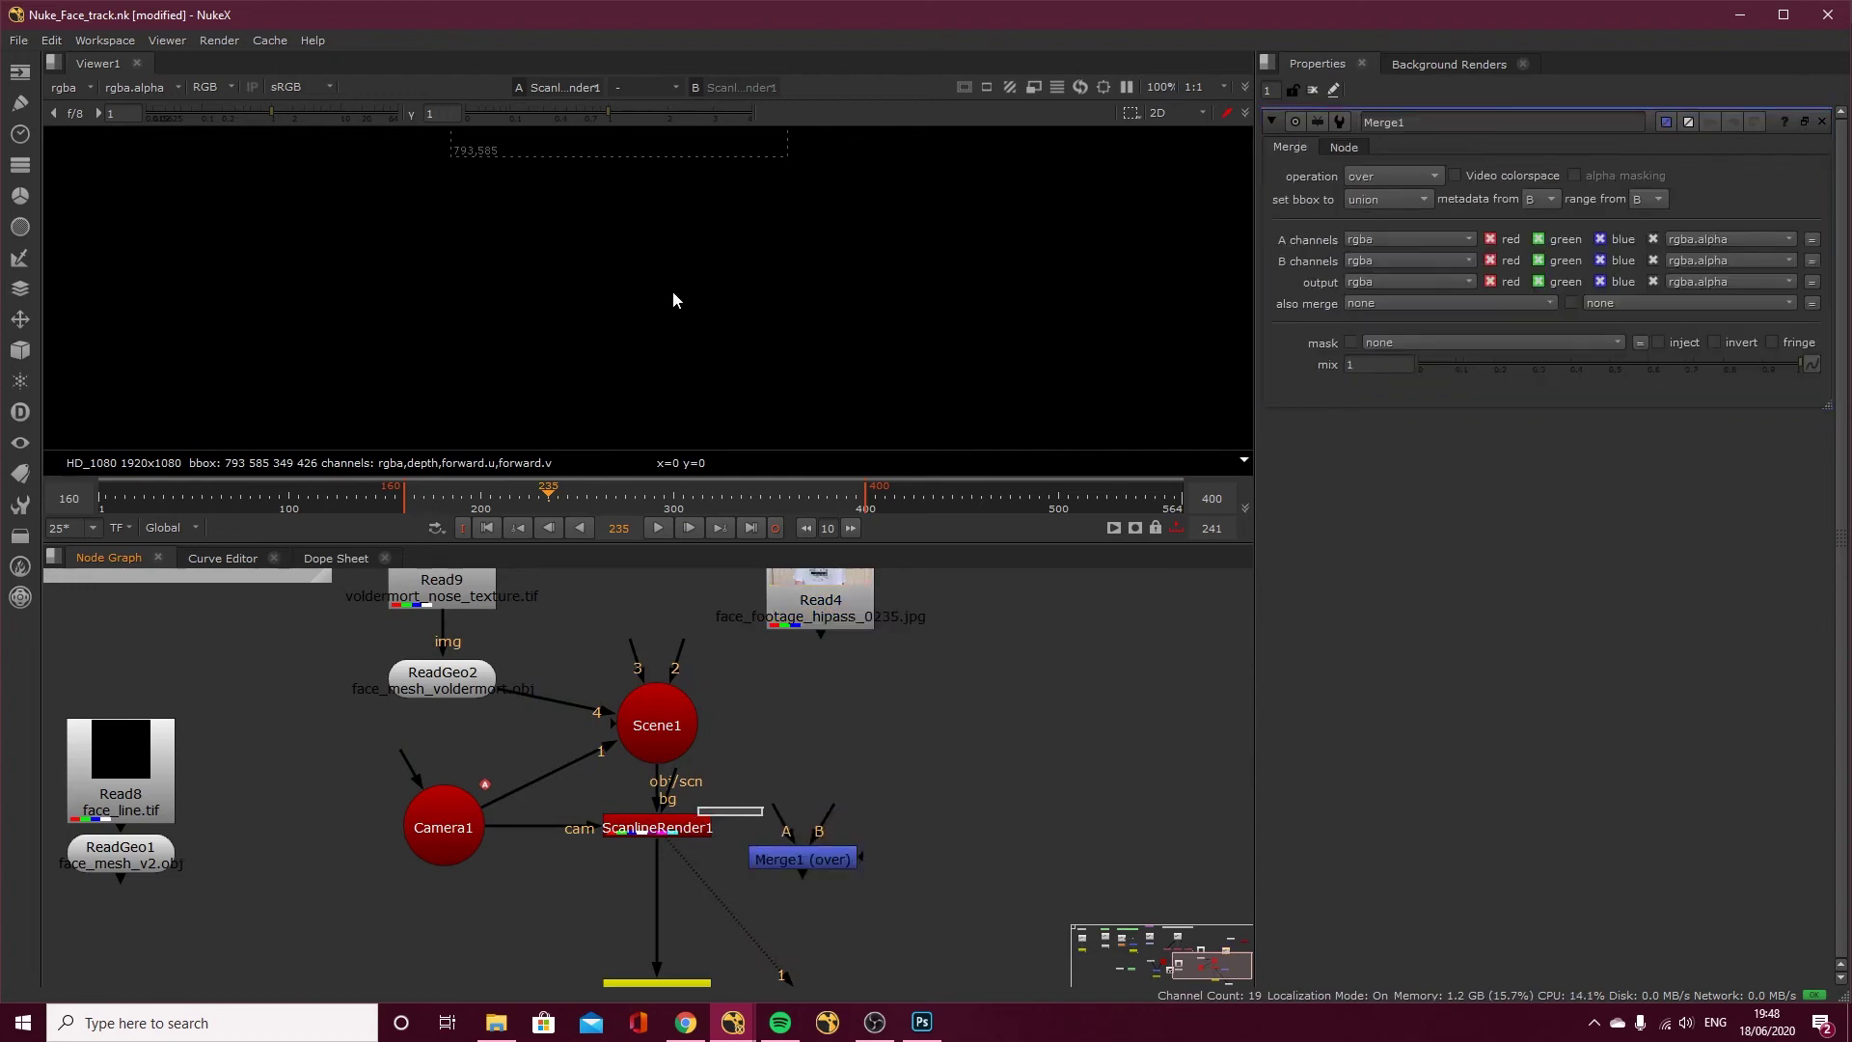
Connect ScanlineRender1 to Merge1's A input and Read4 to B, then view Merge1.
scroll(685, 313, "down", 5)
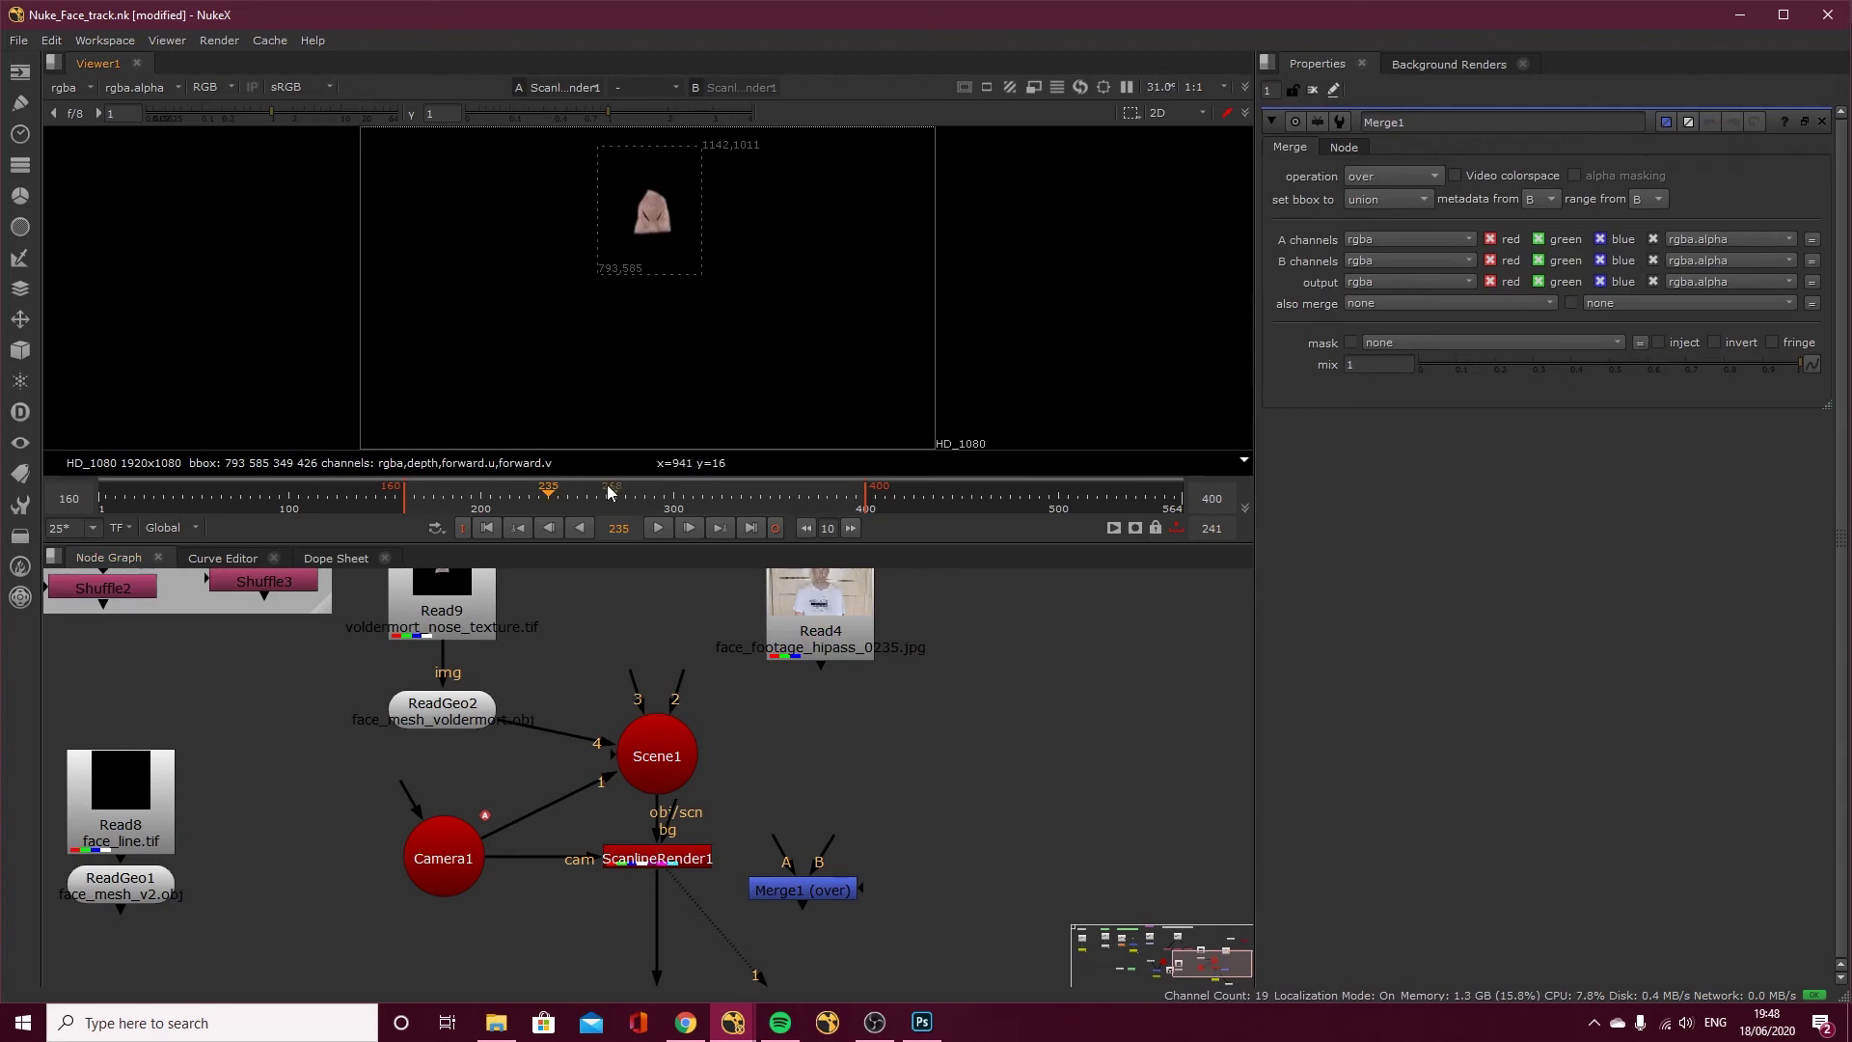
left_click_drag(606, 487, 579, 496)
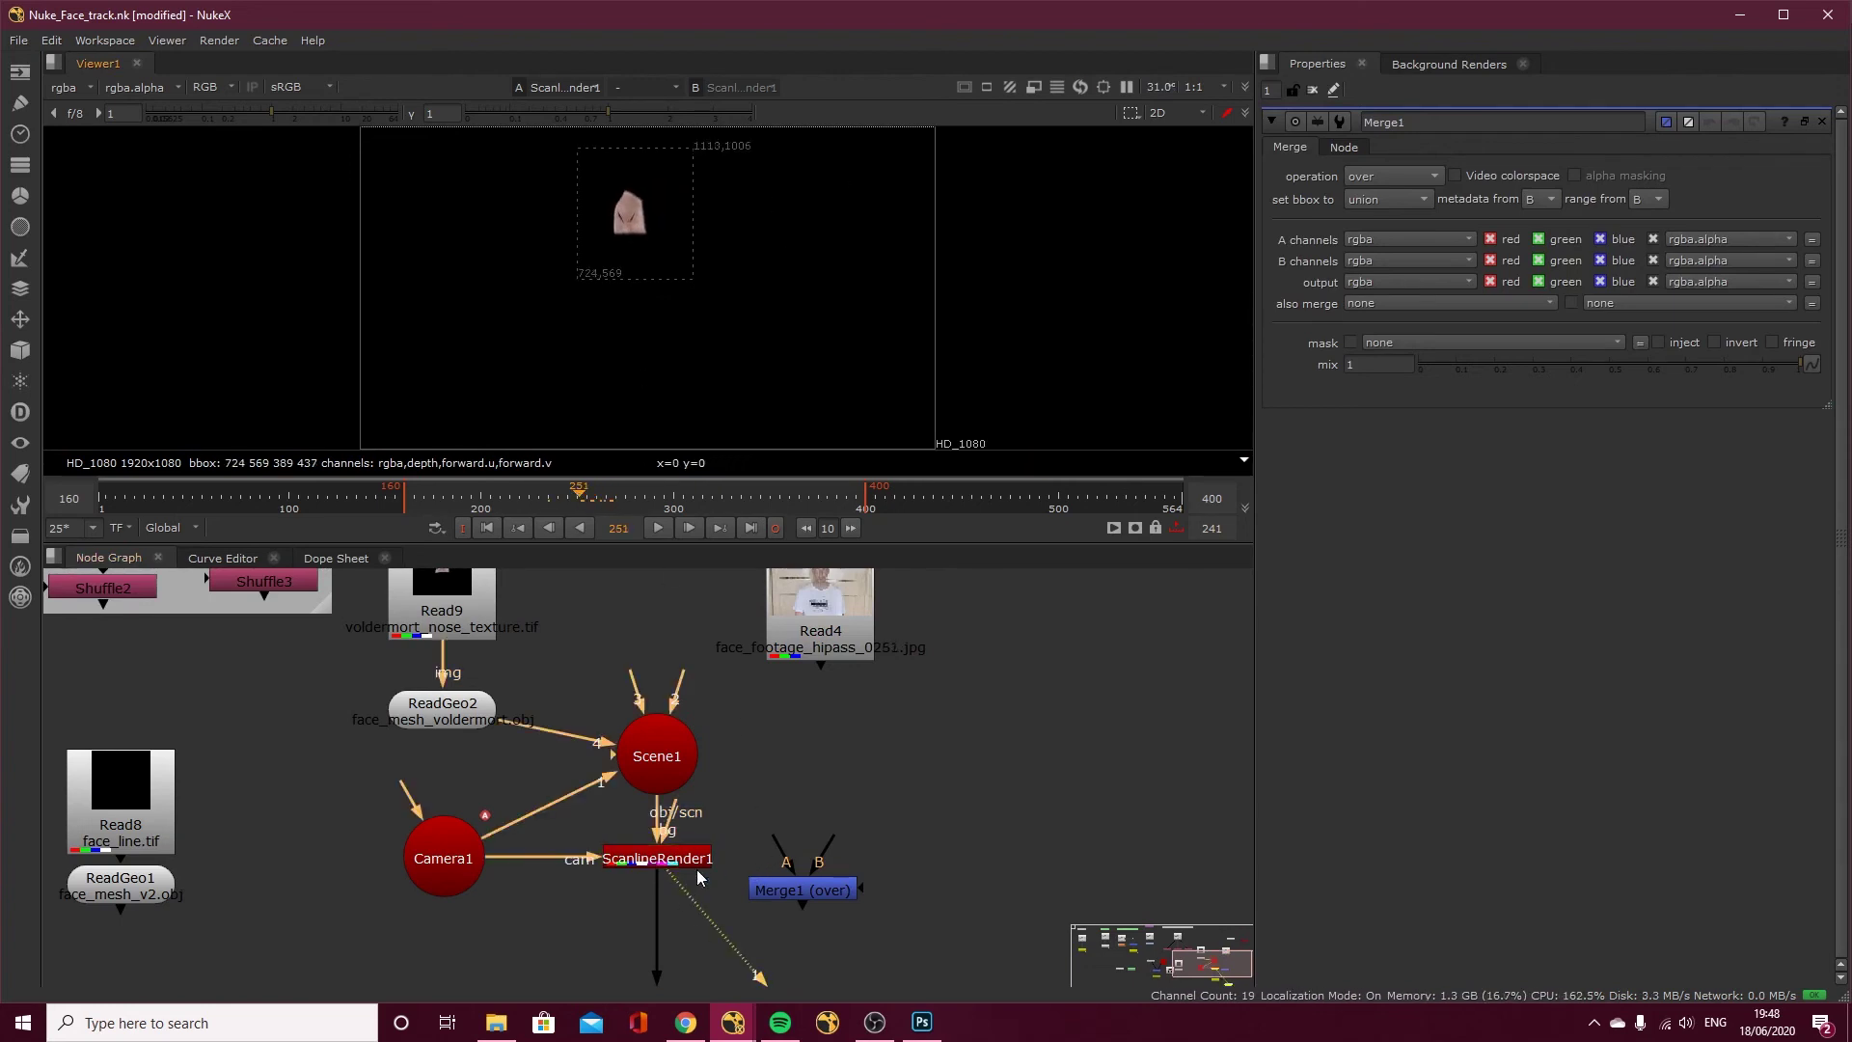
left_click_drag(778, 866, 809, 639)
left_click_drag(830, 836, 820, 666)
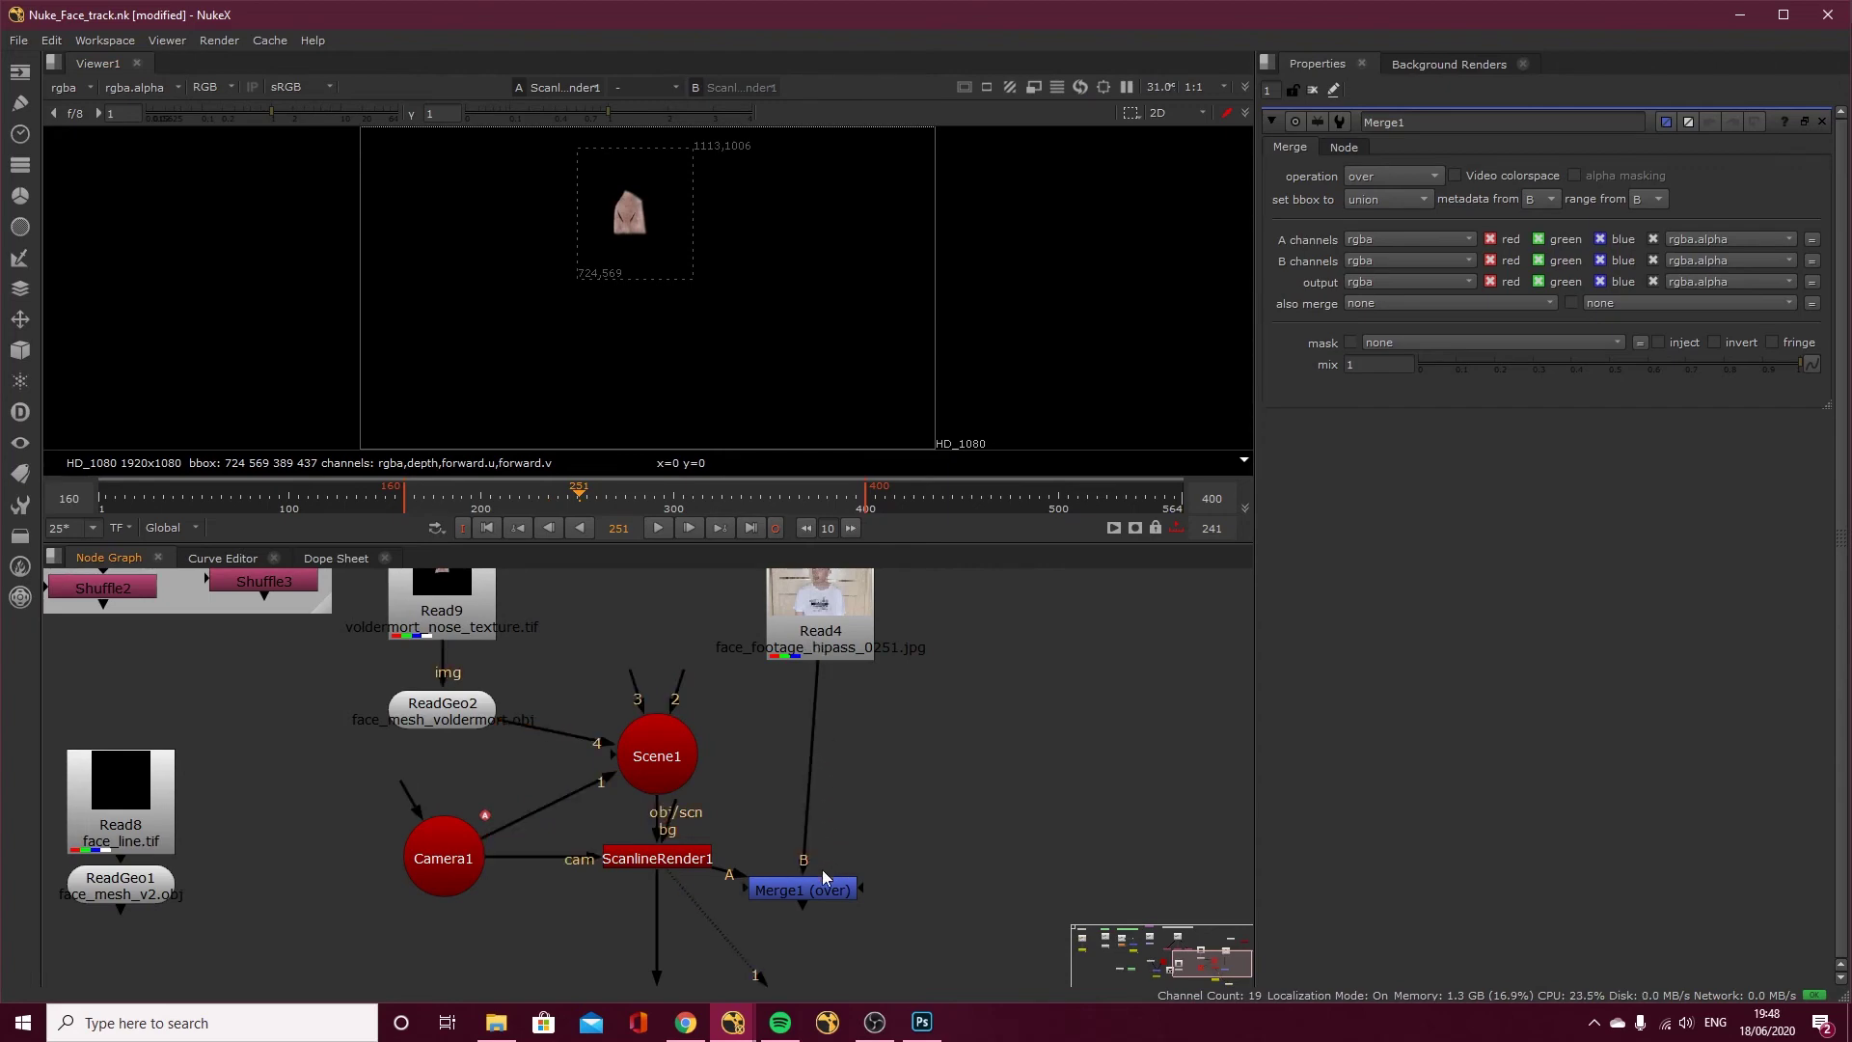
left_click_drag(805, 891, 822, 862)
key("1")
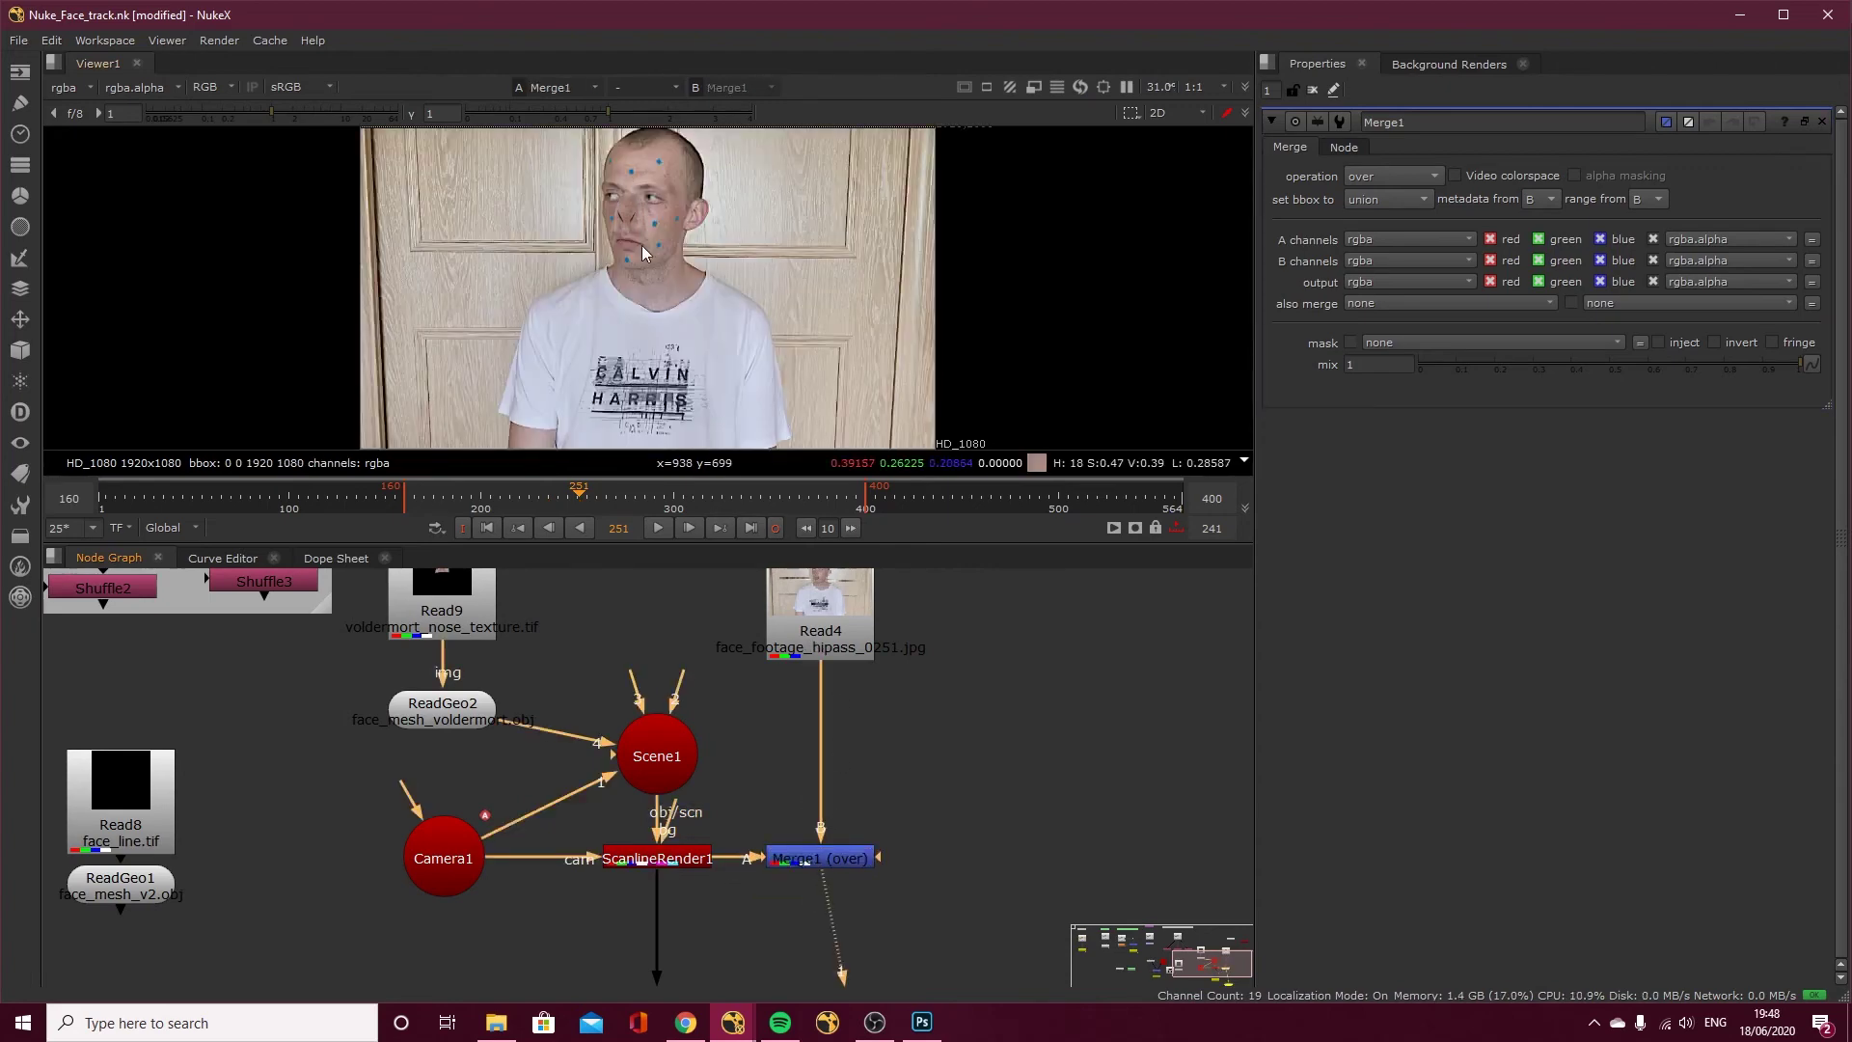
Enable Video colorspace on Merge1 and return to an earlier frame.
scroll(637, 206, "up", 3)
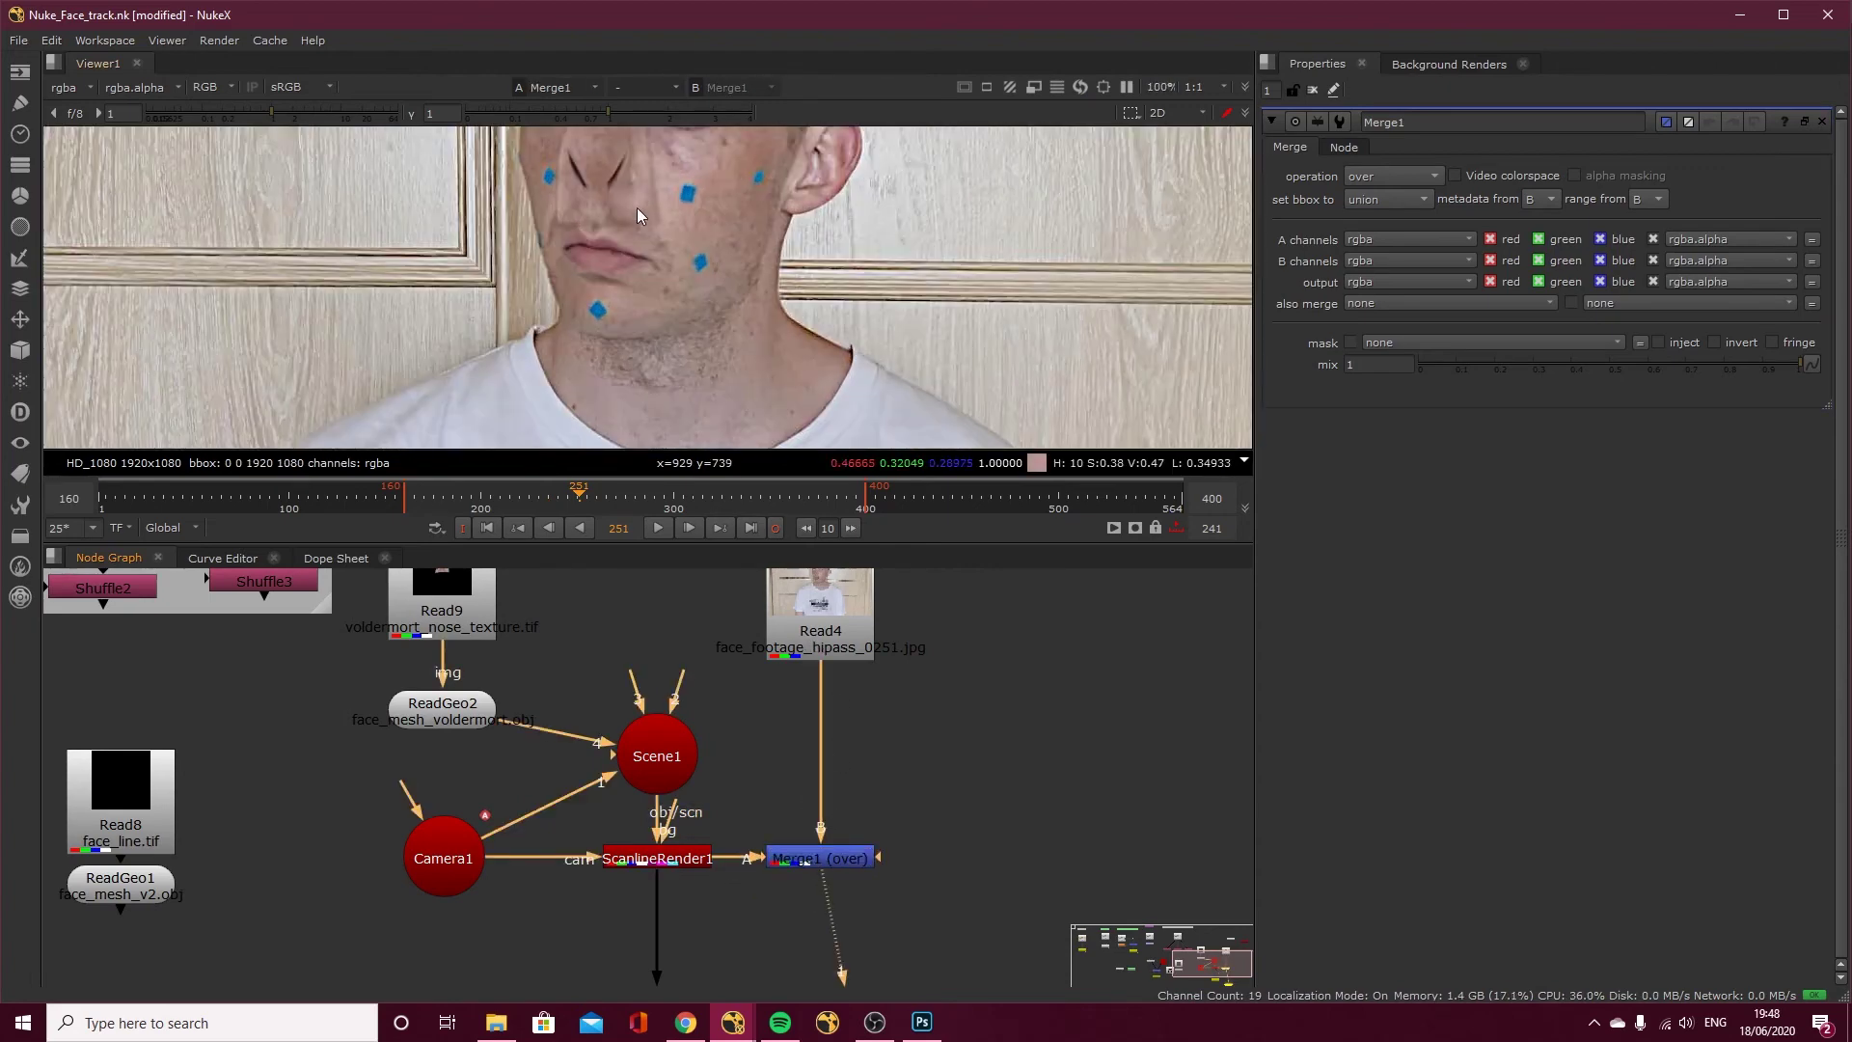
left_click(1486, 176)
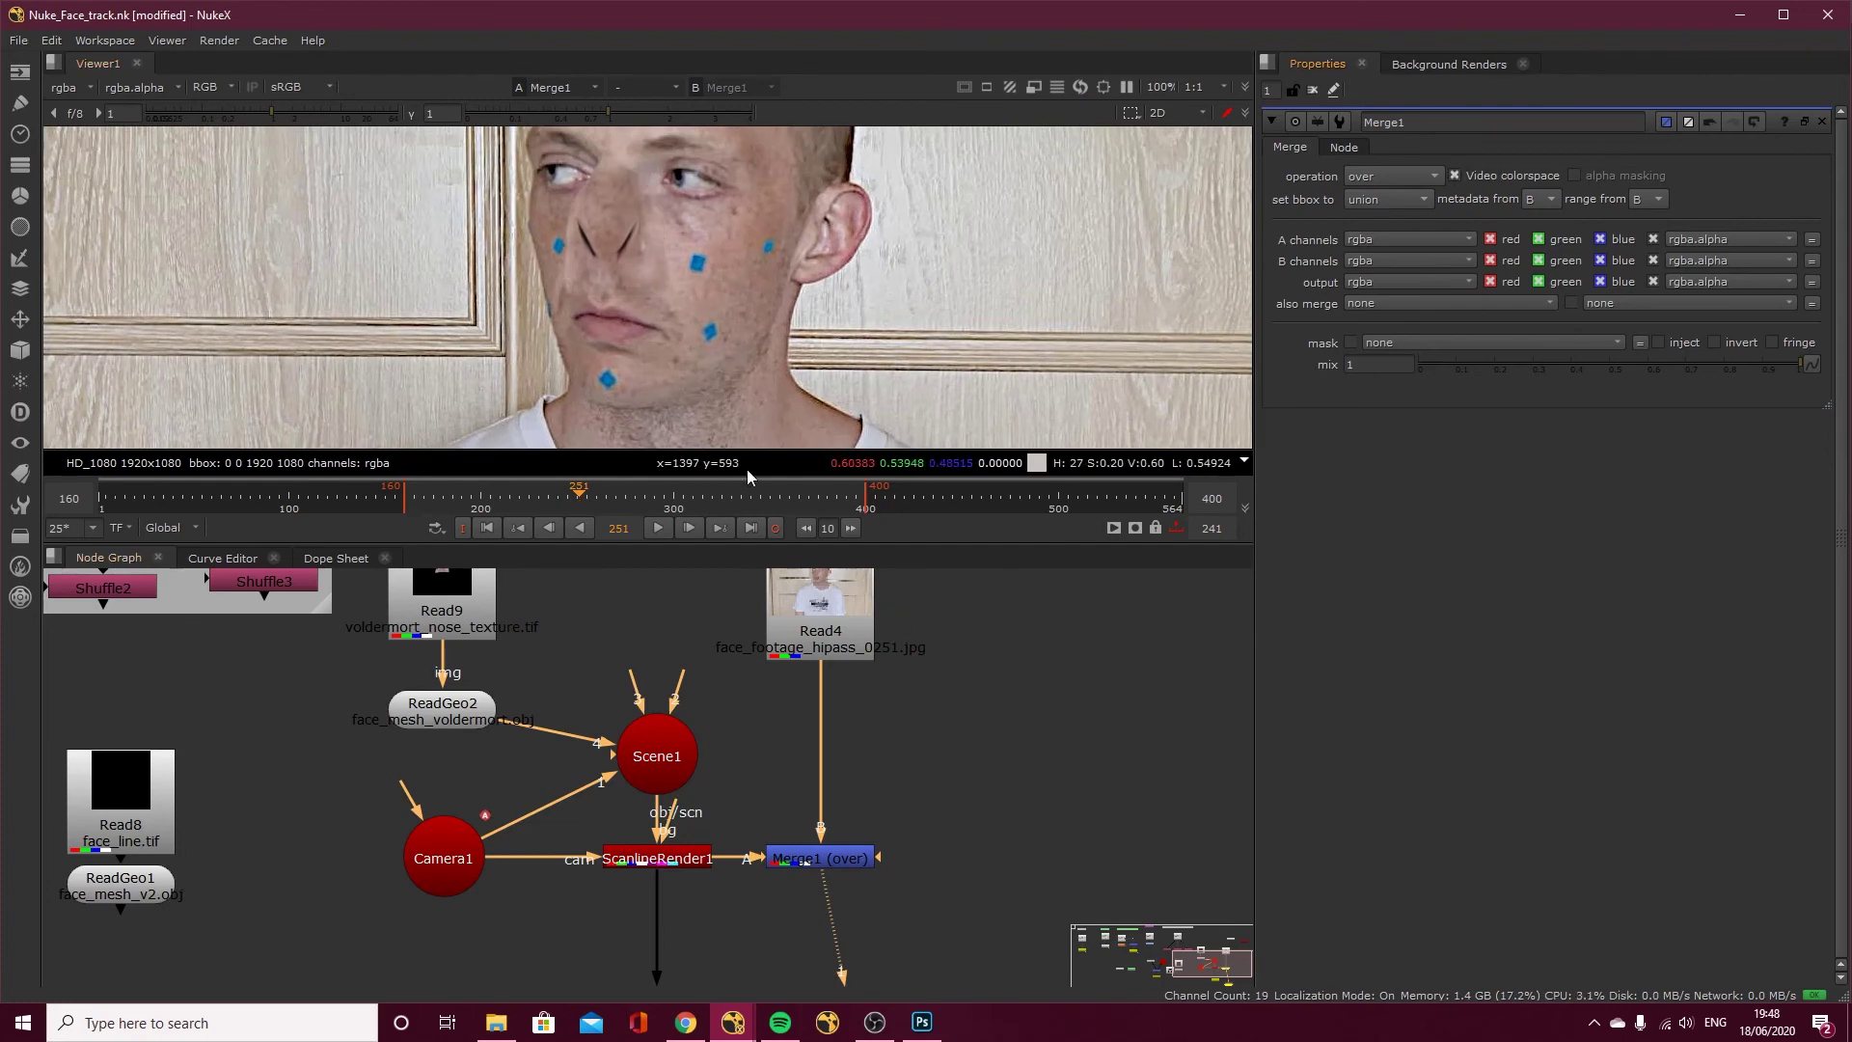
scroll(746, 469, "down", 1)
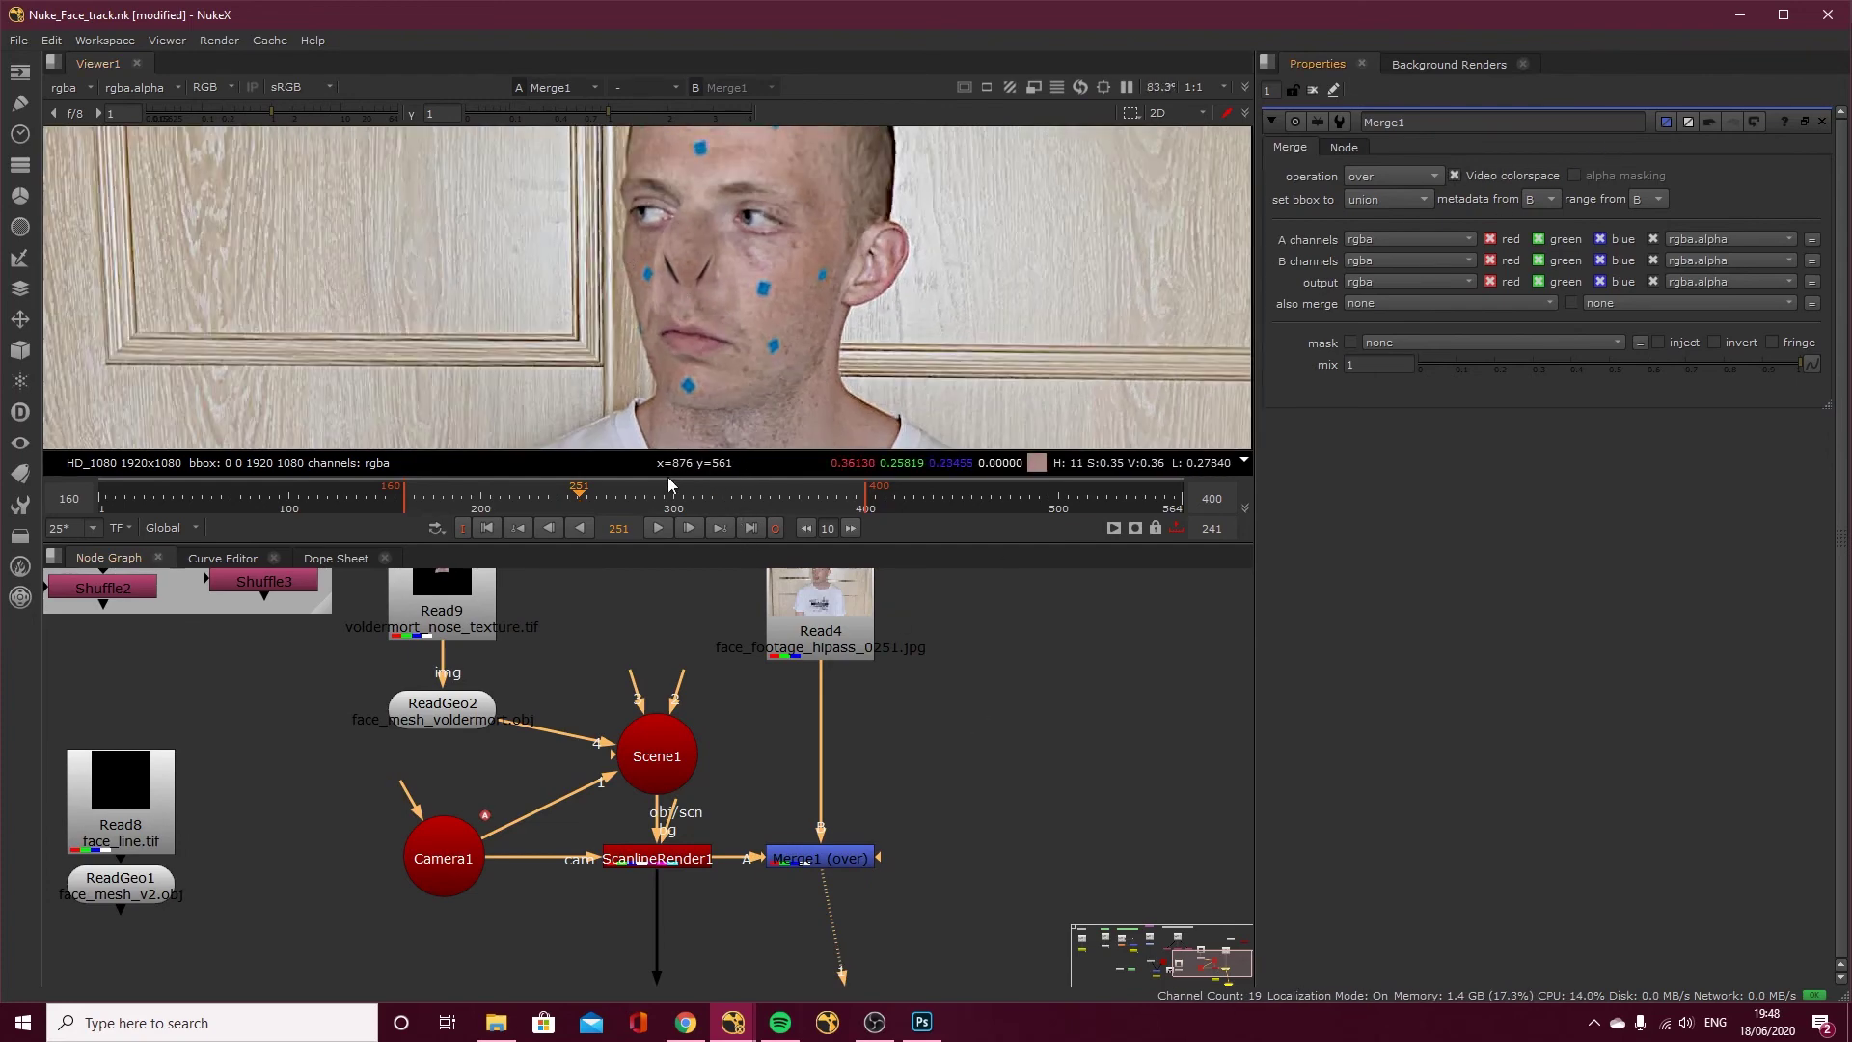
left_click(519, 507)
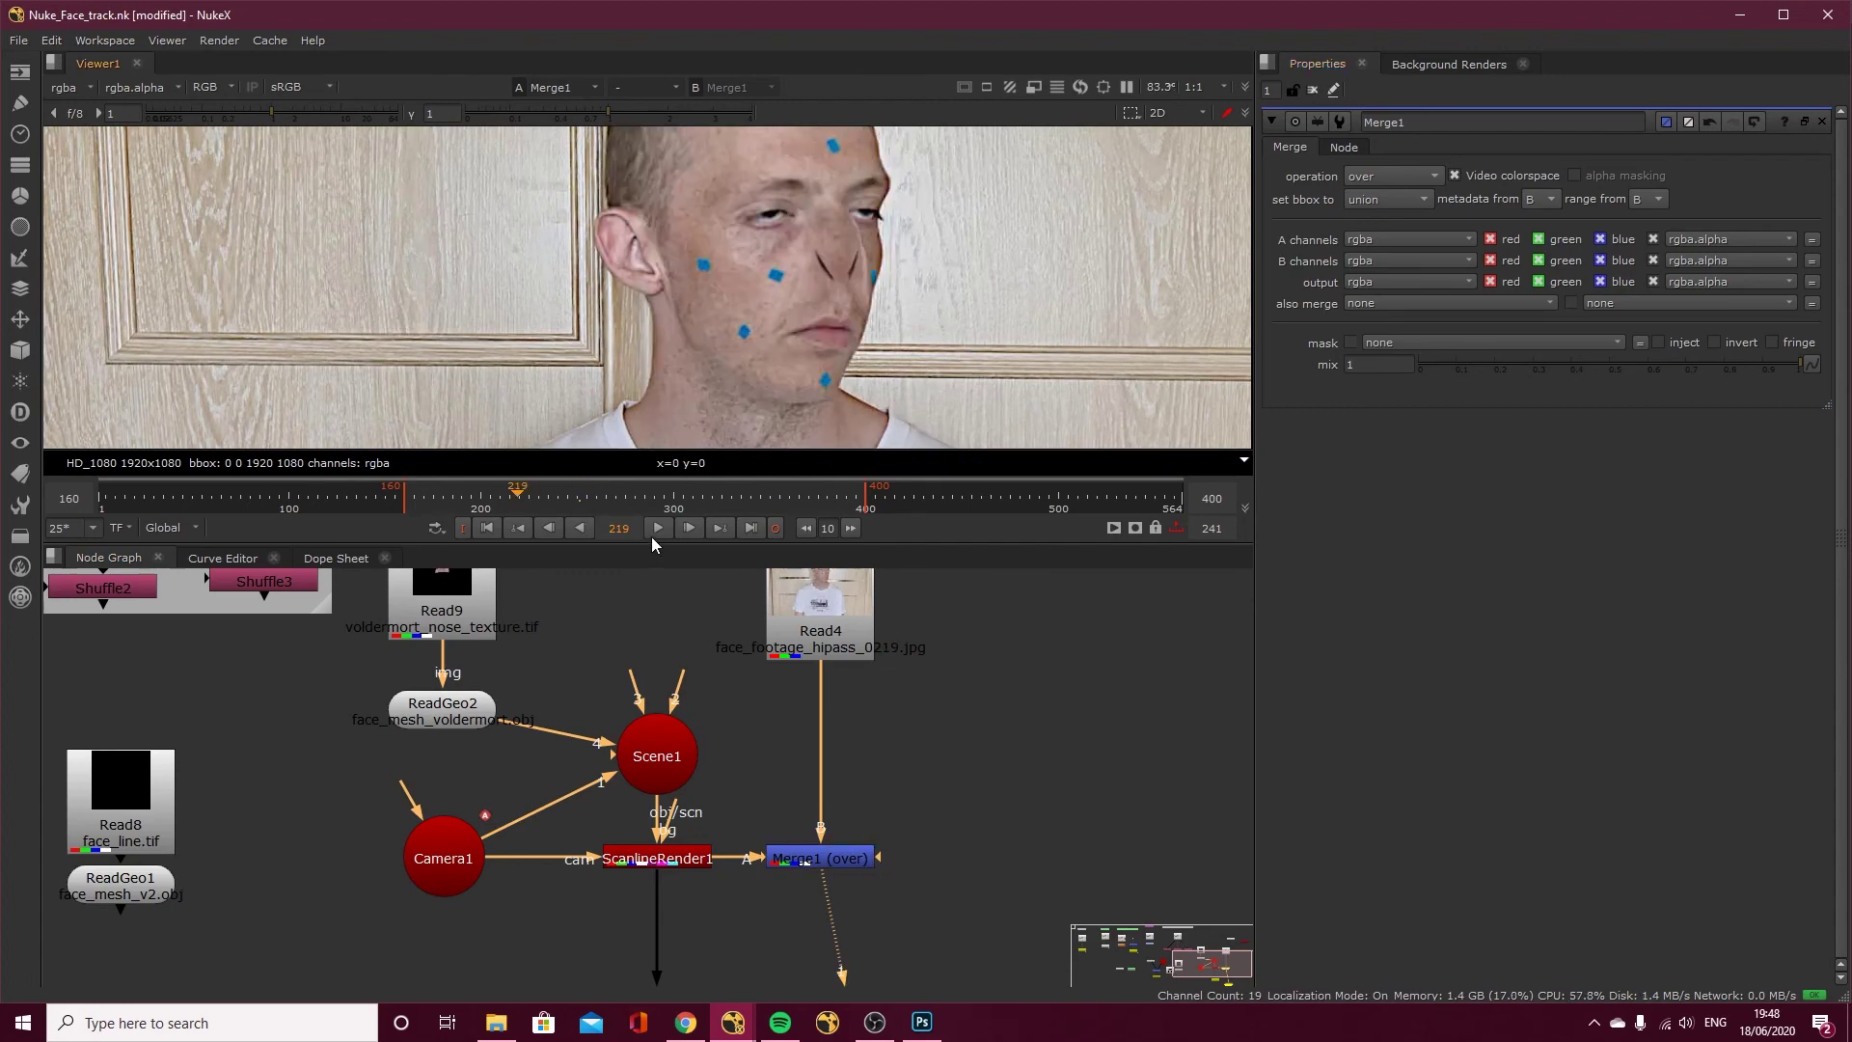
Play the merged shot, then scrub frames 239 back to 222 and forward to 232.
left_click(653, 535)
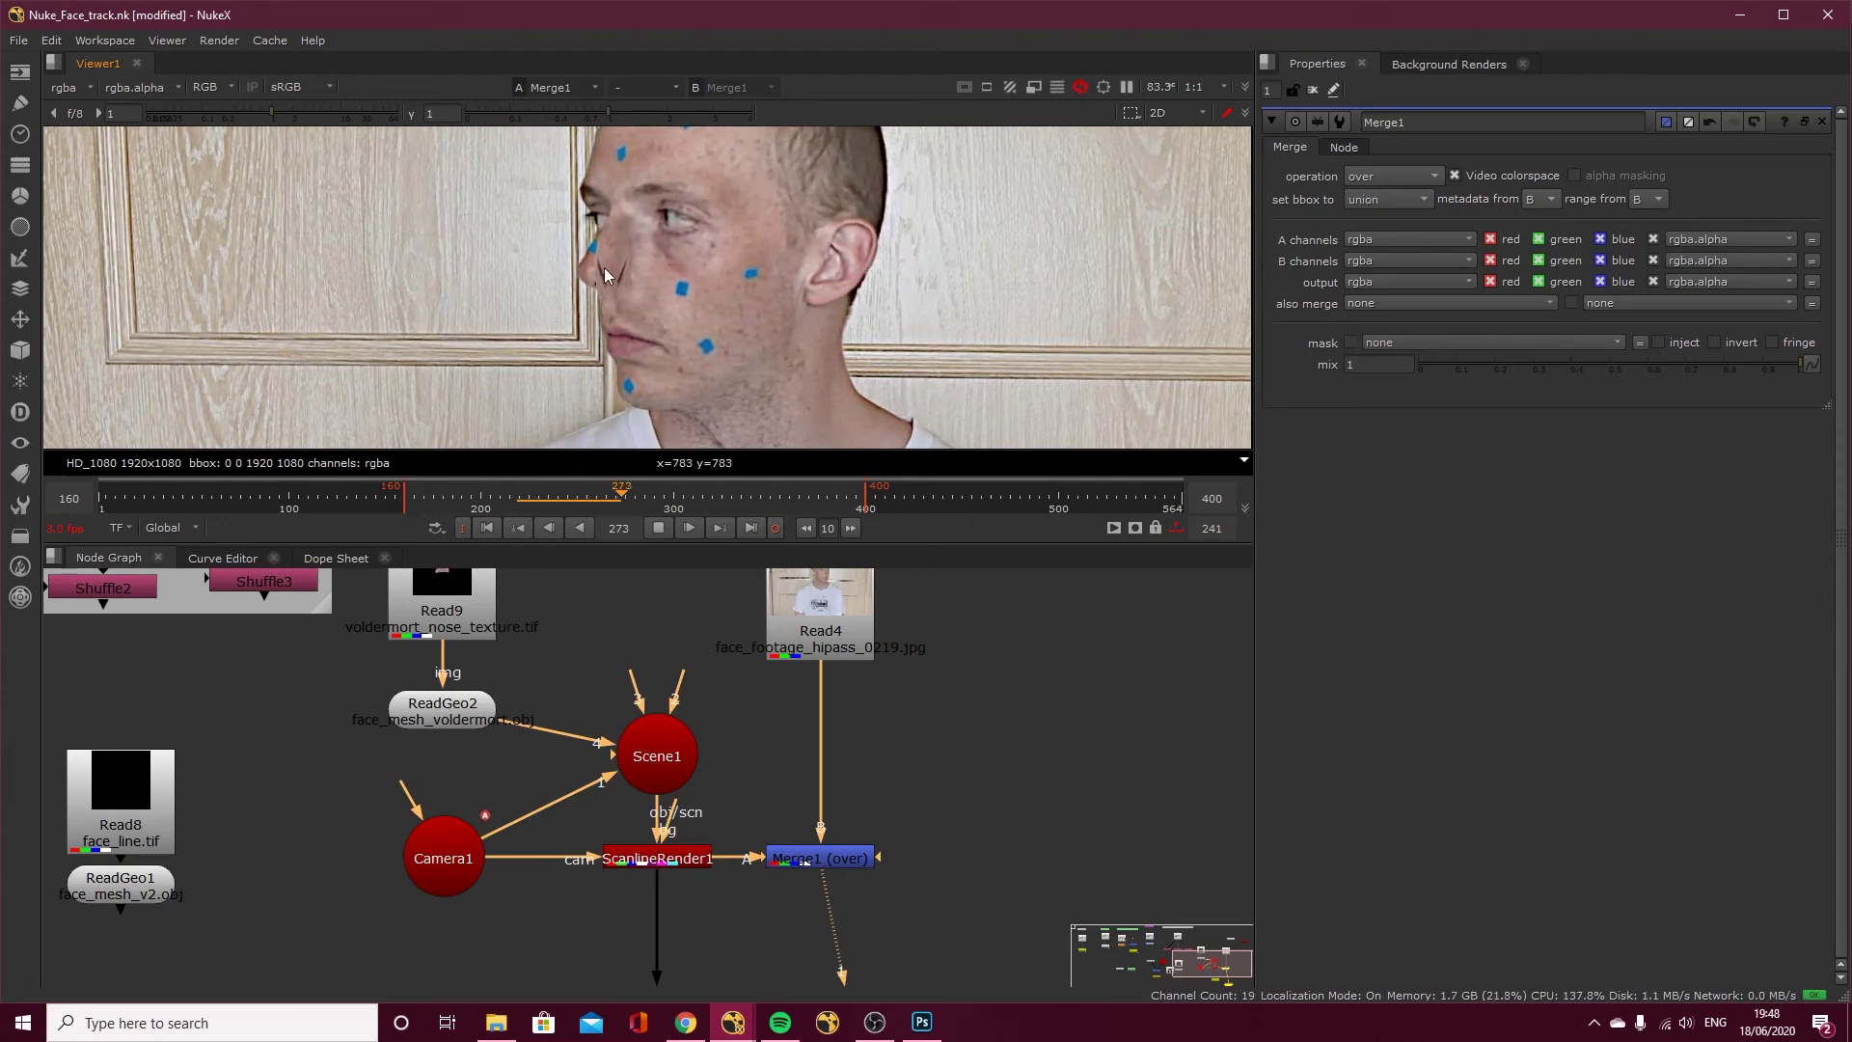
left_click(657, 528)
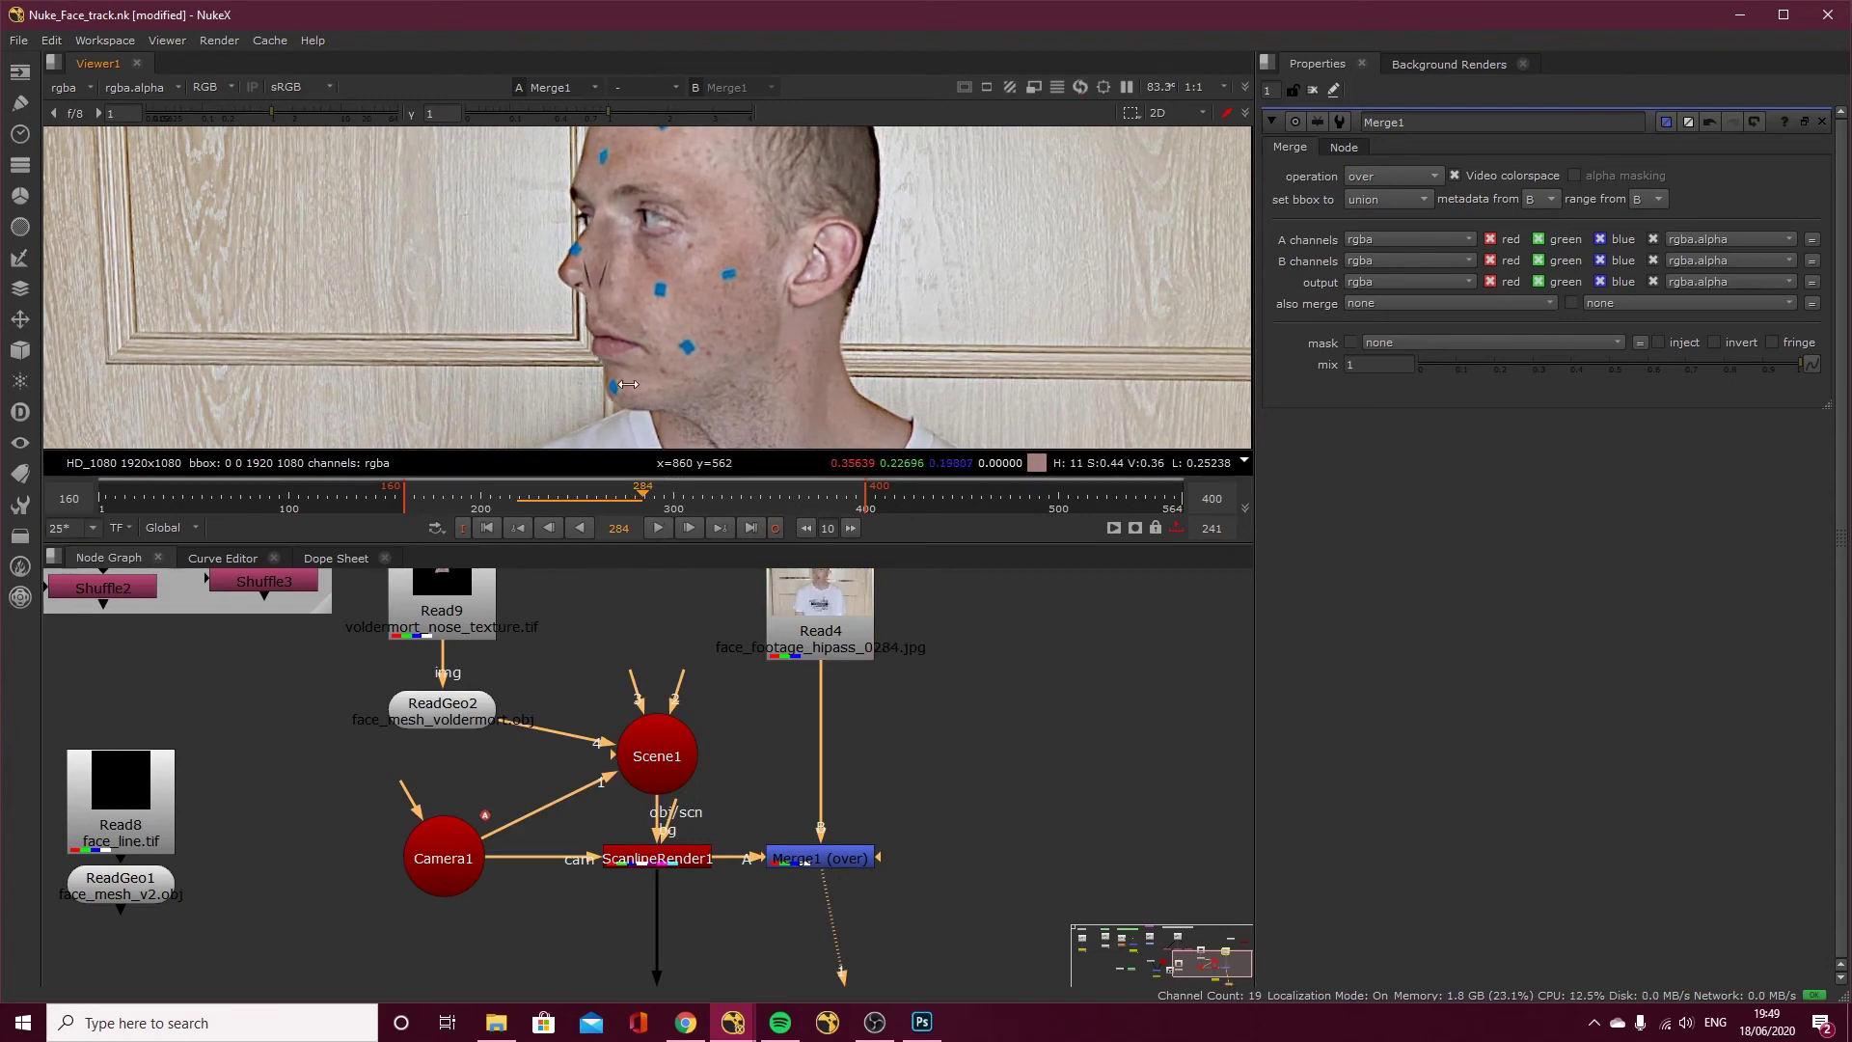
left_click(559, 497)
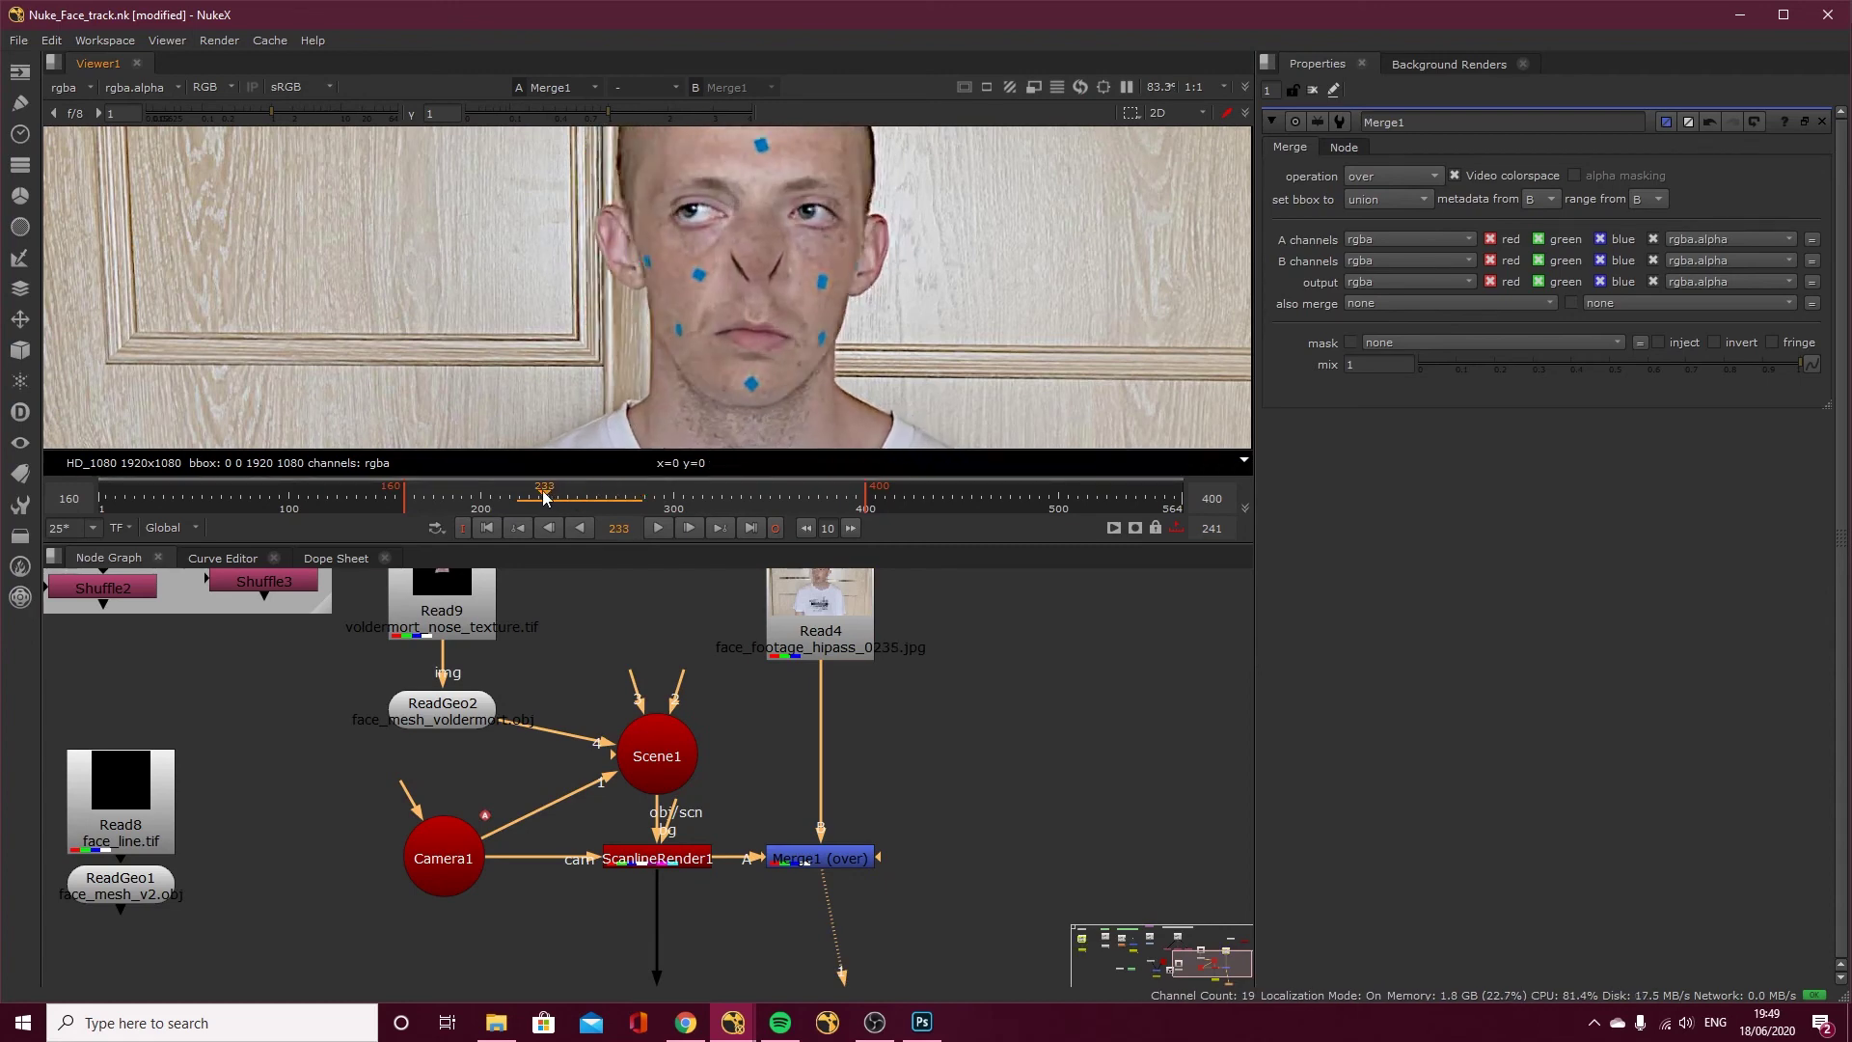
left_click_drag(558, 497, 537, 505)
key("Left")
key("Left")
key("Left")
key("Left")
key("Left")
key("Left")
key("Left")
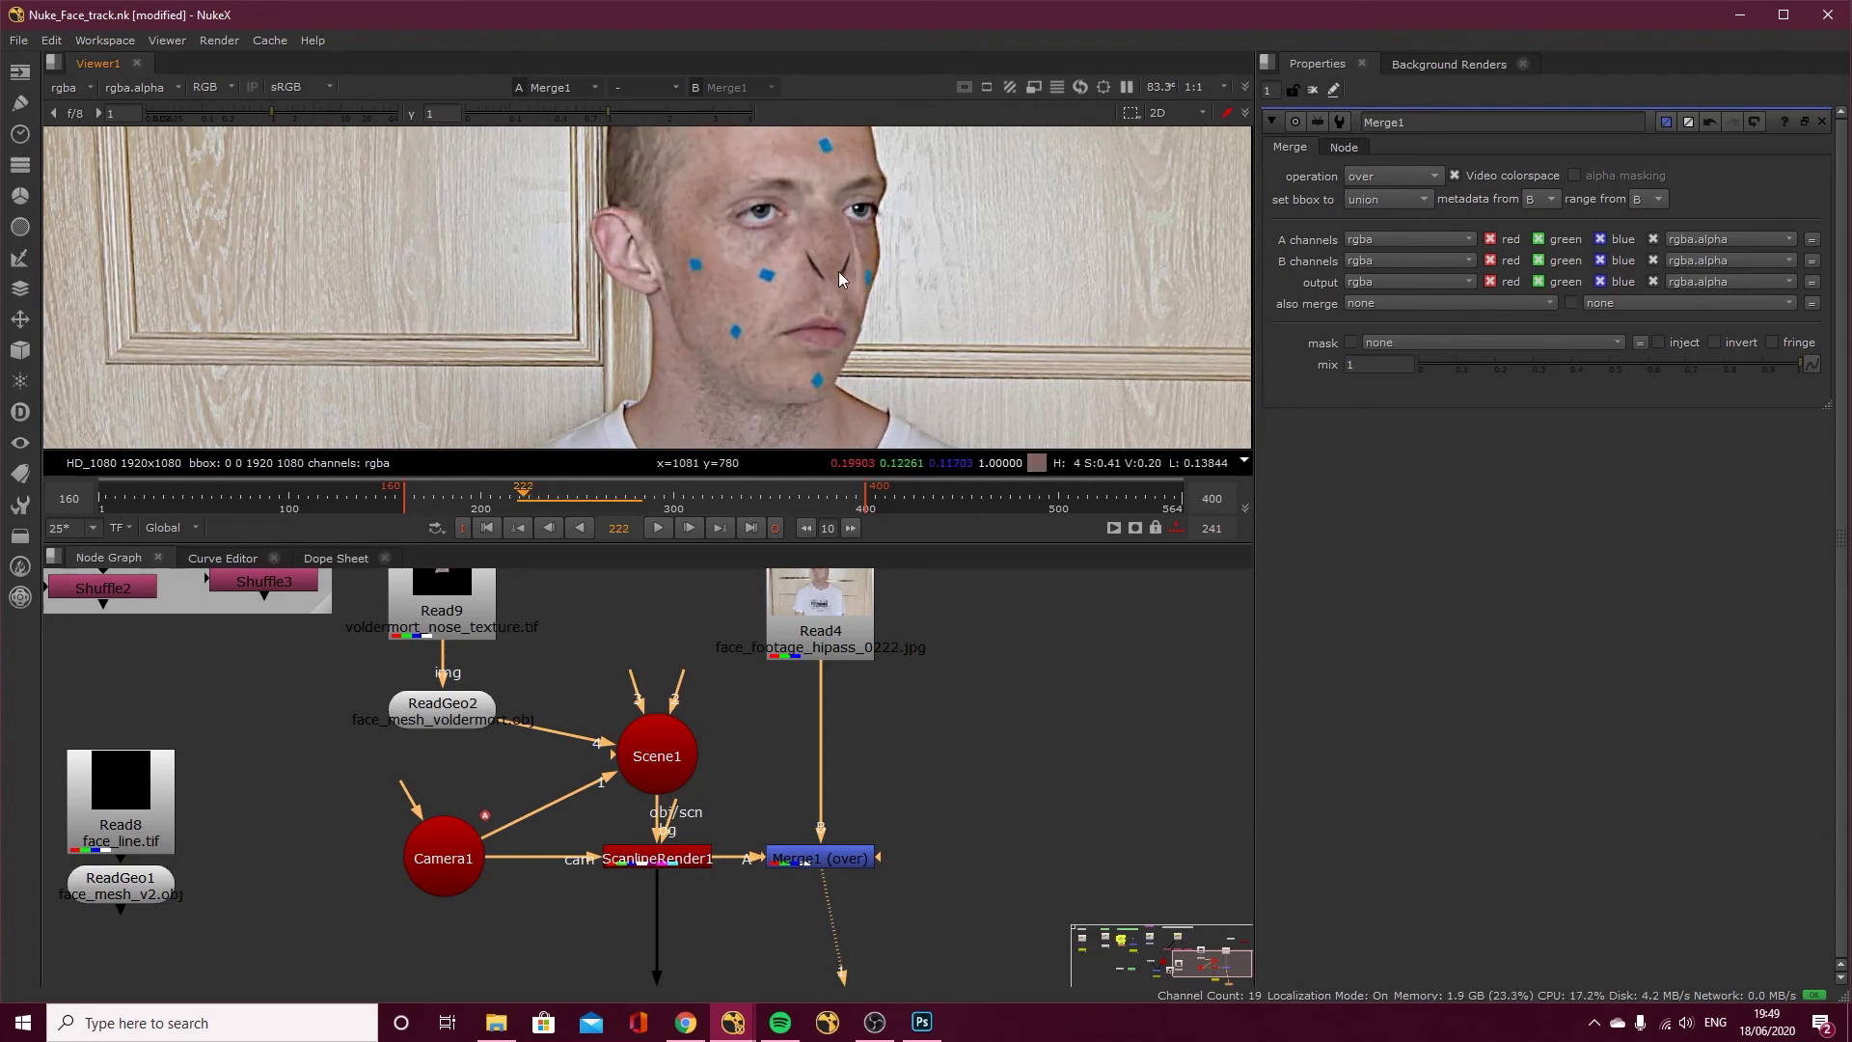
left_click_drag(524, 493, 644, 501)
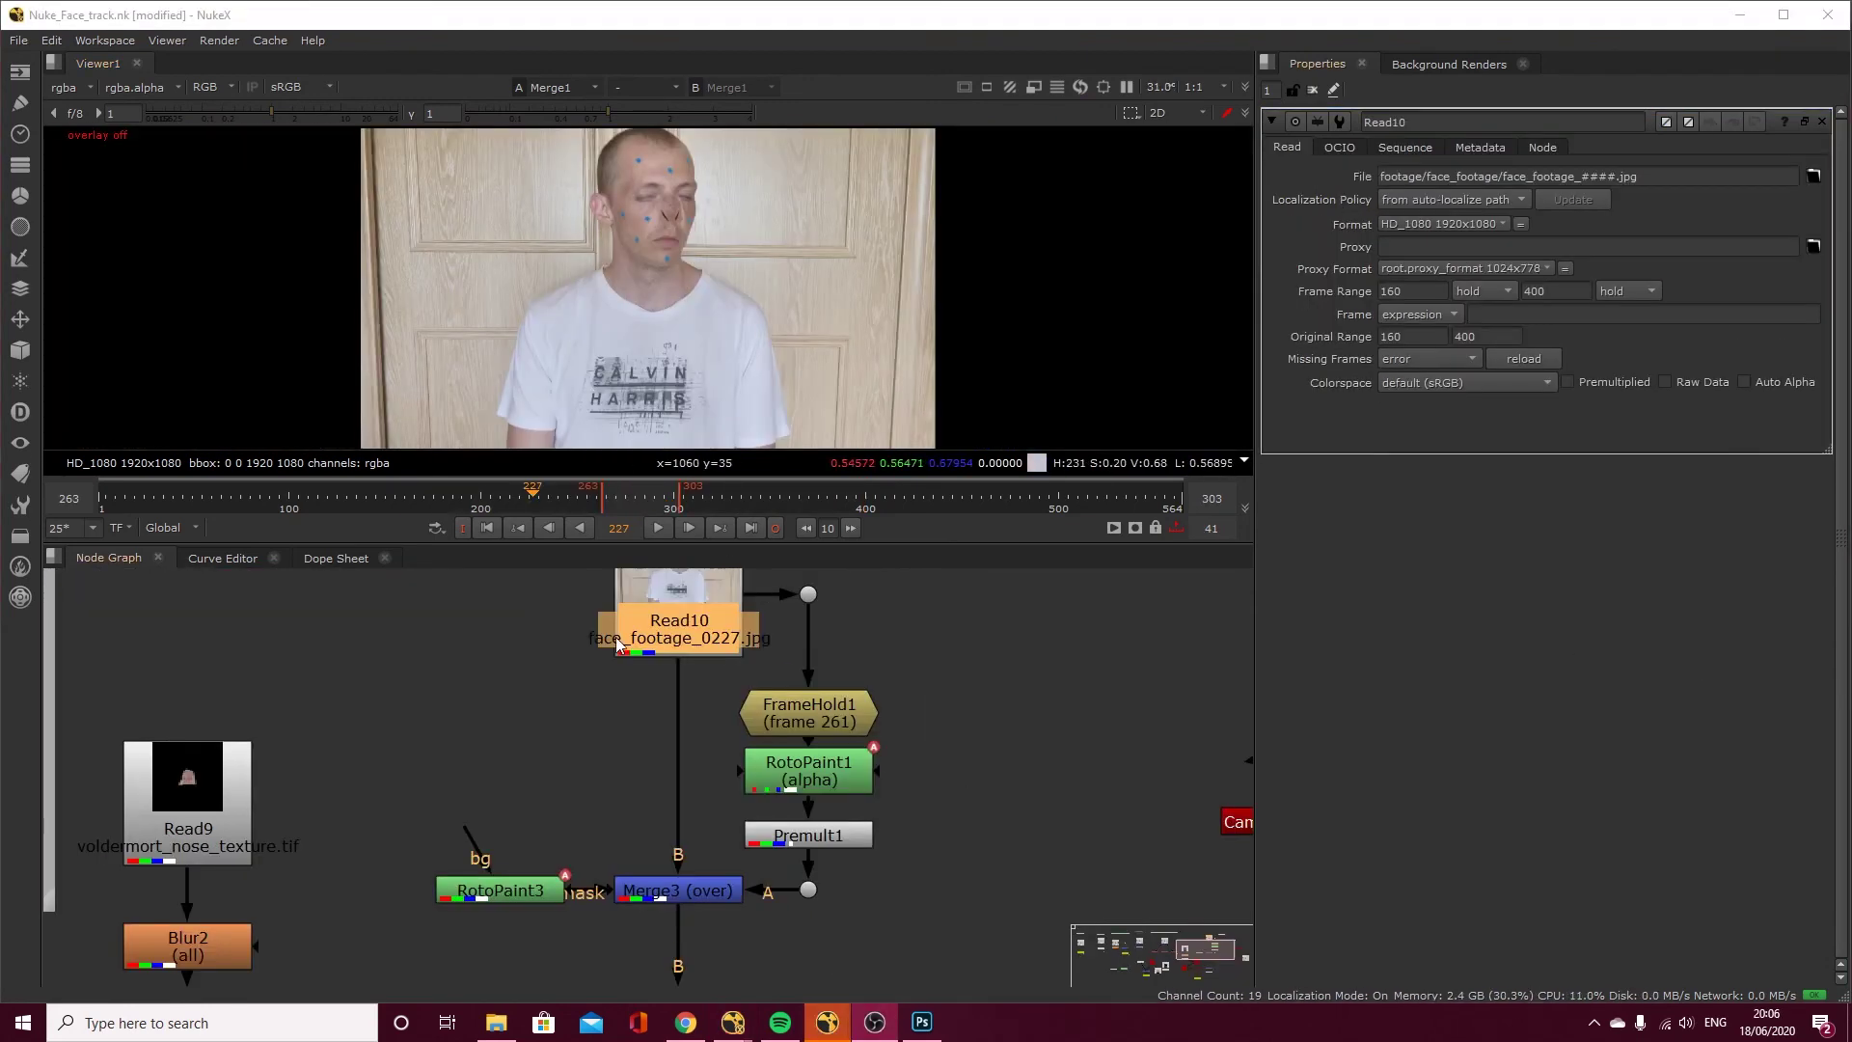
At frames 267 and 280, toggle Merge3 off and on to compare the paint-out.
left_click(610, 495)
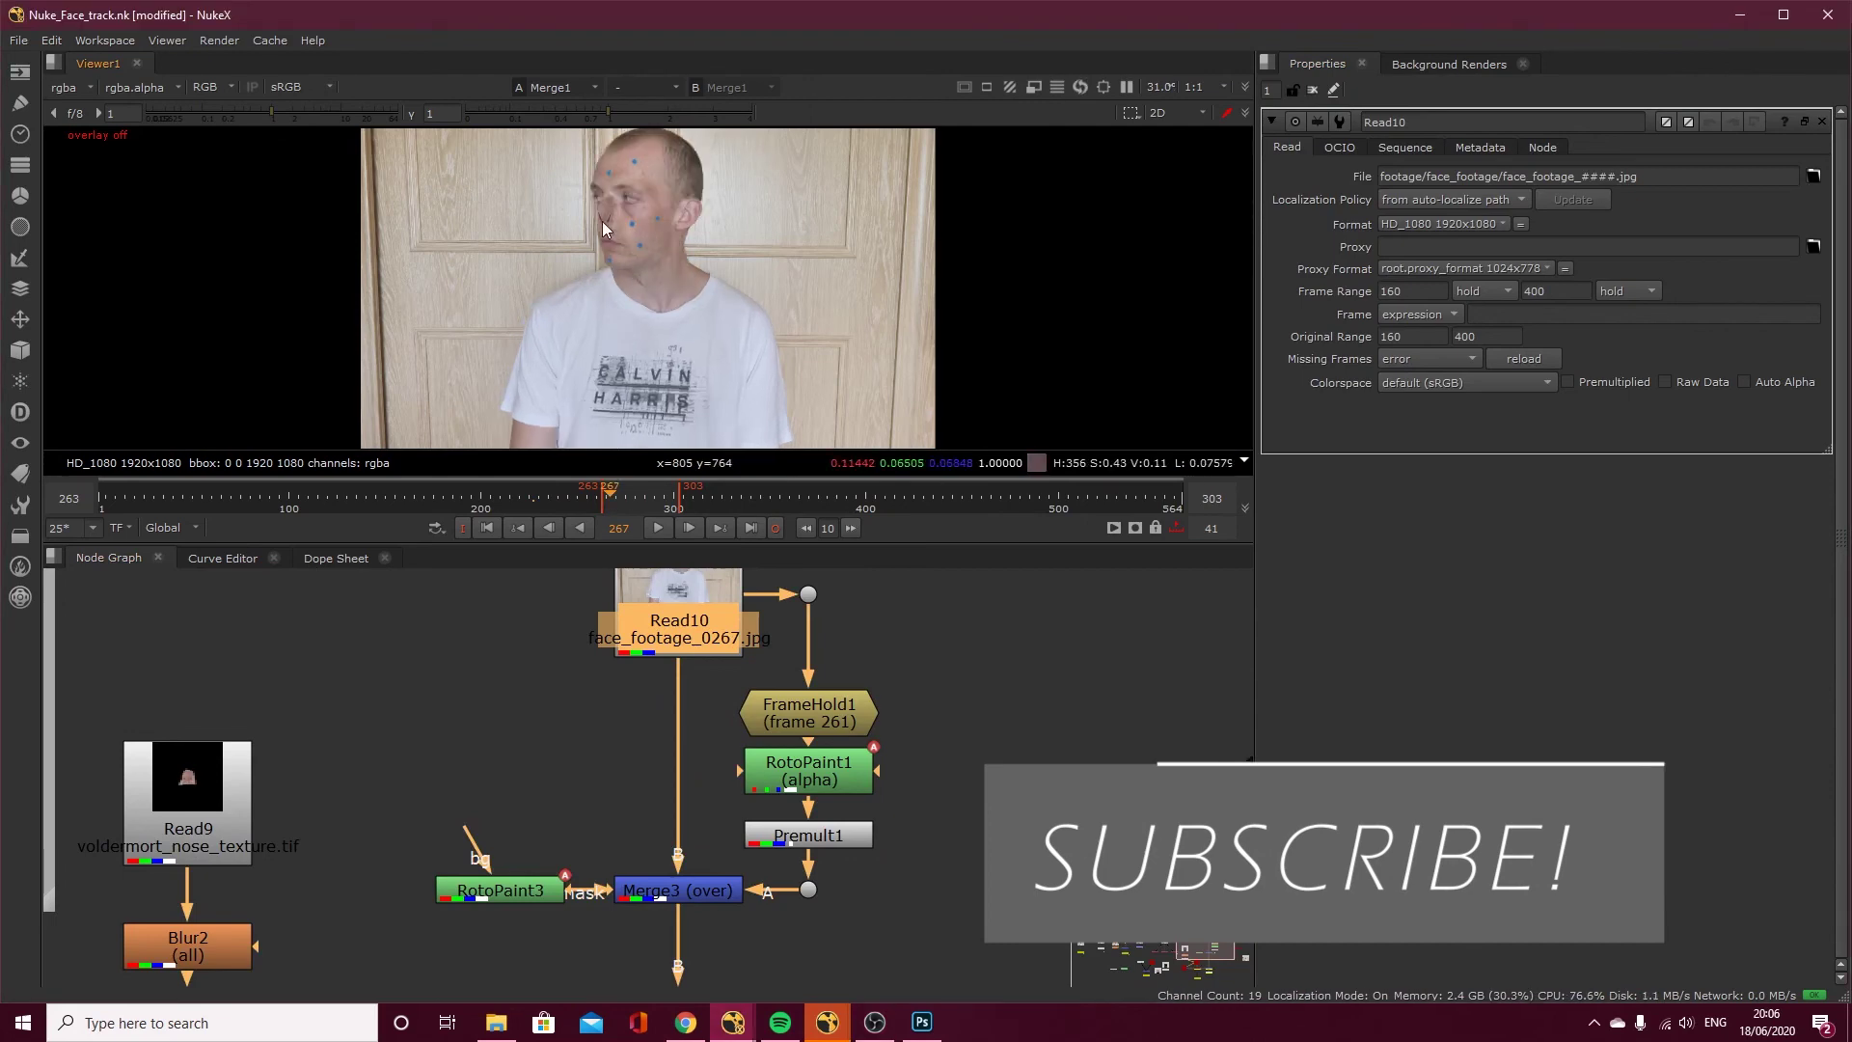
scroll(602, 222, "up", 5)
left_click(687, 889)
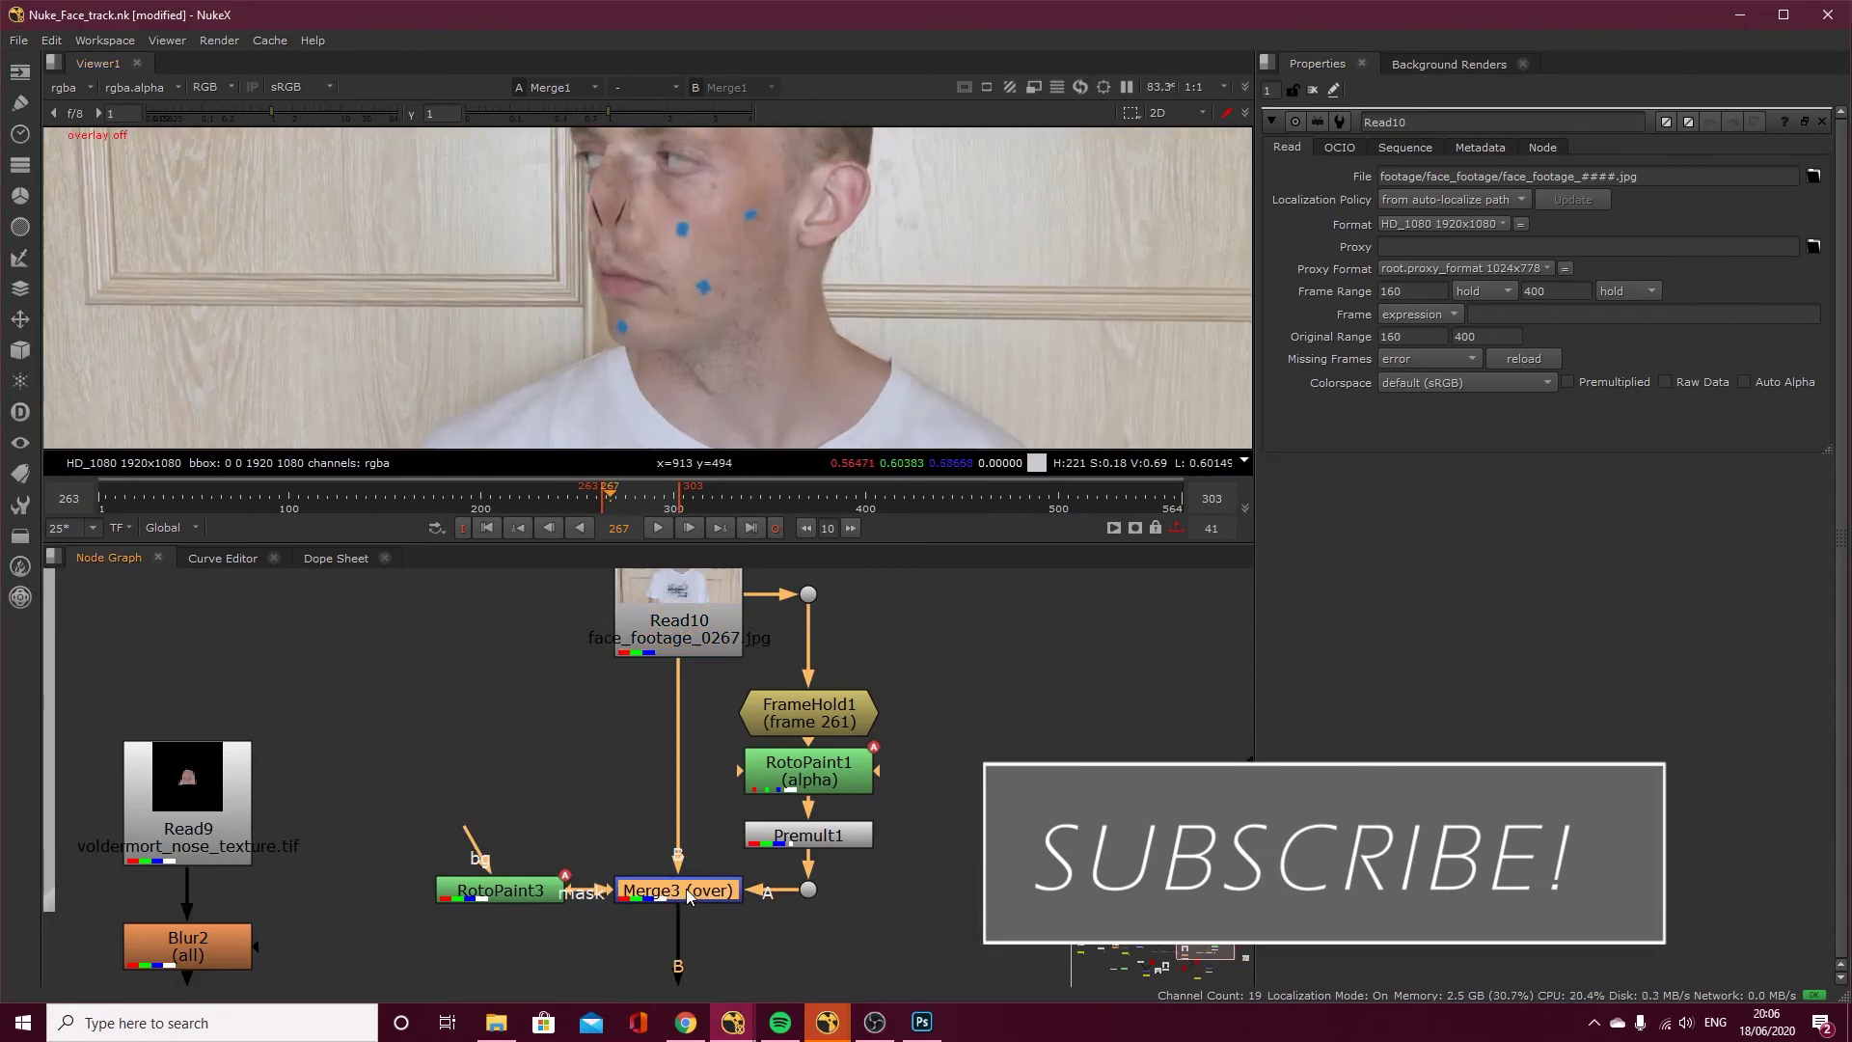
key("d")
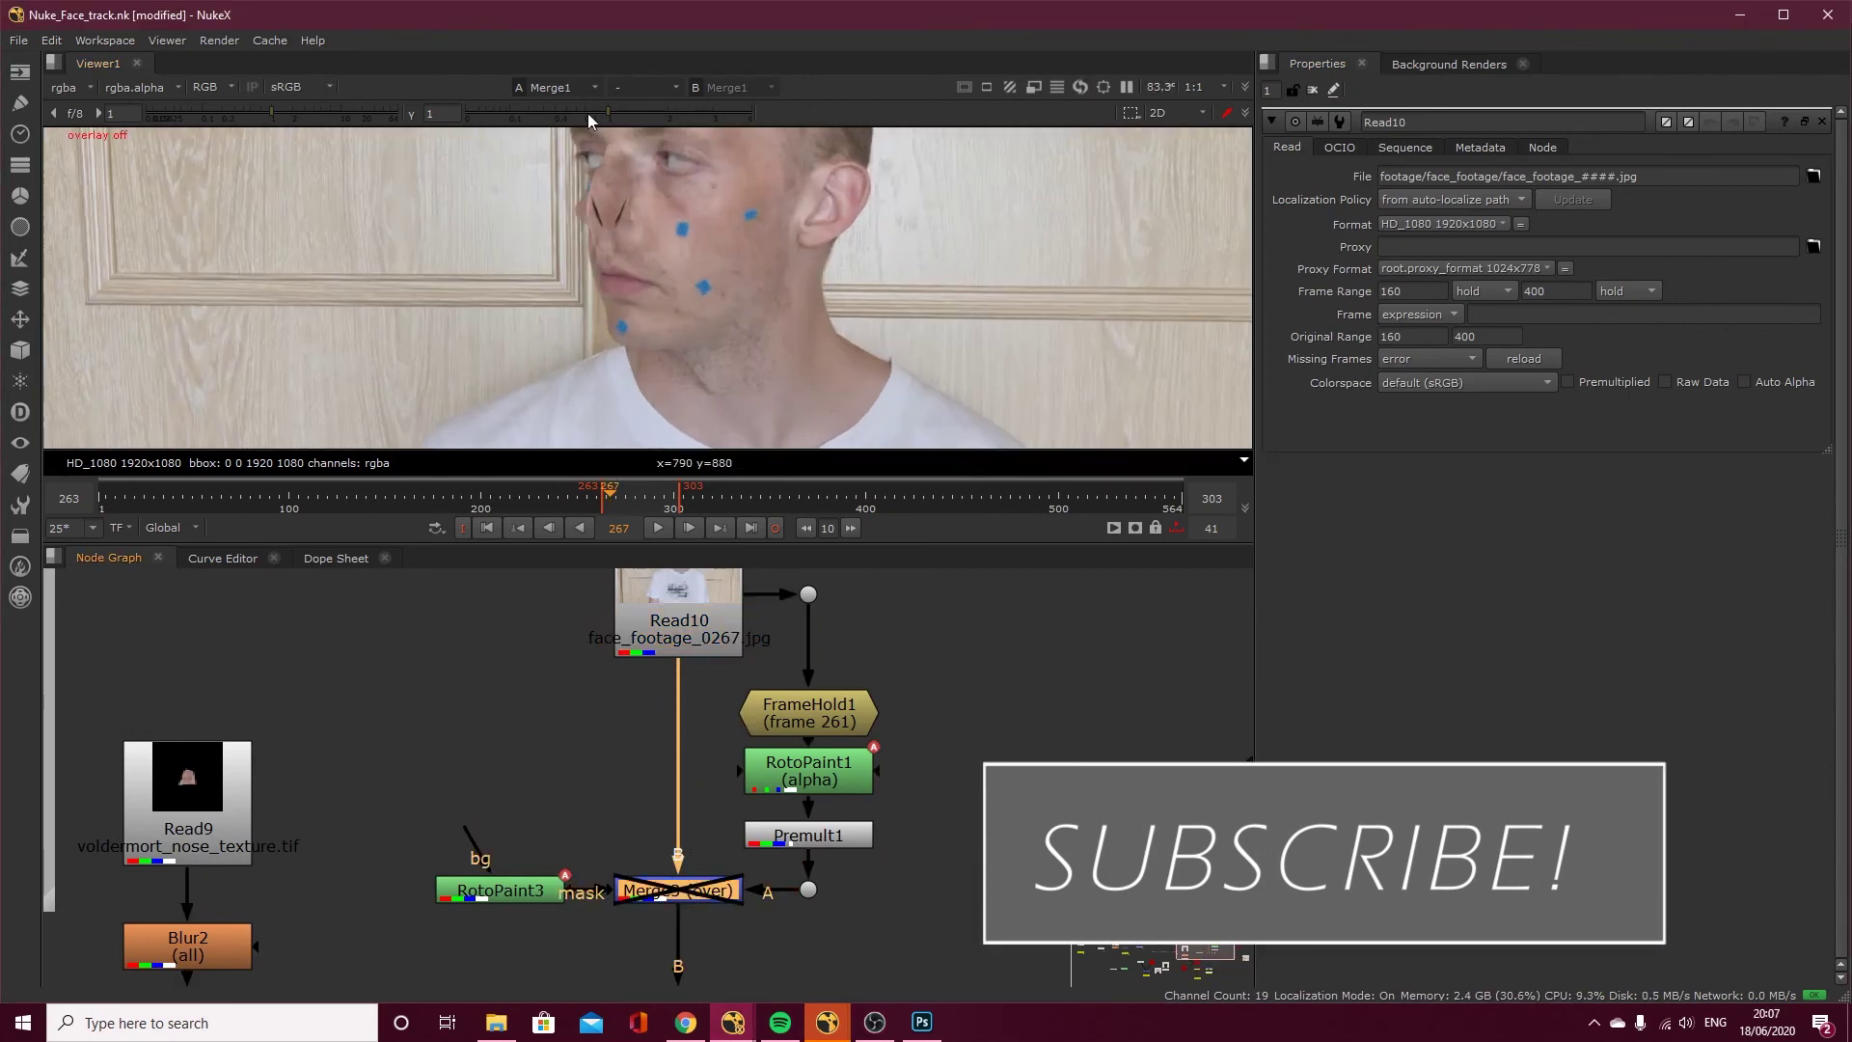
left_click_drag(620, 512, 634, 506)
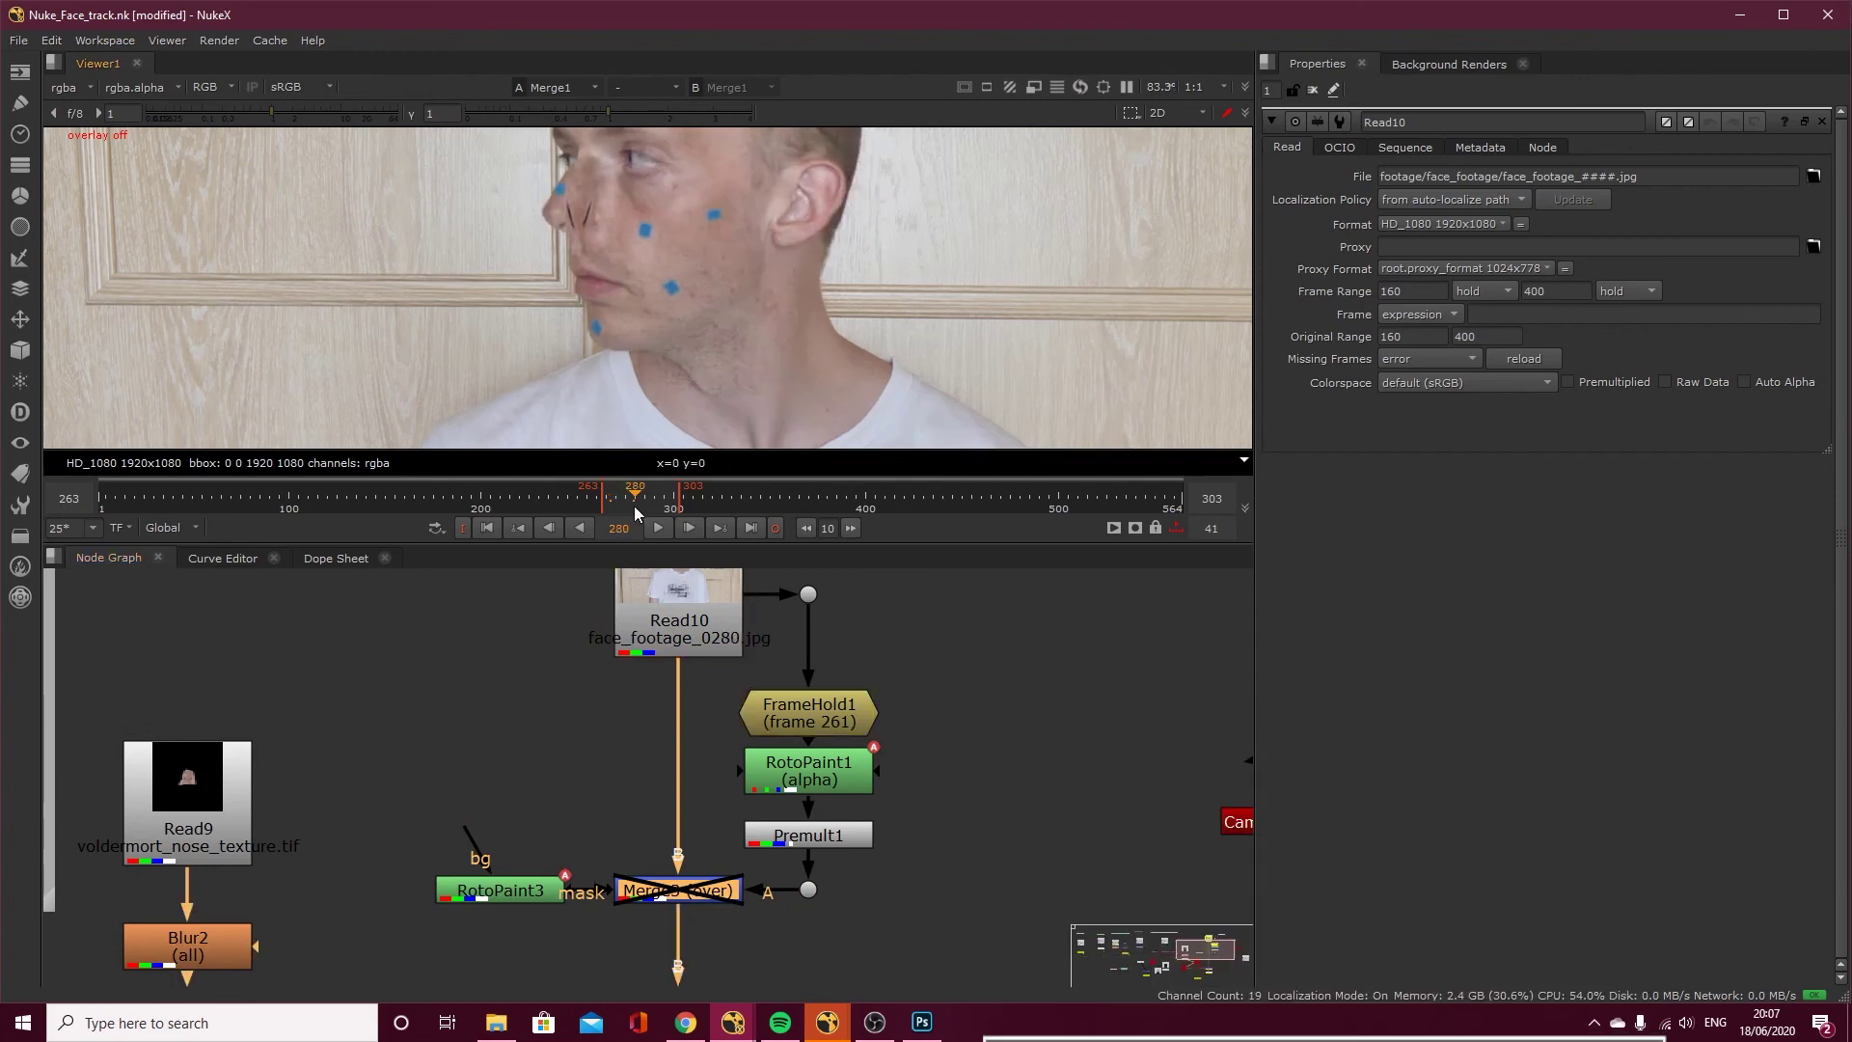
key("d")
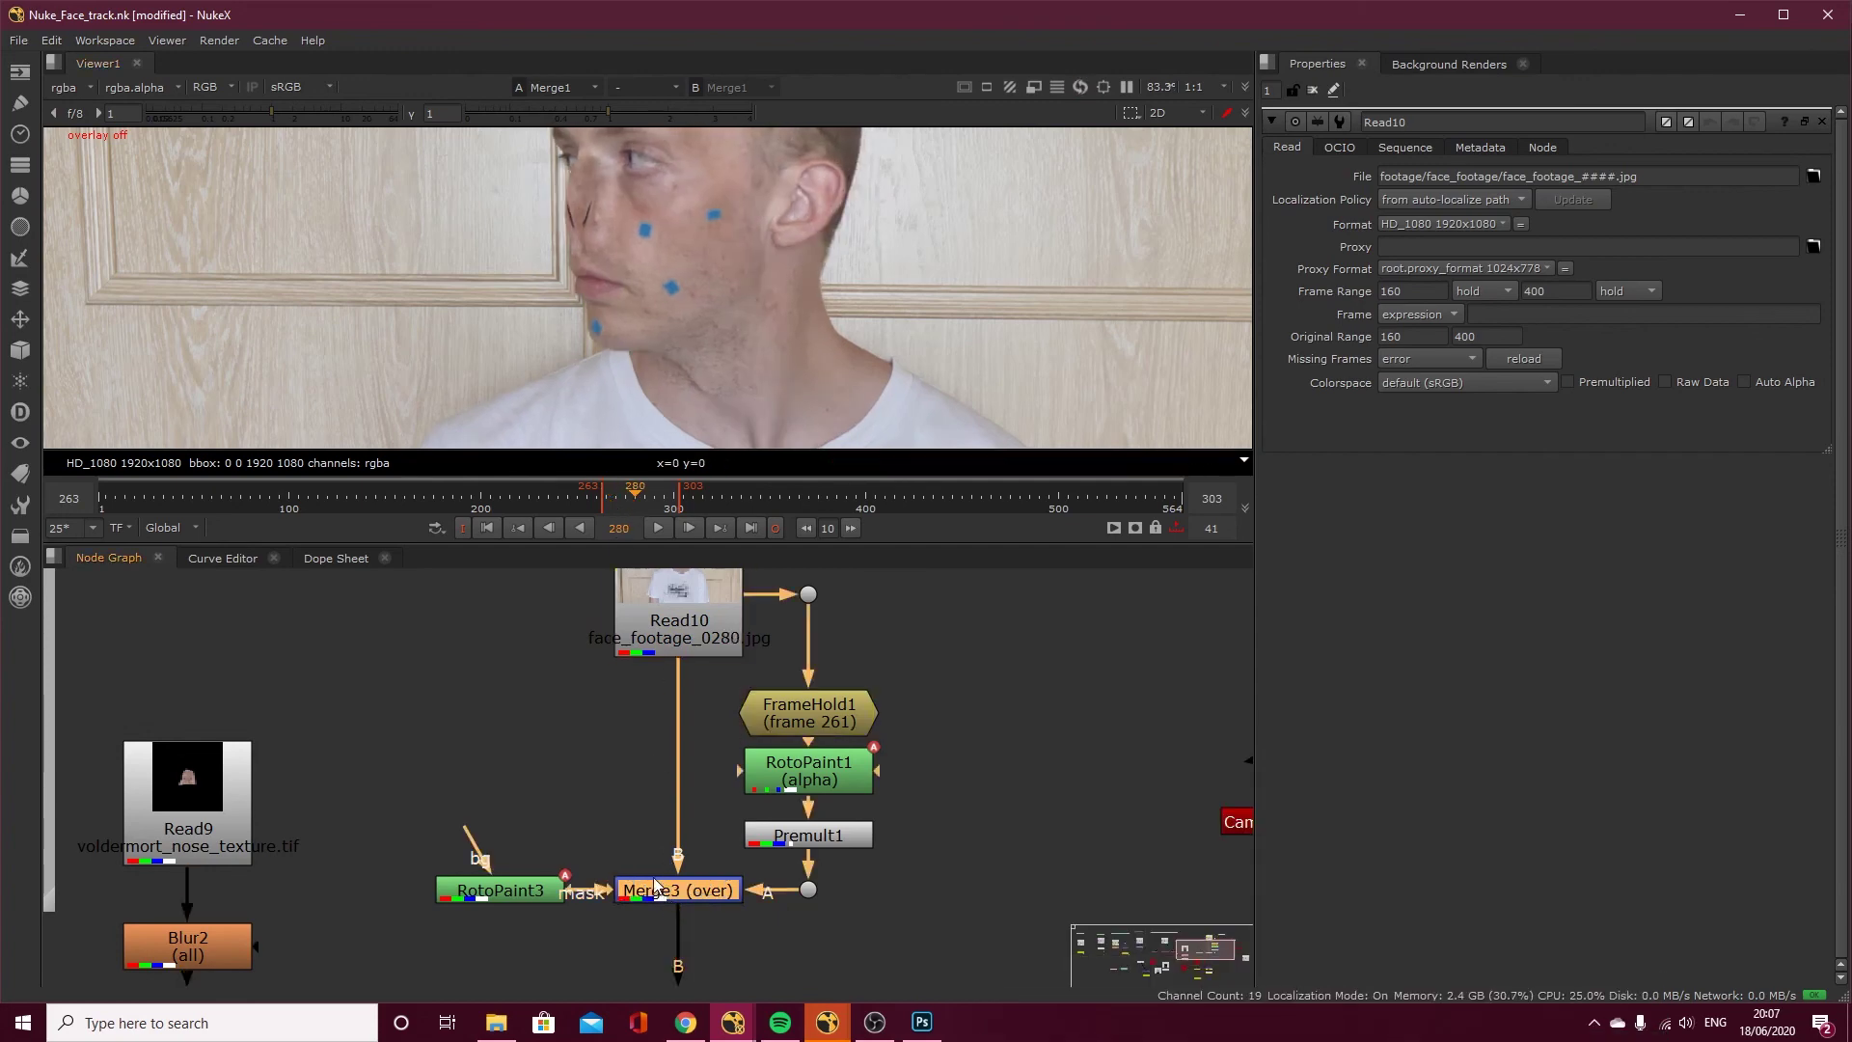
key("d")
key("d")
View FrameHold1's held frame 261 and RotoPaint1's output with the roto shape outline.
left_click(791, 708)
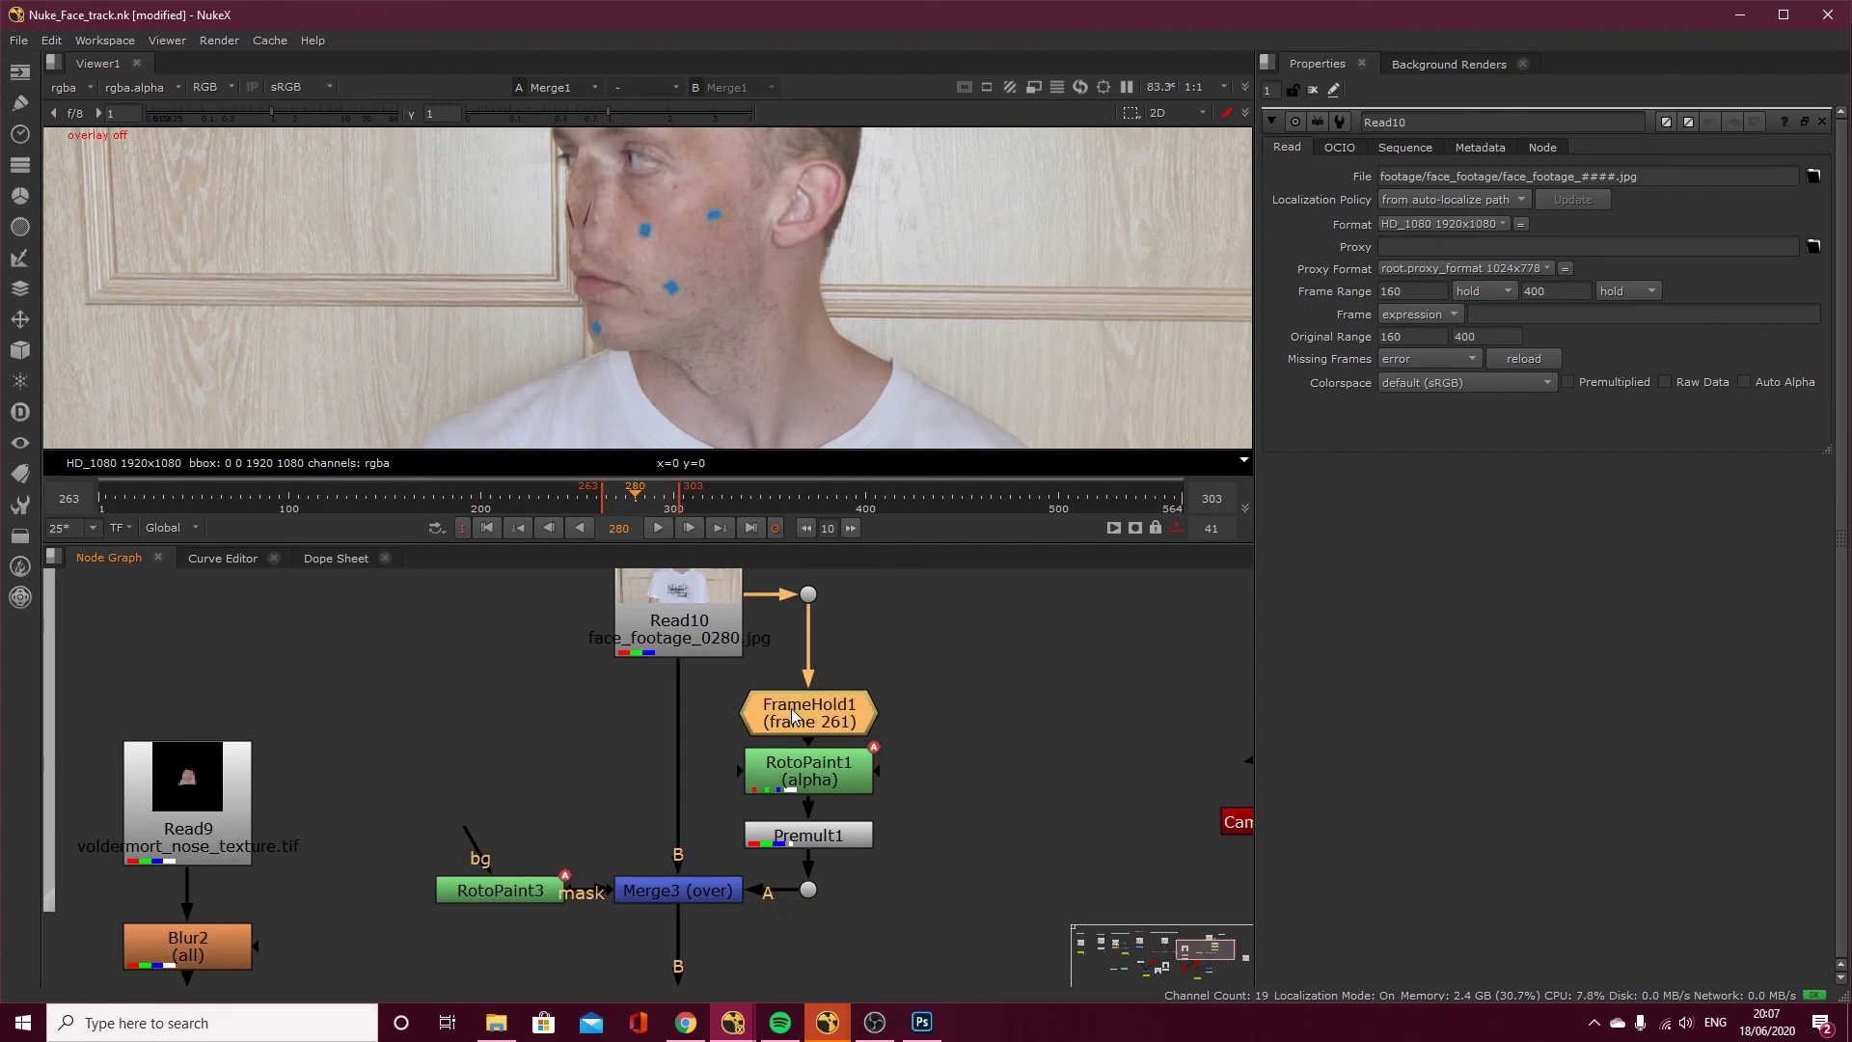
key("1")
left_click(818, 651)
double_click(805, 722)
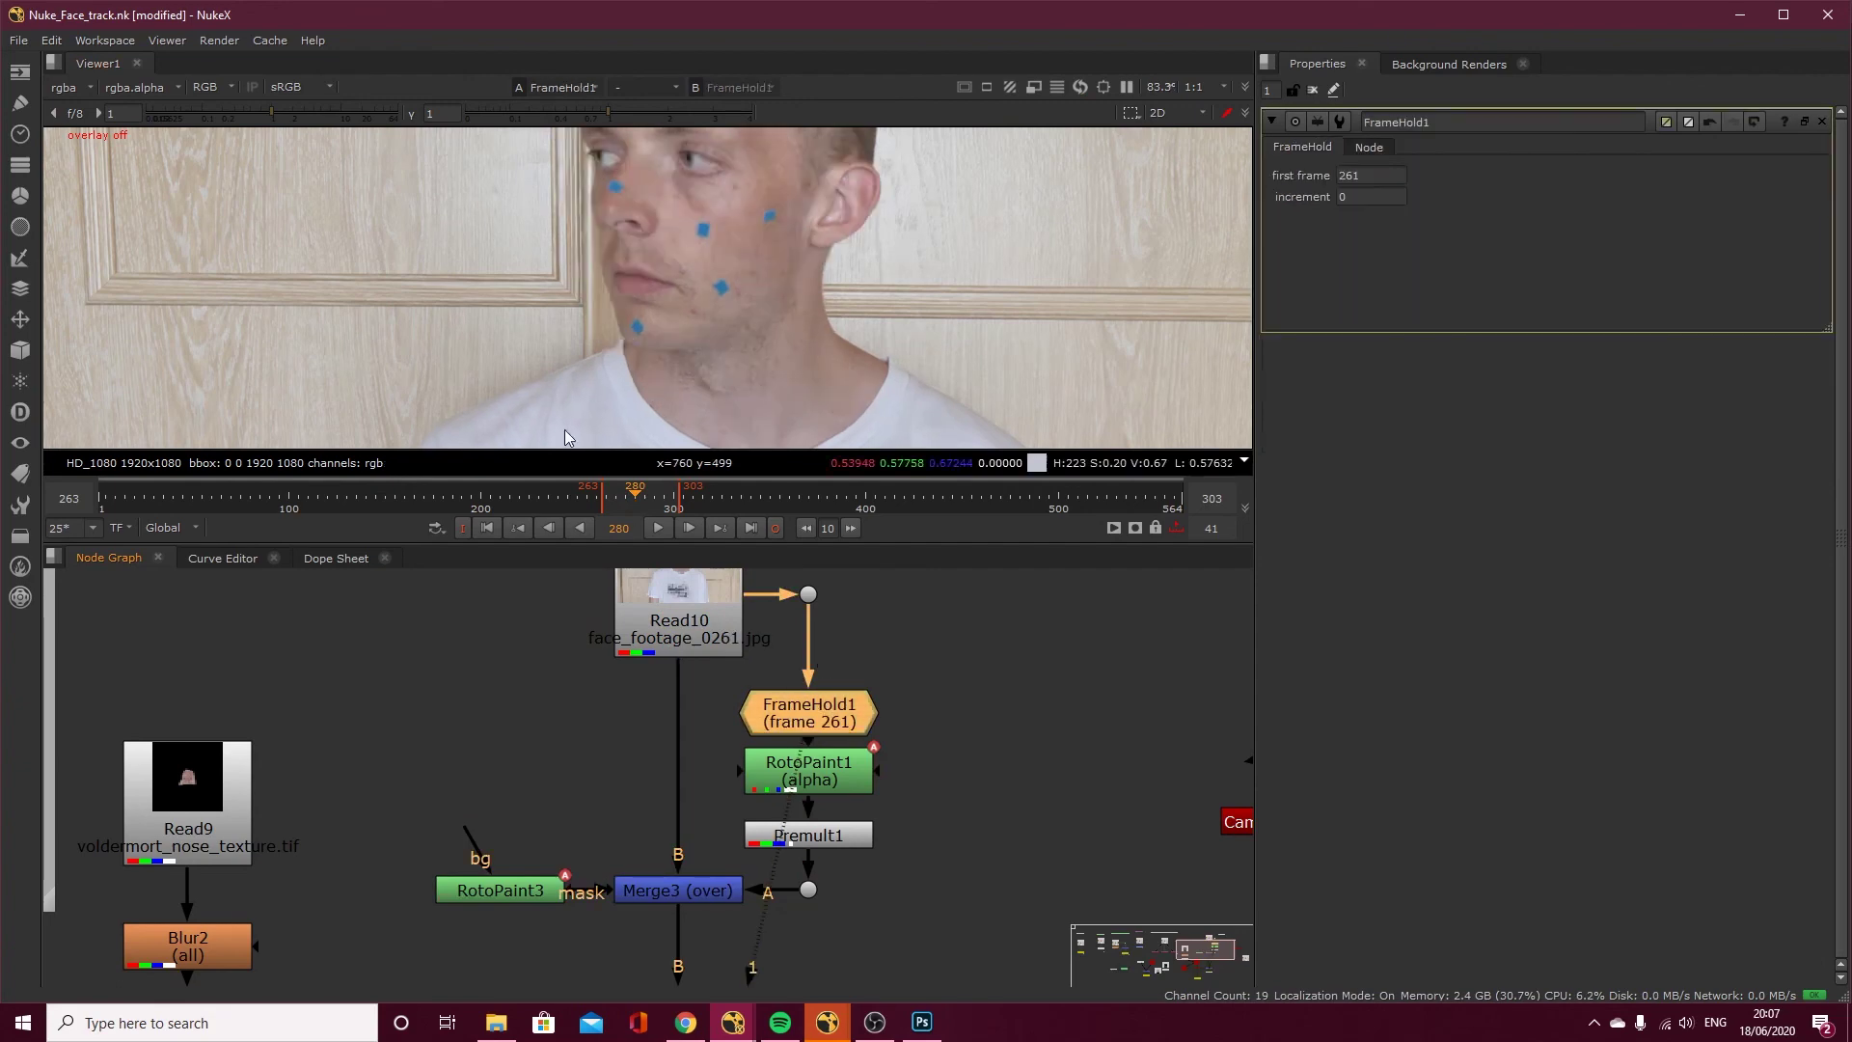
left_click(827, 776)
double_click(827, 776)
key("1")
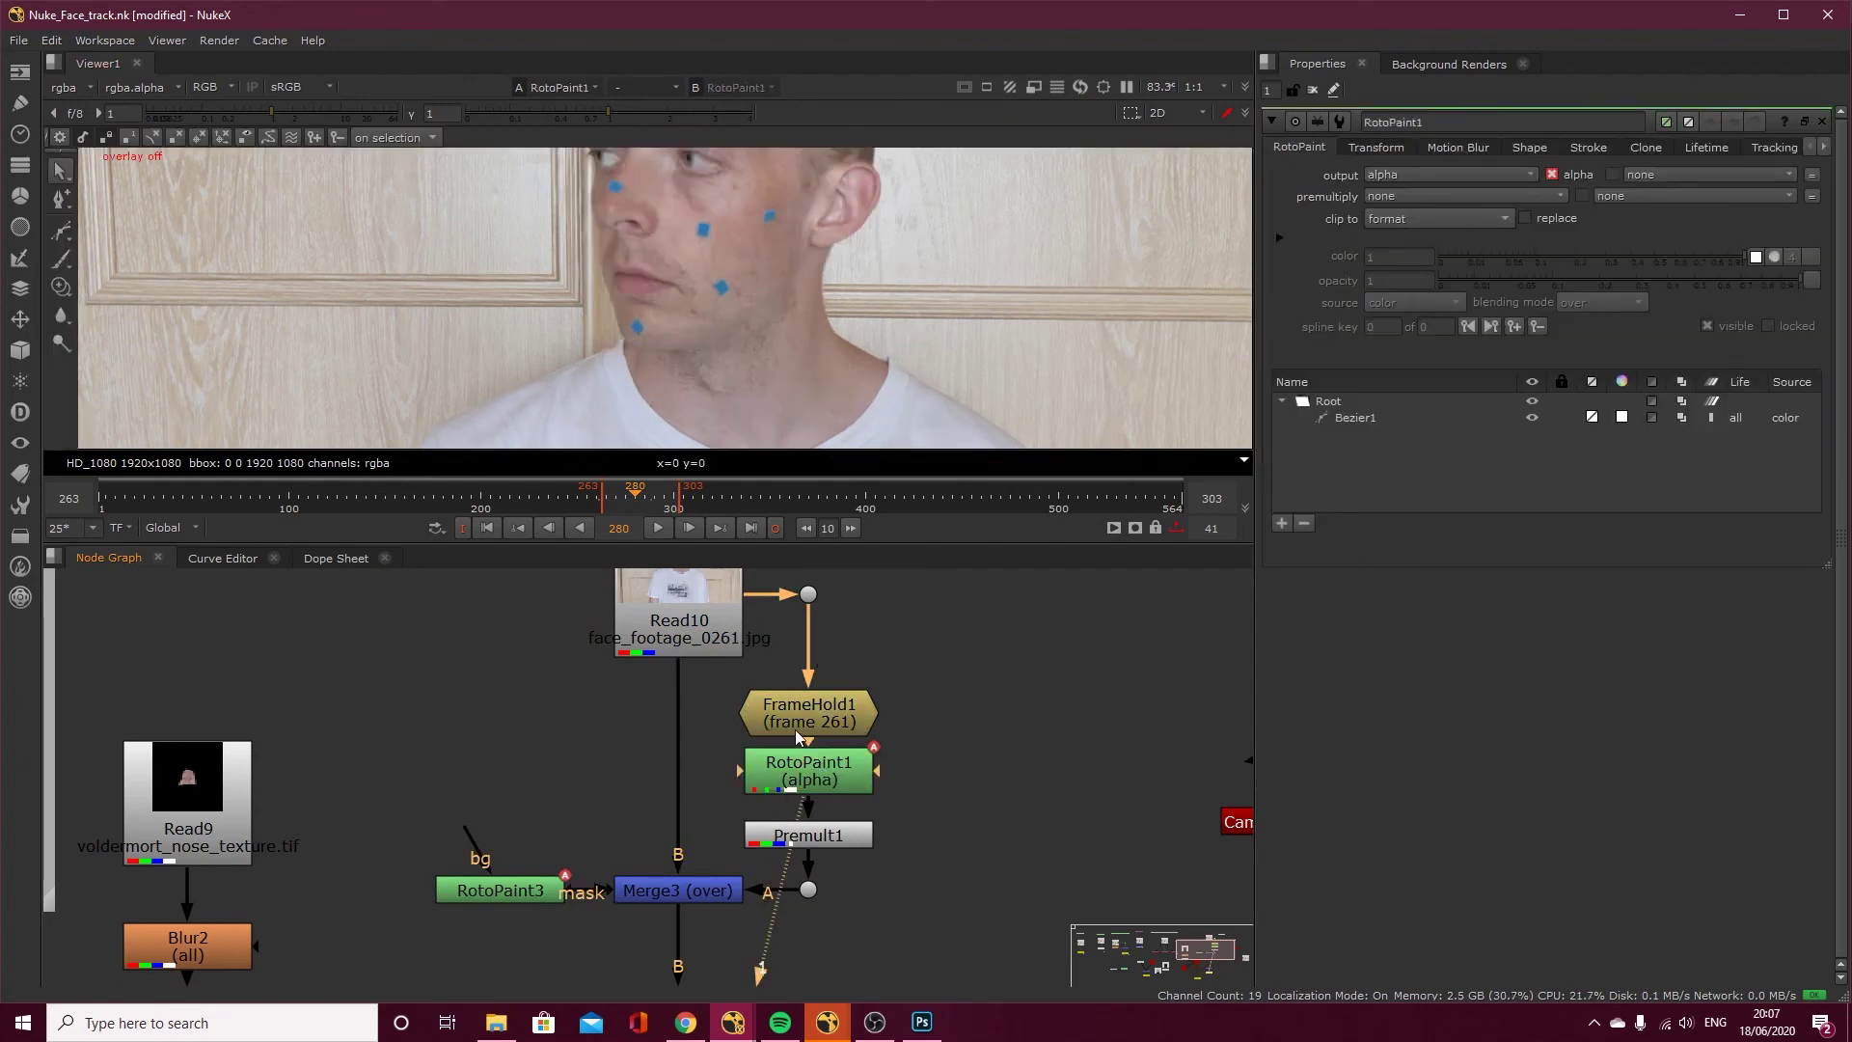
left_click(827, 781)
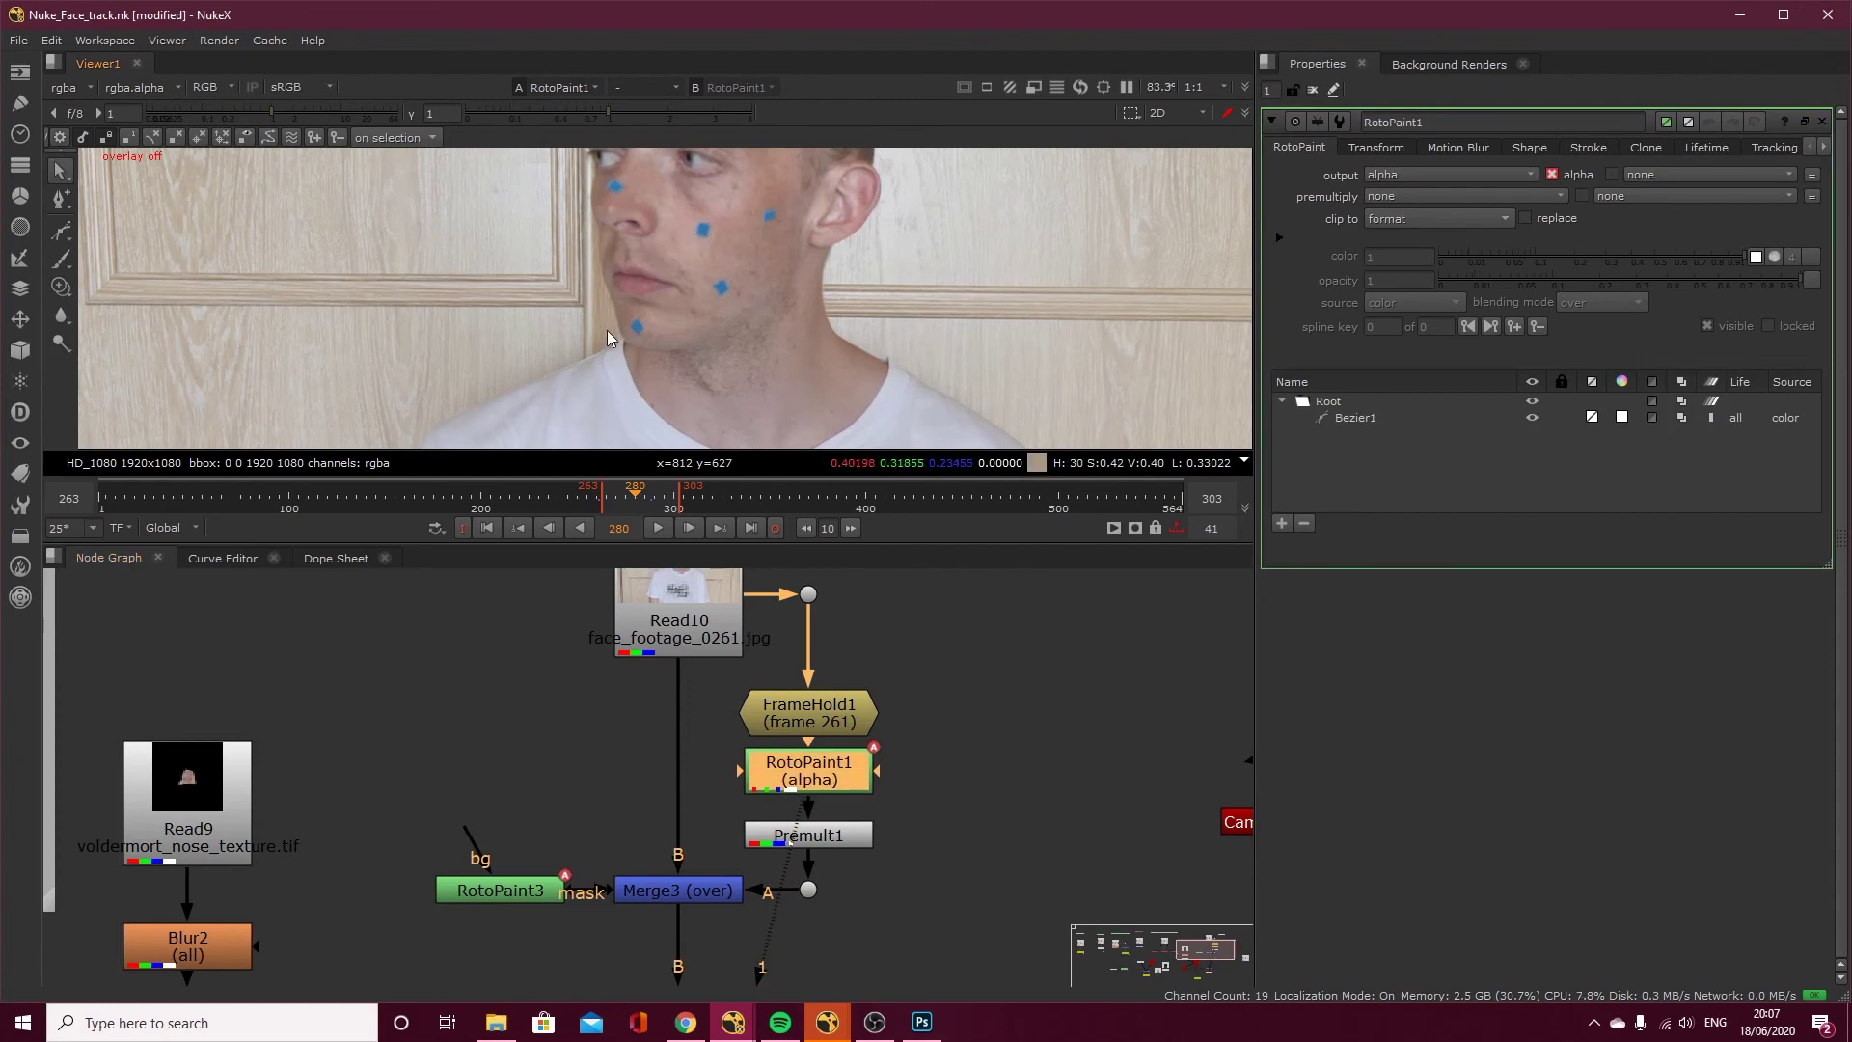
key("o")
middle_click_drag(576, 210, 575, 280)
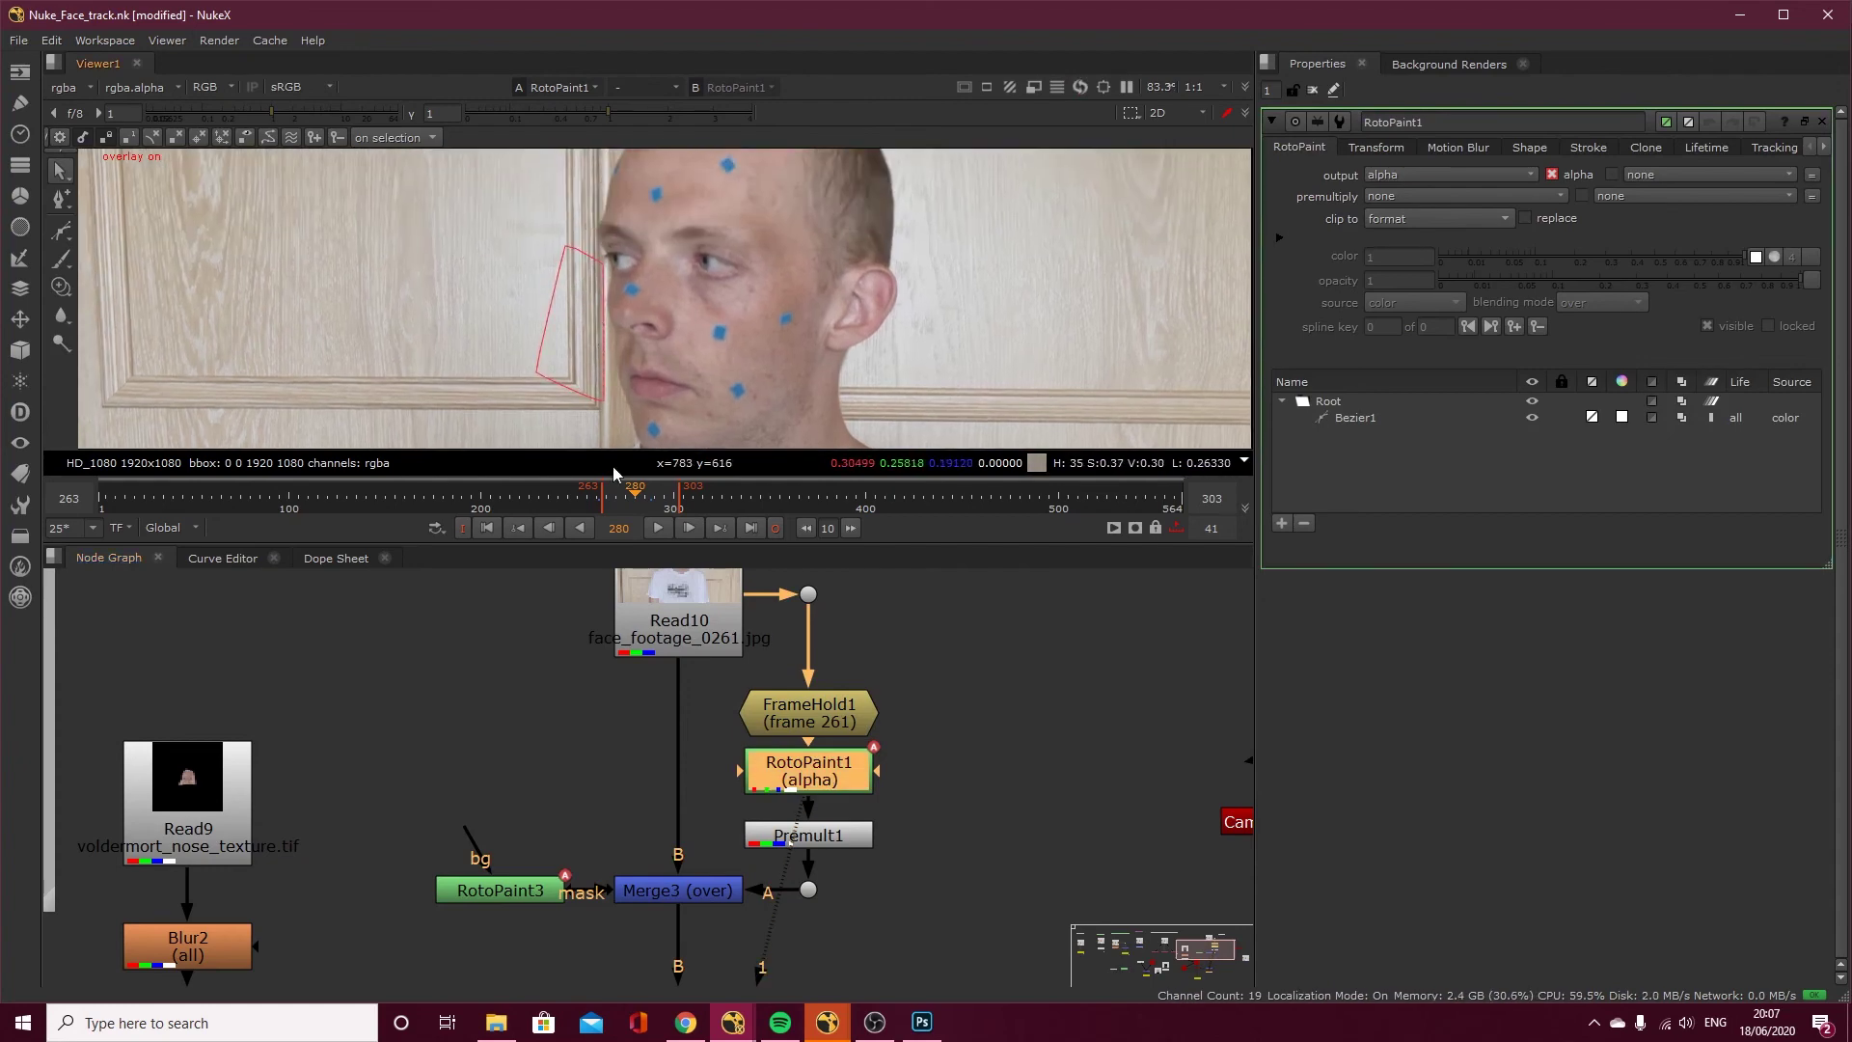
View Premult1's patch over black and Merge3's result, then show RotoPaint3's settings.
left_click(804, 836)
key("1")
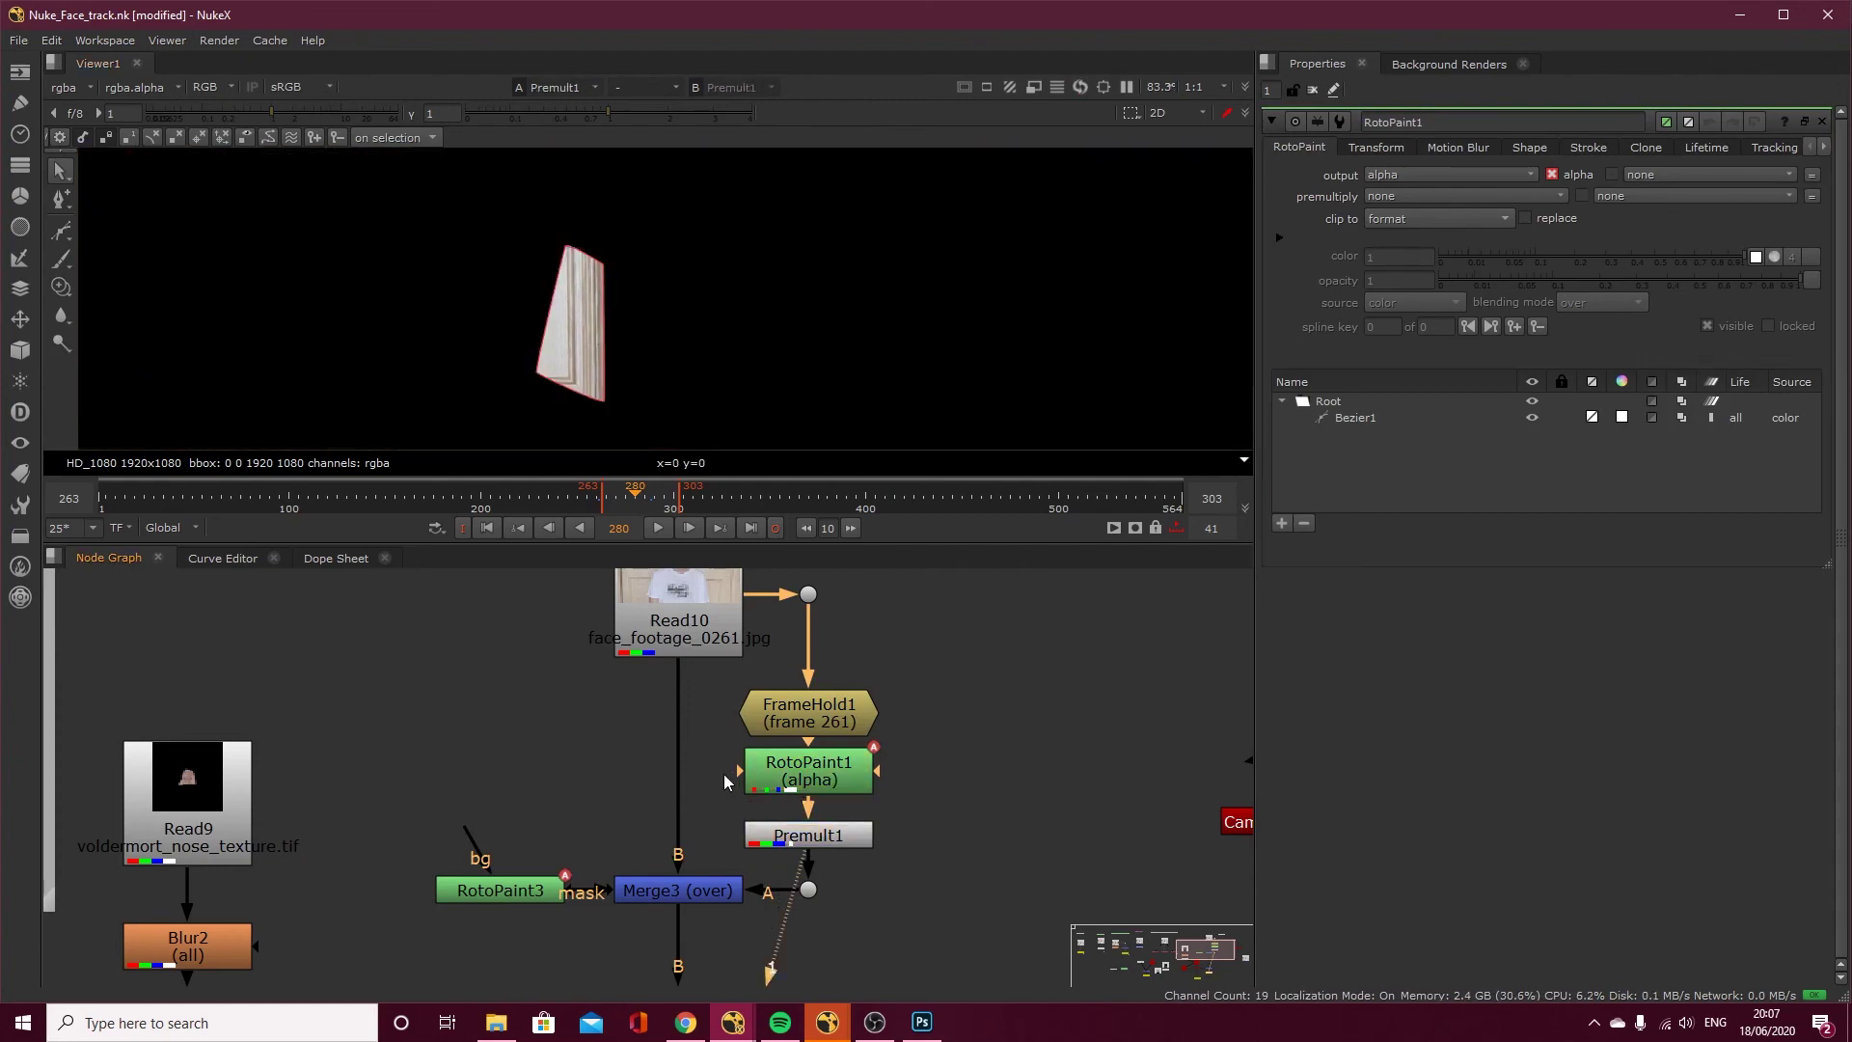
left_click(701, 892)
key("1")
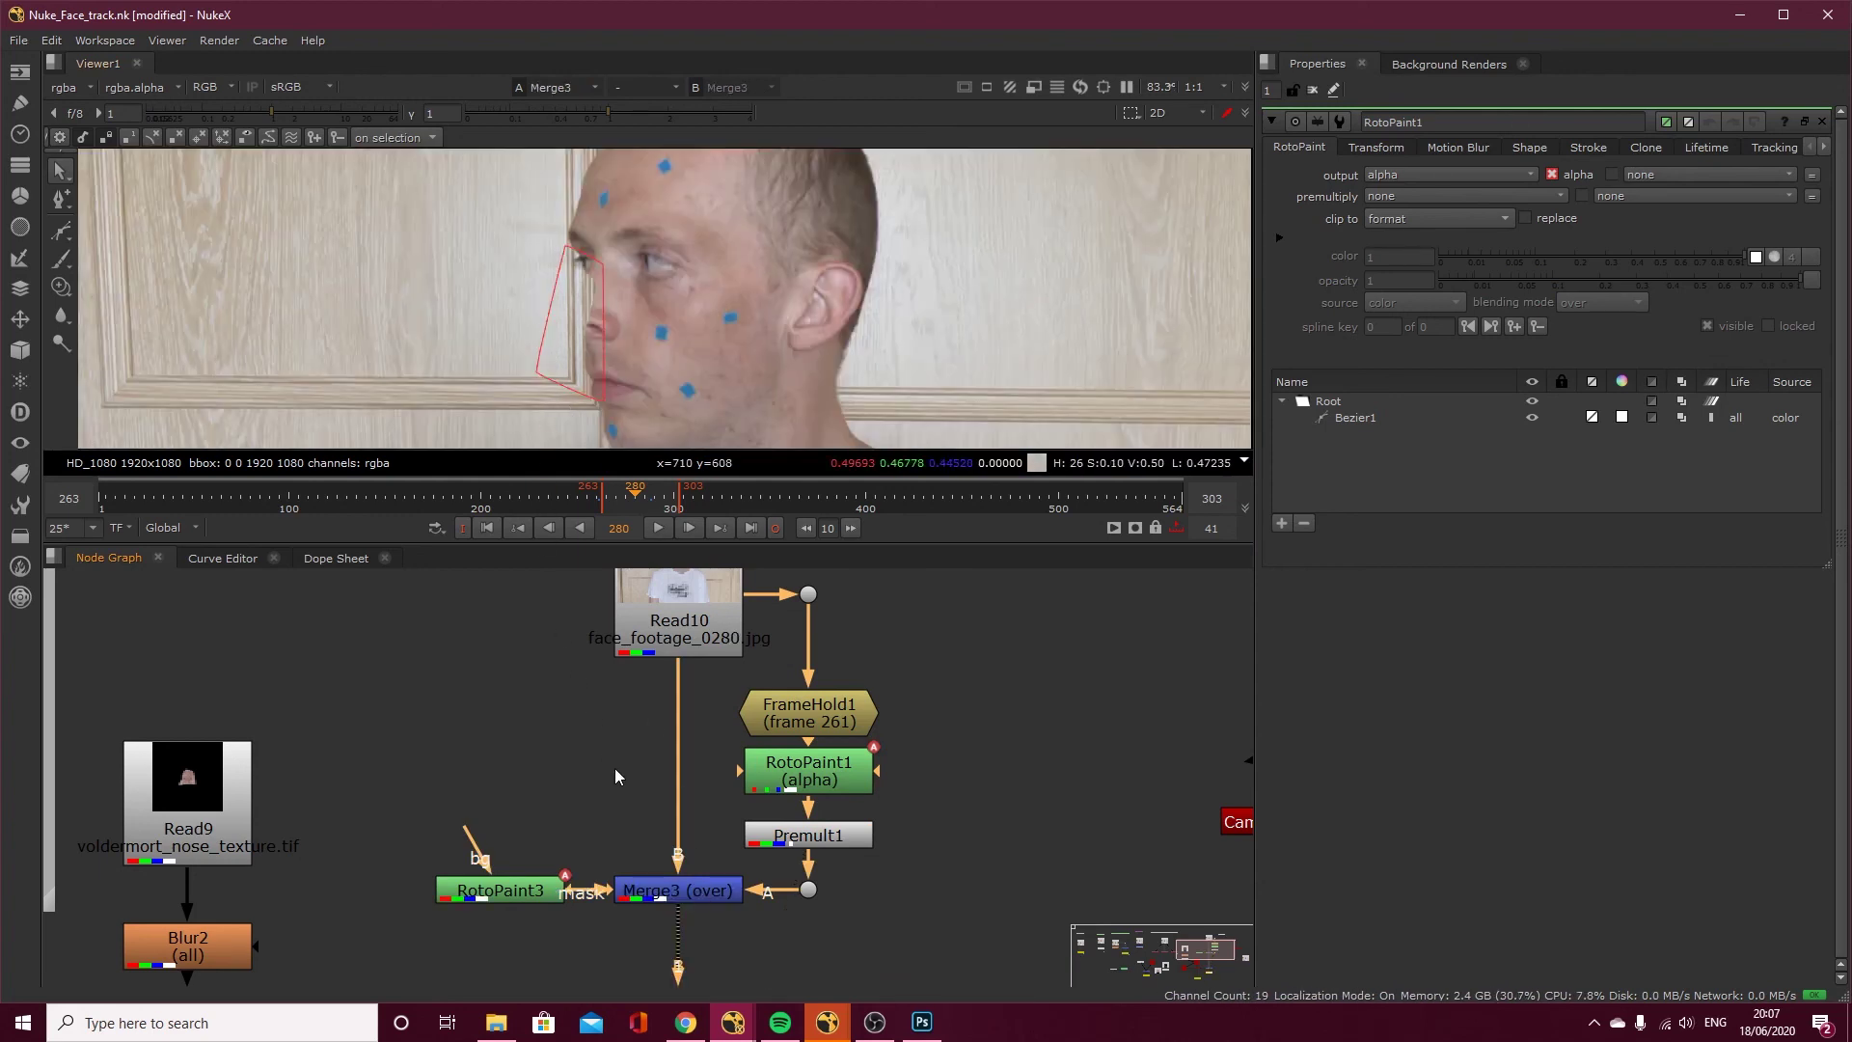
left_click(535, 890)
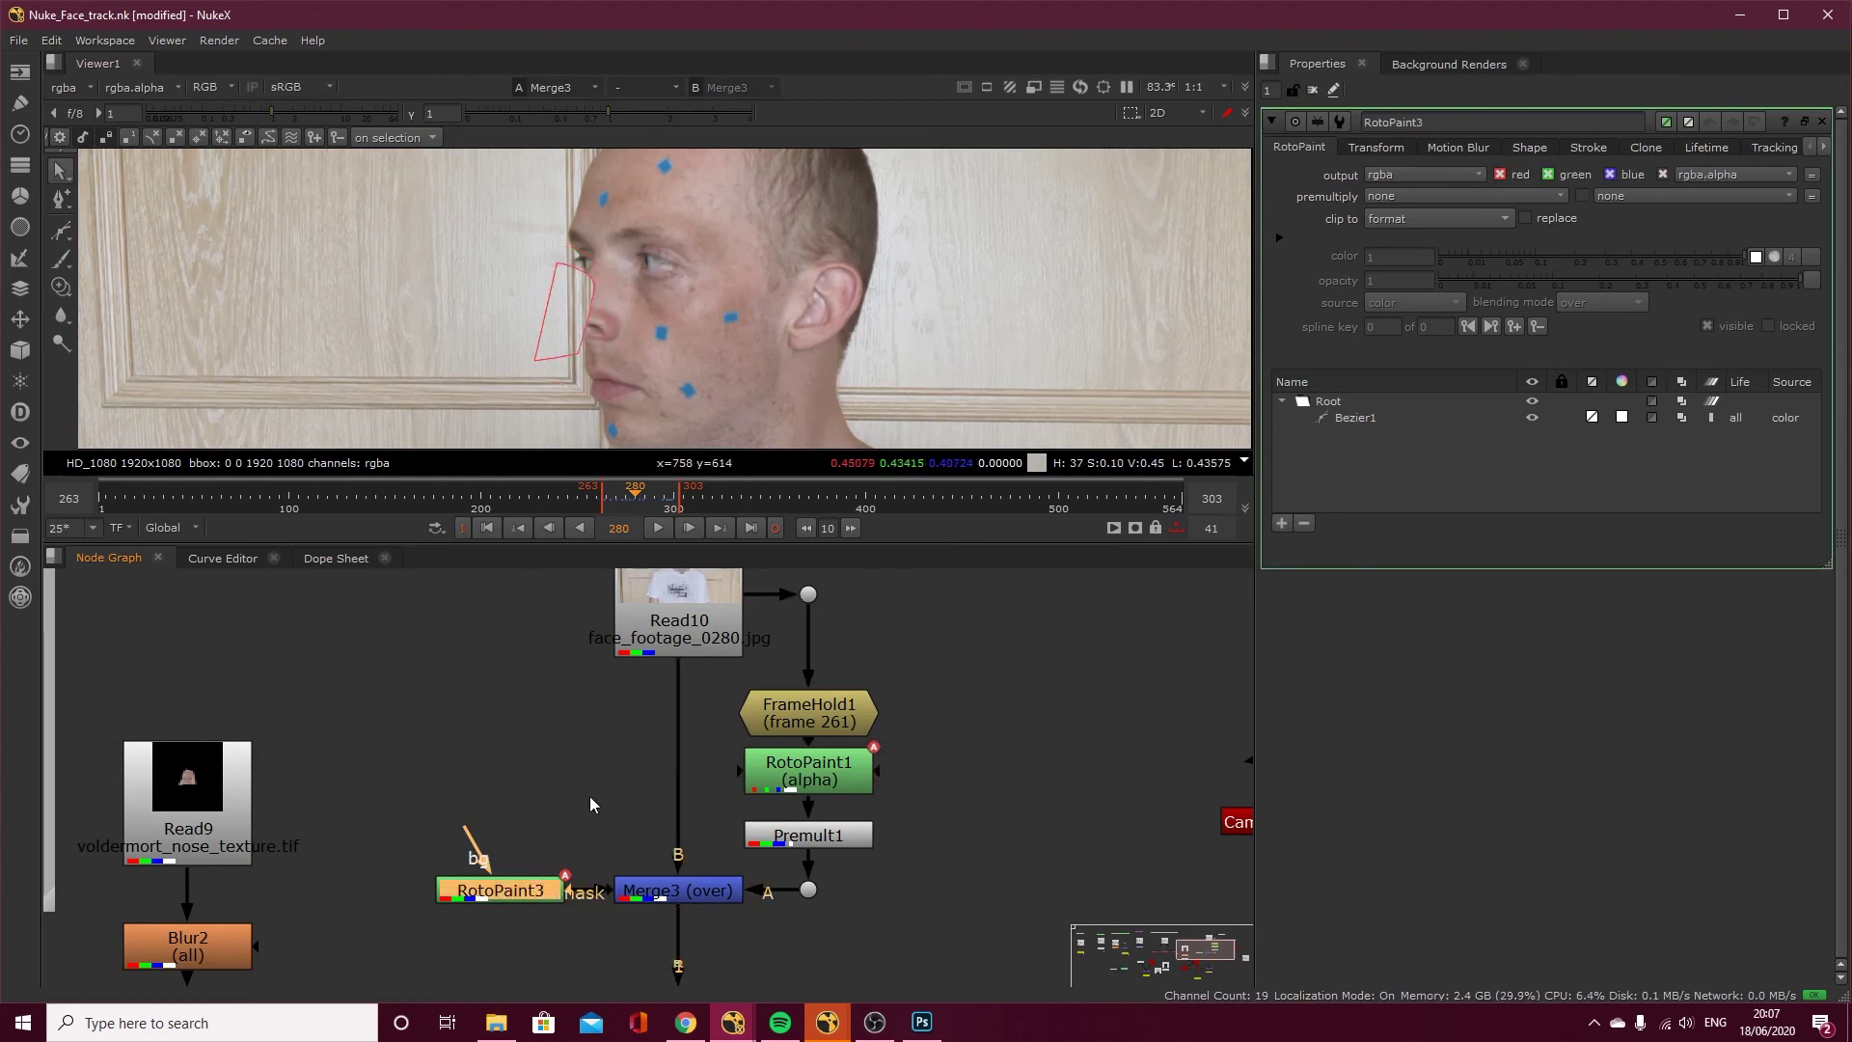
Play the footage backward and scrub to frame 296 while bringing Read10 into view.
middle_click_drag(559, 847, 530, 748)
key("j")
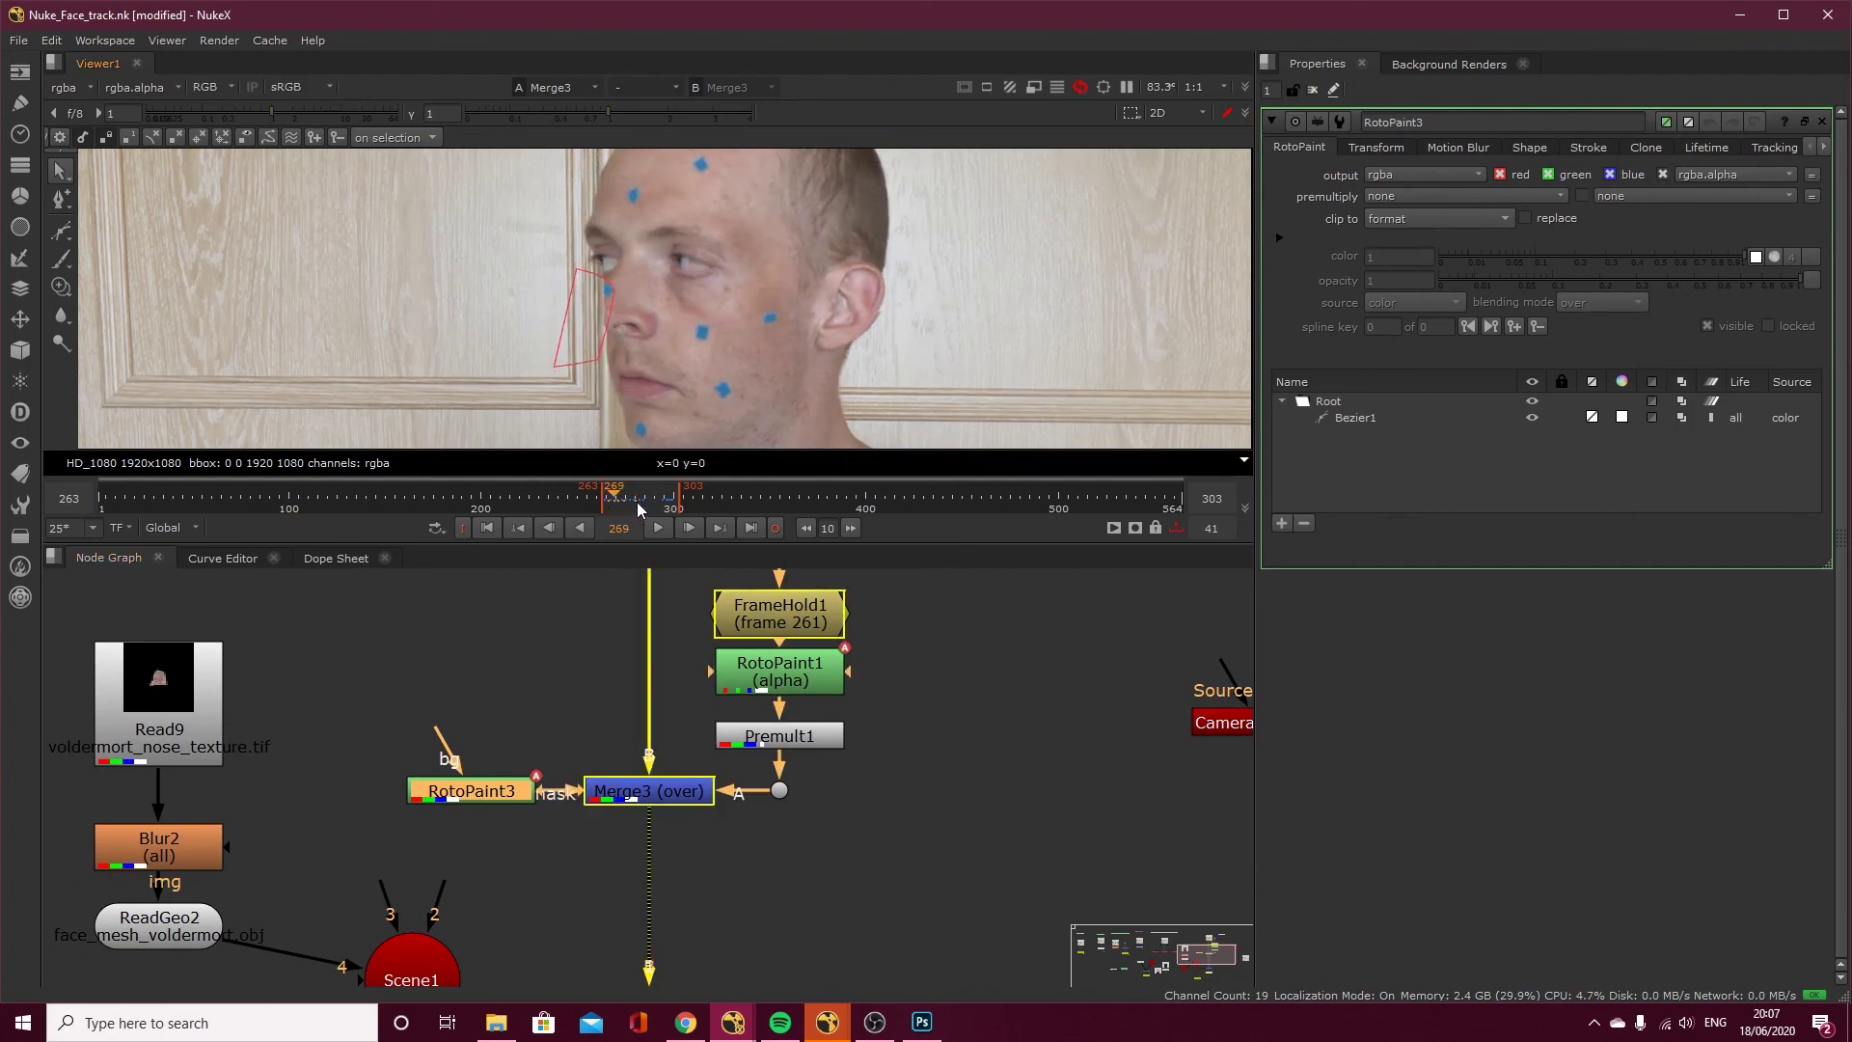
left_click_drag(641, 508, 668, 503)
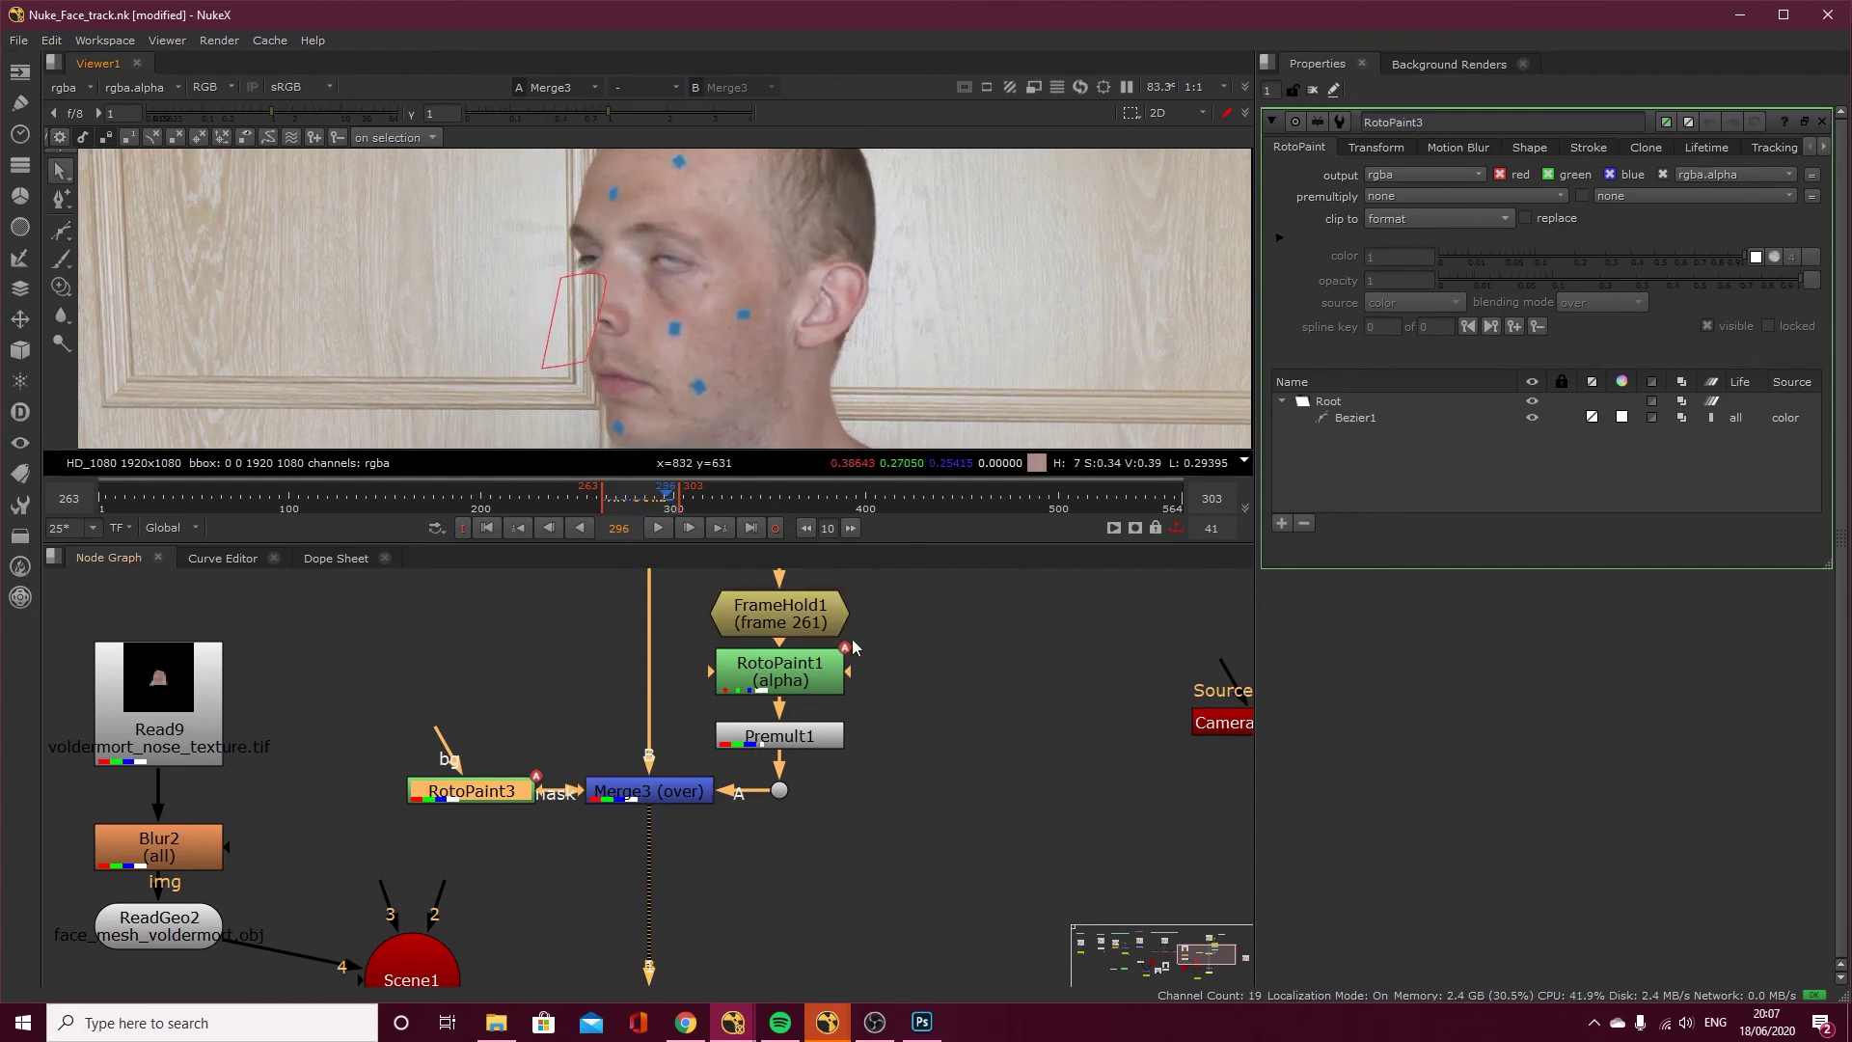
middle_click_drag(853, 647, 839, 793)
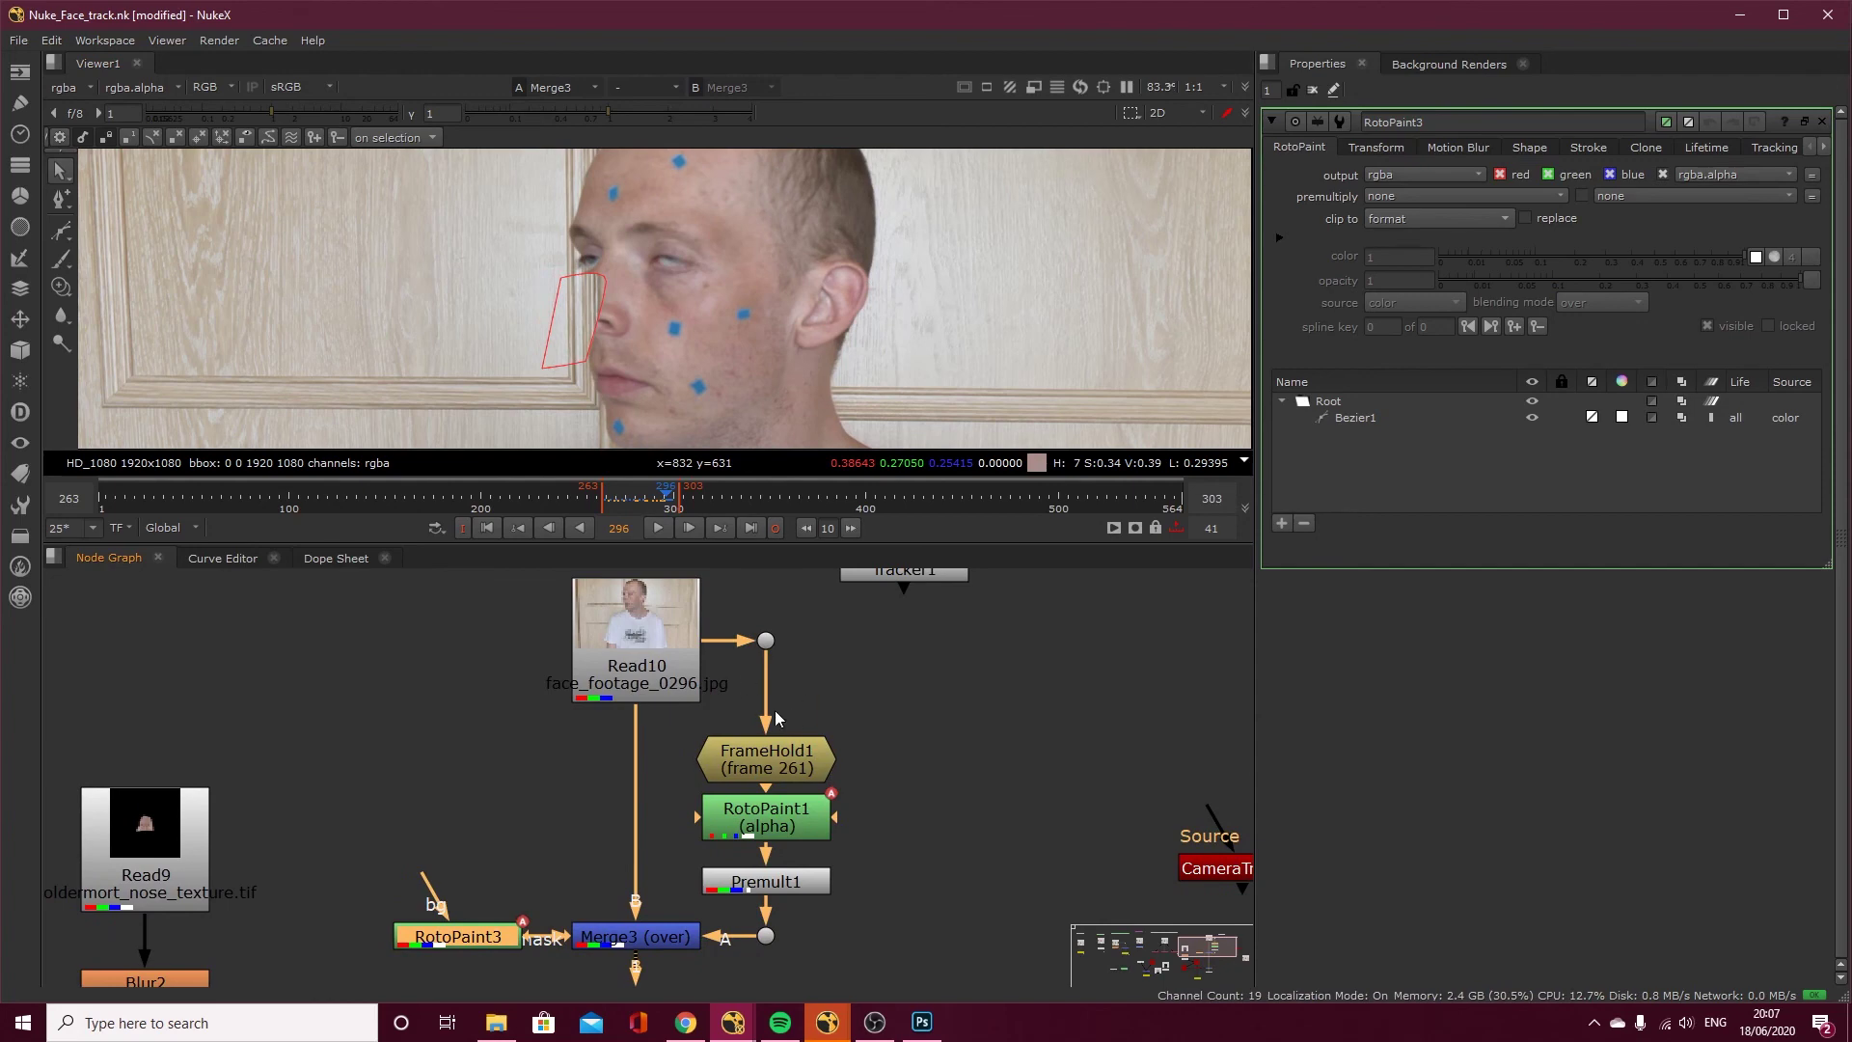
scroll(778, 932, "down", 3)
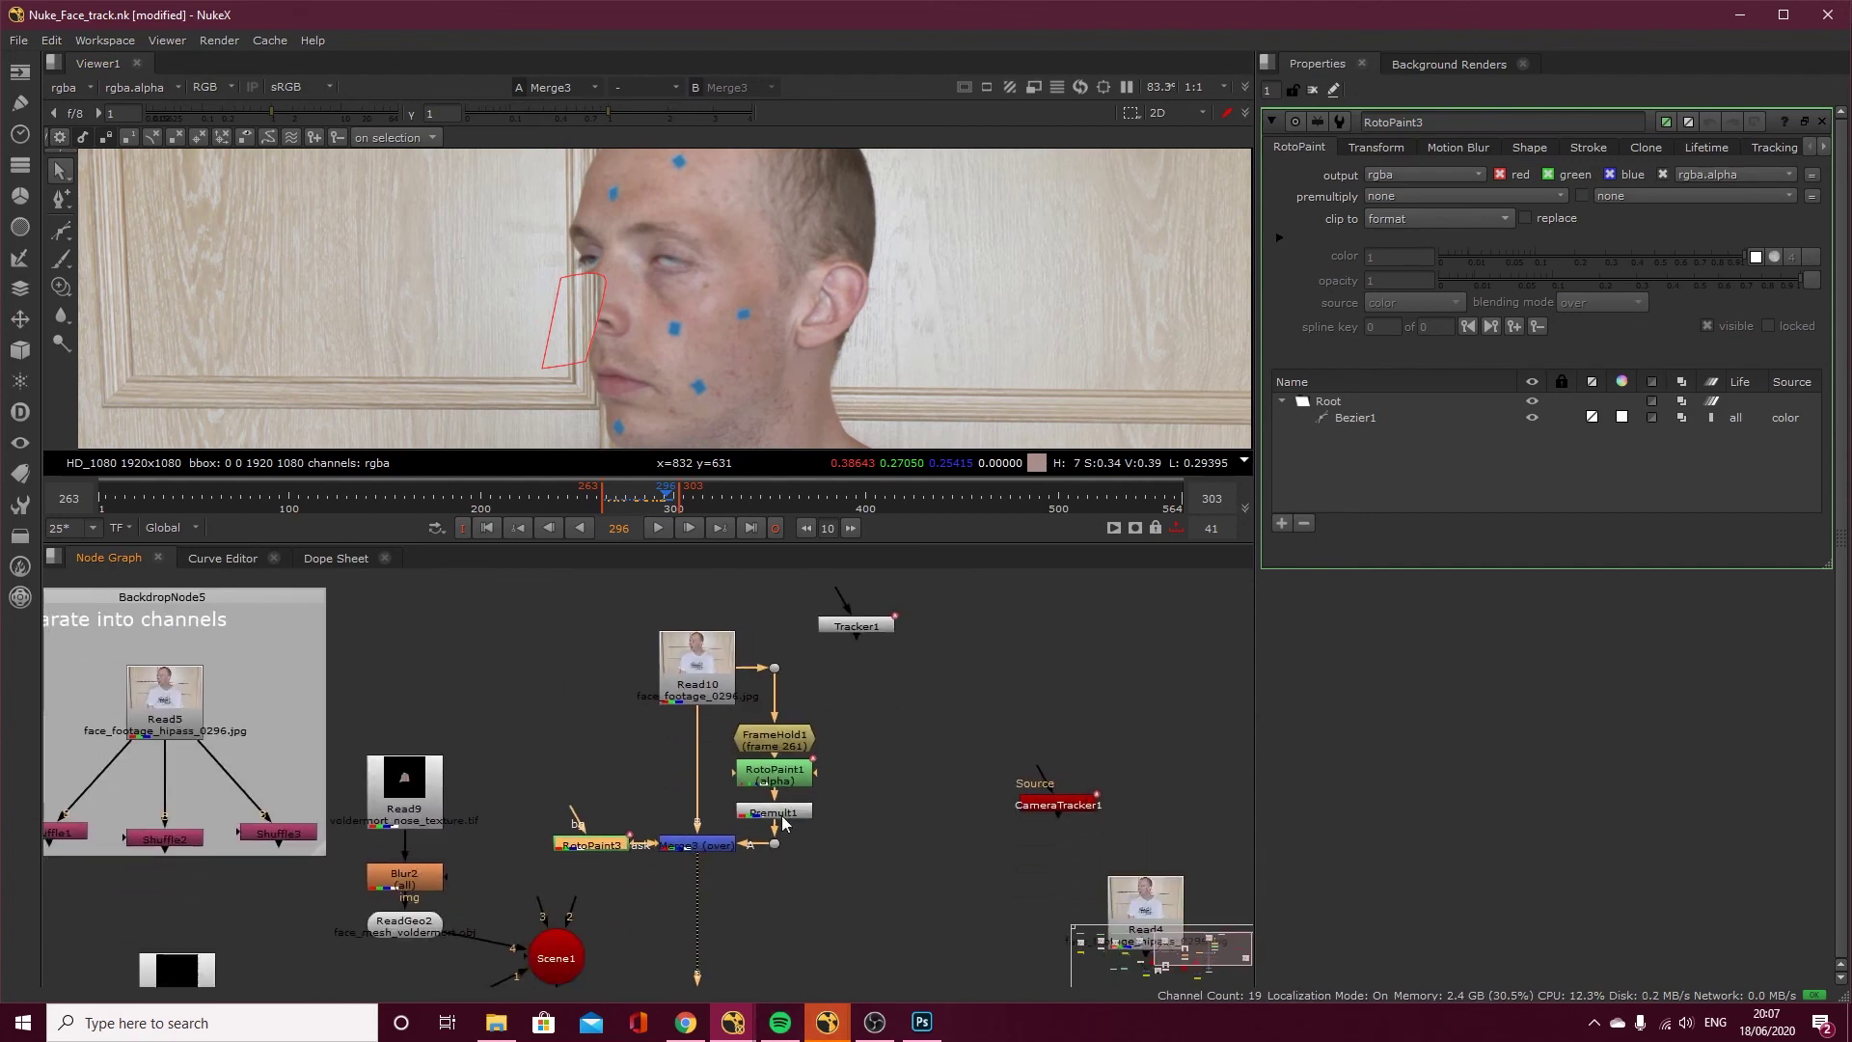
Move Viewer1 beside Merge1, view Merge1, and scrub from frame 280 past 305.
left_click_drag(725, 912, 750, 907)
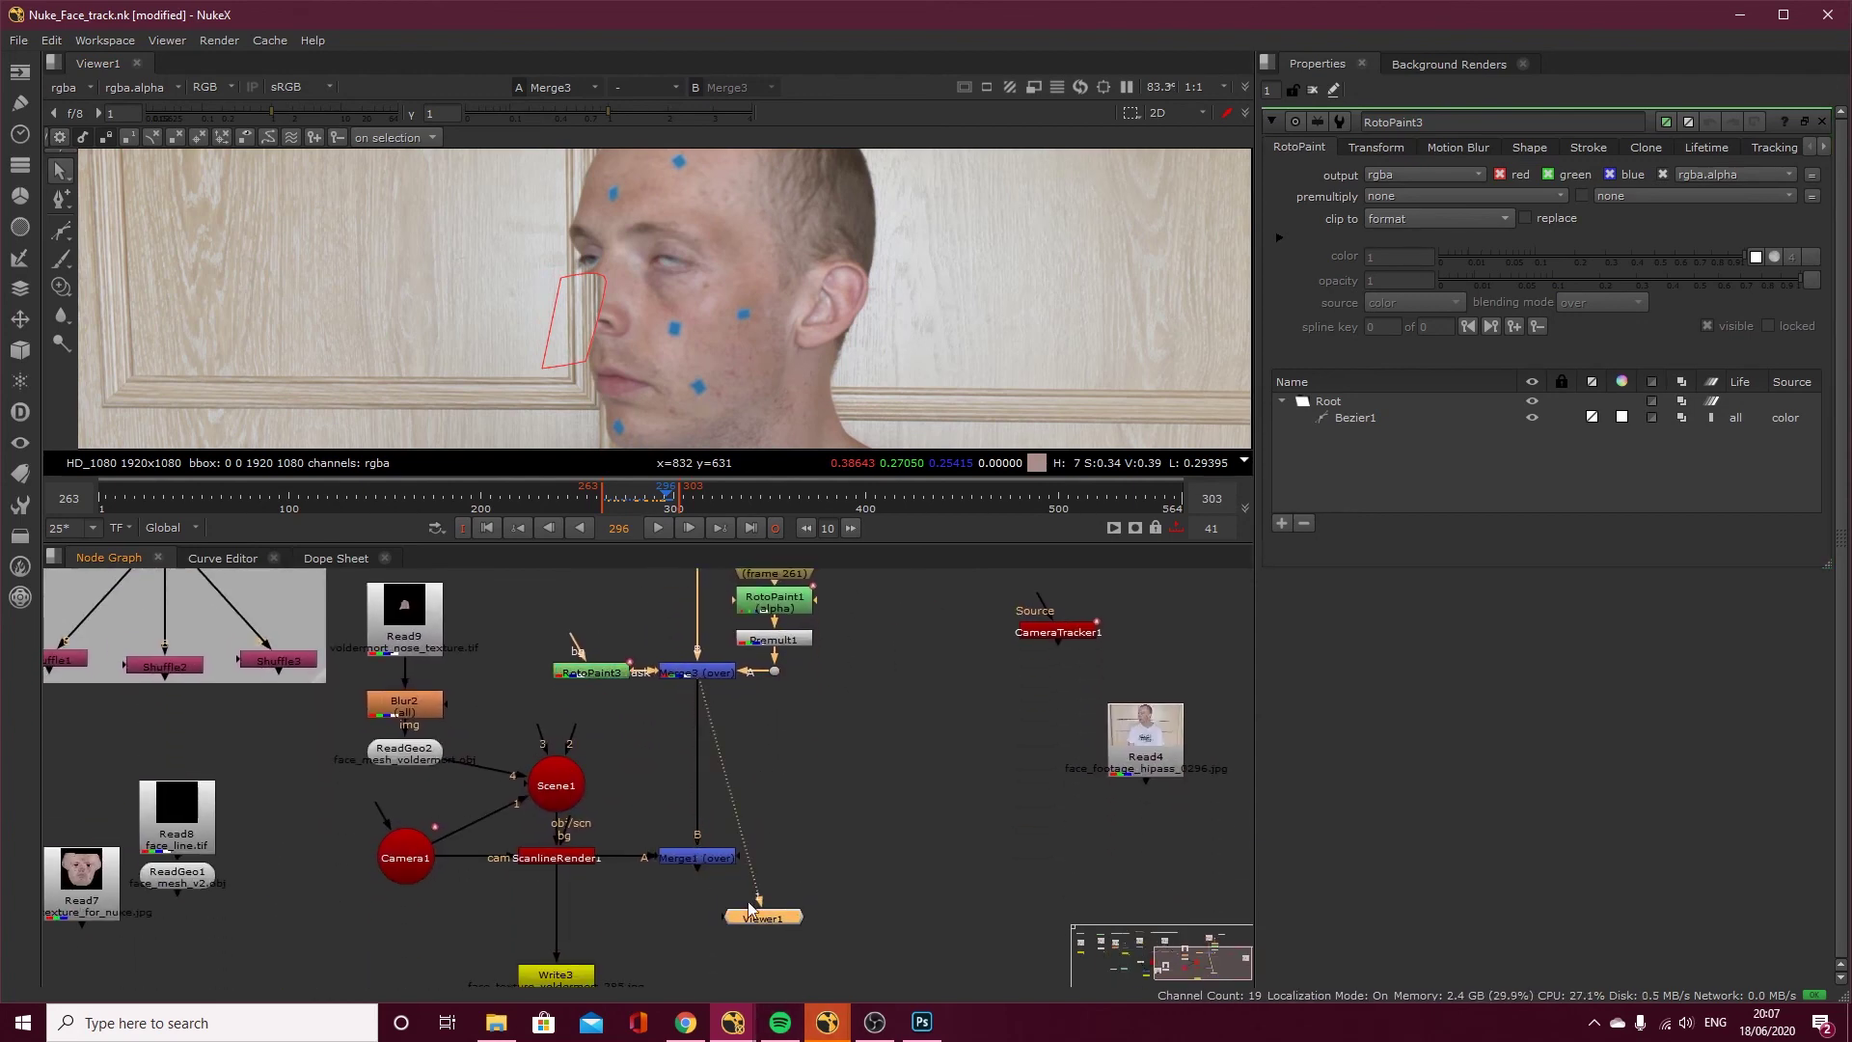
left_click(718, 859)
key("1")
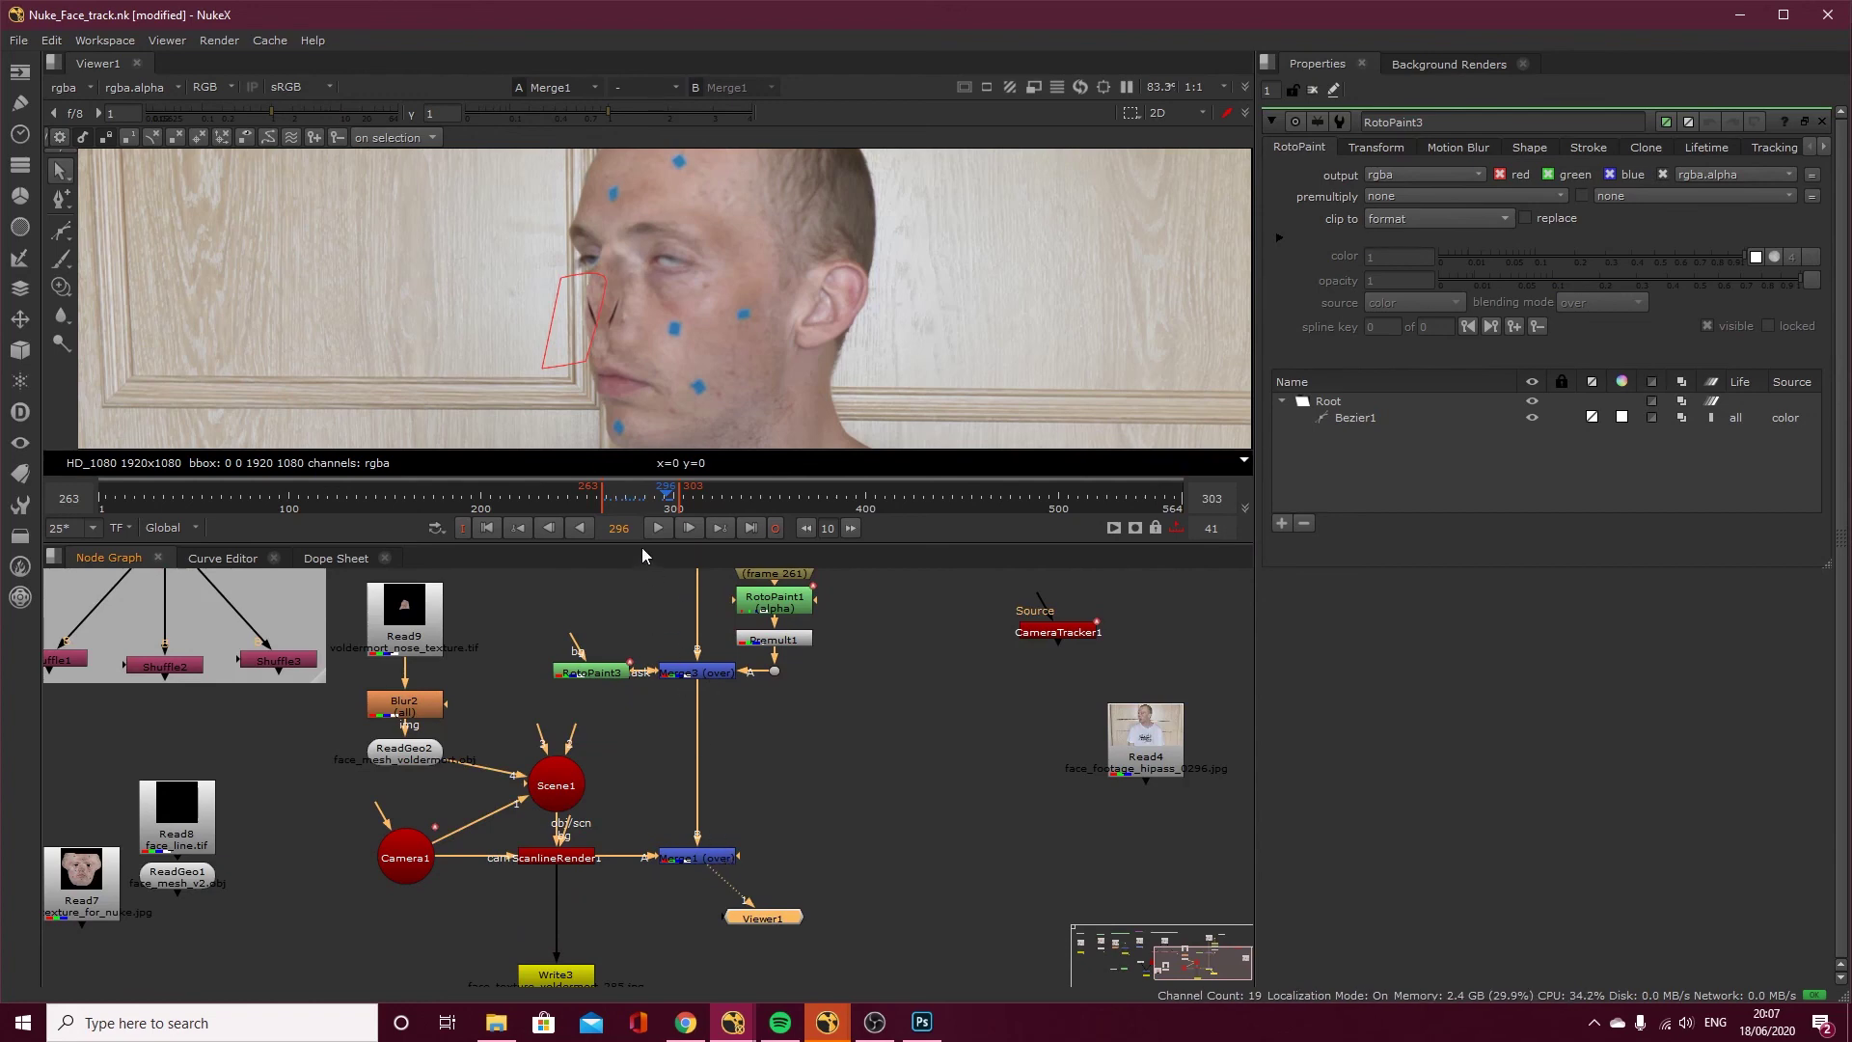
left_click(636, 502)
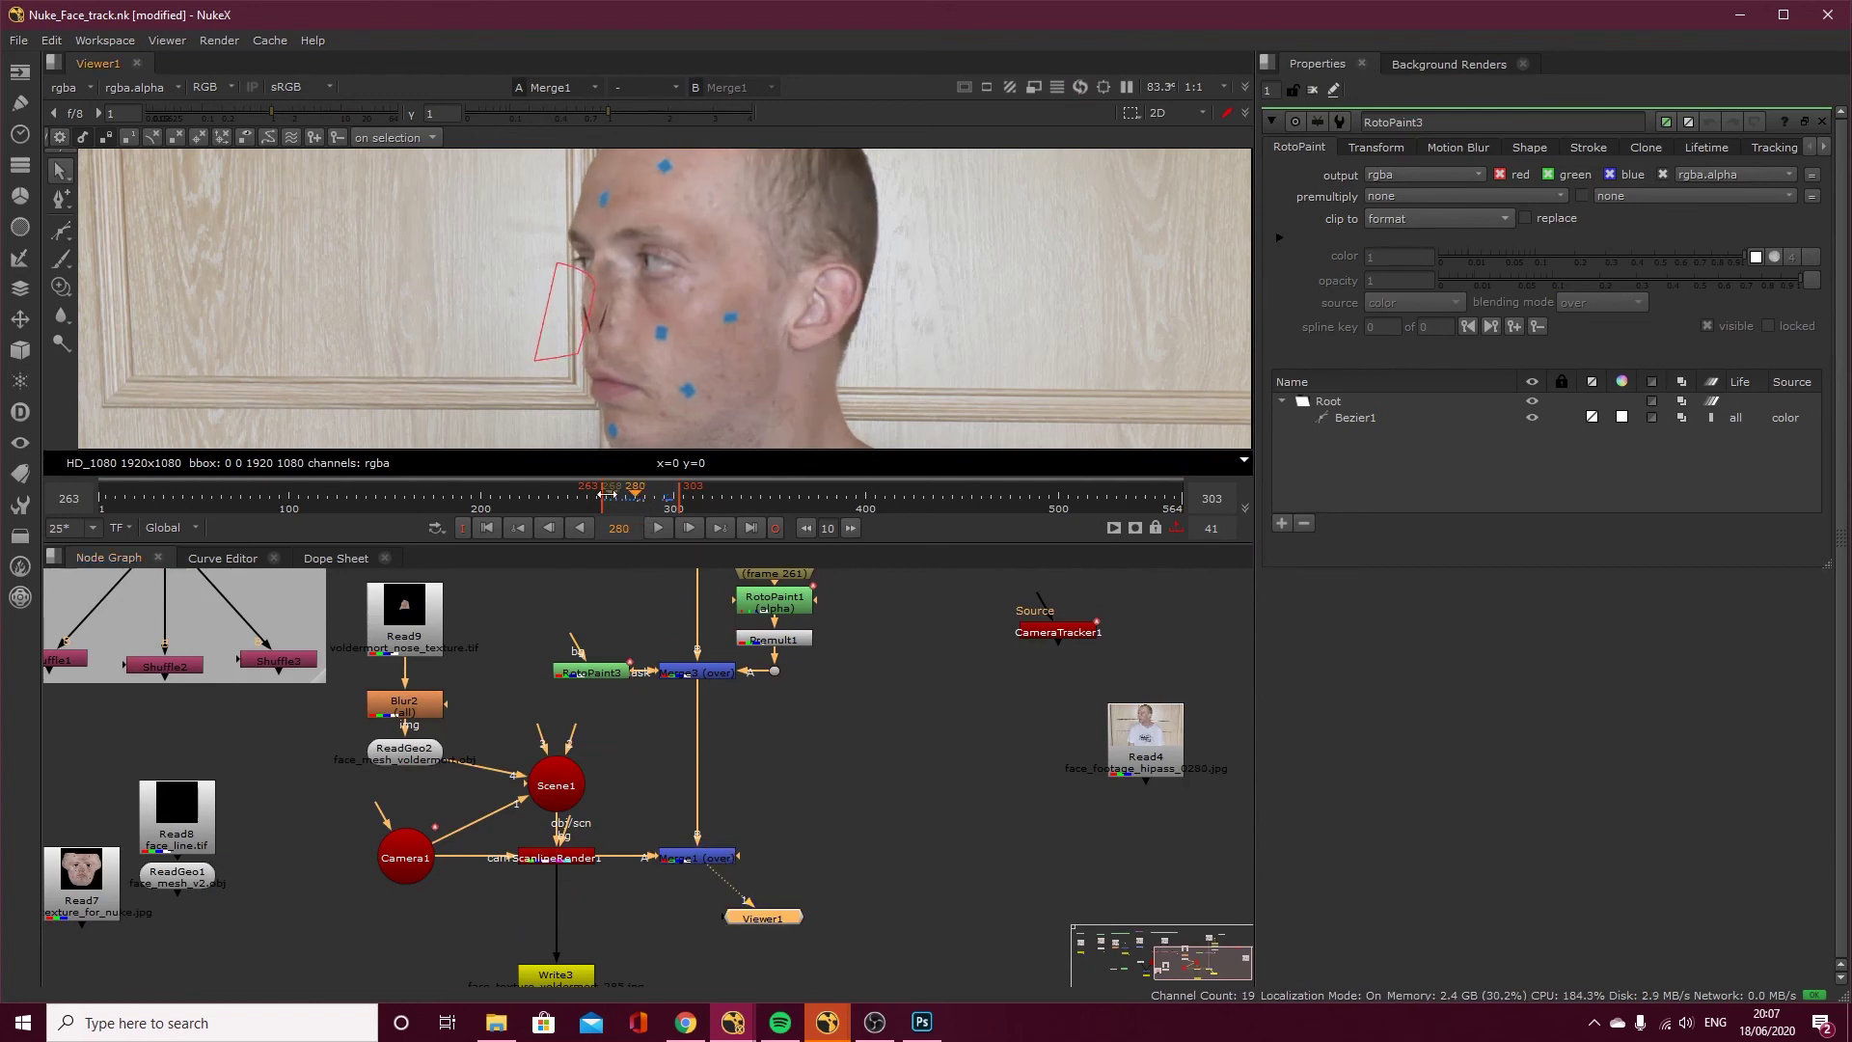
left_click_drag(591, 502, 888, 512)
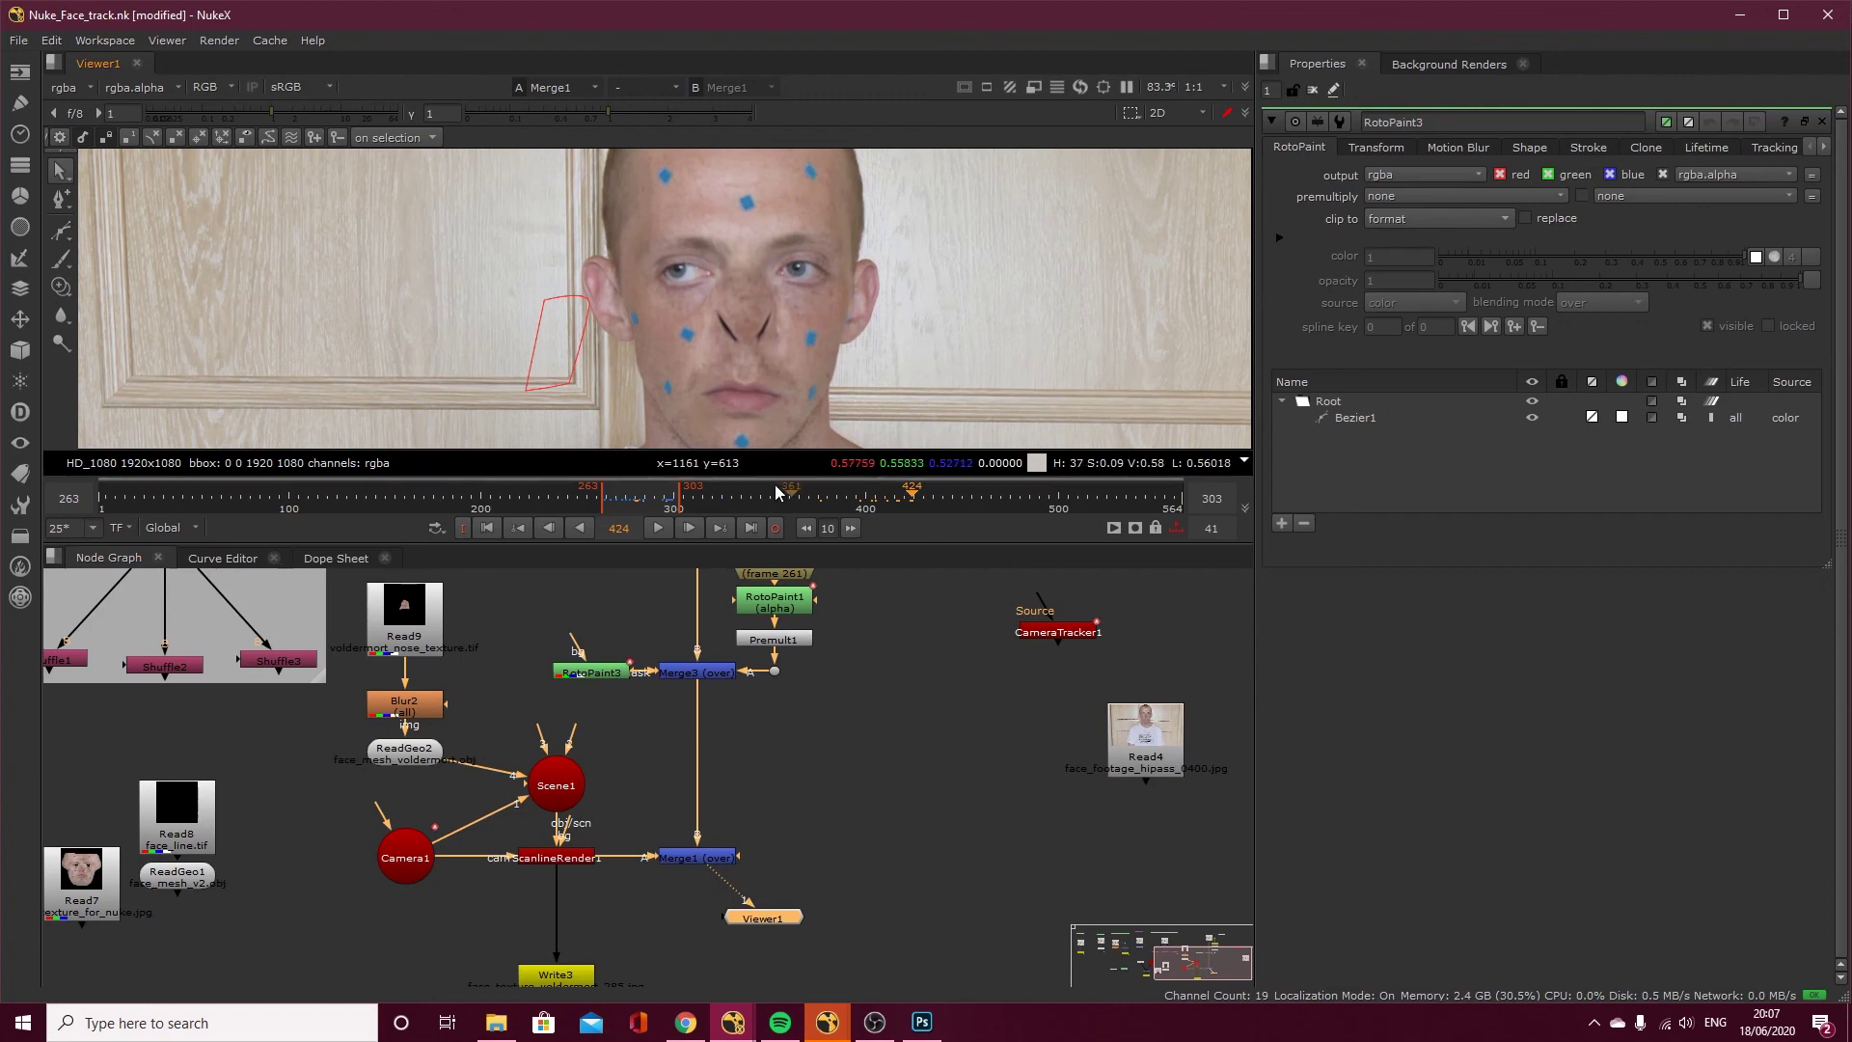
left_click(891, 503)
left_click_drag(891, 503, 799, 502)
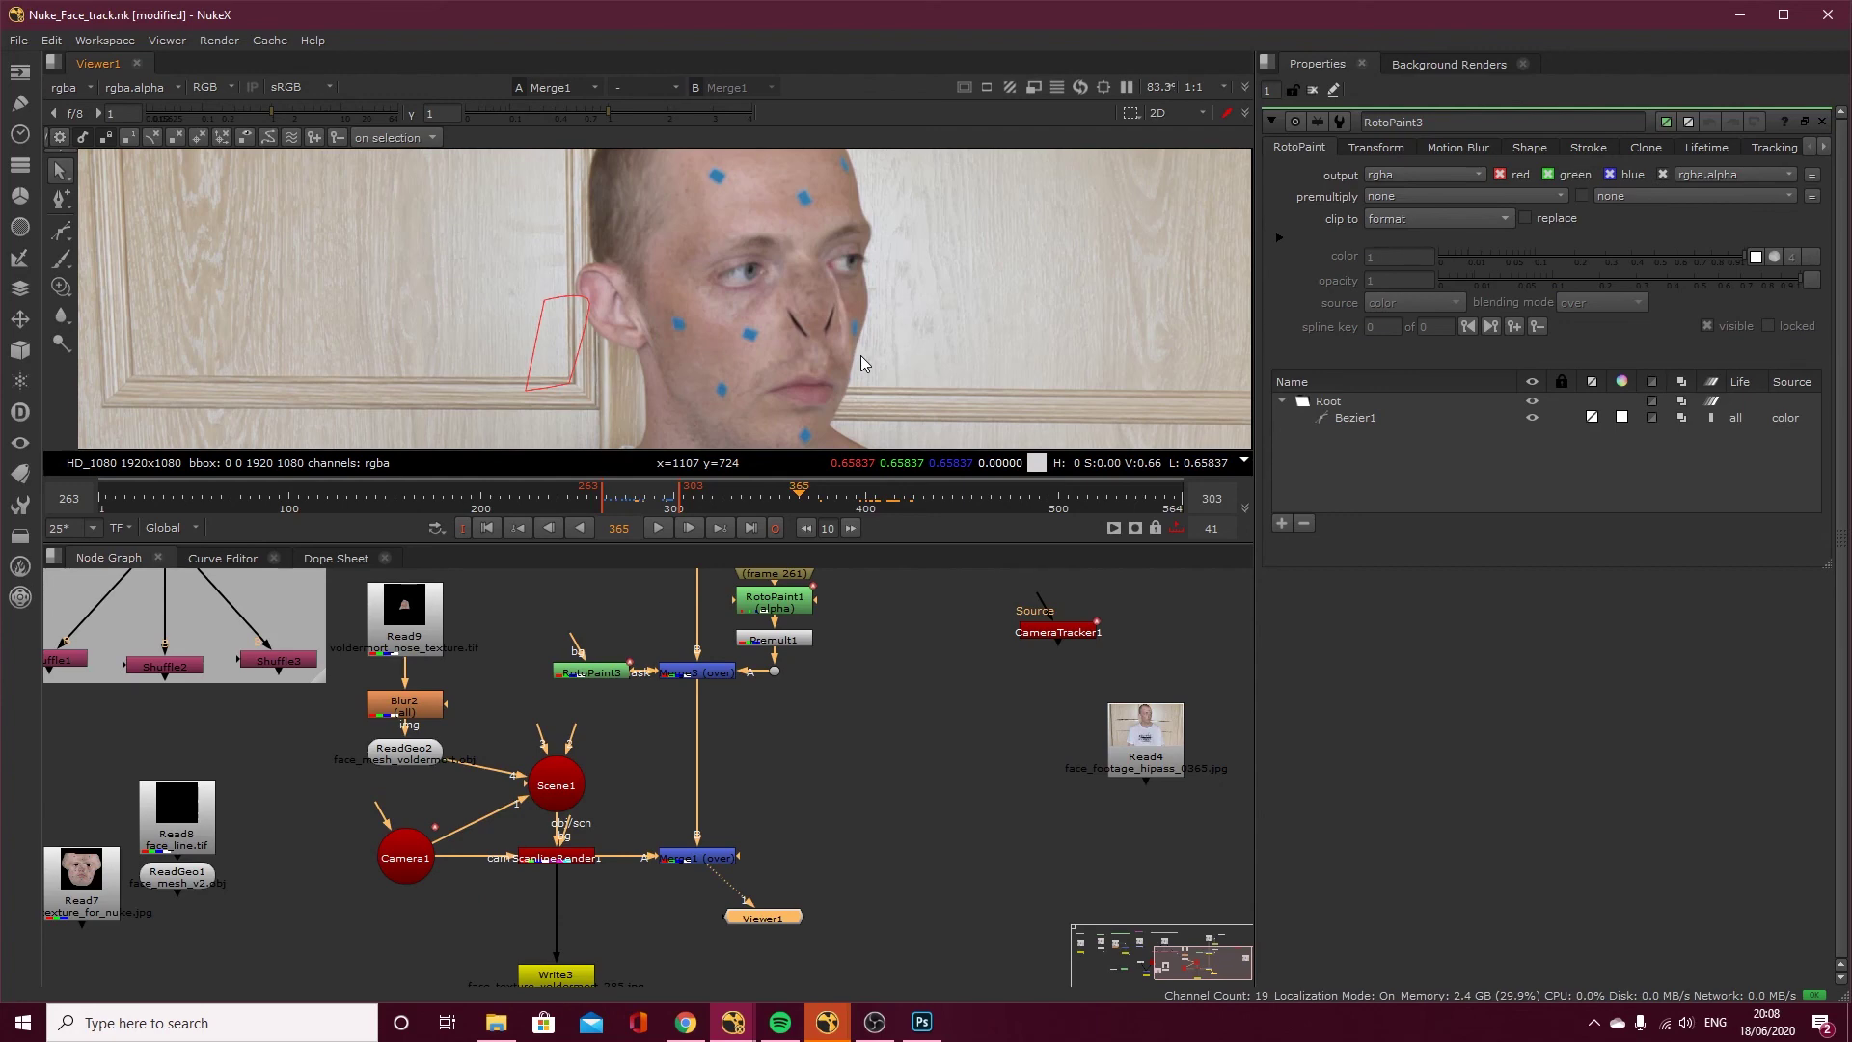
left_click(609, 500)
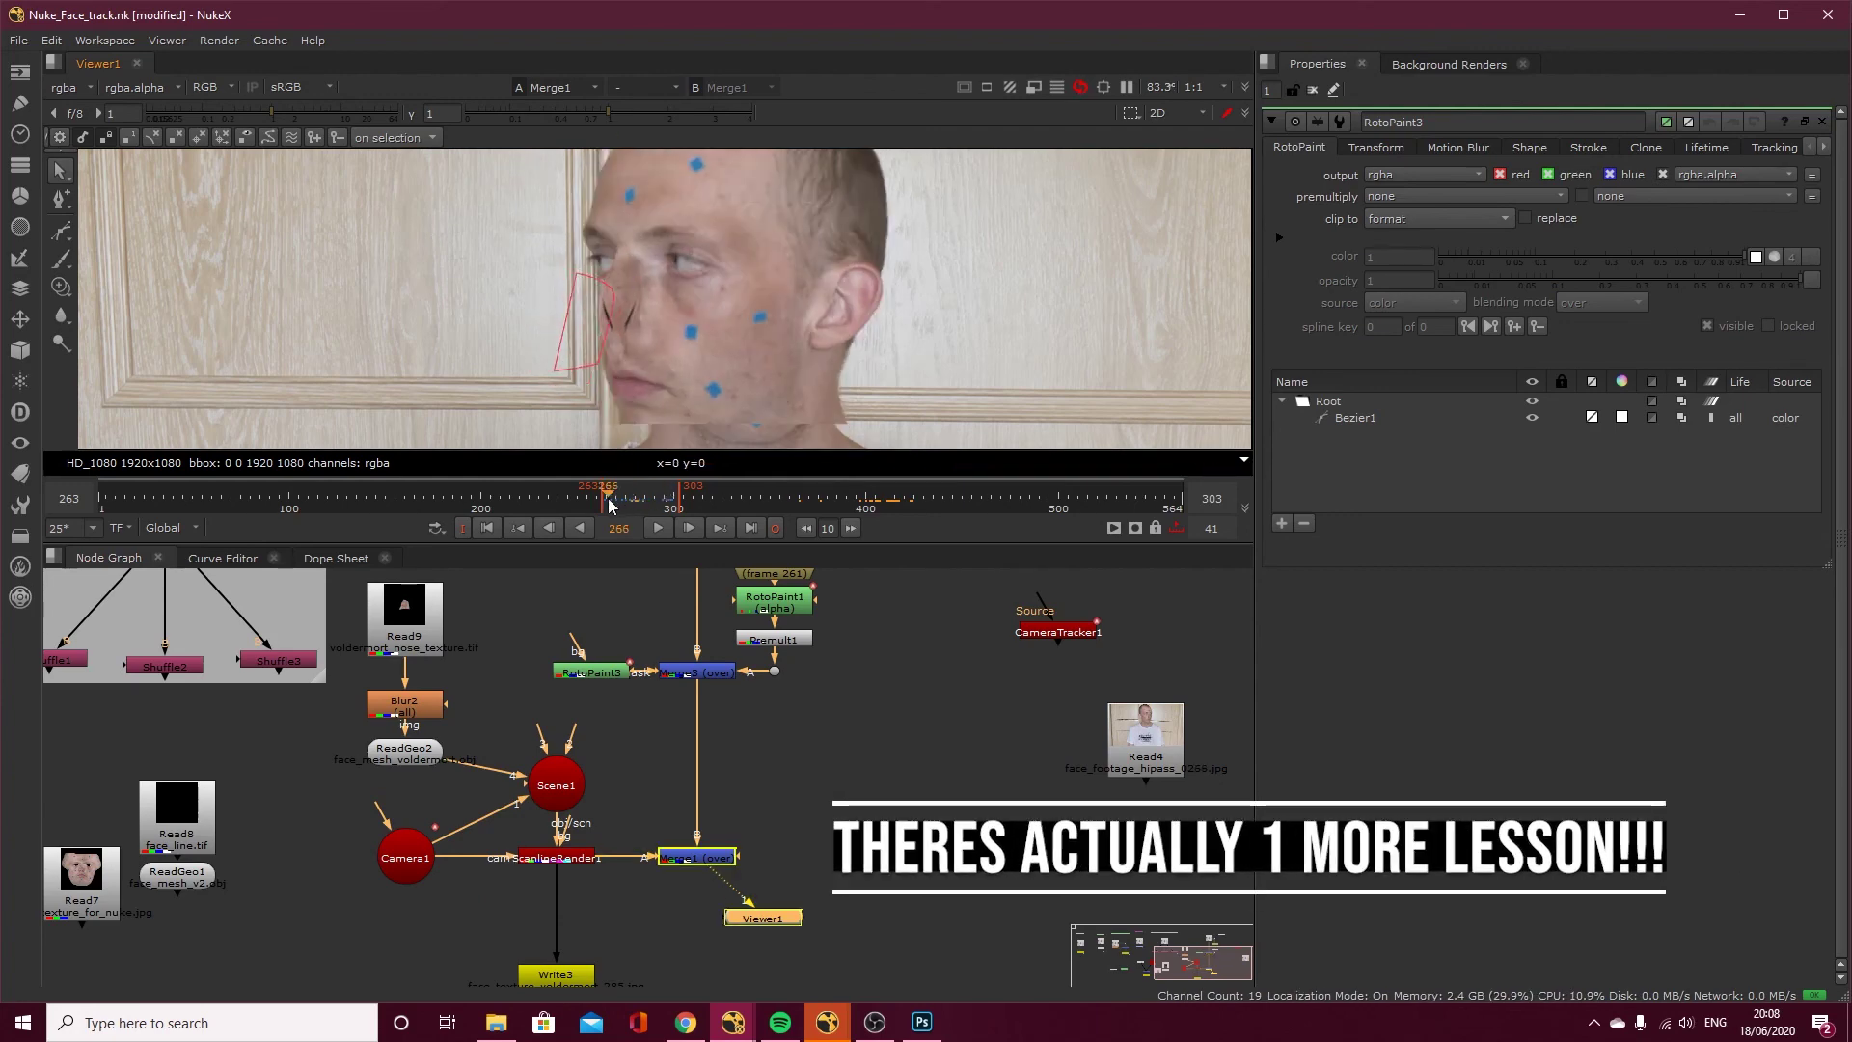
left_click_drag(609, 503, 835, 527)
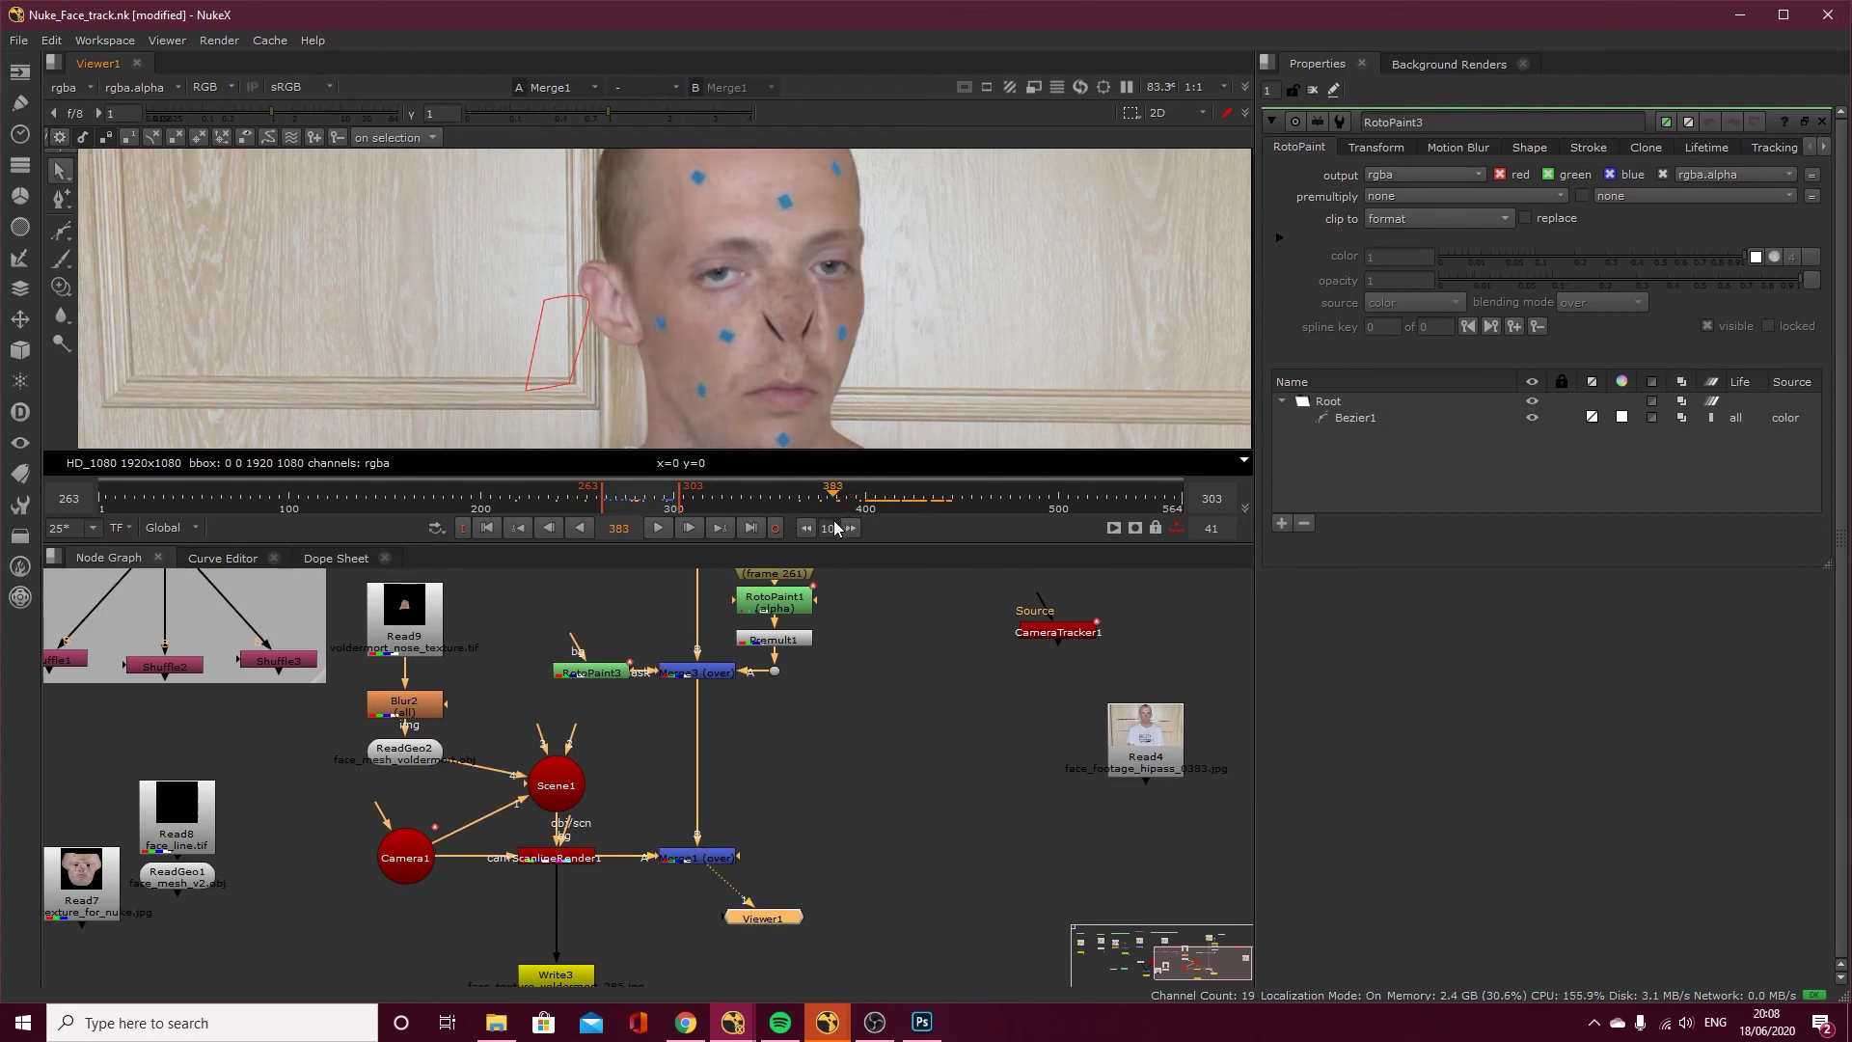